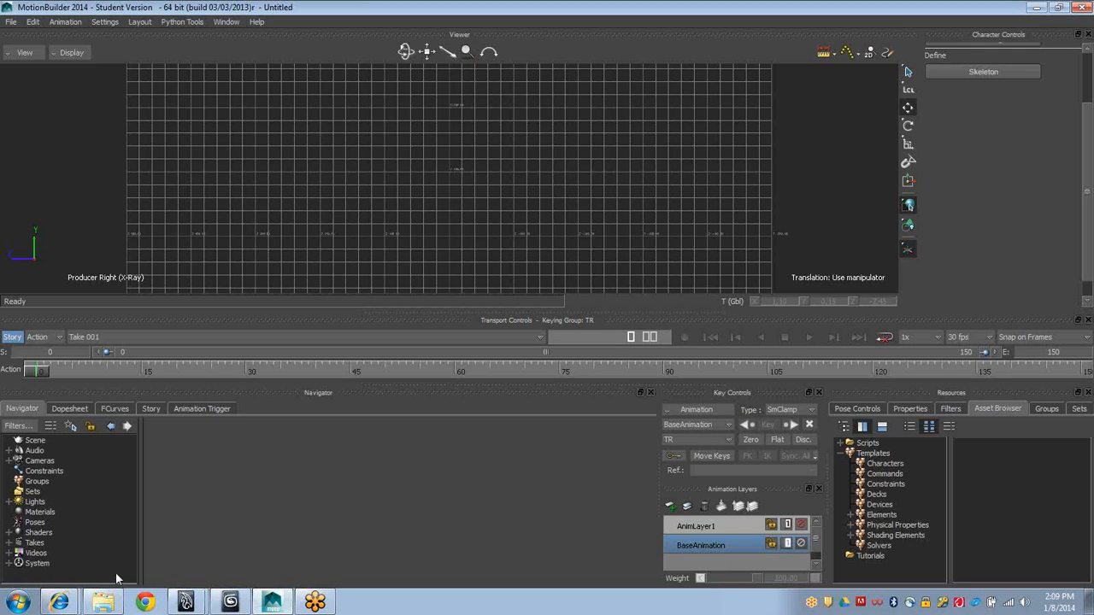
# Switch to 3ds Max and view the whole box-modelled character in the perspective viewport from several angles
pyautogui.hotkey('alt', 'Tab')
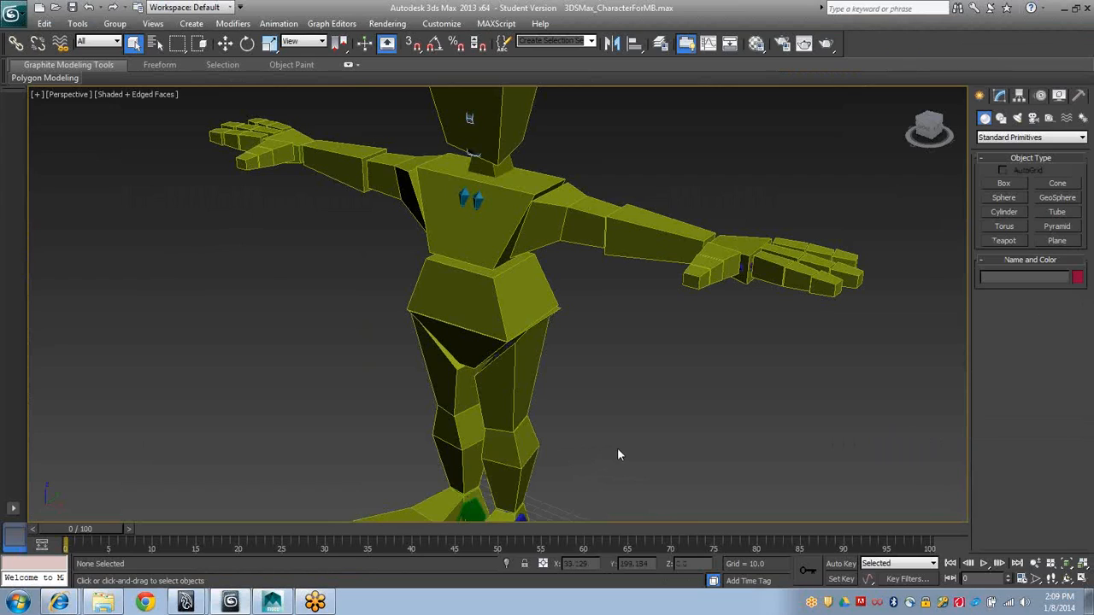
pyautogui.rightClick(700, 418)
pyautogui.click(738, 301)
pyautogui.rightClick(673, 370)
pyautogui.scroll(-4, 654, 401)
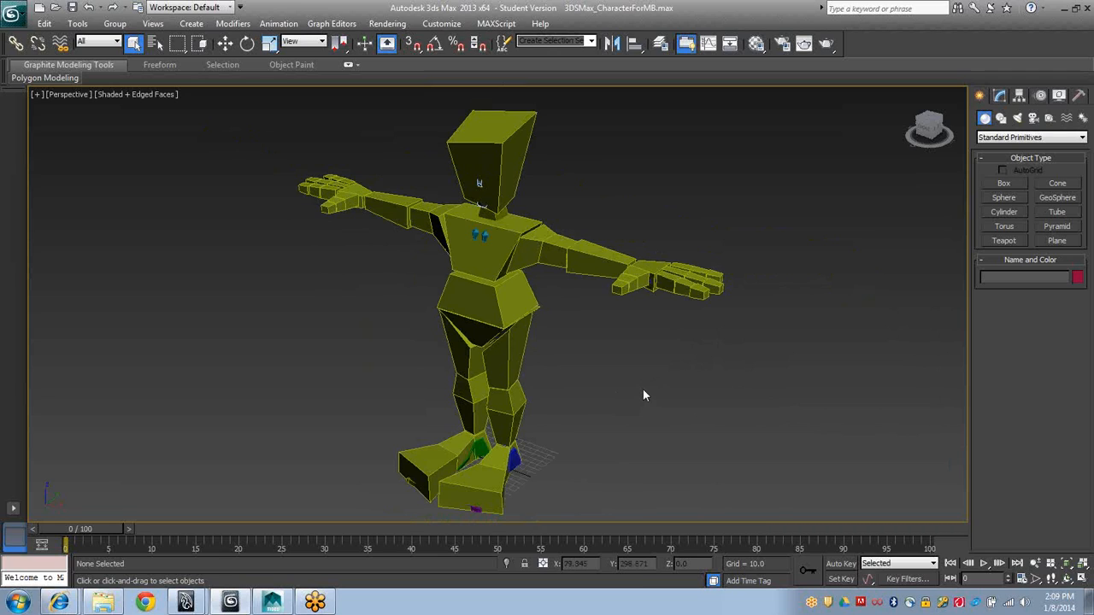
pyautogui.keyDown('alt'); pyautogui.moveTo(630, 406); pyautogui.dragTo(540, 310, button='middle'); pyautogui.keyUp('alt')
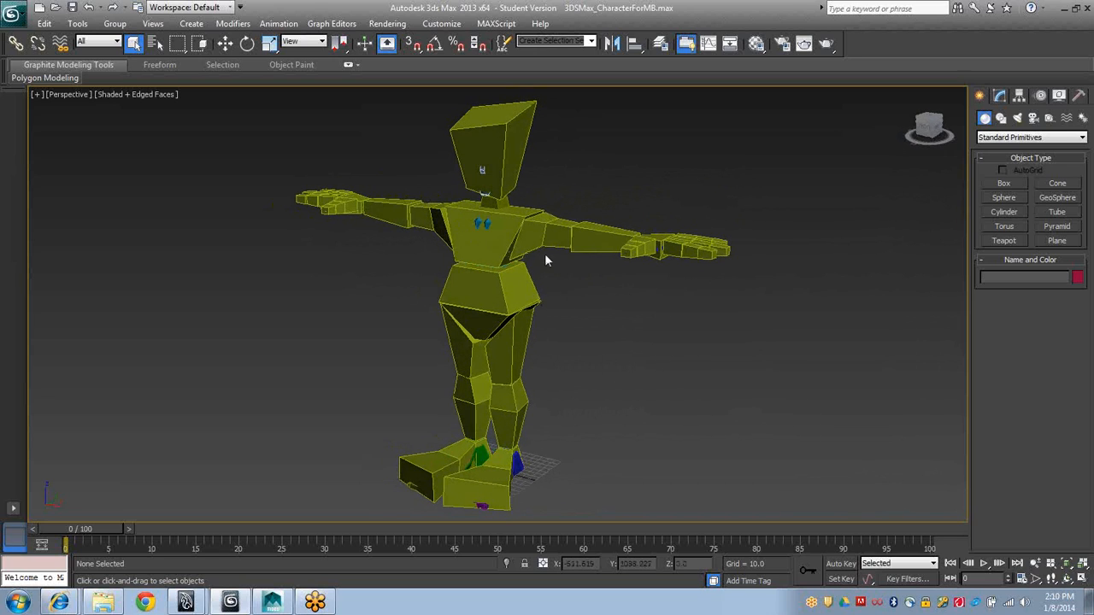
pyautogui.keyDown('alt'); pyautogui.moveTo(544, 253); pyautogui.dragTo(496, 244, button='middle'); pyautogui.keyUp('alt')
# Display the character in wireframe to examine the biped skeleton inside it, and select the Chest mesh
pyautogui.press('F3')
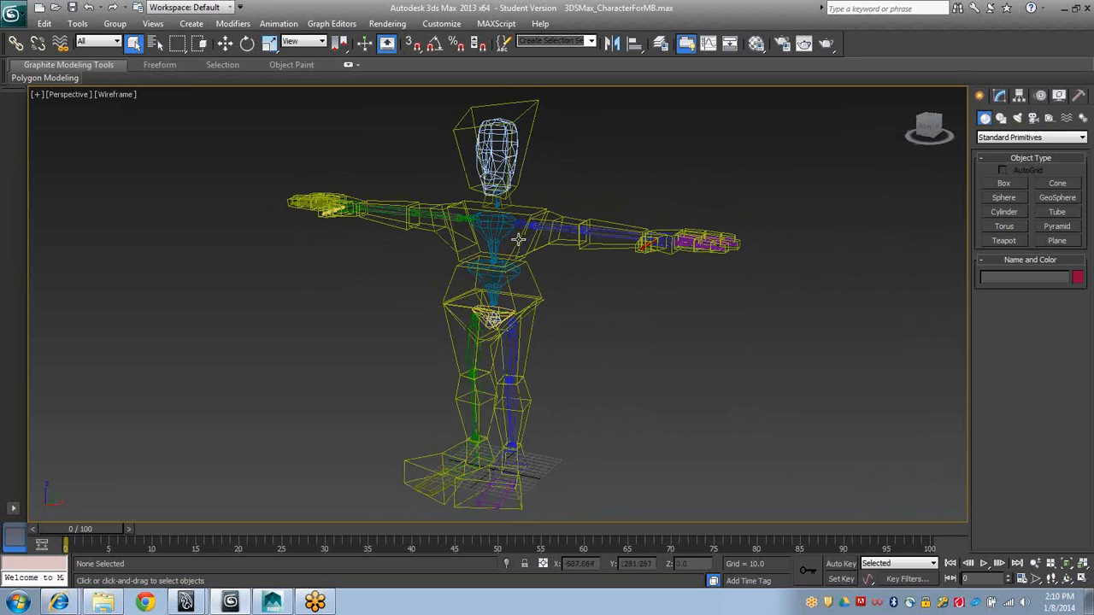
pyautogui.click(517, 241)
pyautogui.keyDown('alt'); pyautogui.moveTo(612, 307); pyautogui.dragTo(589, 328, button='middle'); pyautogui.keyUp('alt')
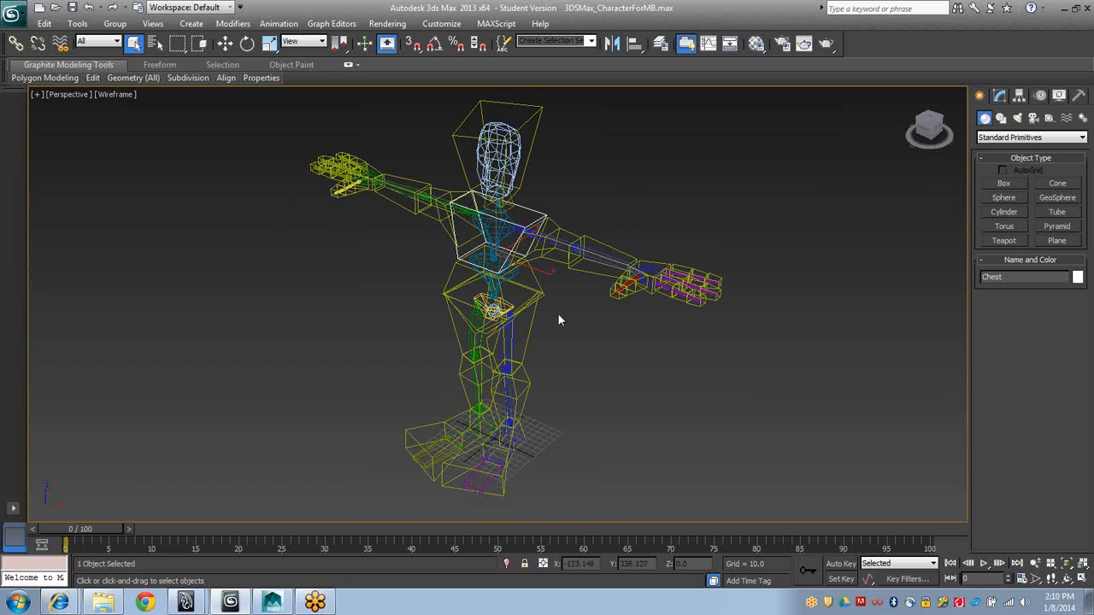
pyautogui.keyDown('alt'); pyautogui.moveTo(549, 313); pyautogui.dragTo(527, 218, button='middle'); pyautogui.keyUp('alt')
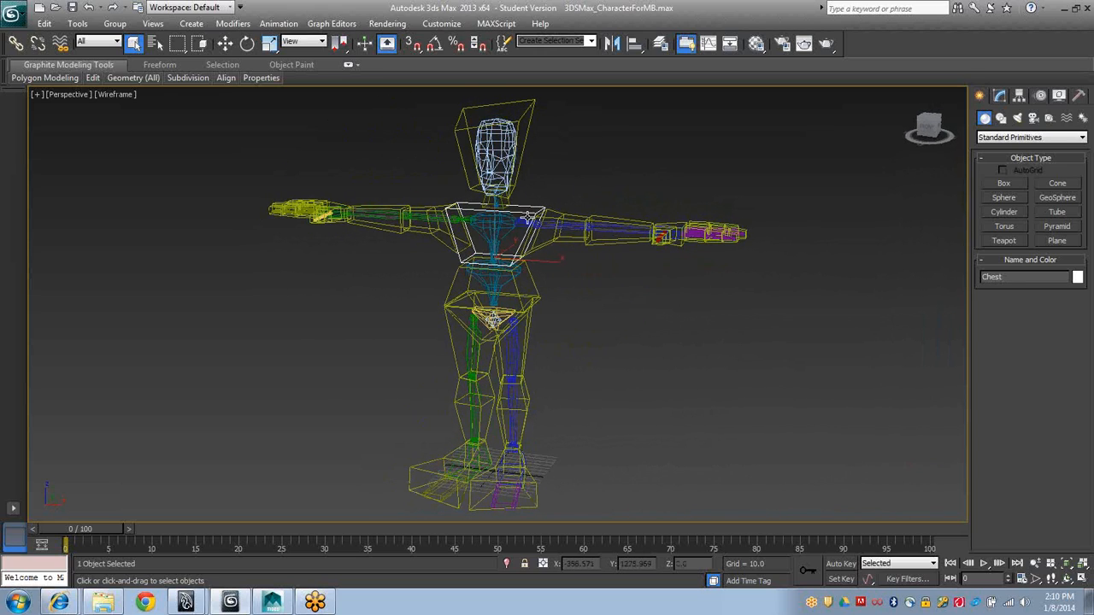
# Try rotating the Bip01 Spine1 bone to test the rig, and undo the rotation
pyautogui.click(504, 229)
pyautogui.press('e')
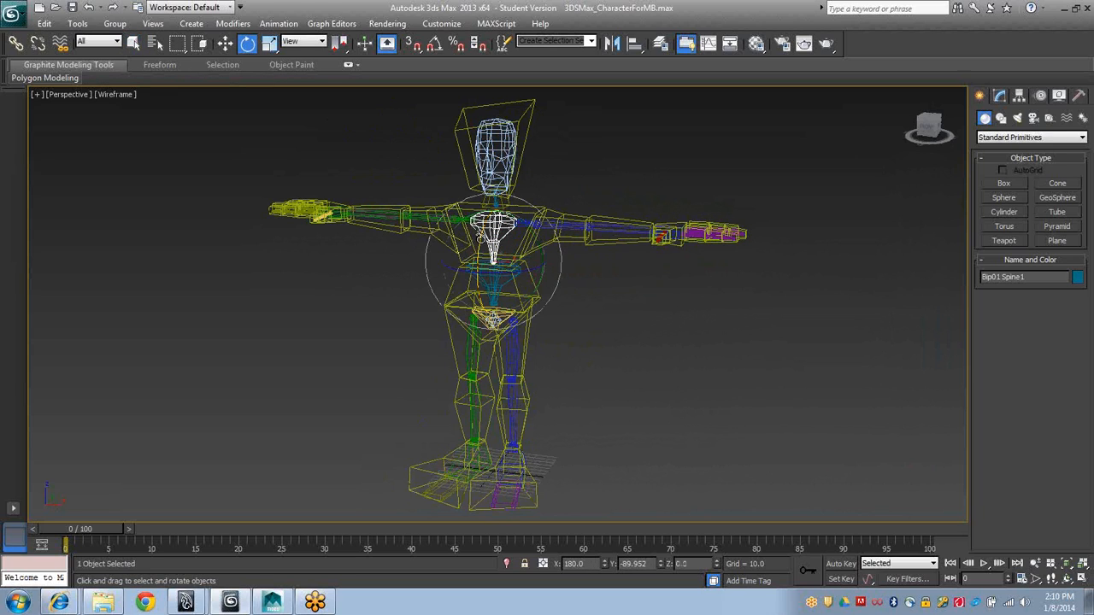
pyautogui.moveTo(478, 238); pyautogui.dragTo(464, 276)
pyautogui.hotkey('ctrl', 'z')
pyautogui.hotkey('ctrl', 'z')
# Return the perspective viewport to Shaded + Edged Faces display and activate the Select Object tool
pyautogui.keyDown('alt'); pyautogui.moveTo(603, 288); pyautogui.dragTo(540, 306, button='middle'); pyautogui.keyUp('alt')
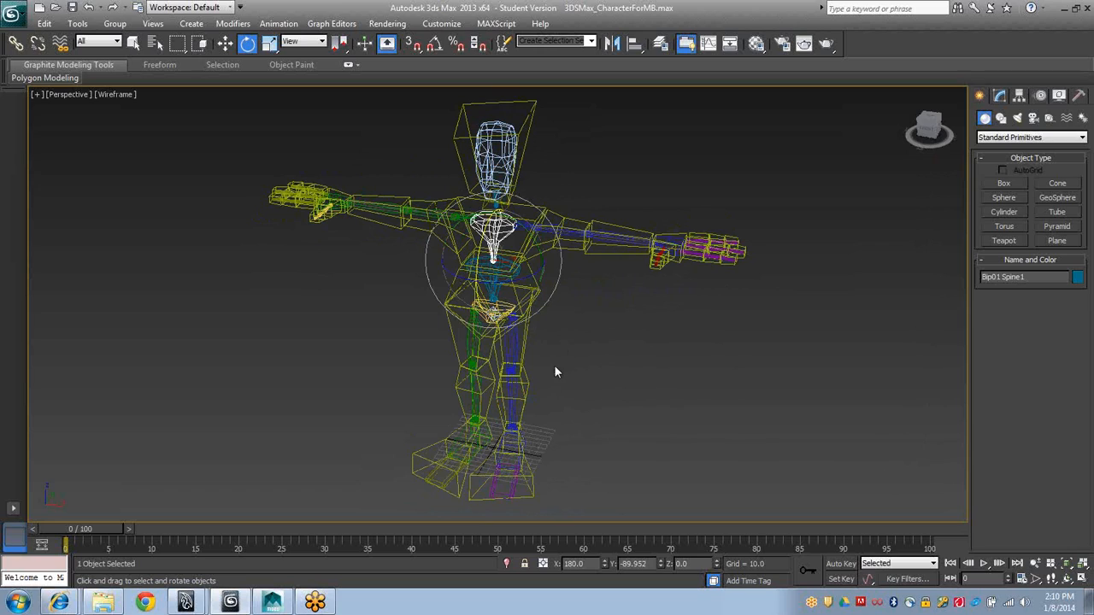
pyautogui.press('F3')
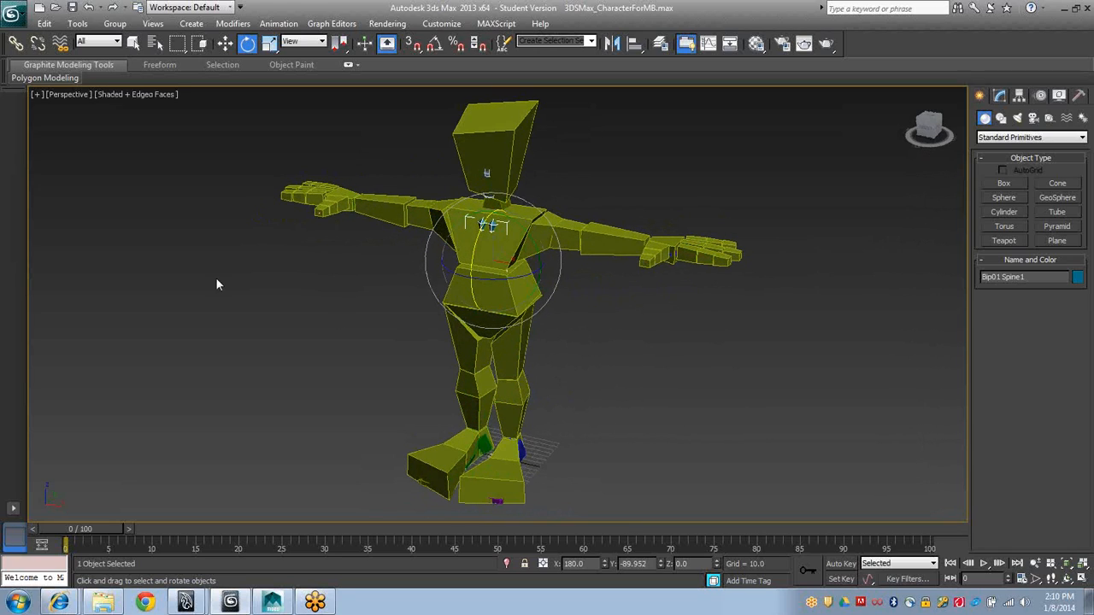
pyautogui.click(134, 45)
pyautogui.moveTo(282, 292)
pyautogui.keyDown('alt'); pyautogui.mouseDown(button='middle')
pyautogui.moveTo(126, 282)
pyautogui.moveTo(281, 270)
pyautogui.moveTo(271, 316)
pyautogui.moveTo(266, 299)
pyautogui.moveTo(303, 296)
pyautogui.mouseUp(button='middle'); pyautogui.keyUp('alt')
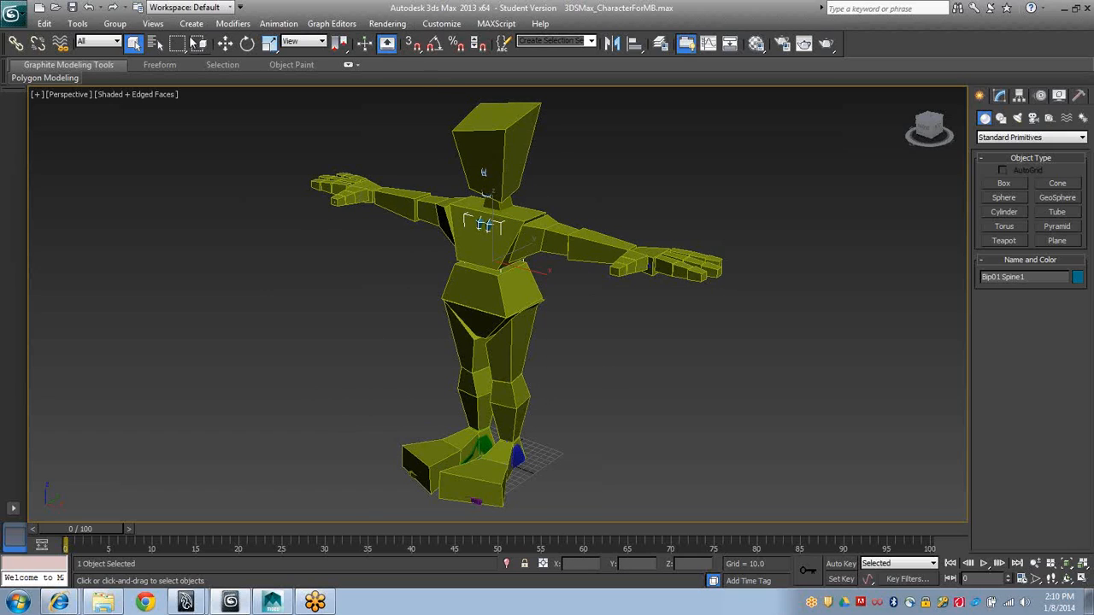
# Open the scene export dialog, check that Autodesk (*.FBX) is offered as the file type, and cancel the dialog
pyautogui.click(13, 14)
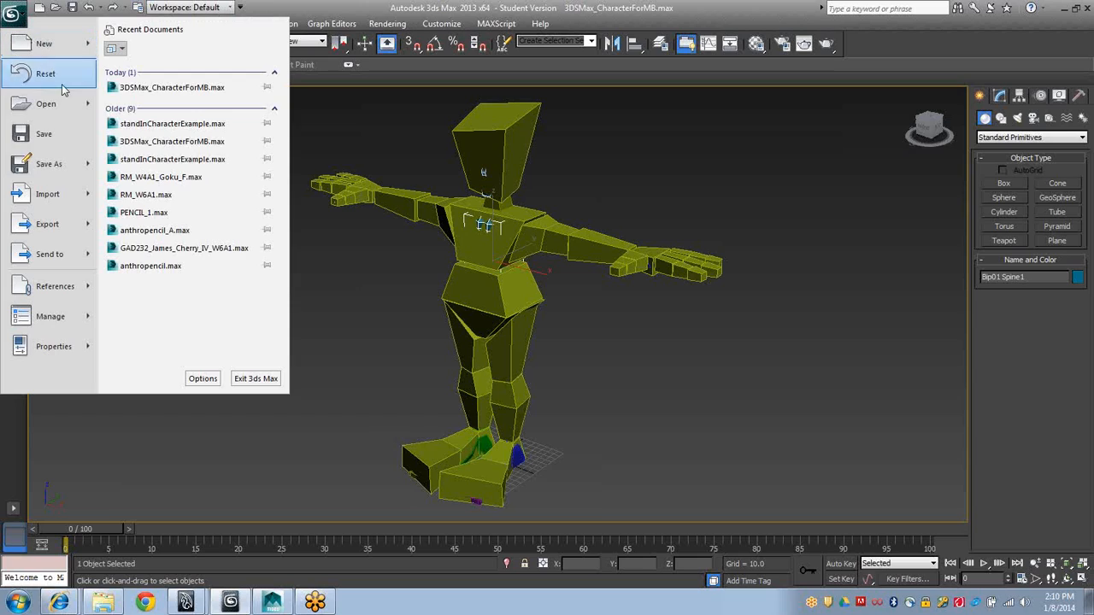
pyautogui.moveTo(57, 168)
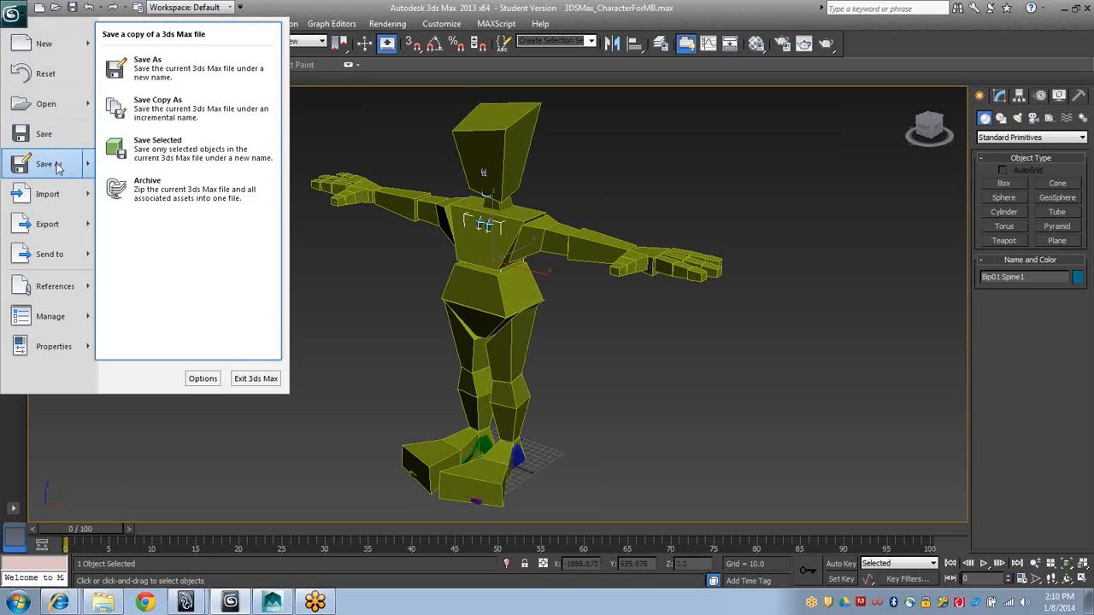
pyautogui.moveTo(79, 221)
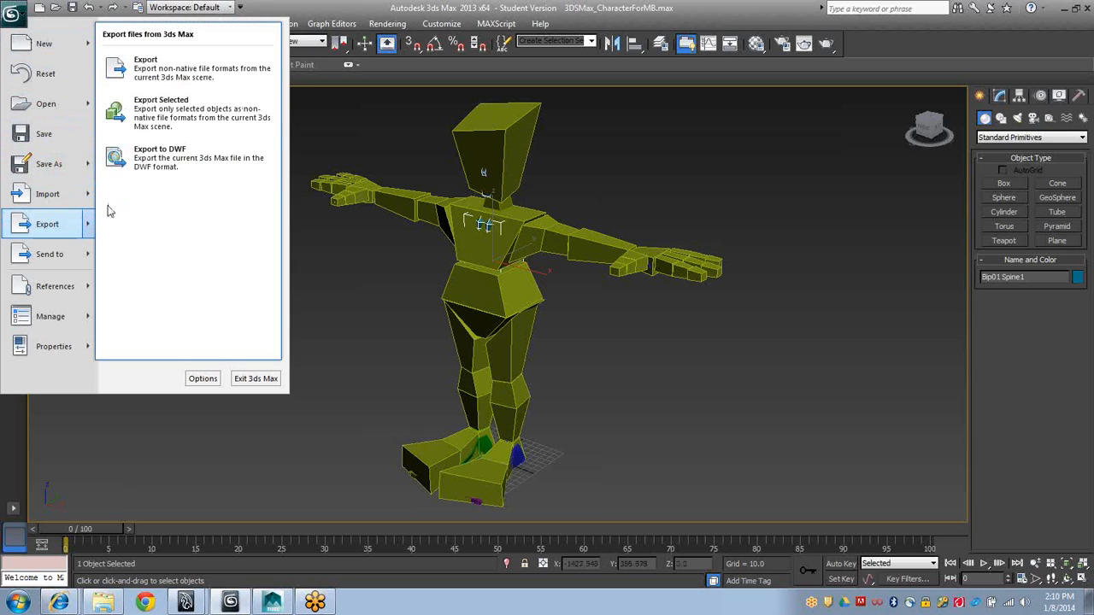
pyautogui.click(166, 77)
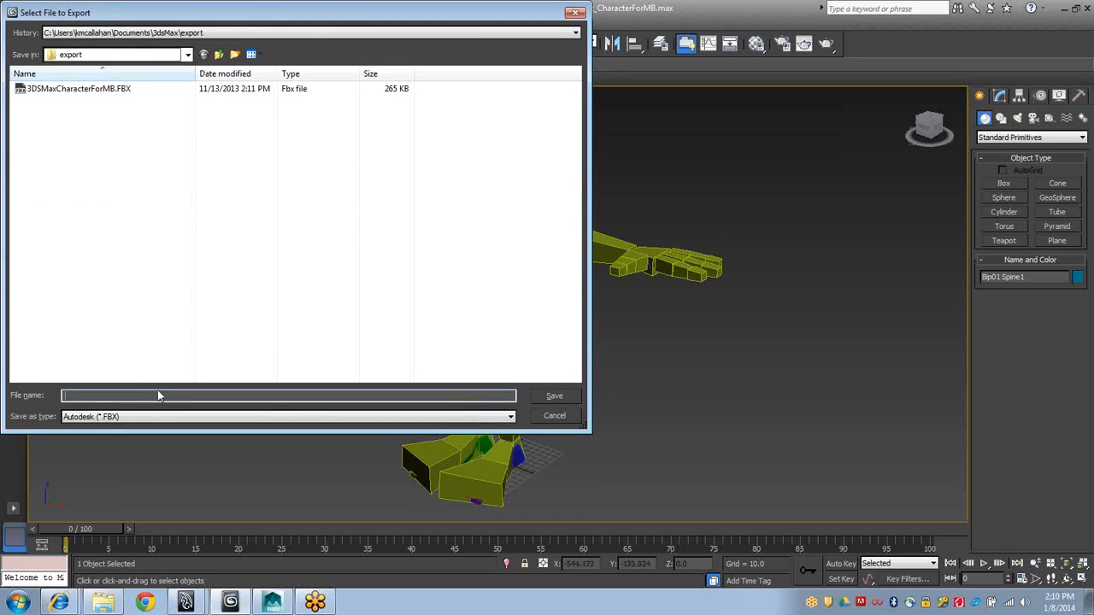
pyautogui.click(114, 416)
pyautogui.click(114, 416)
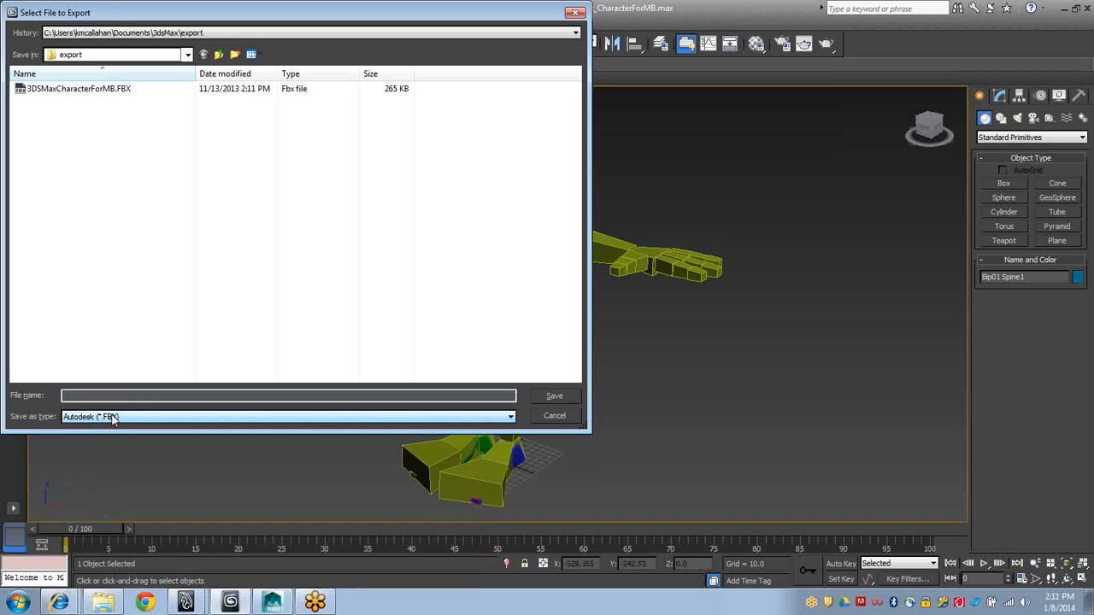
pyautogui.click(555, 415)
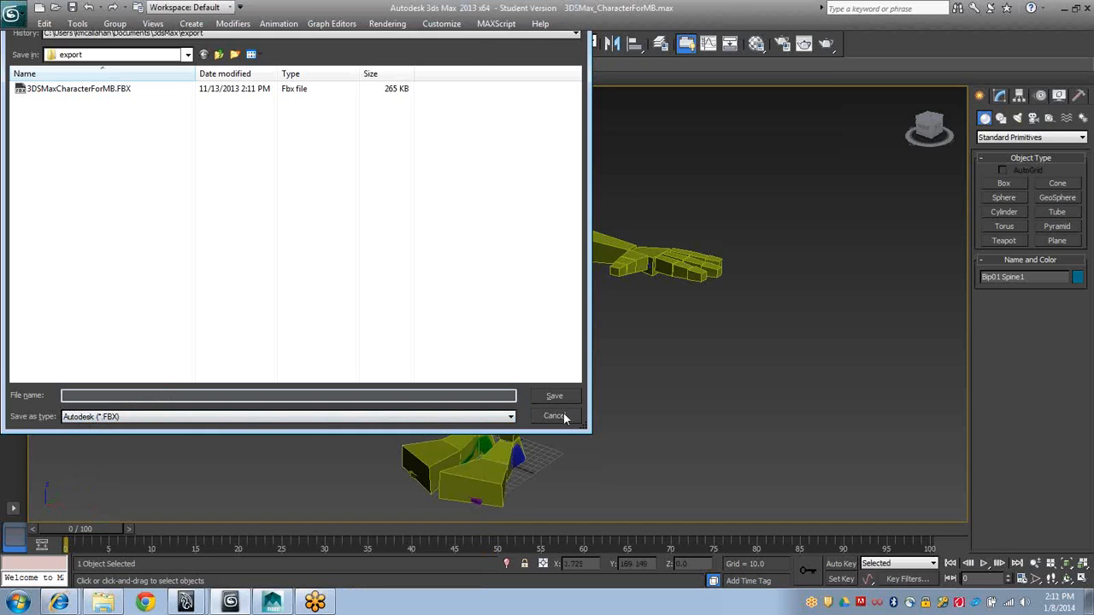
# Find the FBXMAX.DLU importer/exporter in the Plug-in Manager, check its load status, and close the manager
pyautogui.click(441, 23)
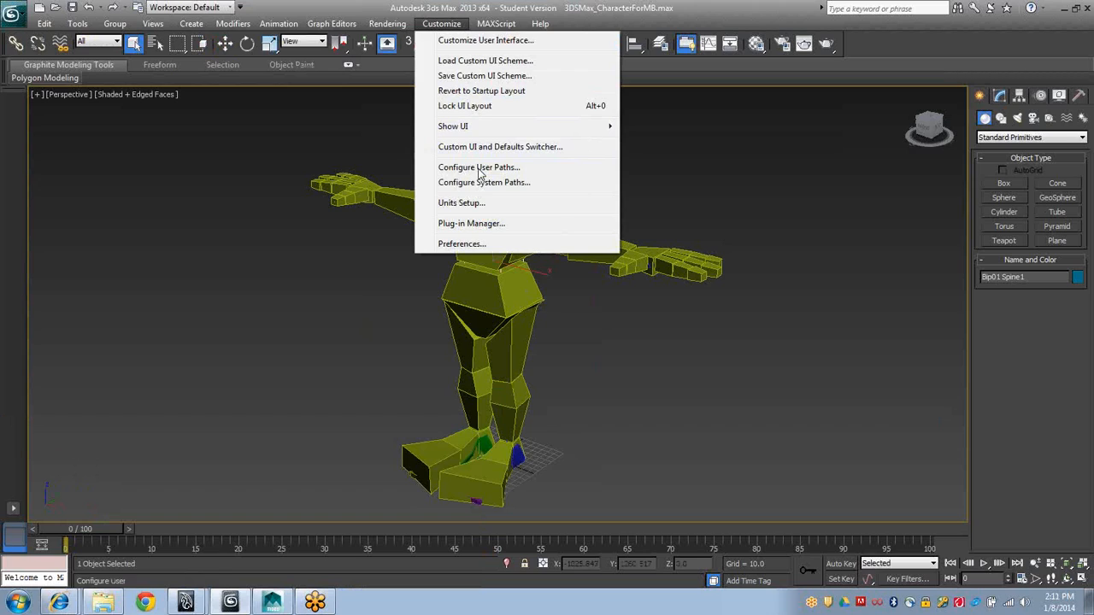
pyautogui.click(480, 223)
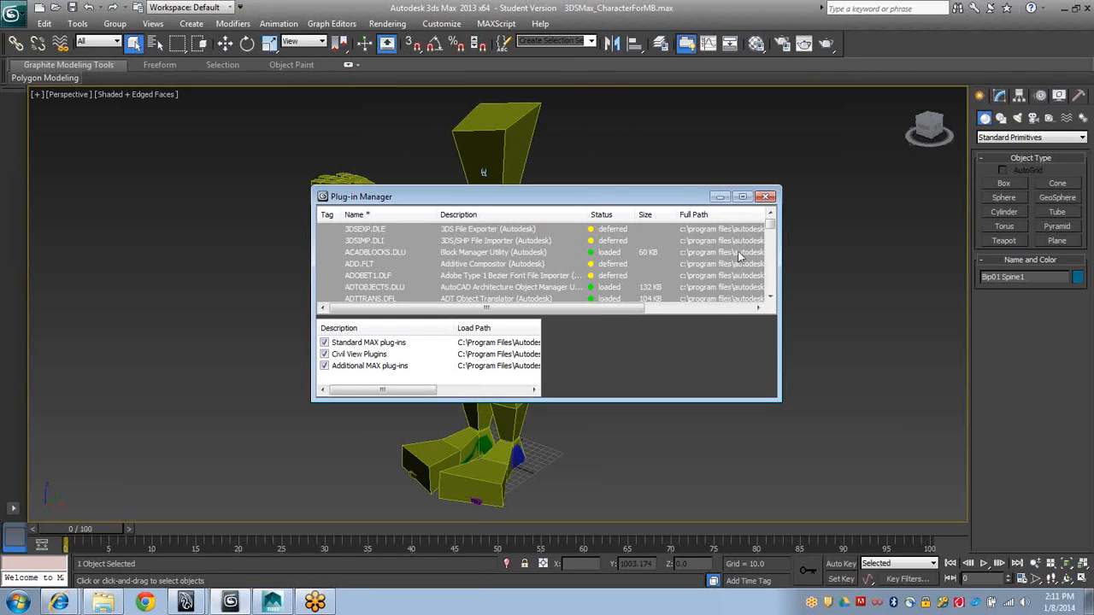
pyautogui.scroll(-10, 611, 262)
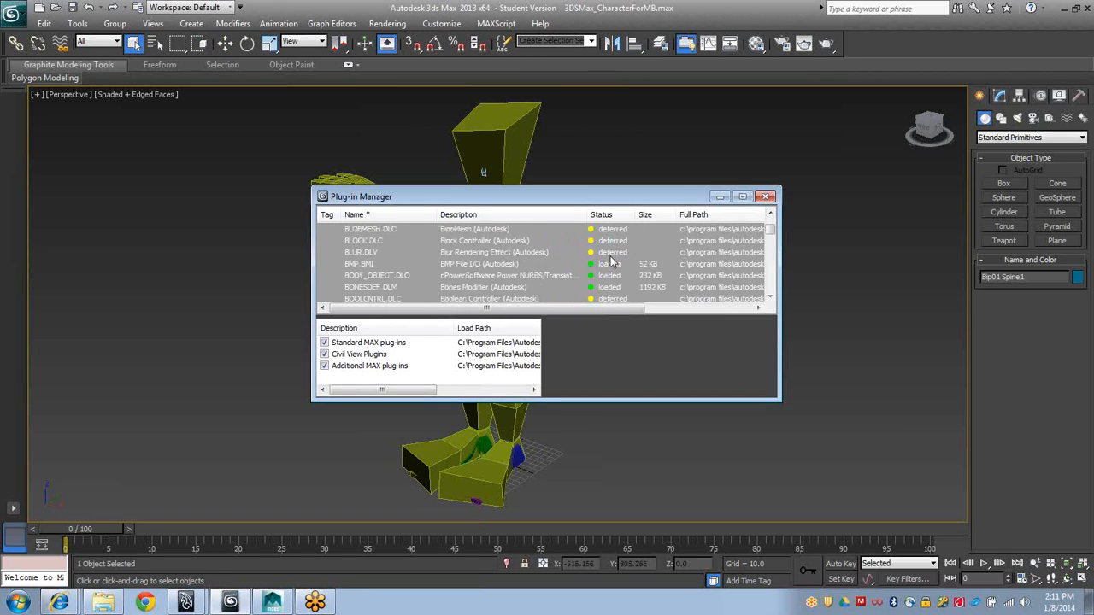
pyautogui.scroll(-10, 611, 262)
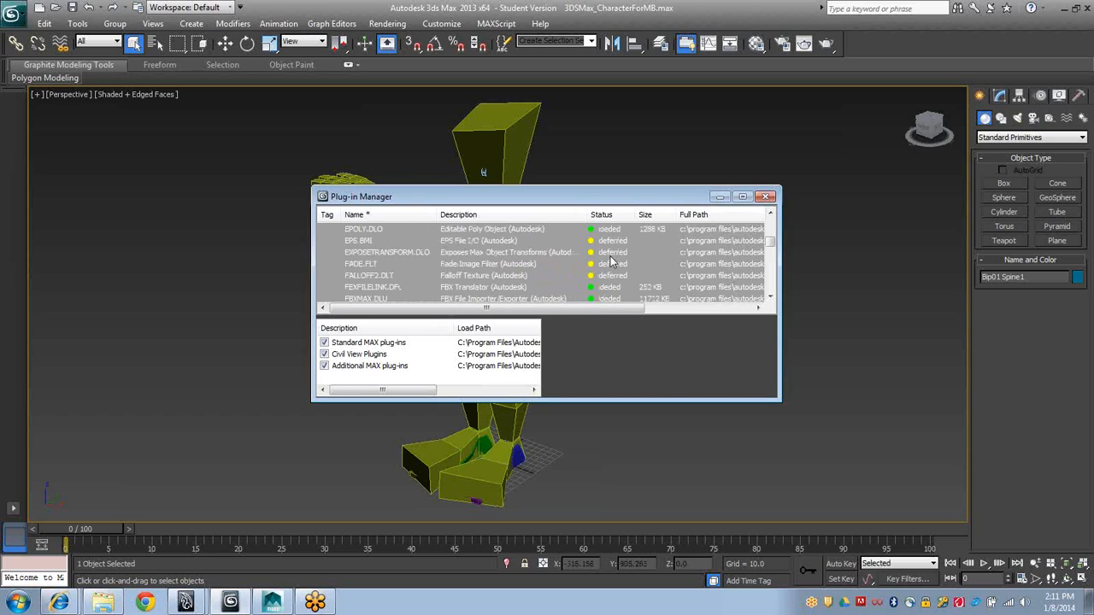
pyautogui.scroll(3, 611, 263)
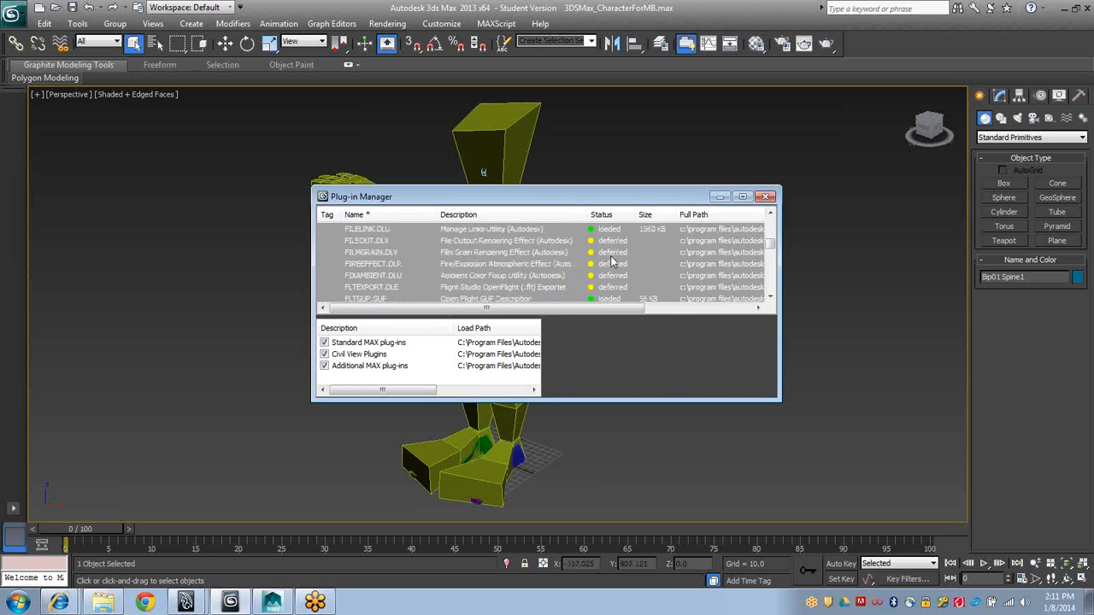
pyautogui.scroll(1, 611, 263)
pyautogui.click(372, 265)
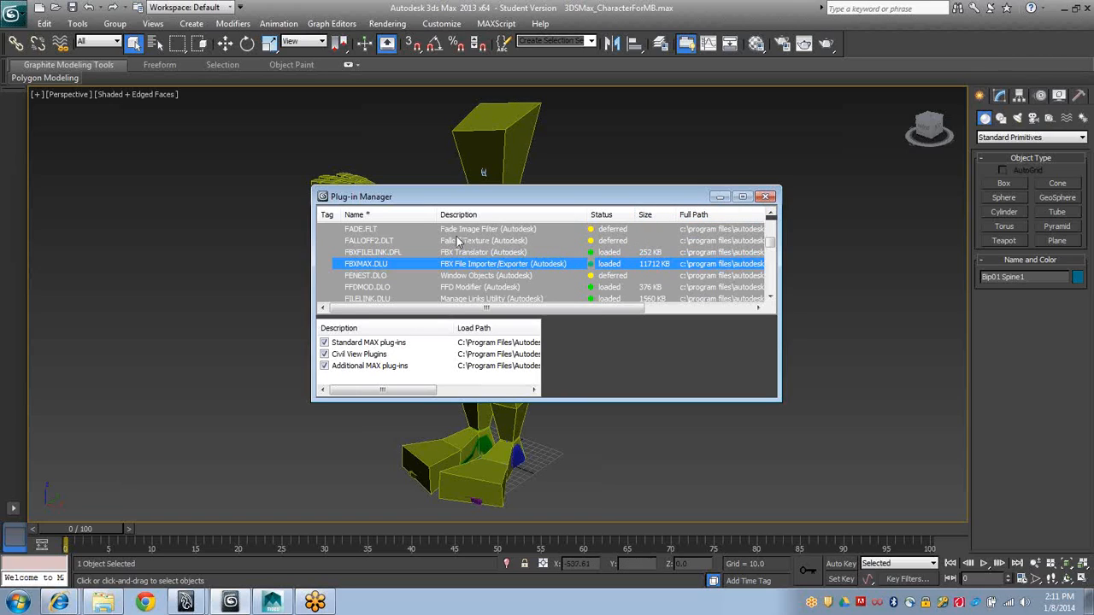
pyautogui.click(438, 25)
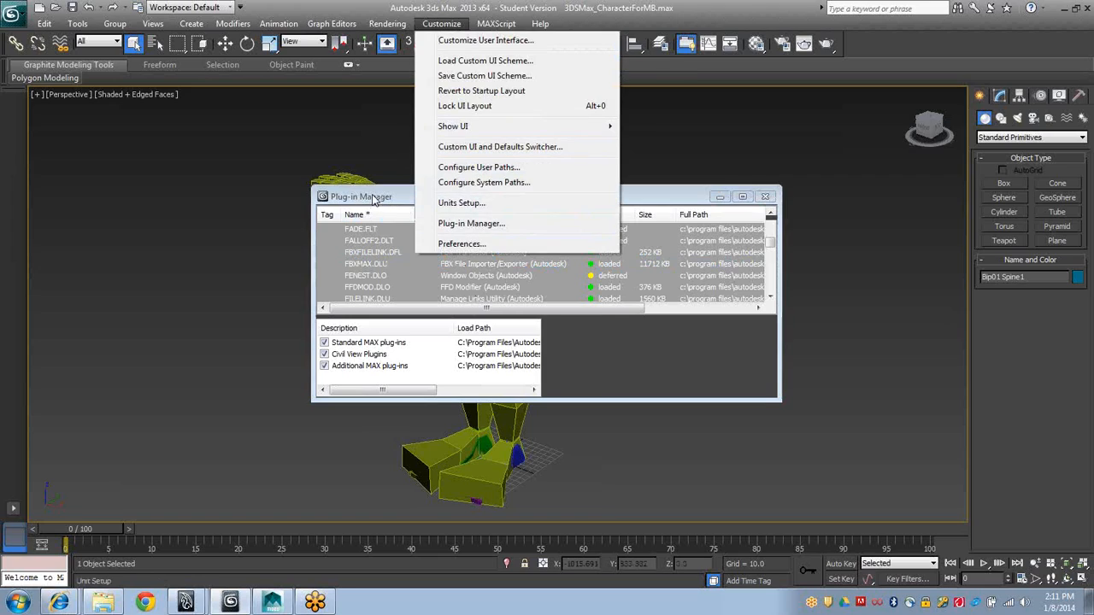
pyautogui.click(369, 265)
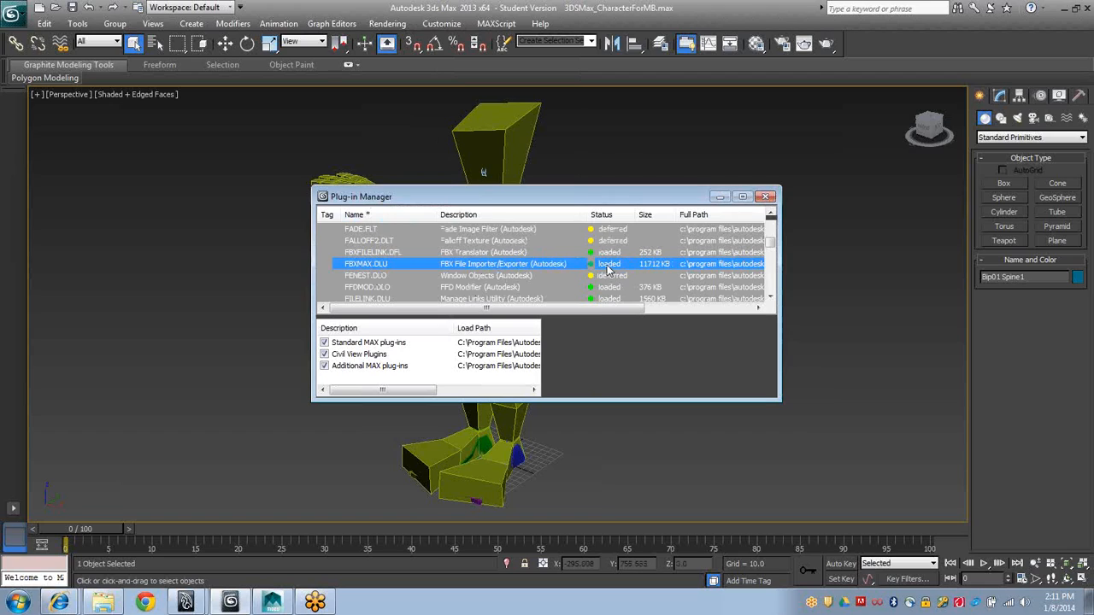
pyautogui.click(766, 196)
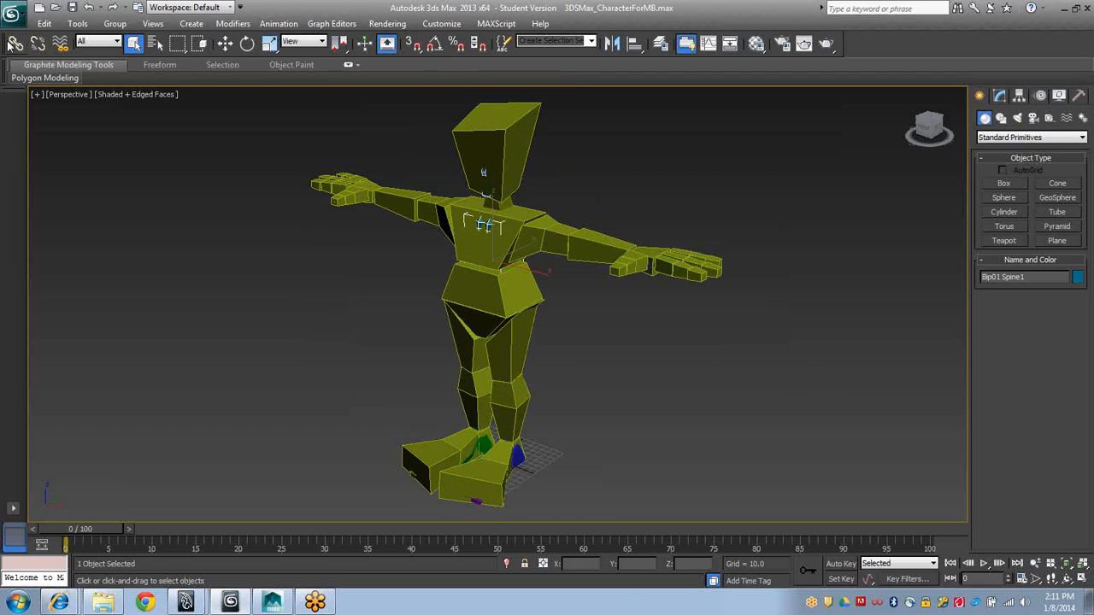
# Reopen the export dialog, pick the existing 3DSMaxCharacterForMB.FBX with the Autodesk (*.FBX) type, and cancel the export
pyautogui.click(12, 12)
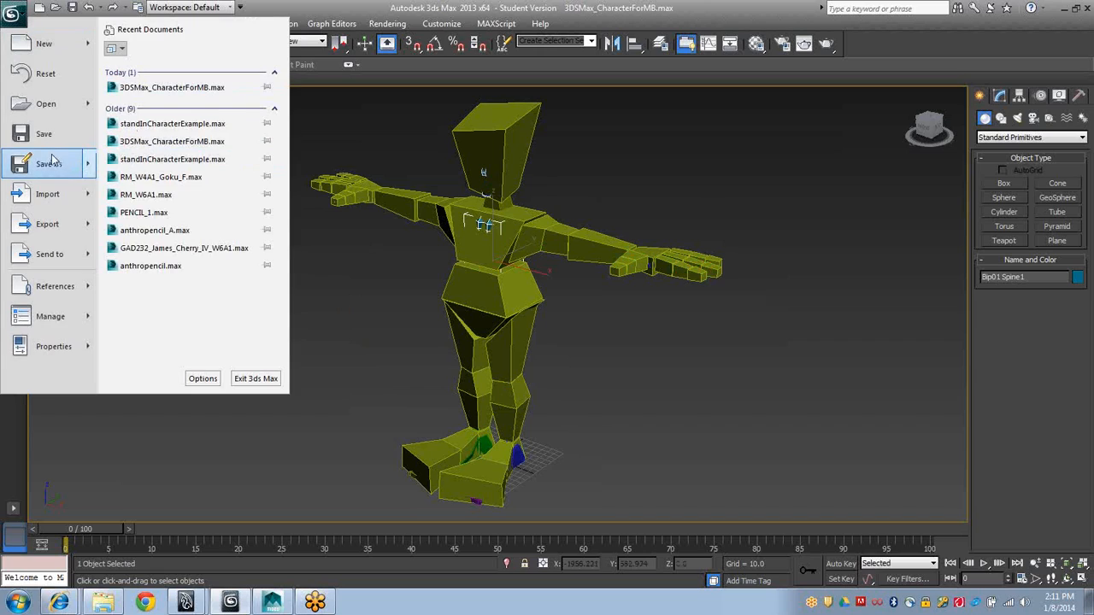
pyautogui.click(61, 226)
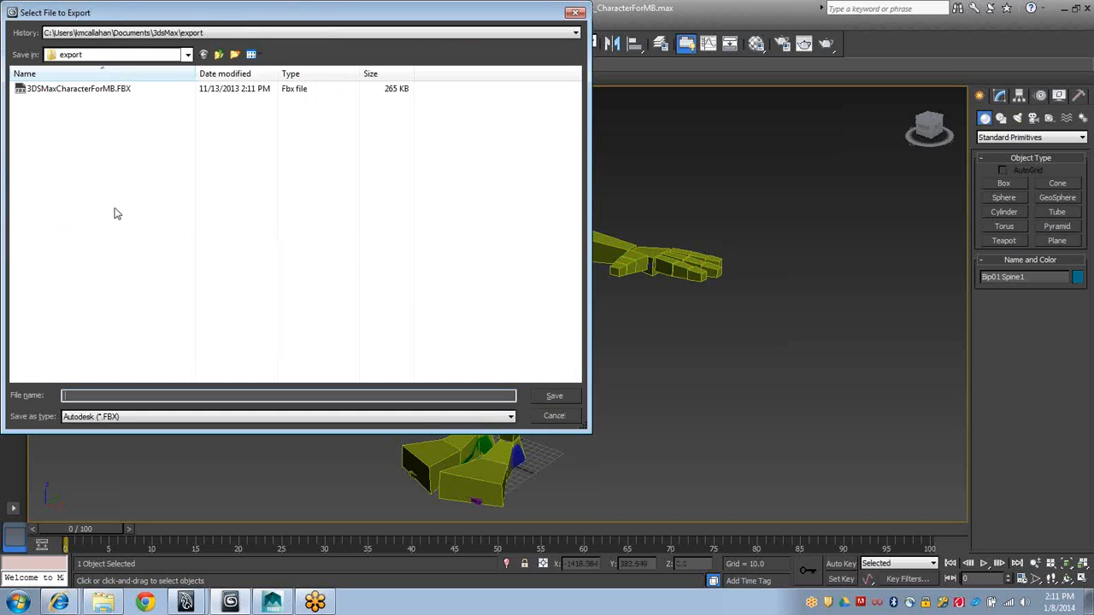
pyautogui.click(140, 417)
pyautogui.click(139, 418)
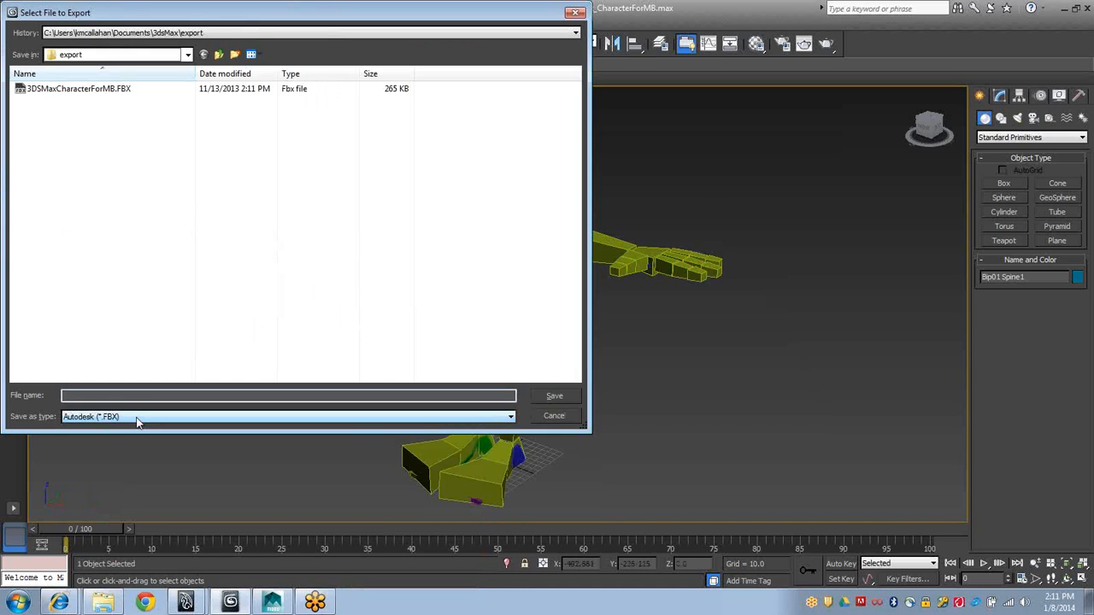
pyautogui.click(86, 92)
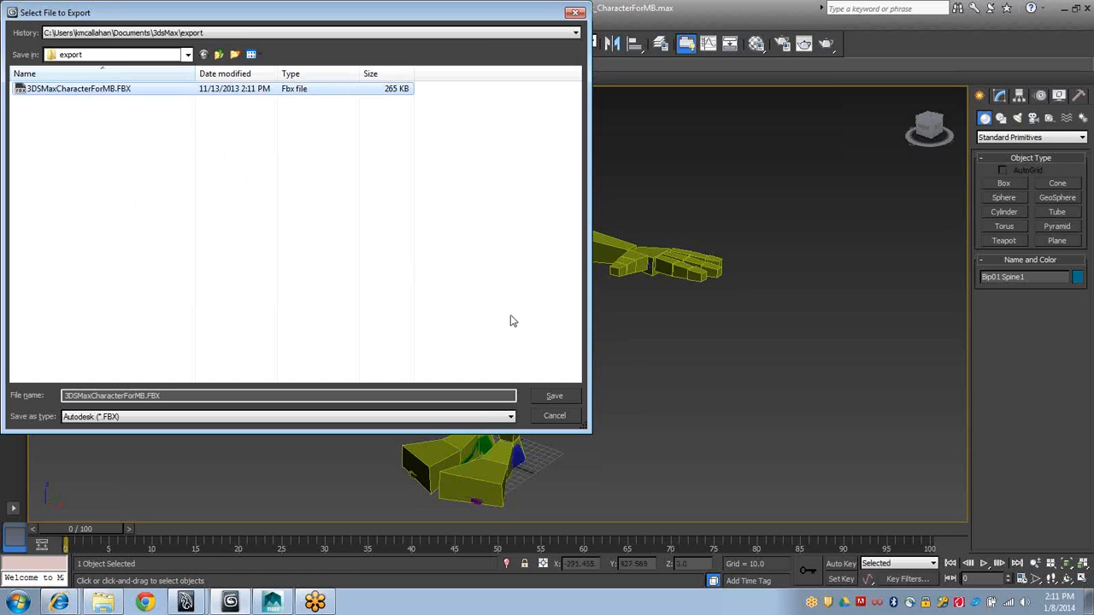
pyautogui.click(555, 416)
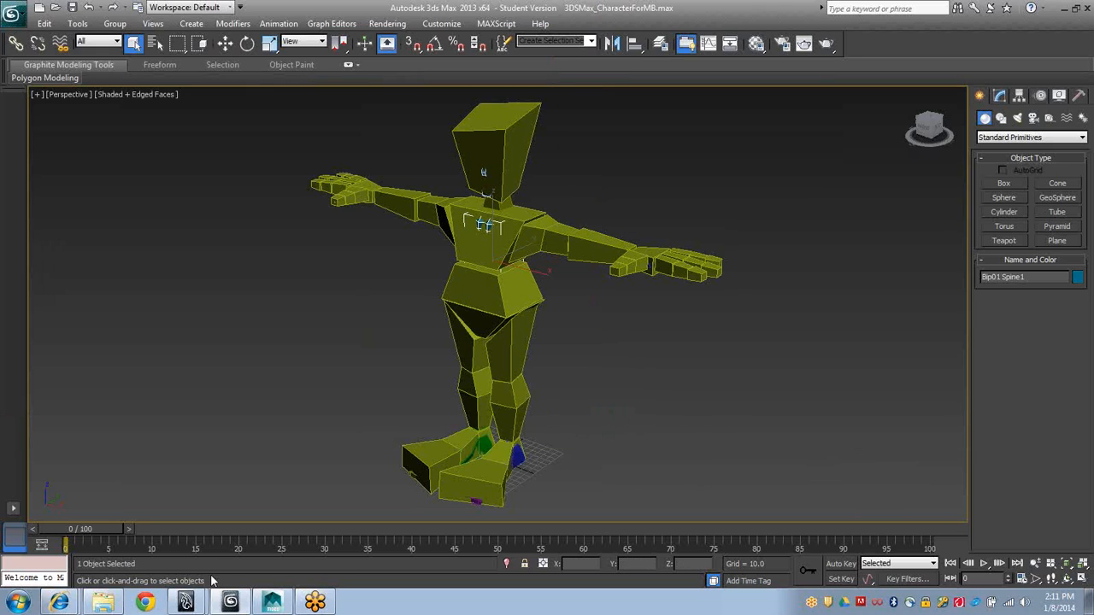
# Switch to MotionBuilder, restore its window to a smaller size, and maximize it again
pyautogui.click(272, 602)
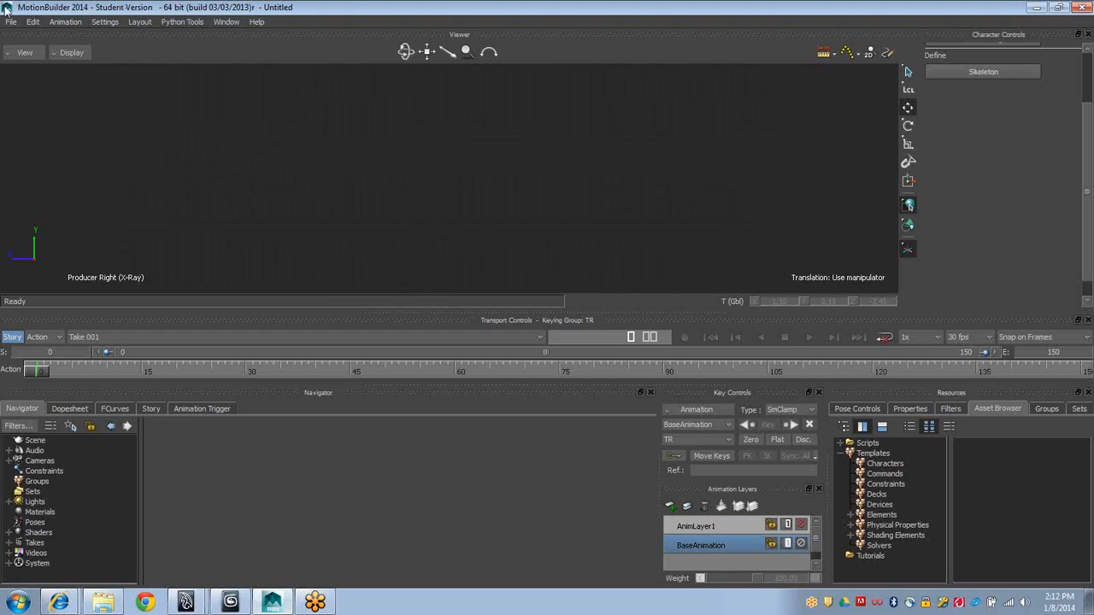
pyautogui.doubleClick(349, 13)
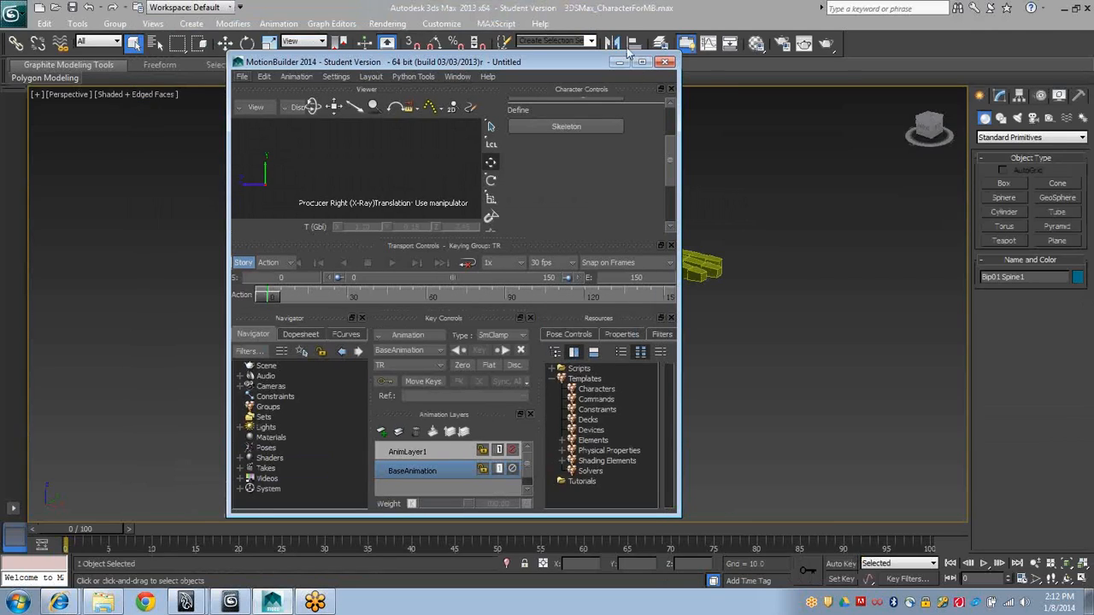
pyautogui.click(640, 61)
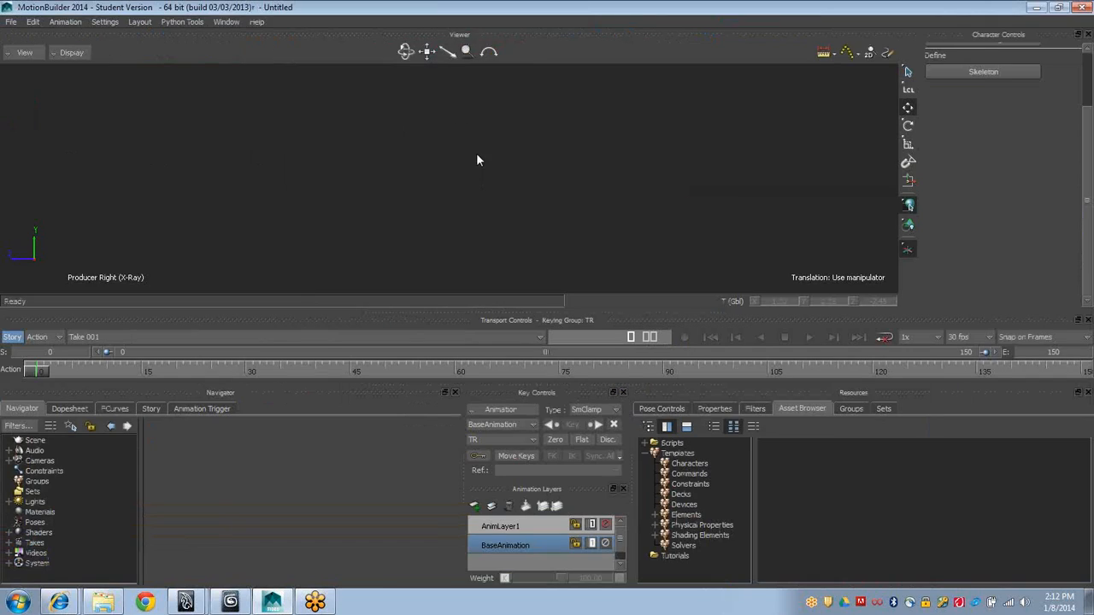
pyautogui.click(8, 8)
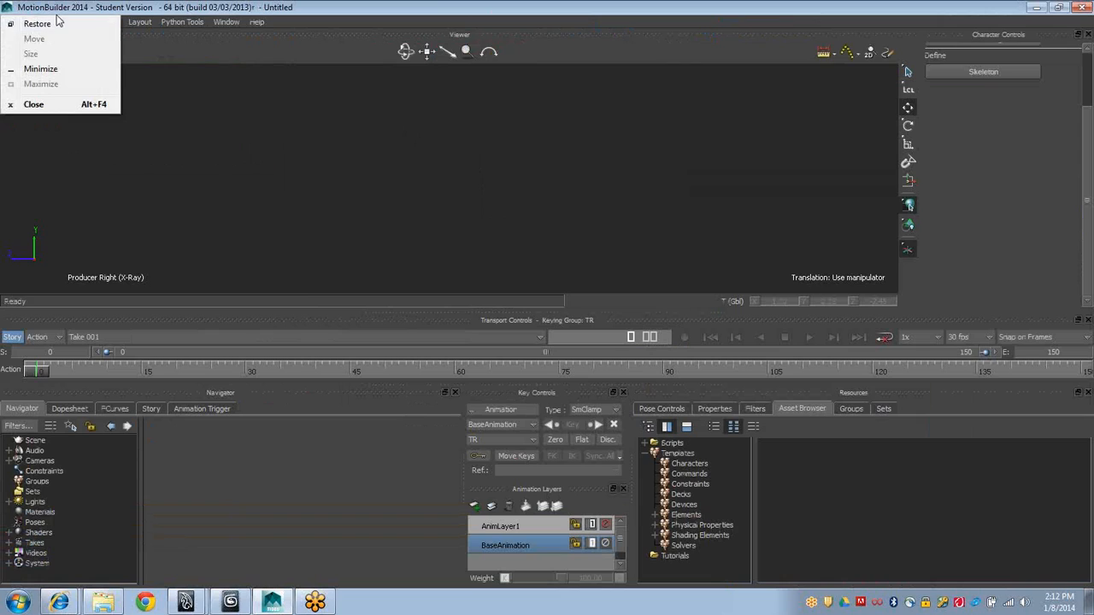
pyautogui.click(91, 3)
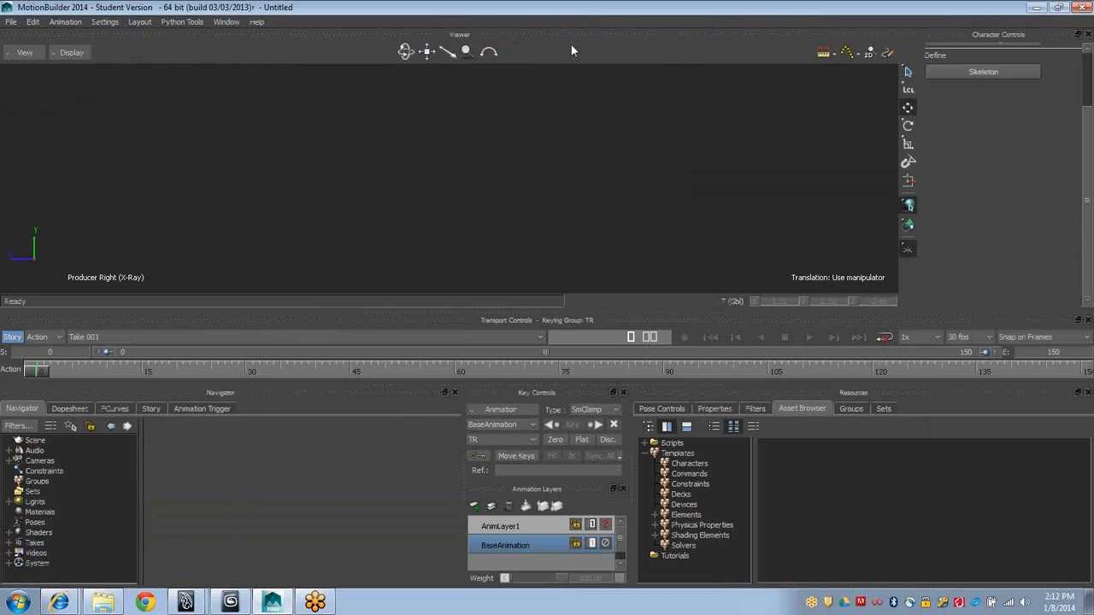
# Close MotionBuilder without saving the untitled scene and launch MotionBuilder 2014 again
pyautogui.hotkey('alt', 'Tab')
pyautogui.rightClick(274, 597)
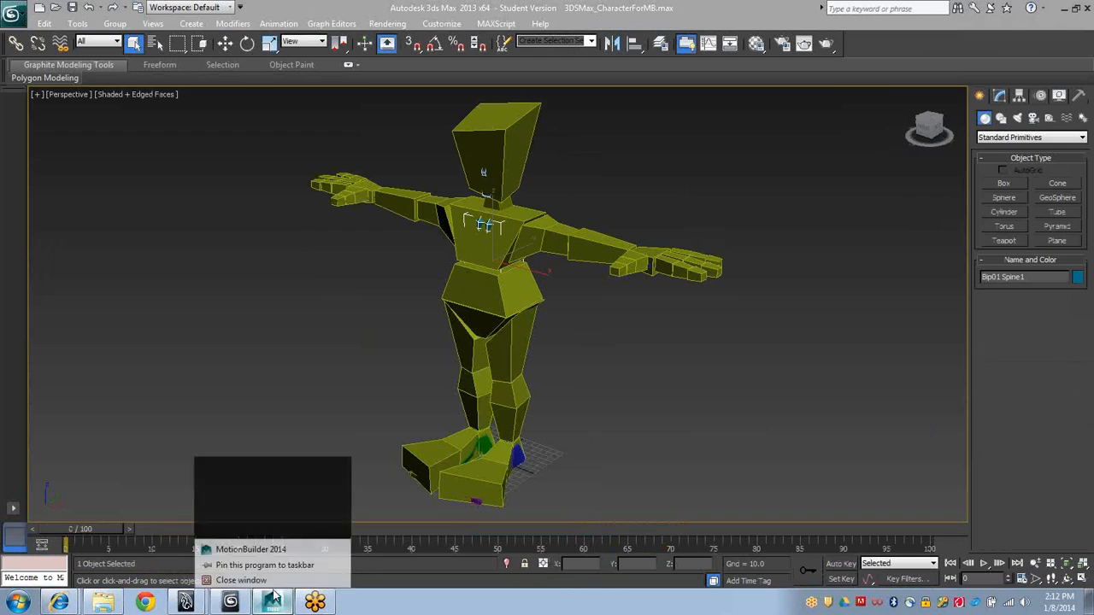
pyautogui.click(273, 578)
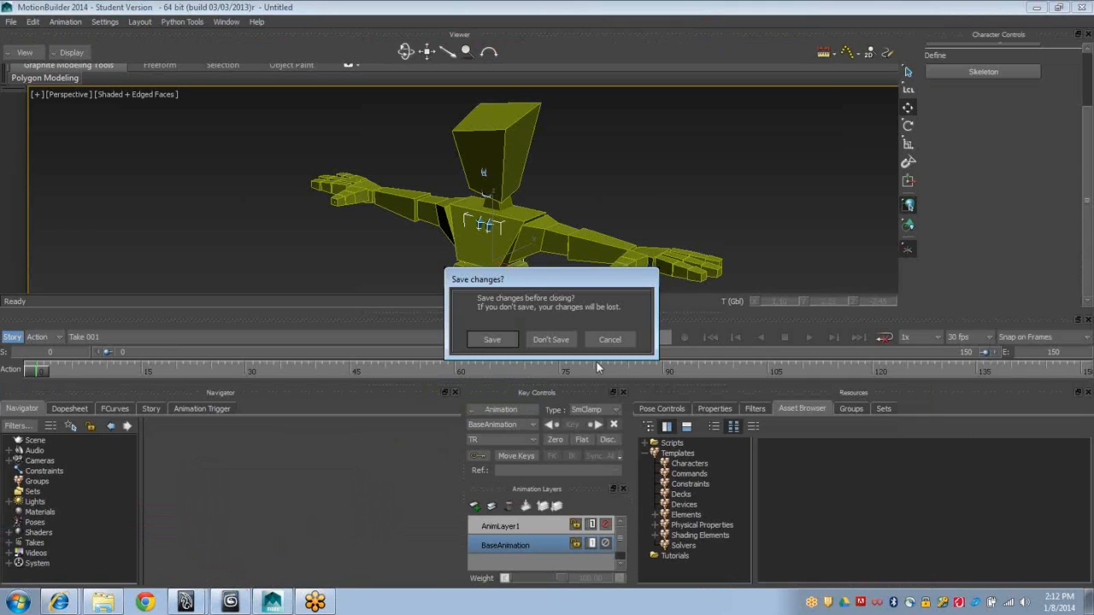
pyautogui.click(548, 340)
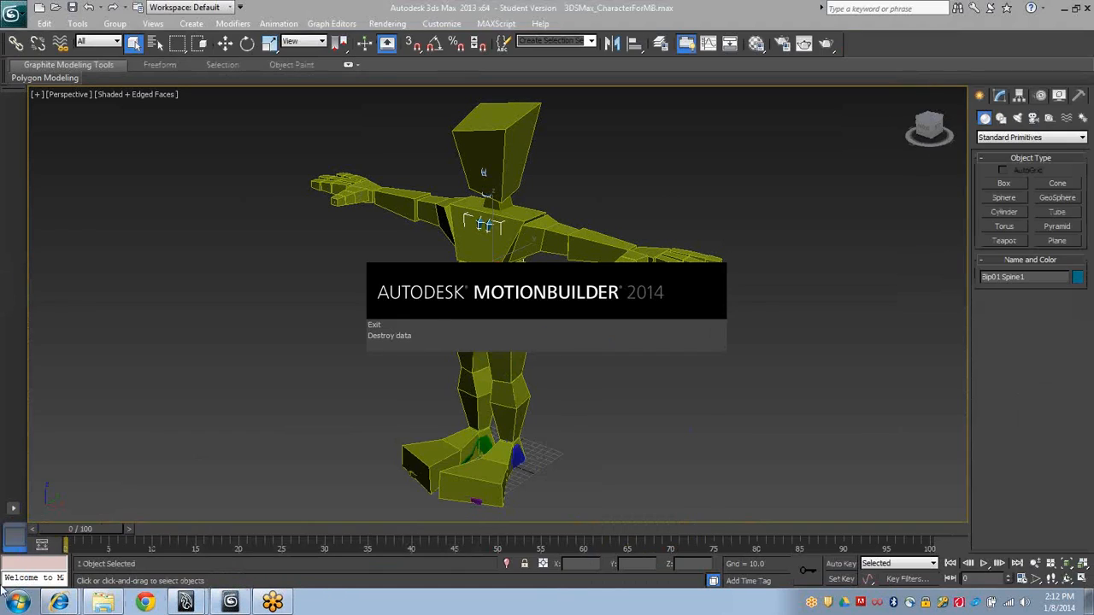
pyautogui.click(17, 603)
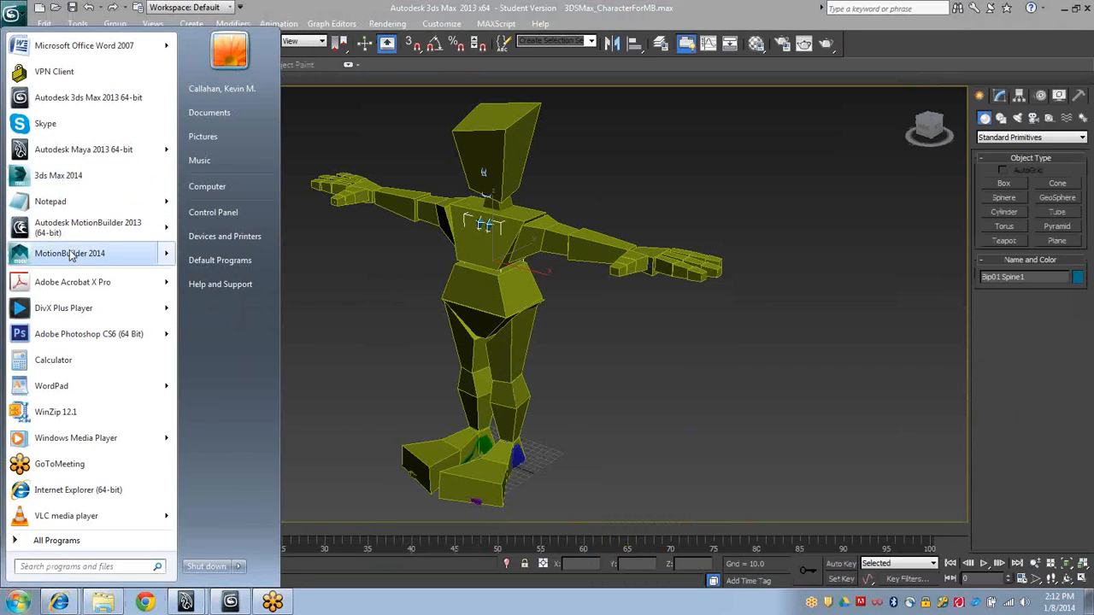
pyautogui.click(333, 320)
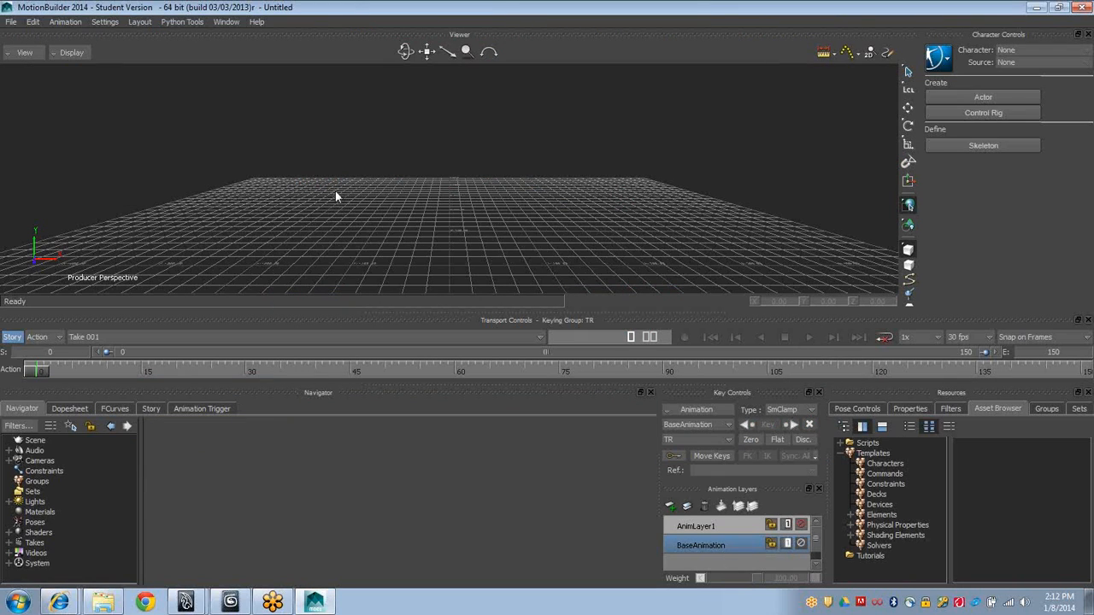
# Open the recent file 3DSMax_CharacterForMB.FBX without saving the empty scene, accepting the default open options
pyautogui.keyDown('ctrl'); pyautogui.keyDown('shift'); pyautogui.moveTo(335, 190); pyautogui.dragTo(405, 210); pyautogui.keyUp('shift'); pyautogui.keyUp('ctrl')
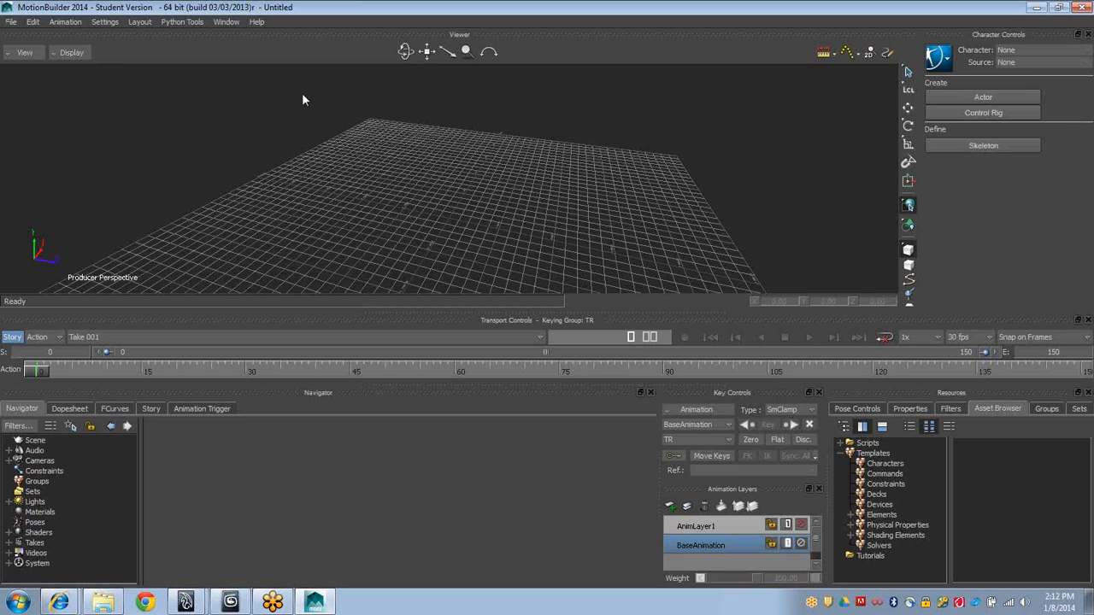
pyautogui.keyDown('ctrl'); pyautogui.keyDown('shift'); pyautogui.moveTo(301, 92); pyautogui.dragTo(147, 6); pyautogui.keyUp('shift'); pyautogui.keyUp('ctrl')
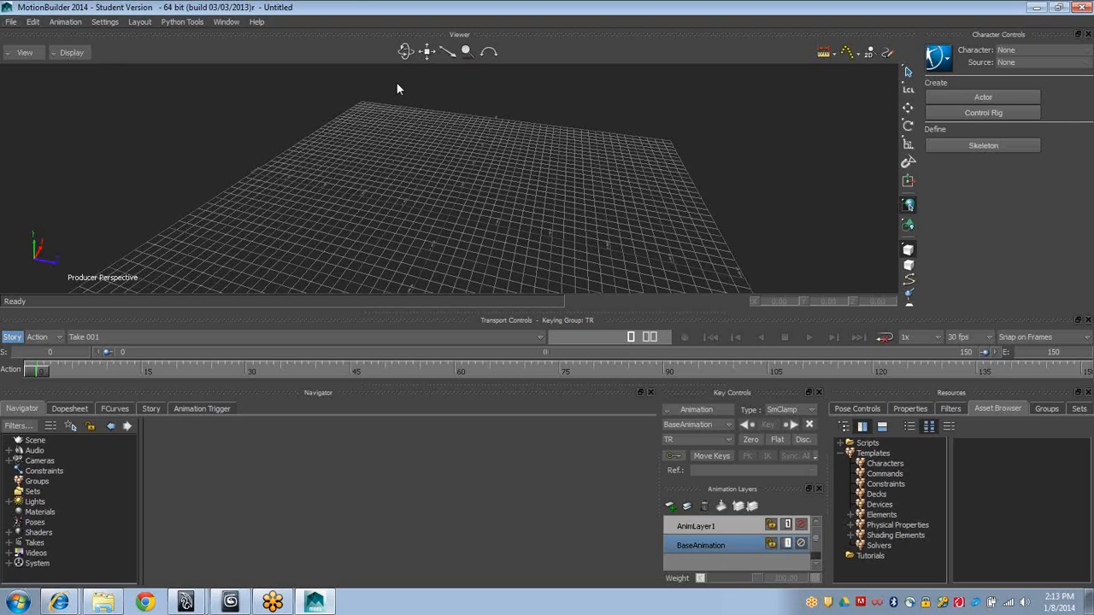
pyautogui.hotkey('alt', 'f')
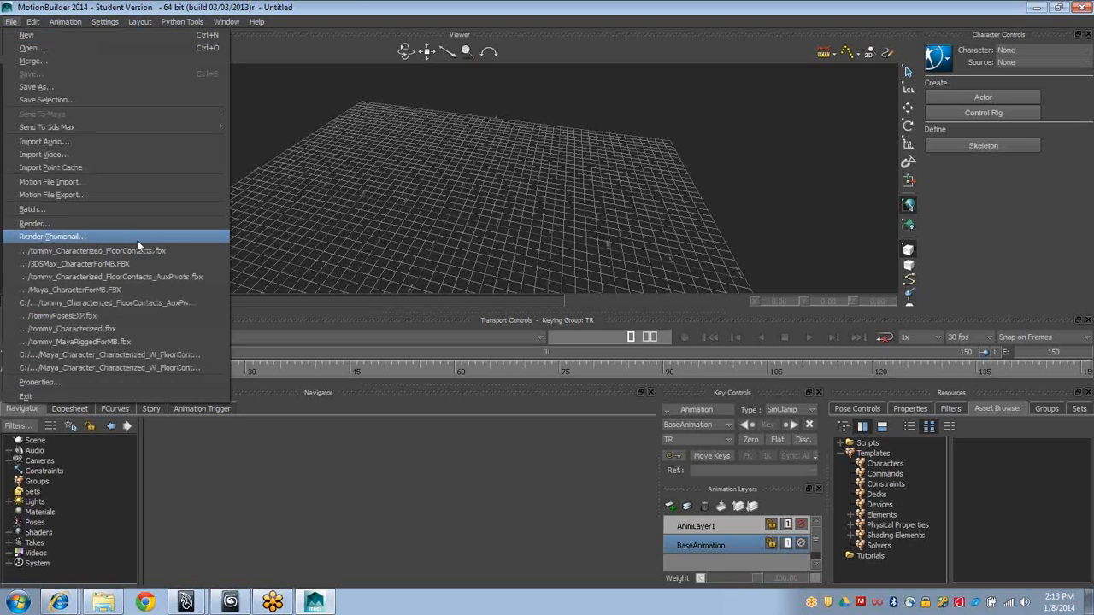
pyautogui.click(130, 267)
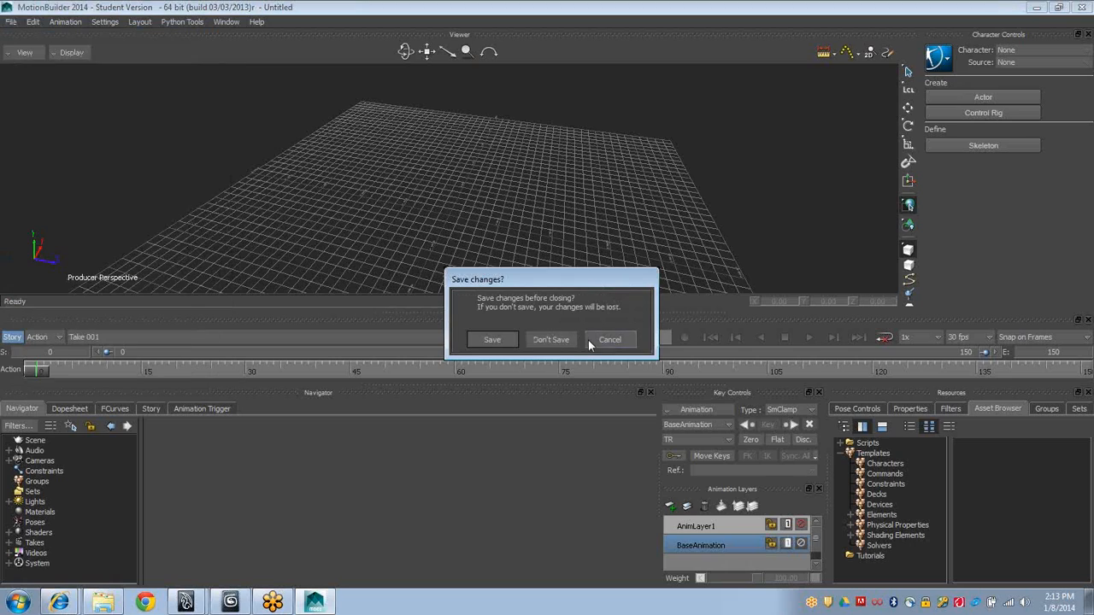
pyautogui.click(540, 340)
pyautogui.press('Return')
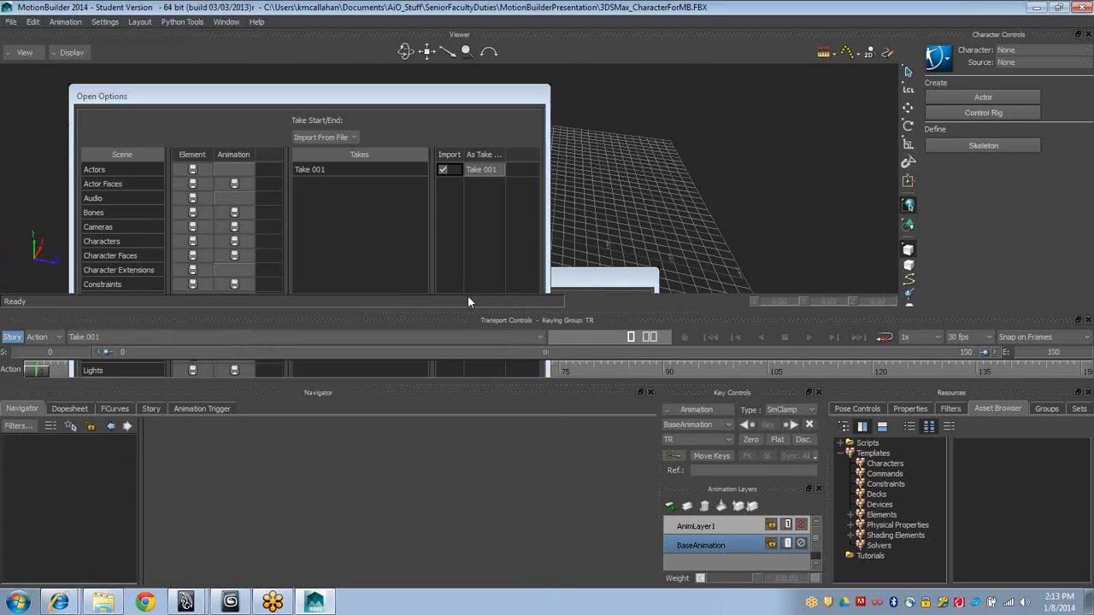
# Frame the character in the Producer Perspective view and switch the viewer display to X-Ray
pyautogui.keyDown('ctrl'); pyautogui.keyDown('shift'); pyautogui.moveTo(586, 201); pyautogui.dragTo(563, 248); pyautogui.keyUp('shift'); pyautogui.keyUp('ctrl')
pyautogui.press('a')
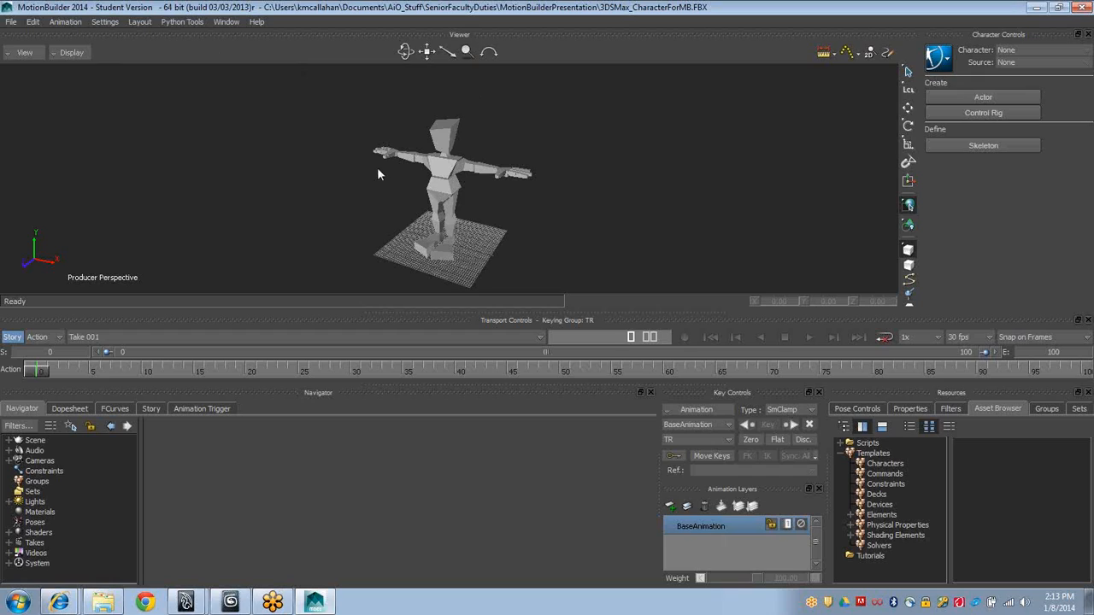
pyautogui.keyDown('ctrl'); pyautogui.keyDown('shift'); pyautogui.moveTo(378, 169); pyautogui.dragTo(361, 137); pyautogui.keyUp('shift'); pyautogui.keyUp('ctrl')
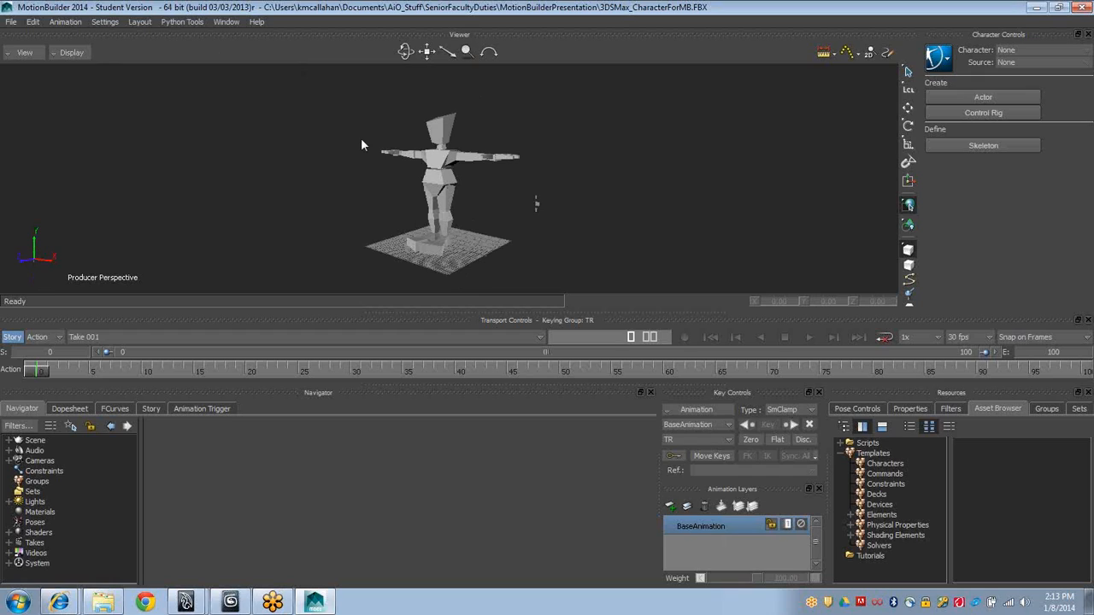
pyautogui.hotkey('ctrl', 'a')
pyautogui.keyDown('ctrl'); pyautogui.keyDown('shift'); pyautogui.moveTo(405, 115); pyautogui.dragTo(624, 143); pyautogui.keyUp('shift'); pyautogui.keyUp('ctrl')
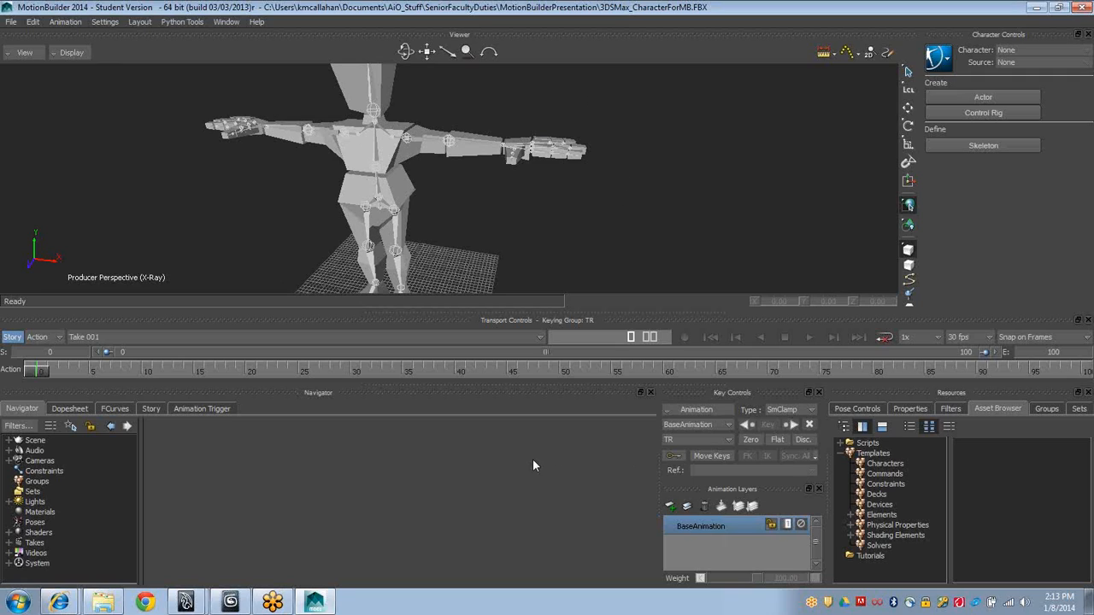
# Close the running 3ds Max 2013 session and return to MotionBuilder
pyautogui.hotkey('alt', 'Tab')
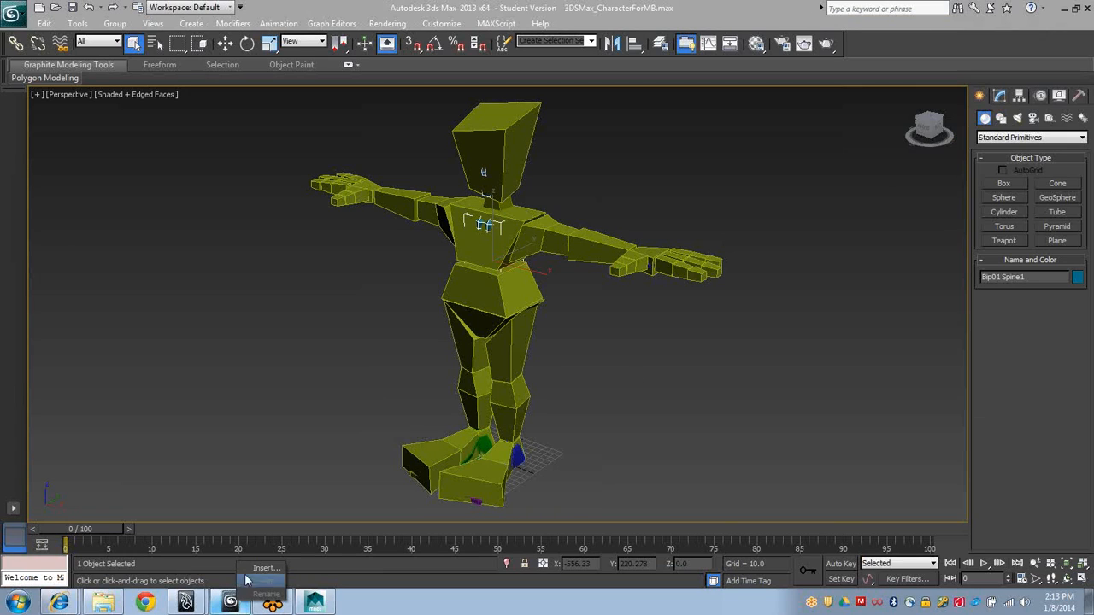
pyautogui.rightClick(229, 600)
pyautogui.click(222, 576)
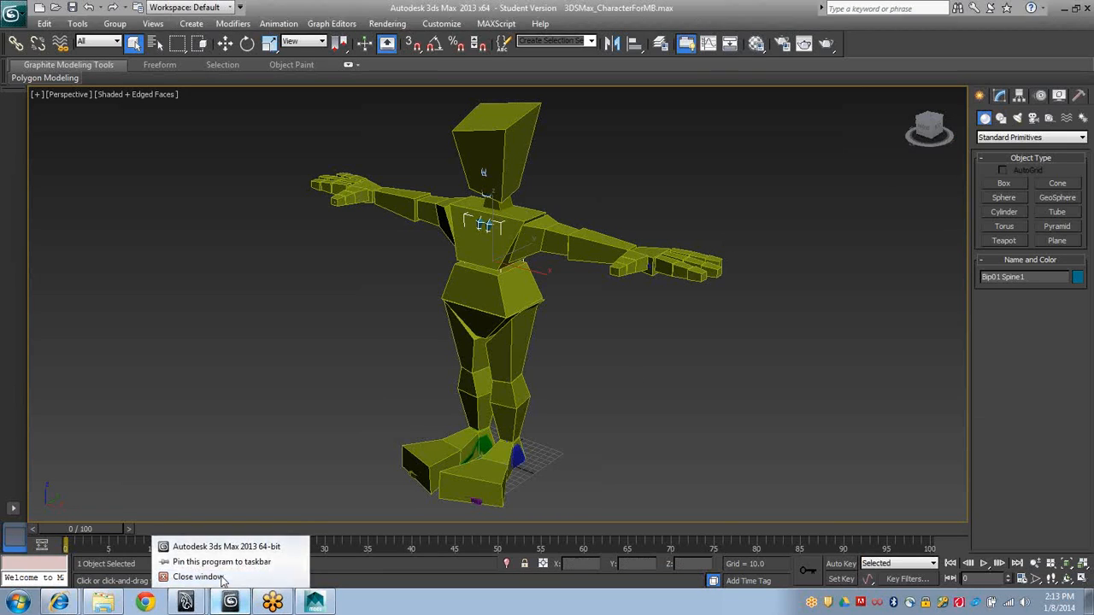
pyautogui.click(561, 346)
pyautogui.hotkey('alt', 'Tab')
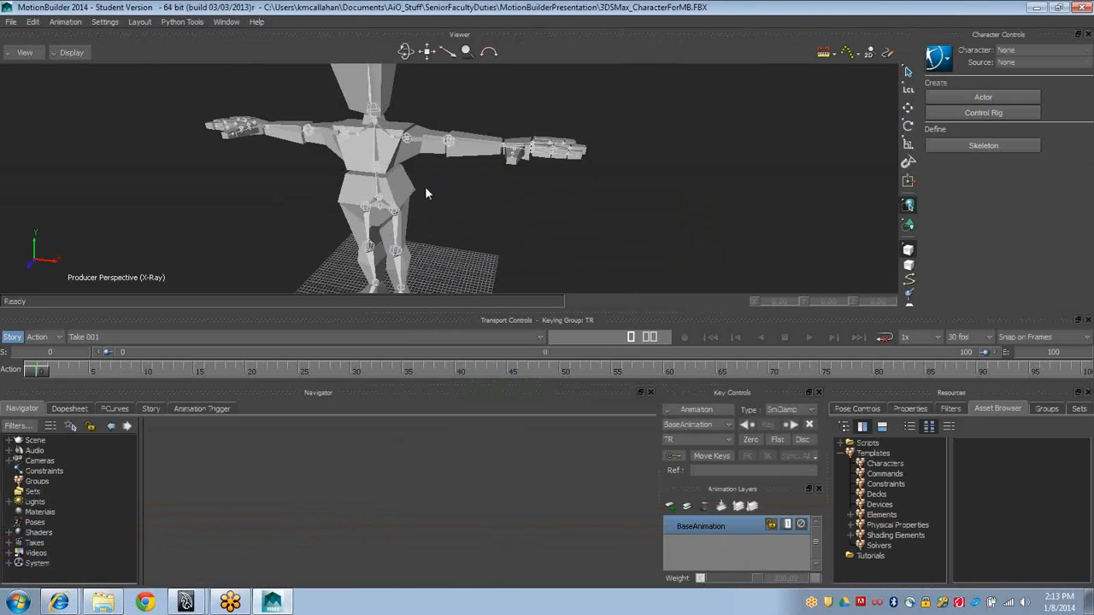
# Select the Bip01 Spine bone and start a skeleton definition for a new character
pyautogui.keyDown('alt'); pyautogui.moveTo(425, 187); pyautogui.dragTo(453, 186, button='middle'); pyautogui.keyUp('alt')
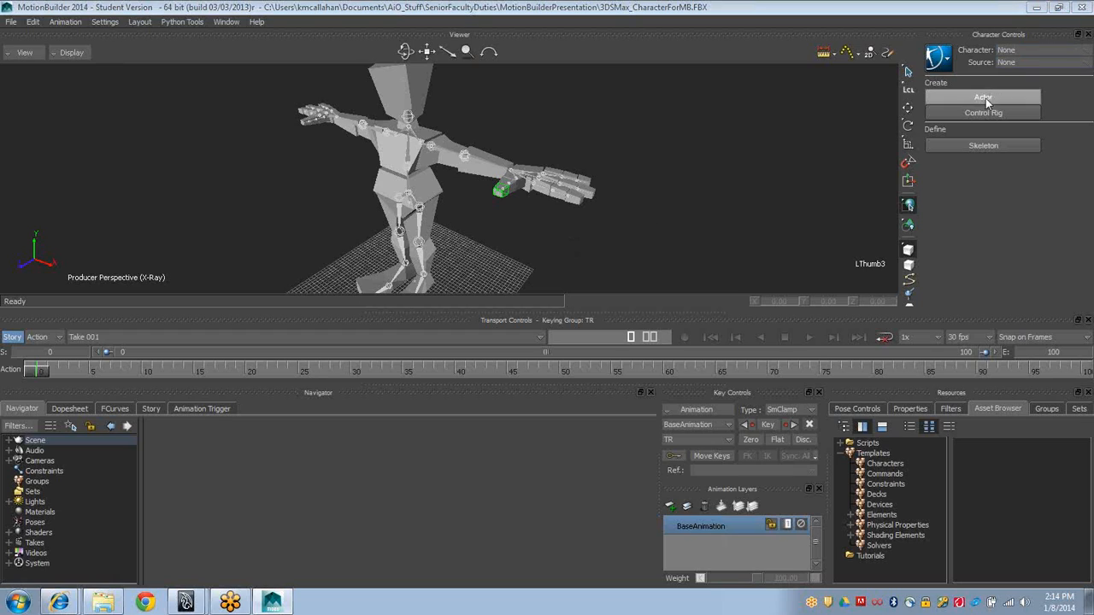
pyautogui.click(407, 193)
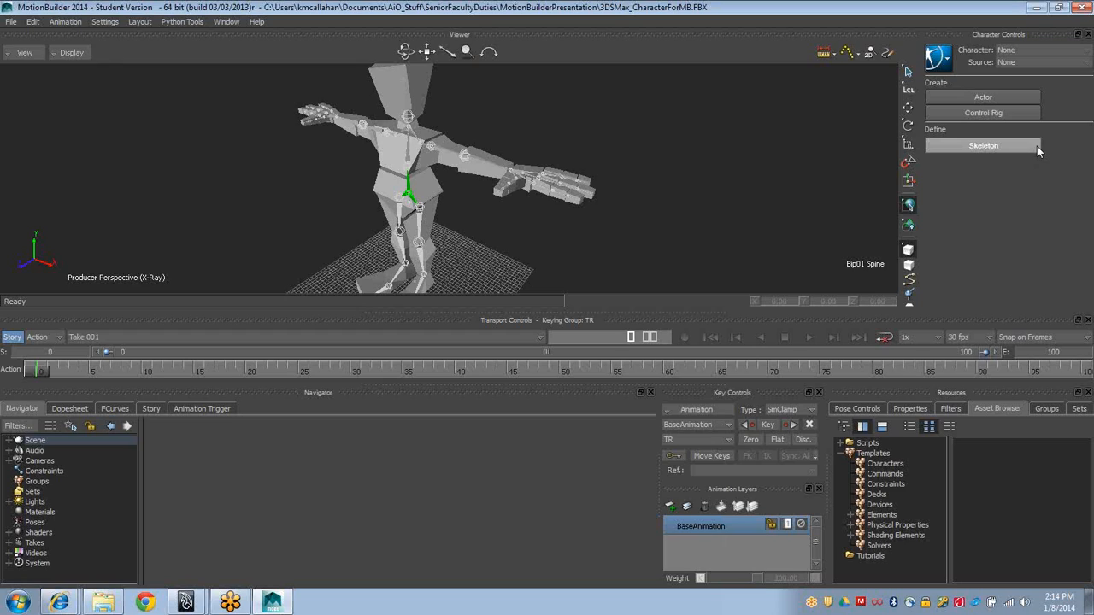
pyautogui.click(1036, 146)
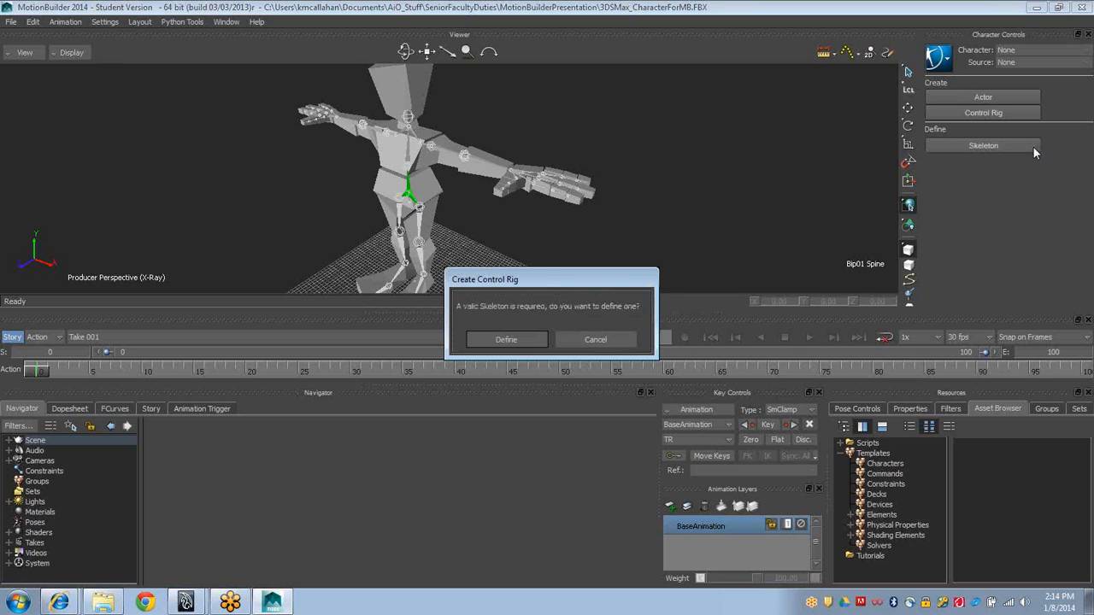
pyautogui.click(518, 340)
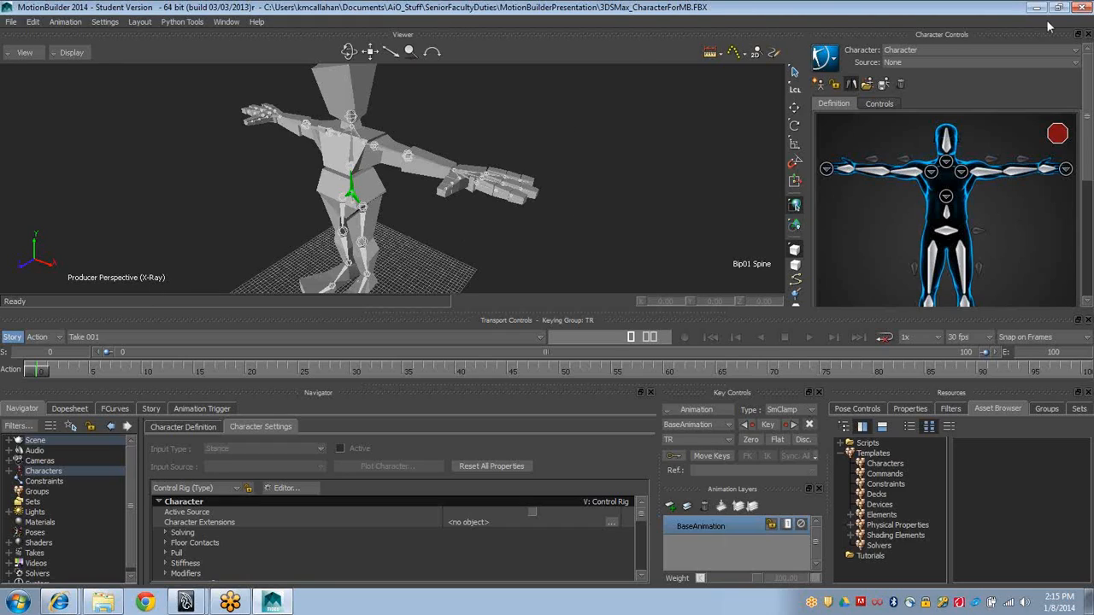
# Load a skeleton definition with the Biped template, matching all bones with the prefix Bip01
pyautogui.click(869, 86)
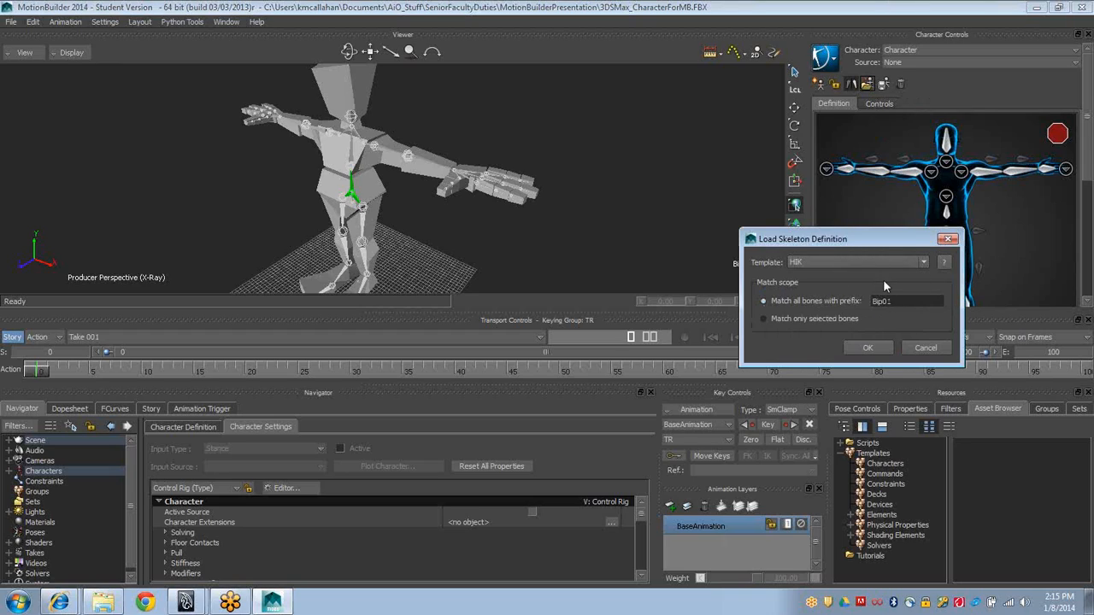
pyautogui.click(828, 262)
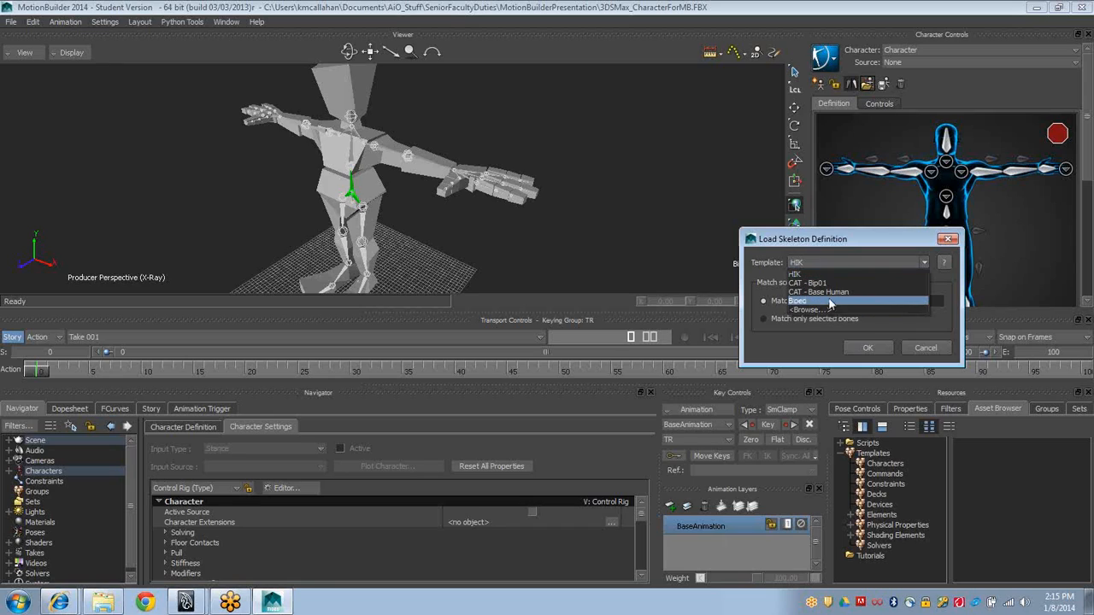
pyautogui.click(828, 300)
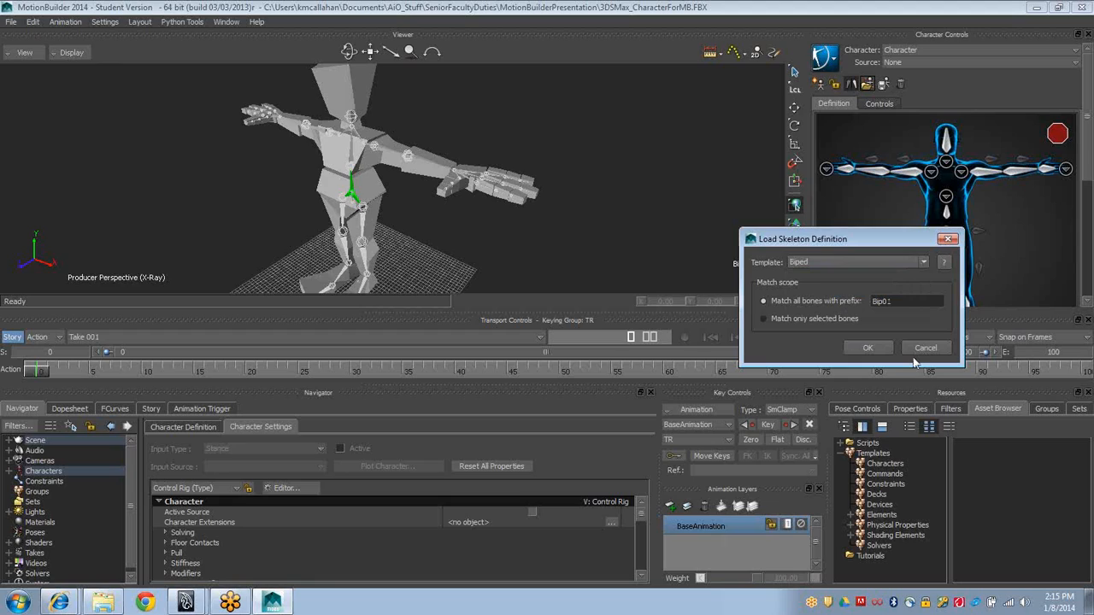
pyautogui.click(867, 350)
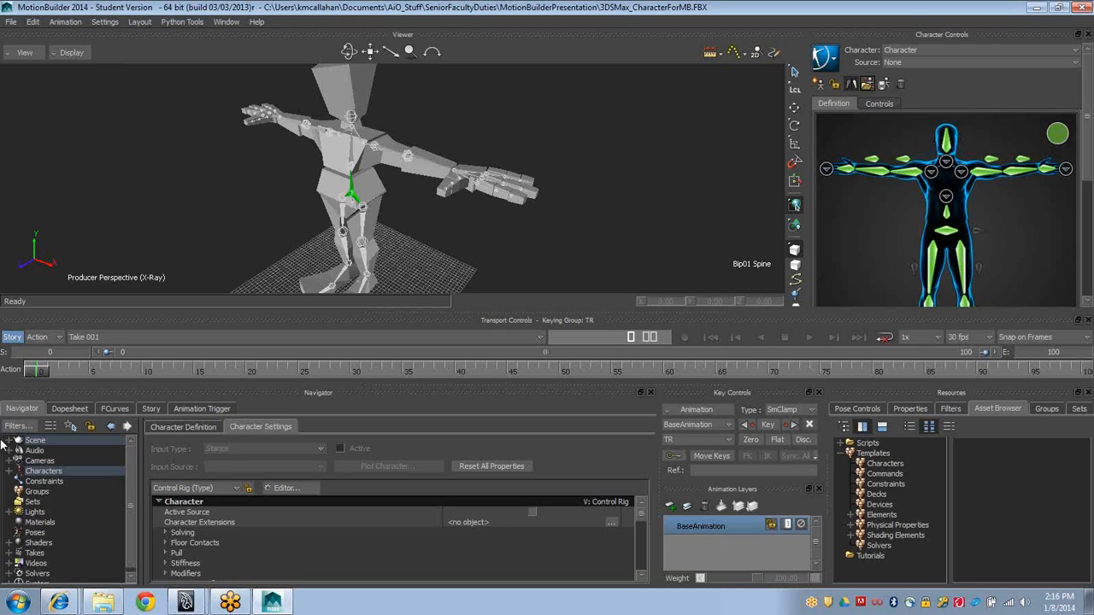
# Find the new character under Characters in the scene browser and rename it as 3DSMax_Character
pyautogui.click(33, 502)
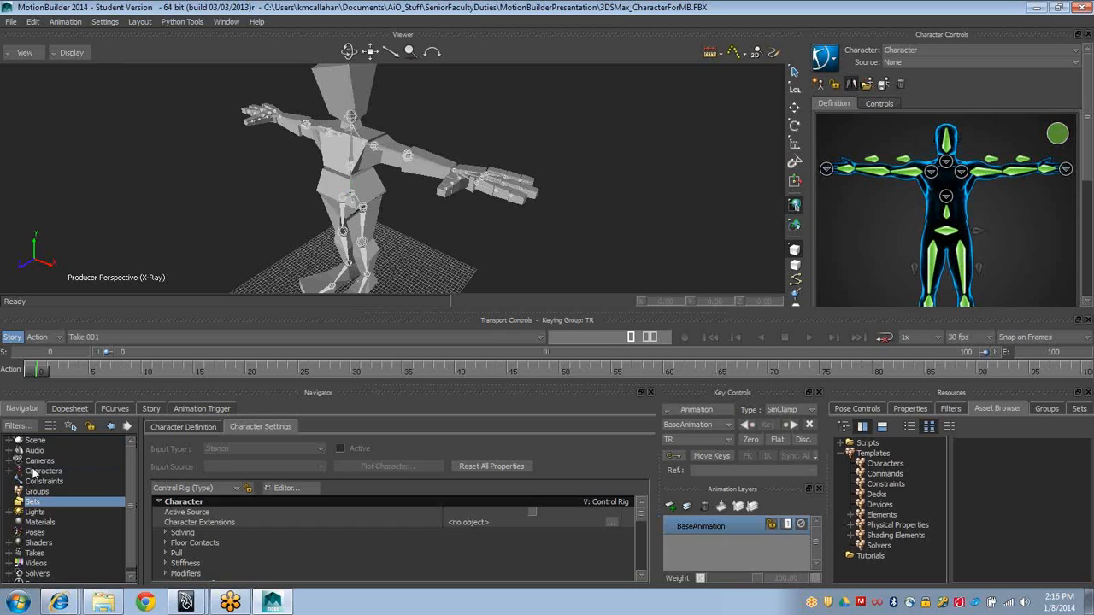
pyautogui.click(34, 472)
pyautogui.doubleClick(34, 475)
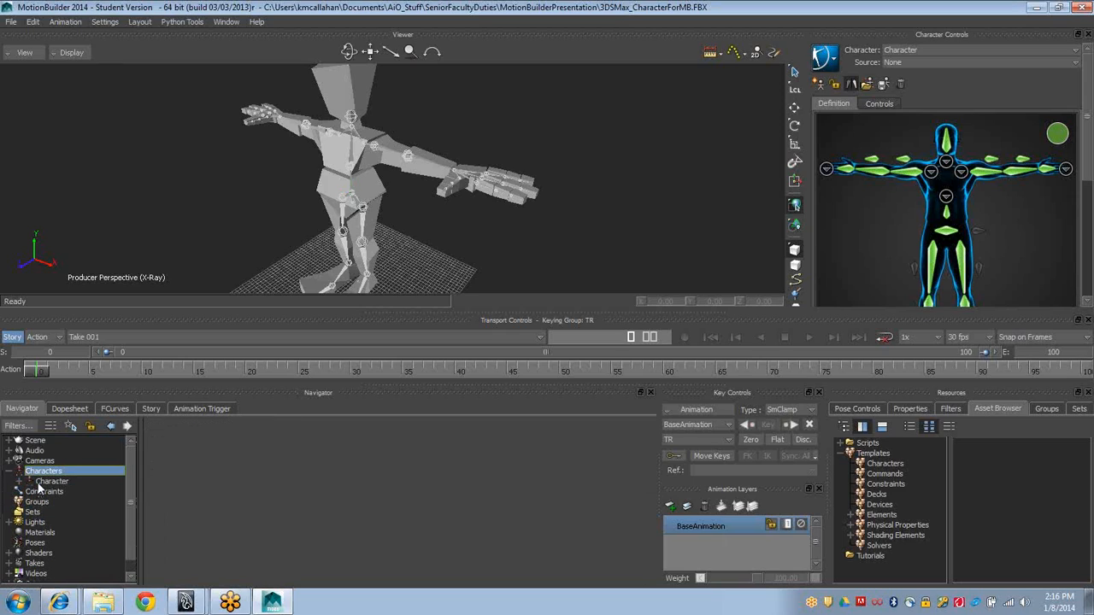
pyautogui.click(41, 482)
pyautogui.rightClick(39, 488)
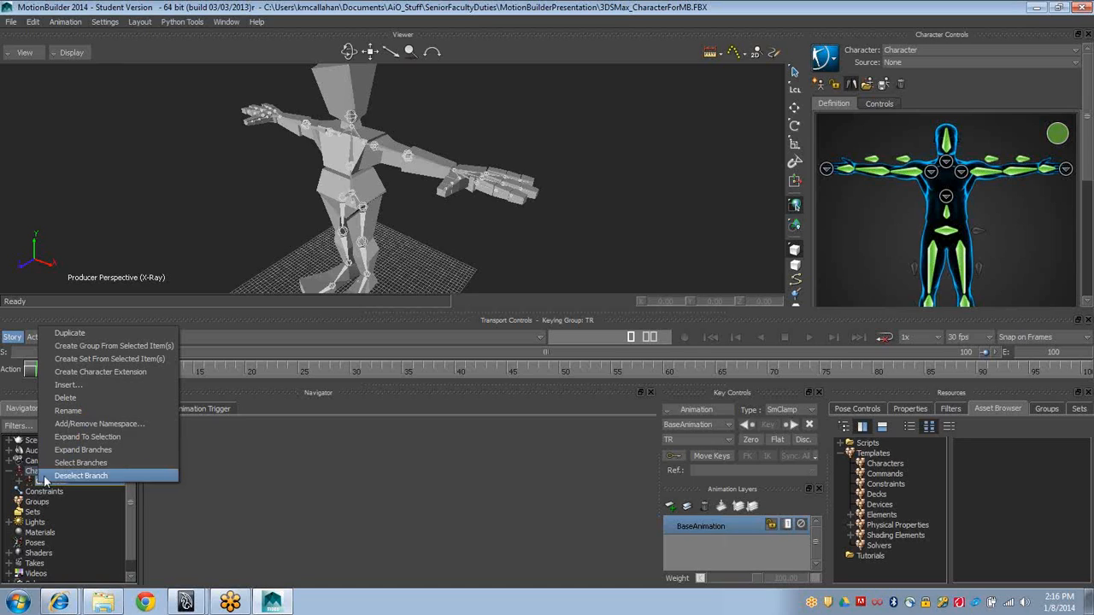
pyautogui.click(82, 412)
pyautogui.click(42, 487)
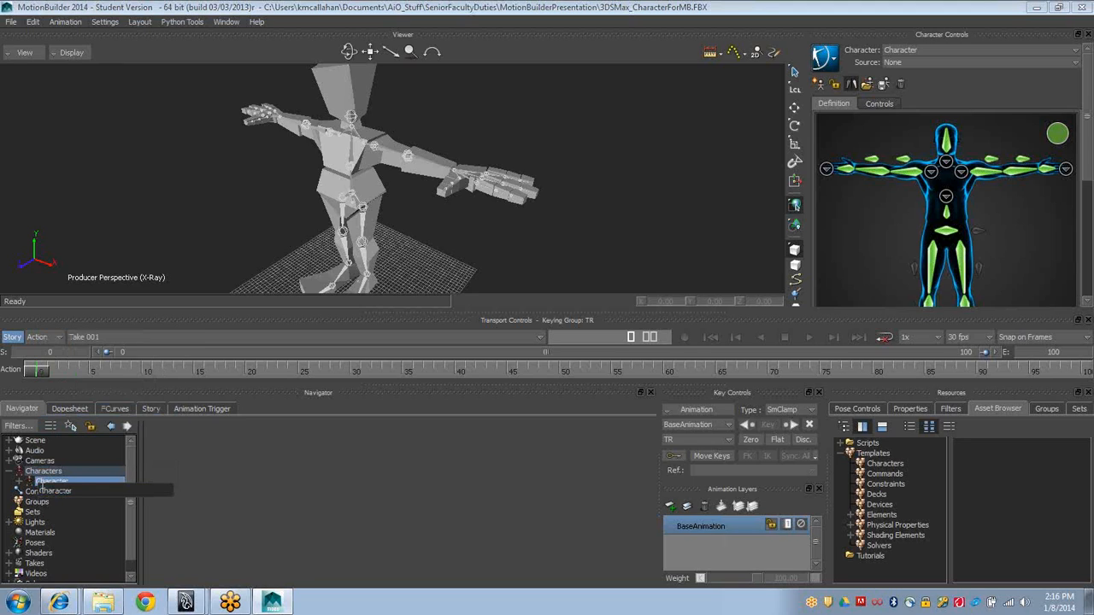
pyautogui.write('3DSMax_')
pyautogui.press('Return')
# Select 3DSMax_Character in the scene browser and display its Character Definition mapping list
pyautogui.click(111, 488)
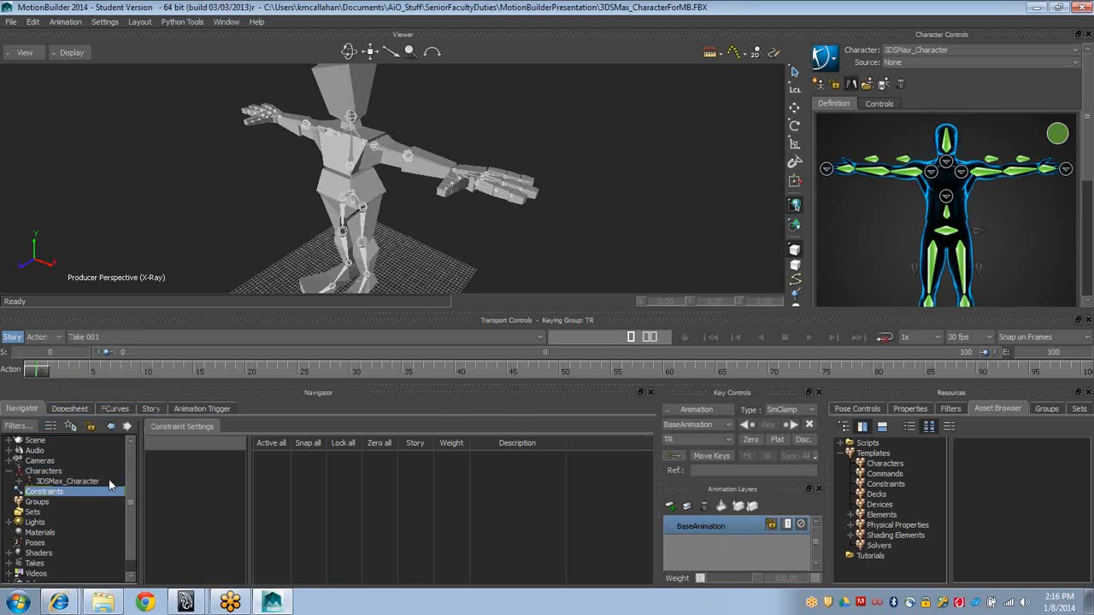
pyautogui.click(109, 482)
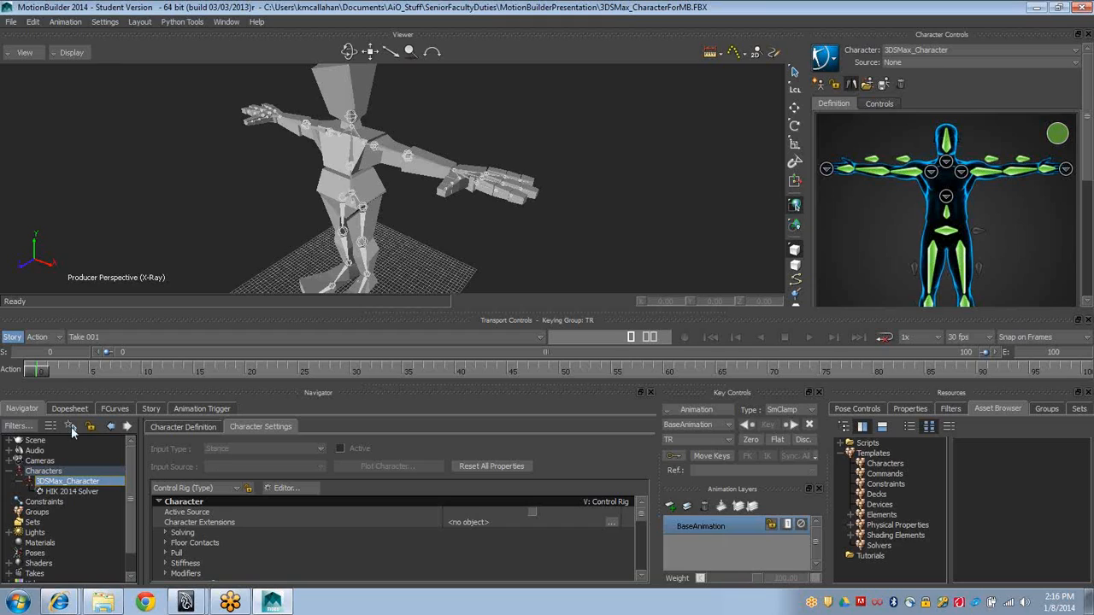
pyautogui.click(189, 429)
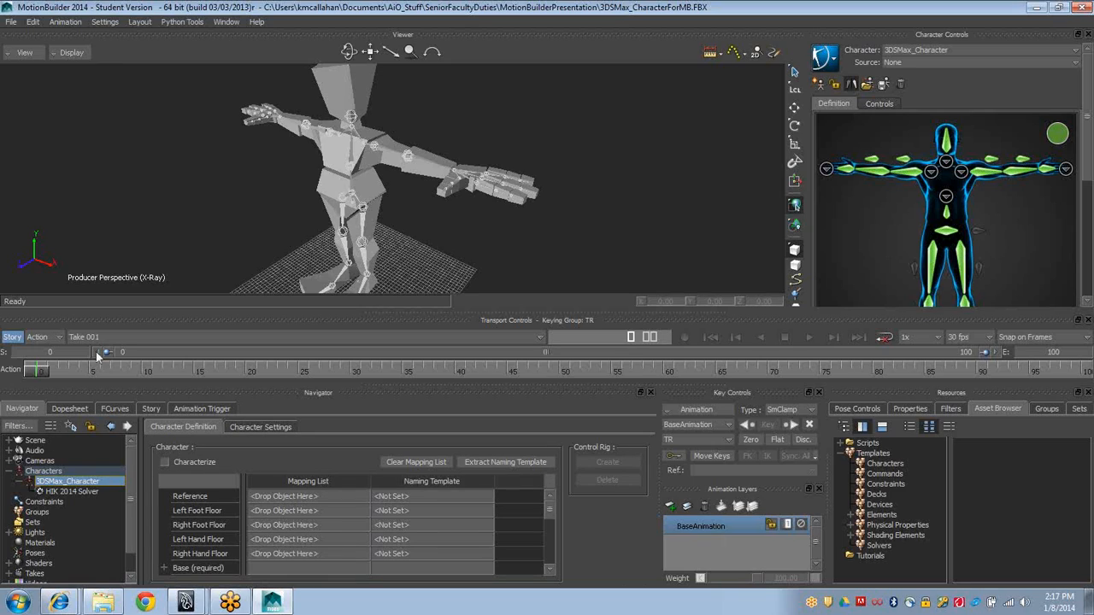
pyautogui.click(7, 426)
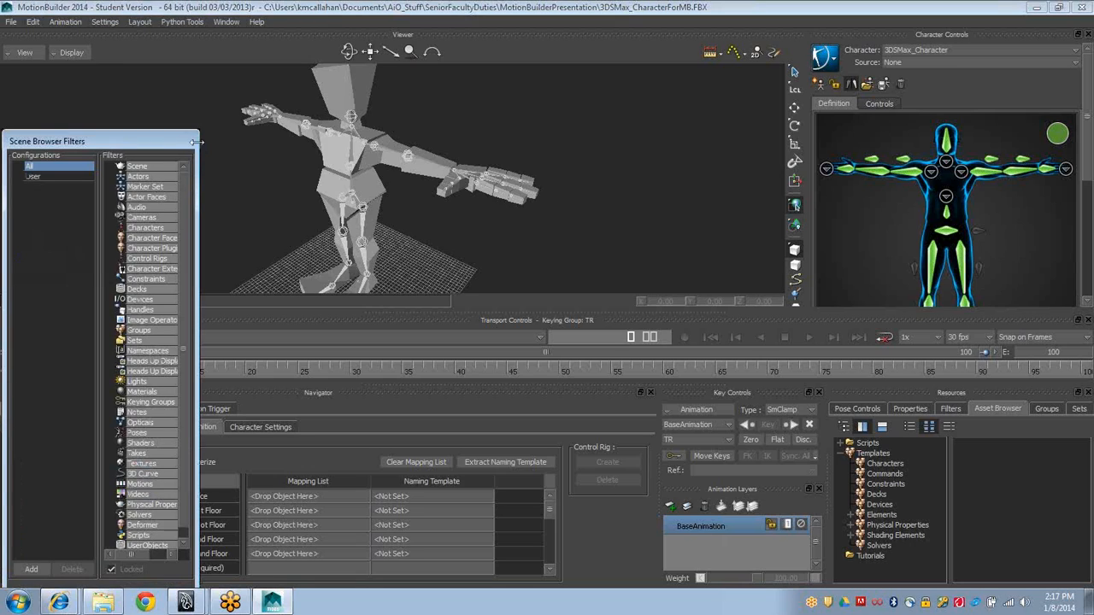
pyautogui.moveTo(189, 139); pyautogui.dragTo(960, 584)
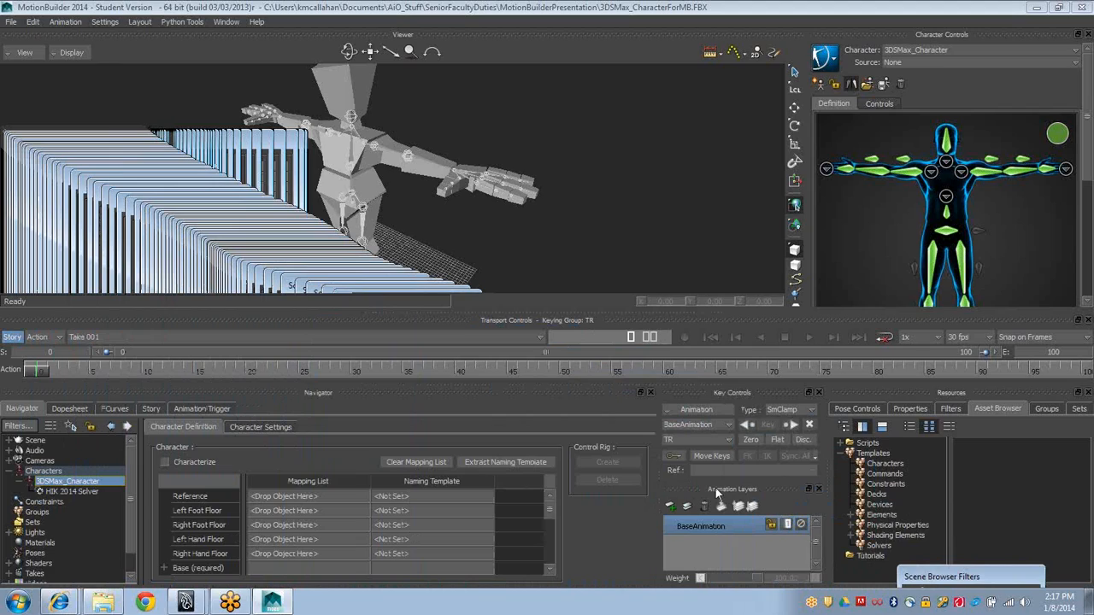
pyautogui.moveTo(981, 579); pyautogui.dragTo(779, 548)
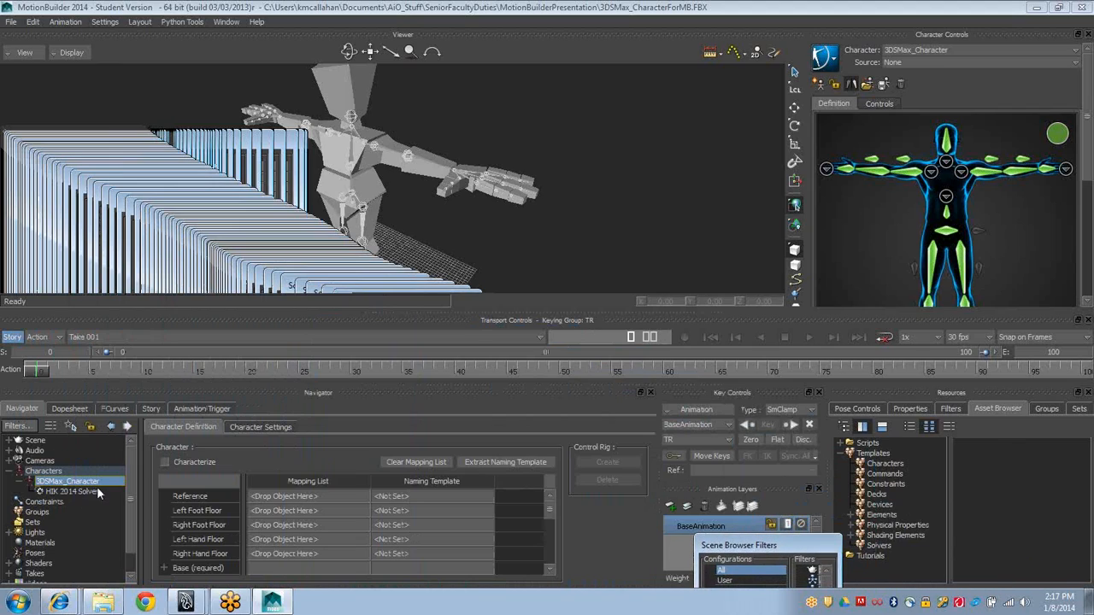
pyautogui.moveTo(752, 545); pyautogui.dragTo(457, 91)
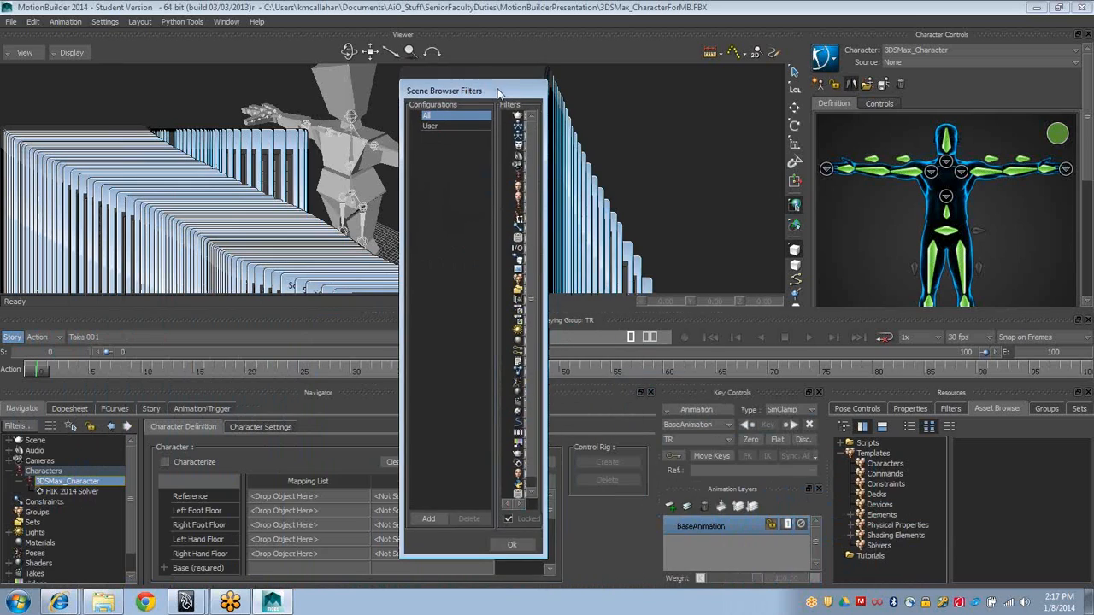
pyautogui.click(512, 545)
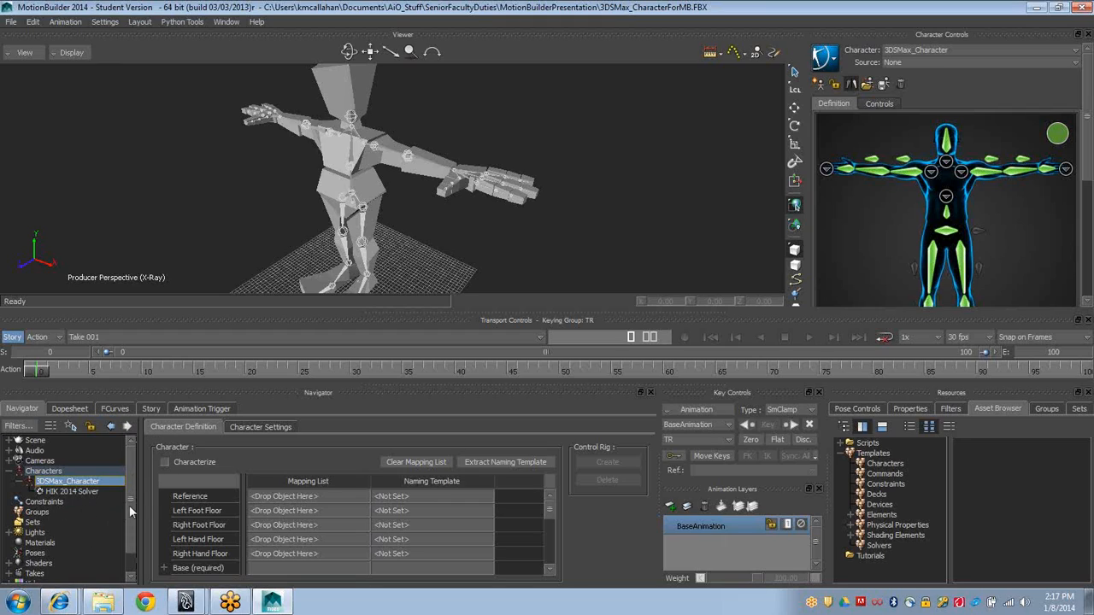
# Characterize 3DSMax_Character as a Biped, ignoring all geometry warnings, and create an FK/IK control rig for it
pyautogui.scroll(-2, 124, 482)
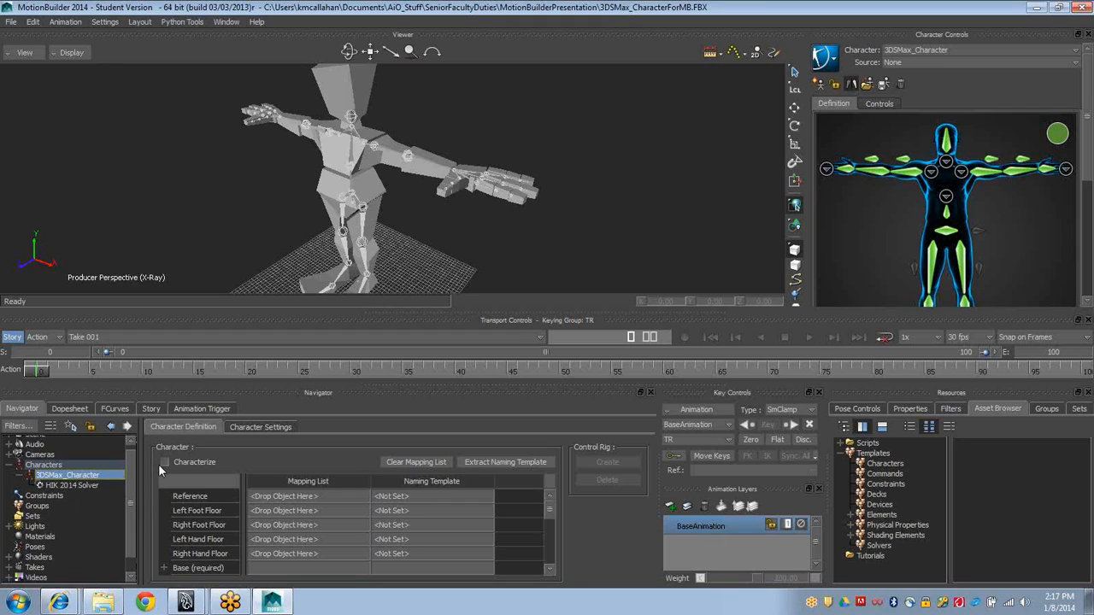
pyautogui.click(160, 463)
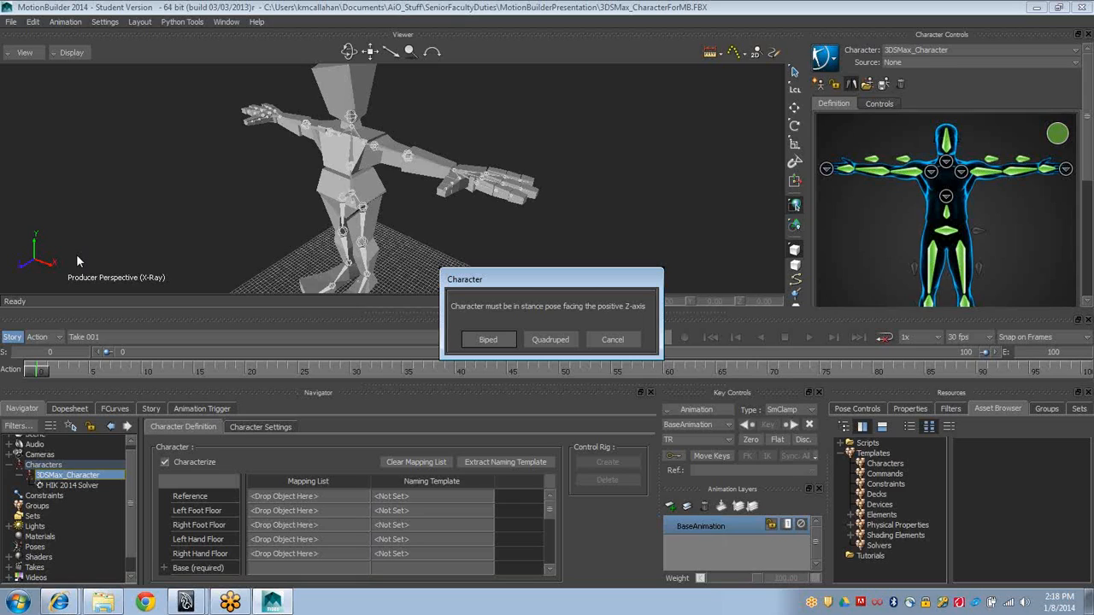
pyautogui.click(487, 340)
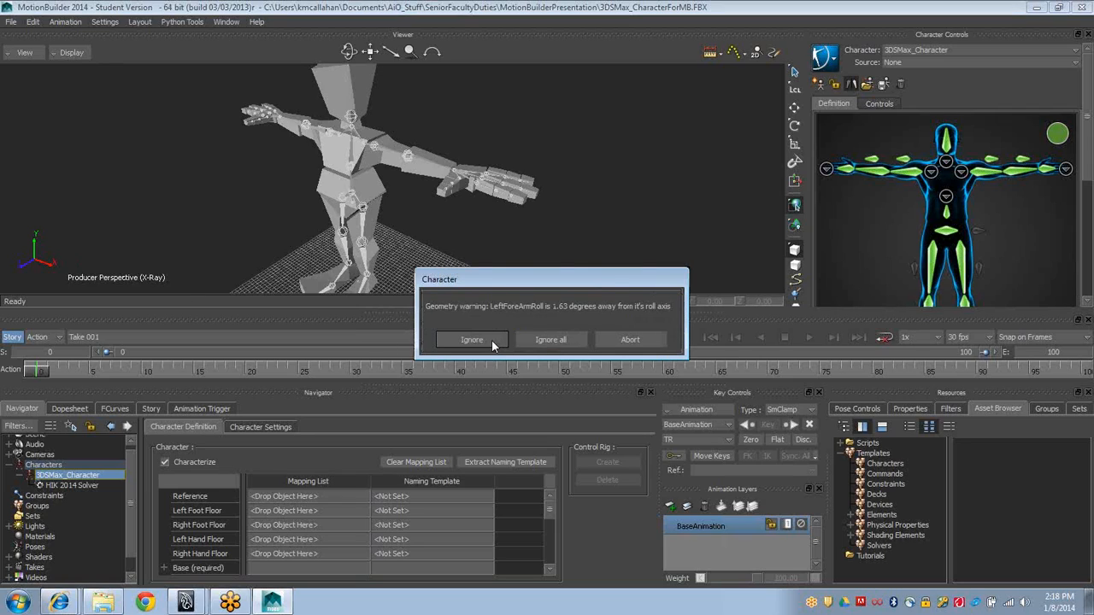
pyautogui.click(556, 340)
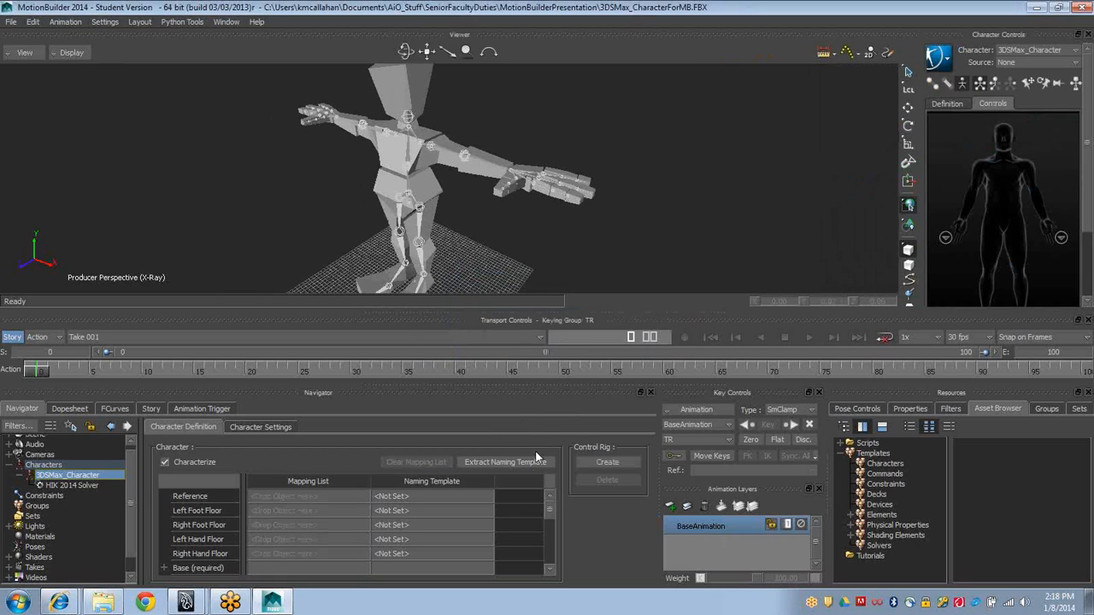
pyautogui.click(604, 464)
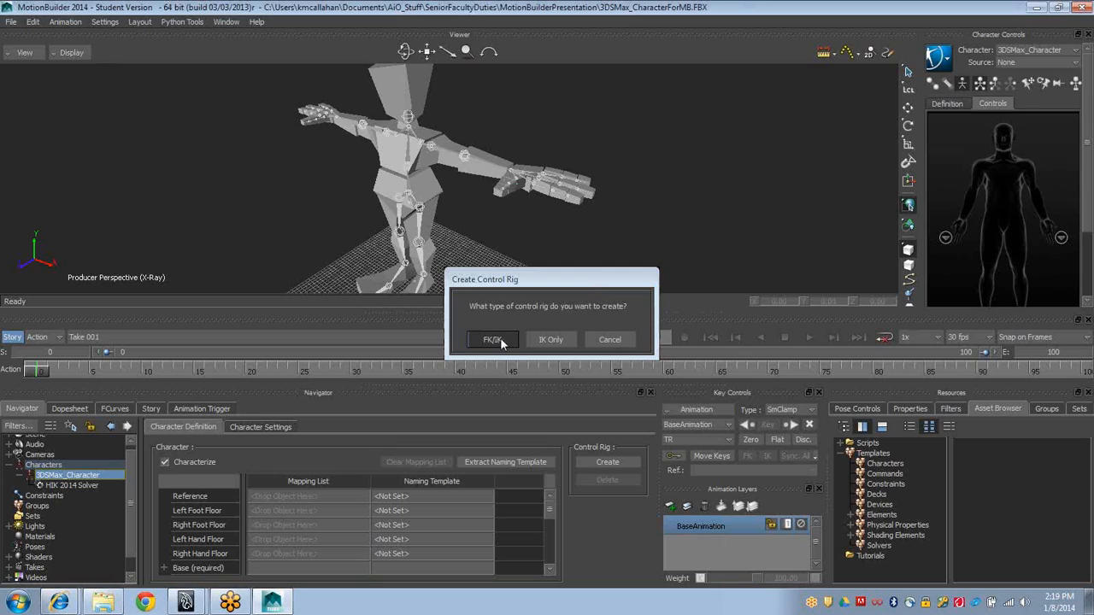
pyautogui.click(500, 340)
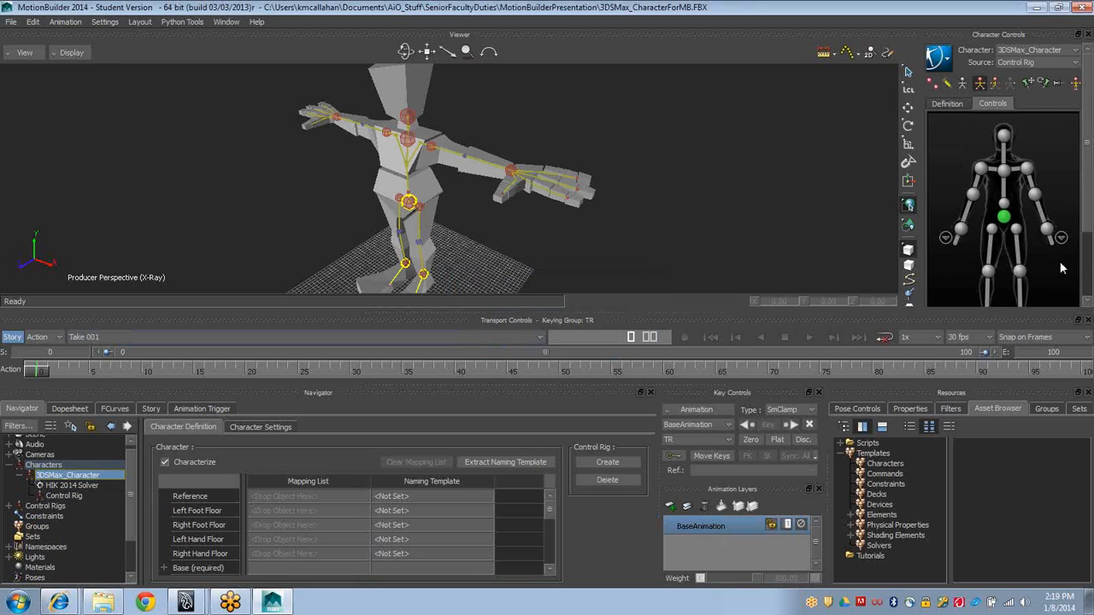
# Try selecting the chest end and right elbow effectors of the control rig, and clear the selection
pyautogui.click(1015, 180)
pyautogui.click(1011, 179)
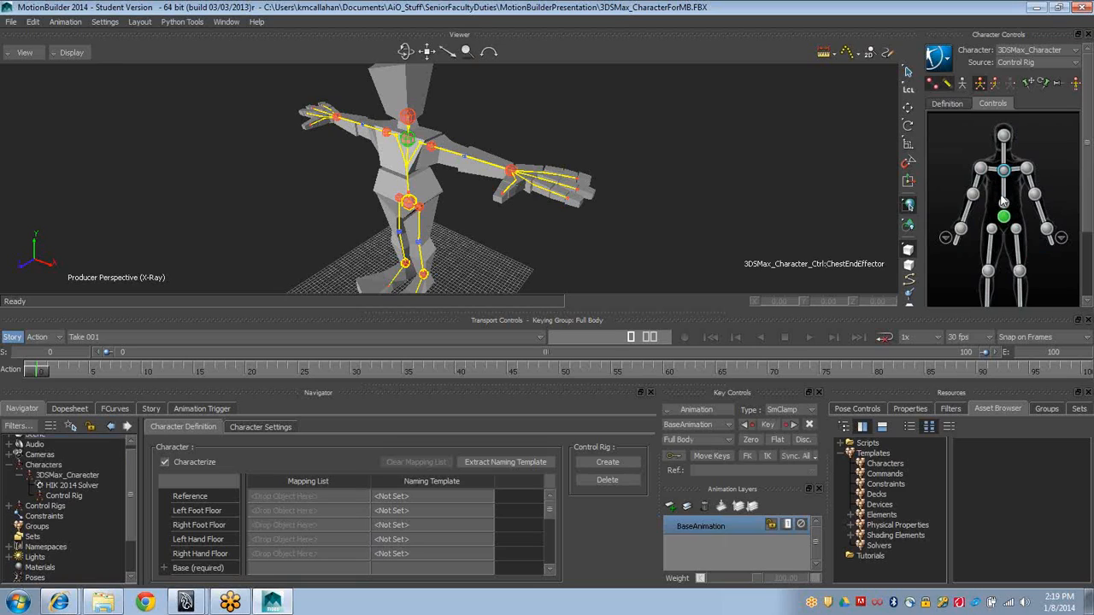
pyautogui.click(1004, 202)
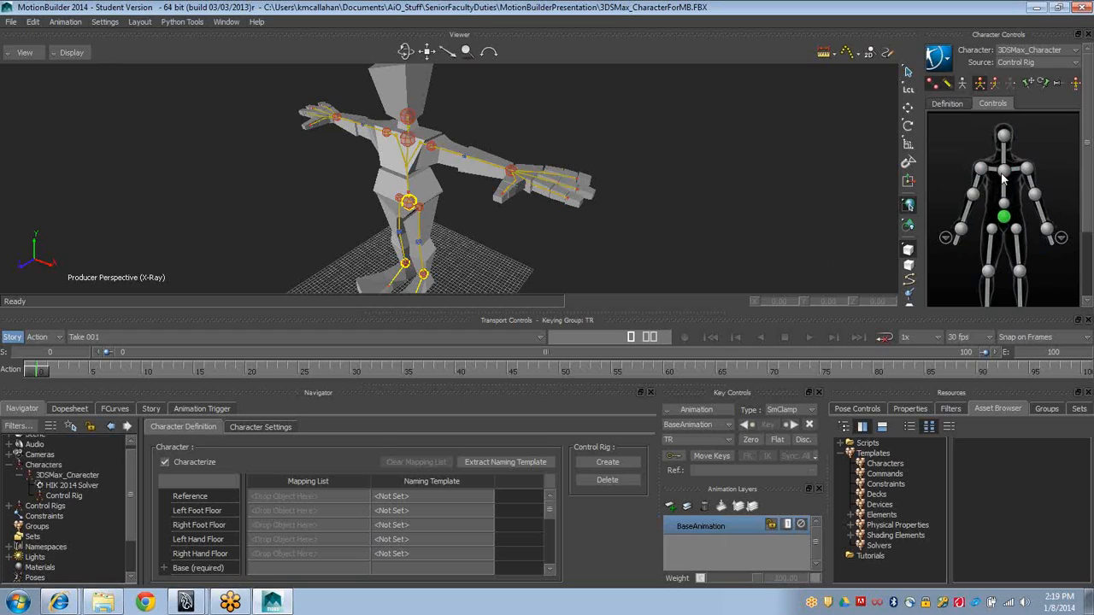
pyautogui.click(1004, 176)
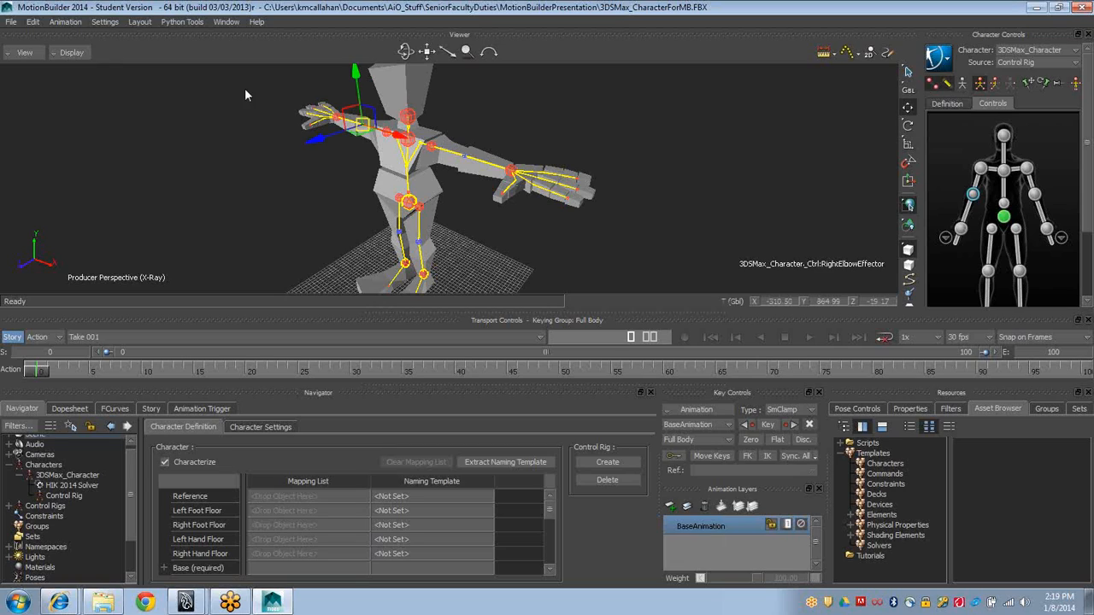
pyautogui.click(268, 154)
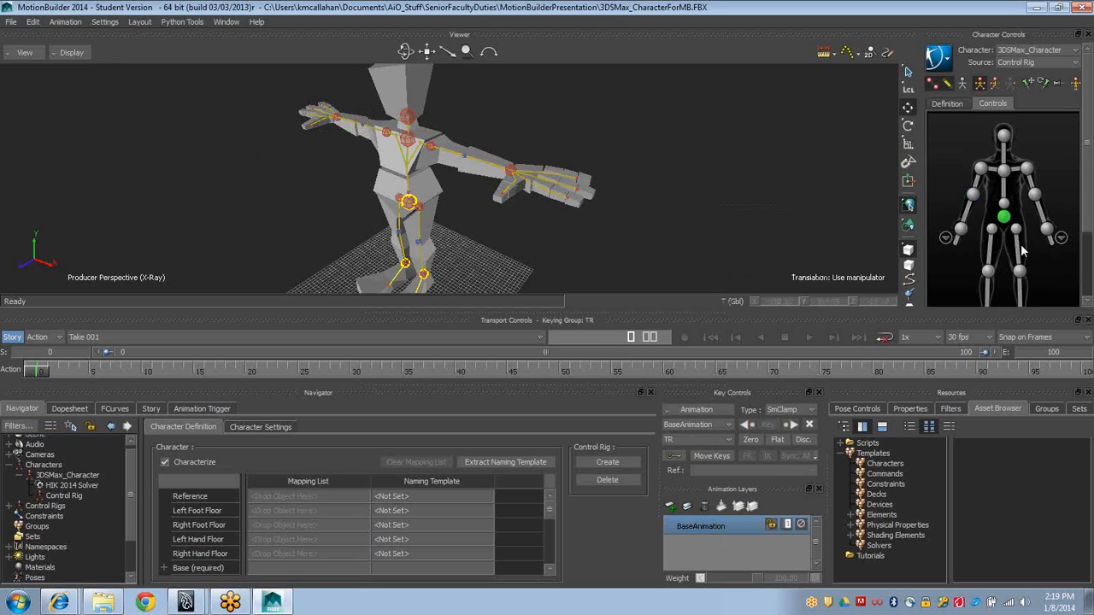
# Move the control rig's hips effector down and forward to test the rig, and select the left shoulder effector
pyautogui.click(1061, 235)
pyautogui.click(1029, 231)
pyautogui.click(1004, 219)
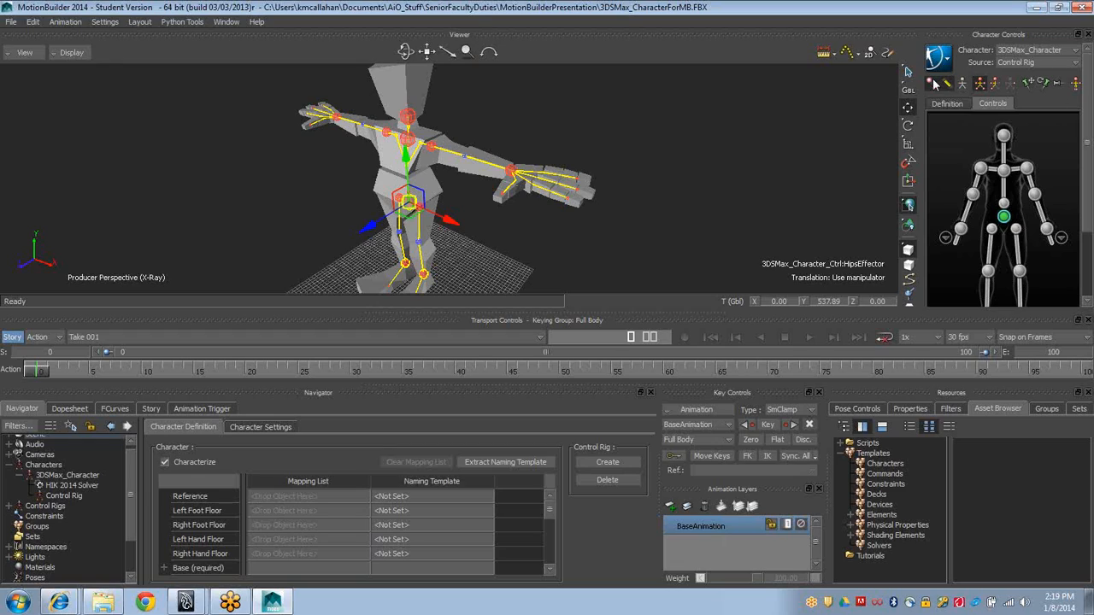
pyautogui.click(909, 126)
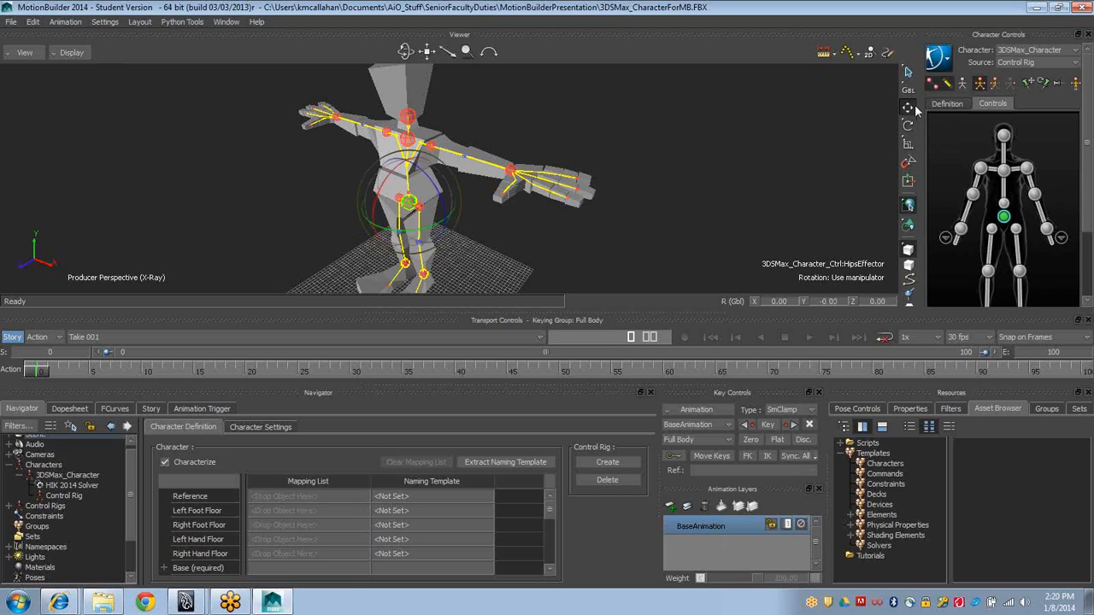
pyautogui.click(909, 106)
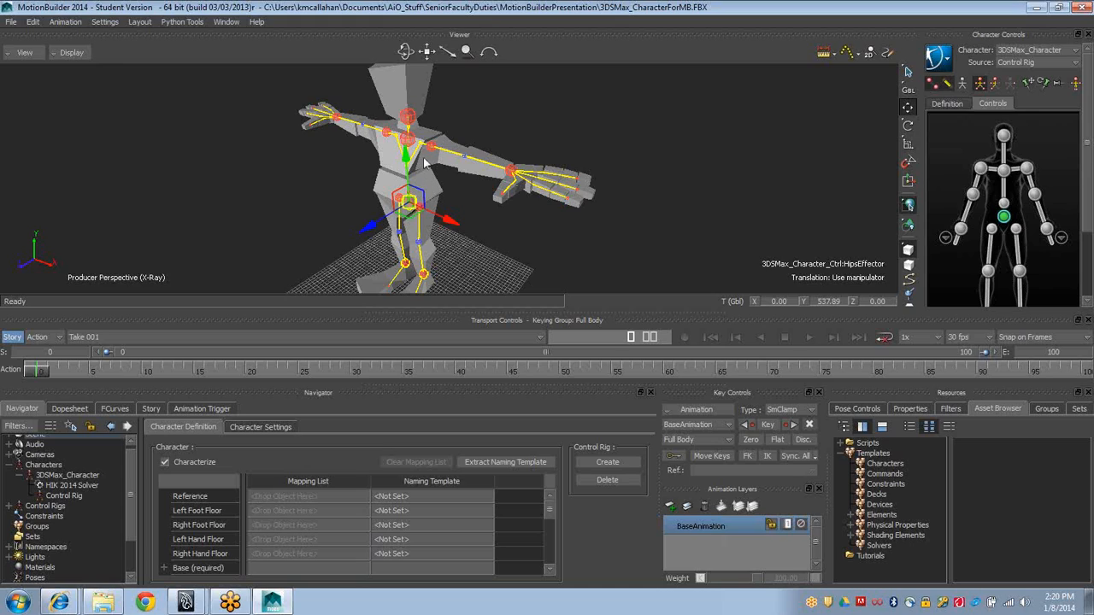
pyautogui.moveTo(416, 215); pyautogui.dragTo(434, 189)
pyautogui.click(427, 195)
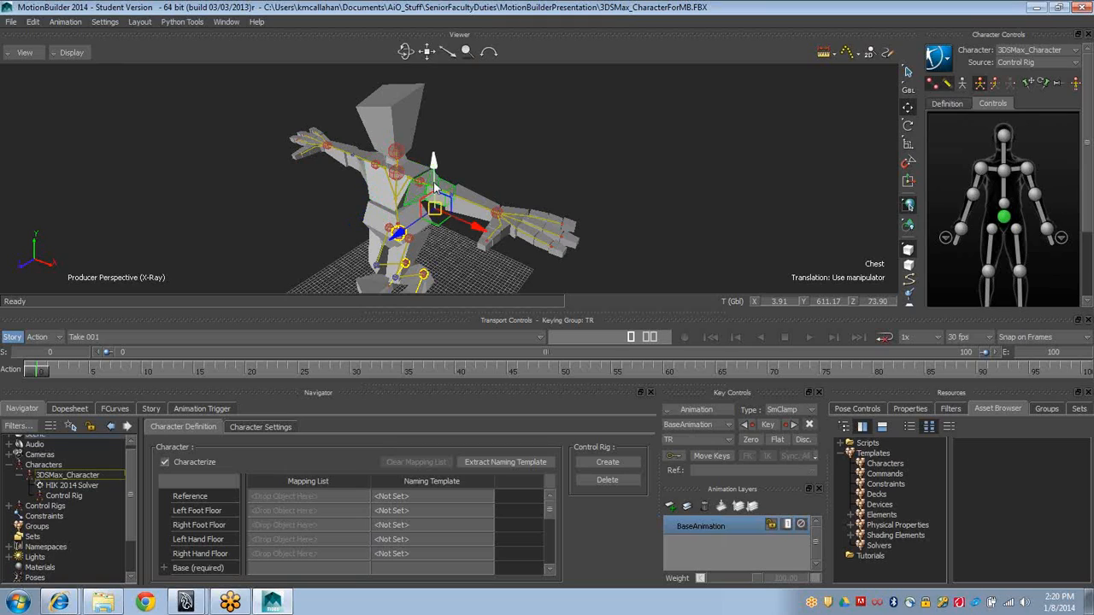
pyautogui.click(425, 185)
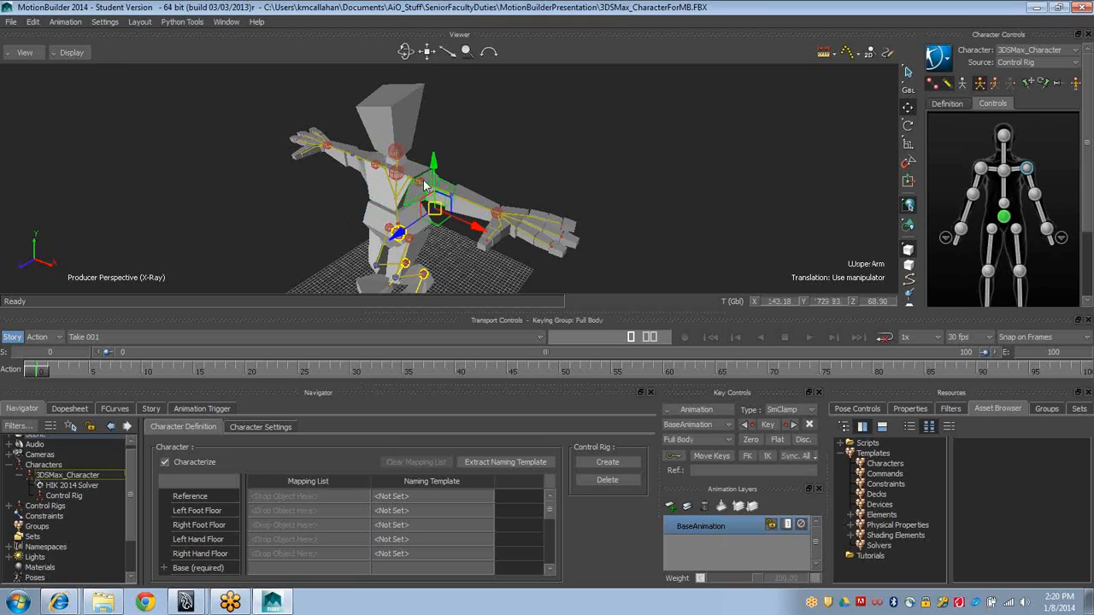
pyautogui.click(424, 185)
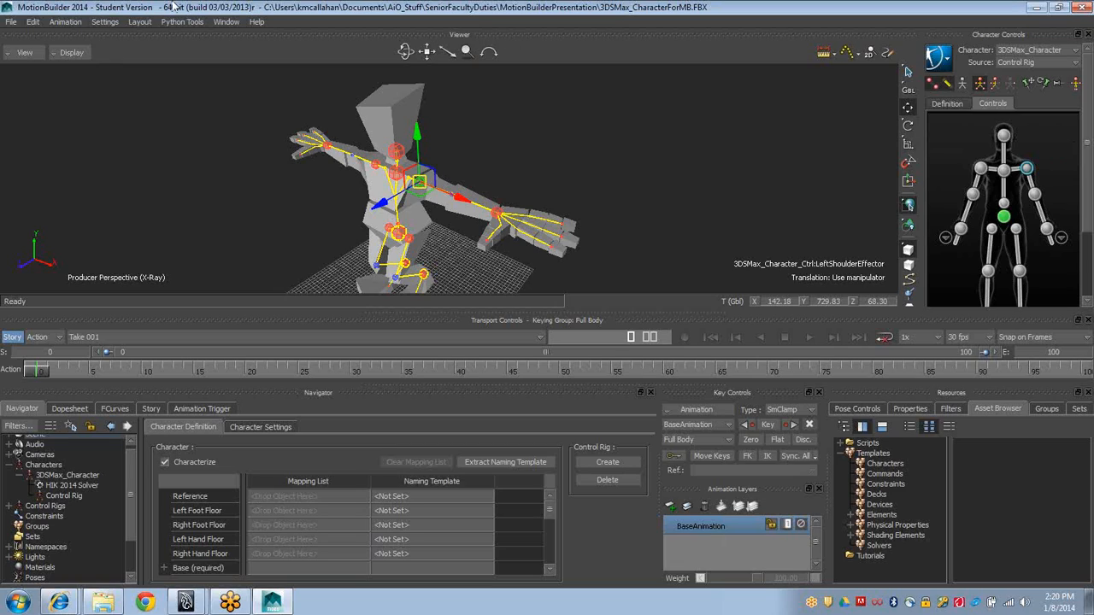
# Save the scene as a new file named 3DSMax_Characterized.FBX in the MotionBuilderPresentation folder
pyautogui.click(11, 21)
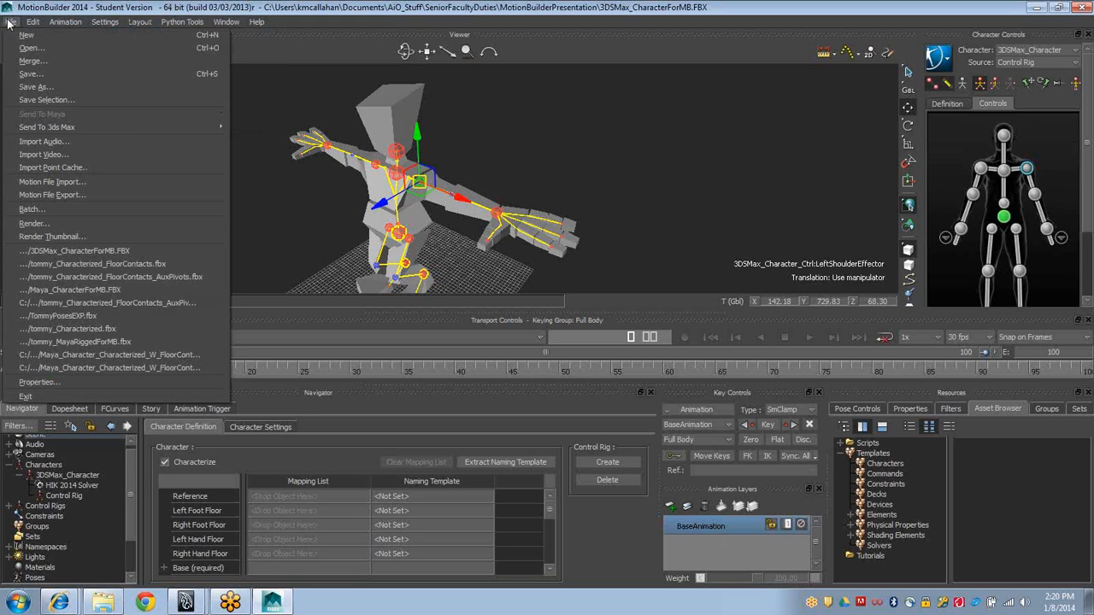
pyautogui.click(38, 86)
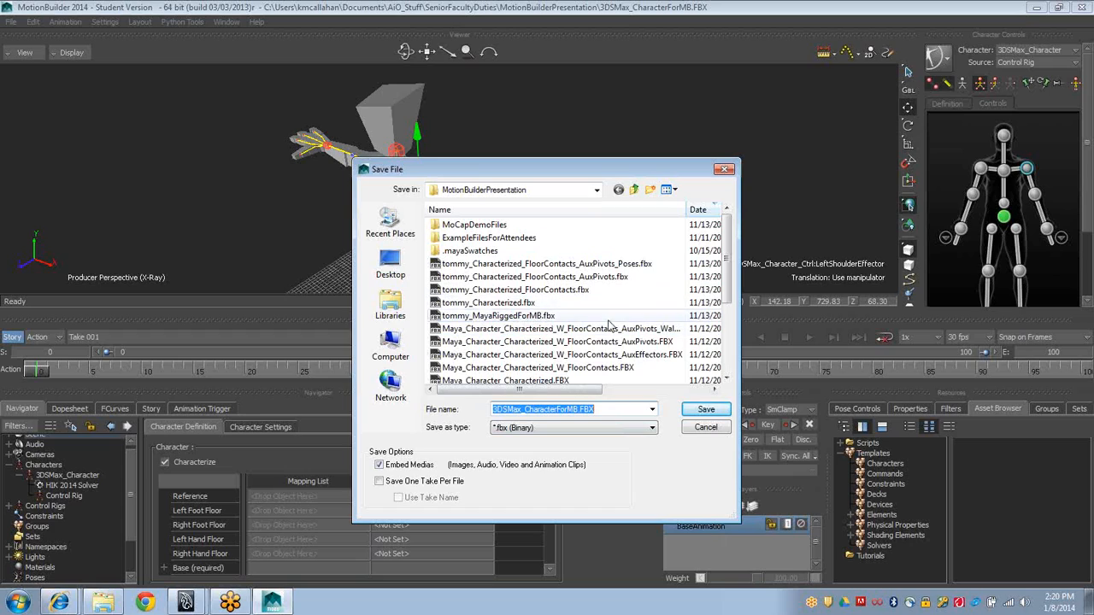
pyautogui.scroll(-3, 542, 342)
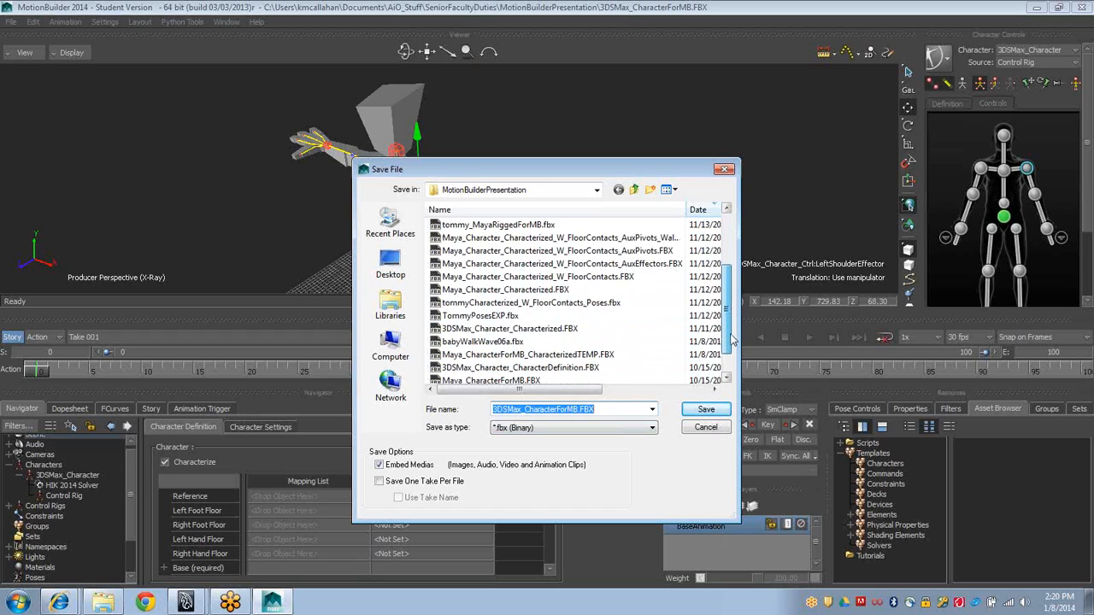
pyautogui.click(538, 407)
pyautogui.moveTo(557, 408); pyautogui.dragTo(578, 406)
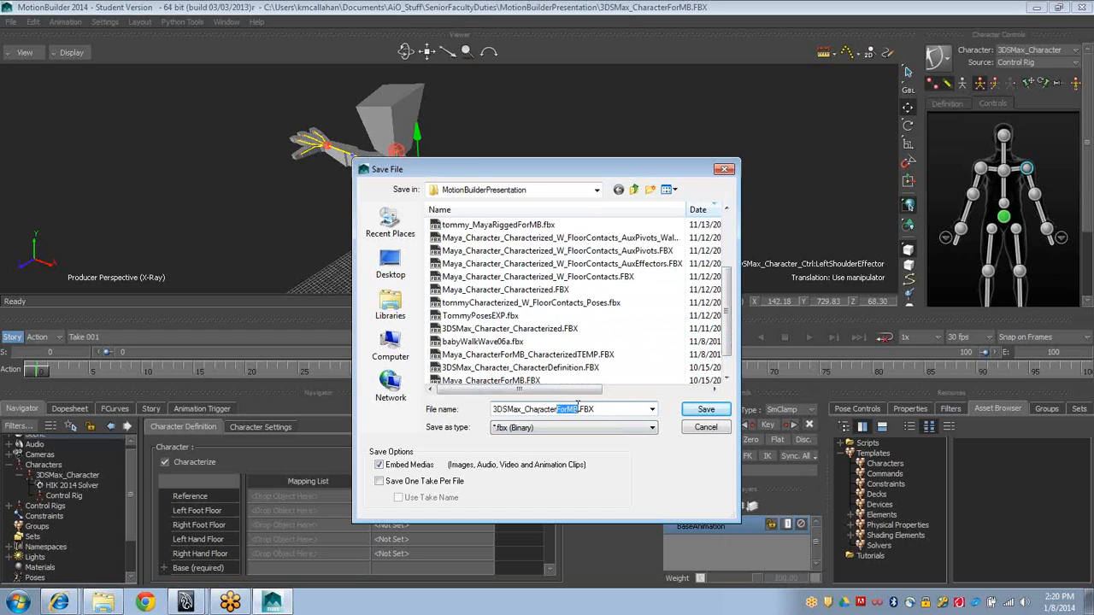
pyautogui.write('ized')
pyautogui.press('Return')
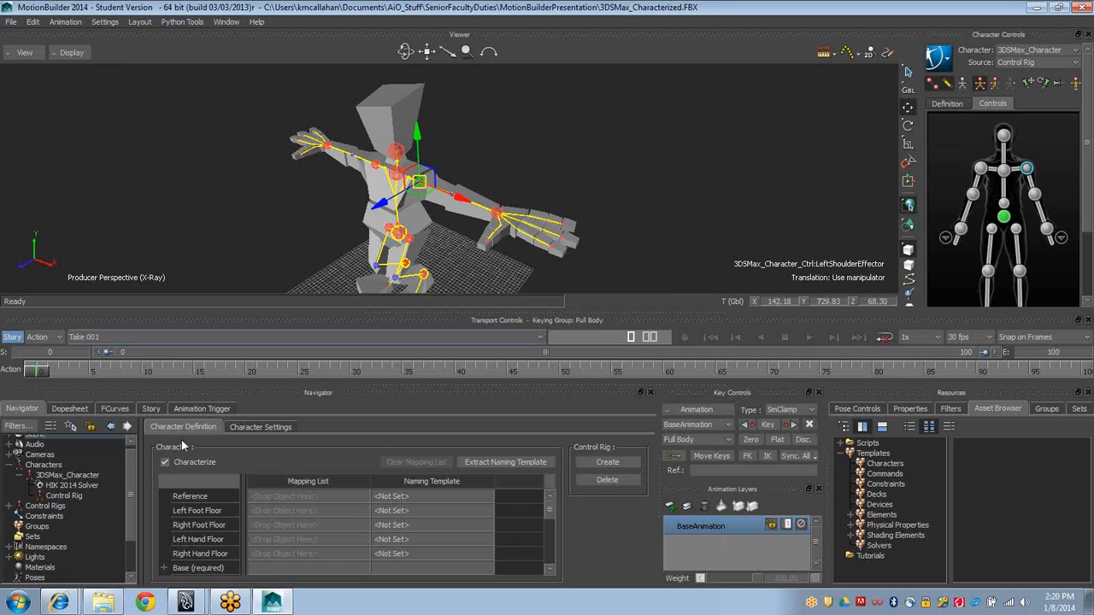
# Switch to Maya, display the character in wireframe and select its Spine1 joint
pyautogui.hotkey('alt', 'Tab')
pyautogui.hotkey('alt', 'Tab')
pyautogui.hotkey('alt', 'Tab')
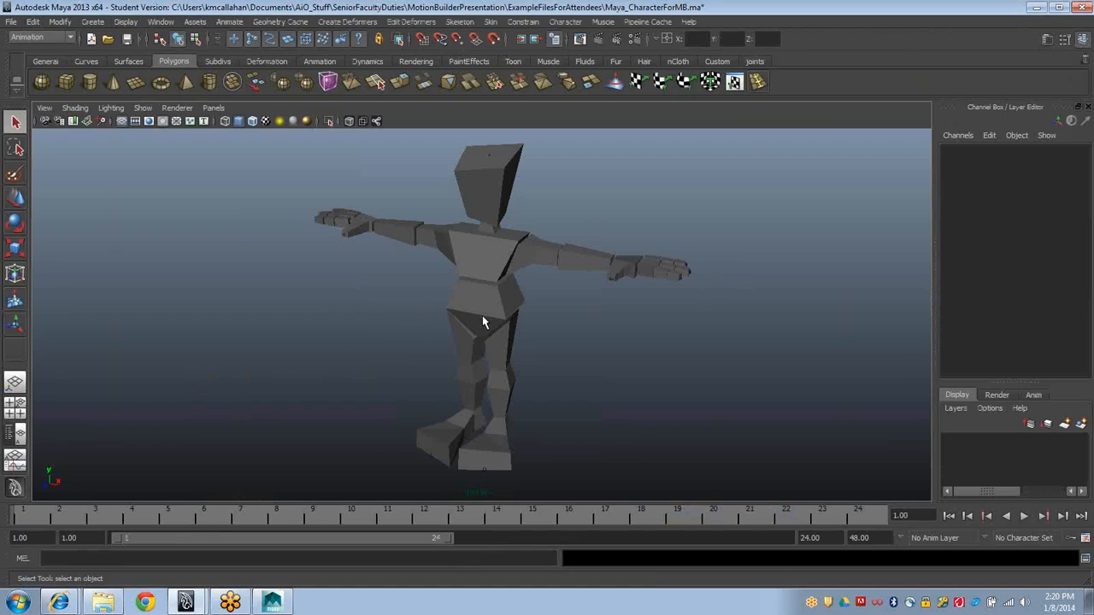
pyautogui.keyDown('alt'); pyautogui.moveTo(556, 327); pyautogui.dragTo(469, 334); pyautogui.keyUp('alt')
pyautogui.keyDown('alt'); pyautogui.moveTo(469, 333); pyautogui.dragTo(510, 348, button='right'); pyautogui.keyUp('alt')
pyautogui.press('4')
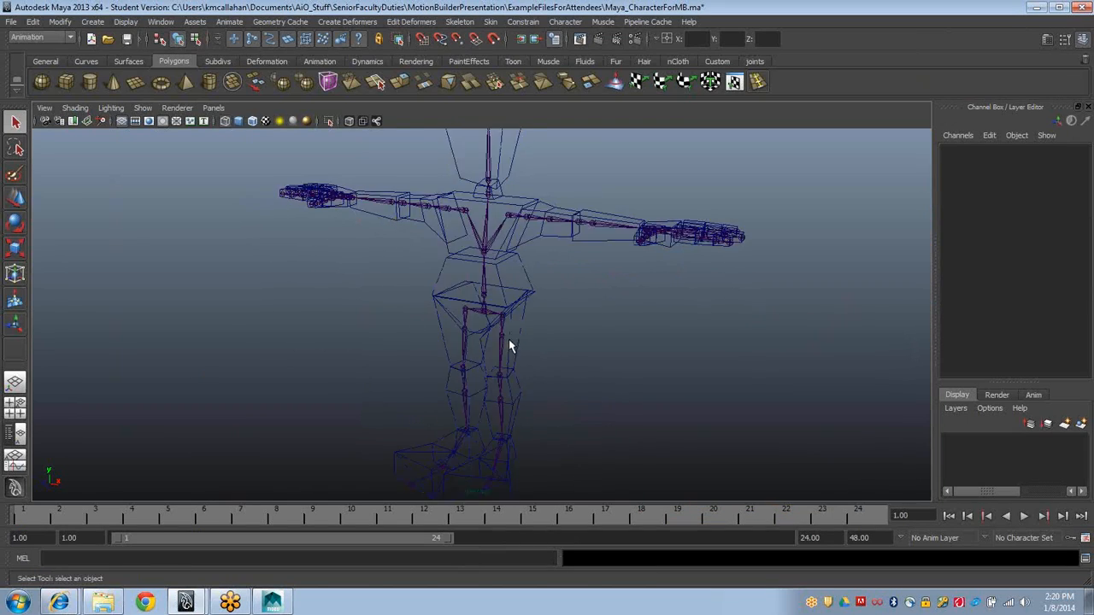
pyautogui.moveTo(418, 317)
pyautogui.keyDown('alt'); pyautogui.mouseDown()
pyautogui.moveTo(464, 324)
pyautogui.moveTo(338, 302)
pyautogui.moveTo(429, 302)
pyautogui.moveTo(350, 288)
pyautogui.mouseUp(); pyautogui.keyUp('alt')
pyautogui.keyDown('alt'); pyautogui.moveTo(350, 288); pyautogui.dragTo(496, 247, button='right'); pyautogui.keyUp('alt')
pyautogui.click(515, 221)
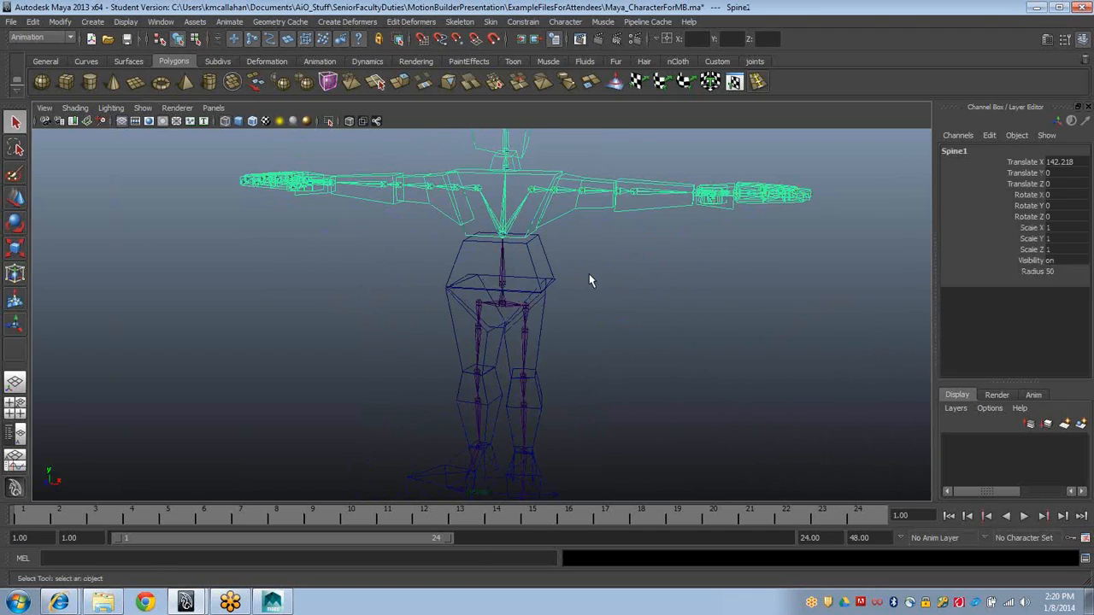
# Examine the Maya character's skeleton from several angles and select the Hips root joint to highlight the whole hierarchy
pyautogui.keyDown('alt'); pyautogui.moveTo(585, 282); pyautogui.dragTo(562, 294); pyautogui.keyUp('alt')
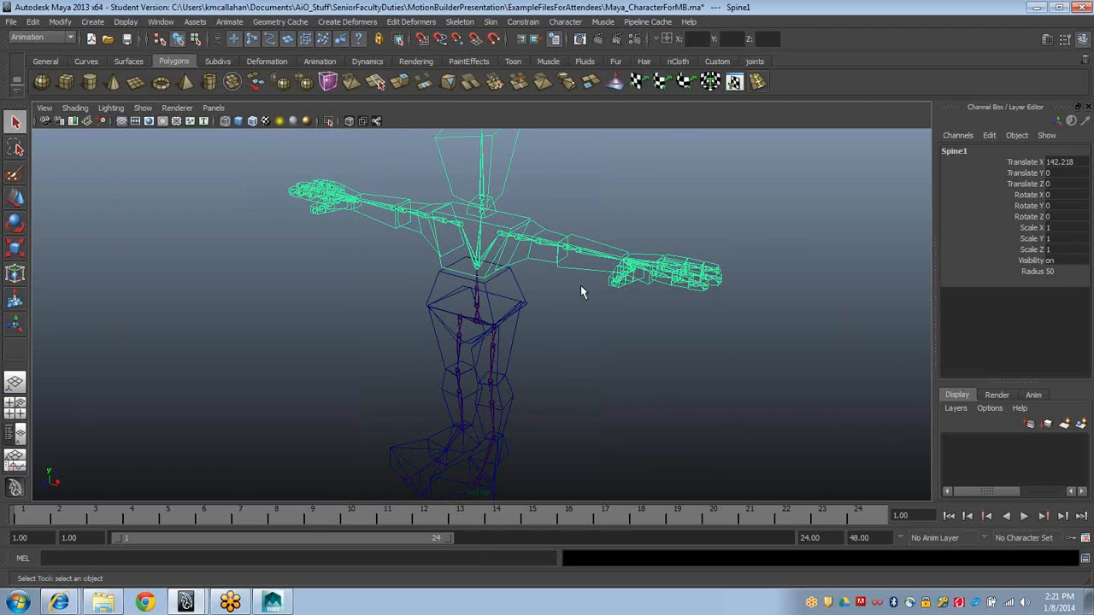
pyautogui.keyDown('alt'); pyautogui.moveTo(580, 293); pyautogui.dragTo(476, 243); pyautogui.keyUp('alt')
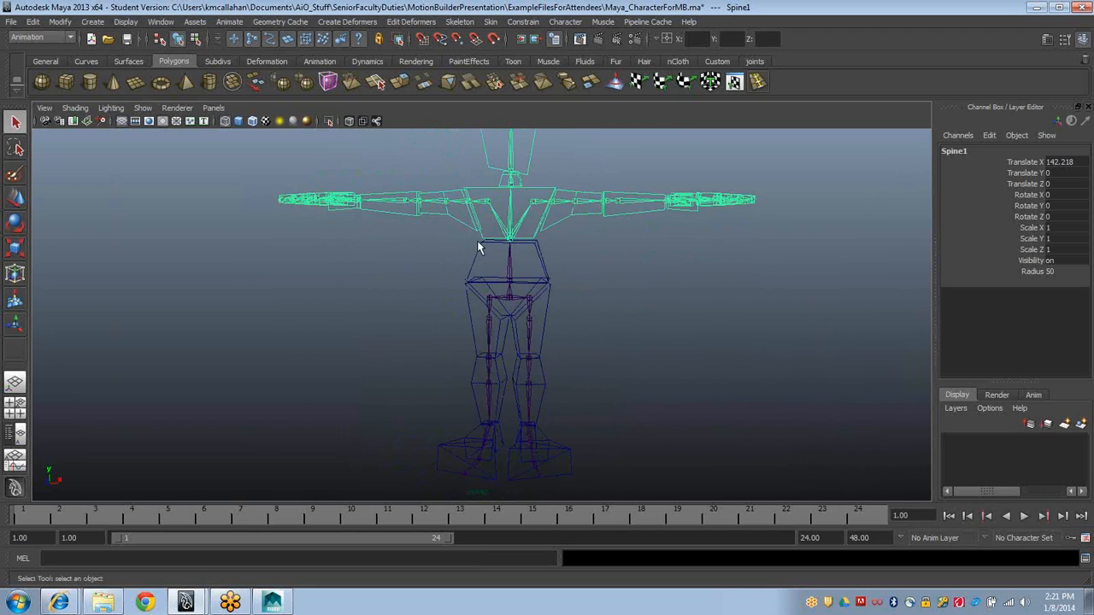
pyautogui.keyDown('alt'); pyautogui.moveTo(505, 340); pyautogui.dragTo(550, 335); pyautogui.keyUp('alt')
pyautogui.keyDown('alt'); pyautogui.moveTo(551, 336); pyautogui.dragTo(464, 319, button='right'); pyautogui.keyUp('alt')
pyautogui.keyDown('alt'); pyautogui.moveTo(464, 319); pyautogui.dragTo(549, 303); pyautogui.keyUp('alt')
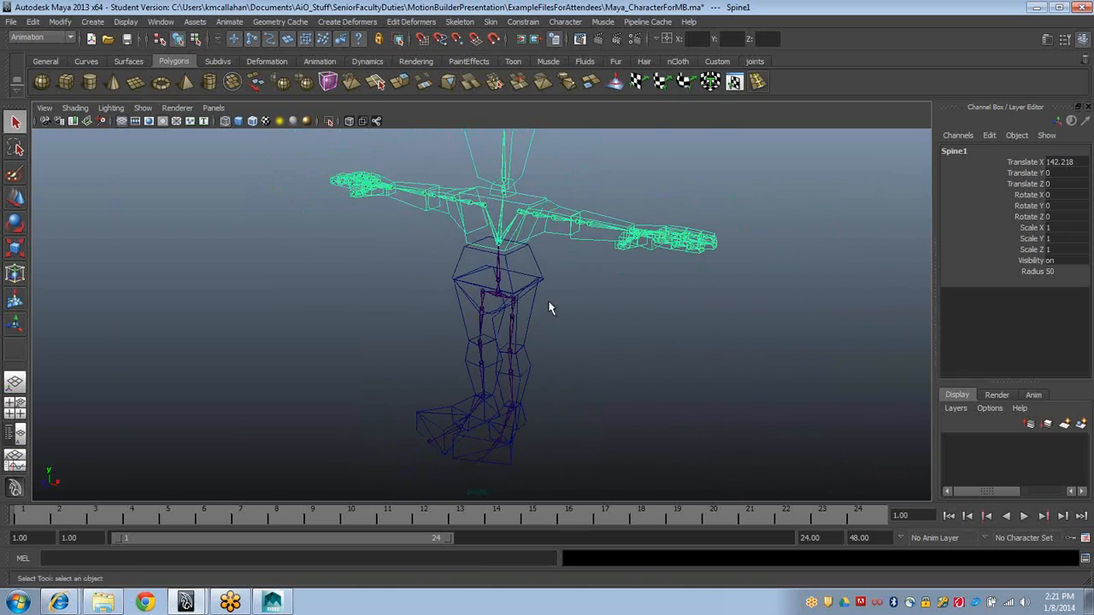
pyautogui.keyDown('alt'); pyautogui.moveTo(569, 315); pyautogui.dragTo(496, 312, button='right'); pyautogui.keyUp('alt')
pyautogui.keyDown('alt'); pyautogui.moveTo(495, 312); pyautogui.dragTo(520, 259); pyautogui.keyUp('alt')
pyautogui.click(507, 317)
pyautogui.keyDown('alt'); pyautogui.moveTo(589, 366); pyautogui.dragTo(569, 292, button='middle'); pyautogui.keyUp('alt')
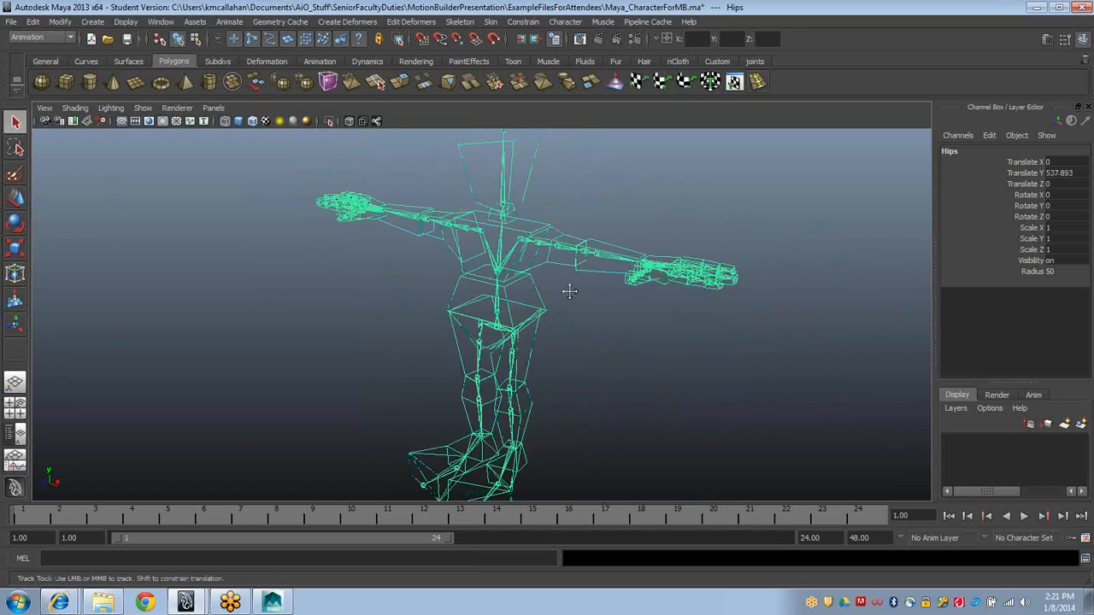
pyautogui.keyDown('alt'); pyautogui.moveTo(569, 291); pyautogui.dragTo(513, 314); pyautogui.keyUp('alt')
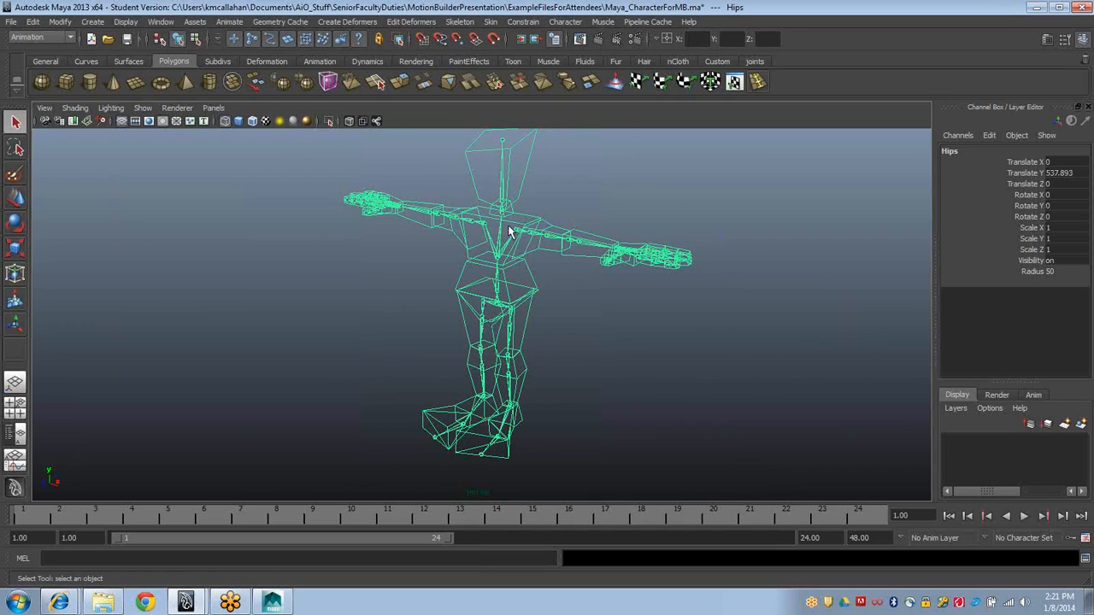
pyautogui.keyDown('alt'); pyautogui.moveTo(609, 349); pyautogui.dragTo(432, 367); pyautogui.keyUp('alt')
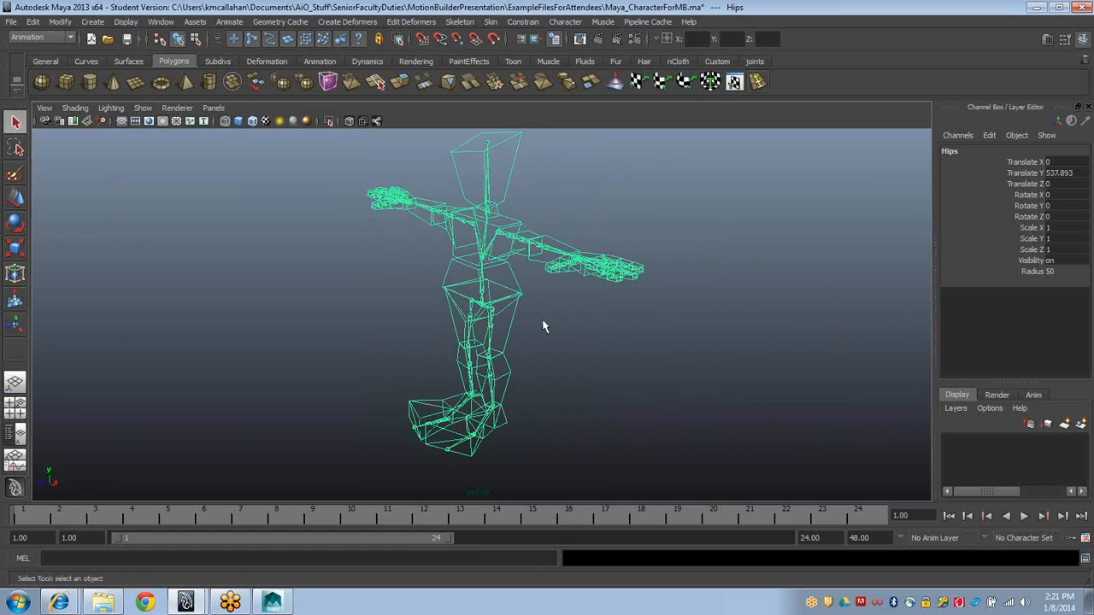
# Inspect the Spine, Spine1 and Neck joints in turn to check their names and placement in the hierarchy
pyautogui.keyDown('alt'); pyautogui.moveTo(584, 366); pyautogui.dragTo(606, 342); pyautogui.keyUp('alt')
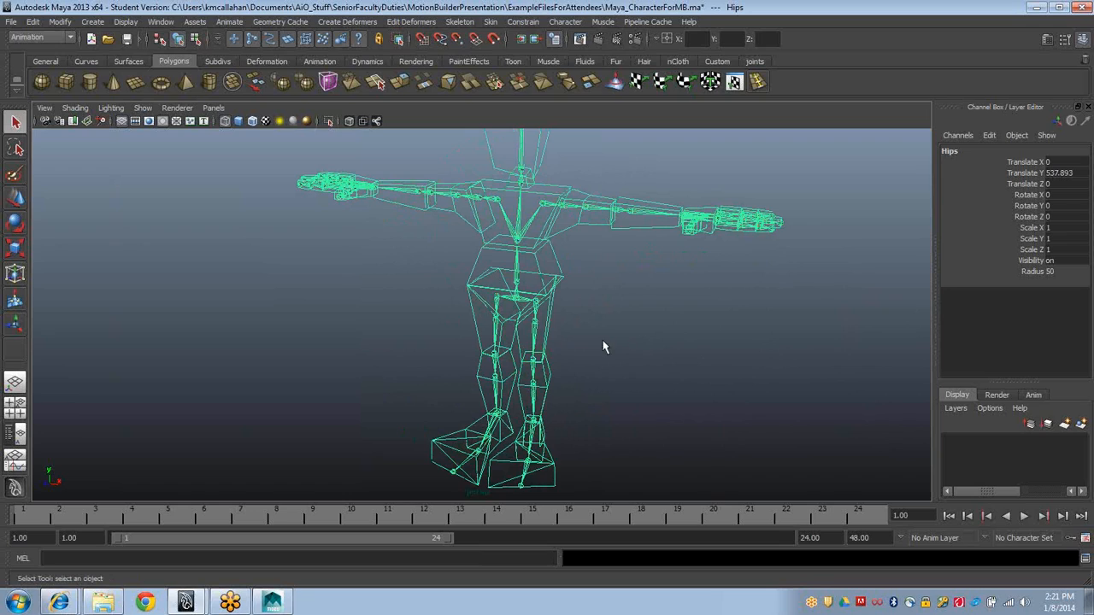
pyautogui.press('w')
pyautogui.scroll(3, 599, 329)
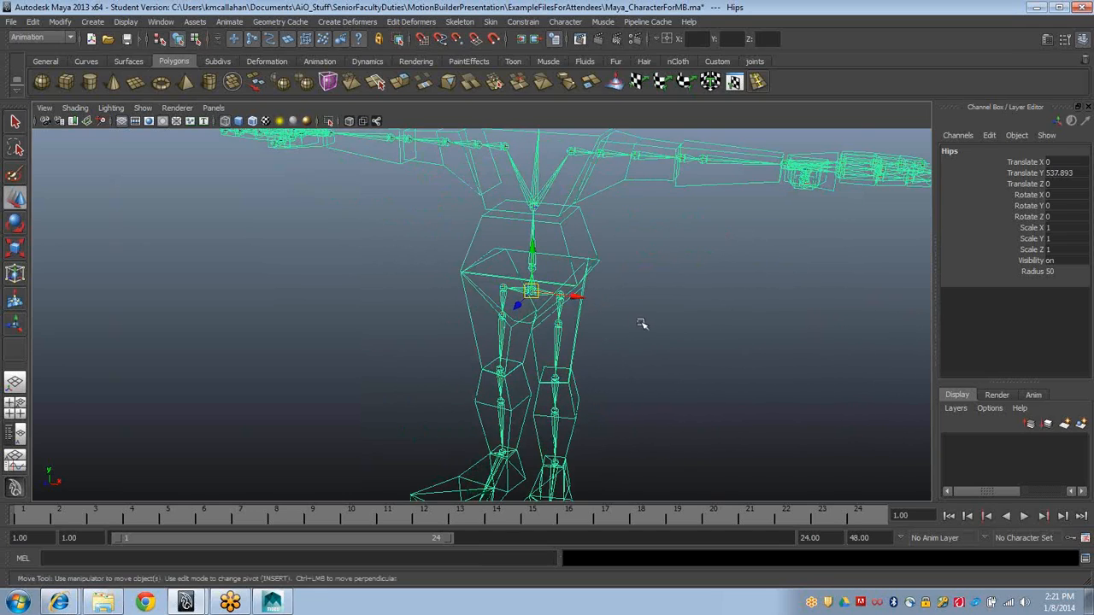
pyautogui.click(516, 237)
pyautogui.scroll(-3, 645, 316)
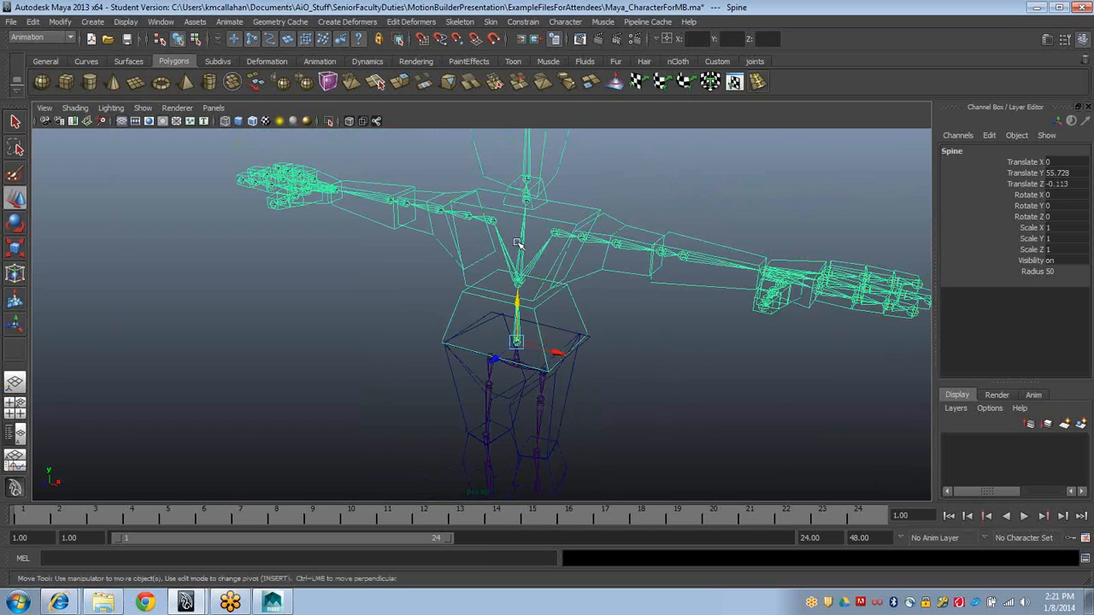
pyautogui.click(560, 244)
pyautogui.click(522, 244)
pyautogui.keyDown('alt'); pyautogui.moveTo(521, 245); pyautogui.dragTo(562, 225); pyautogui.keyUp('alt')
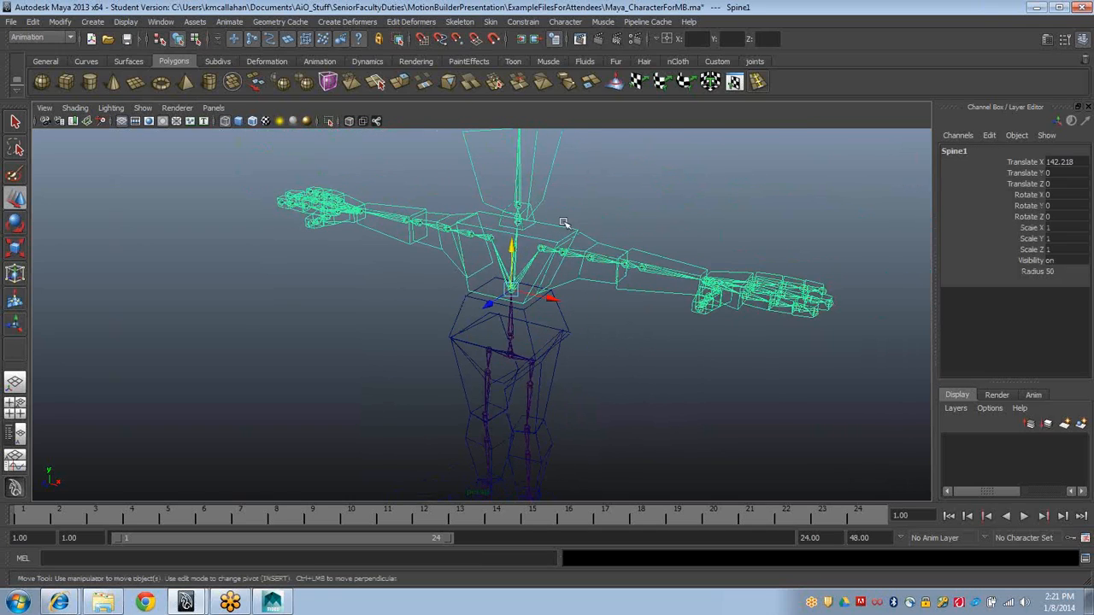
pyautogui.click(519, 221)
pyautogui.keyDown('alt'); pyautogui.moveTo(585, 237); pyautogui.dragTo(565, 325, button='middle'); pyautogui.keyUp('alt')
pyautogui.scroll(5, 534, 306)
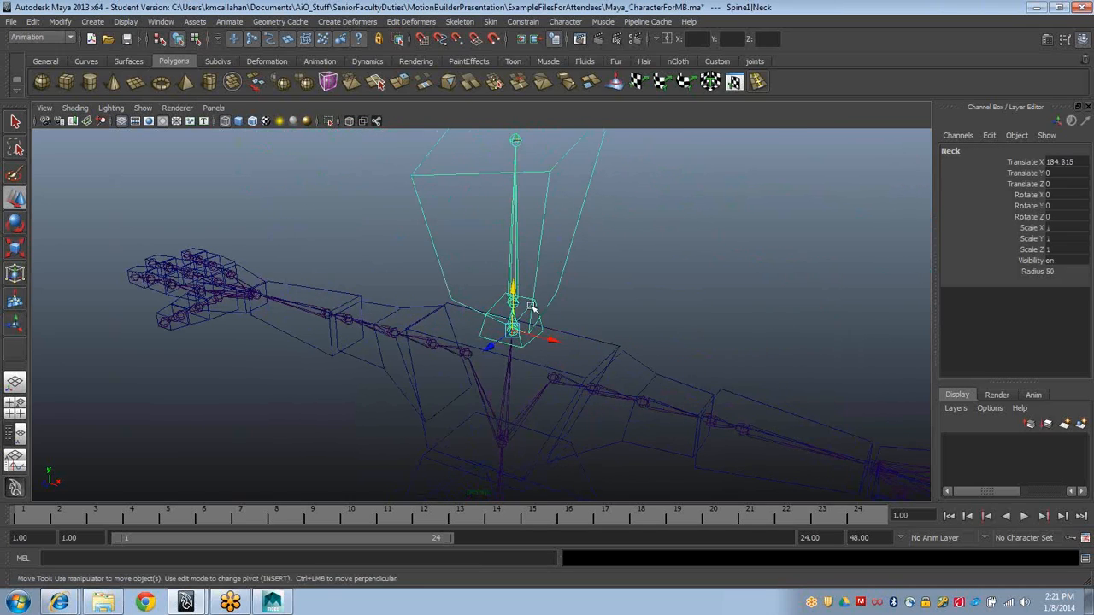
# Select the LeftShoulder joint and examine its arm hierarchy against the rest of the skeleton from several angles
pyautogui.click(527, 264)
pyautogui.keyDown('alt'); pyautogui.moveTo(527, 264); pyautogui.dragTo(648, 276); pyautogui.keyUp('alt')
pyautogui.keyDown('alt'); pyautogui.moveTo(650, 276); pyautogui.dragTo(480, 281, button='right'); pyautogui.keyUp('alt')
pyautogui.click(490, 297)
pyautogui.keyDown('alt'); pyautogui.moveTo(642, 320); pyautogui.dragTo(686, 313); pyautogui.keyUp('alt')
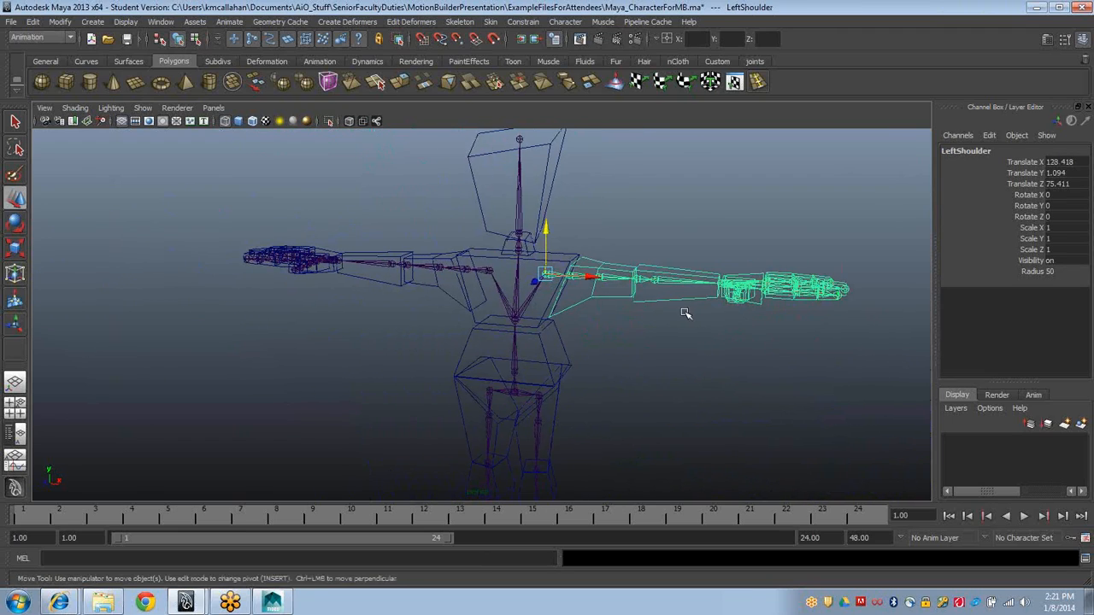
pyautogui.keyDown('alt'); pyautogui.moveTo(686, 313); pyautogui.dragTo(564, 297, button='right'); pyautogui.keyUp('alt')
pyautogui.keyDown('alt'); pyautogui.moveTo(564, 297); pyautogui.dragTo(630, 330); pyautogui.keyUp('alt')
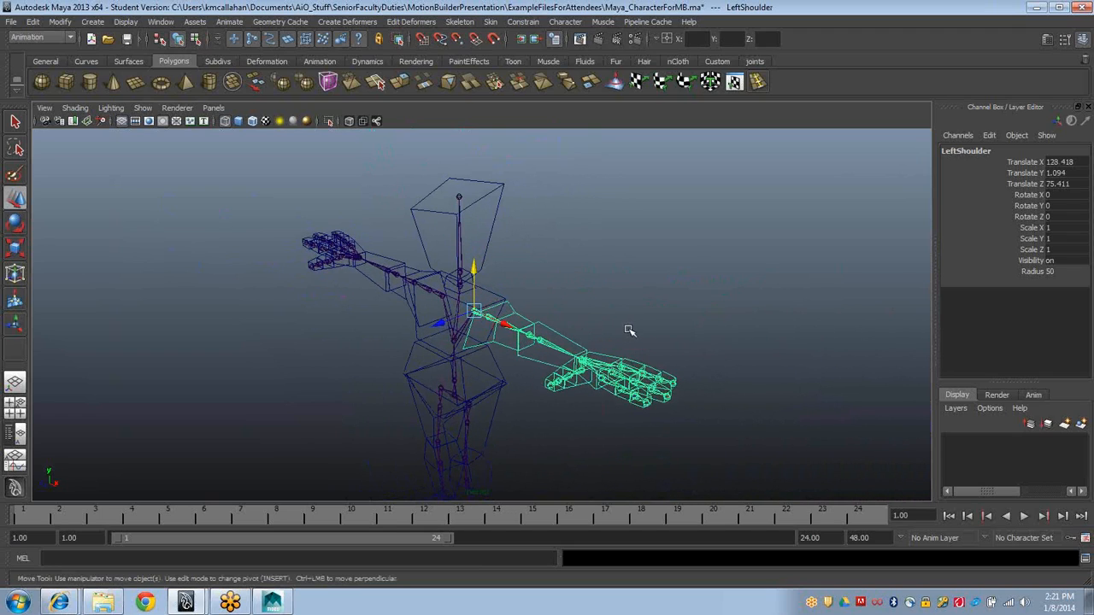
pyautogui.keyDown('alt'); pyautogui.moveTo(569, 350); pyautogui.dragTo(515, 282); pyautogui.keyUp('alt')
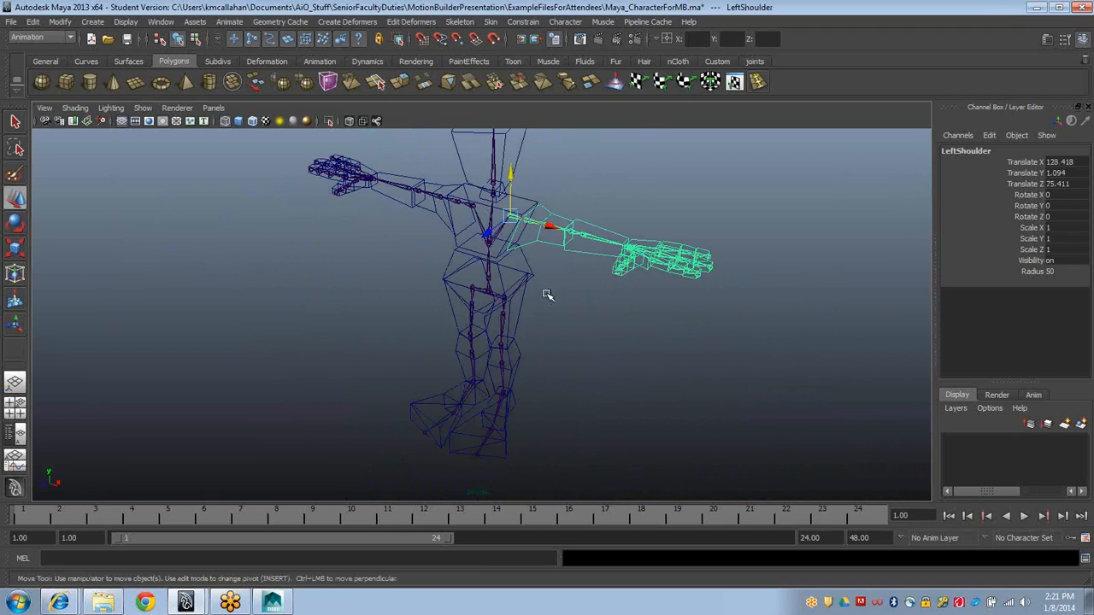
pyautogui.moveTo(629, 305)
pyautogui.keyDown('alt'); pyautogui.mouseDown()
pyautogui.moveTo(542, 282)
pyautogui.moveTo(554, 303)
pyautogui.moveTo(587, 293)
pyautogui.mouseUp(); pyautogui.keyUp('alt')
# Display the character in smooth shading and clear the joint selection
pyautogui.press('5')
pyautogui.press('q')
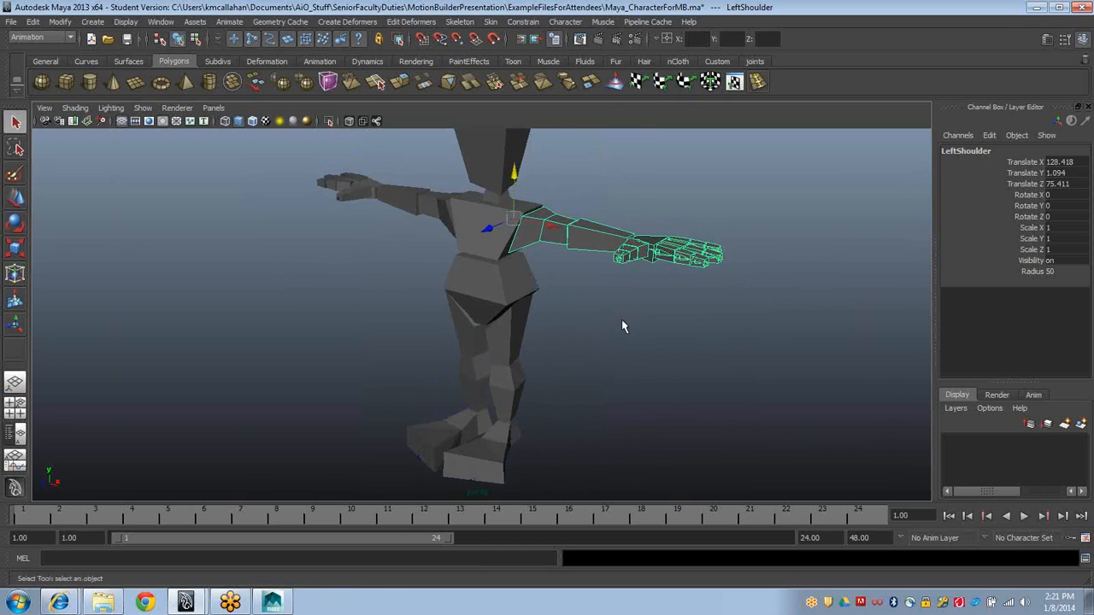
pyautogui.keyDown('alt'); pyautogui.moveTo(622, 325); pyautogui.dragTo(359, 286); pyautogui.keyUp('alt')
pyautogui.click(327, 288)
# Check the Loaded and Auto load settings of fbxmaya.mll in the Plug-in Manager
pyautogui.click(10, 22)
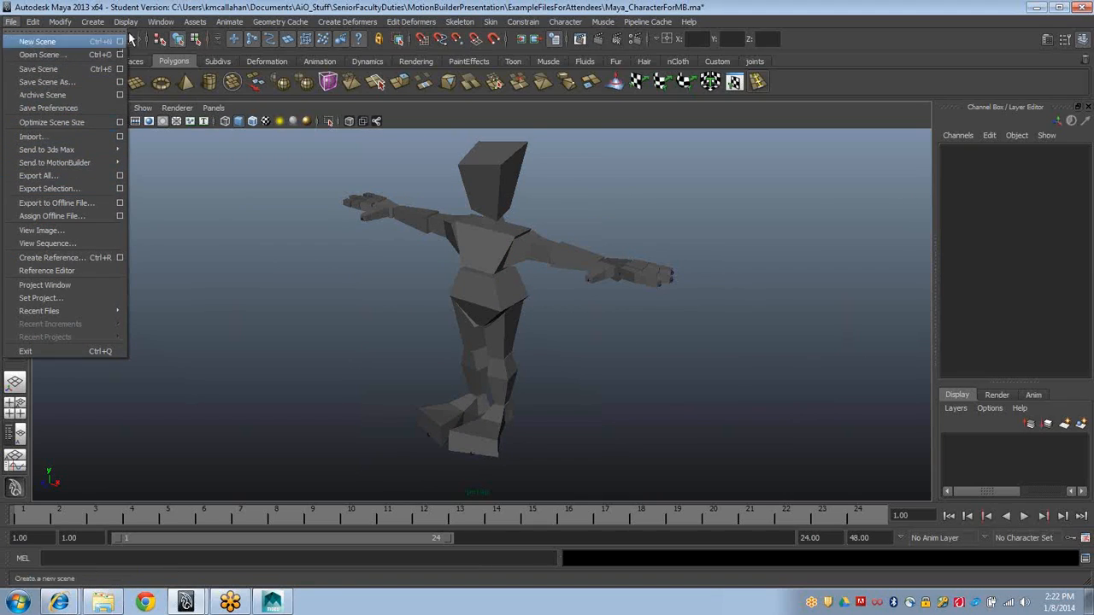
pyautogui.click(10, 22)
pyautogui.click(163, 22)
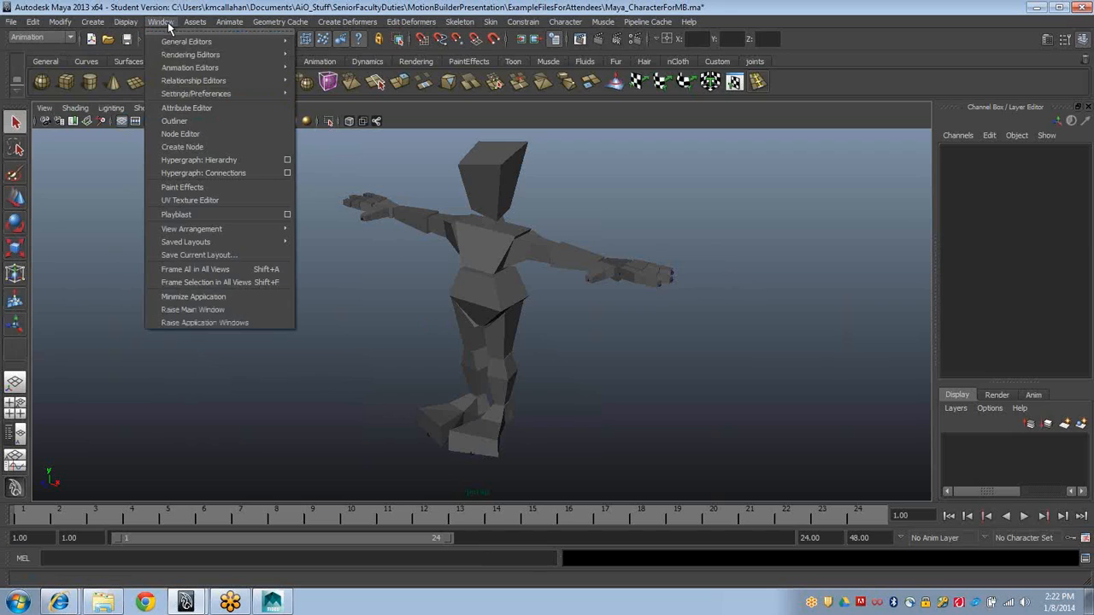
pyautogui.click(159, 24)
pyautogui.click(160, 24)
pyautogui.click(160, 24)
pyautogui.click(160, 24)
pyautogui.moveTo(190, 96)
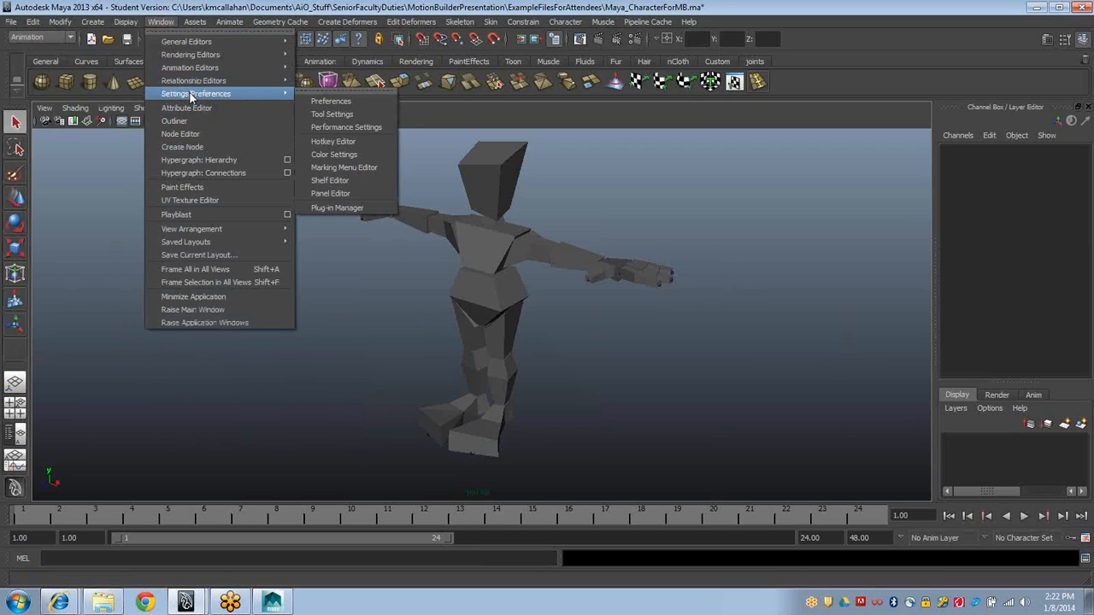
pyautogui.click(359, 208)
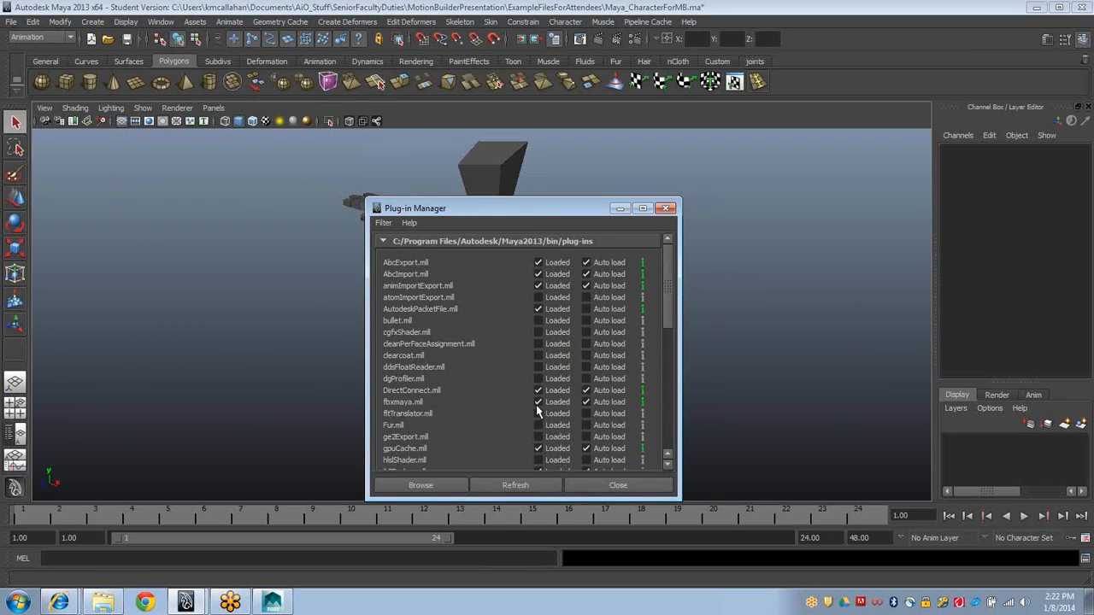
pyautogui.click(594, 403)
pyautogui.click(645, 484)
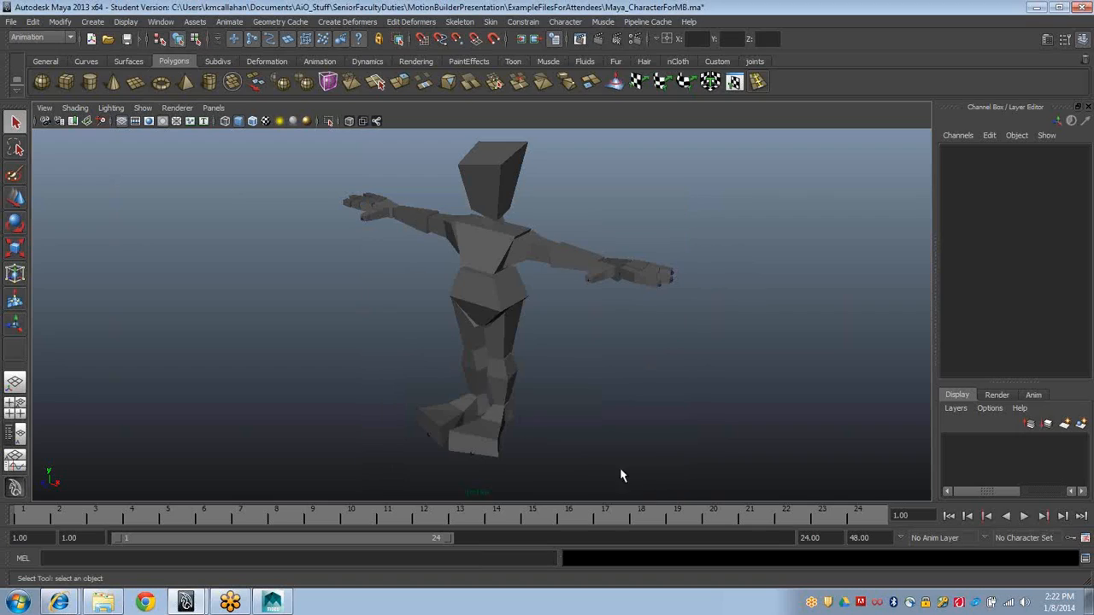
pyautogui.click(12, 21)
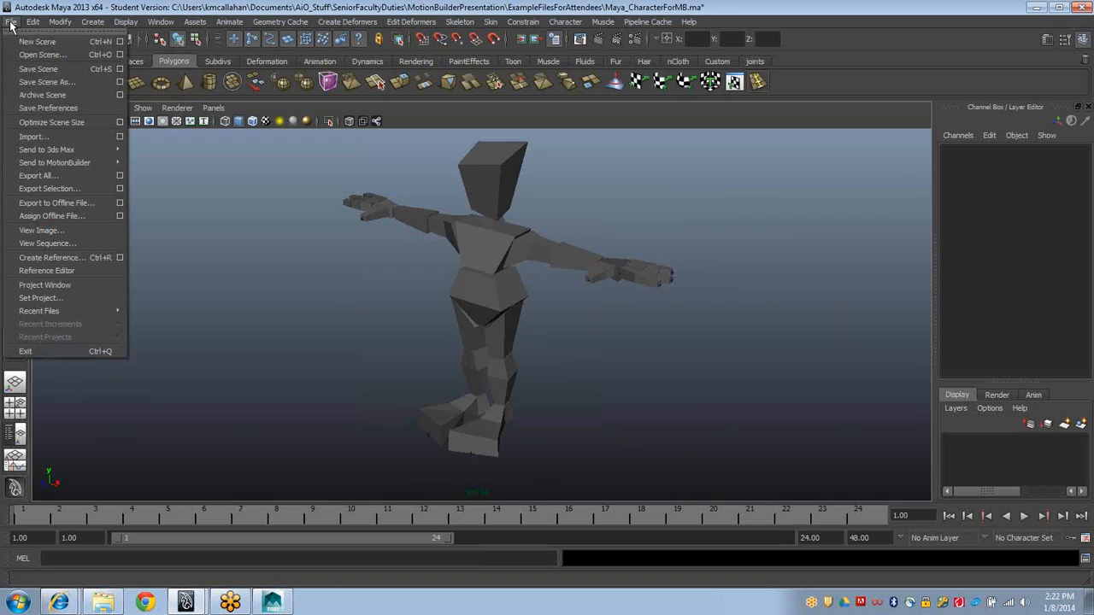
pyautogui.click(42, 82)
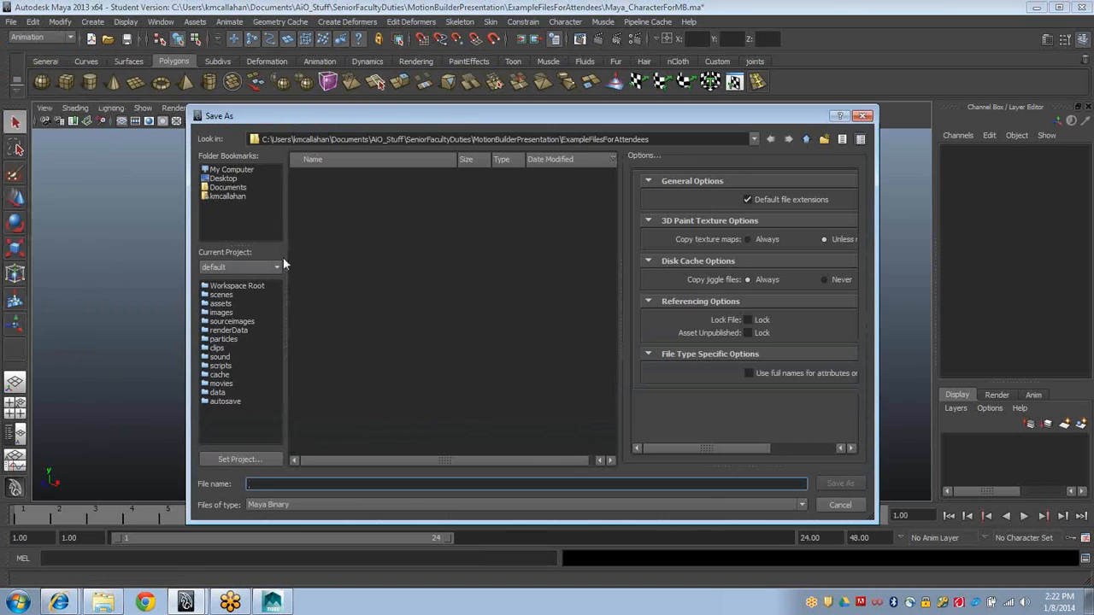
pyautogui.click(226, 187)
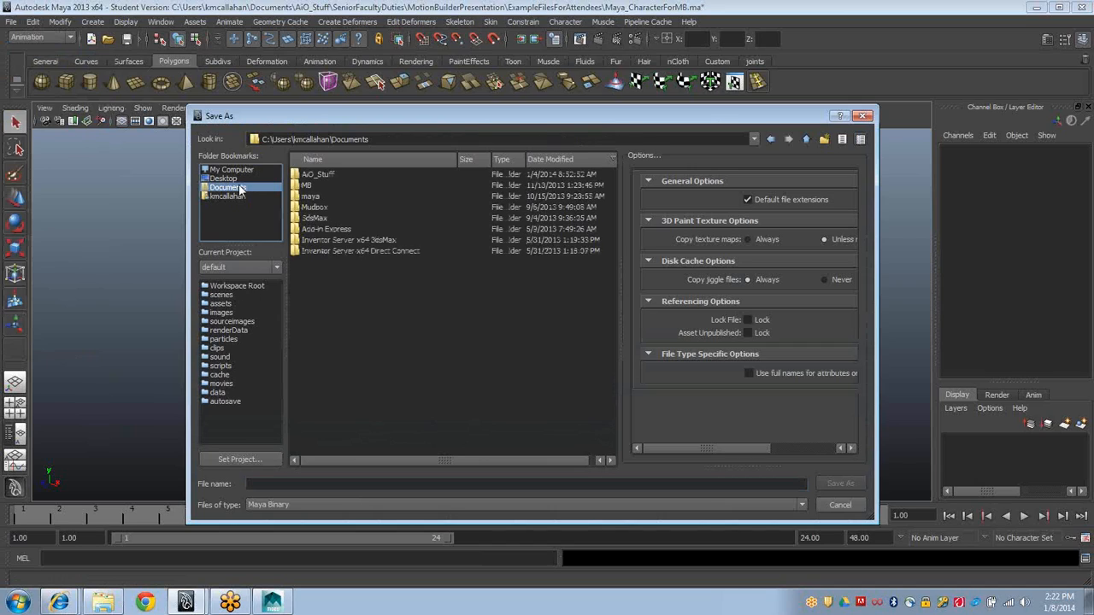
pyautogui.doubleClick(318, 175)
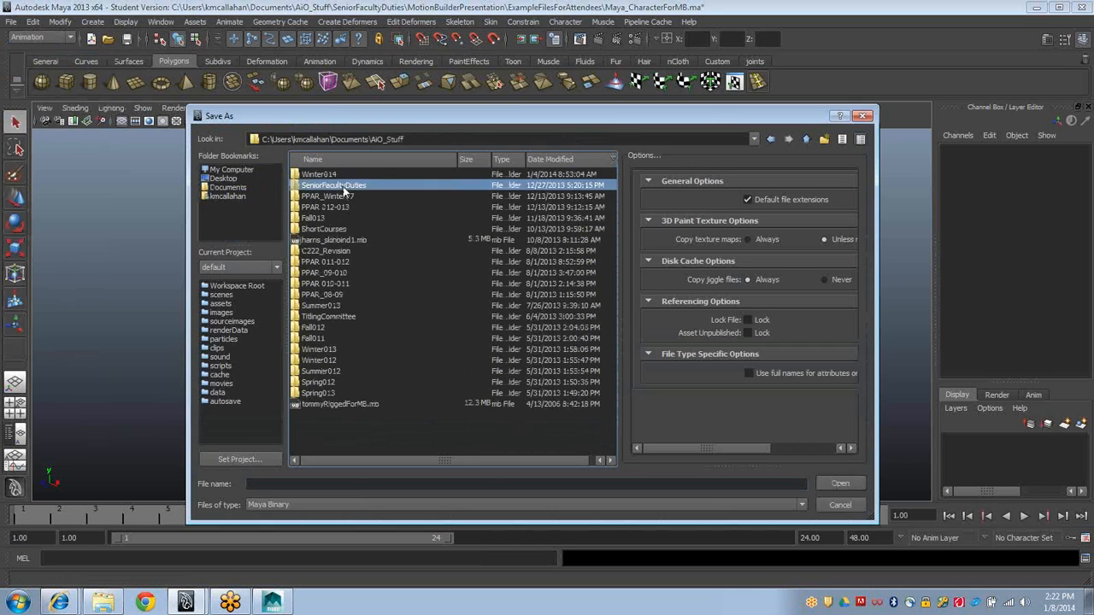
pyautogui.doubleClick(340, 185)
pyautogui.doubleClick(341, 175)
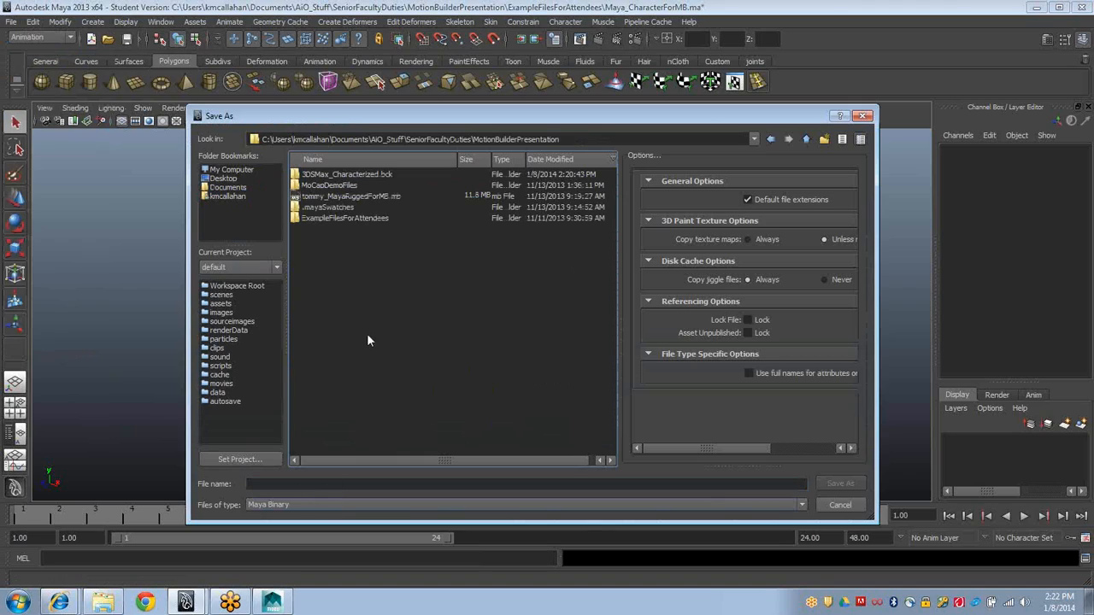
pyautogui.click(278, 485)
pyautogui.write('MayaCharacterForMB')
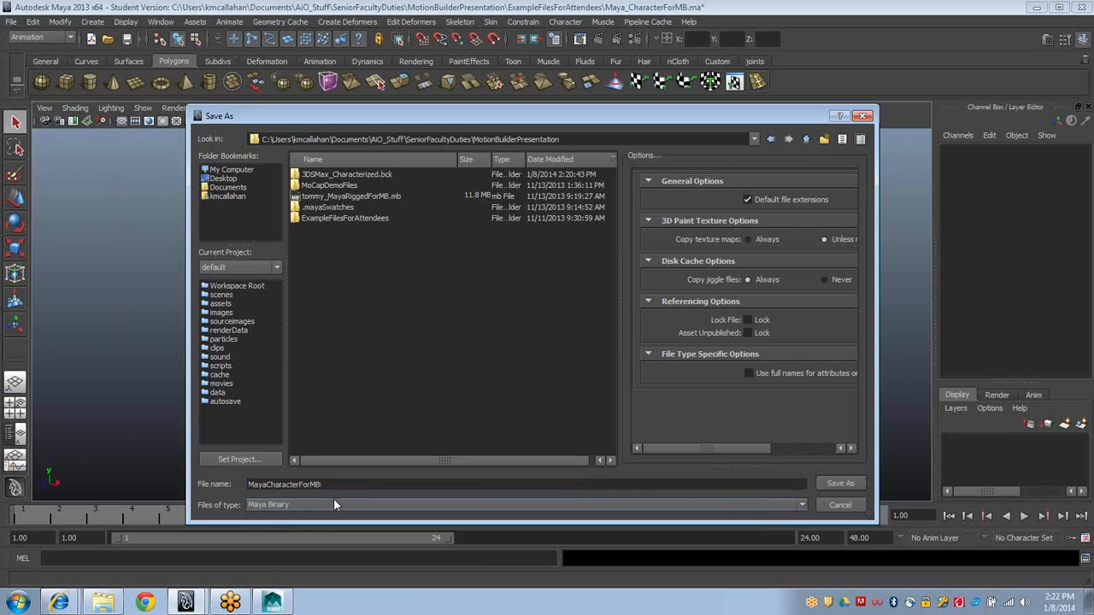
pyautogui.click(857, 506)
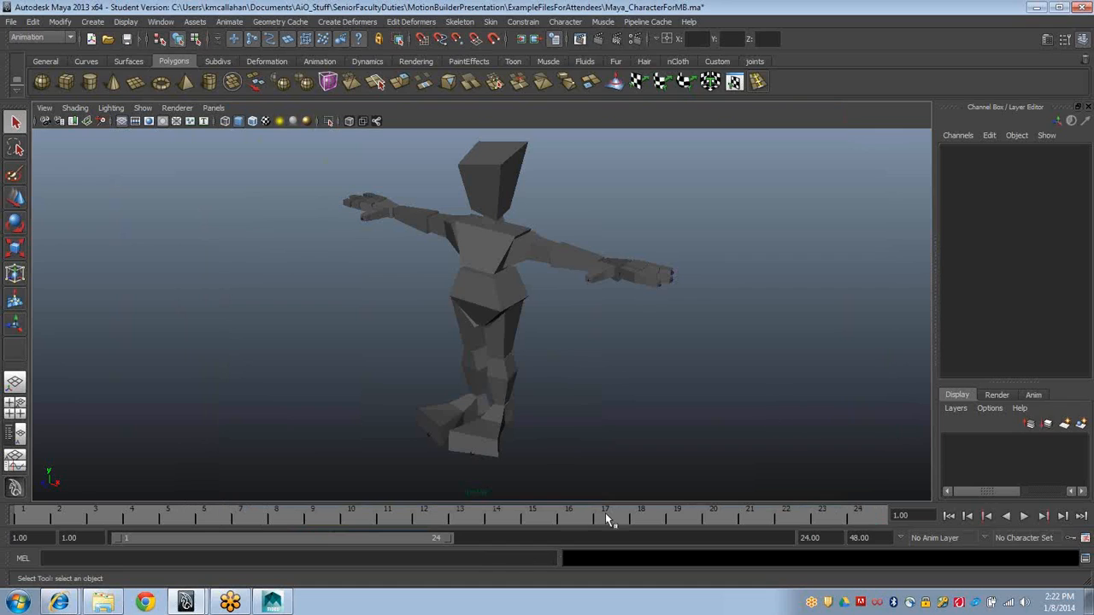
# Switch to MotionBuilder and open the recent file Maya_CharacterForMB.FBX, importing all elements and Take 001
pyautogui.click(274, 603)
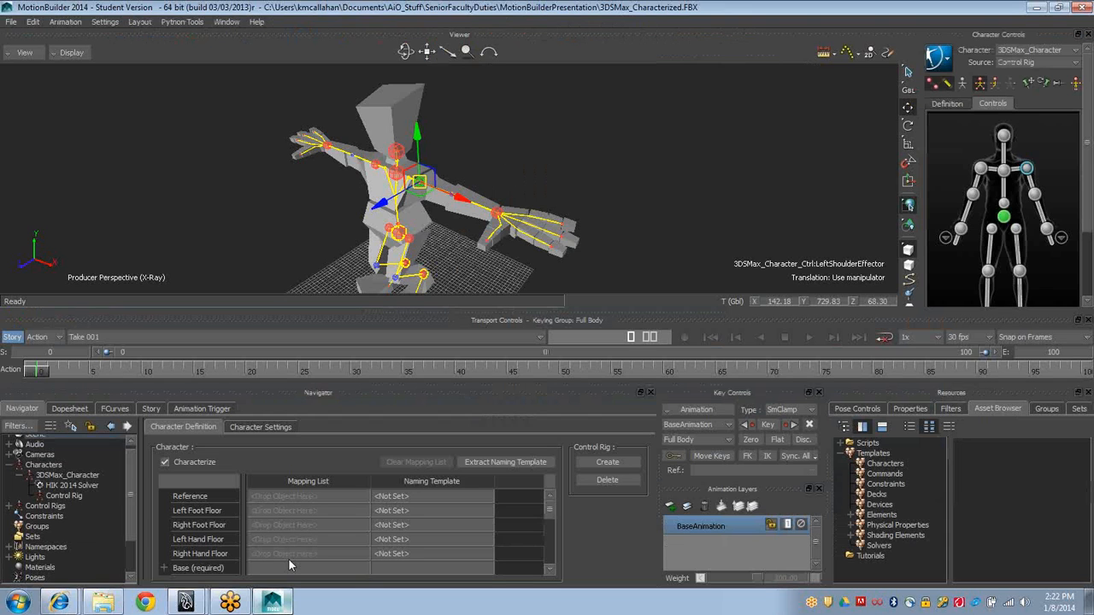
pyautogui.click(12, 22)
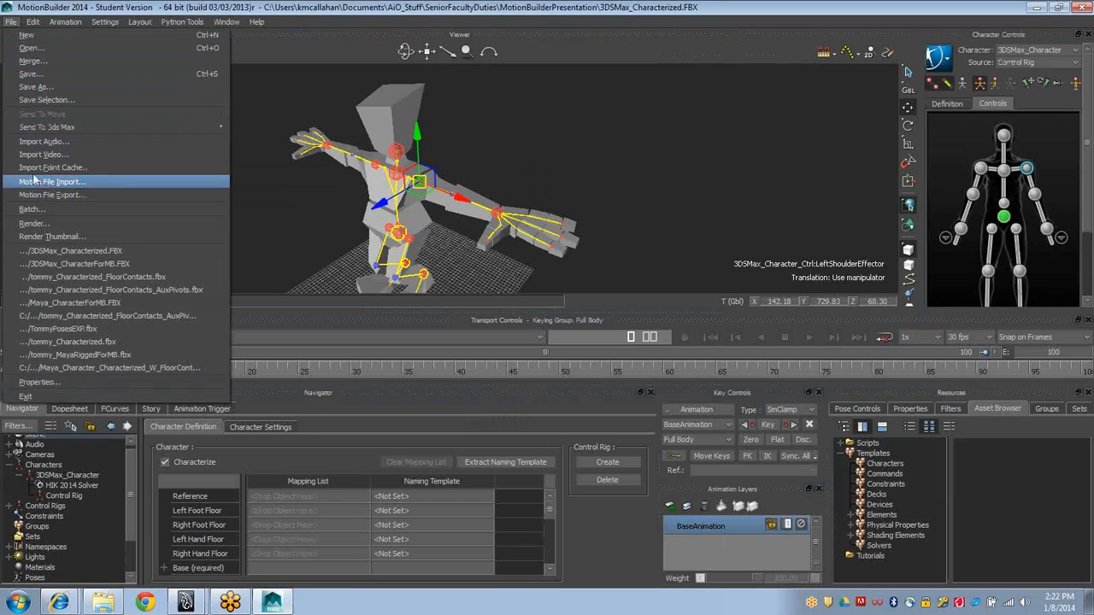
pyautogui.click(75, 302)
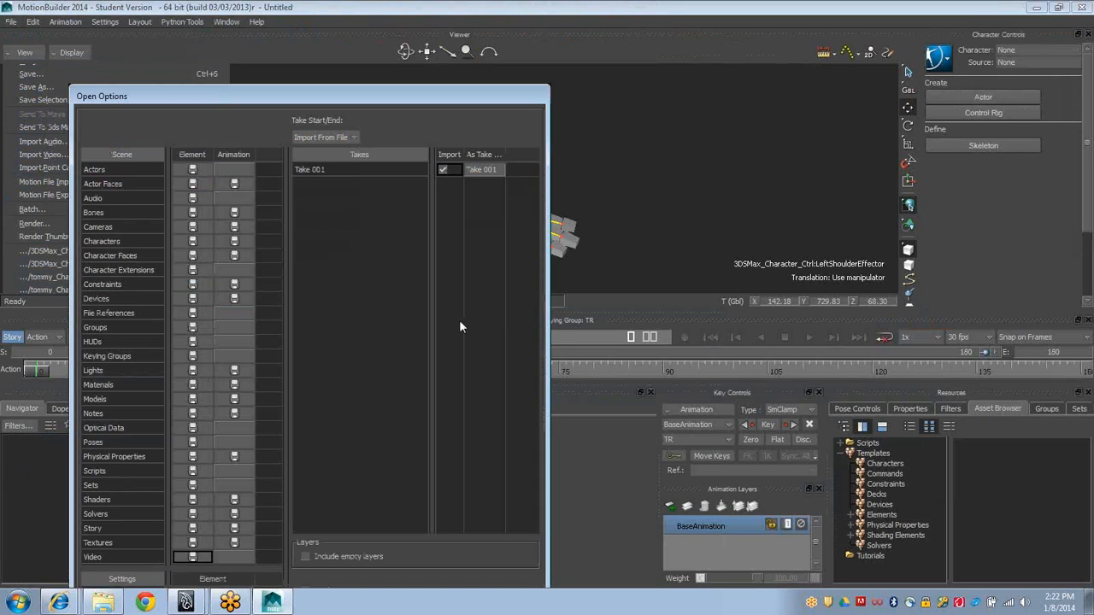
pyautogui.press('Return')
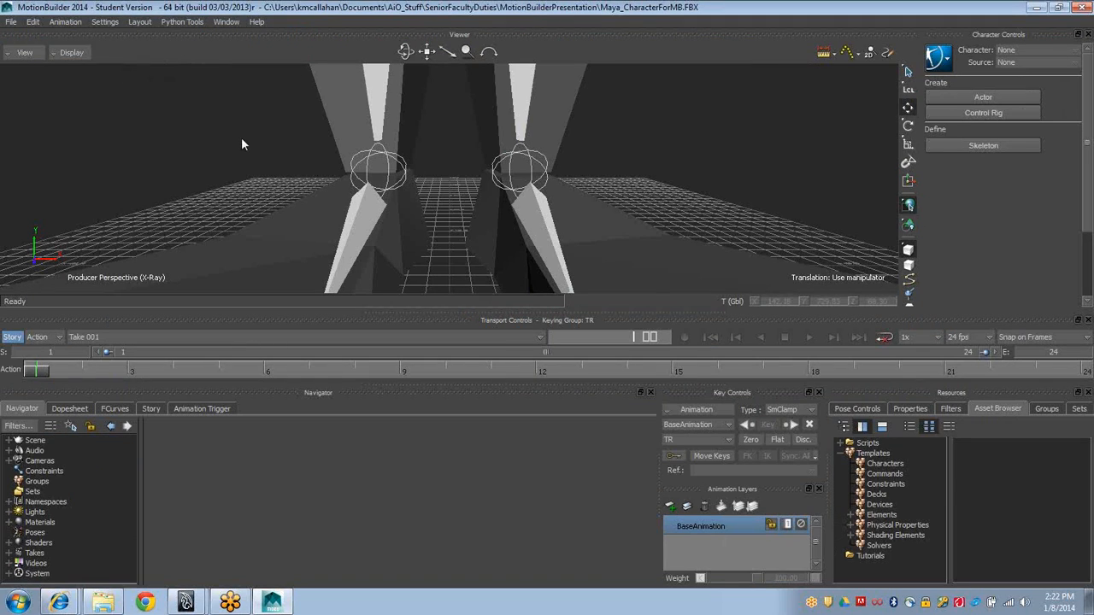
# Examine the imported skeleton from the feet up to the hips and arms, and look back at the character in Maya
pyautogui.keyDown('alt'); pyautogui.moveTo(241, 140); pyautogui.dragTo(0, 53); pyautogui.keyUp('alt')
pyautogui.keyDown('alt'); pyautogui.moveTo(1, 53); pyautogui.dragTo(124, 28, button='right'); pyautogui.keyUp('alt')
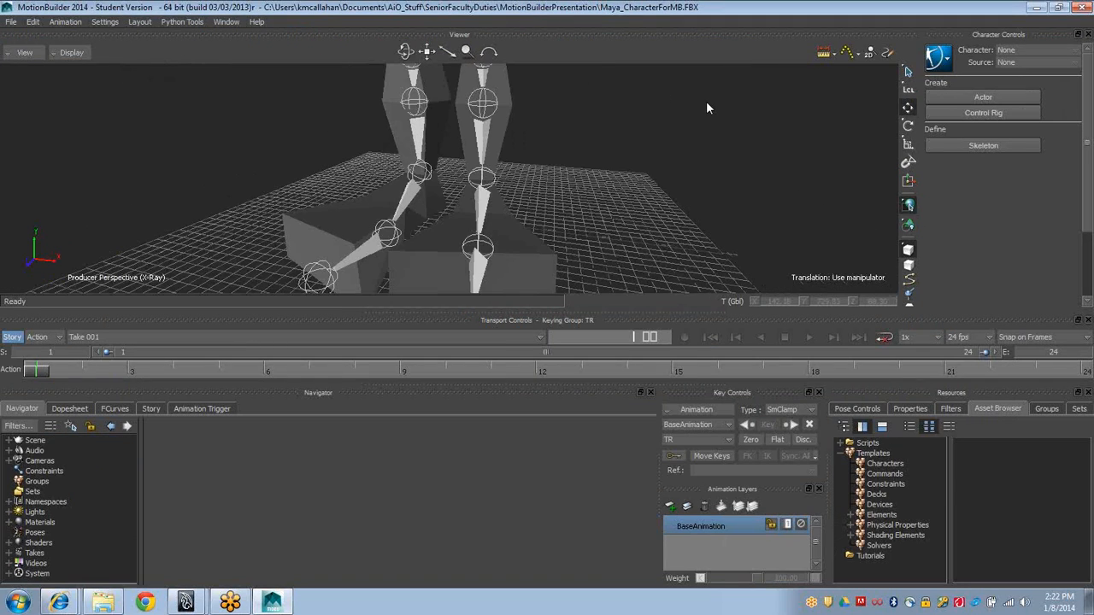
pyautogui.keyDown('alt'); pyautogui.moveTo(707, 108); pyautogui.dragTo(1092, 150, button='right'); pyautogui.keyUp('alt')
pyautogui.keyDown('alt'); pyautogui.moveTo(1086, 317); pyautogui.dragTo(1020, 274, button='right'); pyautogui.keyUp('alt')
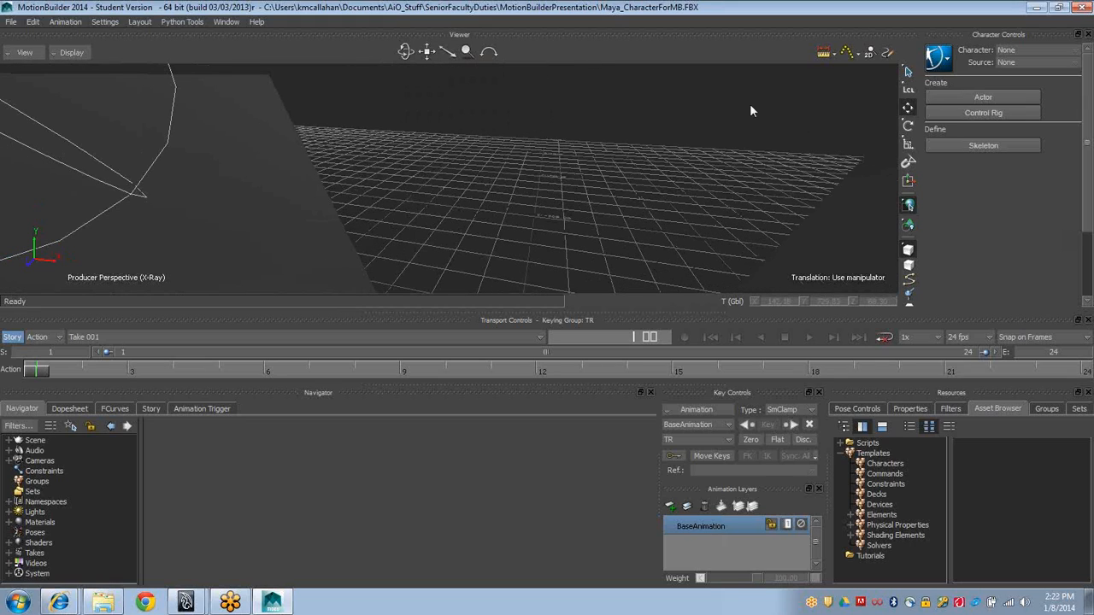
pyautogui.keyDown('alt'); pyautogui.moveTo(751, 107); pyautogui.dragTo(810, 206); pyautogui.keyUp('alt')
pyautogui.keyDown('alt'); pyautogui.moveTo(810, 206); pyautogui.dragTo(3, 5, button='right'); pyautogui.keyUp('alt')
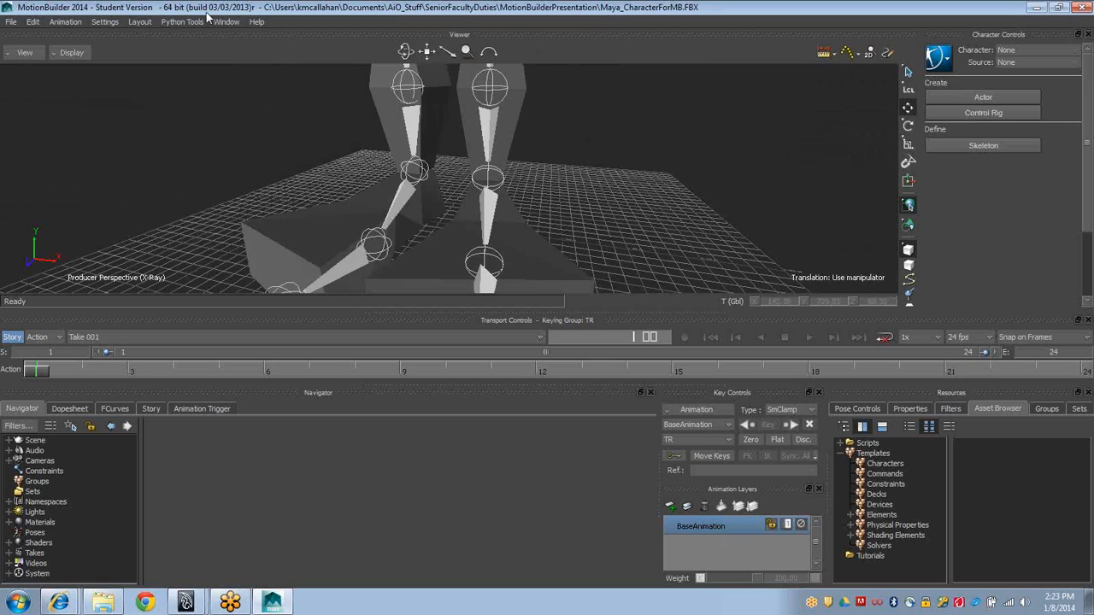
pyautogui.press('a')
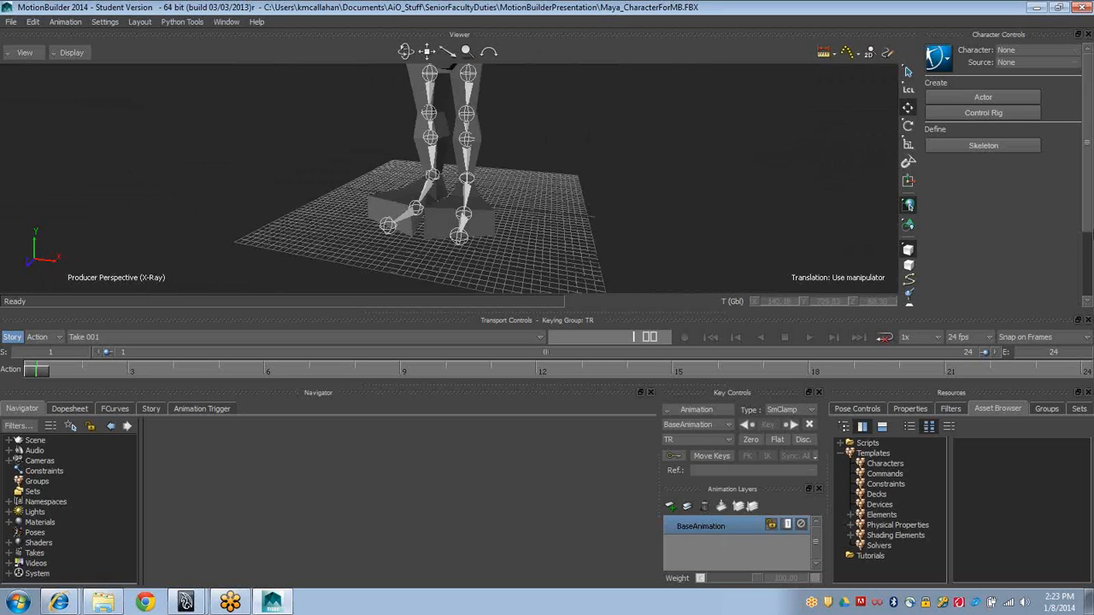
pyautogui.keyDown('alt'); pyautogui.moveTo(1087, 259); pyautogui.dragTo(1068, 352, button='middle'); pyautogui.keyUp('alt')
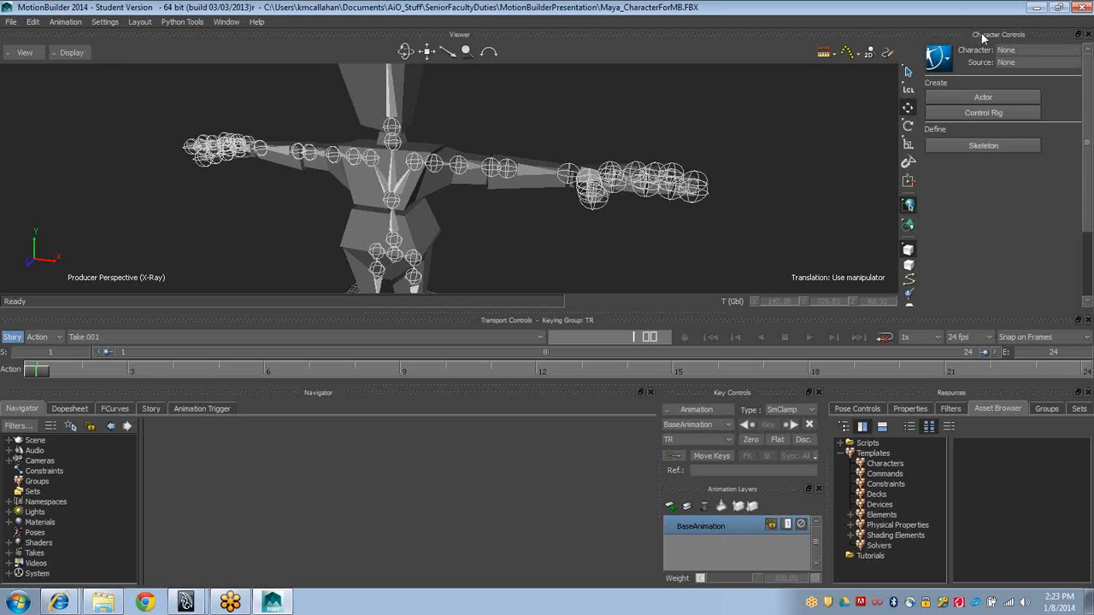
pyautogui.hotkey('alt', 'Tab')
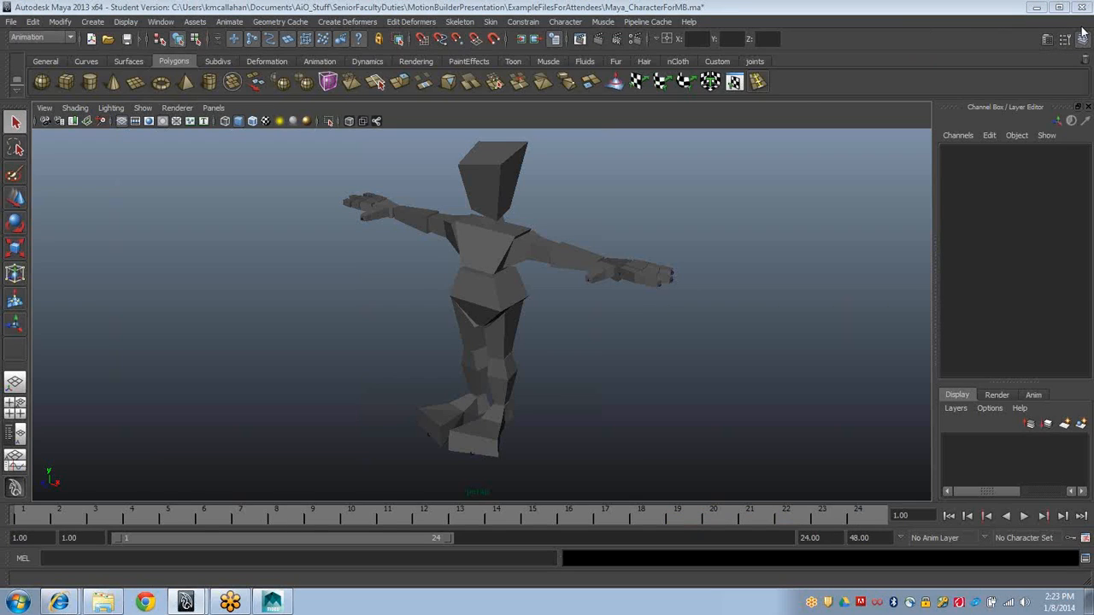
pyautogui.click(275, 604)
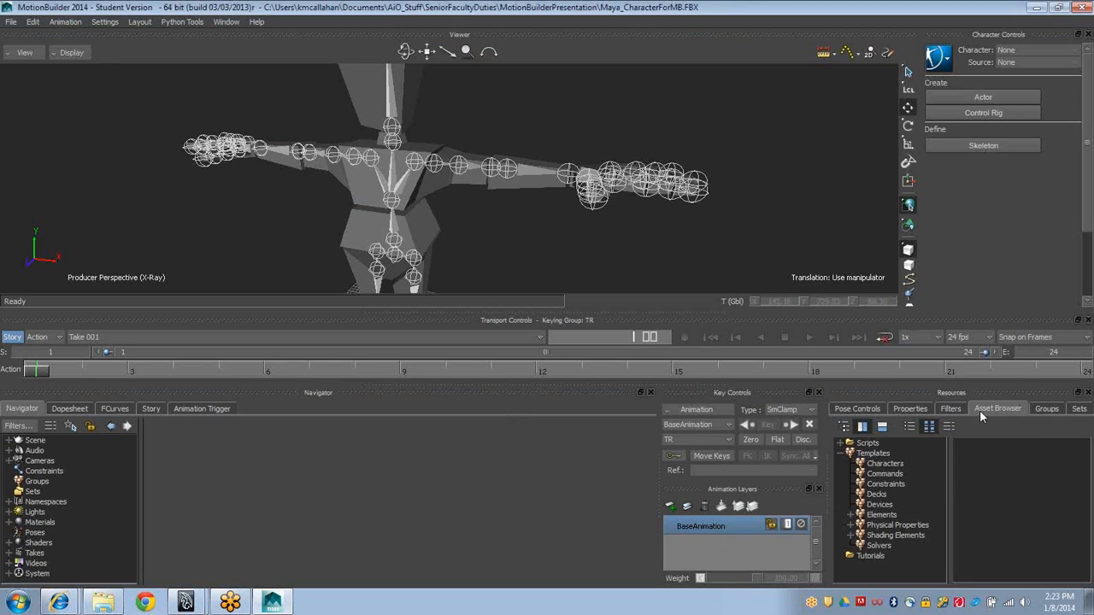
# Apply the Character template to the skeleton's Hips joint and characterize it as a Biped
pyautogui.click(887, 464)
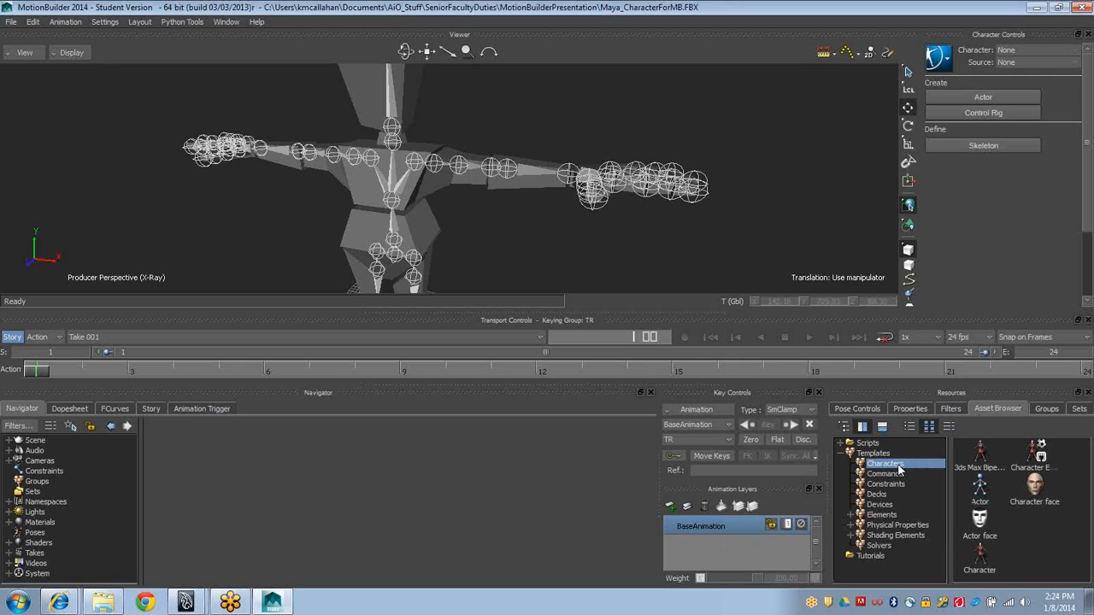
pyautogui.click(983, 558)
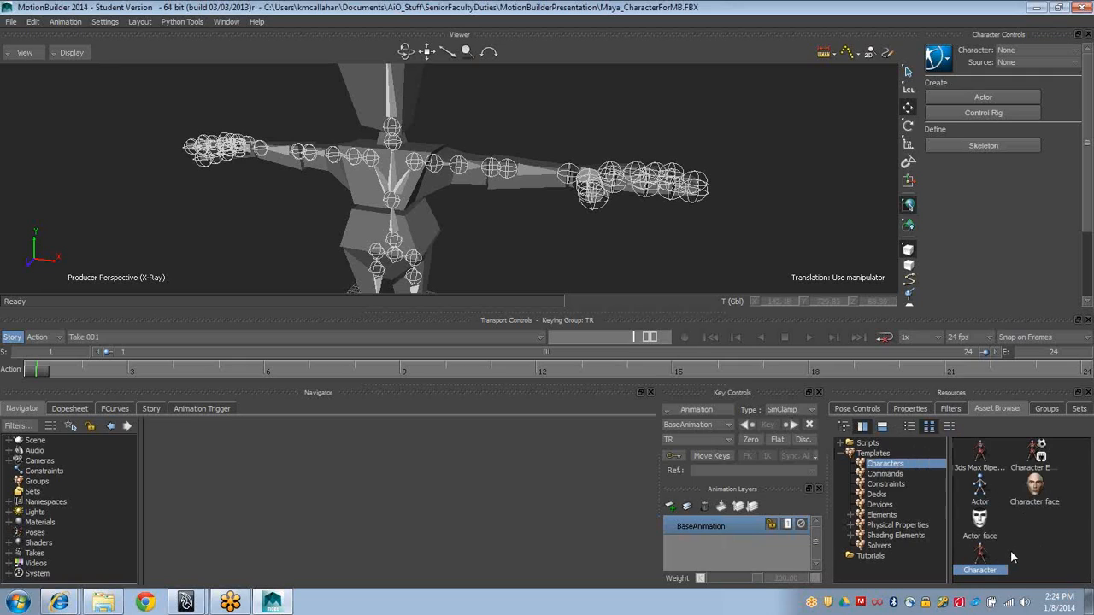
pyautogui.moveTo(981, 560); pyautogui.dragTo(395, 256)
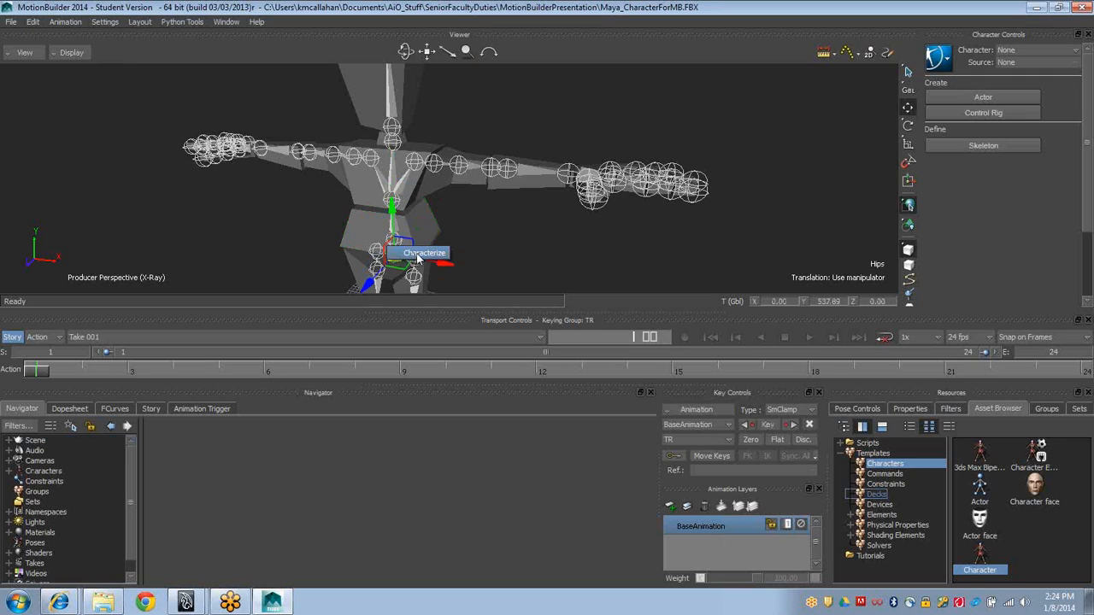
pyautogui.click(417, 256)
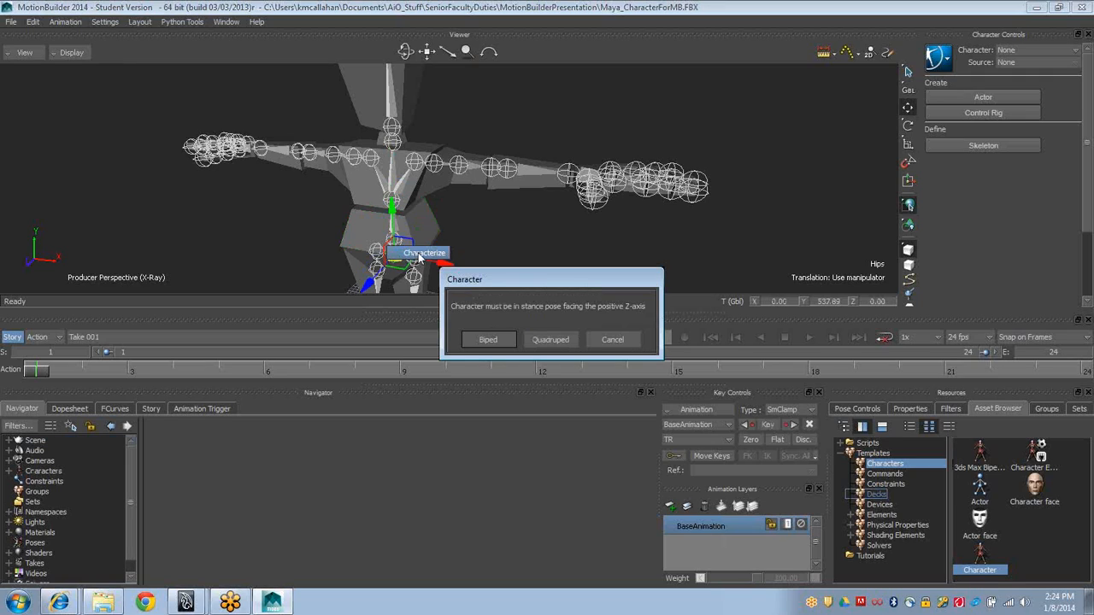
pyautogui.click(489, 340)
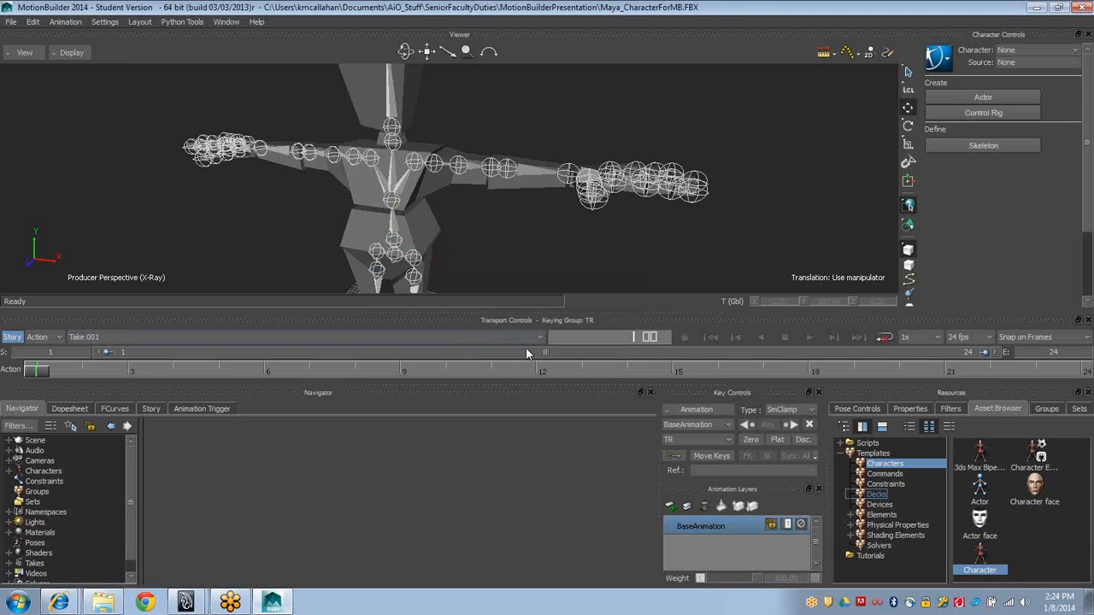
# Rename the new character as MayaCharacter
pyautogui.click(10, 471)
pyautogui.click(53, 482)
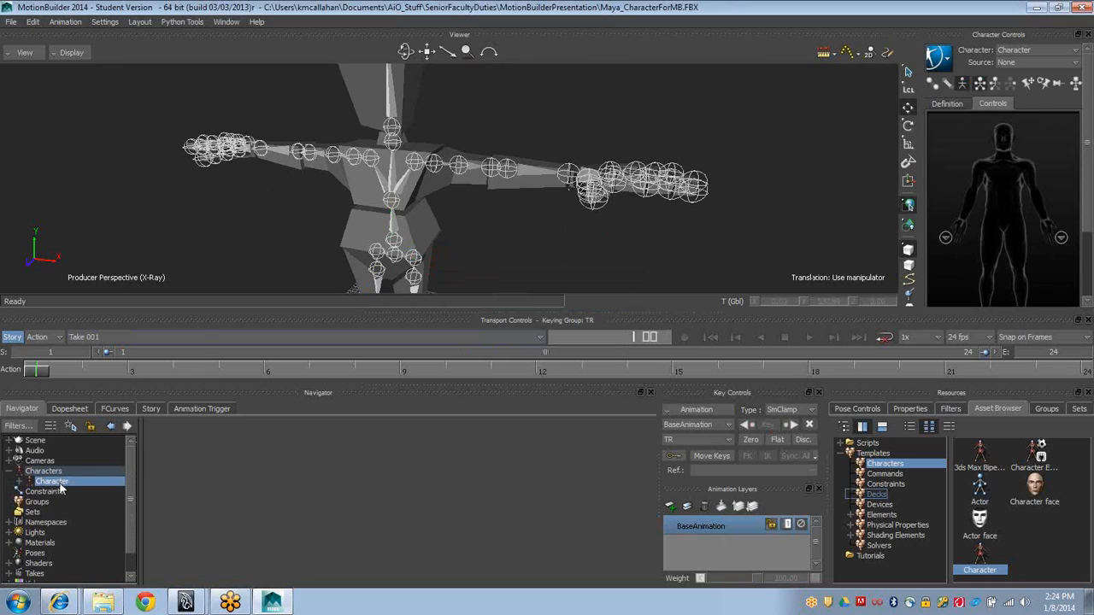
pyautogui.rightClick(60, 483)
pyautogui.click(89, 410)
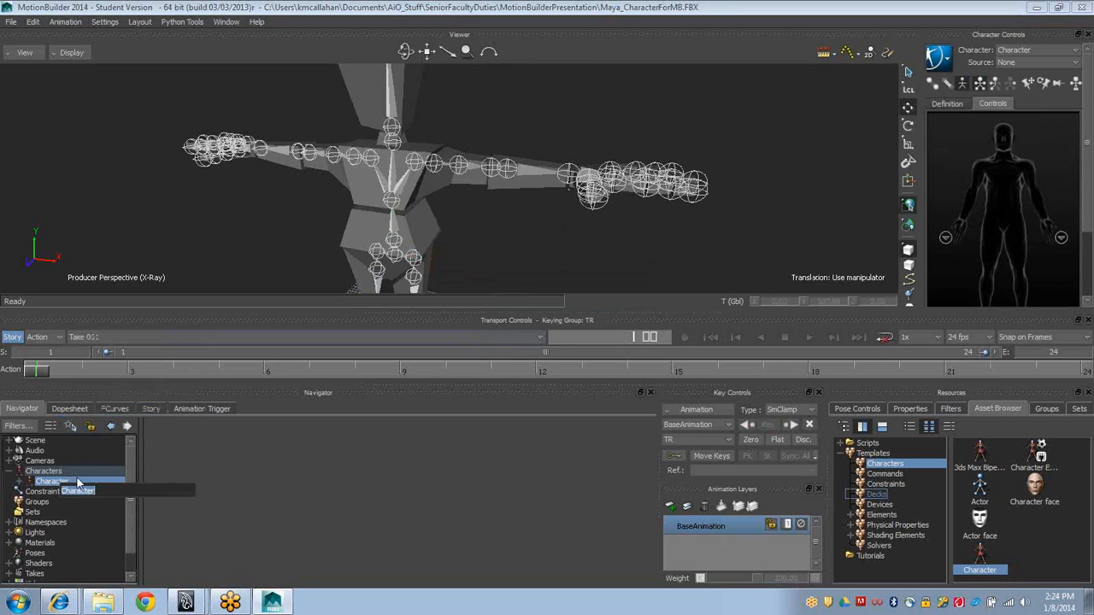
pyautogui.press('Left')
pyautogui.write('Maya_')
pyautogui.press('Return')
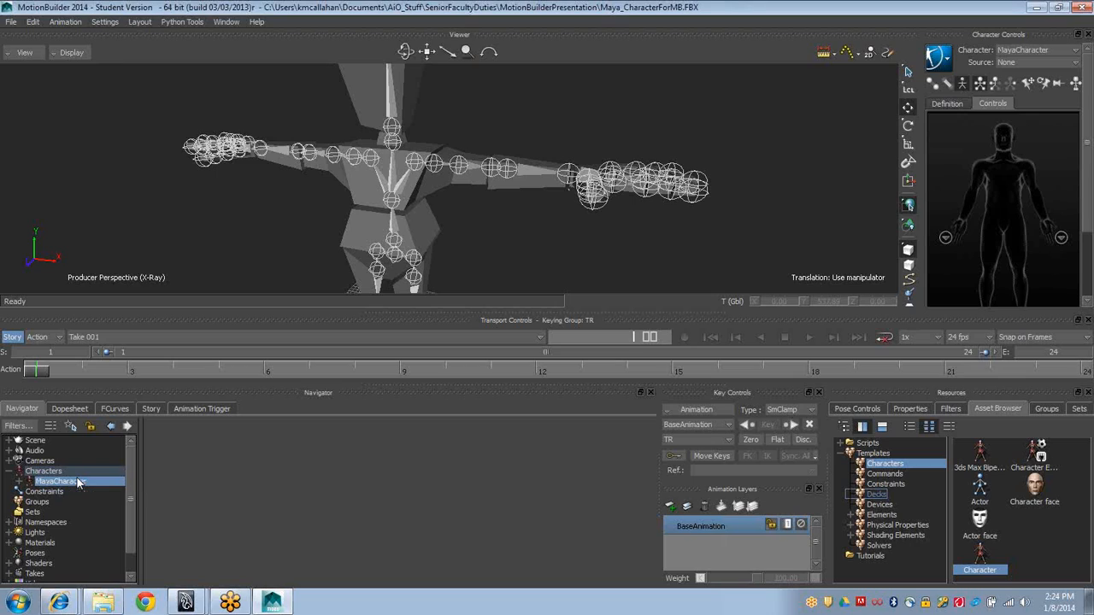
# Create an FK/IK control rig for MayaCharacter
pyautogui.click(77, 483)
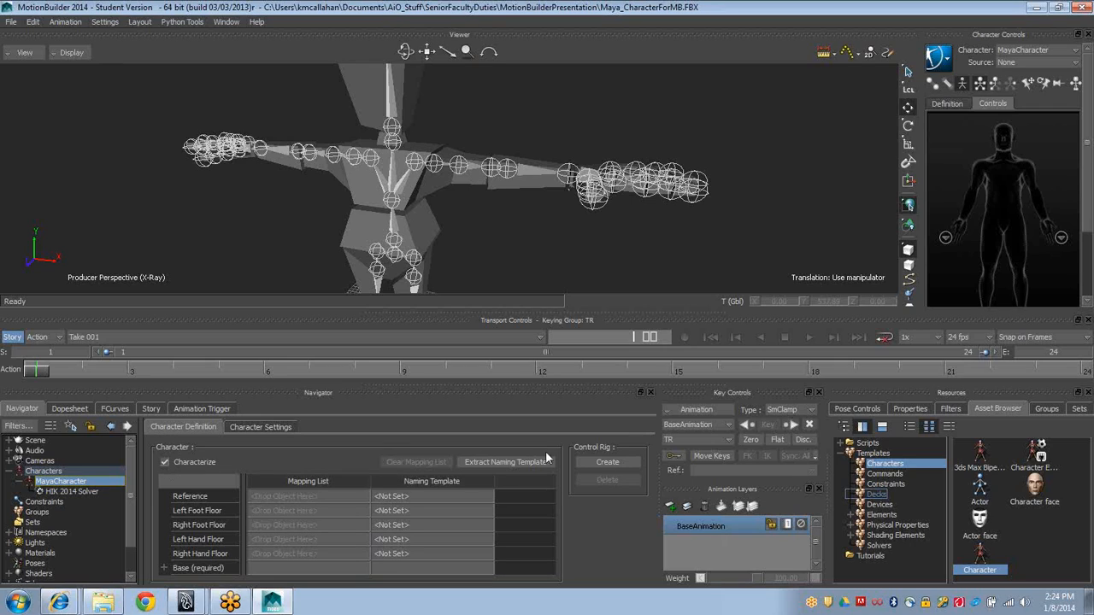
pyautogui.click(605, 463)
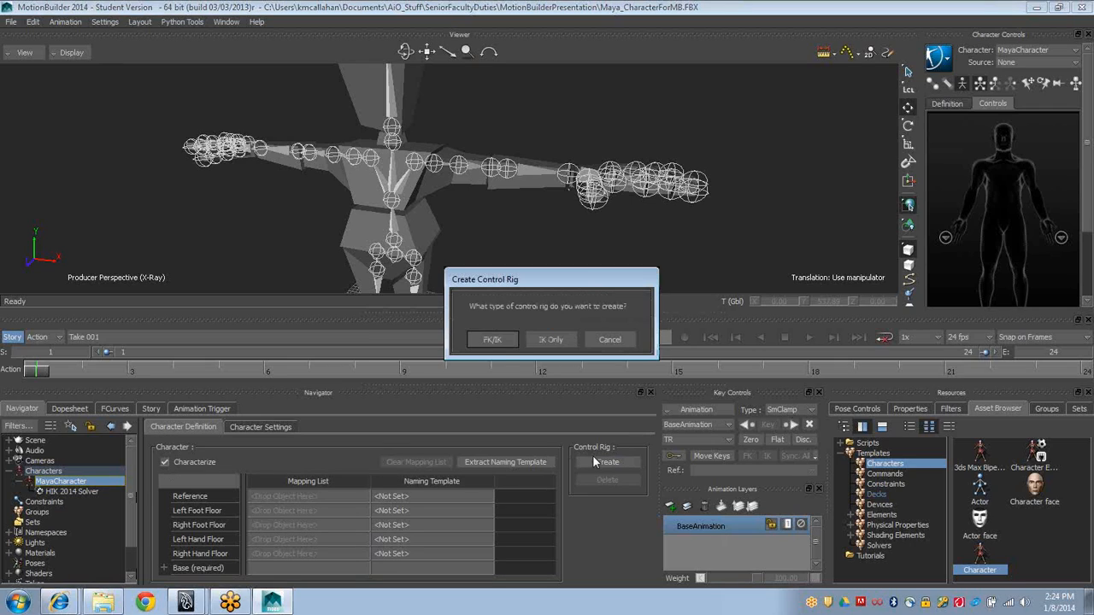
pyautogui.click(492, 340)
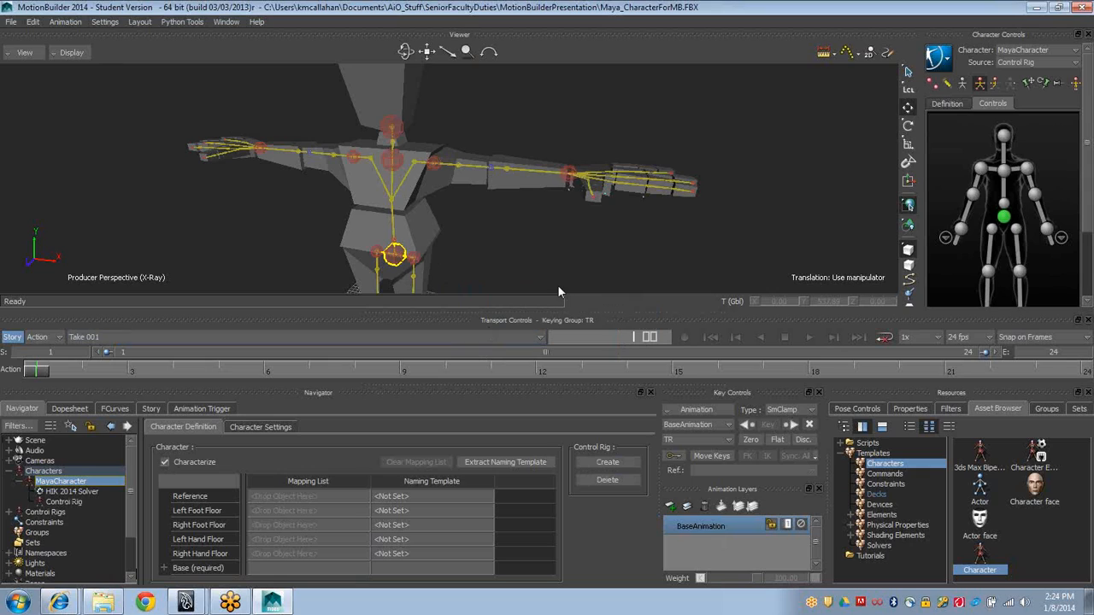
pyautogui.scroll(-5, 355, 186)
pyautogui.keyDown('alt'); pyautogui.moveTo(356, 186); pyautogui.dragTo(365, 203); pyautogui.keyUp('alt')
pyautogui.scroll(3, 366, 205)
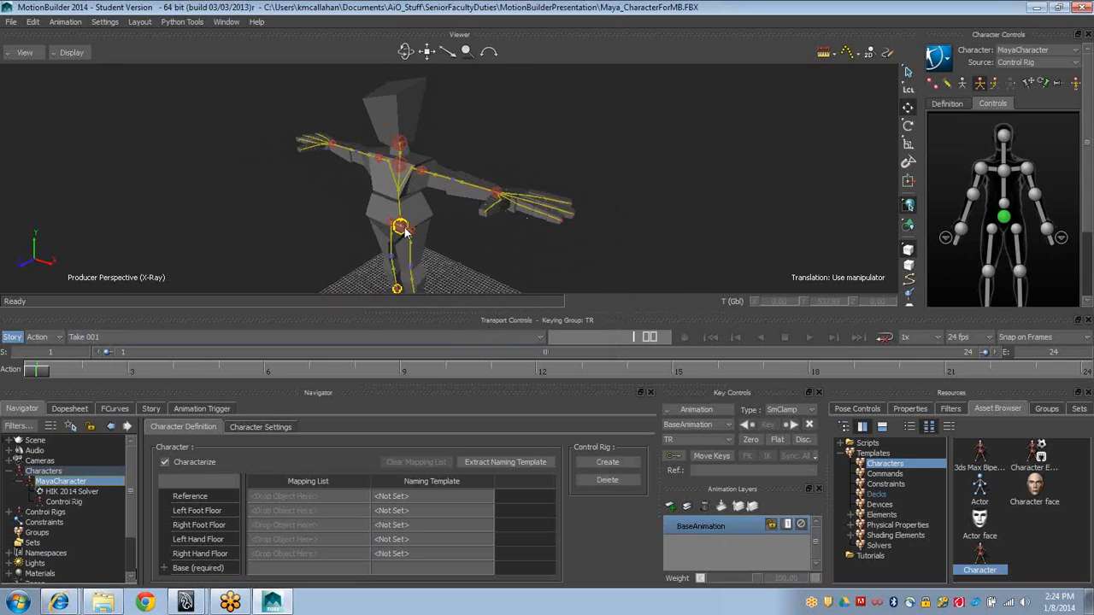
# Select the control rig's hips effector, examine the rig around it, and clear the selection
pyautogui.click(402, 228)
pyautogui.scroll(-3, 433, 249)
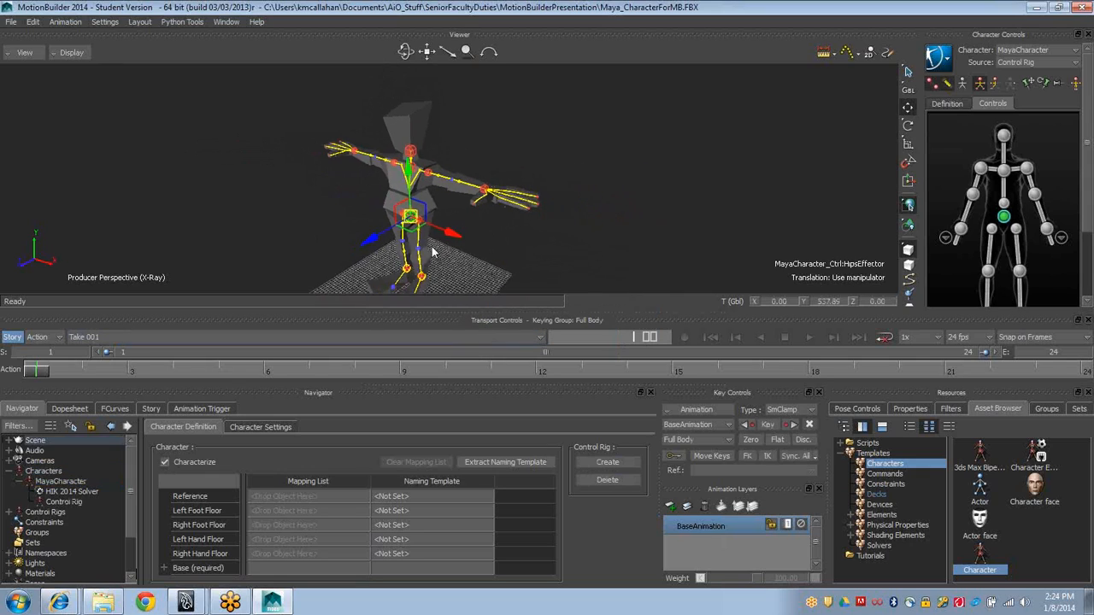
pyautogui.click(1017, 10)
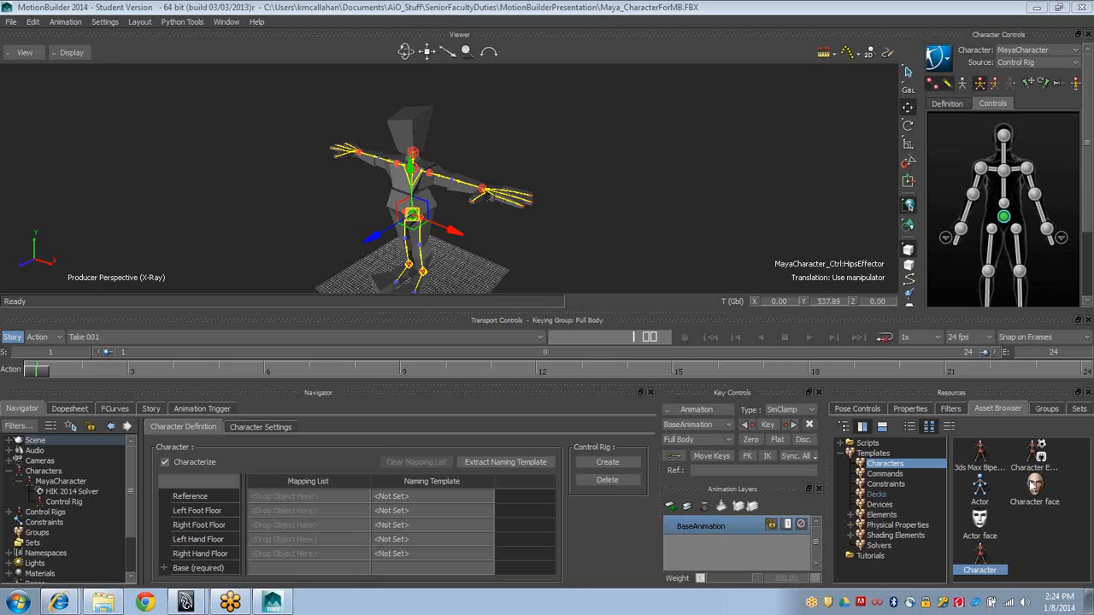
pyautogui.click(1003, 217)
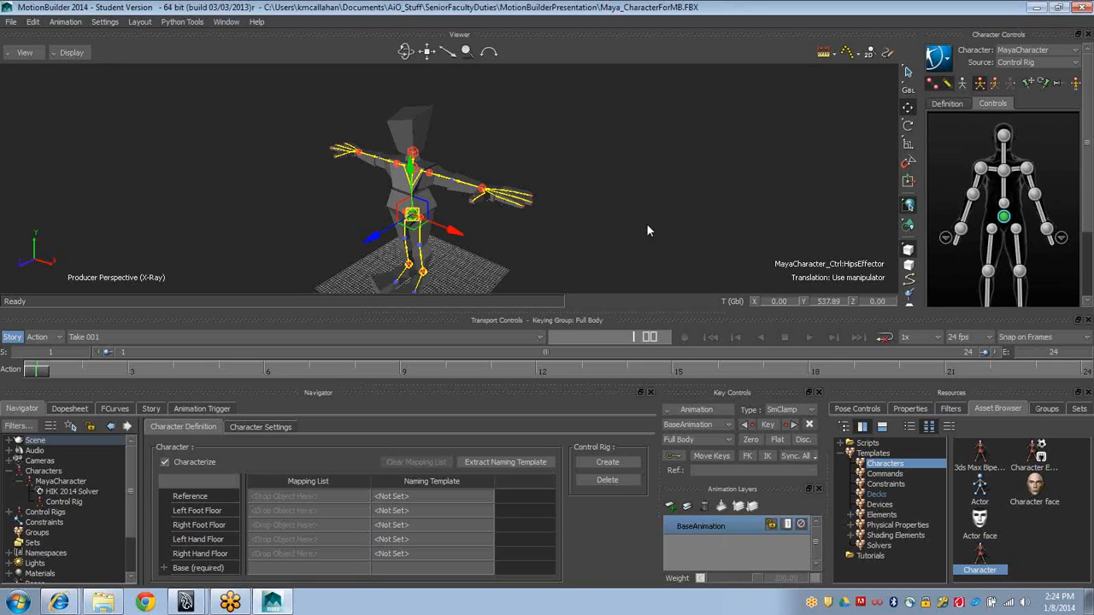
pyautogui.scroll(5, 575, 186)
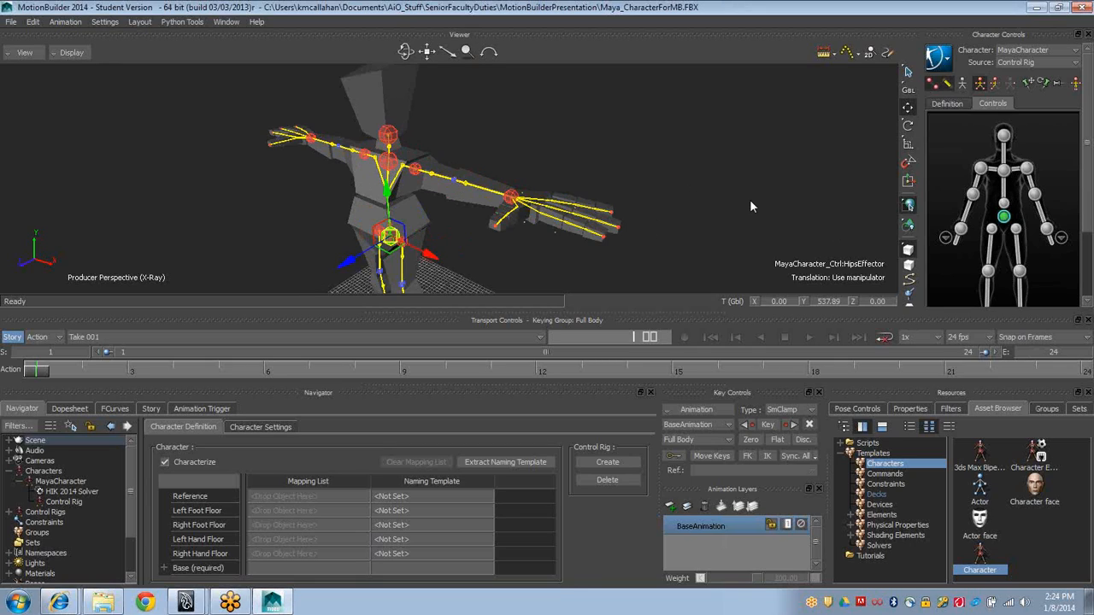
pyautogui.scroll(-5, 750, 201)
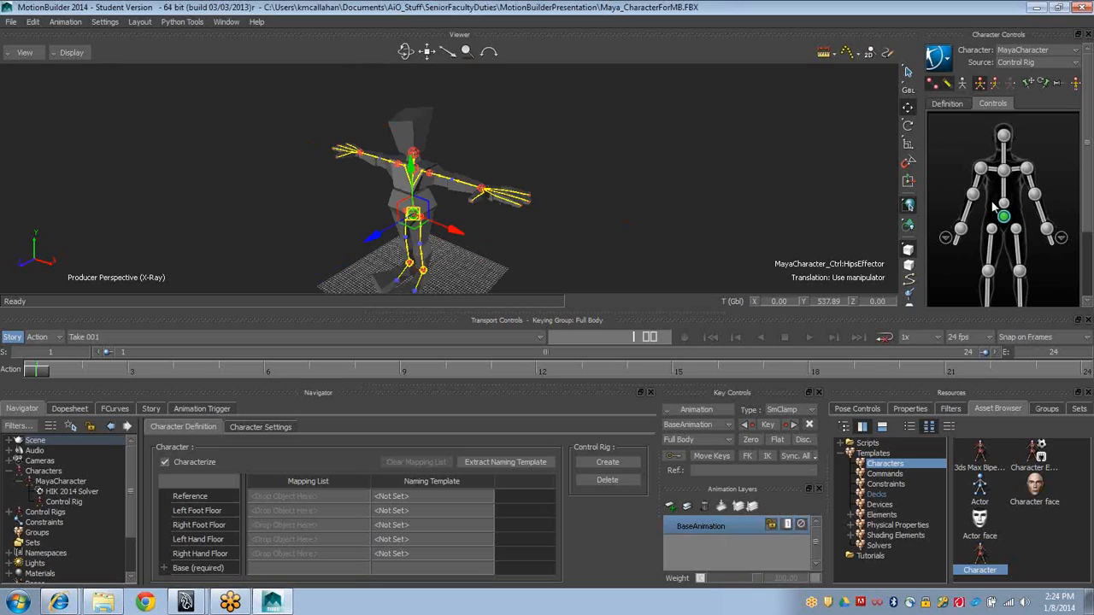
pyautogui.click(994, 207)
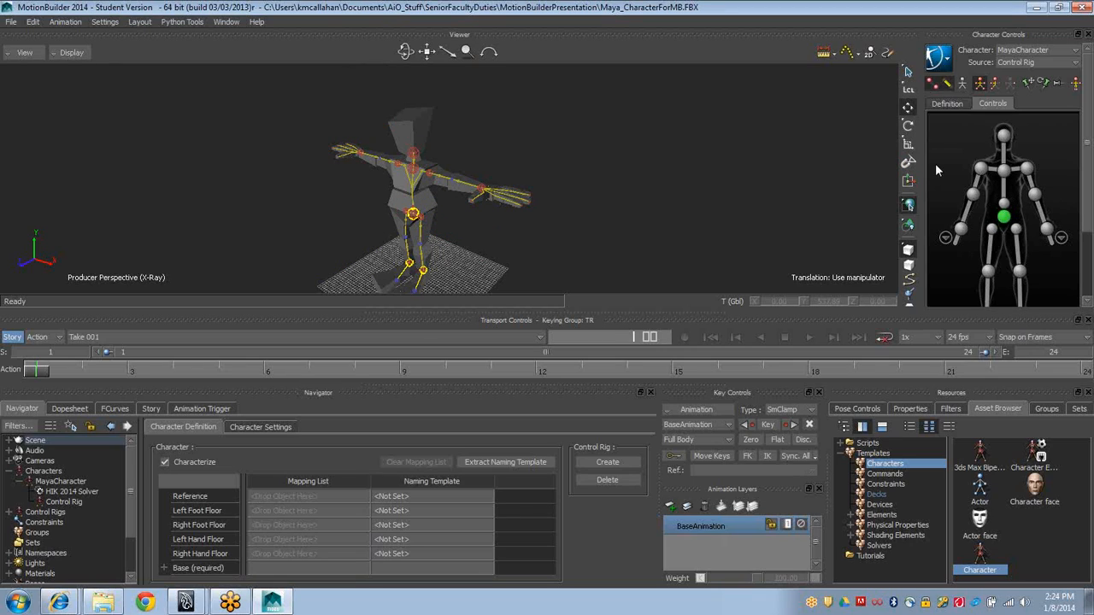
# Select the left wrist effector and move it slightly down and forward, to about X 511, Y 855, Z -2
pyautogui.click(986, 163)
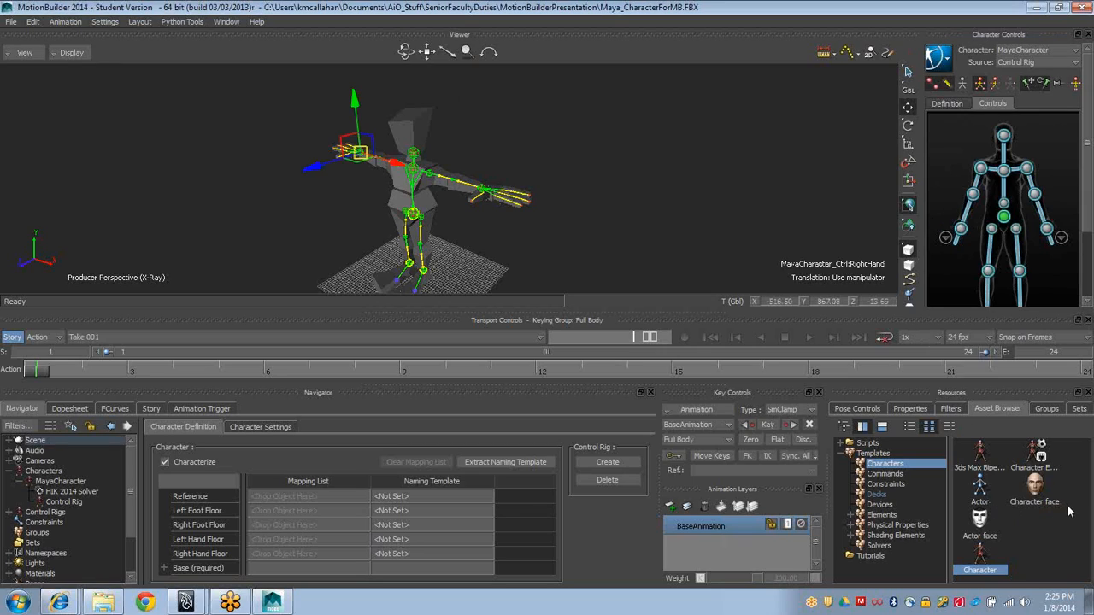
pyautogui.click(1046, 230)
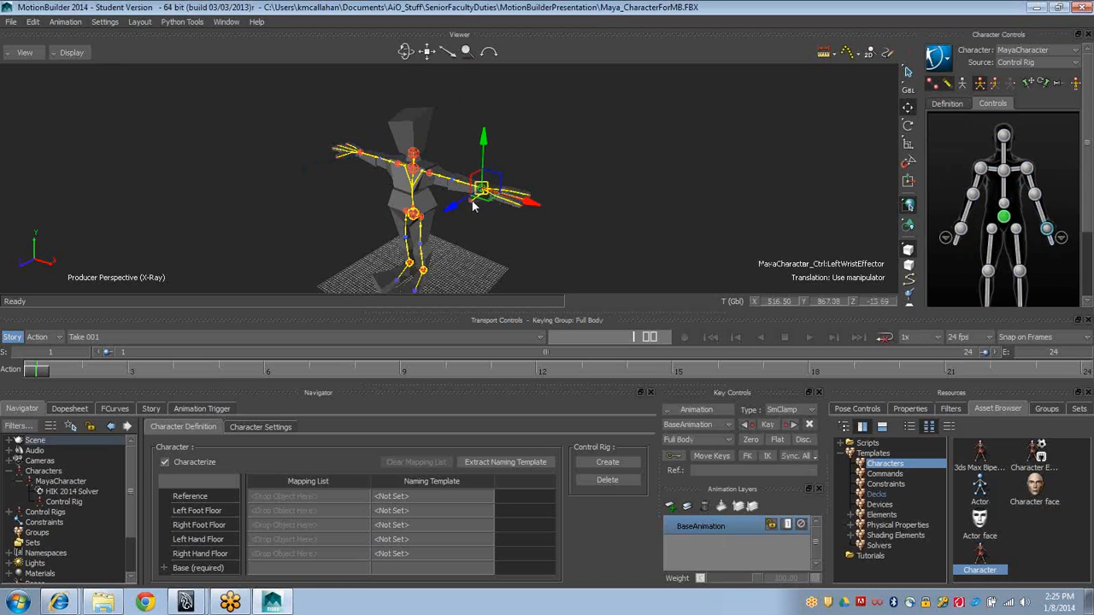
pyautogui.moveTo(482, 189)
pyautogui.mouseDown()
pyautogui.moveTo(475, 211)
pyautogui.moveTo(481, 199)
pyautogui.mouseUp()
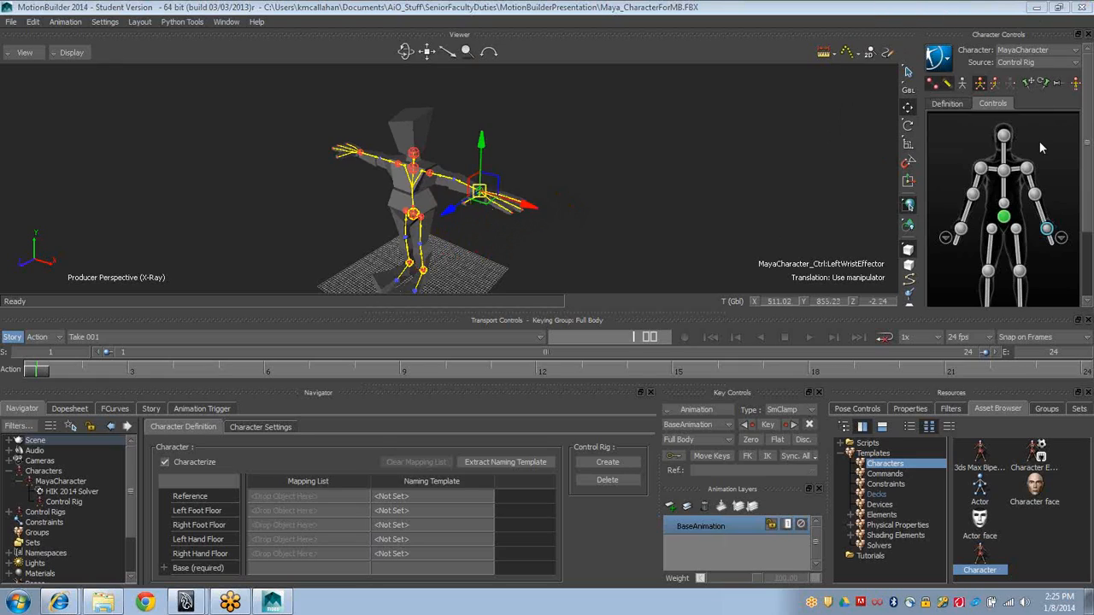
pyautogui.click(908, 88)
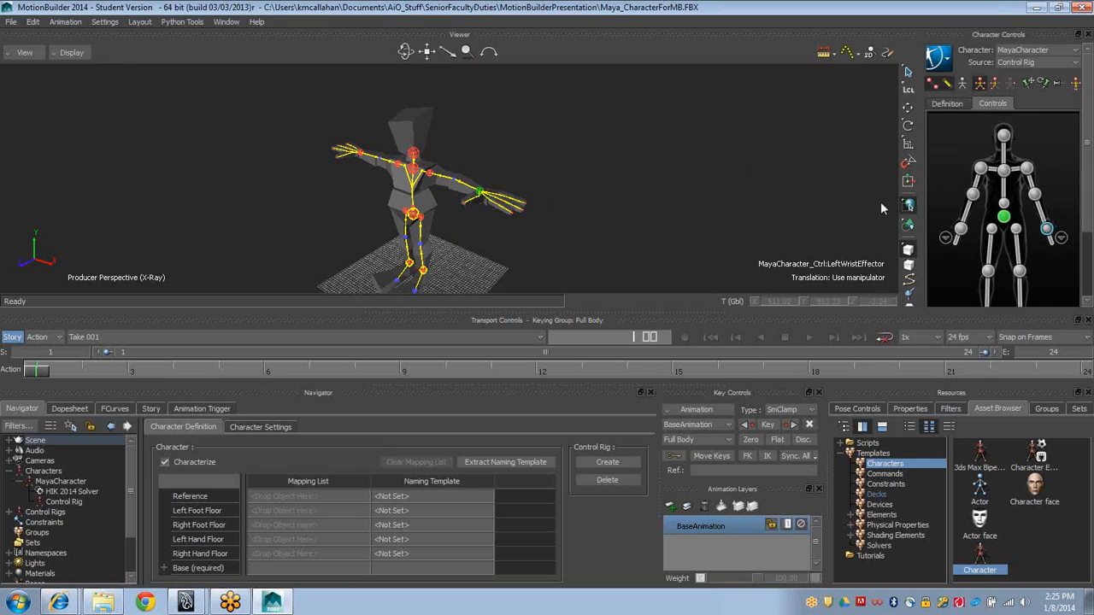
pyautogui.keyDown('alt'); pyautogui.moveTo(464, 177); pyautogui.dragTo(559, 182, button='right'); pyautogui.keyUp('alt')
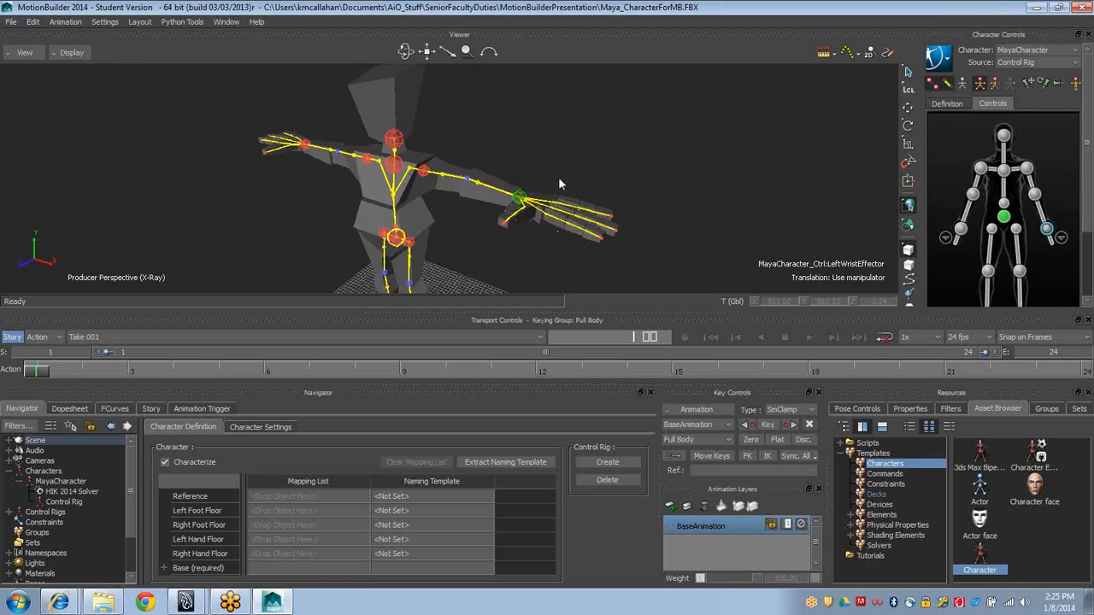
pyautogui.press('w')
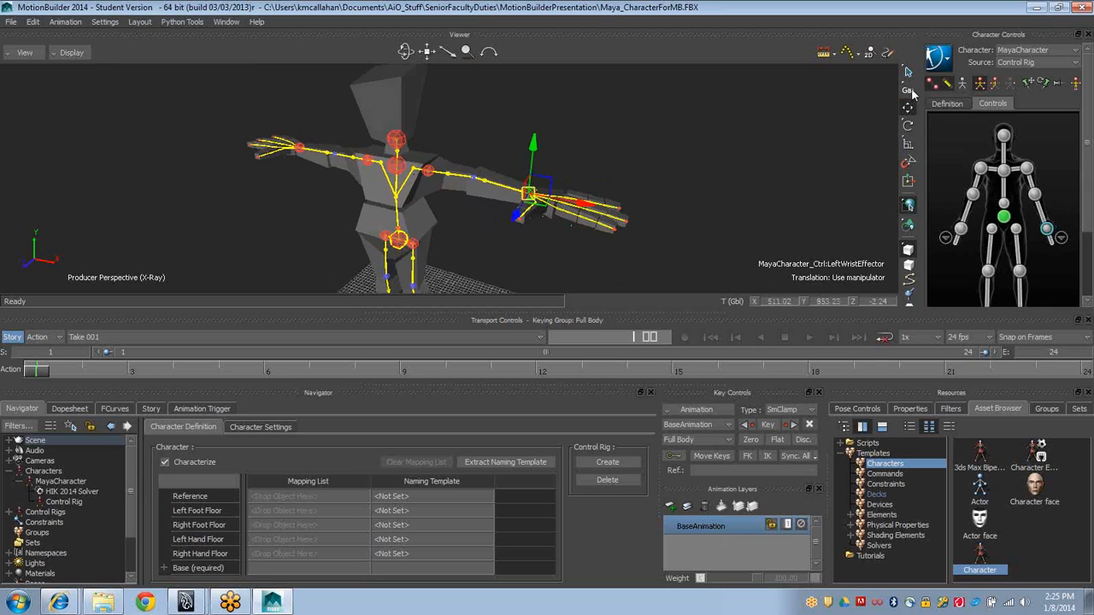
# Try raising the left wrist effector along the global axes to about Y 931, Z 4
pyautogui.keyDown('alt'); pyautogui.moveTo(89, 239); pyautogui.dragTo(427, 186); pyautogui.keyUp('alt')
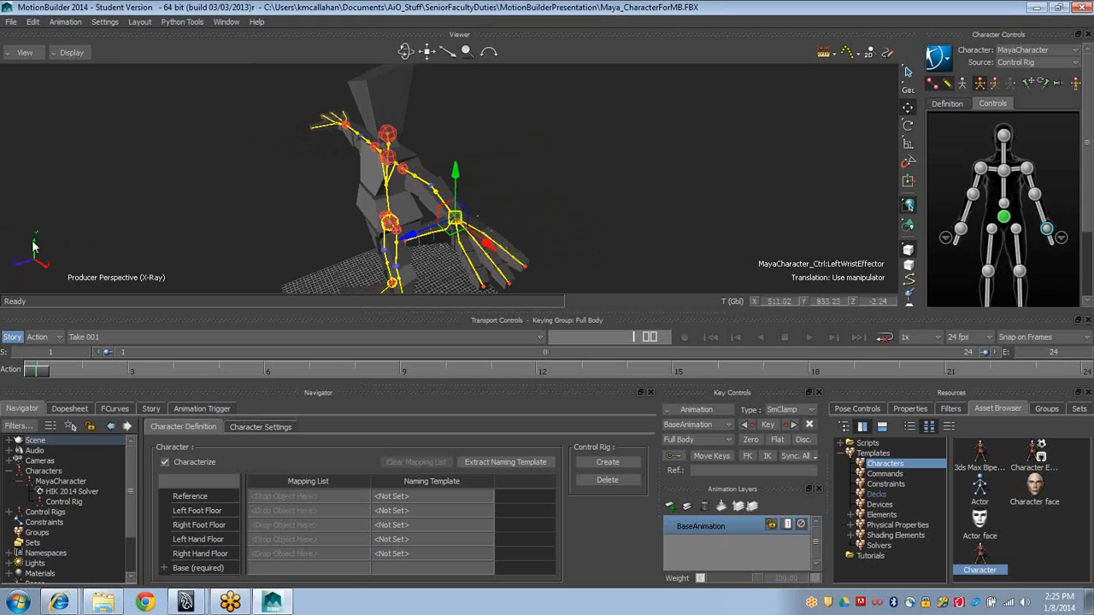
pyautogui.moveTo(455, 174); pyautogui.dragTo(465, 152)
pyautogui.moveTo(409, 213)
pyautogui.mouseDown()
pyautogui.moveTo(365, 226)
pyautogui.moveTo(413, 216)
pyautogui.mouseUp()
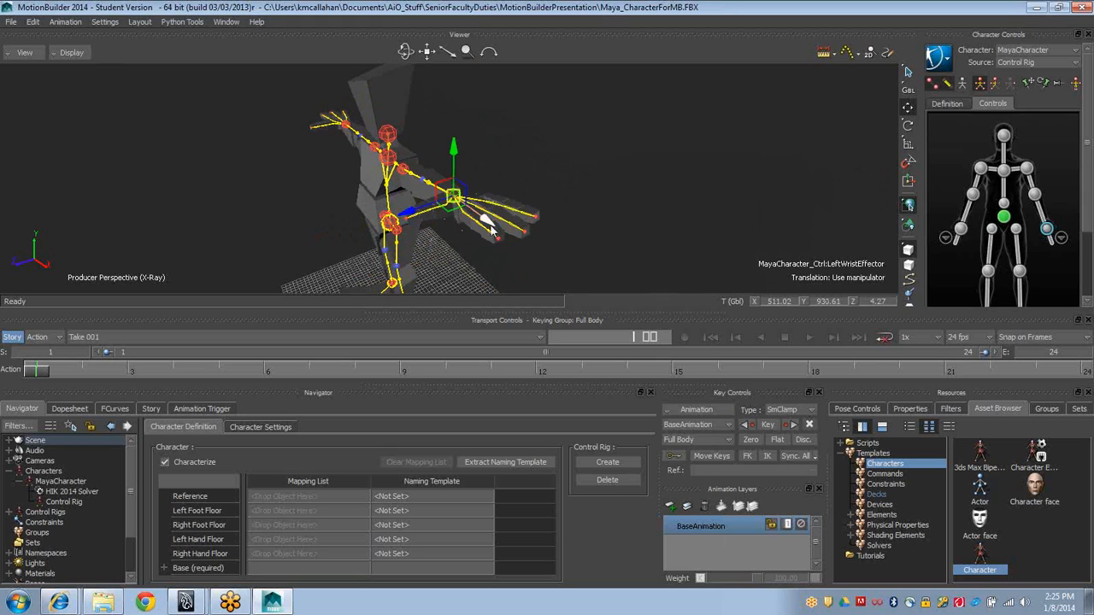
pyautogui.moveTo(494, 227)
pyautogui.mouseDown()
pyautogui.moveTo(444, 205)
pyautogui.moveTo(494, 227)
pyautogui.mouseUp()
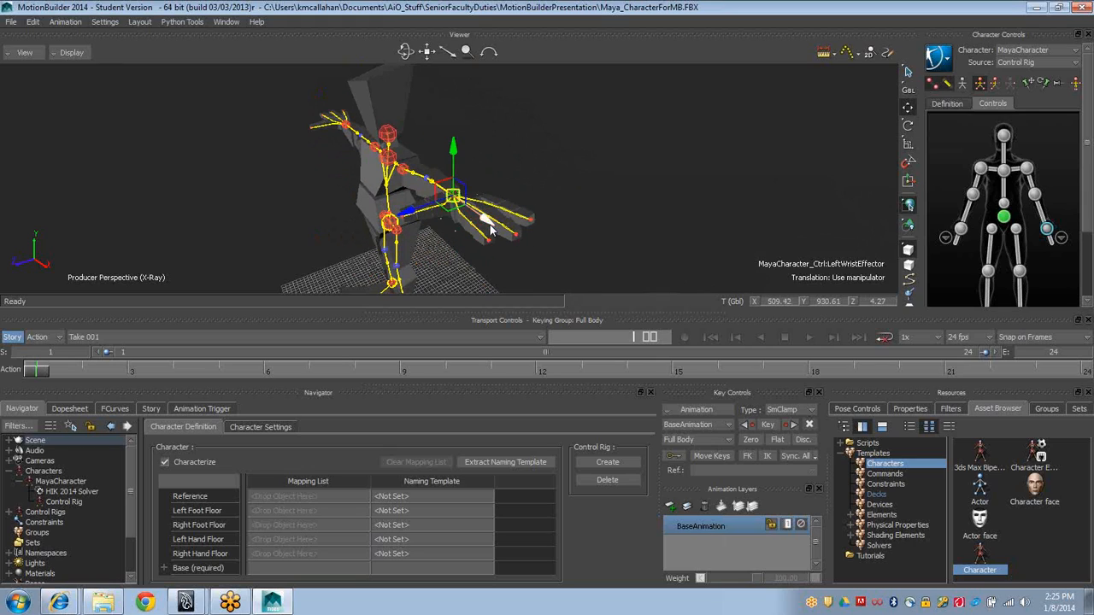
pyautogui.hotkey('ctrl', 'z')
pyautogui.hotkey('ctrl', 'x')
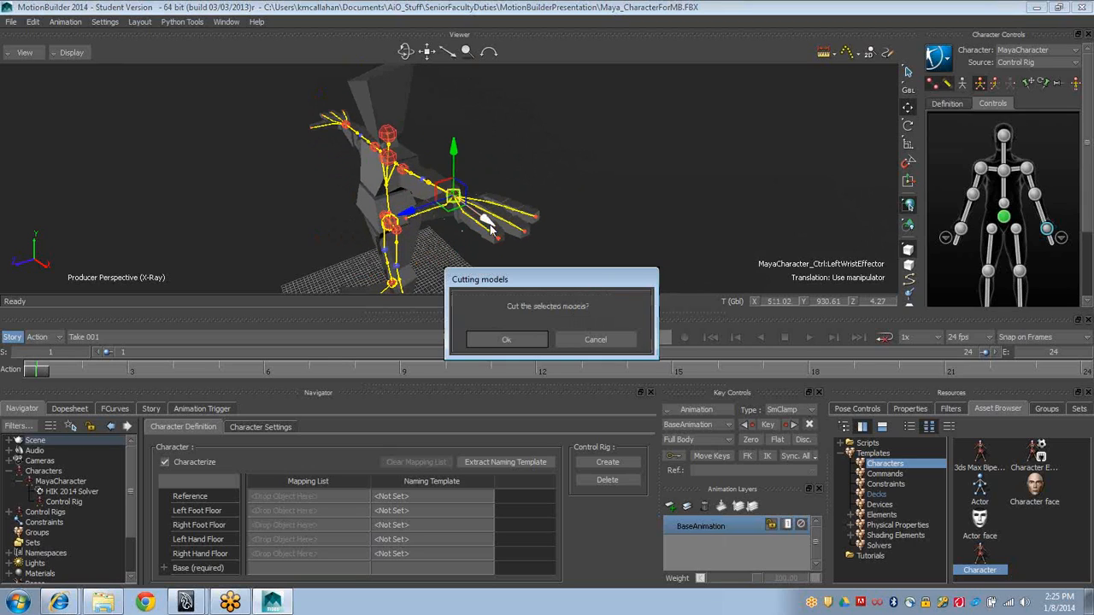
pyautogui.click(596, 340)
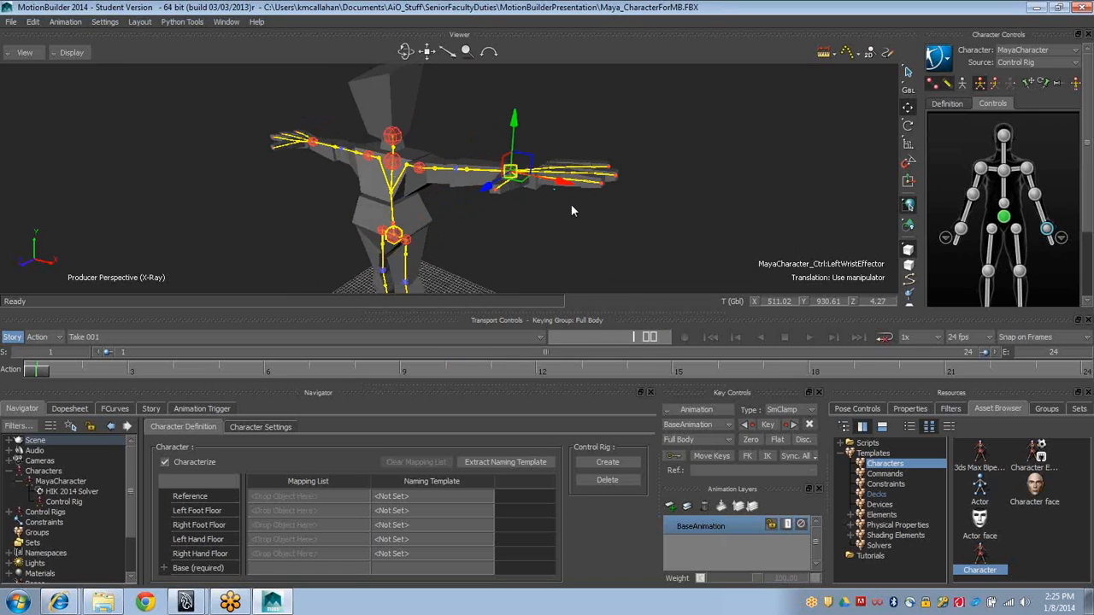
# Undo the moves made to the left wrist effector
pyautogui.hotkey('ctrl', 'z')
pyautogui.hotkey('ctrl', 'z')
pyautogui.hotkey('ctrl', 'z')
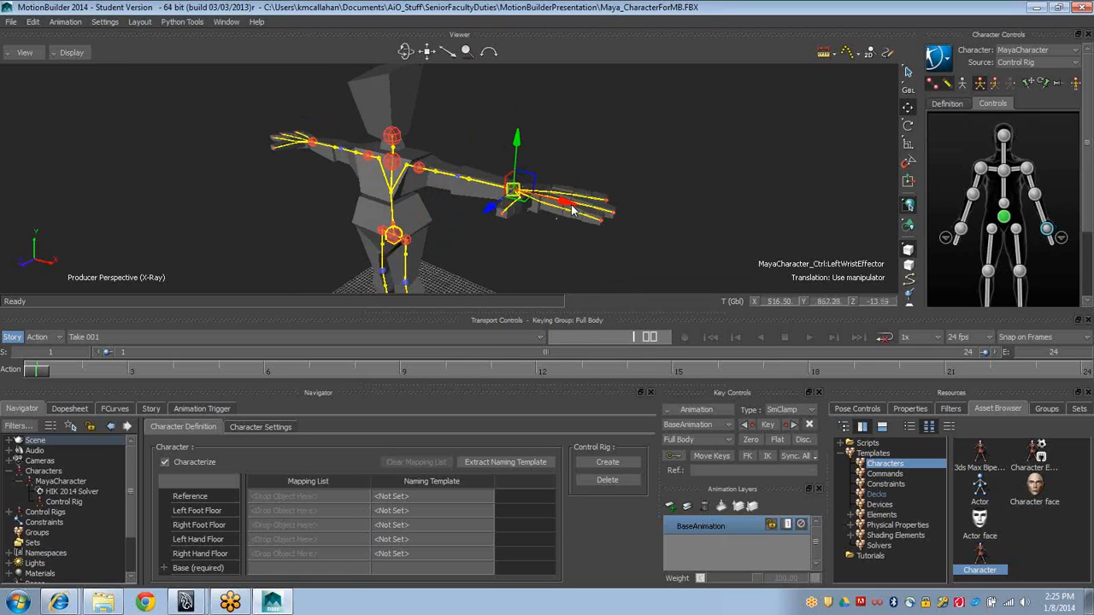
# Switch the manipulator reference mode to Local and check the left wrist effector's rotation and translation axes
pyautogui.click(907, 89)
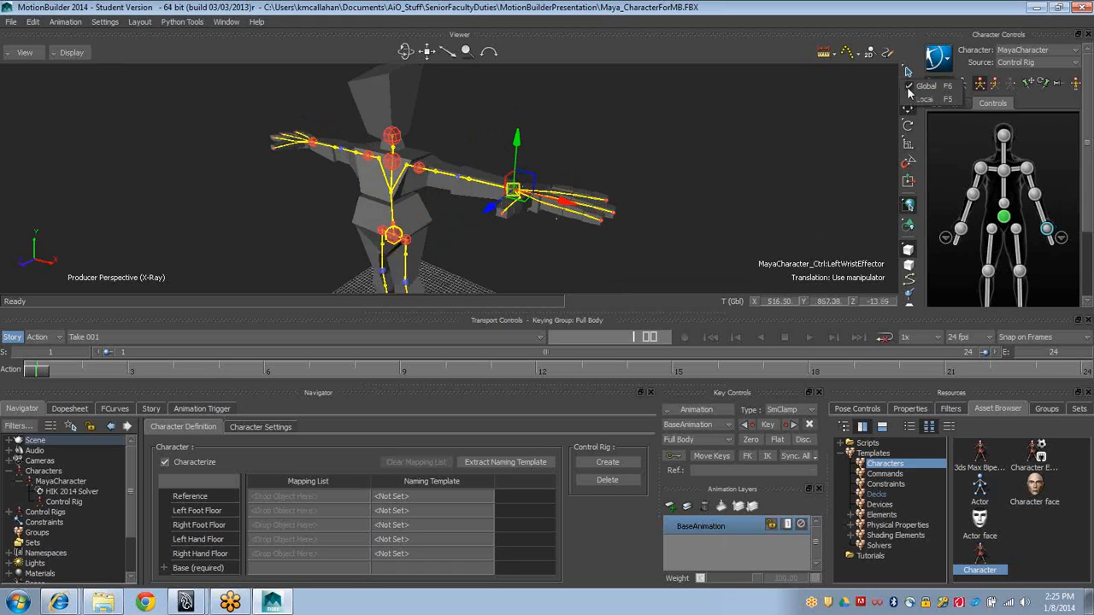
pyautogui.click(923, 101)
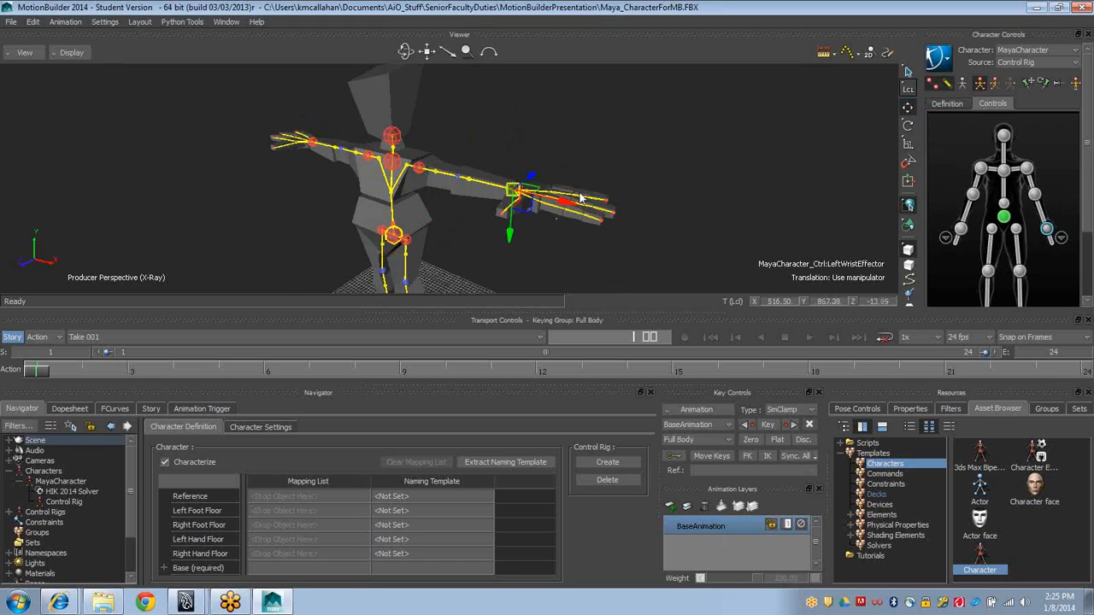
pyautogui.keyDown('alt'); pyautogui.moveTo(578, 195); pyautogui.dragTo(496, 211); pyautogui.keyUp('alt')
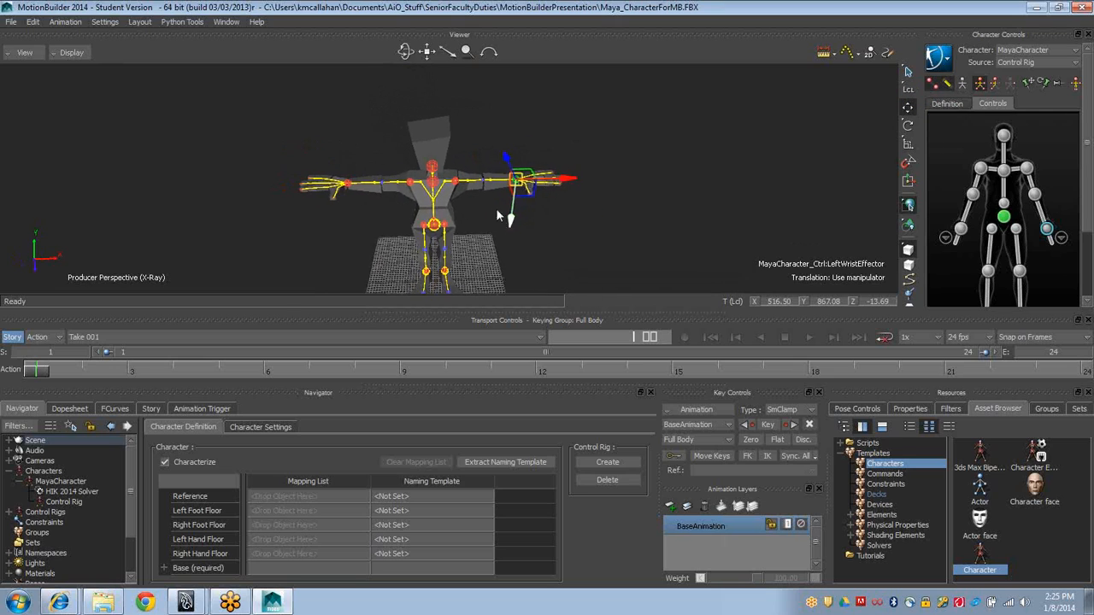
pyautogui.keyDown('alt'); pyautogui.moveTo(497, 211); pyautogui.dragTo(612, 224, button='right'); pyautogui.keyUp('alt')
pyautogui.press('r')
pyautogui.keyDown('alt'); pyautogui.moveTo(664, 224); pyautogui.dragTo(541, 171); pyautogui.keyUp('alt')
pyautogui.keyDown('alt'); pyautogui.moveTo(541, 172); pyautogui.dragTo(453, 154, button='right'); pyautogui.keyUp('alt')
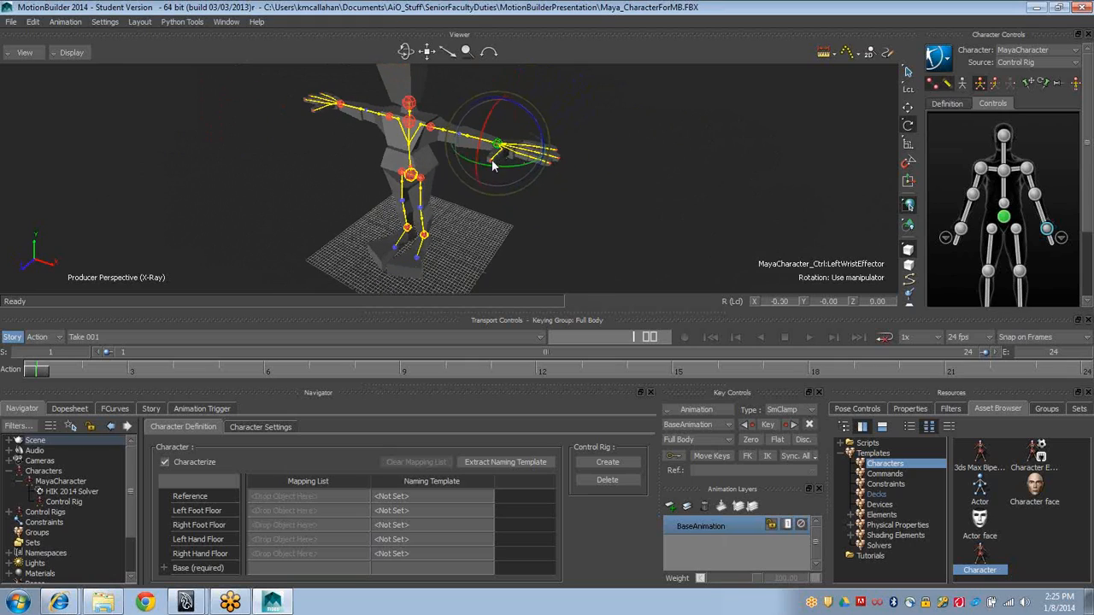
pyautogui.press('t')
pyautogui.keyDown('alt'); pyautogui.moveTo(581, 185); pyautogui.dragTo(556, 184); pyautogui.keyUp('alt')
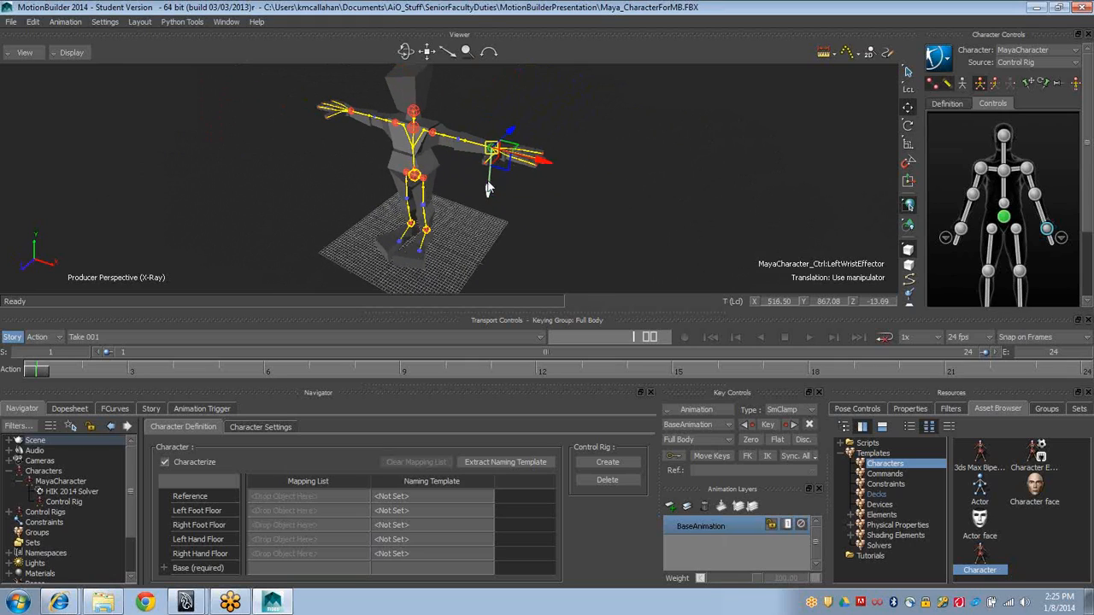
# Try moving the left wrist effector along its local axes to about X 359, Y 611, Z 85
pyautogui.moveTo(496, 157); pyautogui.dragTo(470, 203)
pyautogui.moveTo(468, 164); pyautogui.dragTo(454, 188)
pyautogui.scroll(5, 607, 172)
pyautogui.scroll(-3, 608, 172)
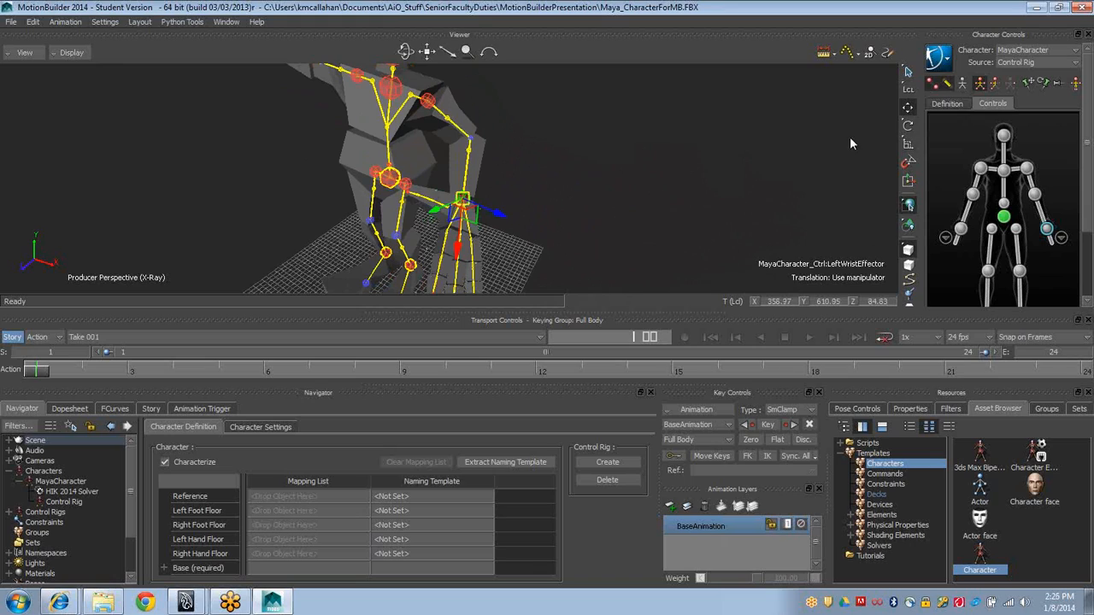
# Switch the manipulator reference mode to Global and check the left elbow effector's translation and rotation axes
pyautogui.click(905, 91)
pyautogui.click(910, 89)
pyautogui.scroll(-1, 418, 114)
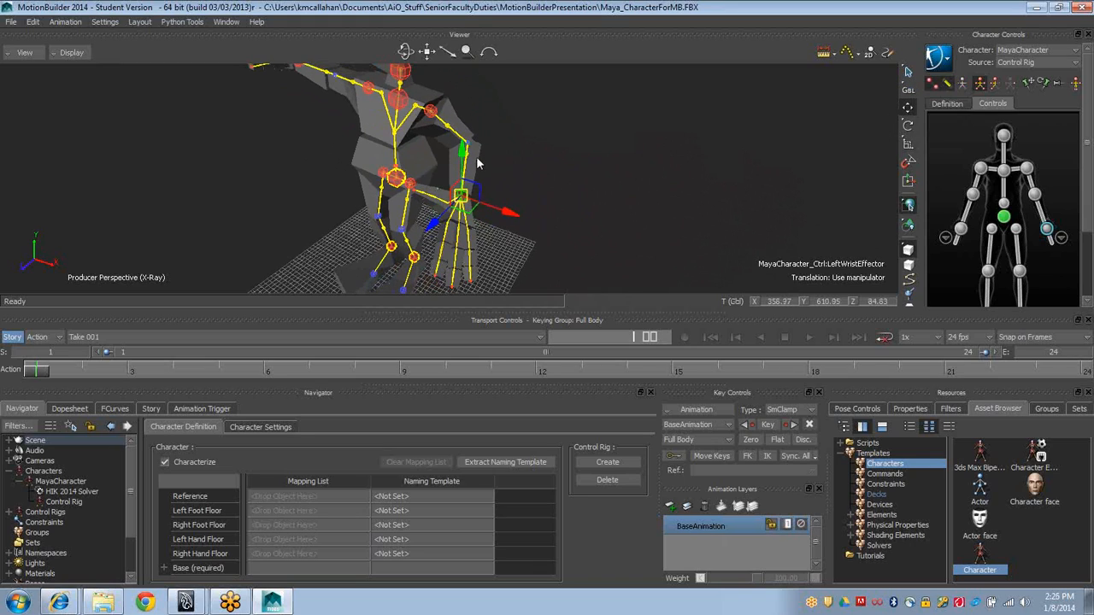
pyautogui.click(1034, 195)
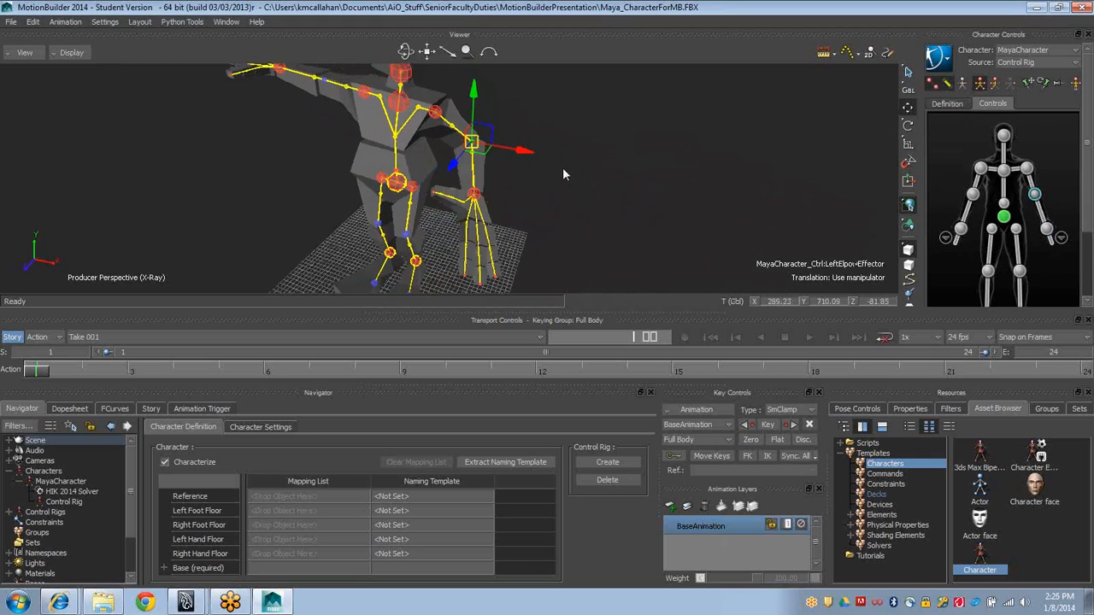
pyautogui.press('e')
pyautogui.moveTo(568, 174)
pyautogui.keyDown('ctrl'); pyautogui.keyDown('shift'); pyautogui.mouseDown()
pyautogui.moveTo(513, 174)
pyautogui.moveTo(552, 174)
pyautogui.mouseUp(); pyautogui.keyUp('shift'); pyautogui.keyUp('ctrl')
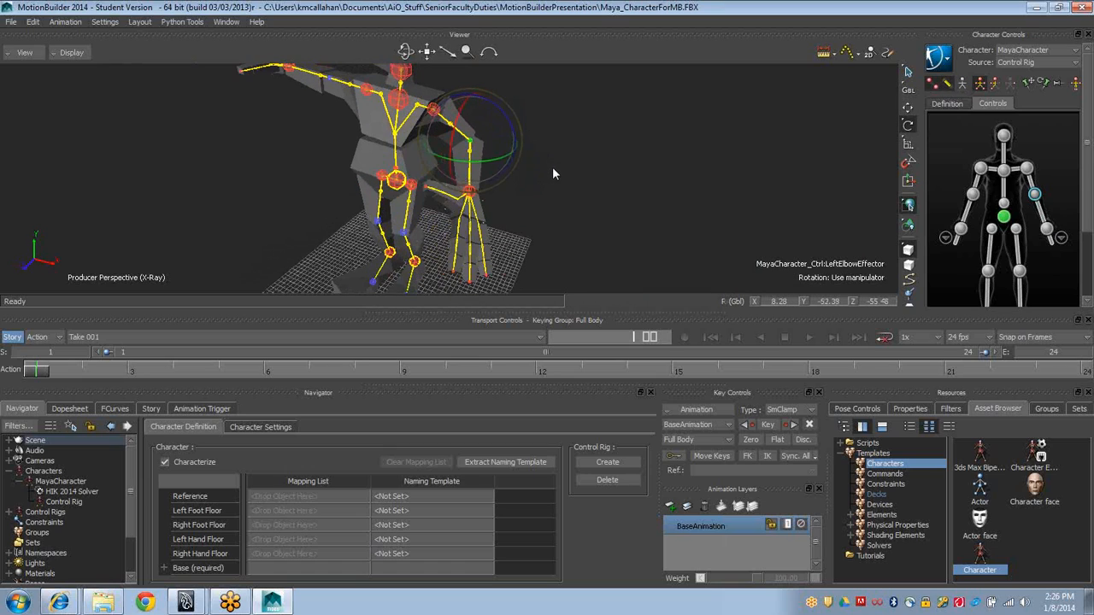
pyautogui.click(908, 89)
pyautogui.click(904, 53)
pyautogui.keyDown('ctrl'); pyautogui.keyDown('shift'); pyautogui.moveTo(436, 142); pyautogui.dragTo(507, 154); pyautogui.keyUp('shift'); pyautogui.keyUp('ctrl')
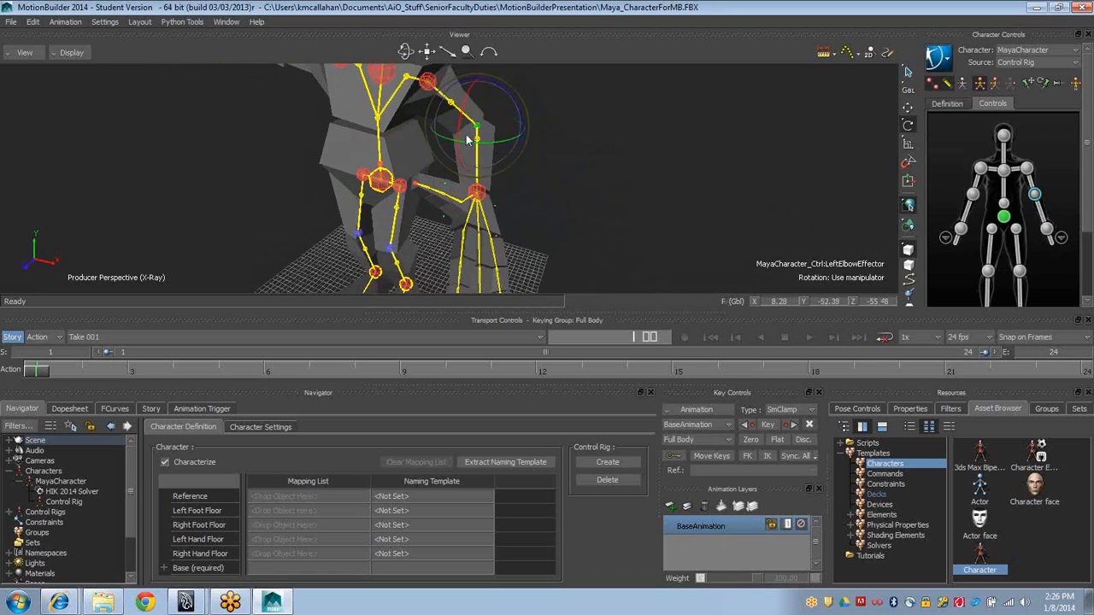
pyautogui.moveTo(463, 123); pyautogui.dragTo(492, 158)
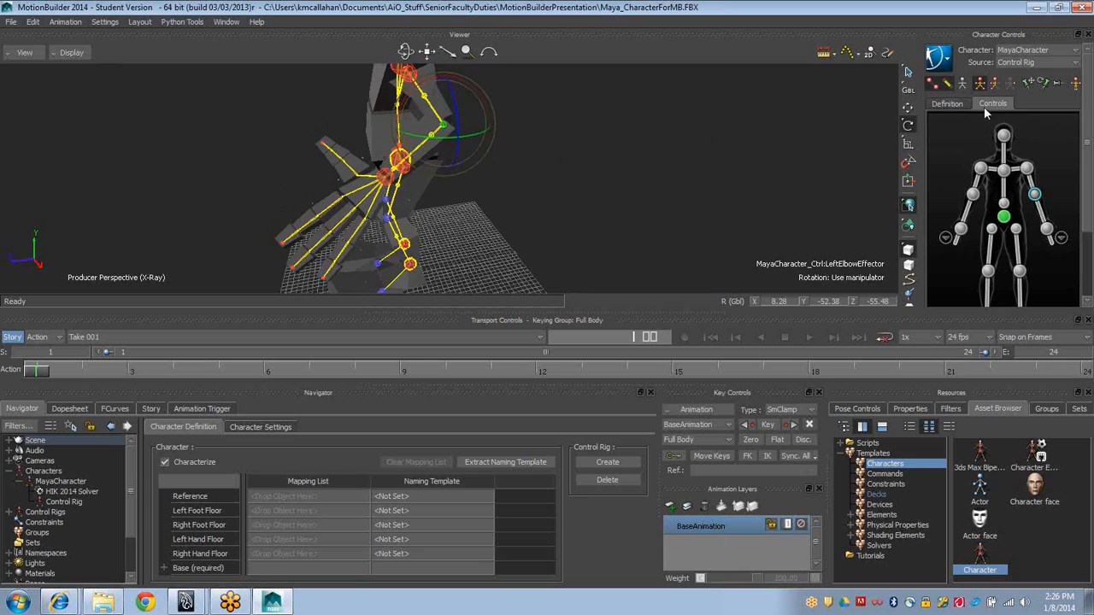
# Switch the manipulator reference mode to Local and try rotating the left elbow effector about its local axes
pyautogui.click(908, 89)
pyautogui.moveTo(589, 132)
pyautogui.keyDown('ctrl'); pyautogui.keyDown('shift'); pyautogui.mouseDown()
pyautogui.moveTo(578, 118)
pyautogui.moveTo(481, 126)
pyautogui.moveTo(588, 136)
pyautogui.mouseUp(); pyautogui.keyUp('shift'); pyautogui.keyUp('ctrl')
pyautogui.moveTo(472, 136)
pyautogui.mouseDown()
pyautogui.moveTo(500, 167)
pyautogui.moveTo(448, 127)
pyautogui.moveTo(462, 137)
pyautogui.moveTo(432, 139)
pyautogui.moveTo(461, 149)
pyautogui.mouseUp()
pyautogui.scroll(-5, 534, 138)
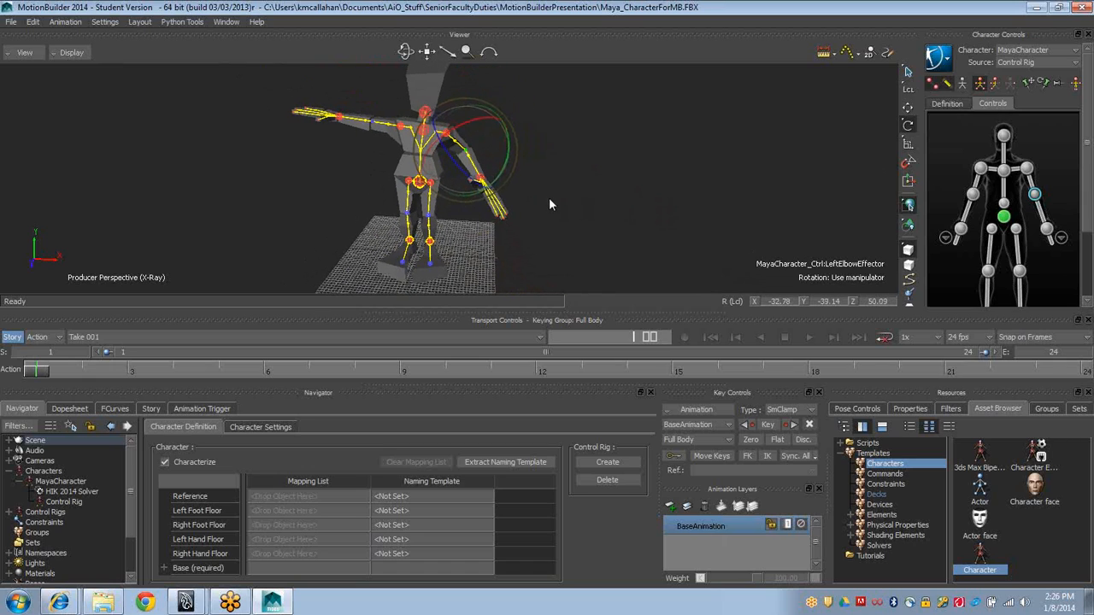
# Undo the changes made to the left arm to return it to its outstretched pose
pyautogui.scroll(1, 591, 195)
pyautogui.hotkey('ctrl', 'z')
pyautogui.hotkey('ctrl', 'z')
pyautogui.hotkey('ctrl', 'z')
pyautogui.hotkey('ctrl', 'z')
pyautogui.hotkey('ctrl', 'z')
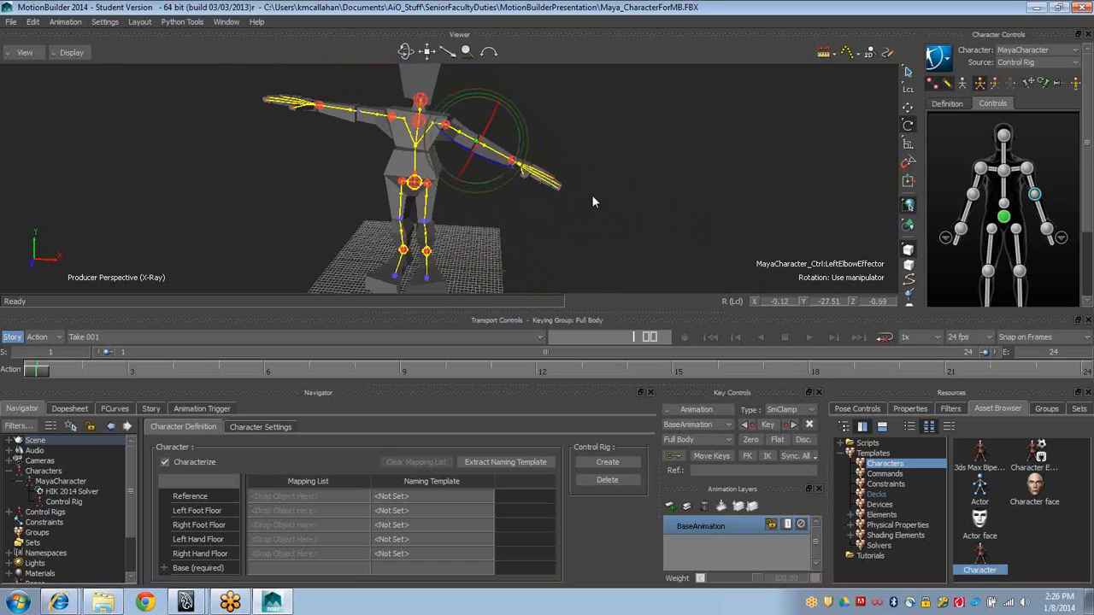
# Select the left wrist effector for translation and set the manipulator reference mode to Global
pyautogui.keyDown('alt'); pyautogui.moveTo(591, 193); pyautogui.dragTo(648, 193); pyautogui.keyUp('alt')
pyautogui.click(1049, 230)
pyautogui.scroll(-3, 416, 162)
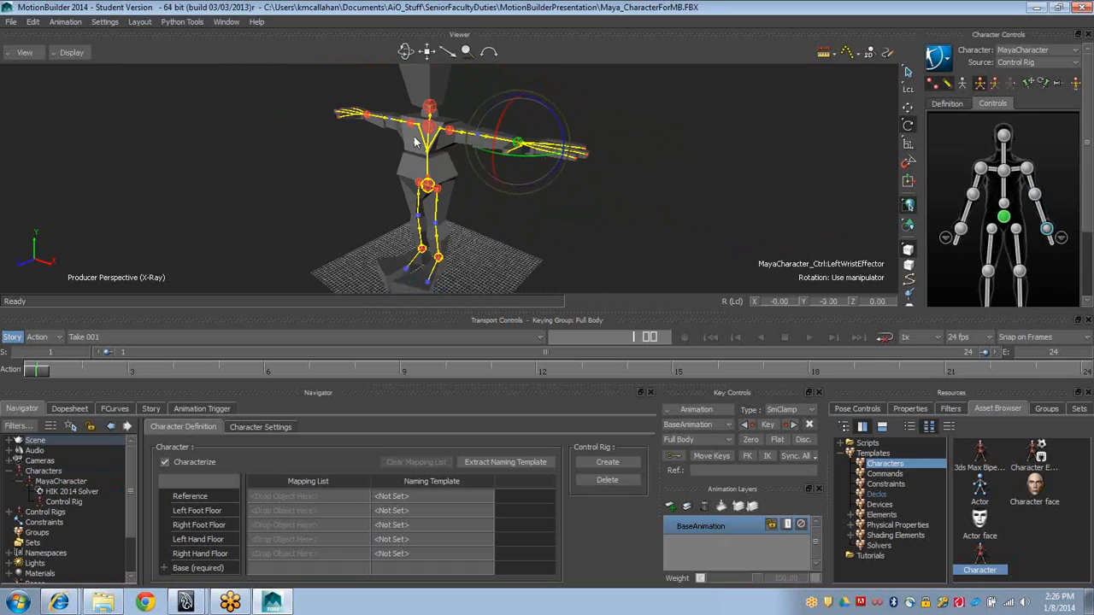
pyautogui.press('t')
pyautogui.scroll(-3, 555, 172)
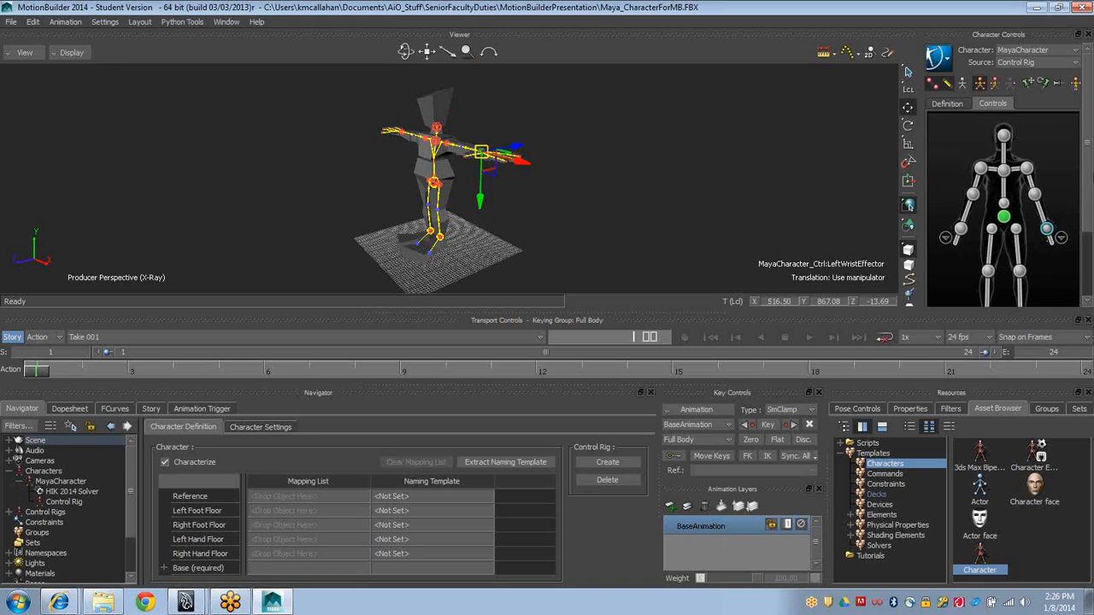
pyautogui.keyDown('ctrl'); pyautogui.keyDown('shift'); pyautogui.moveTo(457, 161); pyautogui.dragTo(538, 199); pyautogui.keyUp('shift'); pyautogui.keyUp('ctrl')
pyautogui.click(909, 92)
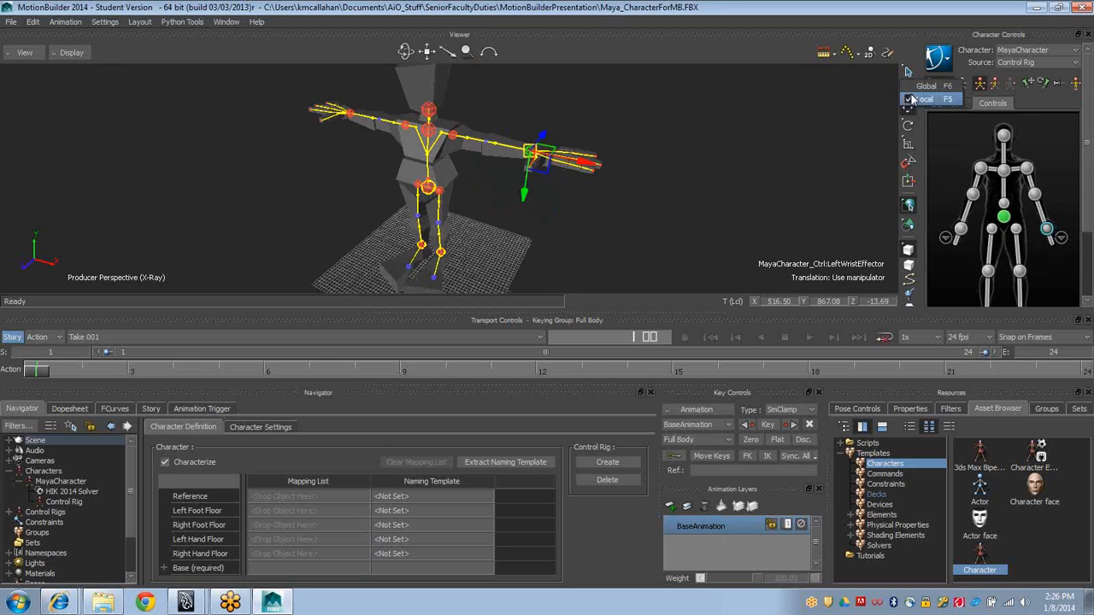
pyautogui.click(918, 88)
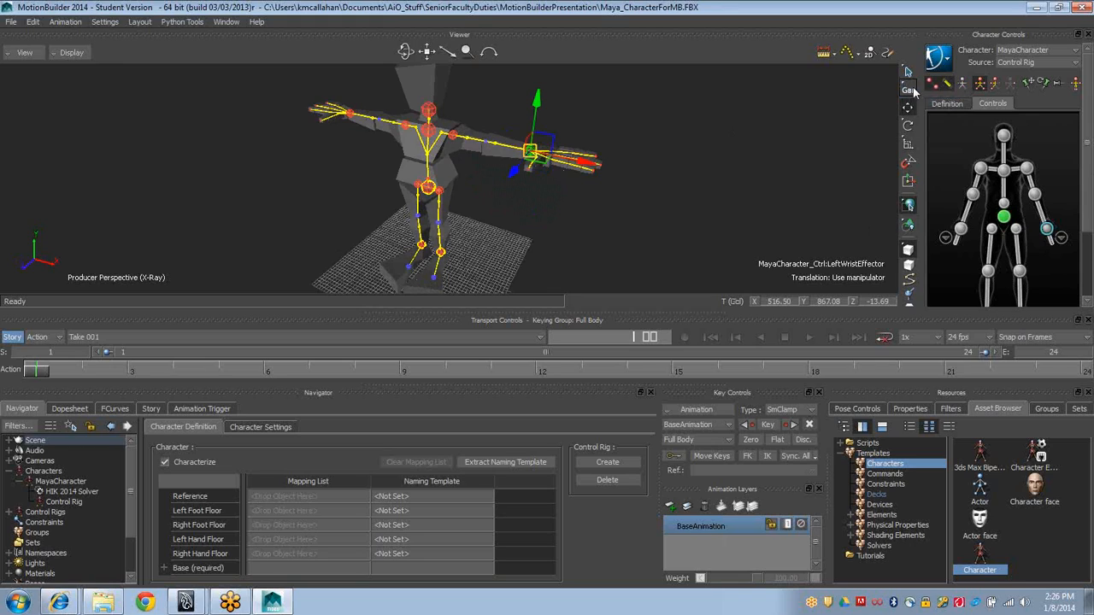
# Move the left wrist effector in front of the body, to about X 339, Y 773, Z 285
pyautogui.keyDown('ctrl'); pyautogui.keyDown('shift'); pyautogui.moveTo(626, 204); pyautogui.dragTo(467, 187); pyautogui.keyUp('shift'); pyautogui.keyUp('ctrl')
pyautogui.click(428, 184)
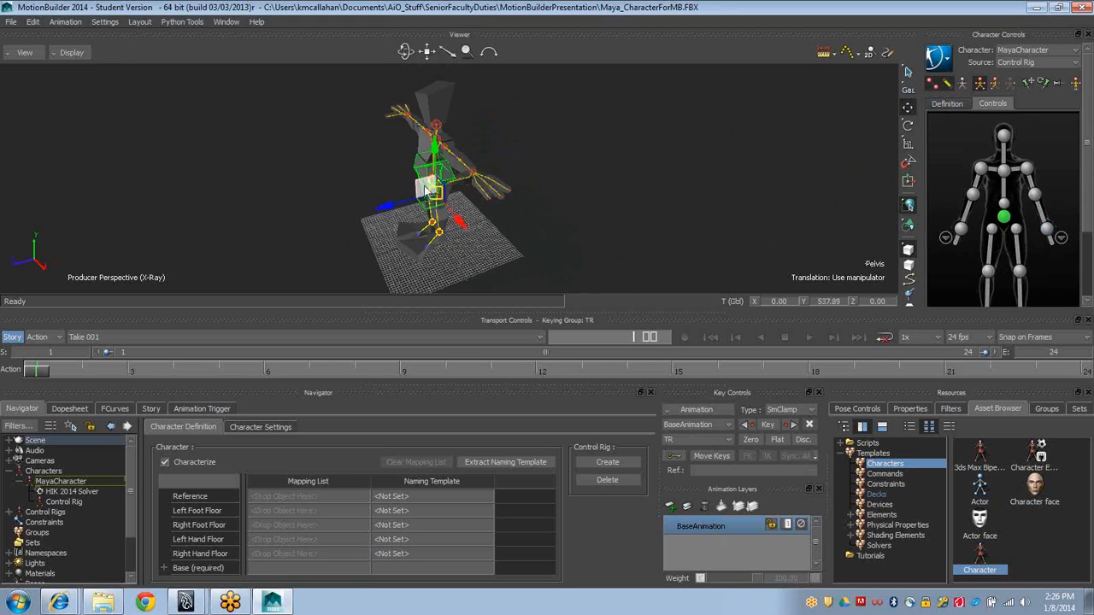
pyautogui.click(470, 175)
pyautogui.moveTo(425, 190); pyautogui.dragTo(464, 161)
pyautogui.click(465, 168)
# Rotate the left wrist effector to about X -92, Y -11, Z 98 so the hand points upward
pyautogui.press('e')
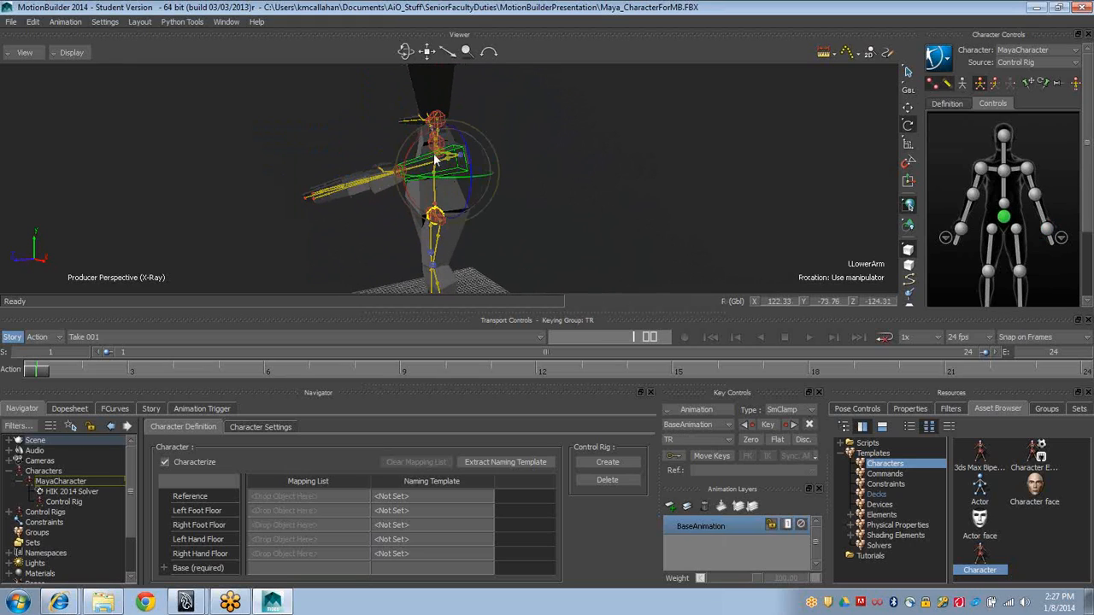
pyautogui.click(1047, 230)
pyautogui.moveTo(389, 135); pyautogui.dragTo(678, 178)
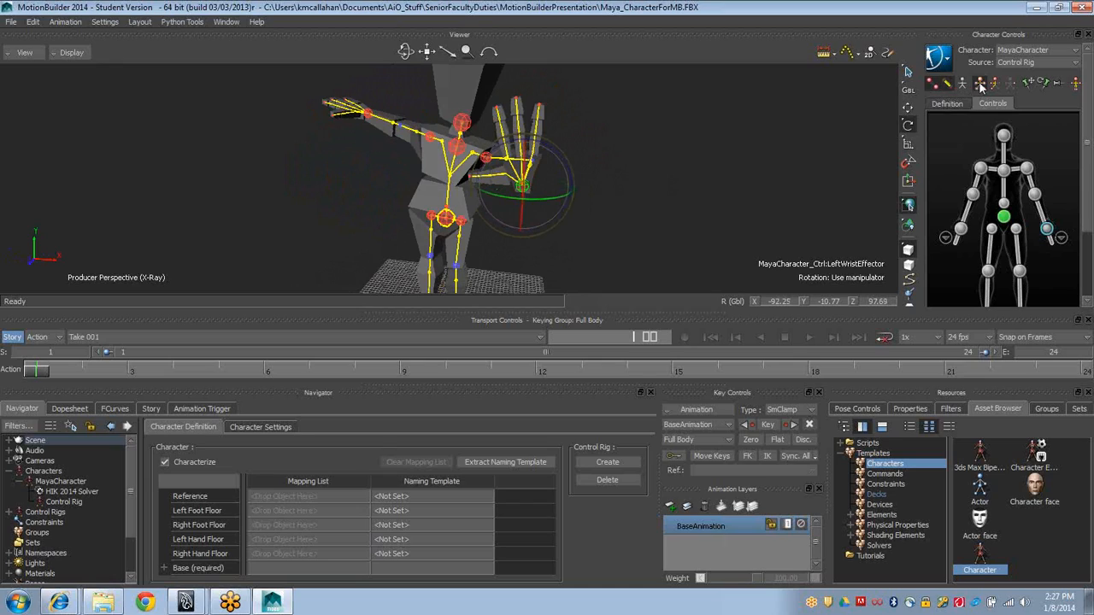
# Pin the left wrist effector's translation and rotation and test it by moving the hips effector to about X 24, Y 530, Z -74
pyautogui.click(1028, 83)
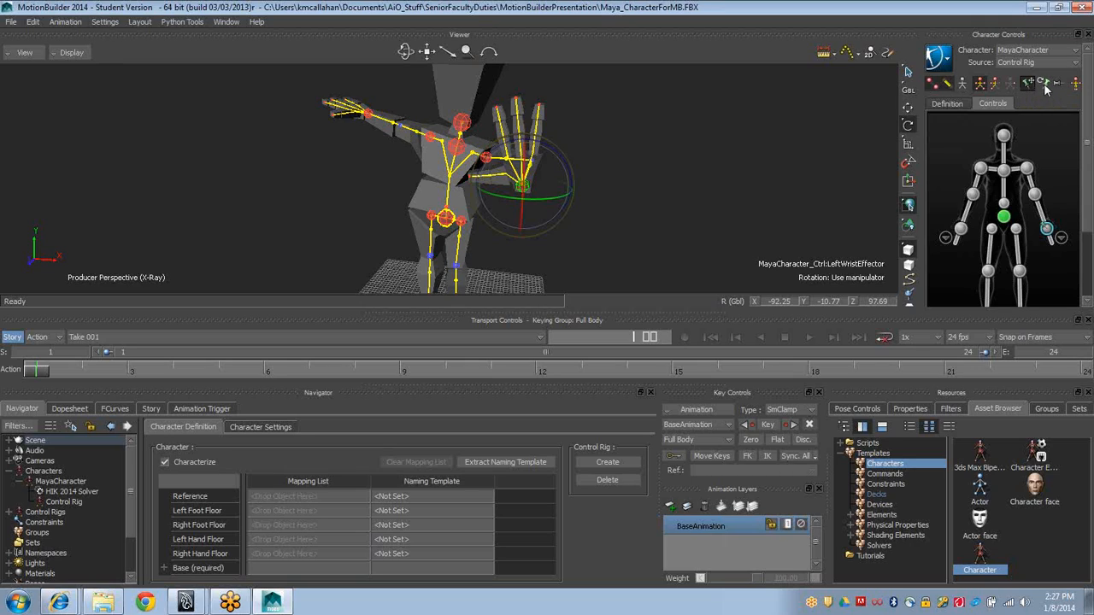
pyautogui.click(1045, 84)
pyautogui.keyDown('alt'); pyautogui.moveTo(774, 181); pyautogui.dragTo(588, 181); pyautogui.keyUp('alt')
pyautogui.click(1000, 219)
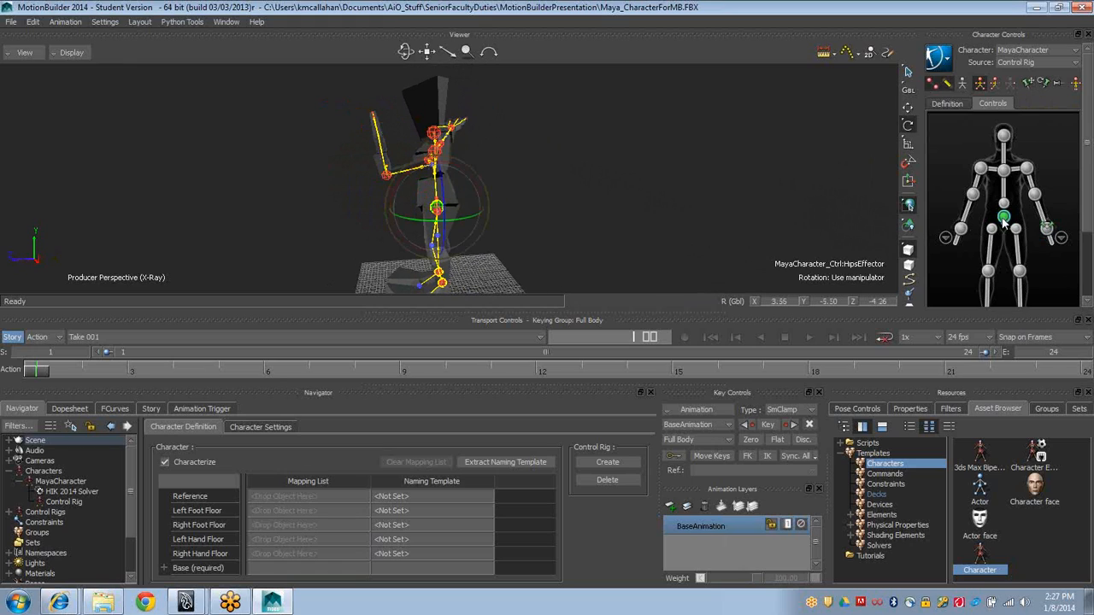
pyautogui.press('t')
pyautogui.moveTo(385, 213); pyautogui.dragTo(450, 209)
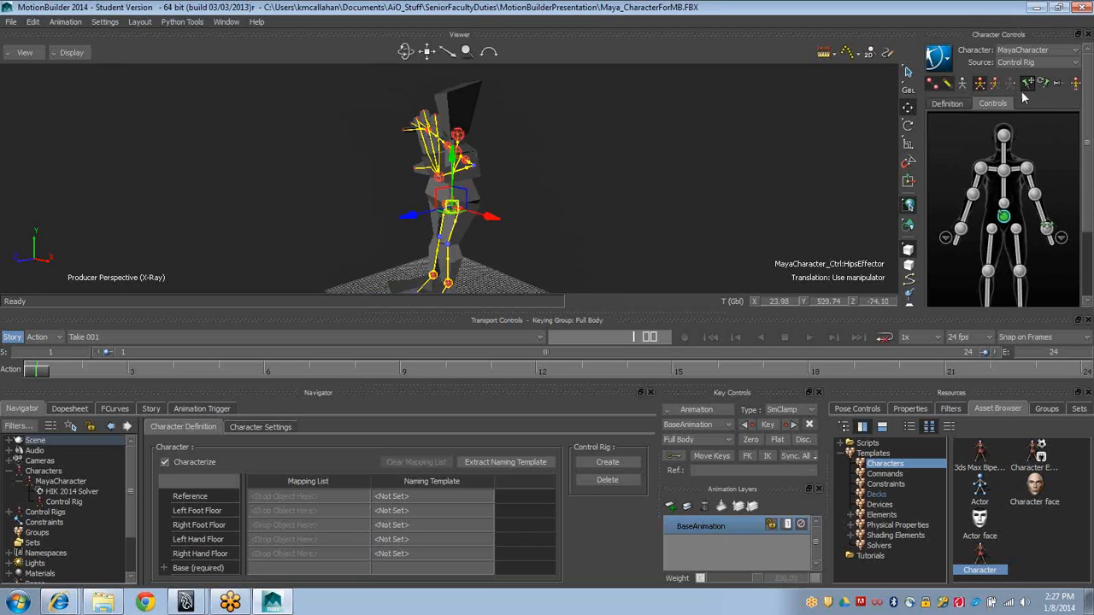
# Unpin the left wrist effector's translation and rotation, and move the hips effector forward to about Y 518, Z 127
pyautogui.click(1047, 231)
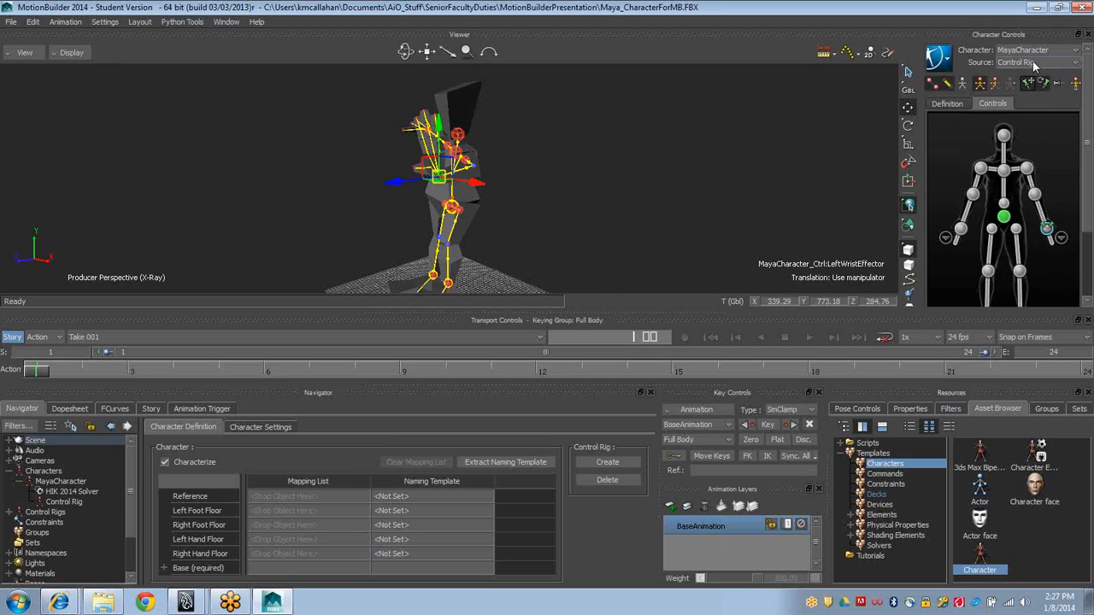
pyautogui.keyDown('alt'); pyautogui.moveTo(804, 135); pyautogui.dragTo(688, 147); pyautogui.keyUp('alt')
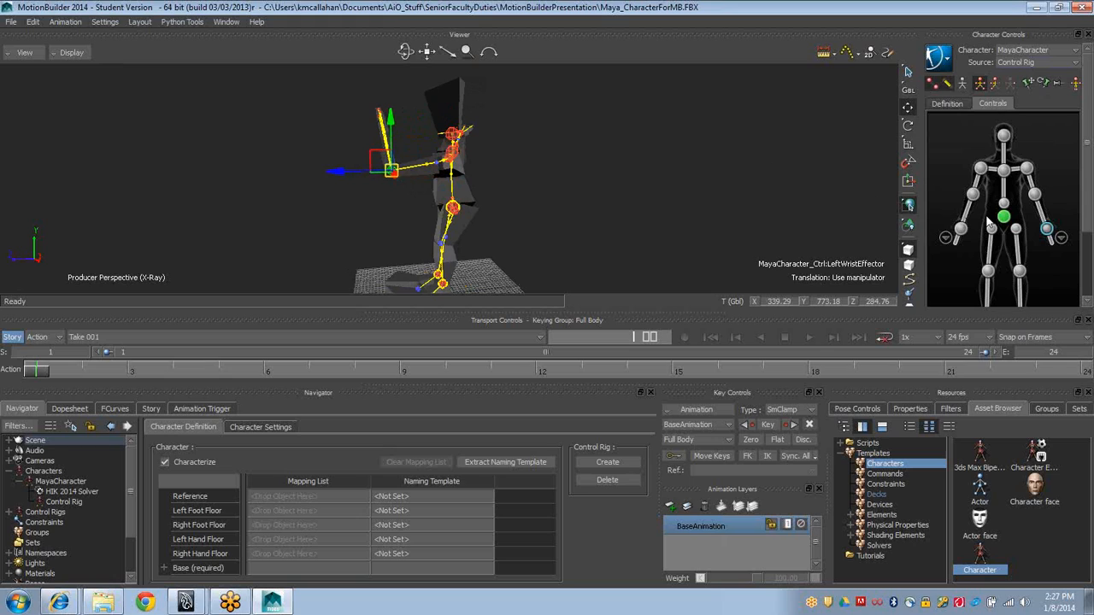
pyautogui.click(1001, 220)
pyautogui.moveTo(400, 213)
pyautogui.mouseDown()
pyautogui.moveTo(347, 203)
pyautogui.moveTo(445, 208)
pyautogui.moveTo(384, 201)
pyautogui.mouseUp()
# Select the left and right ankle effectors in turn to inspect their pins
pyautogui.scroll(-3, 1079, 284)
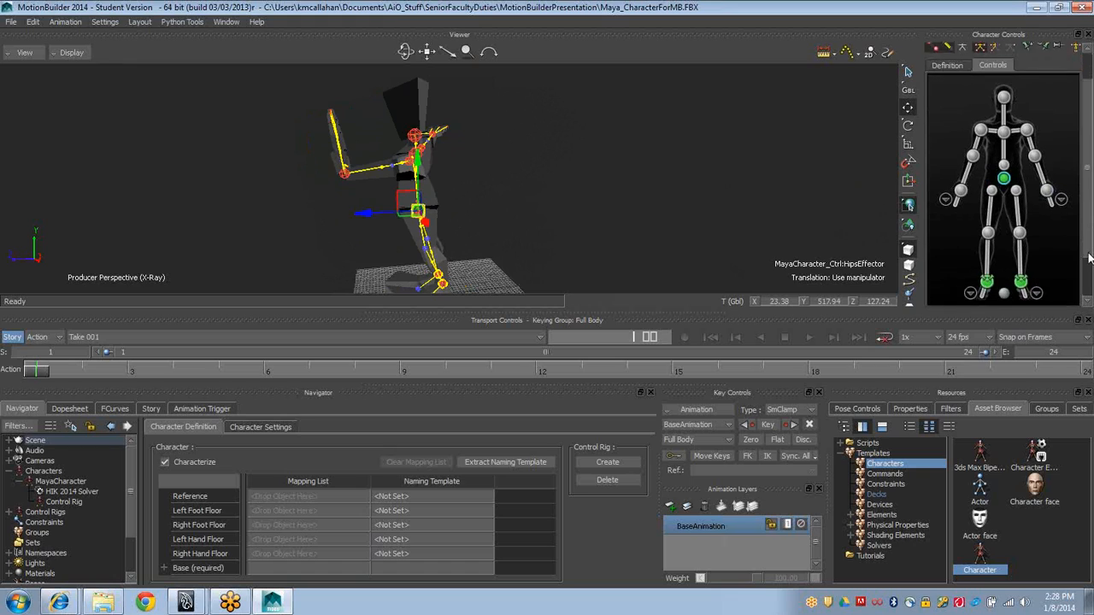
pyautogui.click(1022, 243)
pyautogui.click(987, 244)
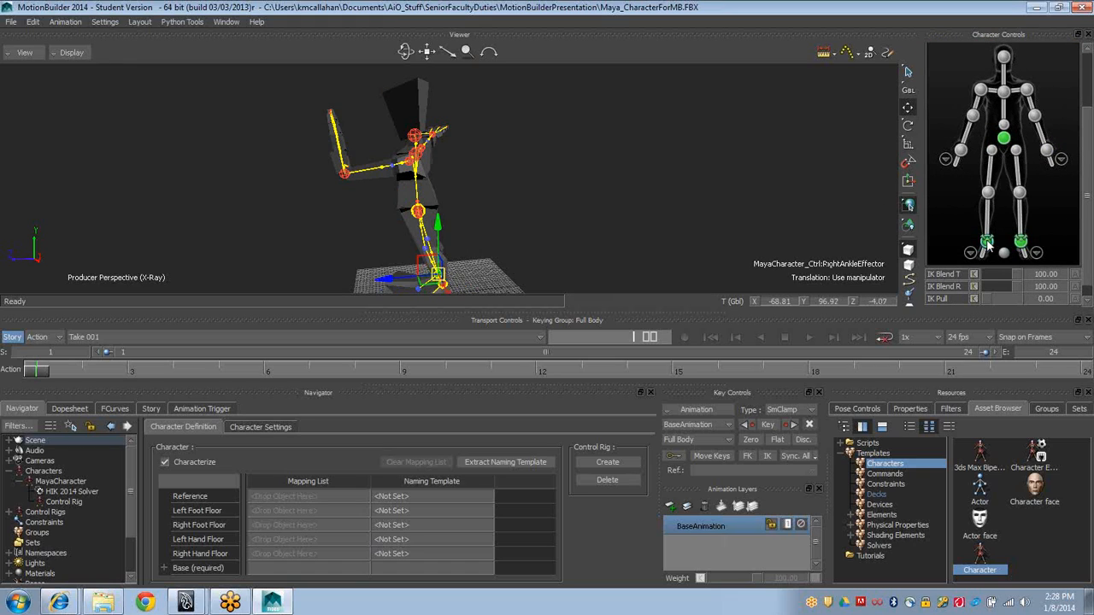
# Lower the hips effector to about Y 415 and shift it back to about Z 35 so the knees bend
pyautogui.keyDown('ctrl'); pyautogui.keyDown('shift'); pyautogui.moveTo(648, 200); pyautogui.dragTo(547, 208); pyautogui.keyUp('shift'); pyautogui.keyUp('ctrl')
pyautogui.click(454, 185)
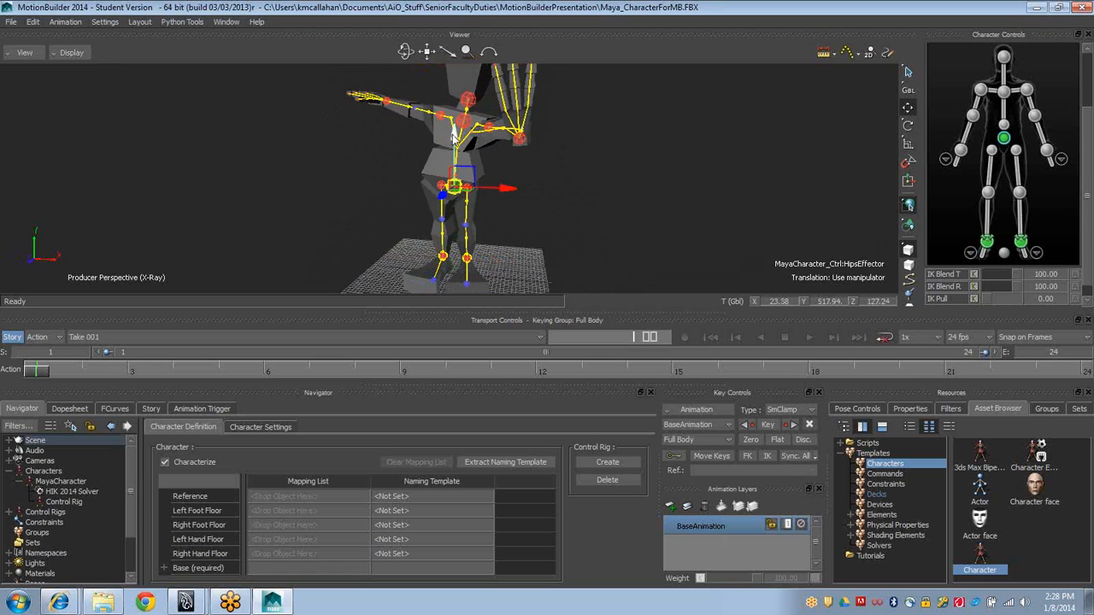
pyautogui.moveTo(454, 135); pyautogui.dragTo(454, 158)
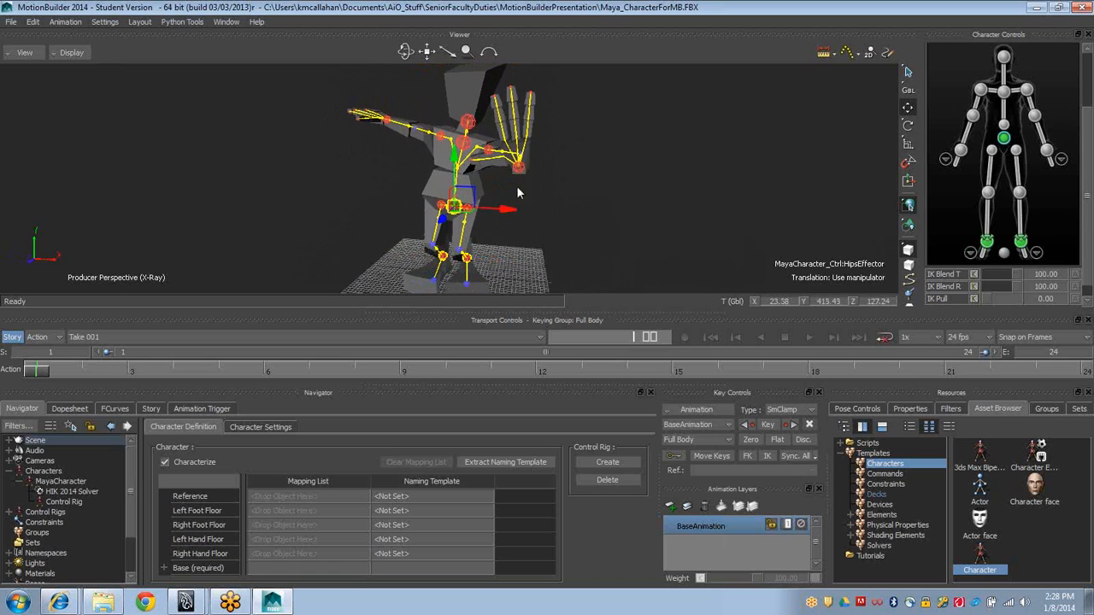
pyautogui.keyDown('ctrl'); pyautogui.keyDown('shift'); pyautogui.moveTo(517, 191); pyautogui.dragTo(864, 215); pyautogui.keyUp('shift'); pyautogui.keyUp('ctrl')
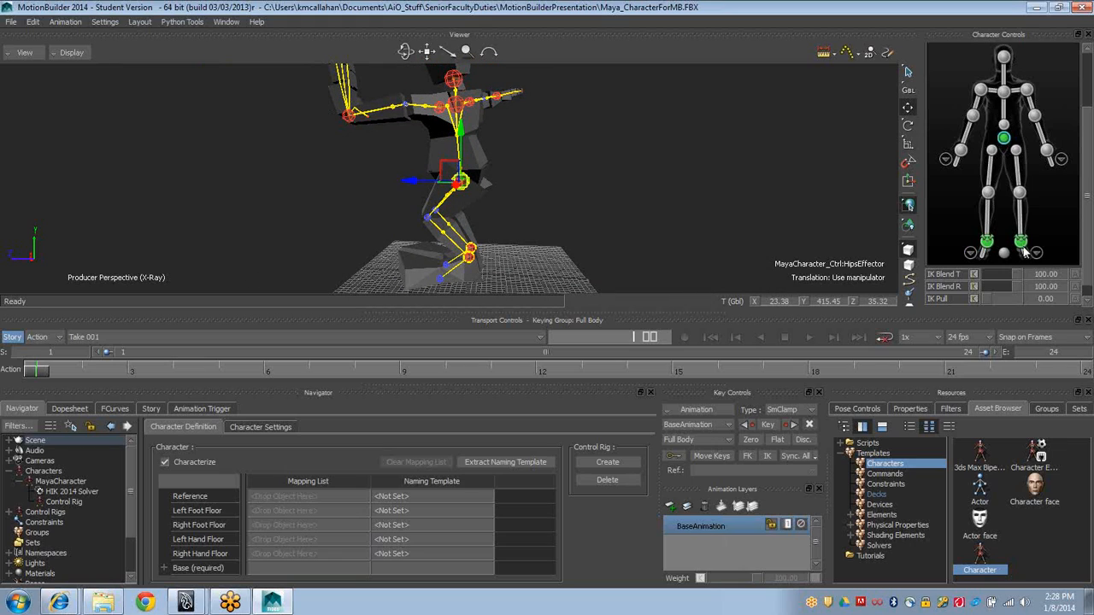
# Examine the bent-knee pose and check the left ankle effector's translation and rotation pin settings
pyautogui.scroll(3, 1047, 119)
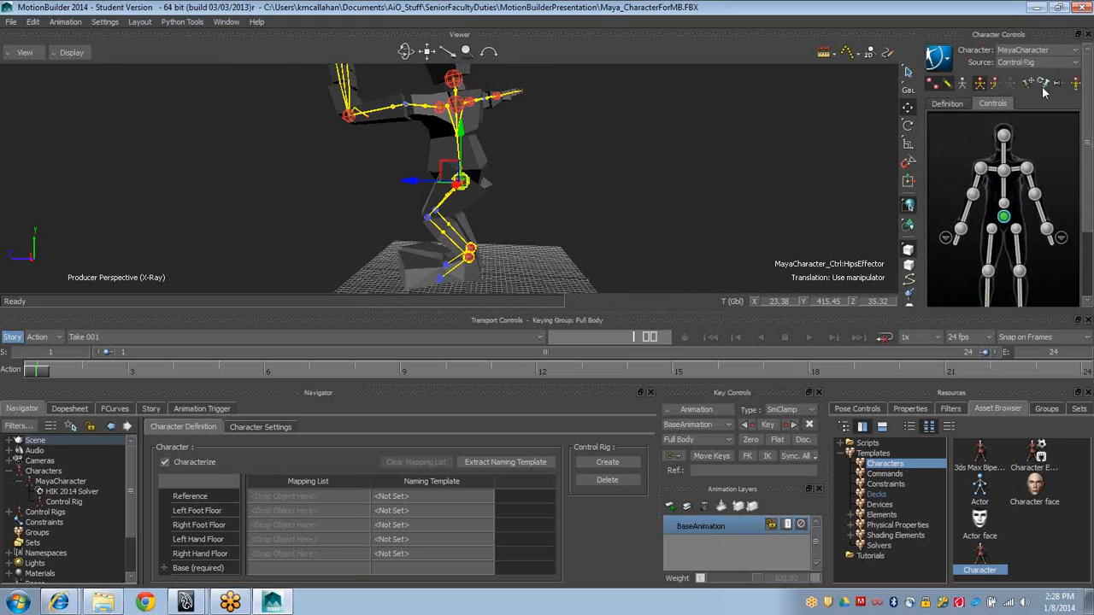
pyautogui.keyDown('alt'); pyautogui.moveTo(706, 169); pyautogui.dragTo(712, 166); pyautogui.keyUp('alt')
pyautogui.keyDown('alt'); pyautogui.moveTo(713, 167); pyautogui.dragTo(642, 175, button='right'); pyautogui.keyUp('alt')
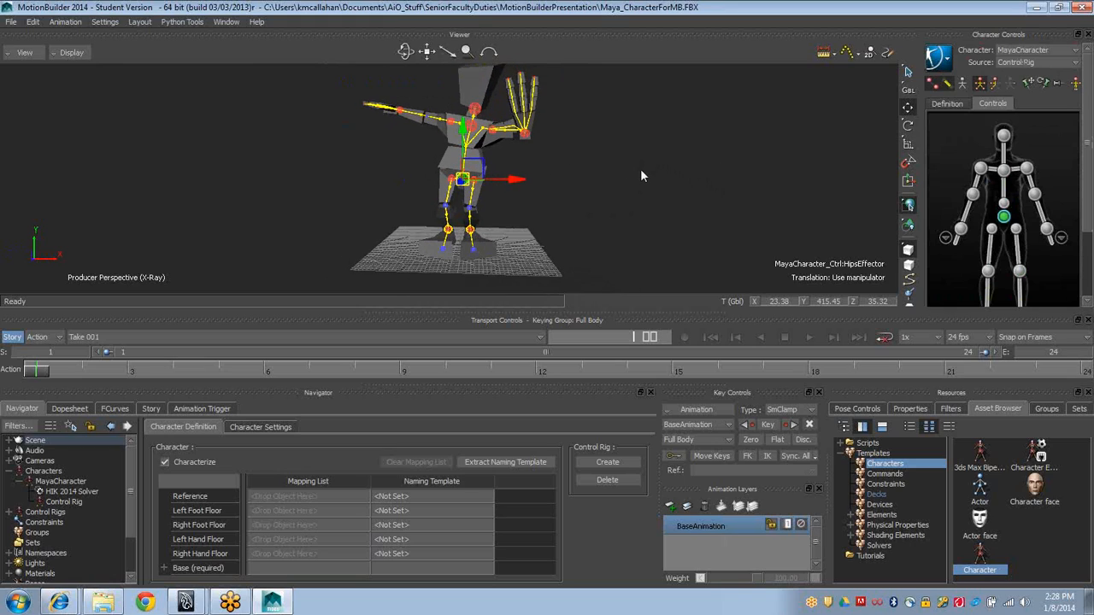
pyautogui.scroll(-3, 1047, 176)
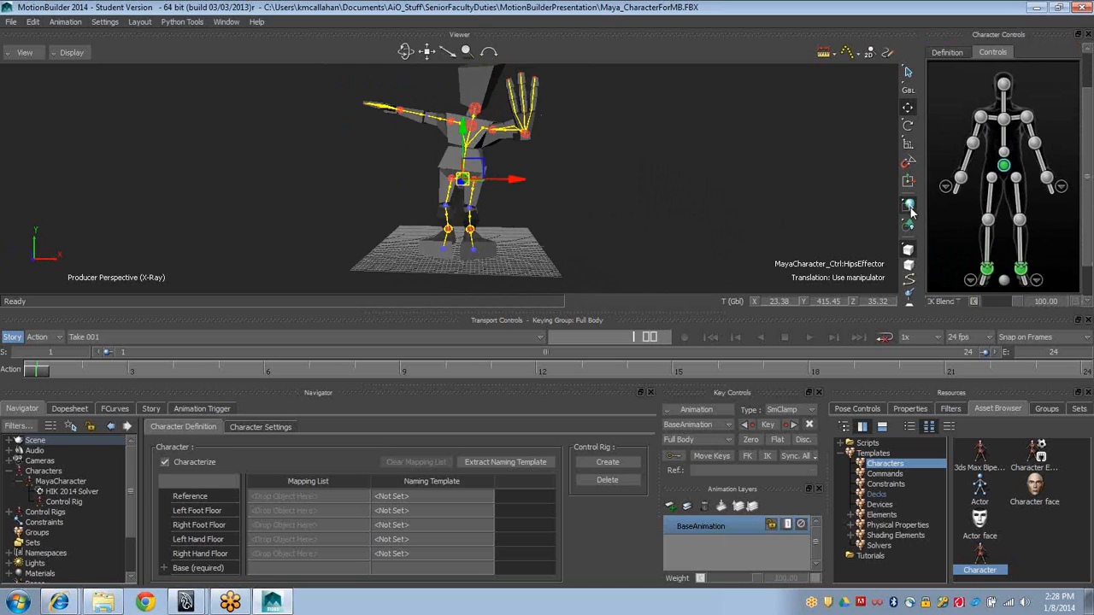
pyautogui.scroll(3, 1085, 161)
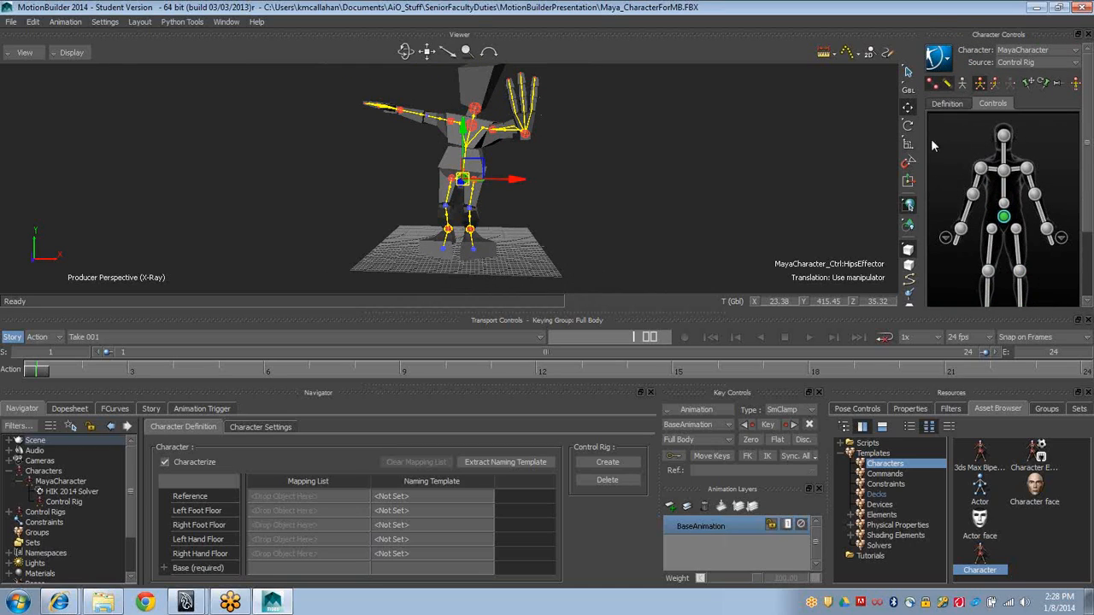
pyautogui.scroll(-3, 1086, 215)
pyautogui.click(1021, 271)
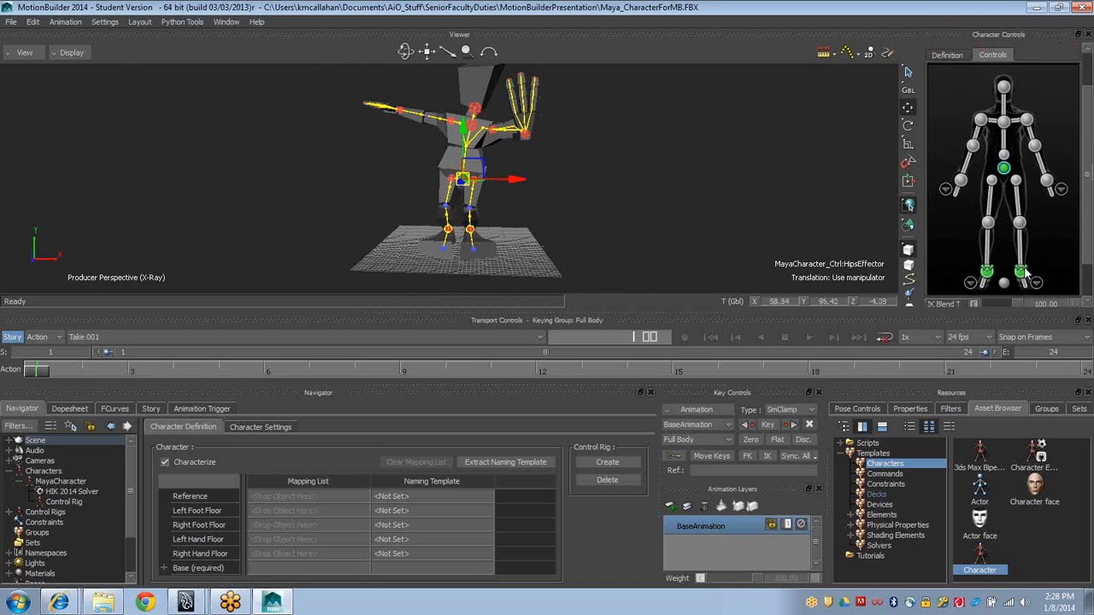
pyautogui.moveTo(1084, 222); pyautogui.dragTo(1090, 126)
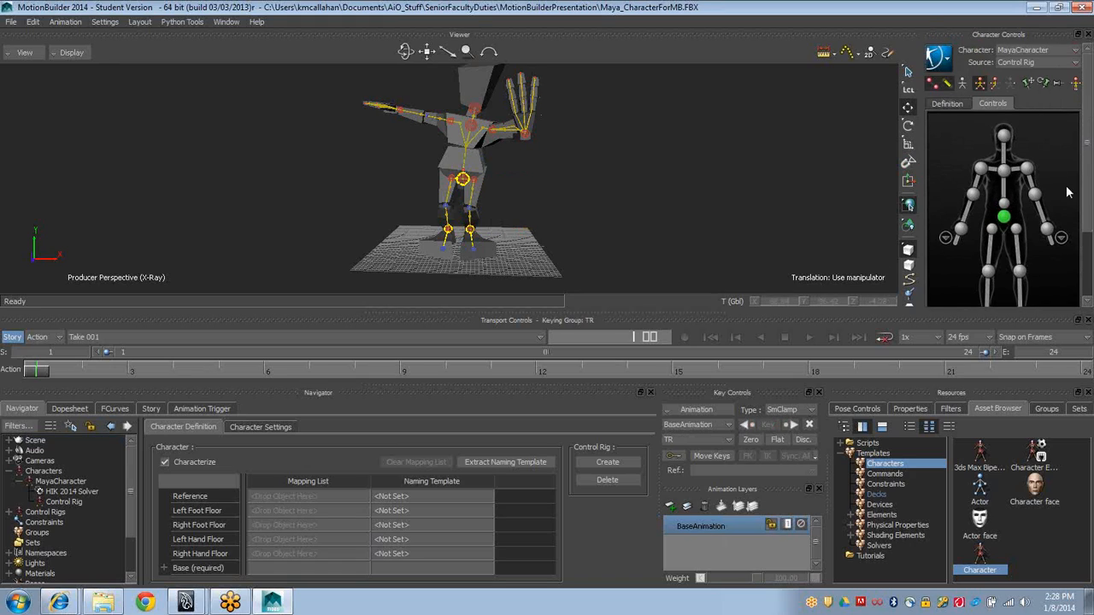
pyautogui.moveTo(1087, 181); pyautogui.dragTo(1090, 156)
pyautogui.click(1021, 254)
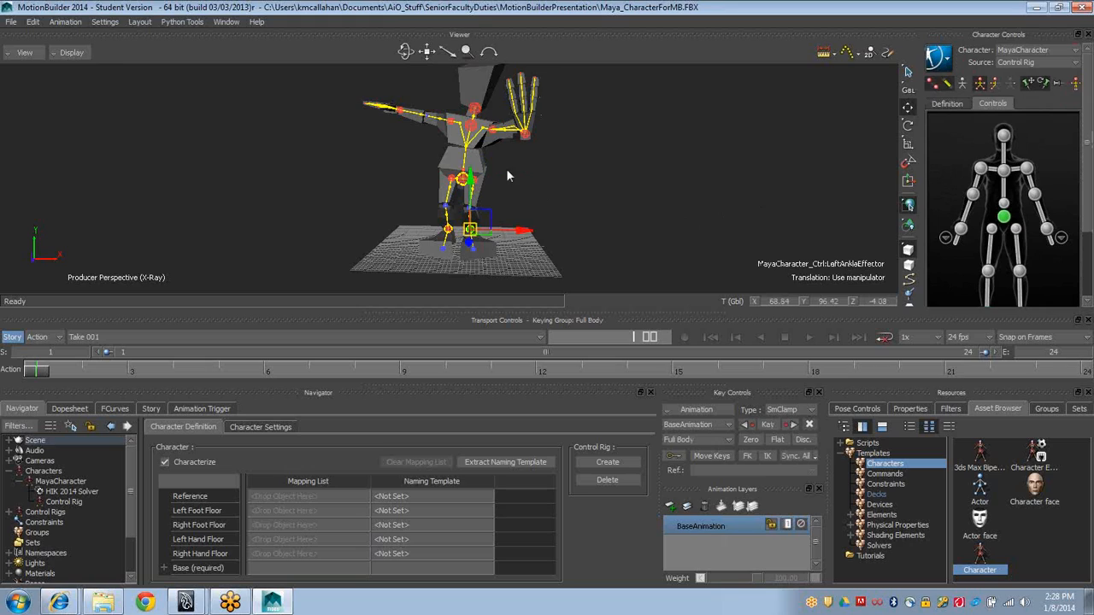
pyautogui.moveTo(507, 169)
pyautogui.keyDown('alt'); pyautogui.mouseDown()
pyautogui.moveTo(487, 173)
pyautogui.moveTo(522, 170)
pyautogui.mouseUp(); pyautogui.keyUp('alt')
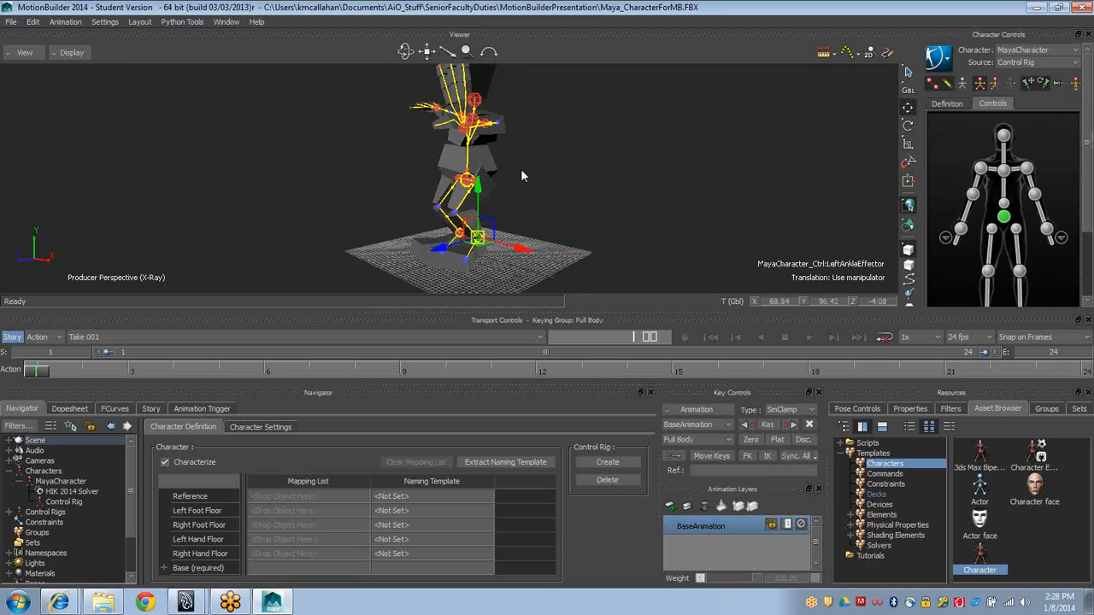
# Undo the hips and left wrist changes to return the character to its T-pose
pyautogui.hotkey('ctrl', 'z')
pyautogui.hotkey('ctrl', 'z')
pyautogui.hotkey('ctrl', 'z')
pyautogui.hotkey('ctrl', 'z')
pyautogui.hotkey('ctrl', 'z')
pyautogui.hotkey('ctrl', 'z')
pyautogui.hotkey('ctrl', 'z')
pyautogui.hotkey('ctrl', 'z')
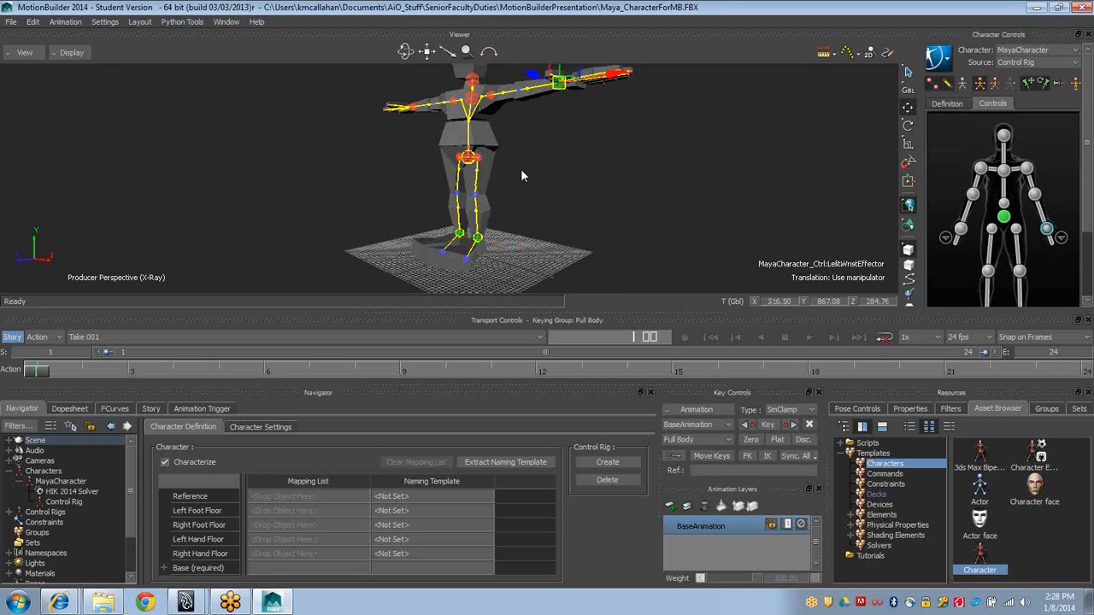
pyautogui.keyDown('alt'); pyautogui.moveTo(507, 153); pyautogui.dragTo(479, 148); pyautogui.keyUp('alt')
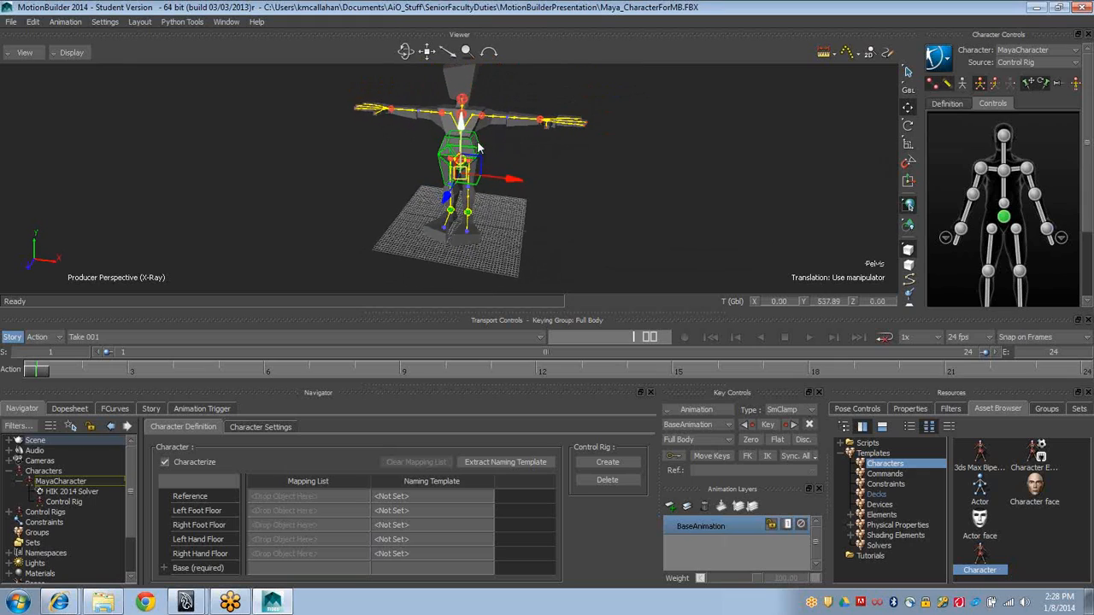
# Pull the left wrist, hips and right wrist effectors out of the T-pose, and restore the character's stance pose
pyautogui.click(1047, 231)
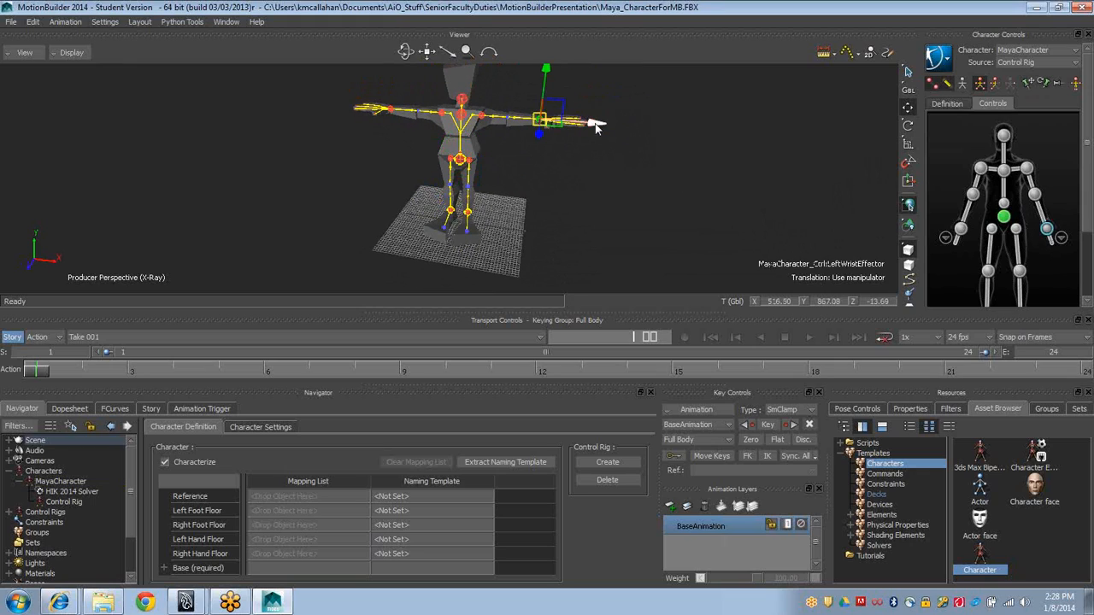
pyautogui.moveTo(594, 123); pyautogui.dragTo(576, 196)
pyautogui.click(456, 159)
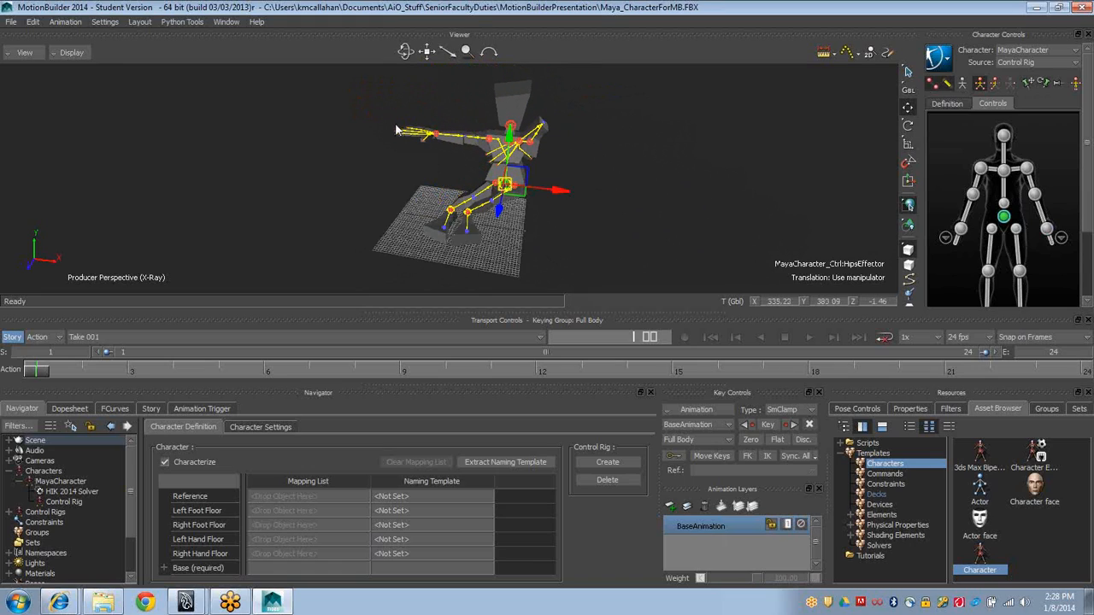
pyautogui.click(437, 136)
pyautogui.moveTo(437, 94); pyautogui.dragTo(449, 152)
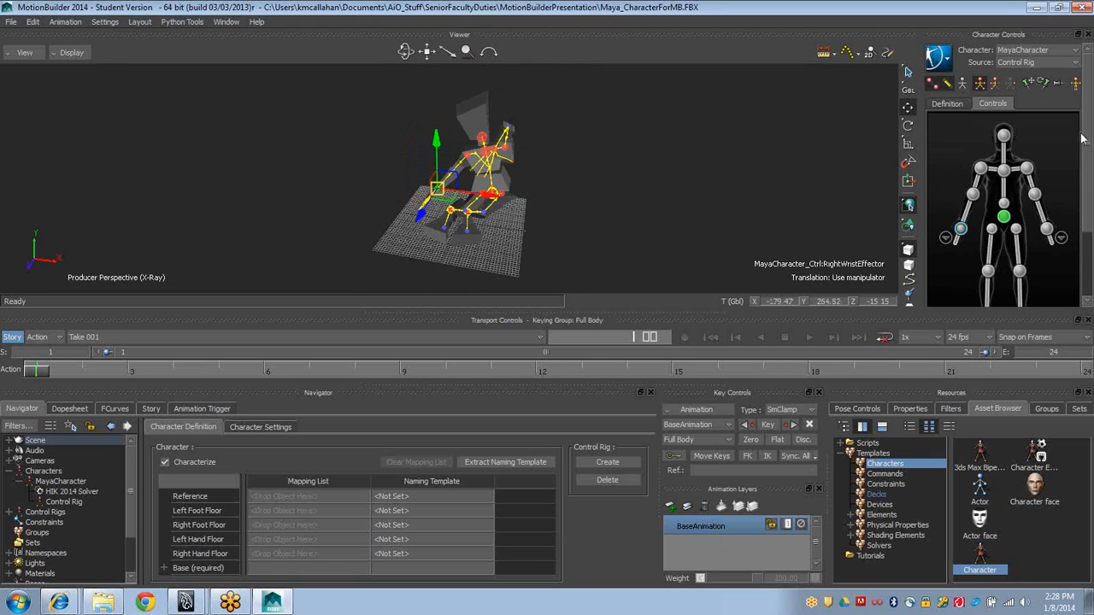
pyautogui.click(1076, 83)
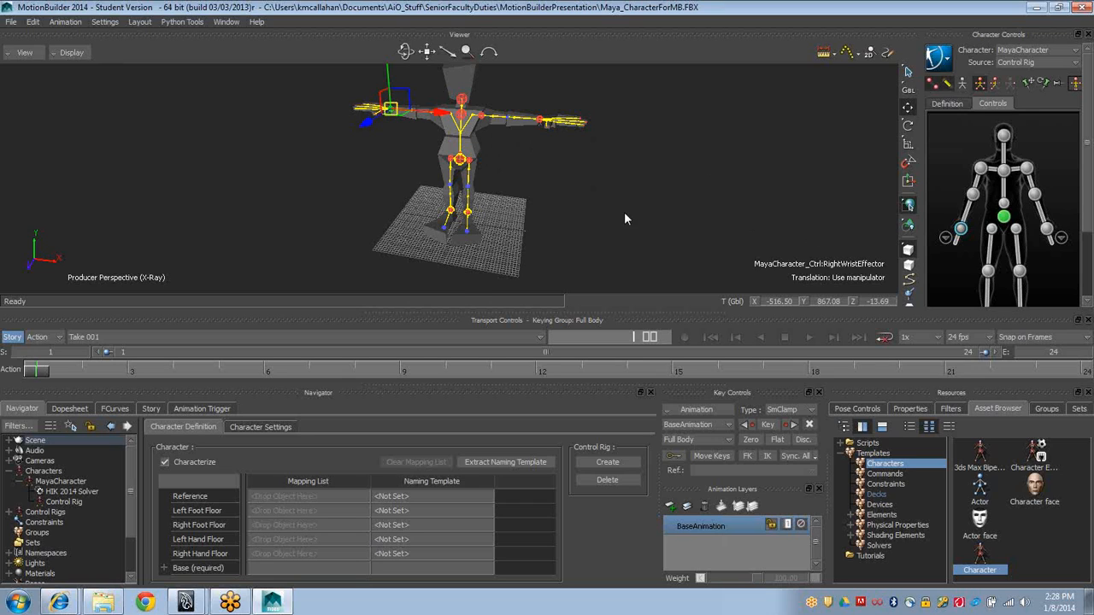
# Select the left ankle effector for rotation and undo the test changes to the foot
pyautogui.keyDown('alt'); pyautogui.moveTo(624, 213); pyautogui.dragTo(559, 210); pyautogui.keyUp('alt')
pyautogui.keyDown('alt'); pyautogui.moveTo(558, 210); pyautogui.dragTo(606, 244, button='right'); pyautogui.keyUp('alt')
pyautogui.keyDown('alt'); pyautogui.moveTo(607, 244); pyautogui.dragTo(516, 178, button='middle'); pyautogui.keyUp('alt')
pyautogui.keyDown('alt'); pyautogui.moveTo(516, 178); pyautogui.dragTo(596, 193, button='right'); pyautogui.keyUp('alt')
pyautogui.keyDown('alt'); pyautogui.moveTo(596, 193); pyautogui.dragTo(621, 210); pyautogui.keyUp('alt')
pyautogui.keyDown('alt'); pyautogui.moveTo(620, 210); pyautogui.dragTo(528, 190, button='right'); pyautogui.keyUp('alt')
pyautogui.moveTo(528, 190)
pyautogui.keyDown('alt'); pyautogui.mouseDown()
pyautogui.moveTo(603, 209)
pyautogui.moveTo(547, 183)
pyautogui.moveTo(615, 235)
pyautogui.moveTo(595, 170)
pyautogui.moveTo(622, 188)
pyautogui.moveTo(544, 142)
pyautogui.moveTo(571, 196)
pyautogui.moveTo(618, 198)
pyautogui.moveTo(516, 190)
pyautogui.mouseUp(); pyautogui.keyUp('alt')
pyautogui.keyDown('alt'); pyautogui.moveTo(516, 190); pyautogui.dragTo(543, 226, button='right'); pyautogui.keyUp('alt')
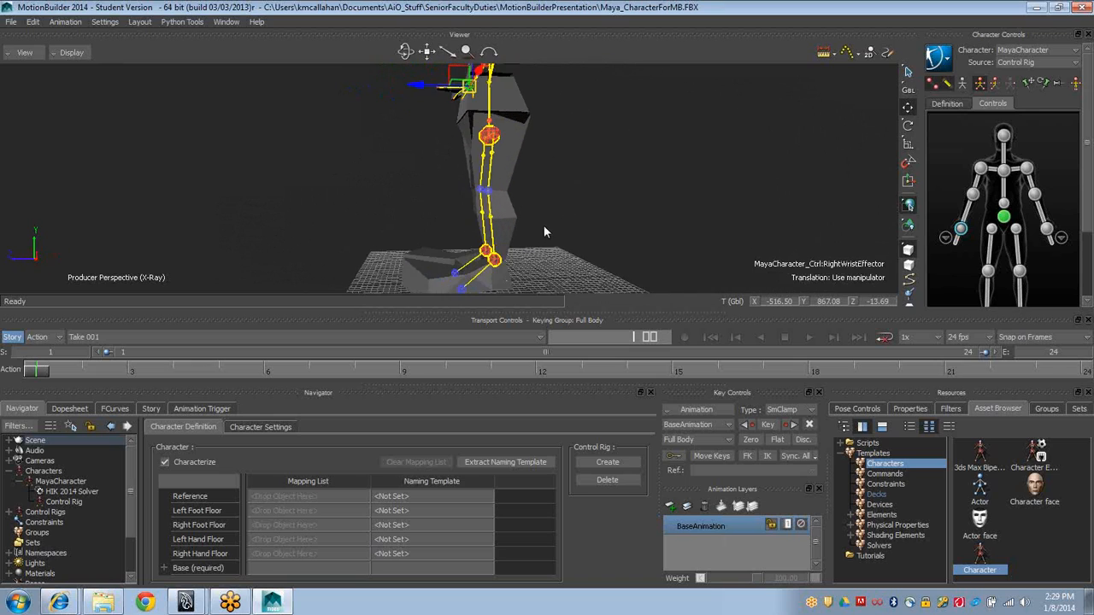
pyautogui.keyDown('alt'); pyautogui.moveTo(543, 227); pyautogui.dragTo(468, 189); pyautogui.keyUp('alt')
pyautogui.click(500, 199)
pyautogui.press('e')
pyautogui.hotkey('ctrl', 'z')
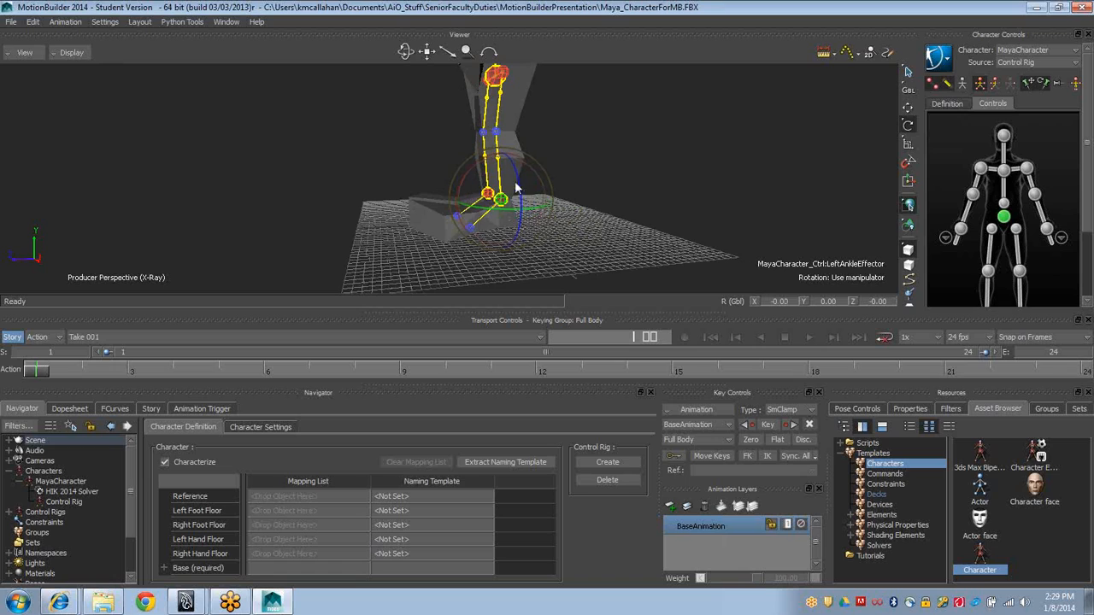
pyautogui.keyDown('alt'); pyautogui.moveTo(468, 188); pyautogui.dragTo(452, 120); pyautogui.keyUp('alt')
pyautogui.hotkey('ctrl', 'z')
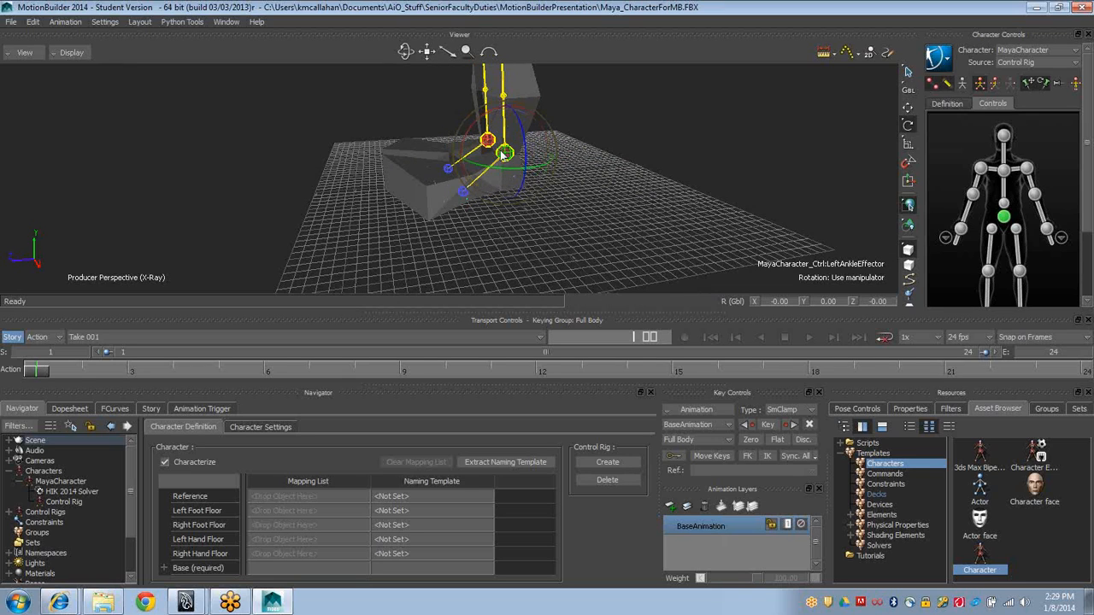
# Examine the feet and ankle effectors from several angles in the perspective view
pyautogui.keyDown('alt'); pyautogui.moveTo(502, 154); pyautogui.dragTo(547, 163); pyautogui.keyUp('alt')
pyautogui.keyDown('alt'); pyautogui.moveTo(547, 163); pyautogui.dragTo(488, 166, button='right'); pyautogui.keyUp('alt')
pyautogui.moveTo(488, 165)
pyautogui.keyDown('alt'); pyautogui.mouseDown()
pyautogui.moveTo(499, 182)
pyautogui.moveTo(358, 148)
pyautogui.moveTo(484, 164)
pyautogui.mouseUp(); pyautogui.keyUp('alt')
pyautogui.keyDown('alt'); pyautogui.moveTo(485, 164); pyautogui.dragTo(478, 200, button='middle'); pyautogui.keyUp('alt')
pyautogui.keyDown('alt'); pyautogui.moveTo(478, 200); pyautogui.dragTo(529, 197); pyautogui.keyUp('alt')
pyautogui.click(85, 54)
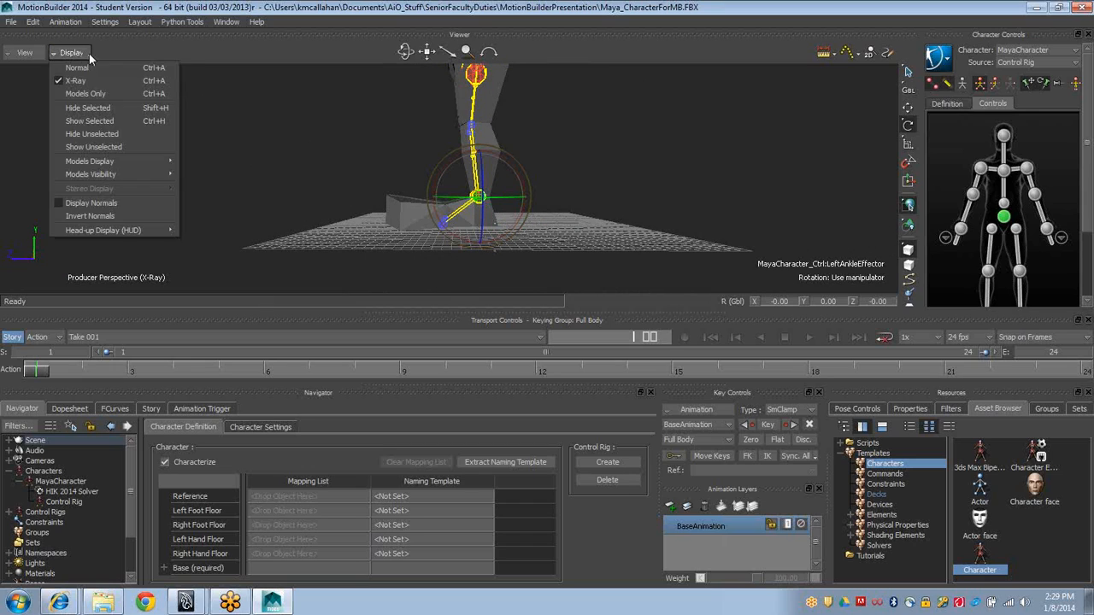
pyautogui.click(435, 171)
pyautogui.moveTo(347, 189)
pyautogui.keyDown('alt'); pyautogui.mouseDown()
pyautogui.moveTo(362, 199)
pyautogui.moveTo(322, 188)
pyautogui.moveTo(354, 196)
pyautogui.mouseUp(); pyautogui.keyUp('alt')
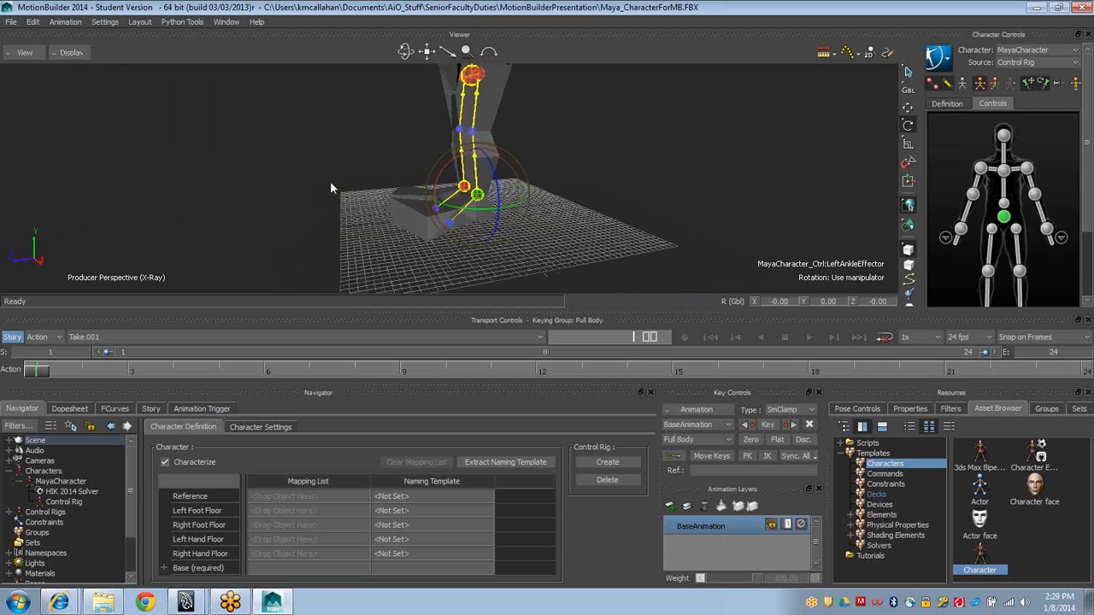
pyautogui.keyDown('alt'); pyautogui.moveTo(264, 151); pyautogui.dragTo(376, 184); pyautogui.keyUp('alt')
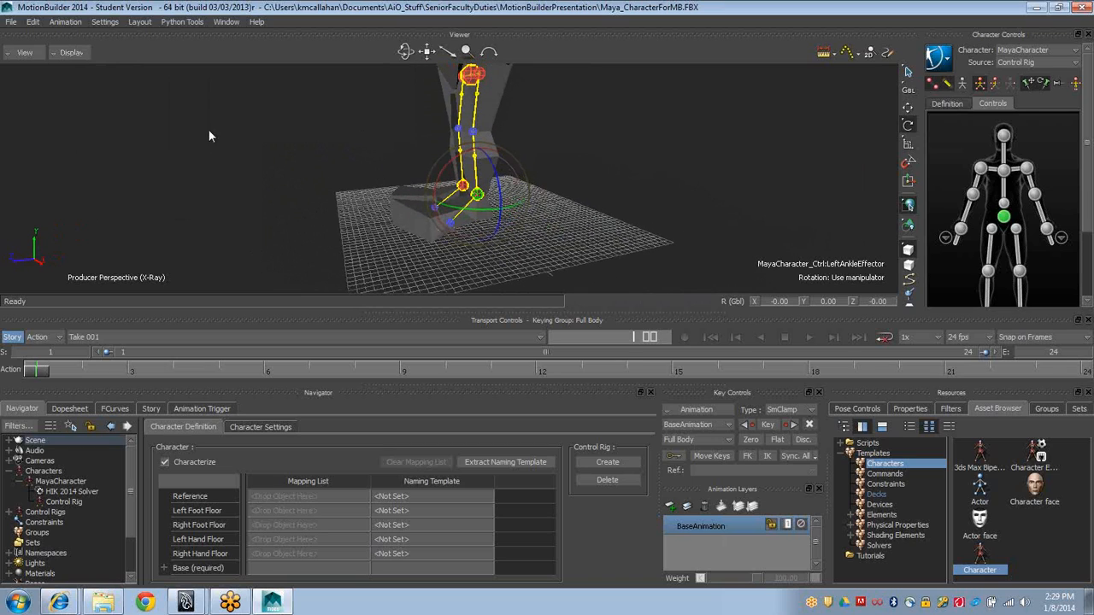
# Switch the viewer to the orthographic Producer Front view and frame the character
pyautogui.click(25, 53)
pyautogui.moveTo(49, 96)
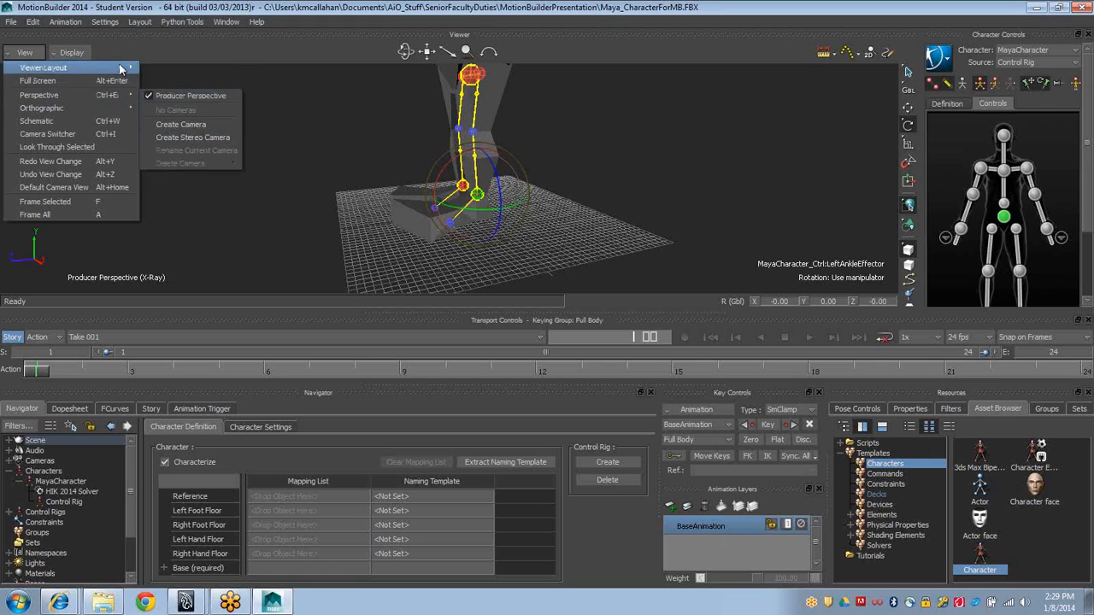
pyautogui.moveTo(99, 109)
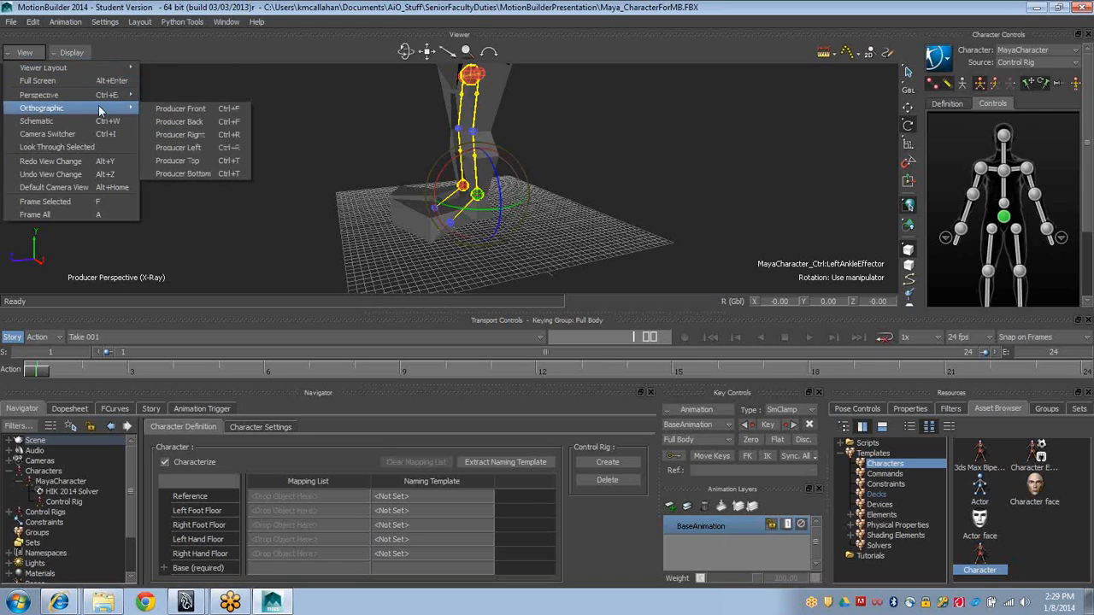
pyautogui.click(185, 109)
pyautogui.keyDown('alt'); pyautogui.moveTo(510, 178); pyautogui.dragTo(324, 108, button='right'); pyautogui.keyUp('alt')
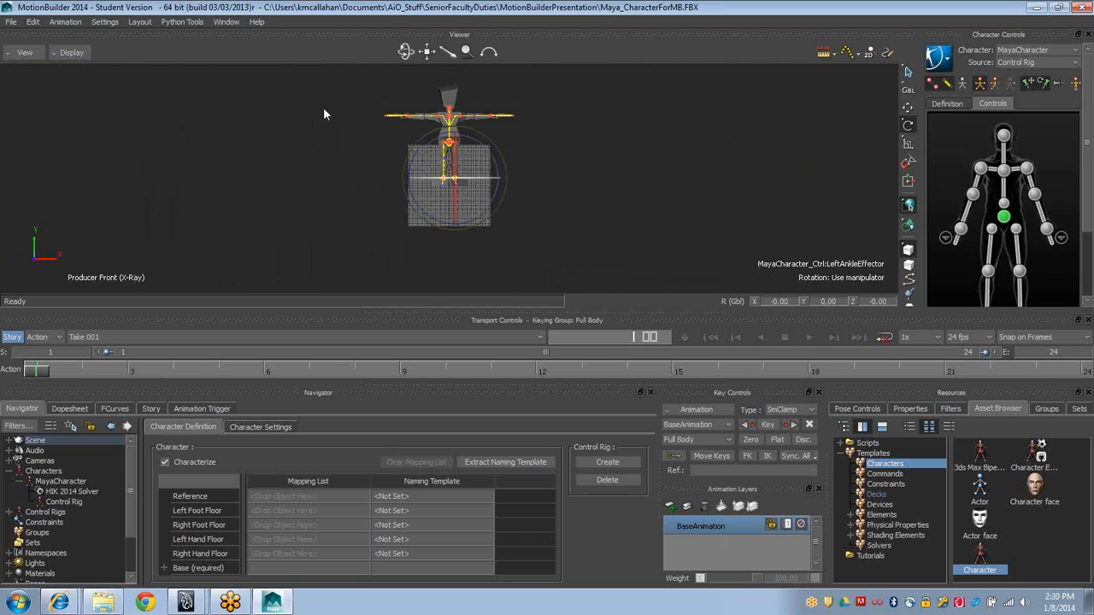
pyautogui.keyDown('alt'); pyautogui.moveTo(293, 115); pyautogui.dragTo(282, 165, button='middle'); pyautogui.keyUp('alt')
pyautogui.keyDown('alt'); pyautogui.moveTo(282, 166); pyautogui.dragTo(496, 170, button='right'); pyautogui.keyUp('alt')
pyautogui.moveTo(346, 175)
pyautogui.keyDown('alt'); pyautogui.mouseDown(button='right')
pyautogui.moveTo(327, 175)
pyautogui.moveTo(449, 185)
pyautogui.mouseUp(button='right'); pyautogui.keyUp('alt')
pyautogui.keyDown('alt'); pyautogui.moveTo(448, 186); pyautogui.dragTo(443, 142, button='middle'); pyautogui.keyUp('alt')
pyautogui.keyDown('alt'); pyautogui.moveTo(413, 183); pyautogui.dragTo(334, 190, button='right'); pyautogui.keyUp('alt')
pyautogui.moveTo(333, 190)
pyautogui.keyDown('alt'); pyautogui.mouseDown(button='middle')
pyautogui.moveTo(335, 176)
pyautogui.moveTo(346, 181)
pyautogui.mouseUp(button='middle'); pyautogui.keyUp('alt')
pyautogui.keyDown('alt'); pyautogui.moveTo(320, 188); pyautogui.dragTo(378, 195, button='right'); pyautogui.keyUp('alt')
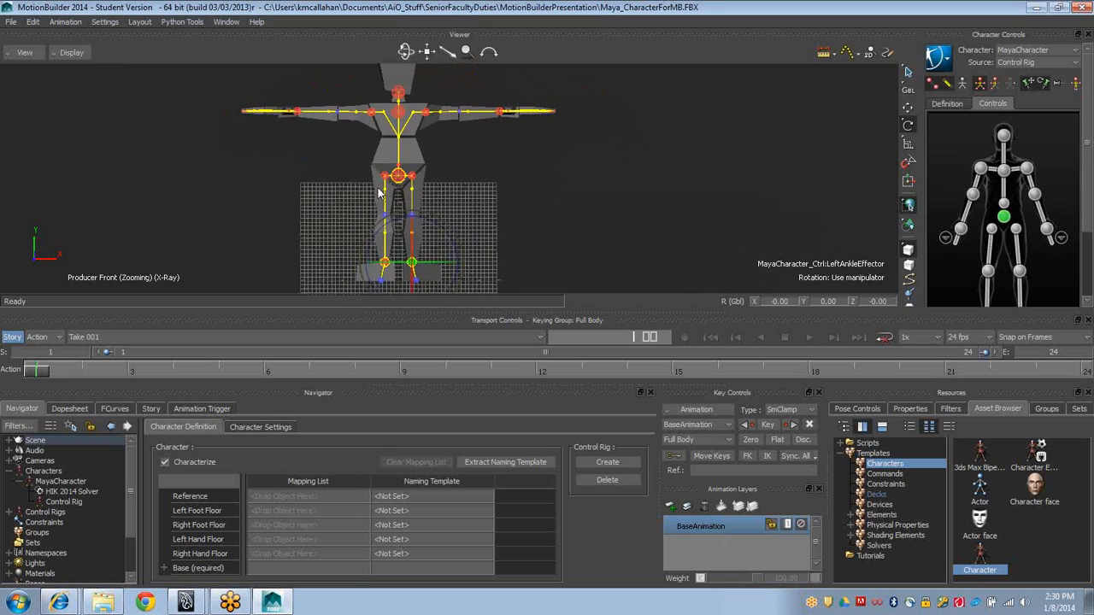
pyautogui.keyDown('alt'); pyautogui.moveTo(337, 211); pyautogui.dragTo(340, 188, button='middle'); pyautogui.keyUp('alt')
pyautogui.moveTo(340, 185)
pyautogui.keyDown('alt'); pyautogui.mouseDown(button='right')
pyautogui.moveTo(363, 181)
pyautogui.moveTo(340, 176)
pyautogui.mouseUp(button='right'); pyautogui.keyUp('alt')
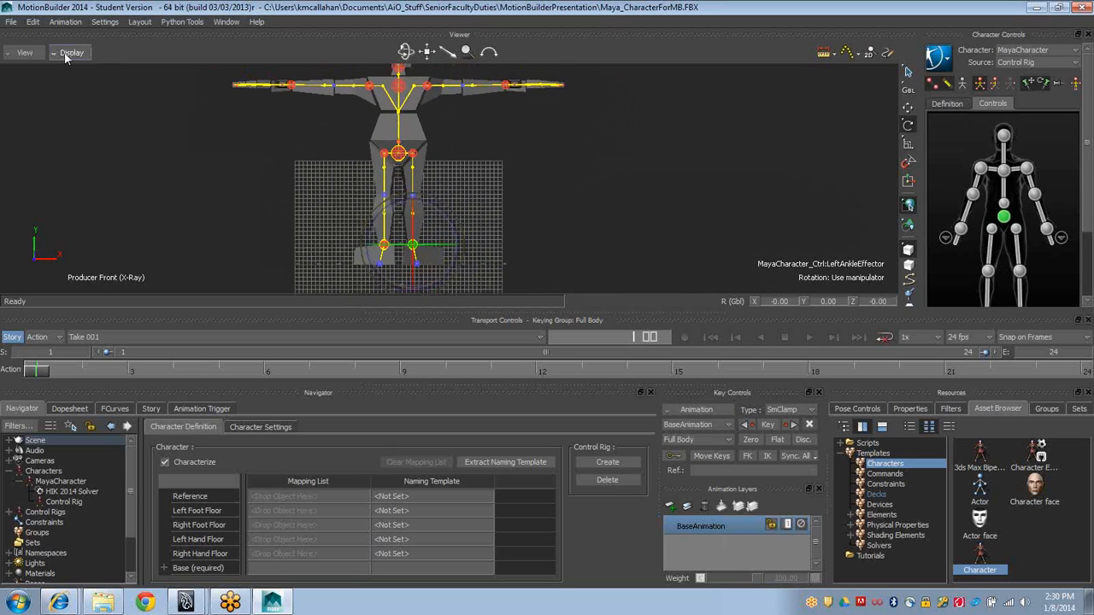
# Show the foot close up in the orthographic Producer Right view and set the manipulator's reference mode to local
pyautogui.click(25, 54)
pyautogui.moveTo(79, 108)
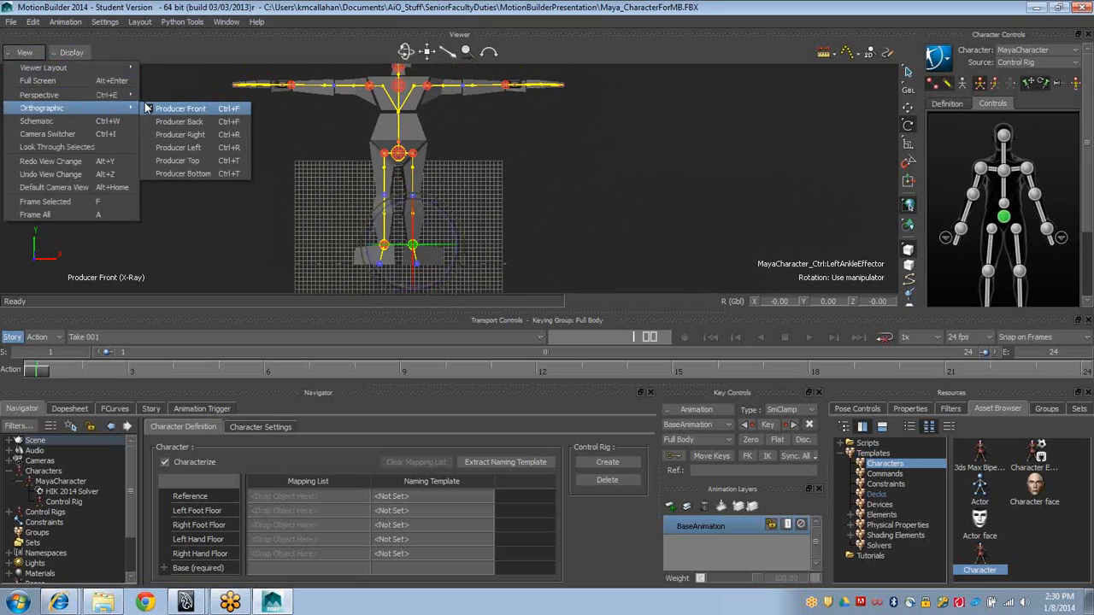
pyautogui.click(205, 132)
pyautogui.keyDown('alt'); pyautogui.moveTo(229, 175); pyautogui.dragTo(290, 184, button='right'); pyautogui.keyUp('alt')
pyautogui.keyDown('alt'); pyautogui.moveTo(290, 184); pyautogui.dragTo(324, 127, button='middle'); pyautogui.keyUp('alt')
pyautogui.keyDown('alt'); pyautogui.moveTo(271, 151); pyautogui.dragTo(315, 151, button='right'); pyautogui.keyUp('alt')
pyautogui.keyDown('alt'); pyautogui.moveTo(315, 152); pyautogui.dragTo(379, 178, button='middle'); pyautogui.keyUp('alt')
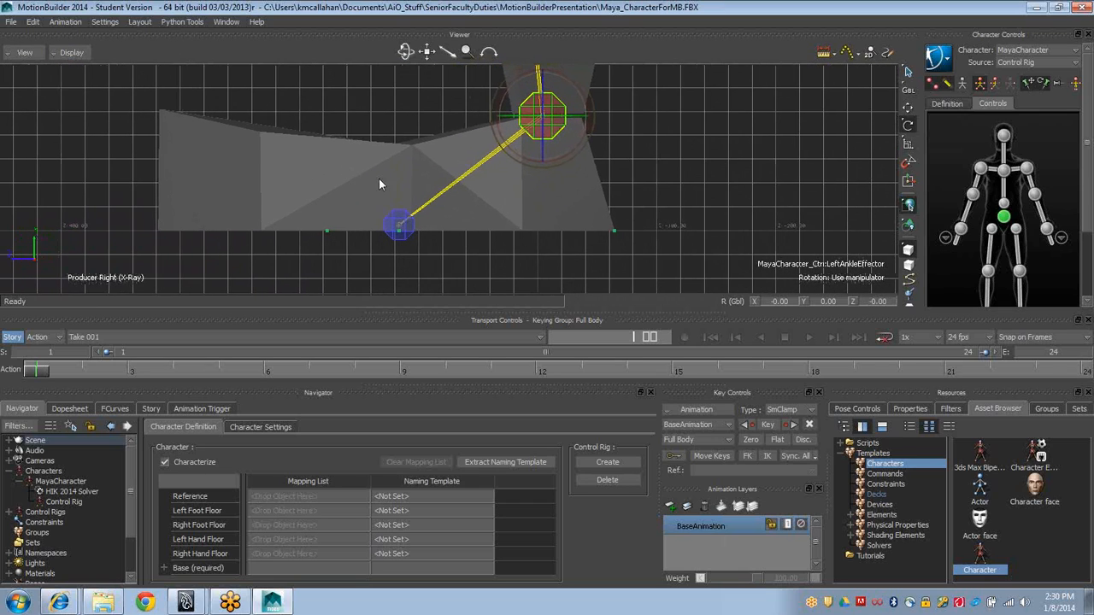
pyautogui.click(907, 125)
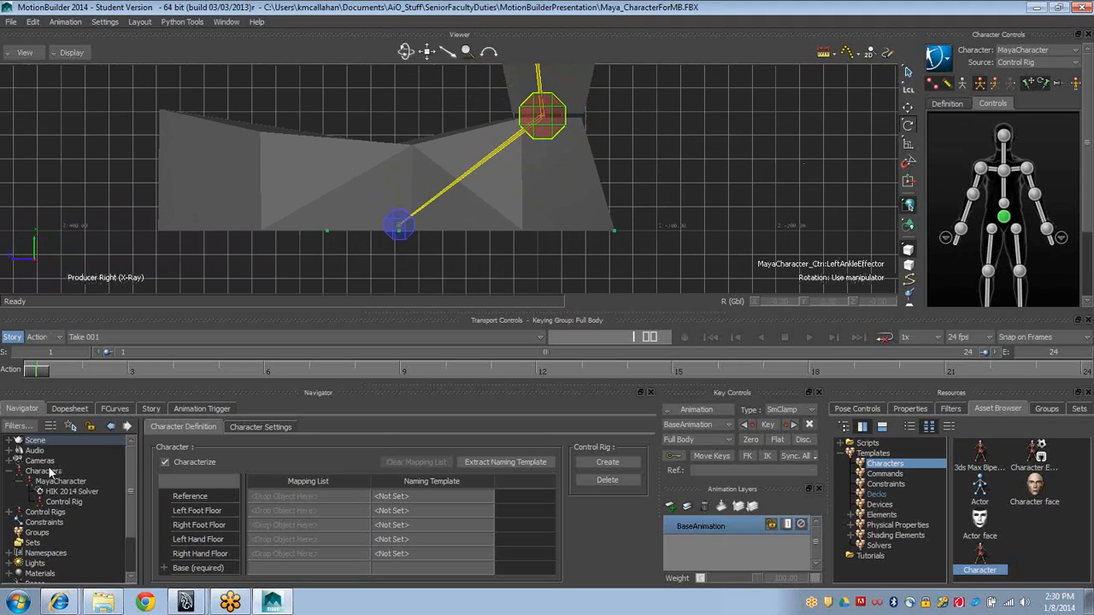
# Enable Feet Floor Contact in the Floor Contacts settings of MayaCharacter
pyautogui.moveTo(131, 456); pyautogui.dragTo(134, 458)
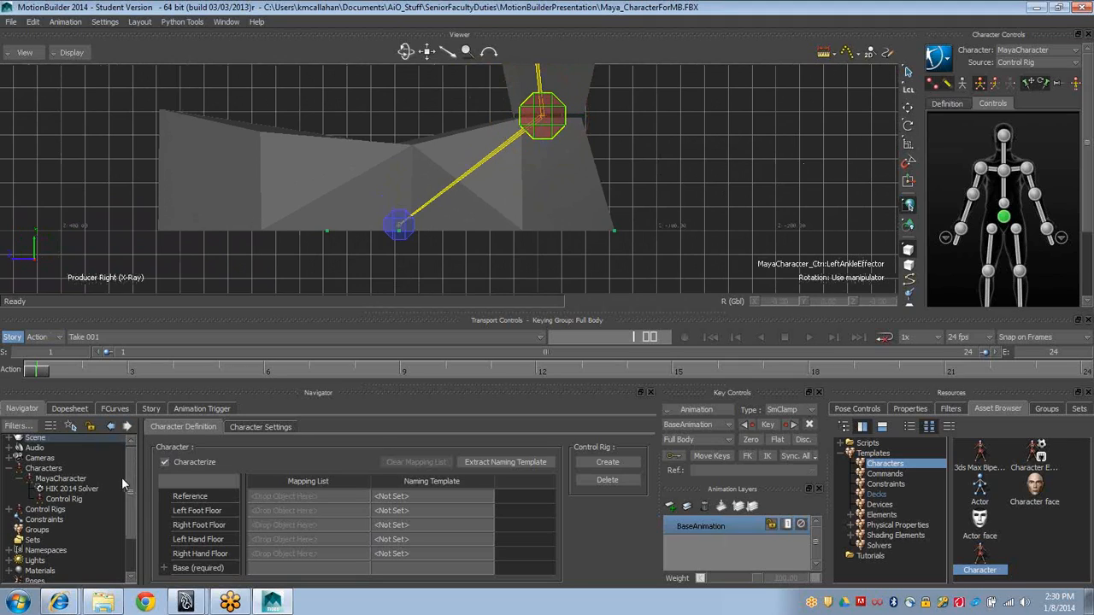
pyautogui.click(62, 480)
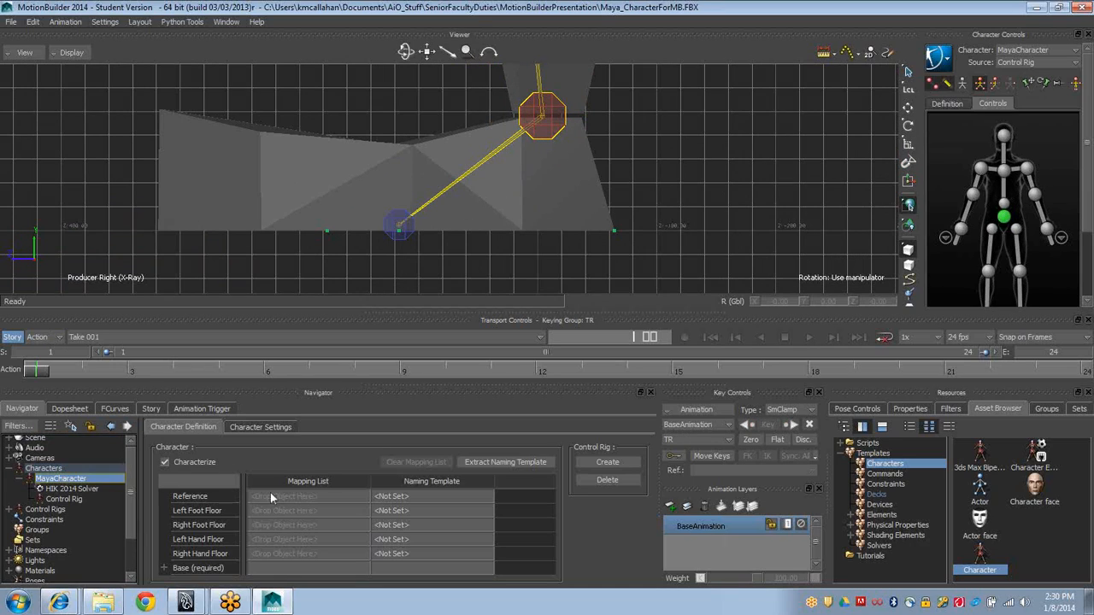
pyautogui.click(259, 425)
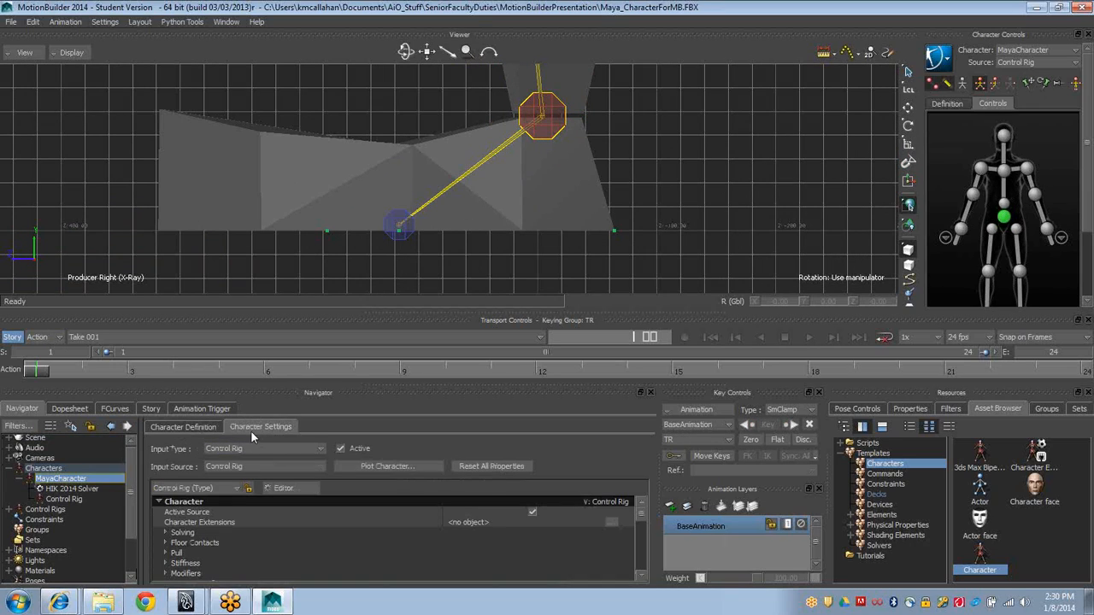
pyautogui.click(167, 543)
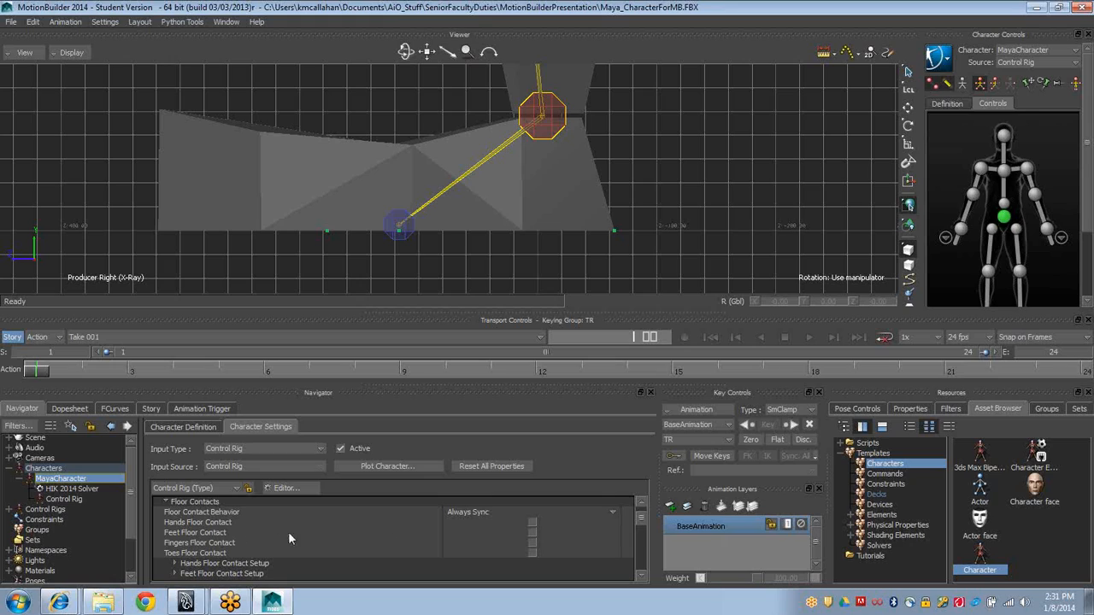
pyautogui.click(532, 532)
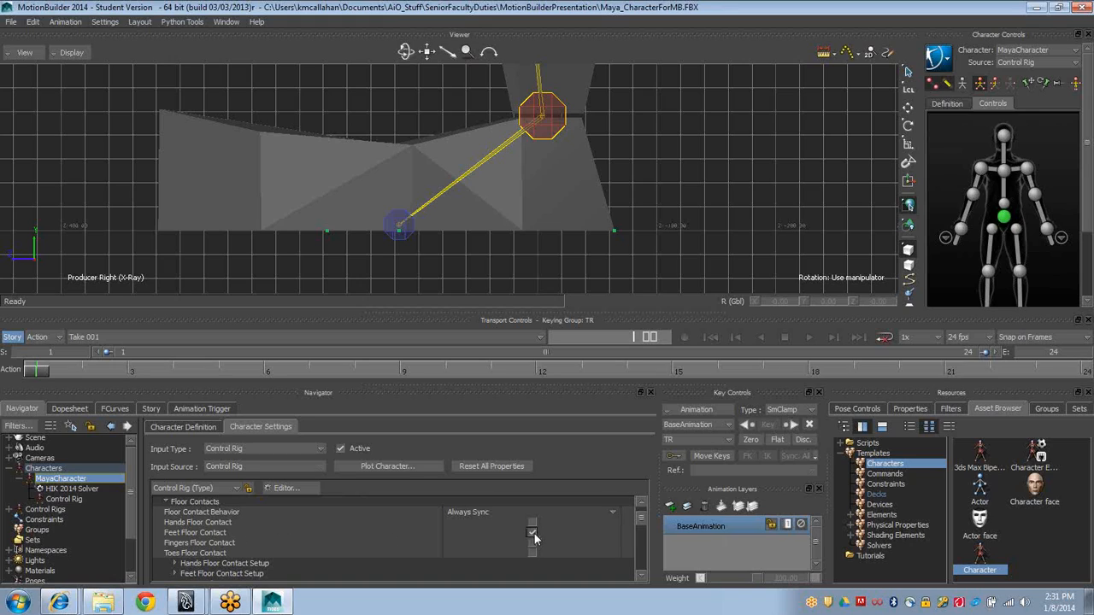
# Expand the Feet Floor Contact Setup and its Feet Contacts Position values in the character settings
pyautogui.moveTo(386, 231)
pyautogui.keyDown('alt'); pyautogui.mouseDown(button='right')
pyautogui.moveTo(444, 236)
pyautogui.moveTo(408, 232)
pyautogui.mouseUp(button='right'); pyautogui.keyUp('alt')
pyautogui.keyDown('alt'); pyautogui.moveTo(407, 232); pyautogui.dragTo(414, 228, button='middle'); pyautogui.keyUp('alt')
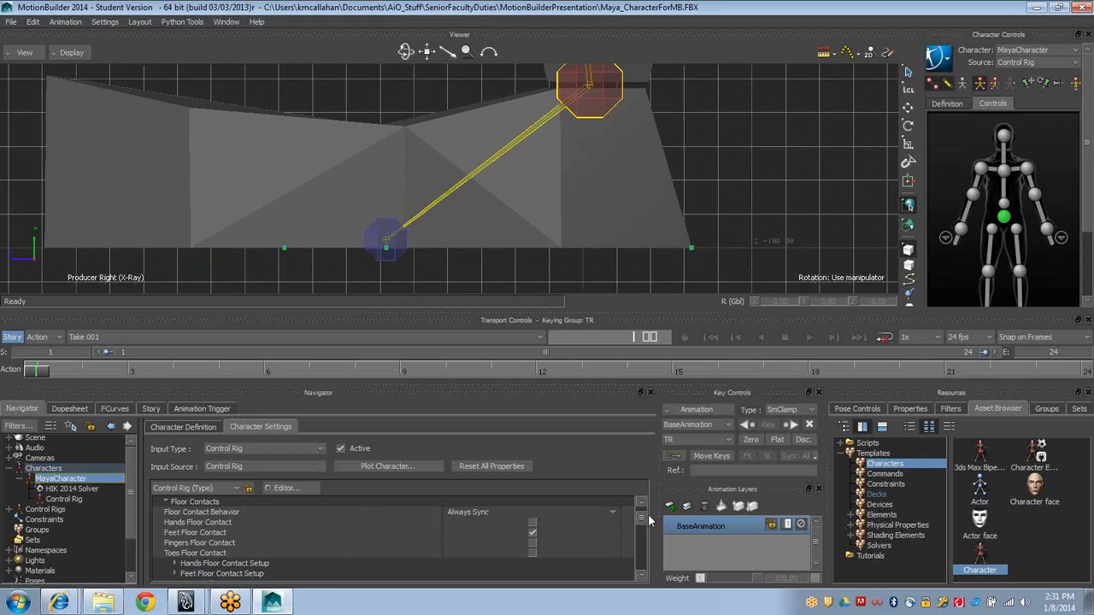
pyautogui.scroll(-2, 643, 523)
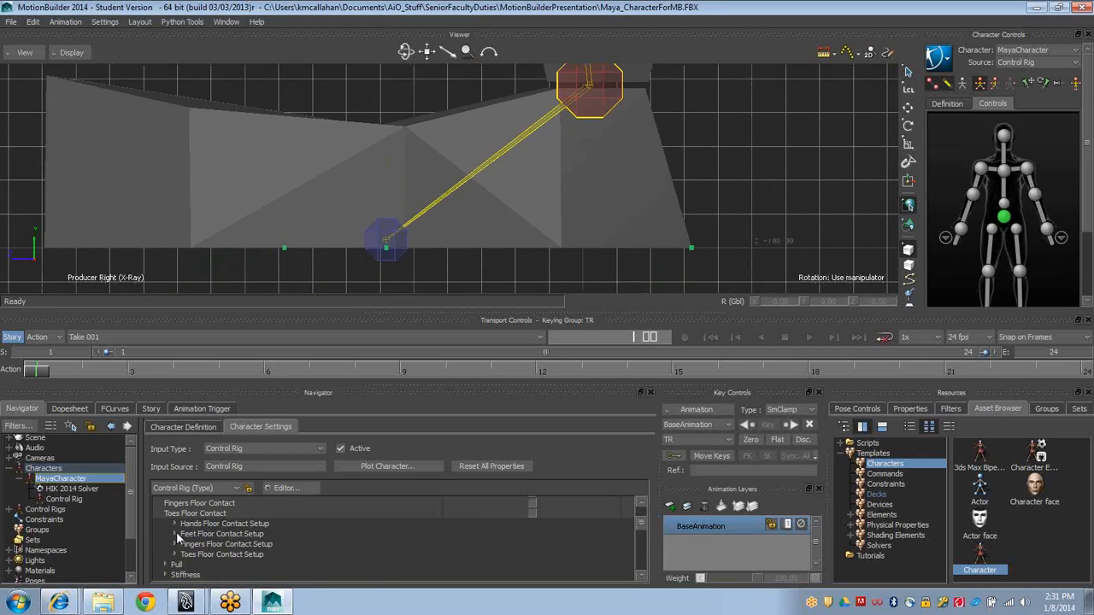
pyautogui.click(175, 534)
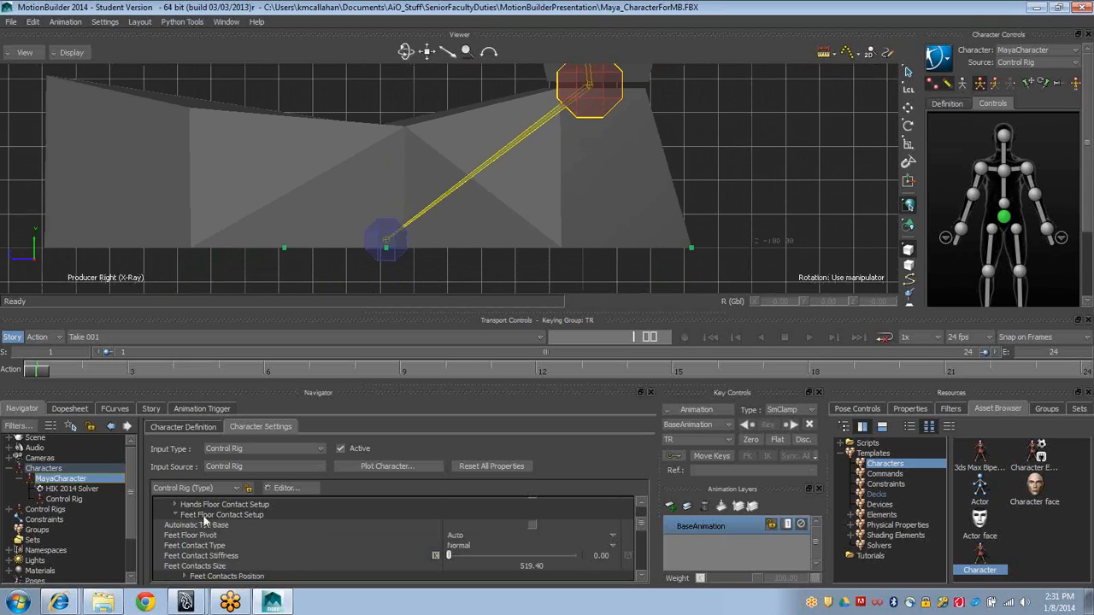
pyautogui.scroll(-1, 353, 538)
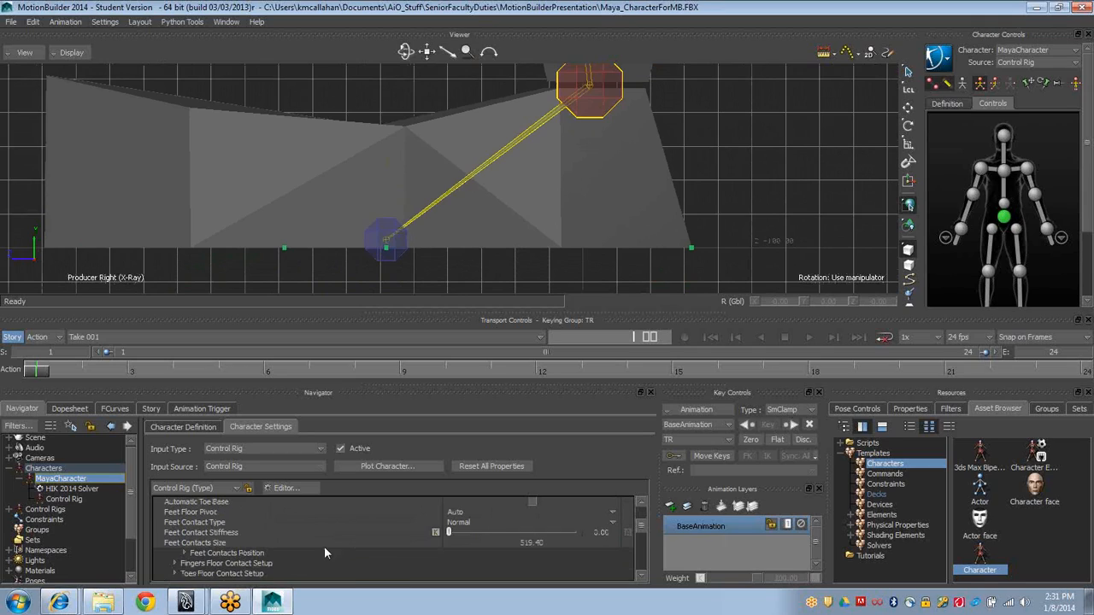
pyautogui.click(183, 553)
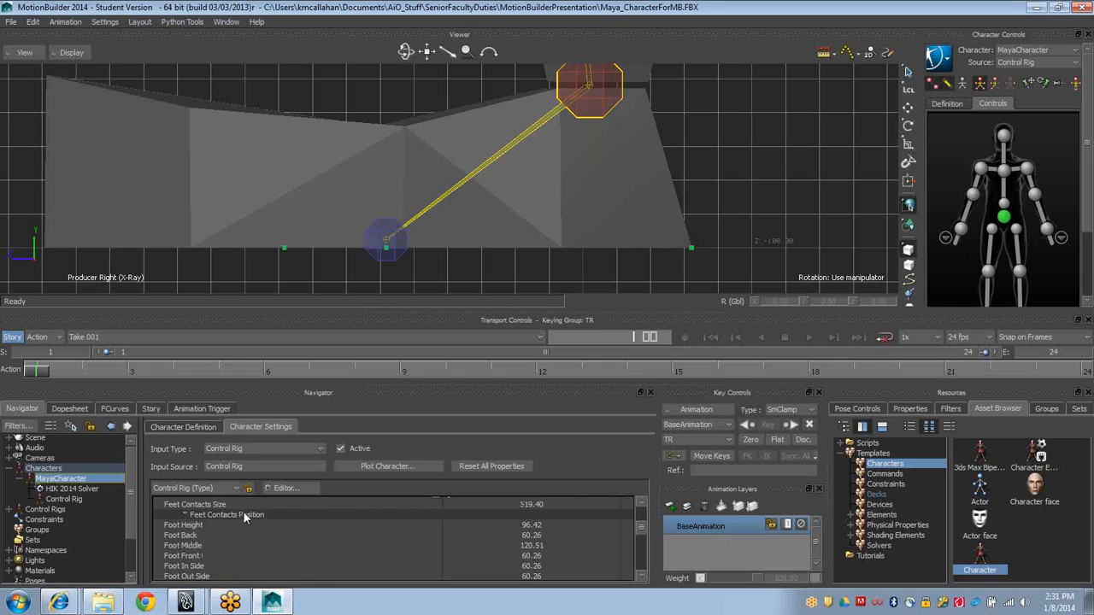
# Set Feet Contacts Size to 1000 to enlarge the contact markers under the foot
pyautogui.moveTo(530, 510); pyautogui.dragTo(710, 494)
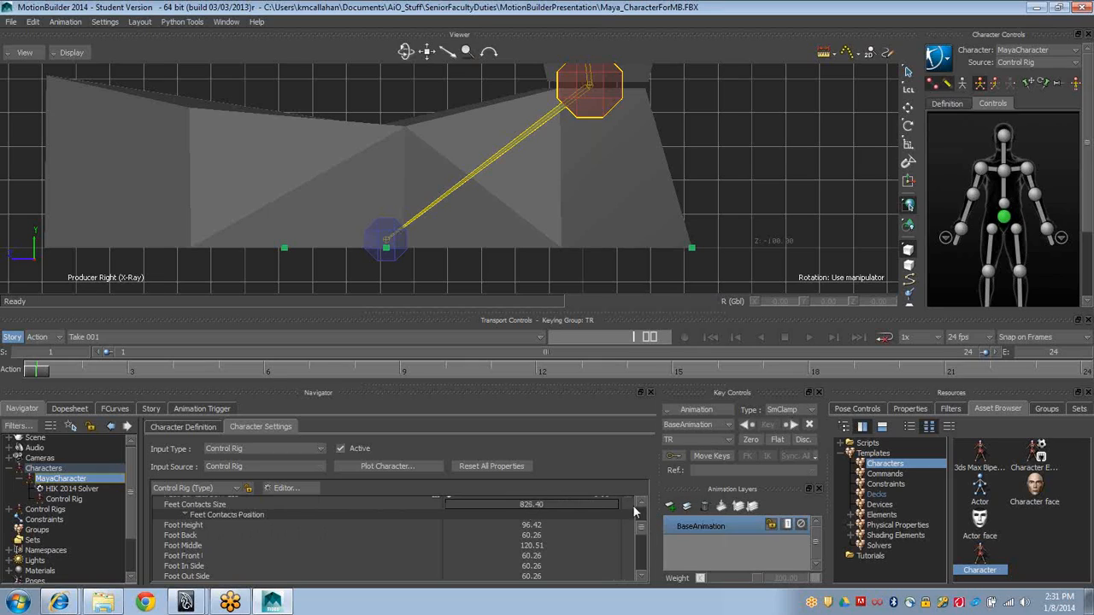
pyautogui.doubleClick(539, 502)
pyautogui.write('100')
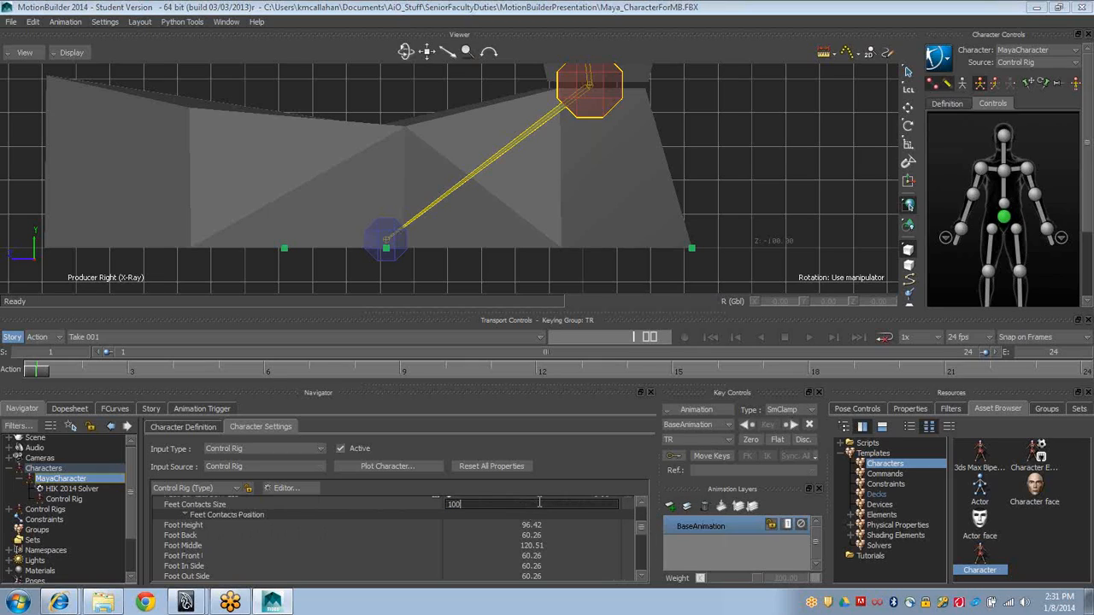
pyautogui.write('0')
pyautogui.press('Return')
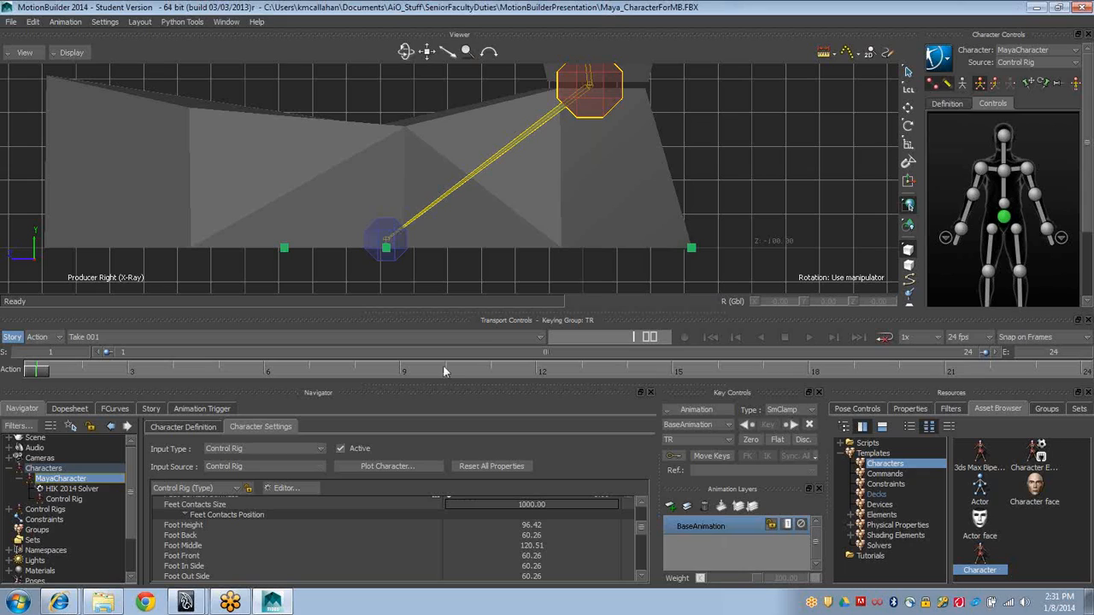
# Reduce the Foot Back contact position to 59.26 to align the rear marker with the heel
pyautogui.scroll(1, 674, 247)
pyautogui.keyDown('alt'); pyautogui.moveTo(683, 259); pyautogui.dragTo(713, 210, button='middle'); pyautogui.keyUp('alt')
pyautogui.keyDown('alt'); pyautogui.moveTo(549, 264); pyautogui.dragTo(545, 262, button='middle'); pyautogui.keyUp('alt')
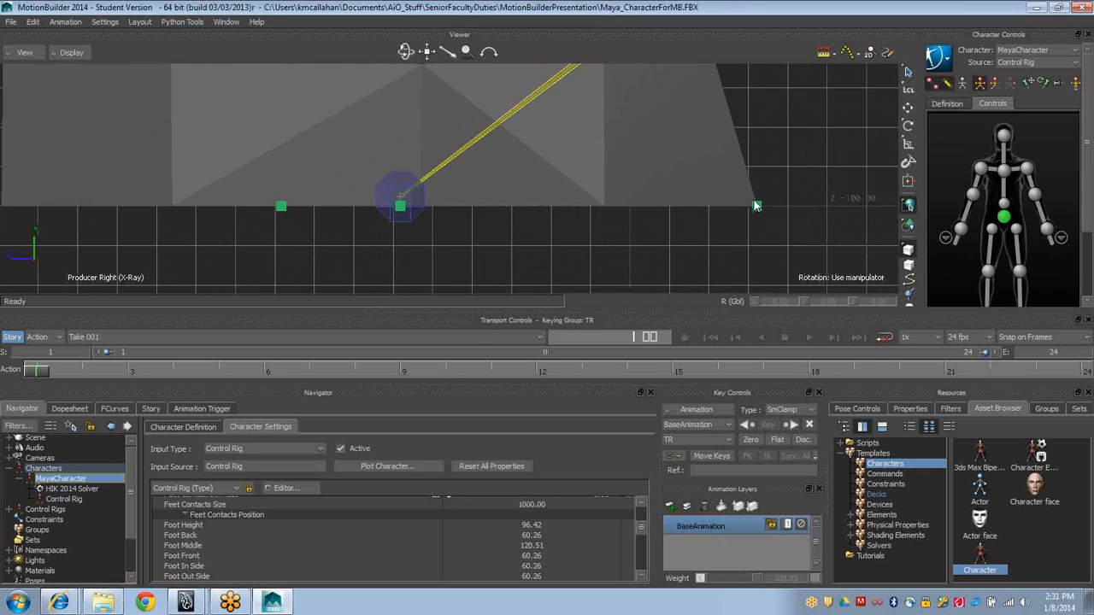
pyautogui.scroll(-2, 670, 232)
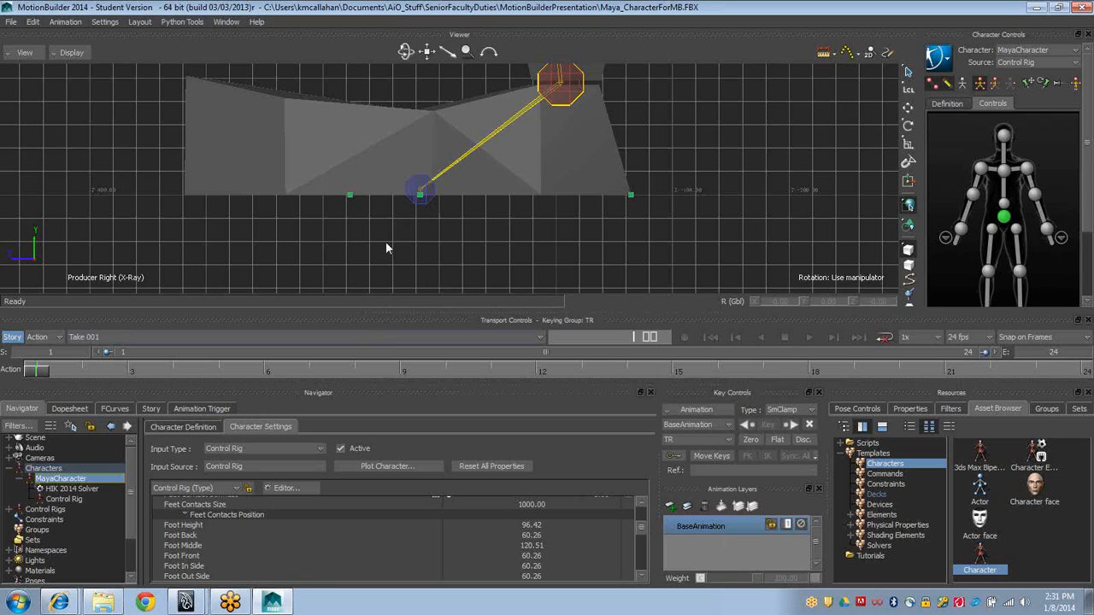
pyautogui.scroll(-3, 410, 239)
pyautogui.scroll(3, 411, 223)
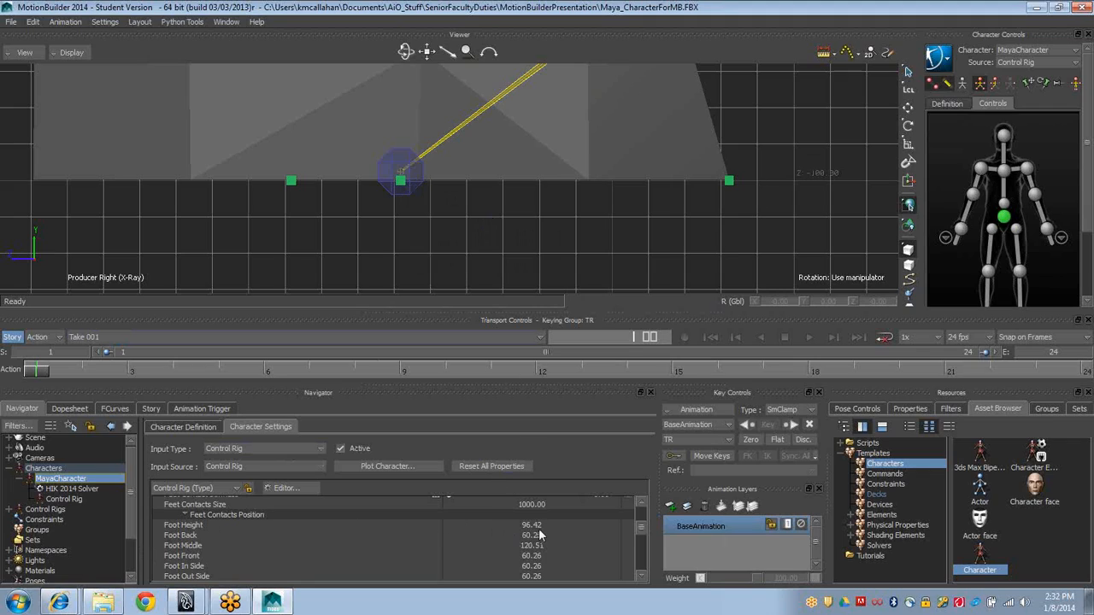
pyautogui.moveTo(539, 533); pyautogui.dragTo(534, 536)
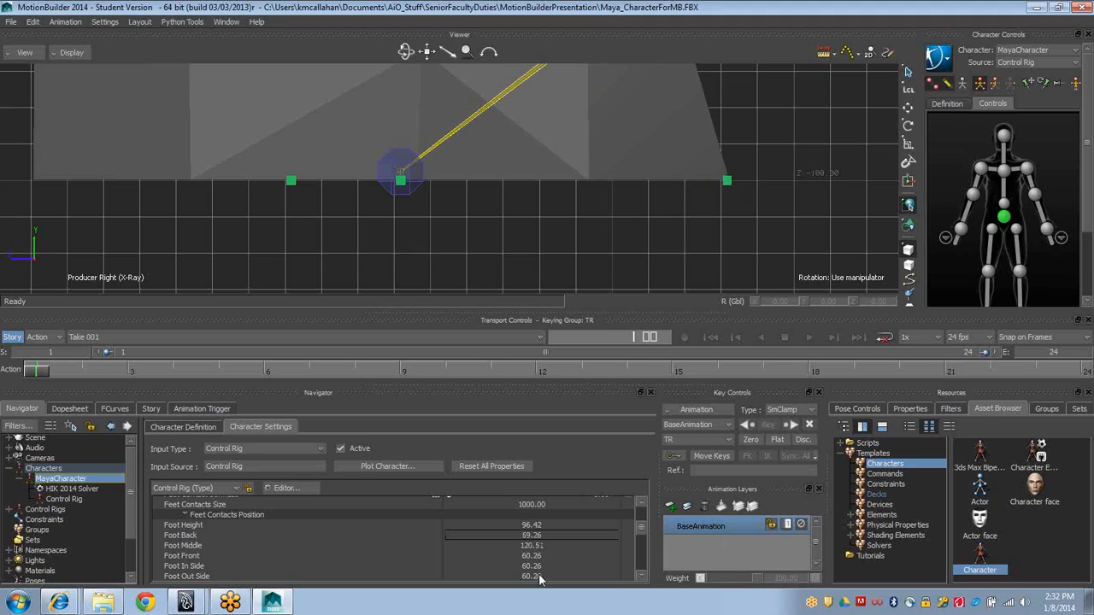
# Try a Foot Middle contact position of 115.51 and a Foot Front position of 55.26
pyautogui.moveTo(536, 552); pyautogui.dragTo(528, 552)
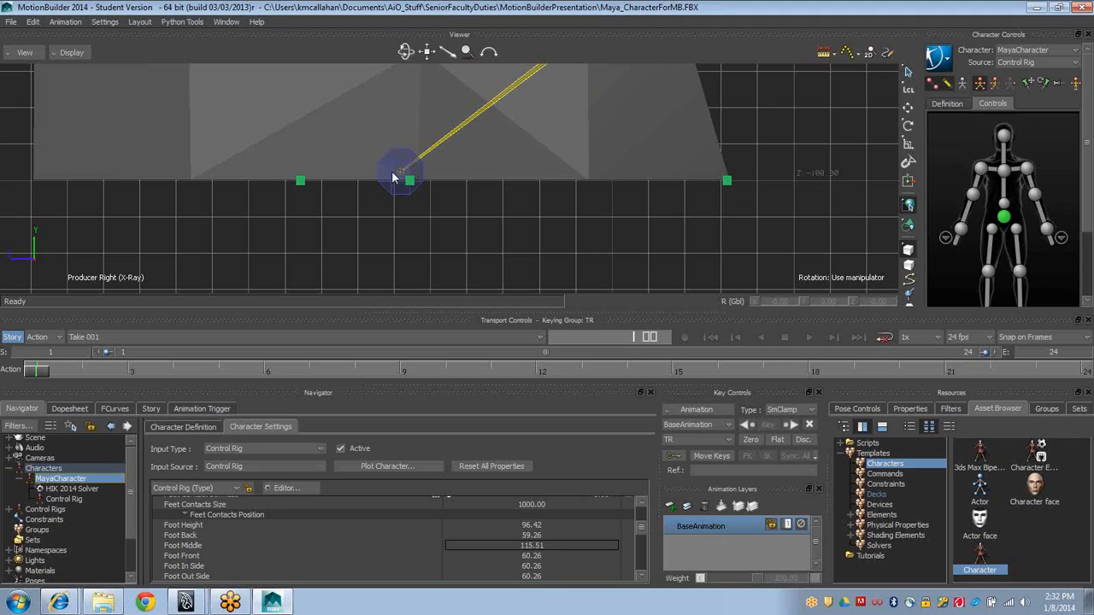
pyautogui.moveTo(535, 554); pyautogui.dragTo(536, 554)
pyautogui.moveTo(537, 557); pyautogui.dragTo(533, 557)
# Switch the viewer to Producer Perspective and set the Foot Front contact position to 153.26
pyautogui.keyDown('alt'); pyautogui.moveTo(574, 262); pyautogui.dragTo(463, 203, button='right'); pyautogui.keyUp('alt')
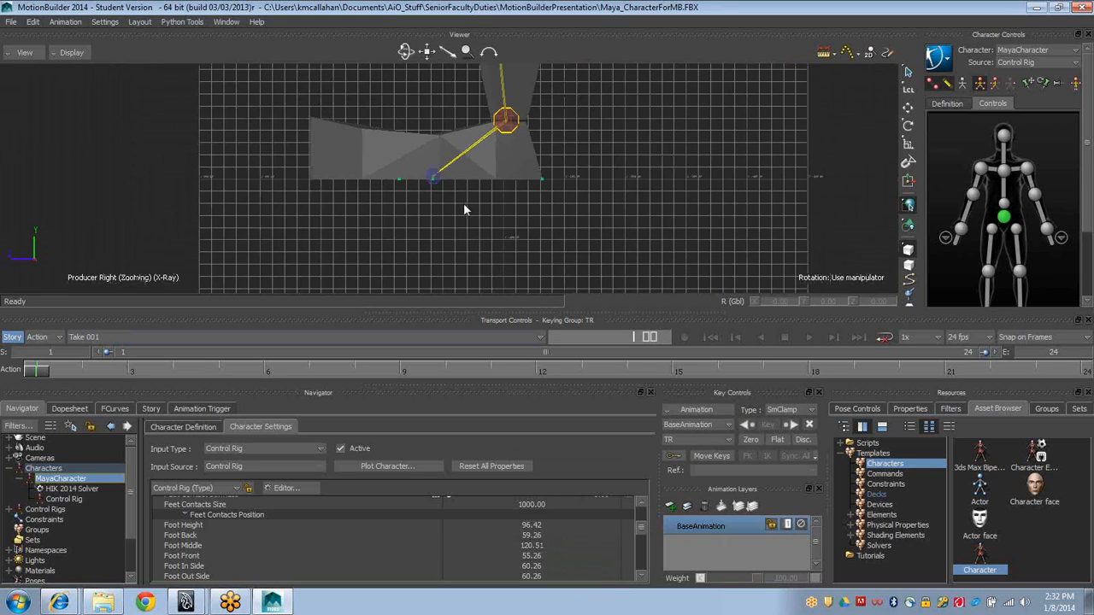
pyautogui.click(25, 52)
pyautogui.moveTo(60, 96)
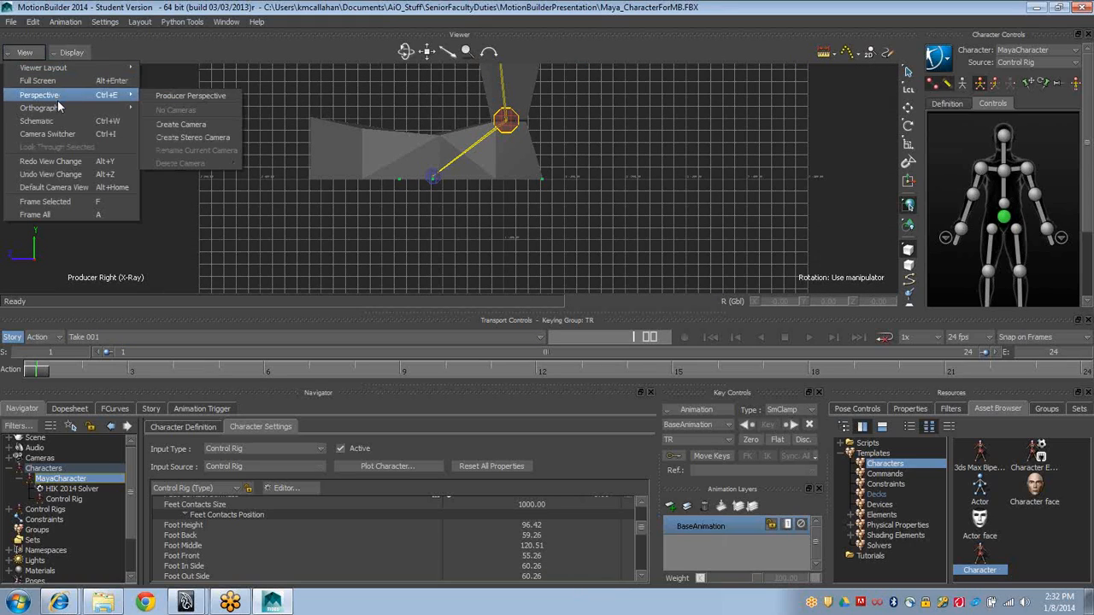
pyautogui.click(174, 97)
pyautogui.keyDown('alt'); pyautogui.moveTo(360, 161); pyautogui.dragTo(536, 413); pyautogui.keyUp('alt')
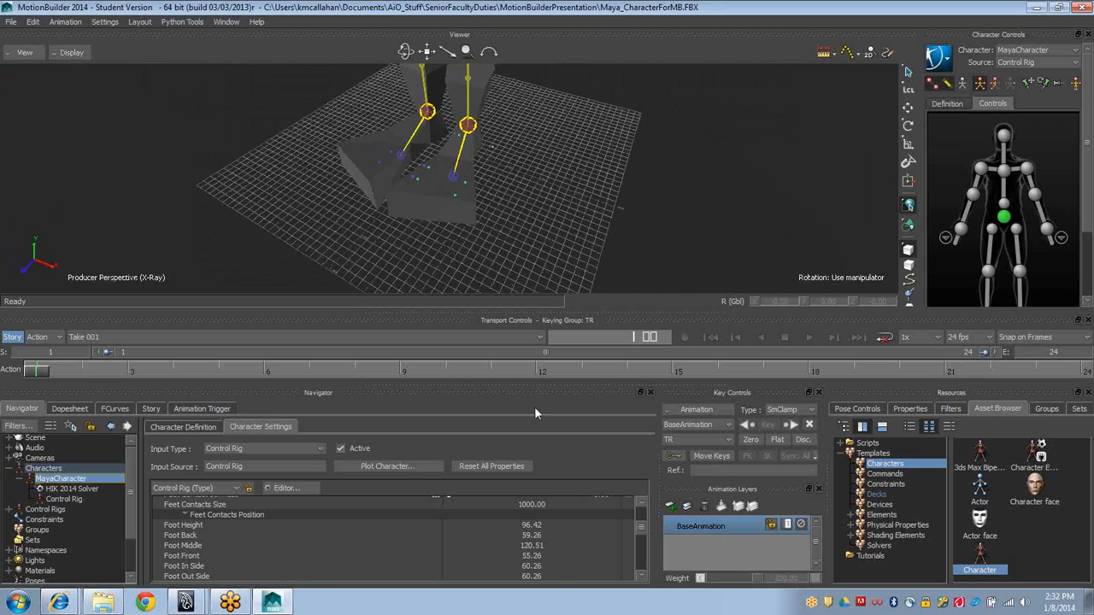
pyautogui.click(533, 559)
pyautogui.moveTo(543, 560); pyautogui.dragTo(608, 568)
# Try a Foot In Side contact position of 40.26 and a Foot Out Side position of 147.26
pyautogui.keyDown('alt'); pyautogui.moveTo(473, 288); pyautogui.dragTo(519, 307); pyautogui.keyUp('alt')
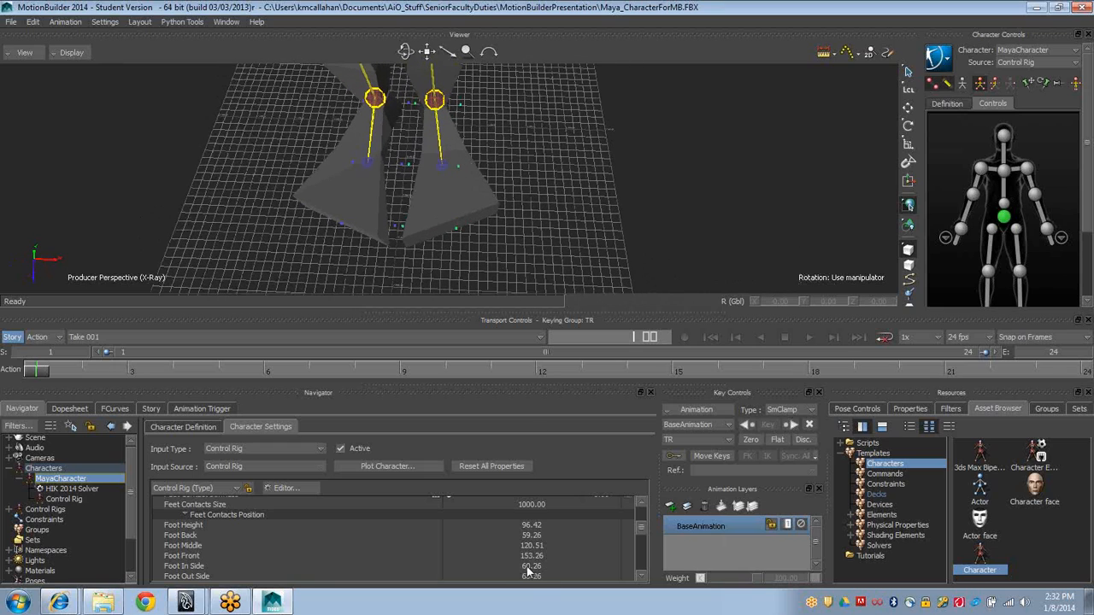
pyautogui.keyDown('alt'); pyautogui.moveTo(433, 178); pyautogui.dragTo(492, 188, button='middle'); pyautogui.keyUp('alt')
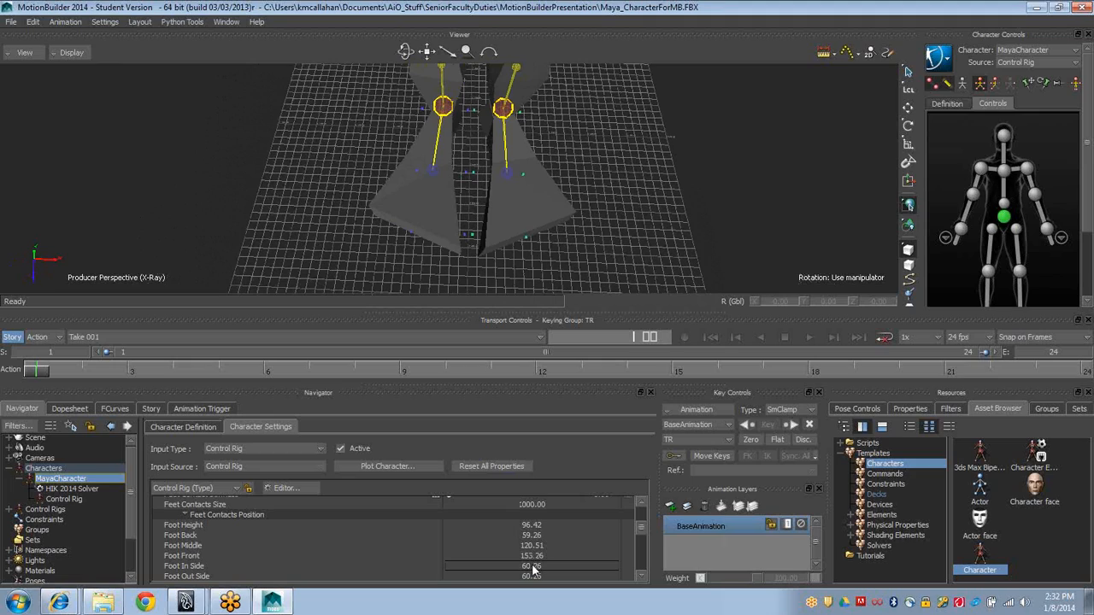
pyautogui.moveTo(534, 571); pyautogui.dragTo(521, 571)
pyautogui.keyDown('alt'); pyautogui.moveTo(442, 157); pyautogui.dragTo(533, 185, button='right'); pyautogui.keyUp('alt')
pyautogui.moveTo(528, 567); pyautogui.dragTo(527, 569)
pyautogui.keyDown('ctrl'); pyautogui.keyDown('shift'); pyautogui.moveTo(763, 182); pyautogui.dragTo(528, 242); pyautogui.keyUp('shift'); pyautogui.keyUp('ctrl')
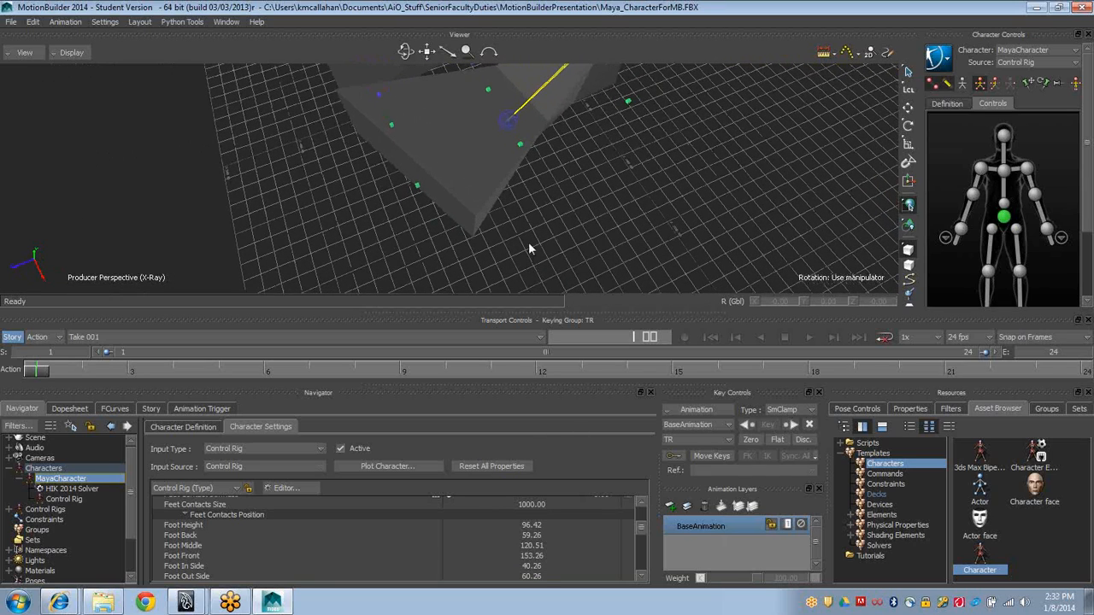
pyautogui.moveTo(530, 581); pyautogui.dragTo(602, 590)
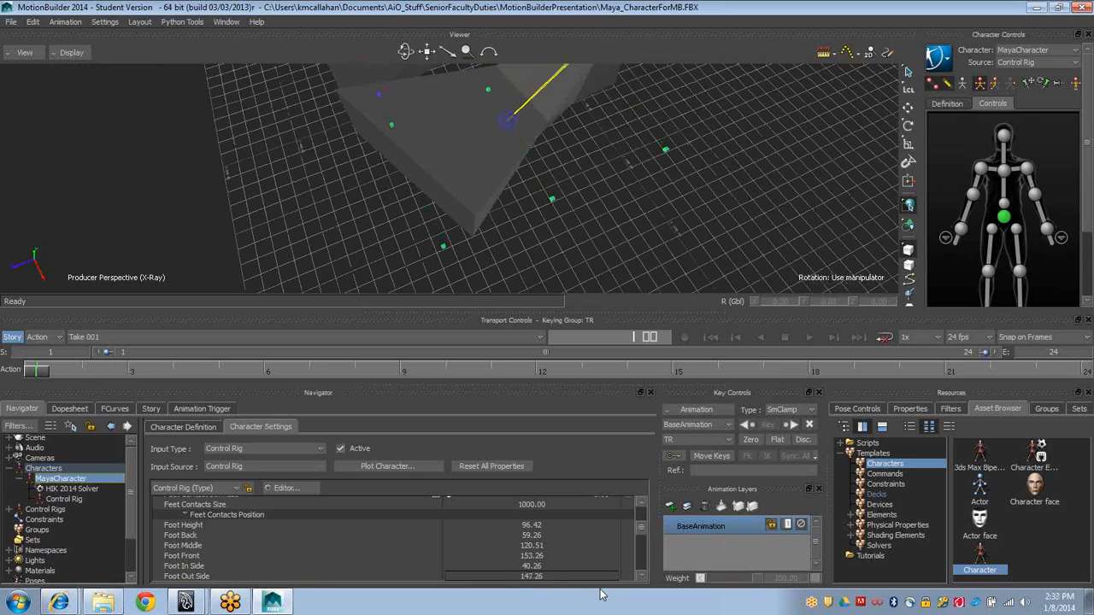
# Select the left ankle effector and try rotating the foot against the floor contacts
pyautogui.keyDown('ctrl'); pyautogui.keyDown('shift'); pyautogui.moveTo(506, 151); pyautogui.dragTo(564, 209); pyautogui.keyUp('shift'); pyautogui.keyUp('ctrl')
pyautogui.scroll(-2, 1085, 218)
pyautogui.scroll(-1, 1085, 218)
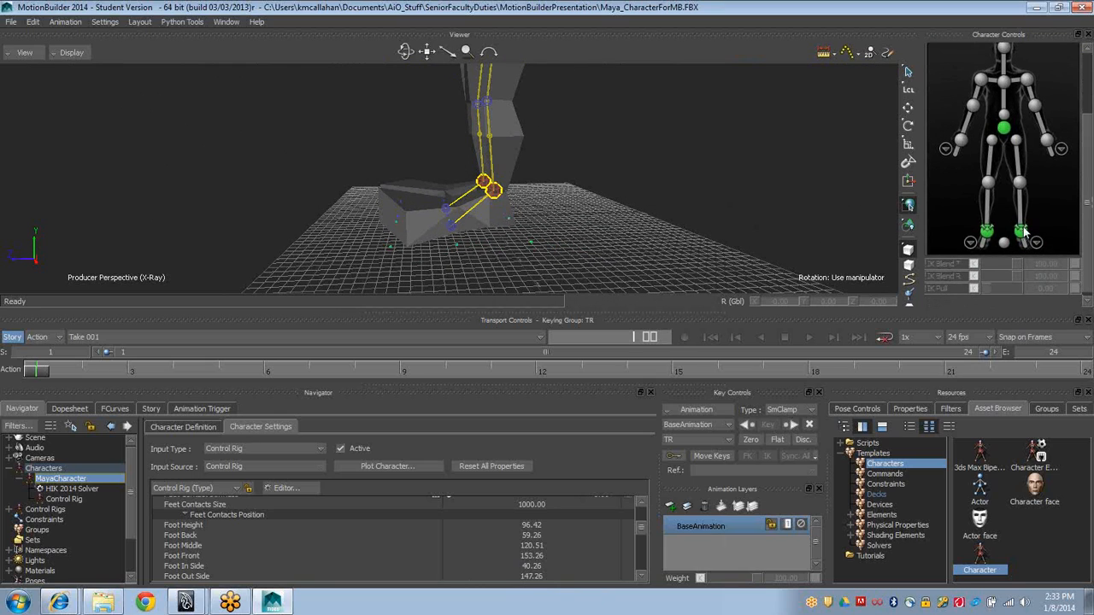
pyautogui.click(1021, 231)
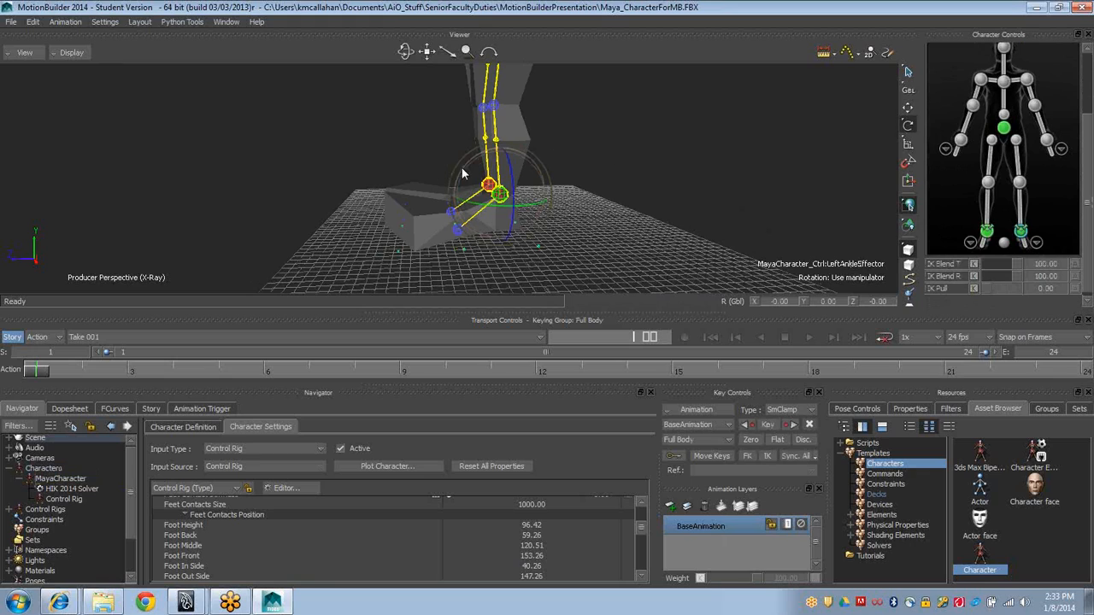
pyautogui.moveTo(467, 170); pyautogui.dragTo(480, 194)
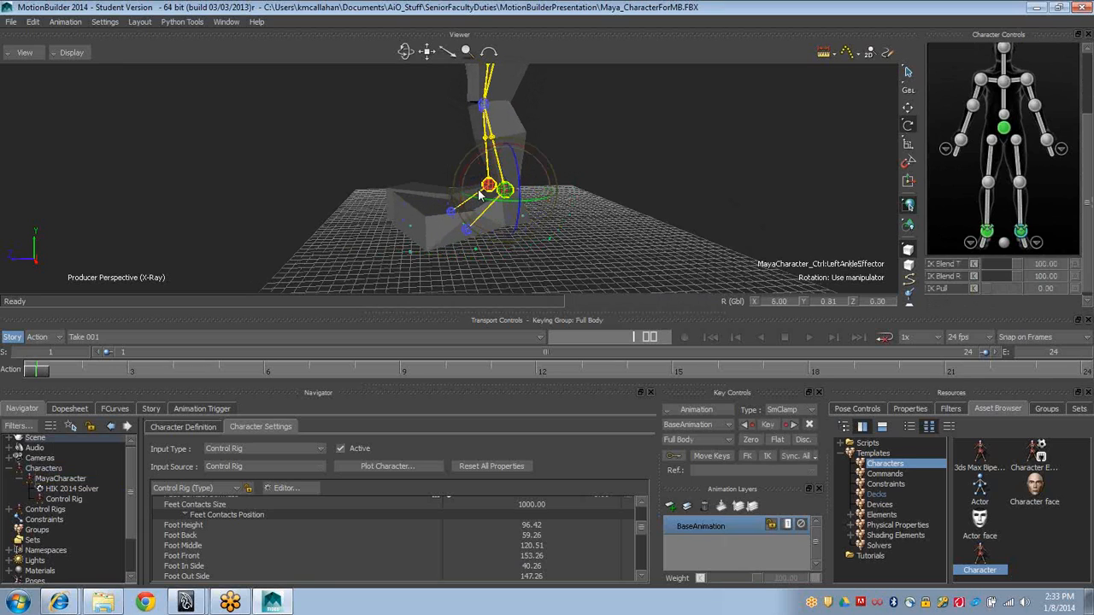
# Undo the ankle rotation and the Foot In Side and Foot Out Side contact changes
pyautogui.hotkey('ctrl', 'z')
pyautogui.hotkey('ctrl', 'z')
pyautogui.hotkey('ctrl', 'z')
pyautogui.hotkey('ctrl', 'z')
pyautogui.keyDown('ctrl'); pyautogui.keyDown('shift'); pyautogui.moveTo(558, 115); pyautogui.dragTo(564, 173); pyautogui.keyUp('shift'); pyautogui.keyUp('ctrl')
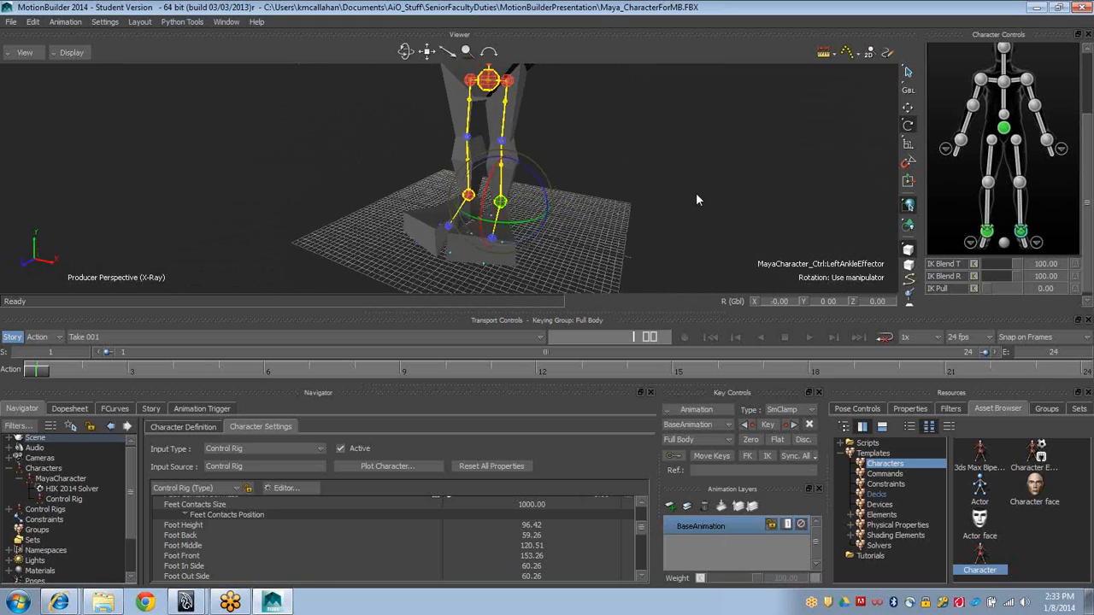
pyautogui.keyDown('ctrl'); pyautogui.keyDown('shift'); pyautogui.moveTo(683, 190); pyautogui.dragTo(665, 195); pyautogui.keyUp('shift'); pyautogui.keyUp('ctrl')
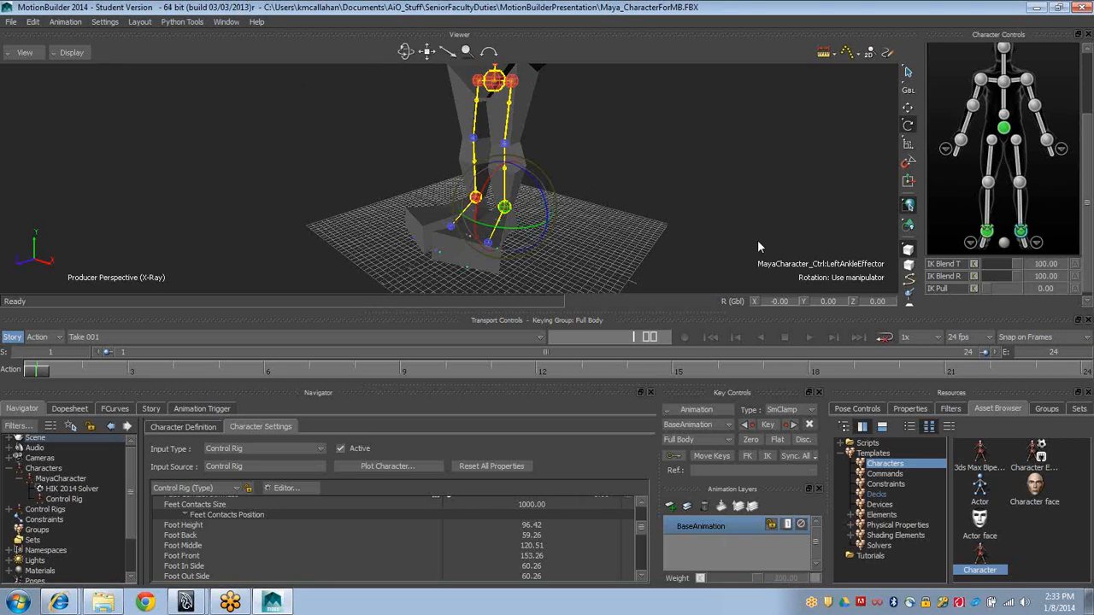
pyautogui.keyDown('ctrl'); pyautogui.keyDown('shift'); pyautogui.moveTo(660, 183); pyautogui.dragTo(540, 153); pyautogui.keyUp('shift'); pyautogui.keyUp('ctrl')
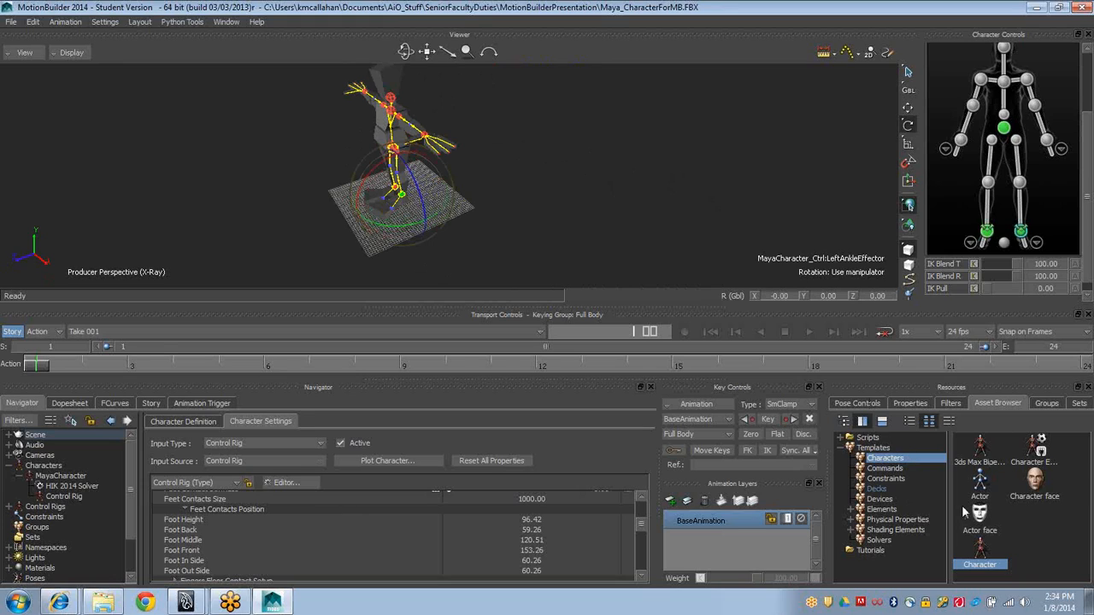
pyautogui.hotkey('alt', 'Tab')
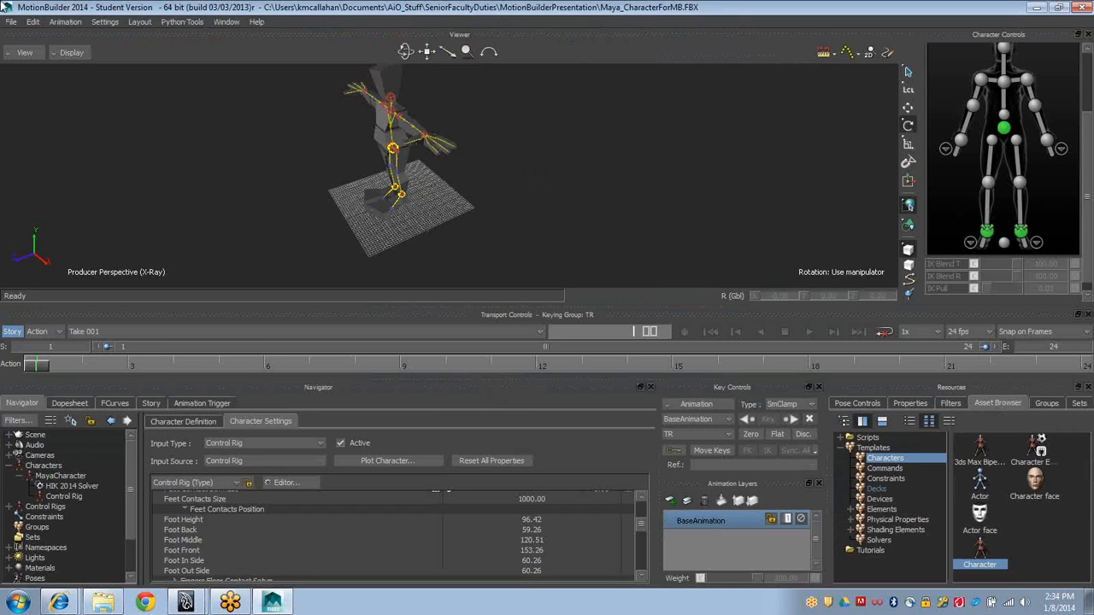
# Save the scene under the new name Maya_Characterized.FBX in the MotionBuilderPresentation folder
pyautogui.click(11, 21)
pyautogui.click(38, 86)
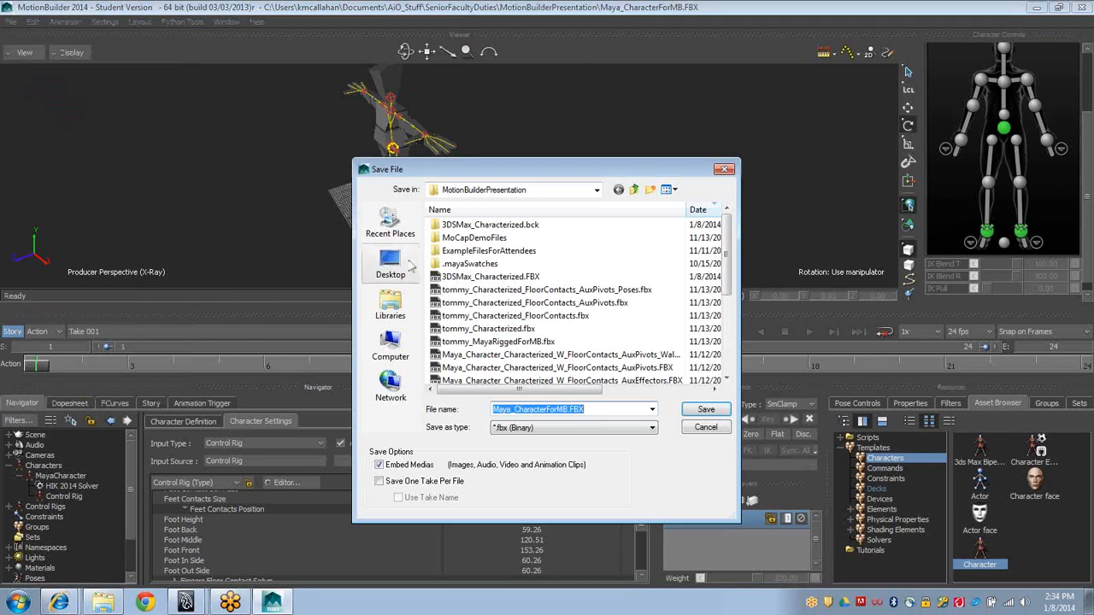
pyautogui.click(569, 409)
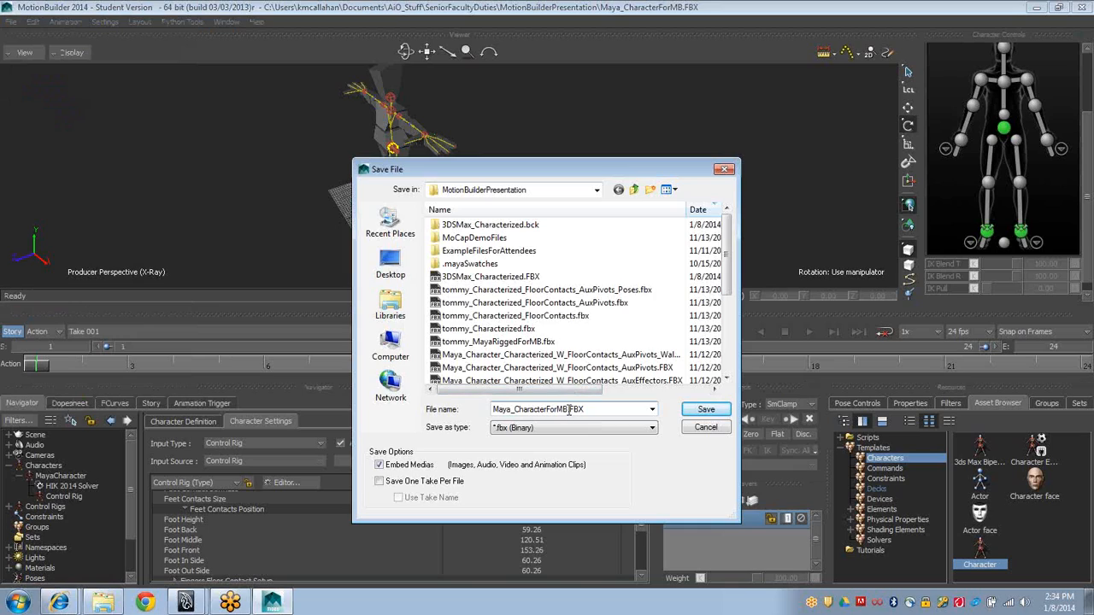
pyautogui.moveTo(570, 409); pyautogui.dragTo(547, 411)
pyautogui.write('ized')
pyautogui.press('Return')
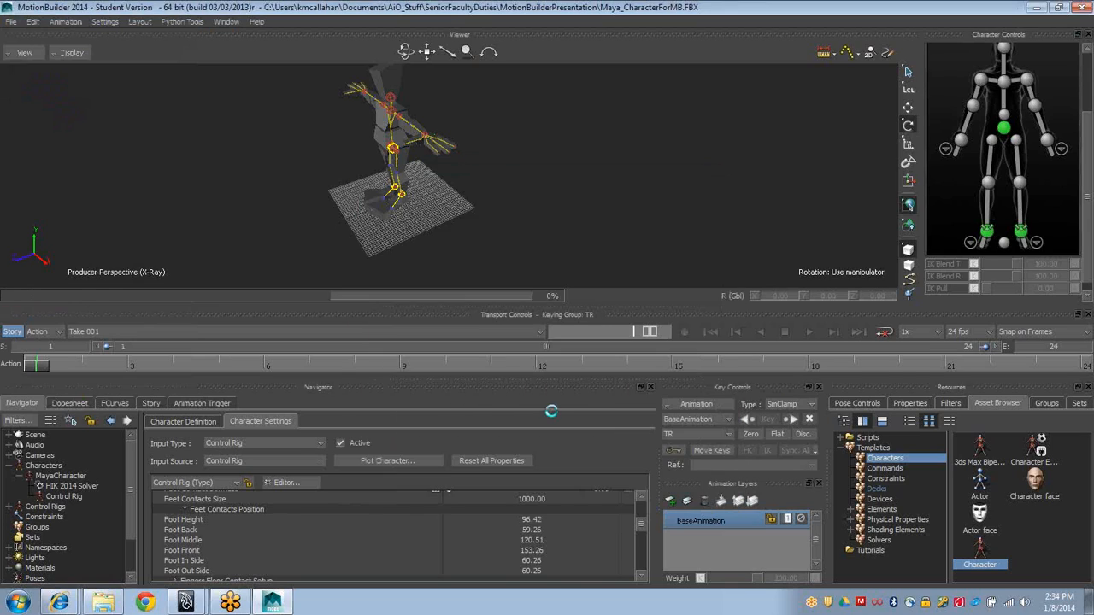
pyautogui.press('Return')
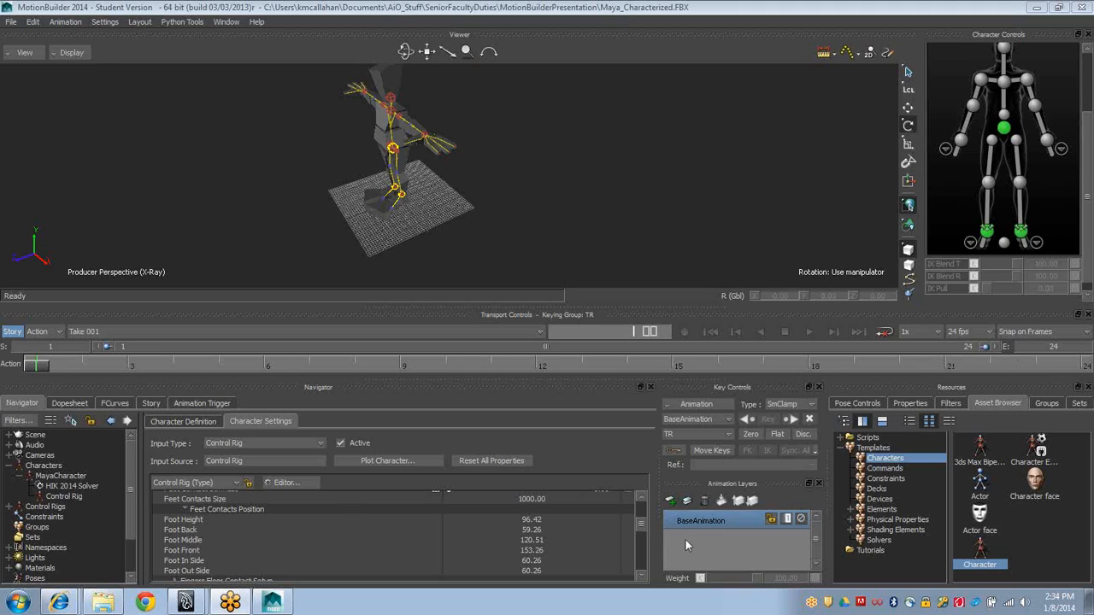
# Open the recent file tommy_Characterized_FloorContacts.fbx without saving changes to the current scene
pyautogui.click(354, 148)
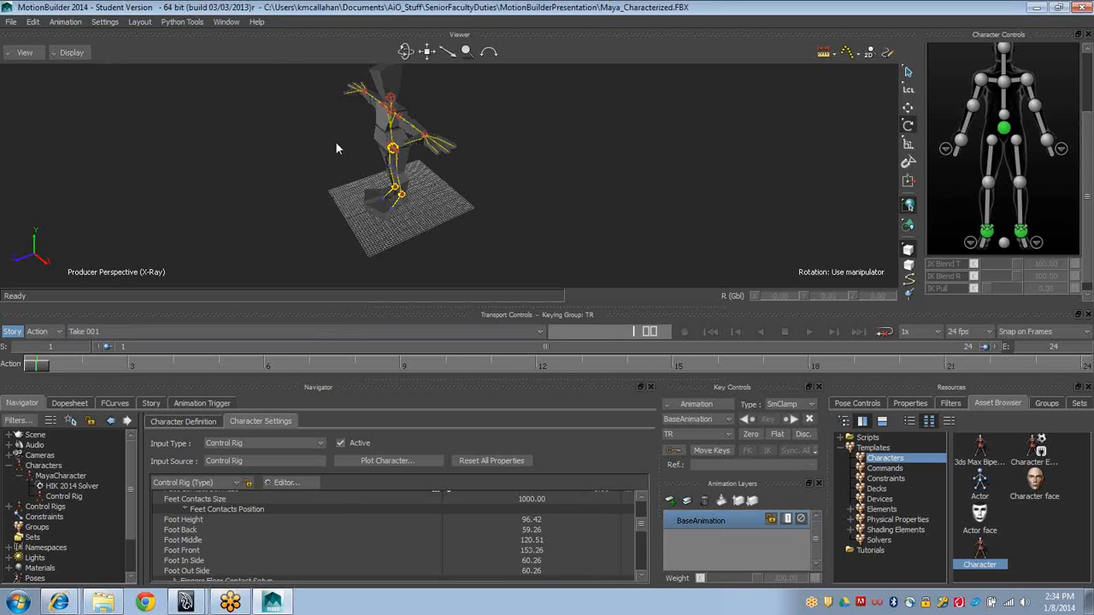
pyautogui.keyDown('ctrl'); pyautogui.keyDown('shift'); pyautogui.moveTo(317, 137); pyautogui.dragTo(177, 229); pyautogui.keyUp('shift'); pyautogui.keyUp('ctrl')
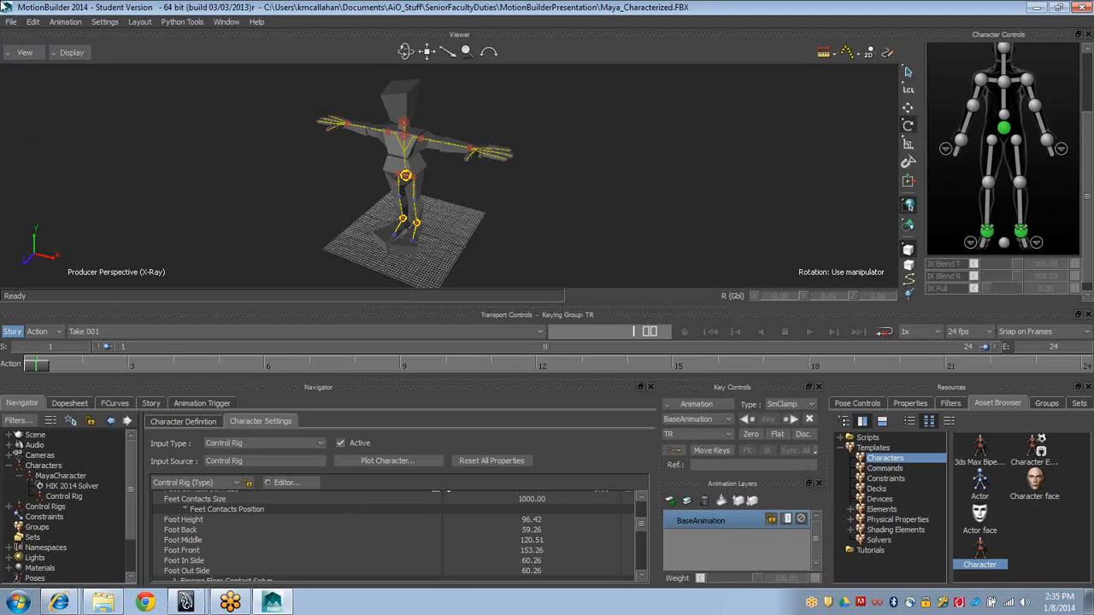
pyautogui.click(12, 23)
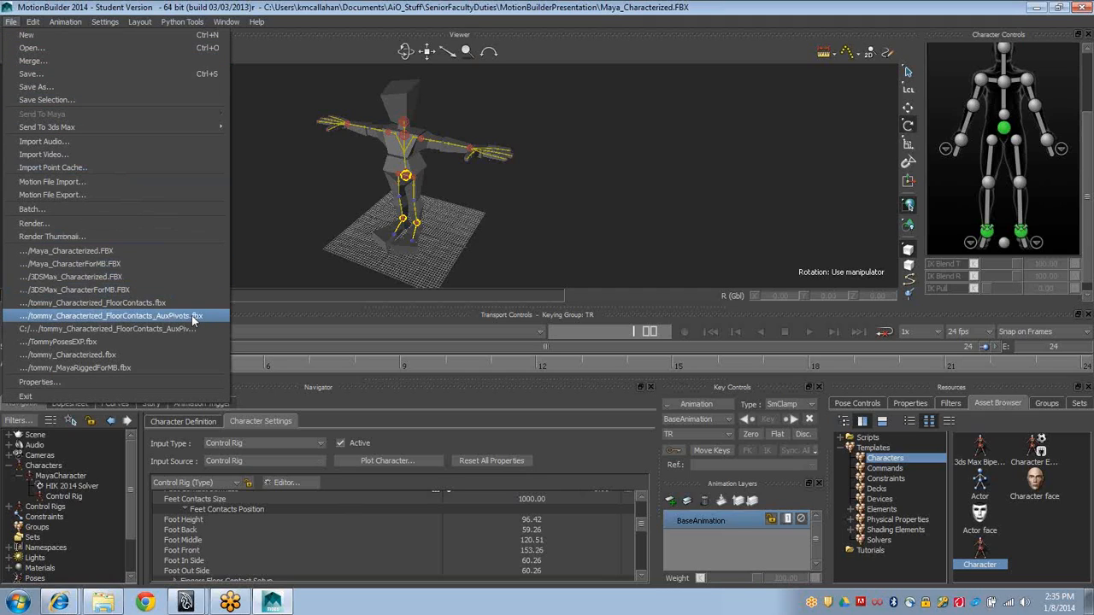
pyautogui.click(161, 303)
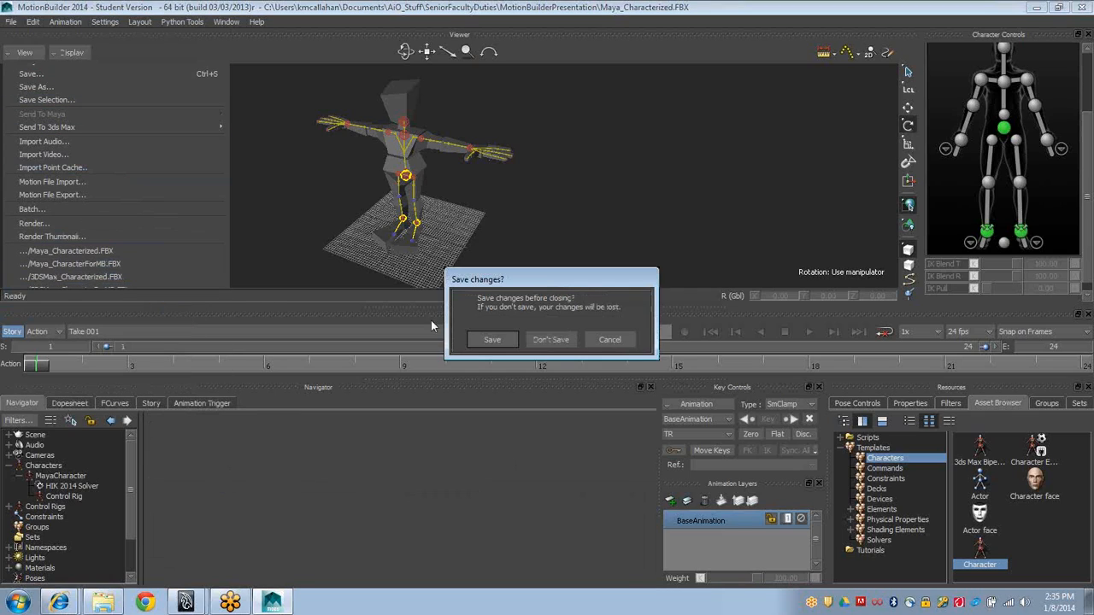
pyautogui.click(551, 340)
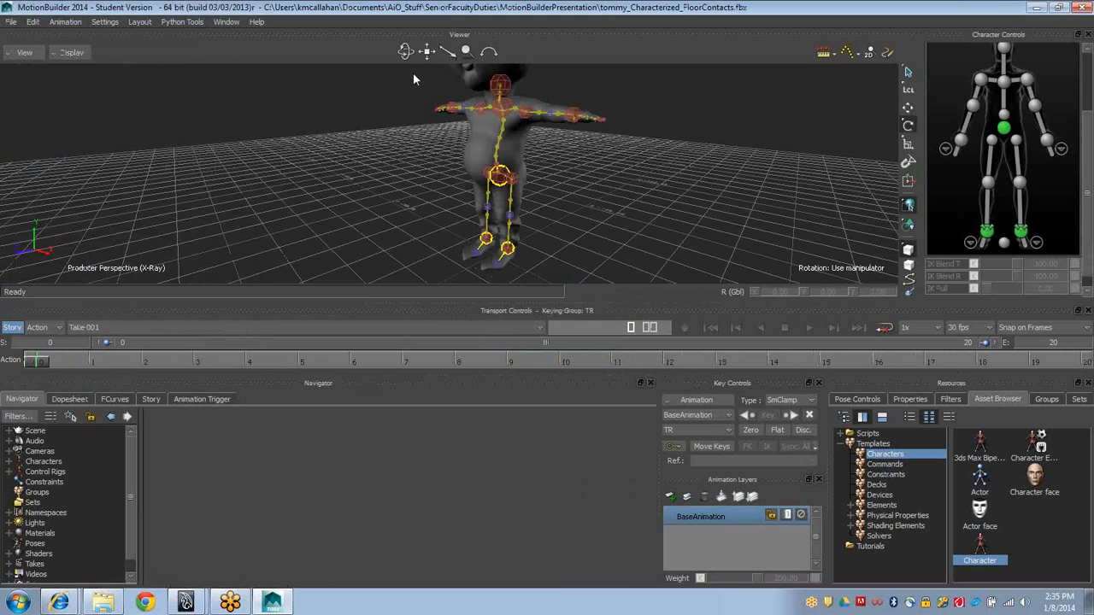
# Select tommyCharacter's chest origin effector with the Translate tool and set the viewer display to Models Only
pyautogui.moveTo(406, 53); pyautogui.dragTo(414, 126)
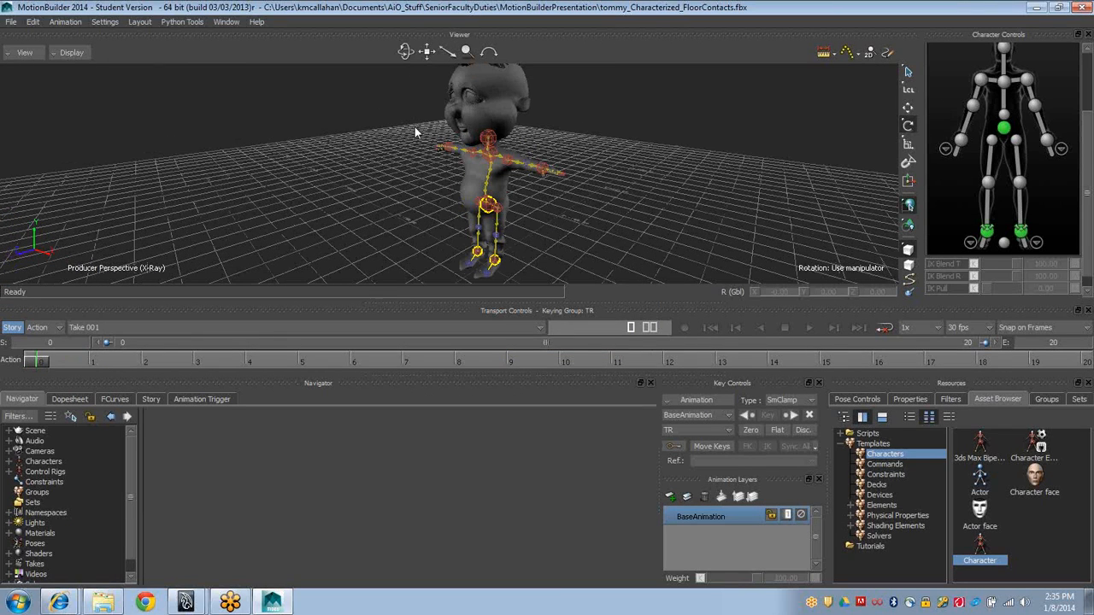
pyautogui.hotkey('ctrl', 'a')
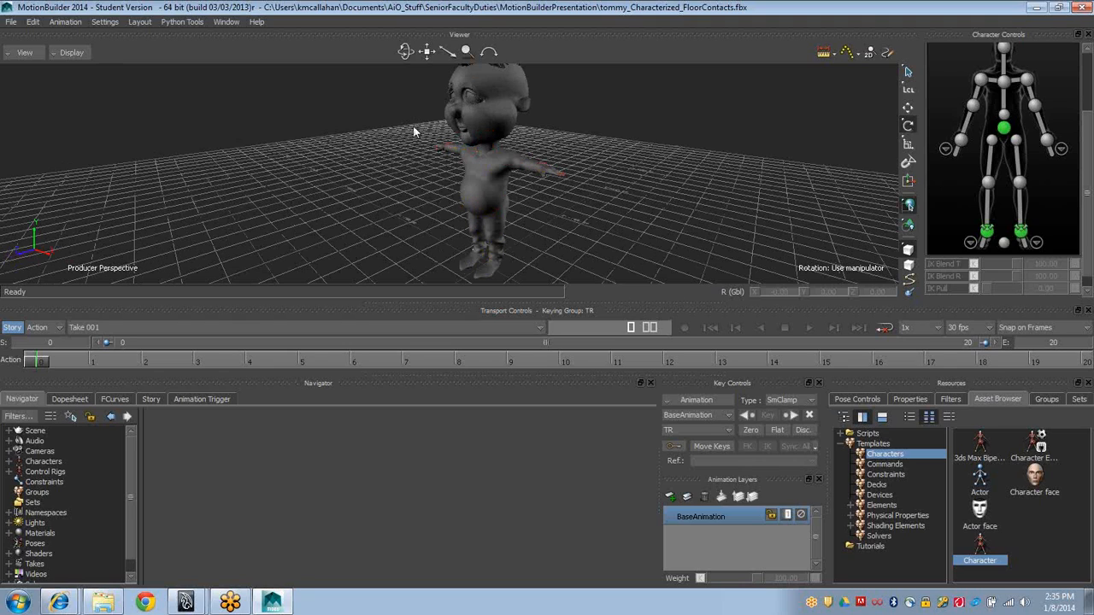
pyautogui.moveTo(426, 52); pyautogui.dragTo(589, 153)
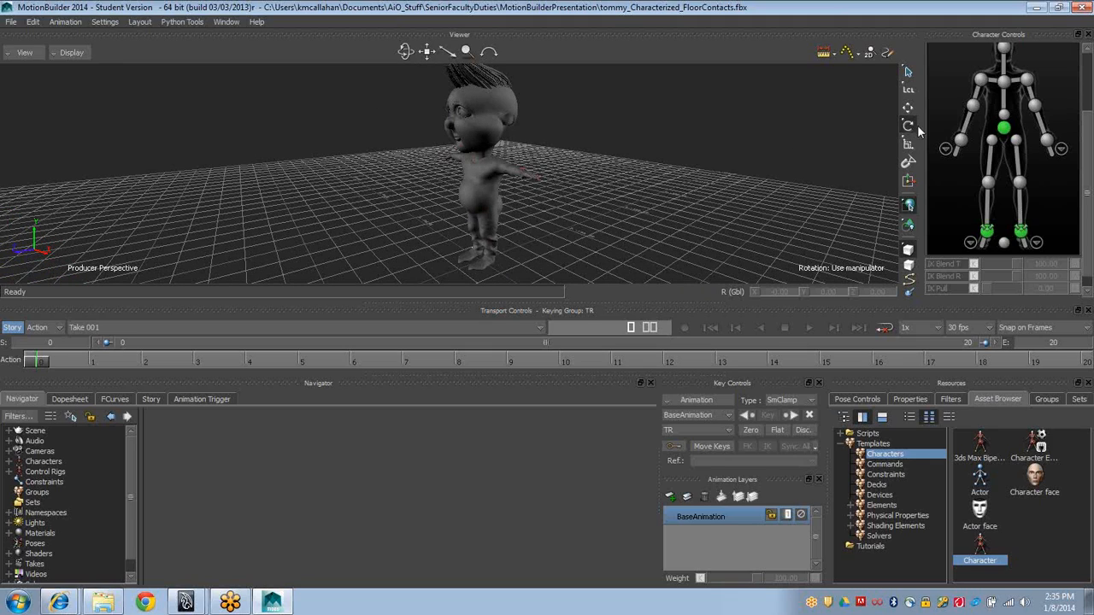
pyautogui.click(1003, 116)
pyautogui.press('t')
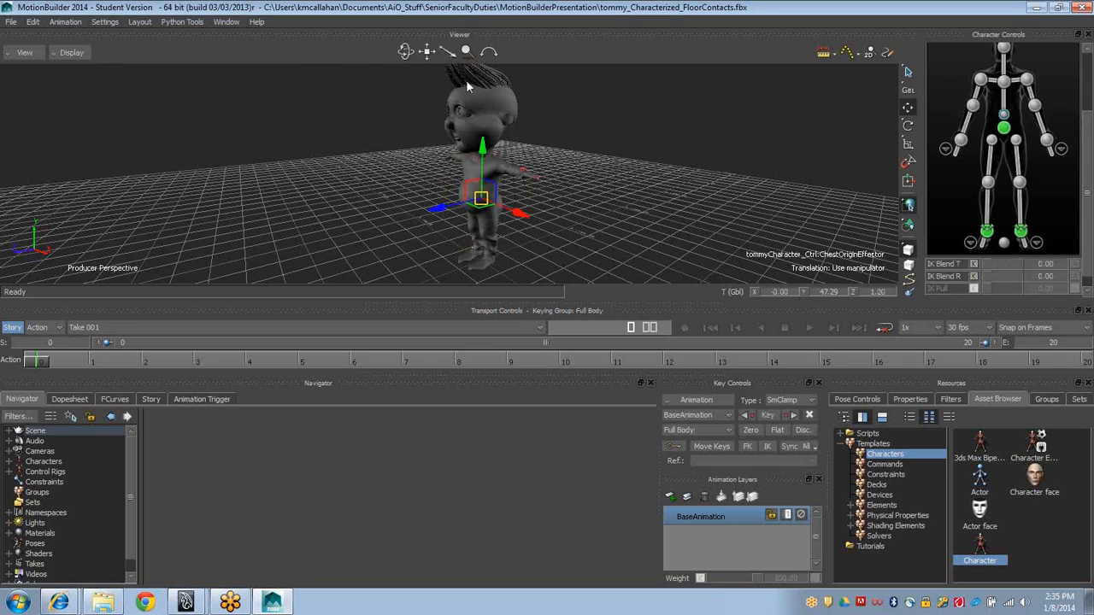
pyautogui.scroll(-2, 516, 139)
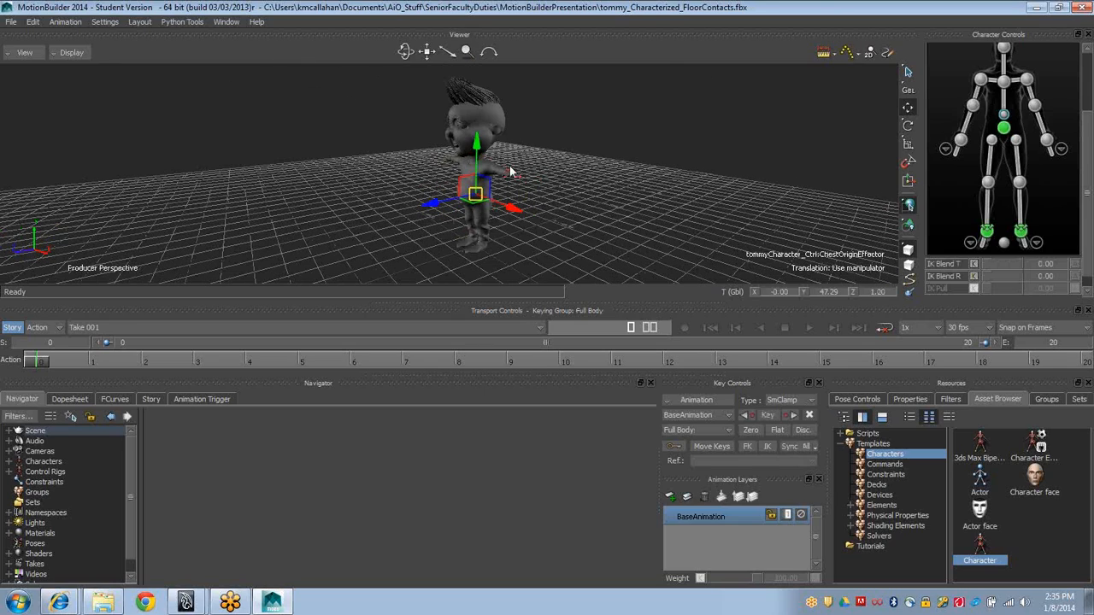
pyautogui.keyDown('shift'); pyautogui.moveTo(461, 195); pyautogui.dragTo(458, 163); pyautogui.keyUp('shift')
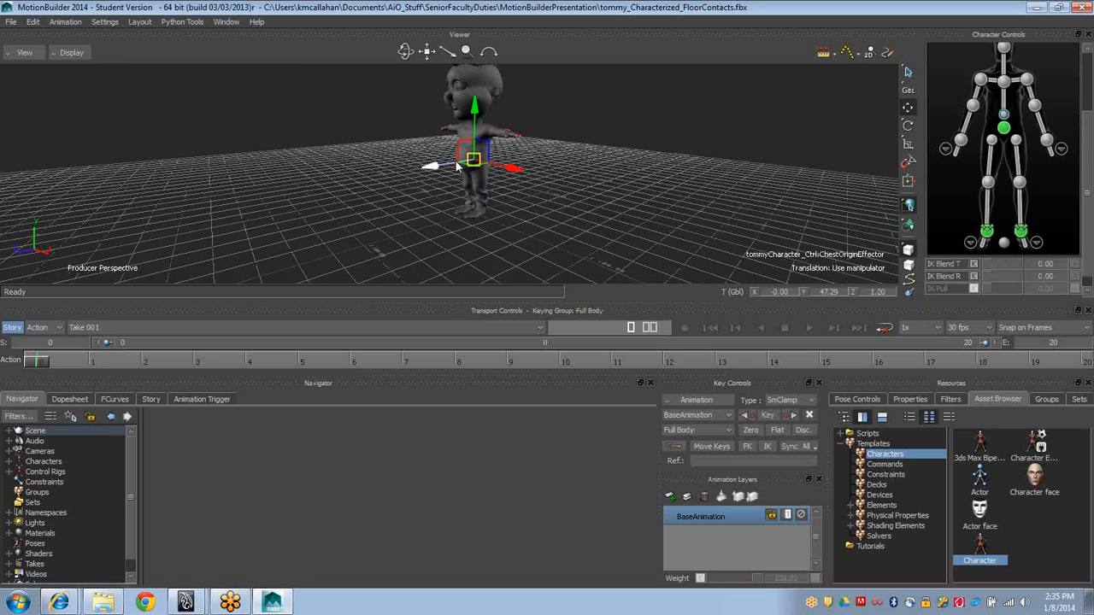
pyautogui.hotkey('ctrl', 'a')
# Switch to Maya to view the original block character, and return to MotionBuilder
pyautogui.hotkey('alt', 'Tab')
pyautogui.hotkey('alt', 'Tab')
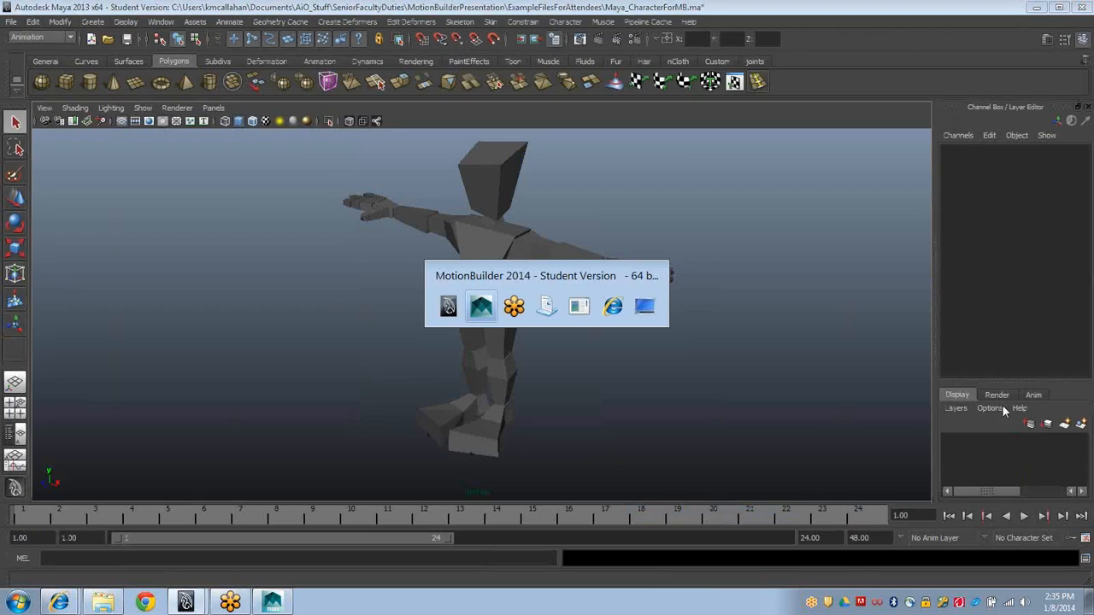
pyautogui.hotkey('alt', 'Tab')
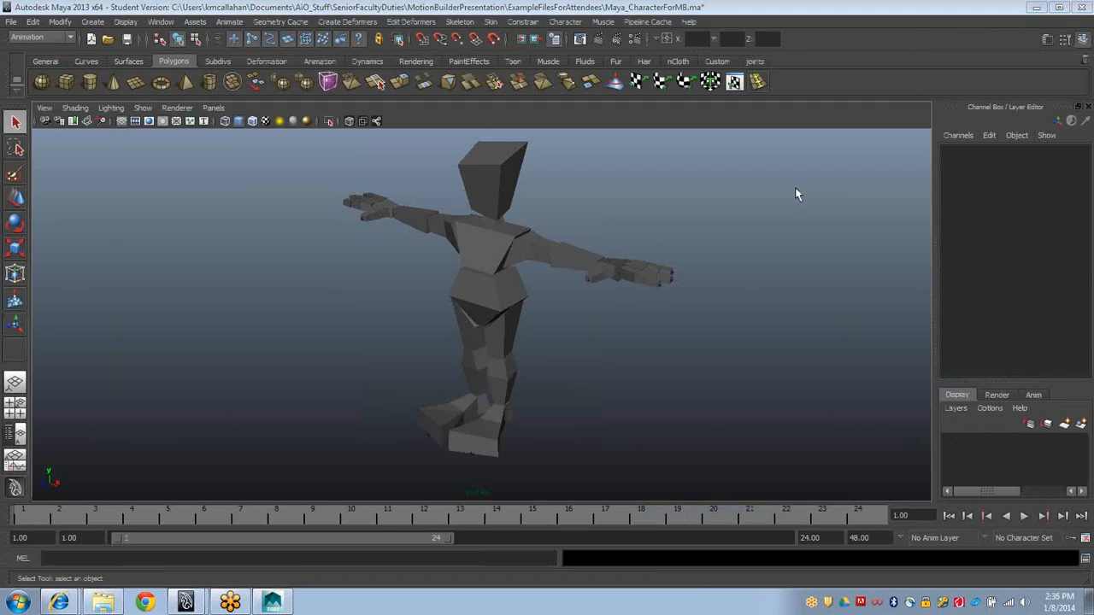
pyautogui.hotkey('alt', 'Tab')
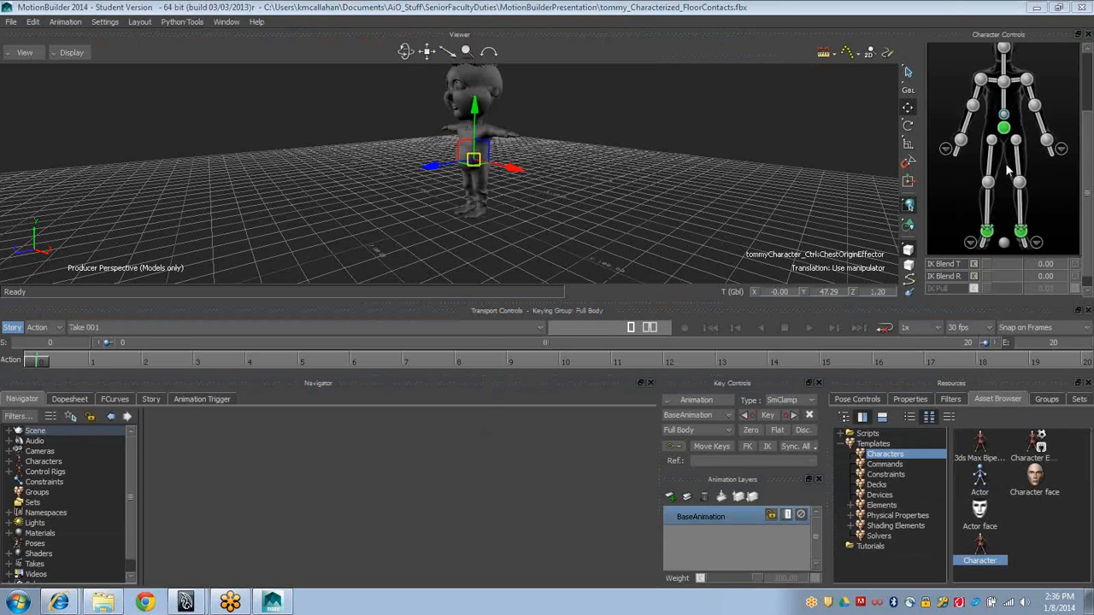
# Select tommyCharacter's hips effector and restore the MotionBuilder window to a smaller size in front of Maya
pyautogui.click(1003, 127)
pyautogui.rightClick(683, 7)
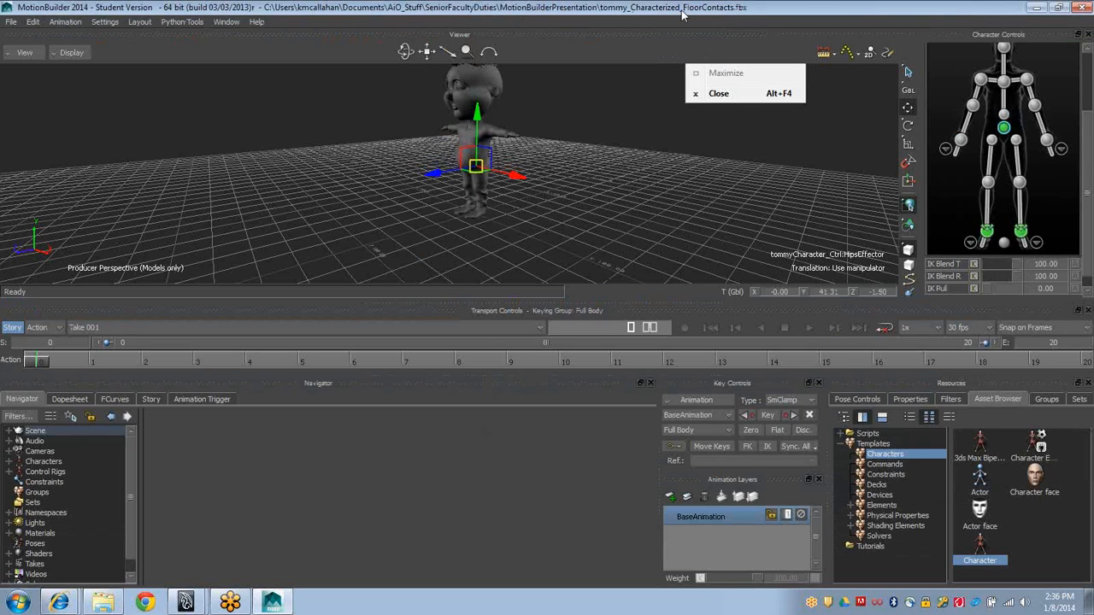
pyautogui.moveTo(682, 12); pyautogui.dragTo(691, 25)
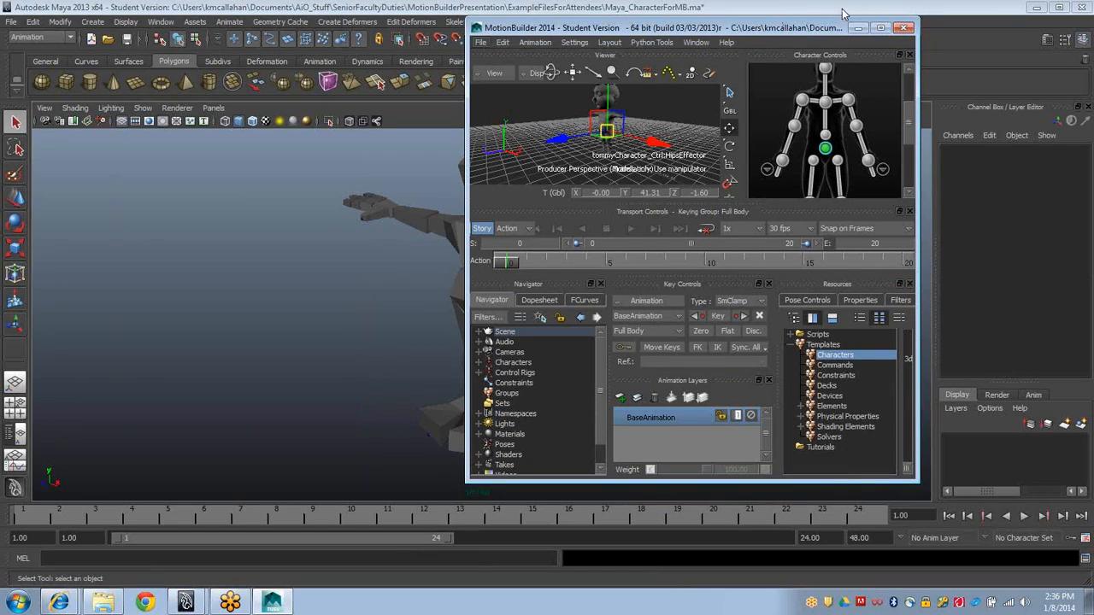
# Maximize the MotionBuilder window and orbit around the Tommy character from the side to a raised three-quarter view
pyautogui.click(816, 15)
pyautogui.hotkey('alt', 'Tab')
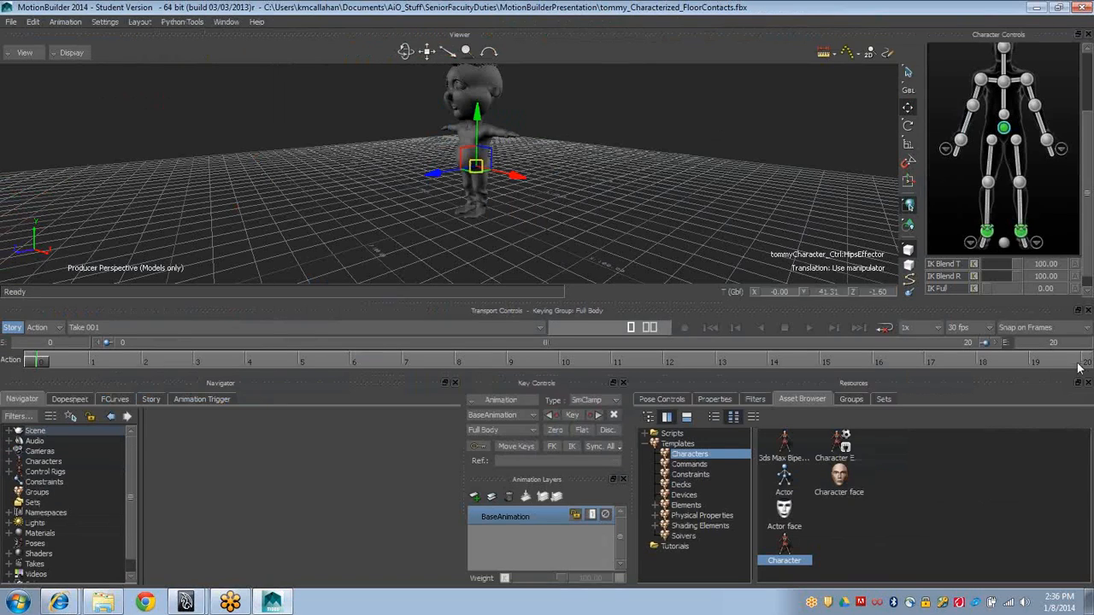
pyautogui.hotkey('alt', 'Tab')
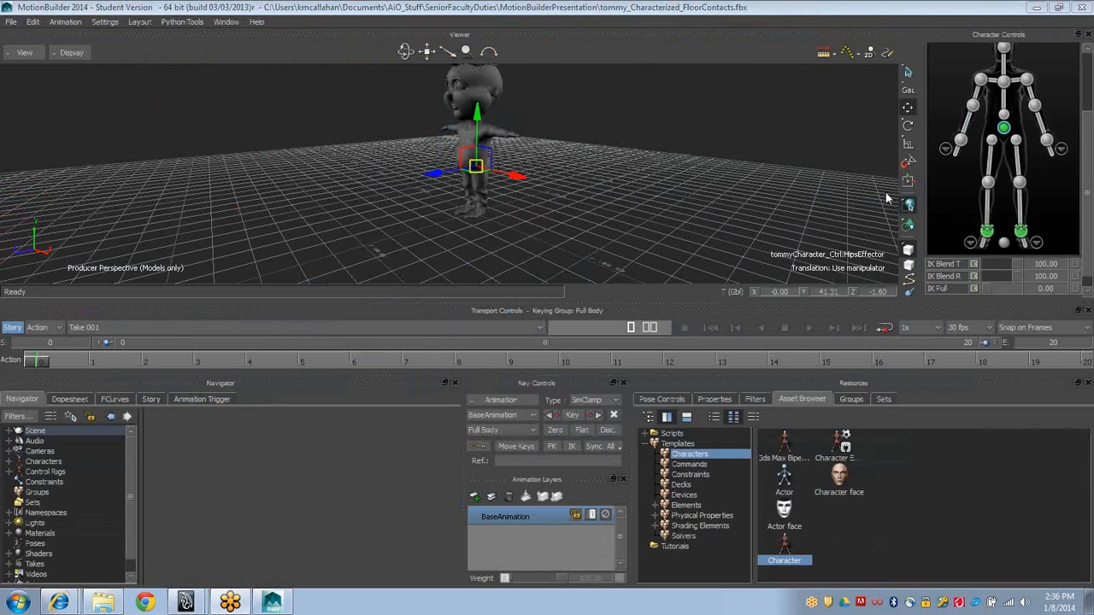
pyautogui.click(591, 175)
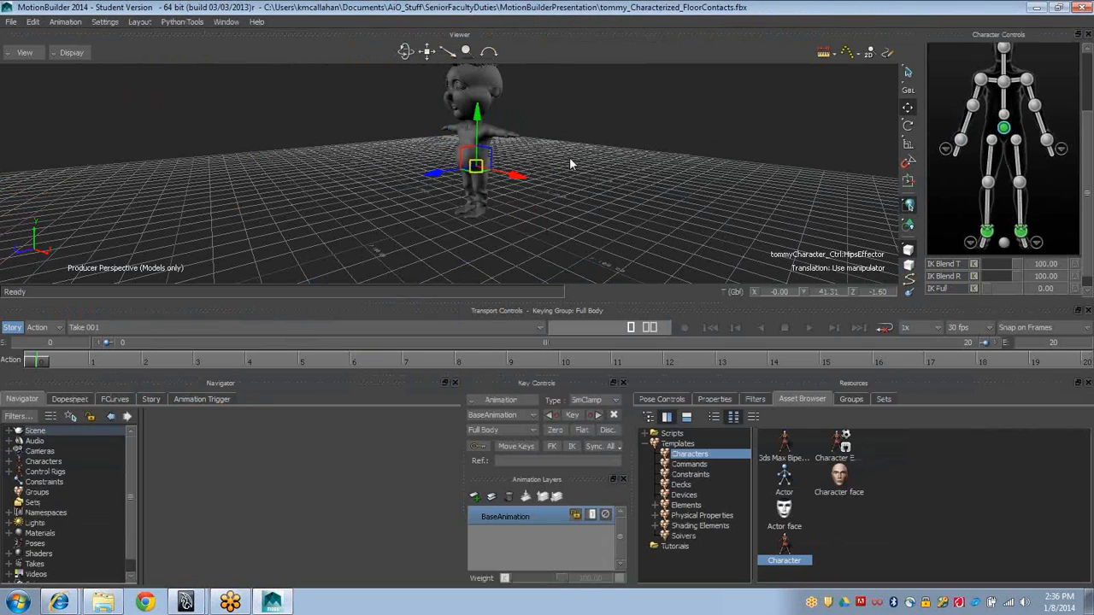
pyautogui.keyDown('alt'); pyautogui.moveTo(571, 163); pyautogui.dragTo(374, 138); pyautogui.keyUp('alt')
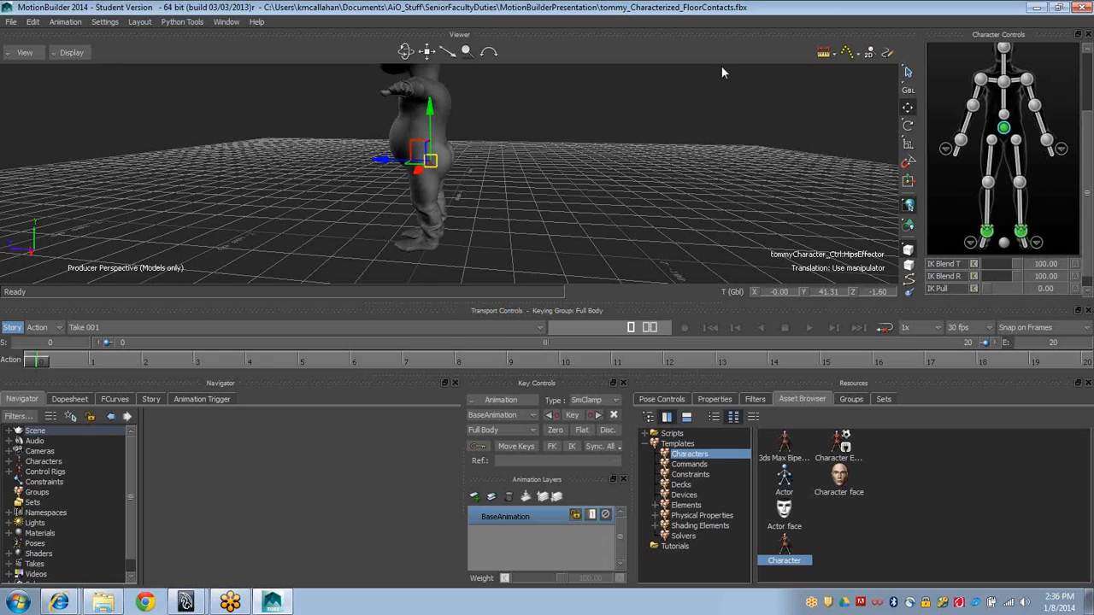
pyautogui.keyDown('alt'); pyautogui.moveTo(722, 66); pyautogui.dragTo(931, 118); pyautogui.keyUp('alt')
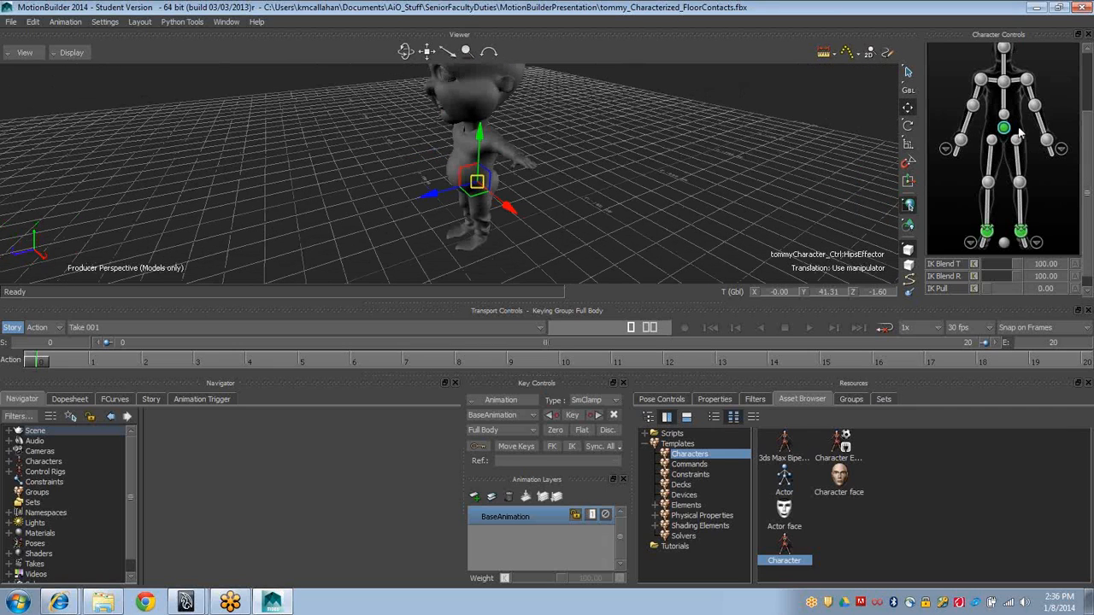
# Select tommyCharacter's right ankle effector, view the block character in Maya, and return to MotionBuilder
pyautogui.hotkey('alt', 'Tab')
pyautogui.hotkey('alt', 'Tab')
pyautogui.hotkey('alt', 'Tab')
pyautogui.hotkey('alt', 'Tab')
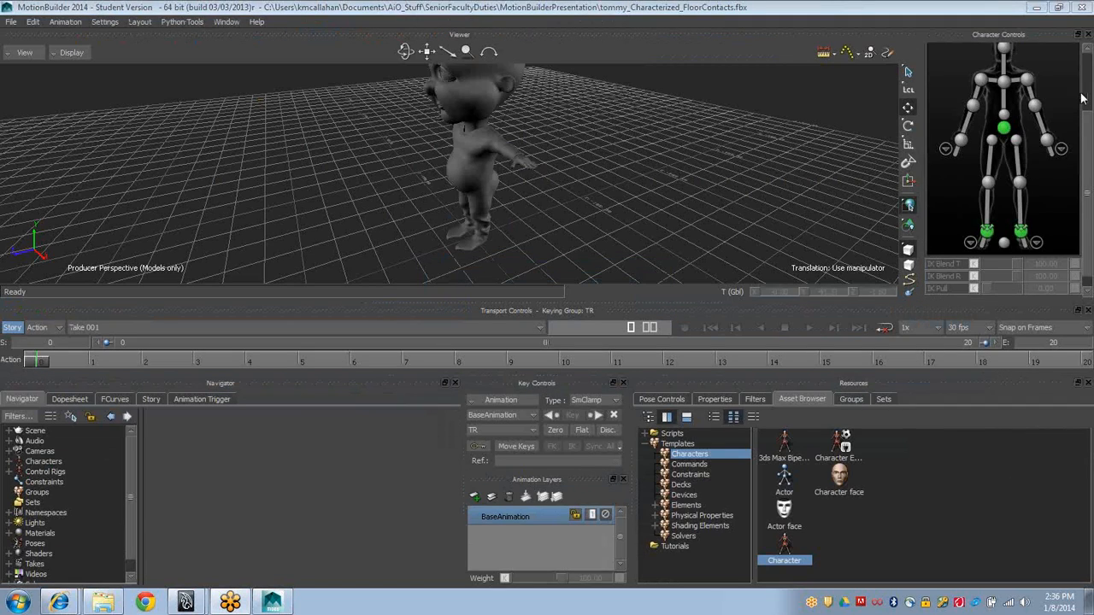
pyautogui.click(987, 231)
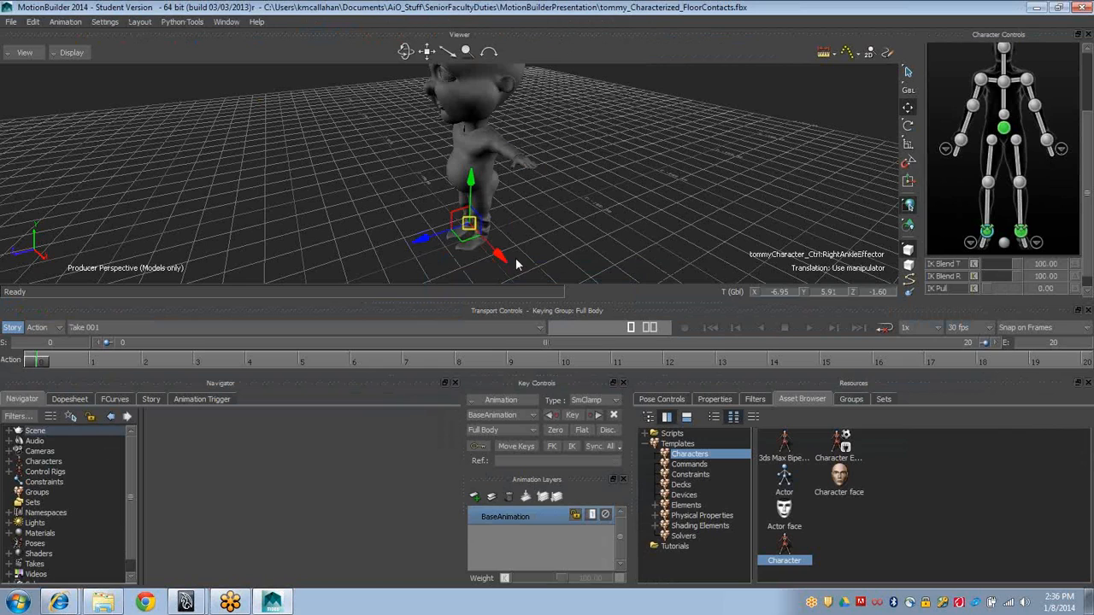
pyautogui.hotkey('alt', 'Tab')
pyautogui.hotkey('alt', 'Tab')
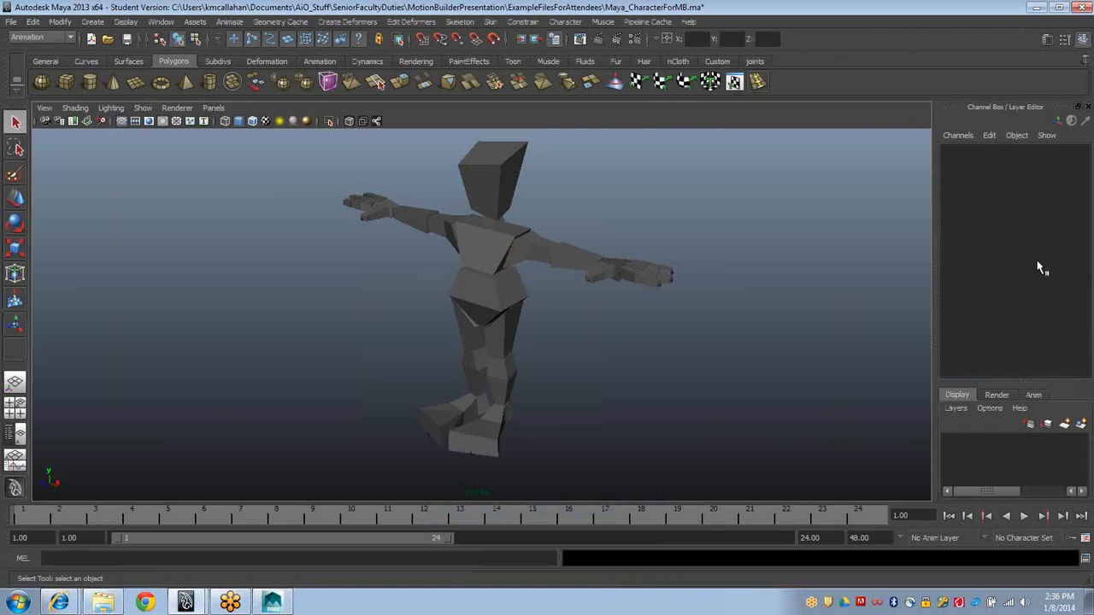
pyautogui.hotkey('alt', 'Tab')
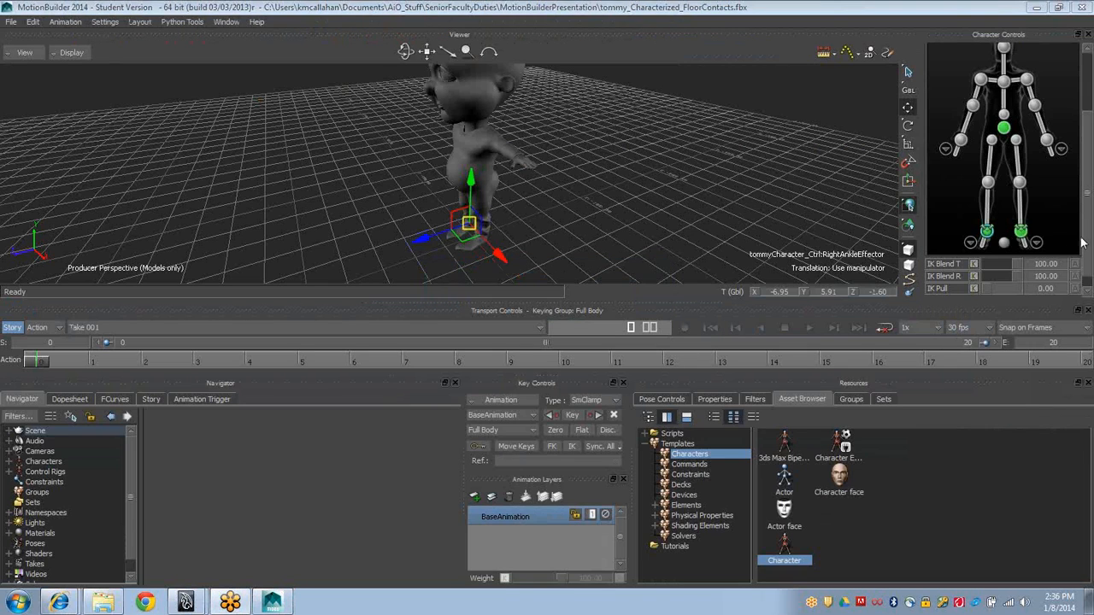
# Move tommyCharacter's left ankle effector forward to about 34.4 in Z so that the leg steps out
pyautogui.click(1022, 231)
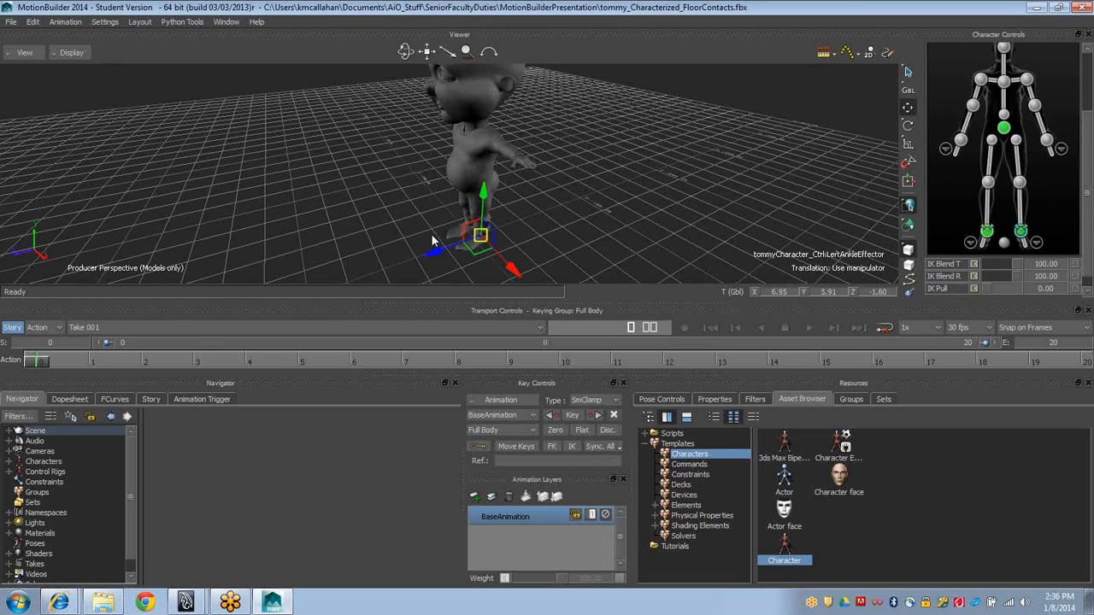
pyautogui.moveTo(461, 250); pyautogui.dragTo(427, 252)
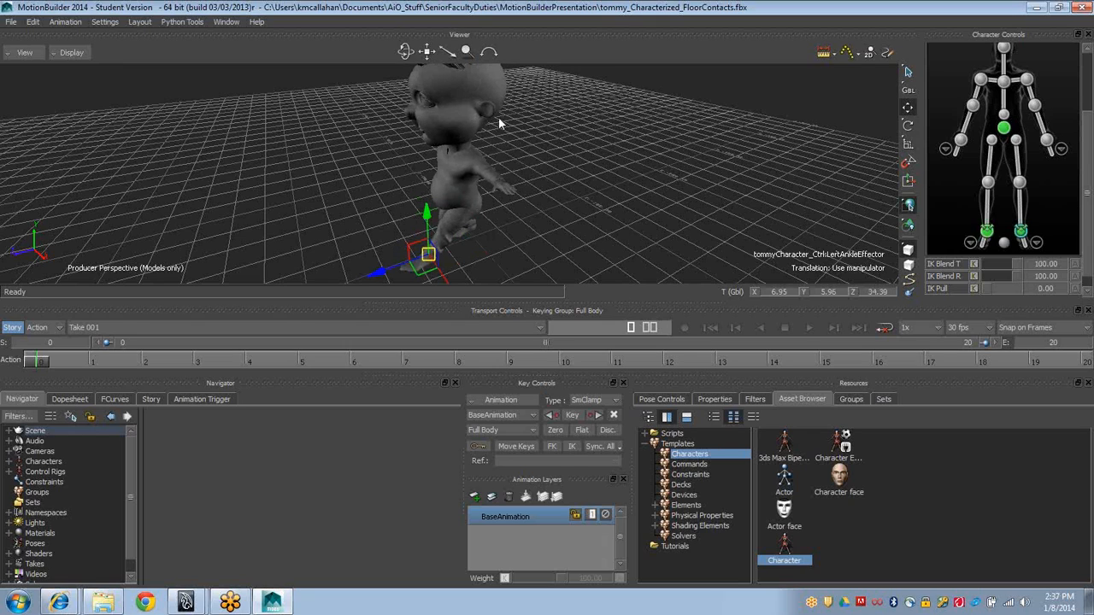
pyautogui.hotkey('alt', 'Tab')
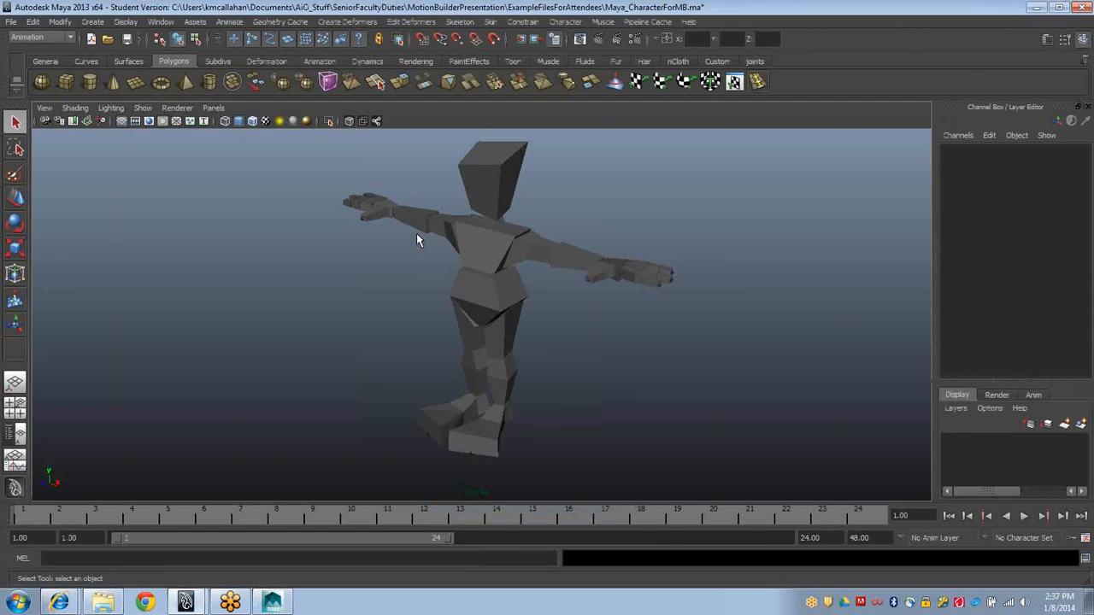
pyautogui.hotkey('alt', 'Tab')
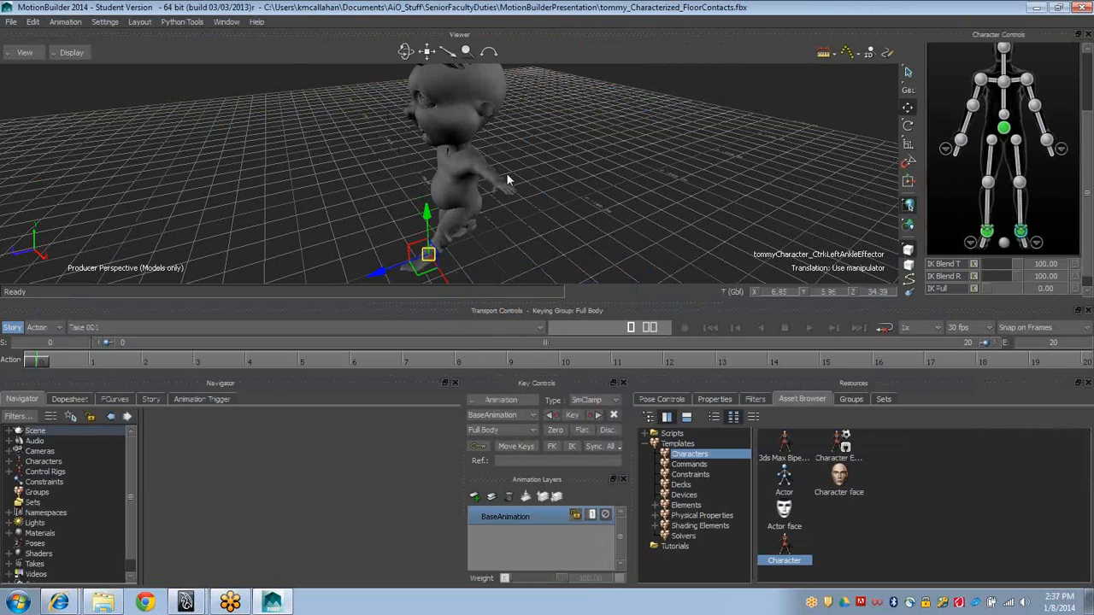
# Rotate tommyCharacter's left ankle effector to about -38 degrees in X, lifting the toes of the front foot
pyautogui.keyDown('alt'); pyautogui.moveTo(508, 176); pyautogui.dragTo(463, 128); pyautogui.keyUp('alt')
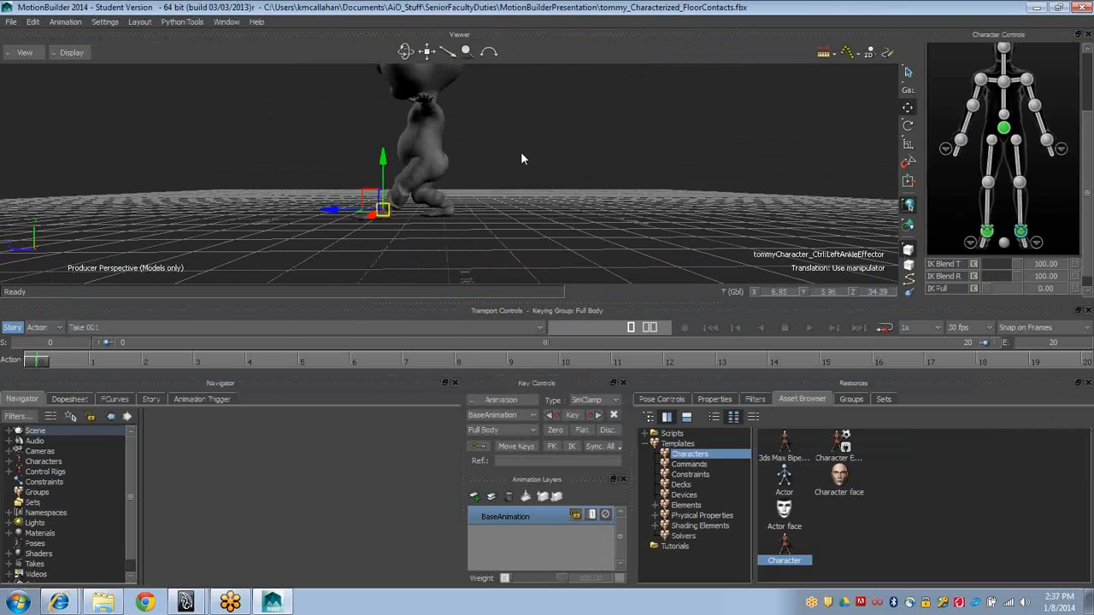
pyautogui.press('e')
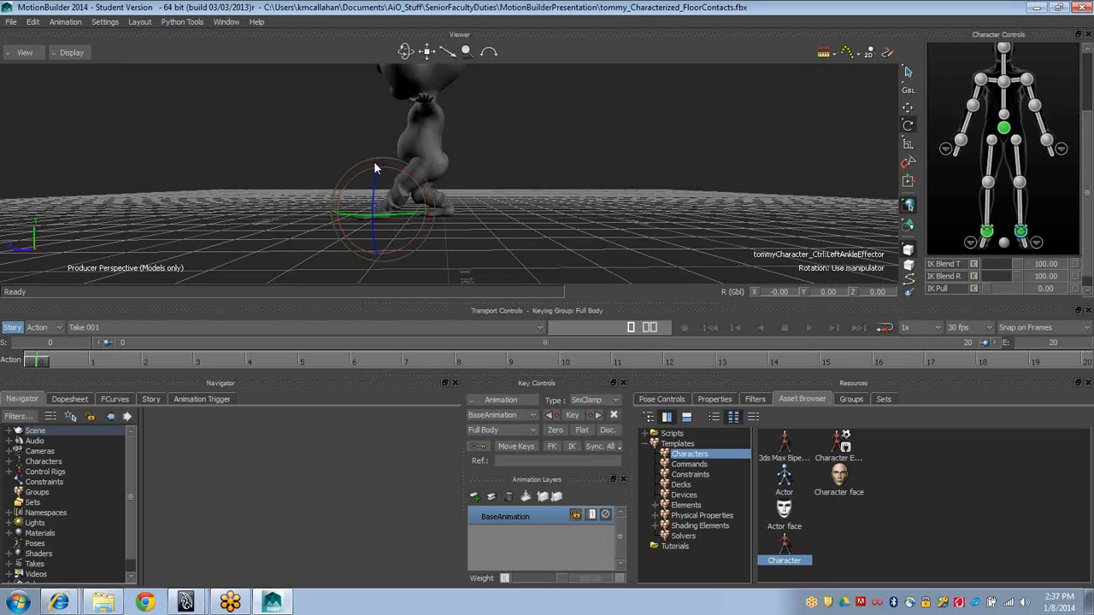
pyautogui.moveTo(366, 164); pyautogui.dragTo(405, 170)
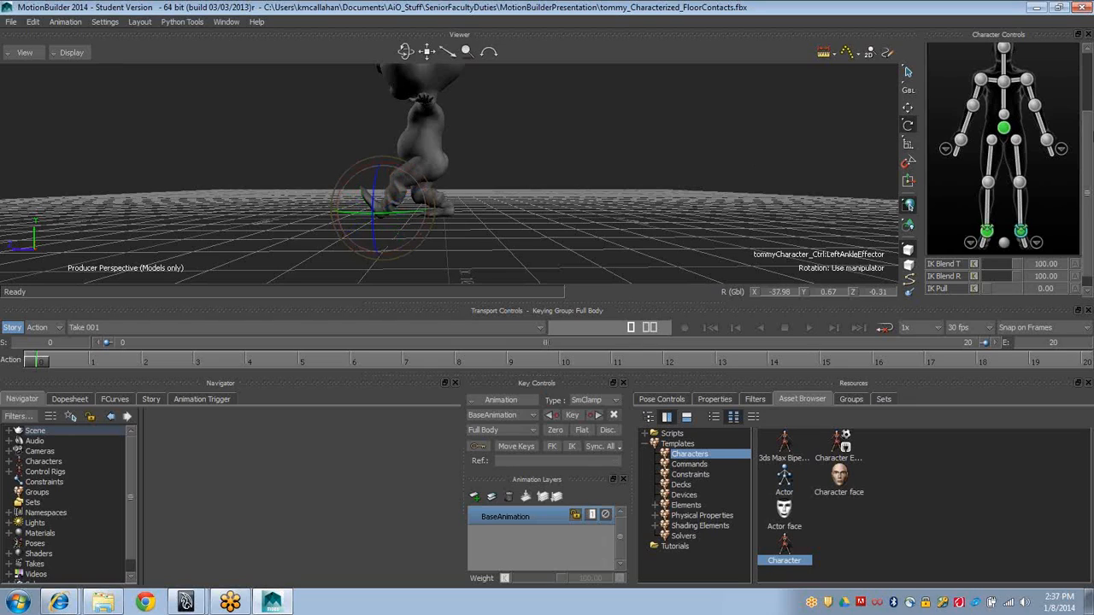
pyautogui.hotkey('alt', 'Tab')
pyautogui.hotkey('alt', 'Tab')
# Move tommyCharacter's hips effector up and forward to about 35.3 in Y and 11.8 in Z
pyautogui.click(1006, 130)
pyautogui.click(1004, 129)
pyautogui.press('t')
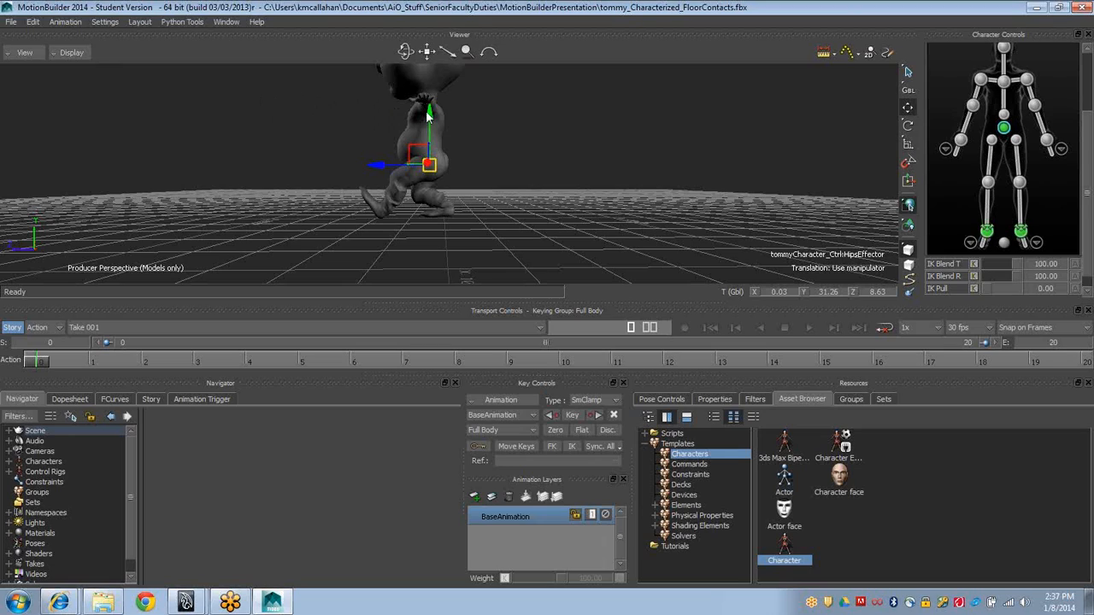
pyautogui.moveTo(429, 112); pyautogui.dragTo(427, 103)
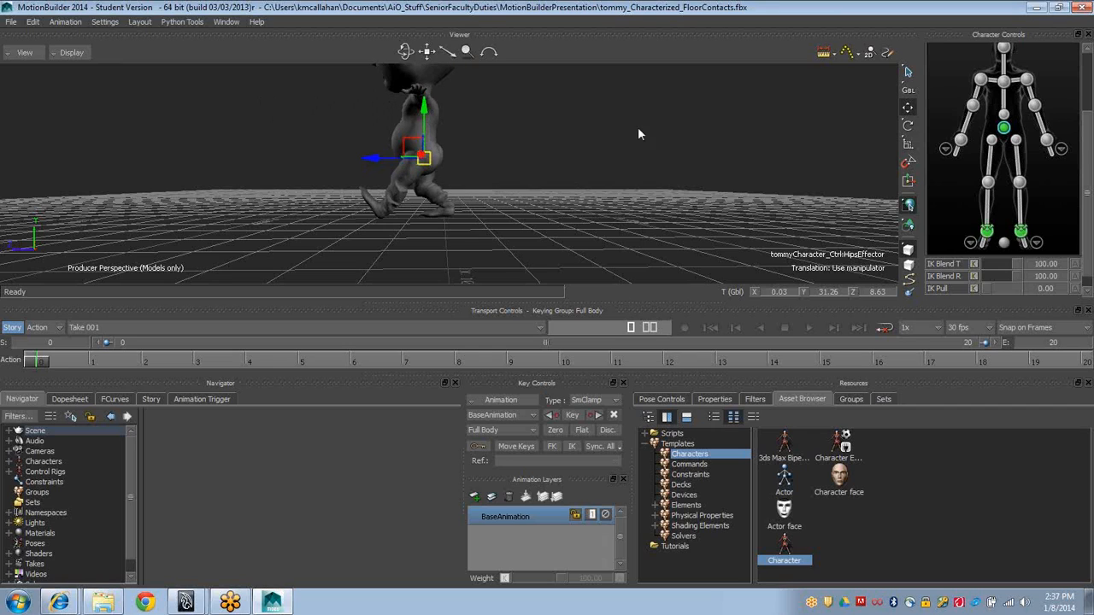
pyautogui.hotkey('alt', 'Tab')
pyautogui.hotkey('alt', 'Tab')
pyautogui.hotkey('alt', 'Tab')
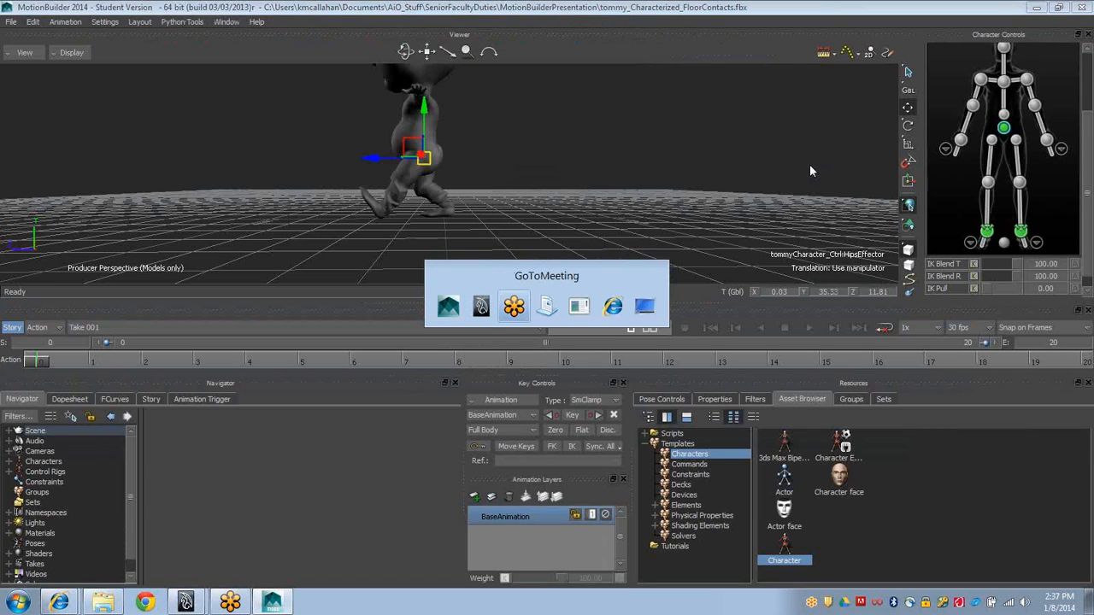
# Rotate tommyCharacter's right ankle effector to about 39 degrees in X, lifting the heel of the back foot
pyautogui.click(987, 231)
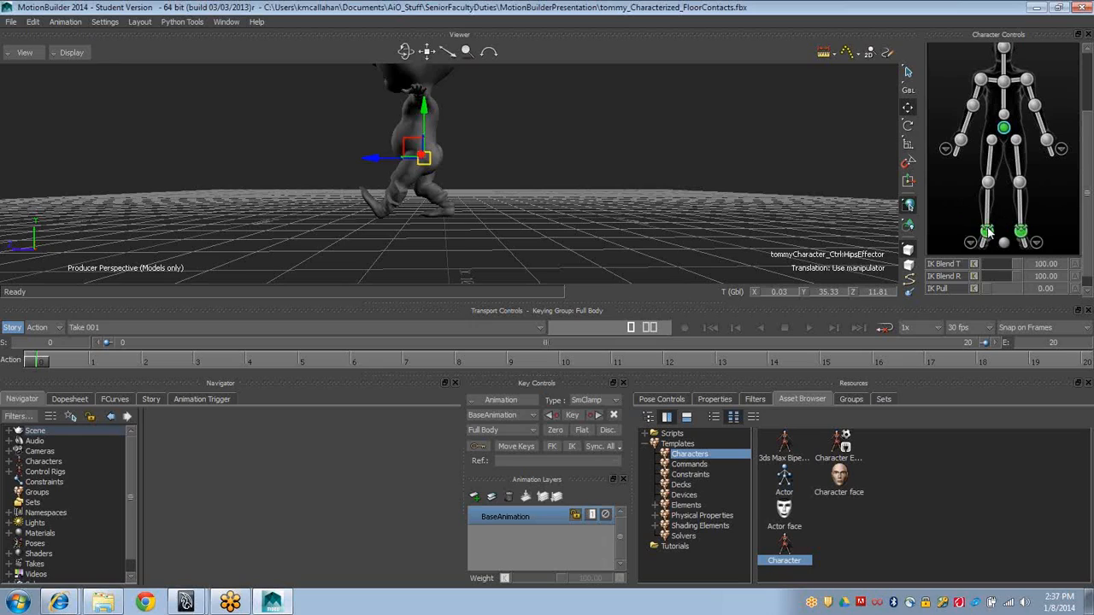
pyautogui.press('e')
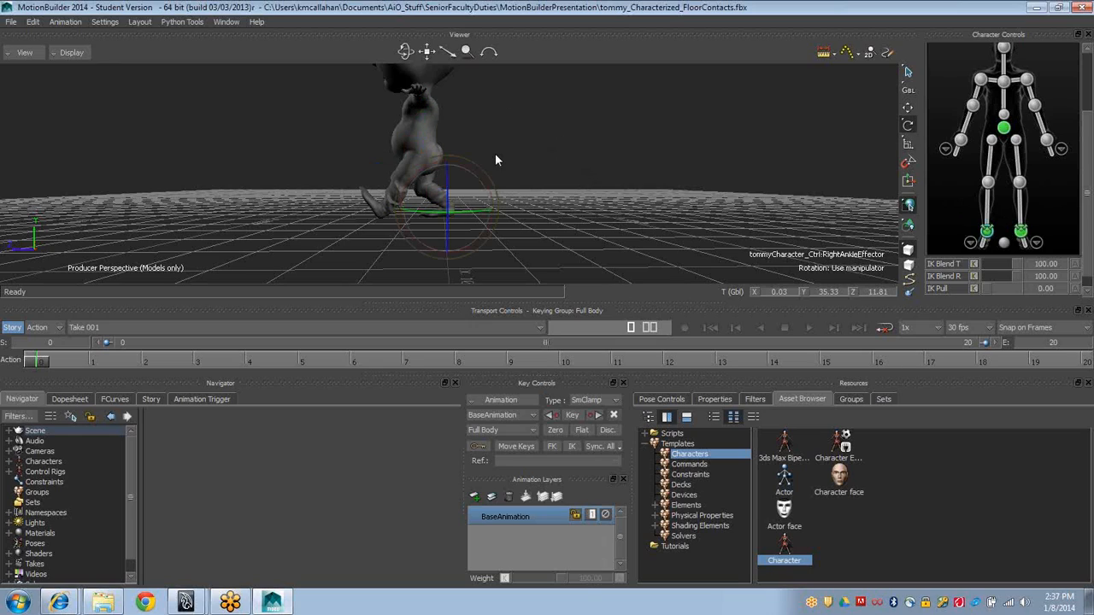
pyautogui.moveTo(481, 186); pyautogui.dragTo(458, 137)
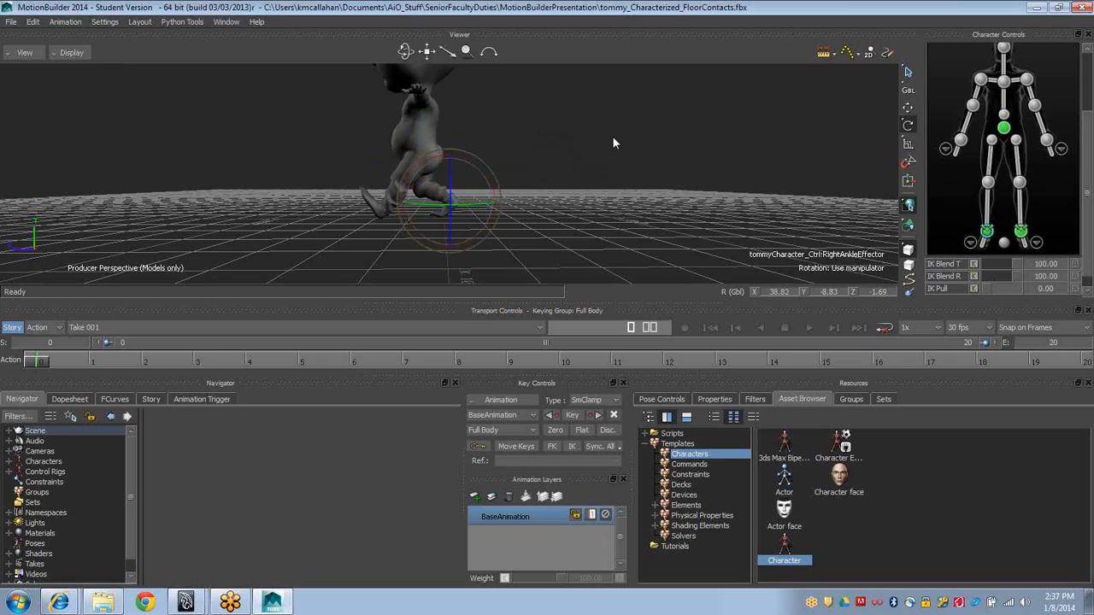
pyautogui.scroll(5, 476, 164)
pyautogui.scroll(-5, 473, 162)
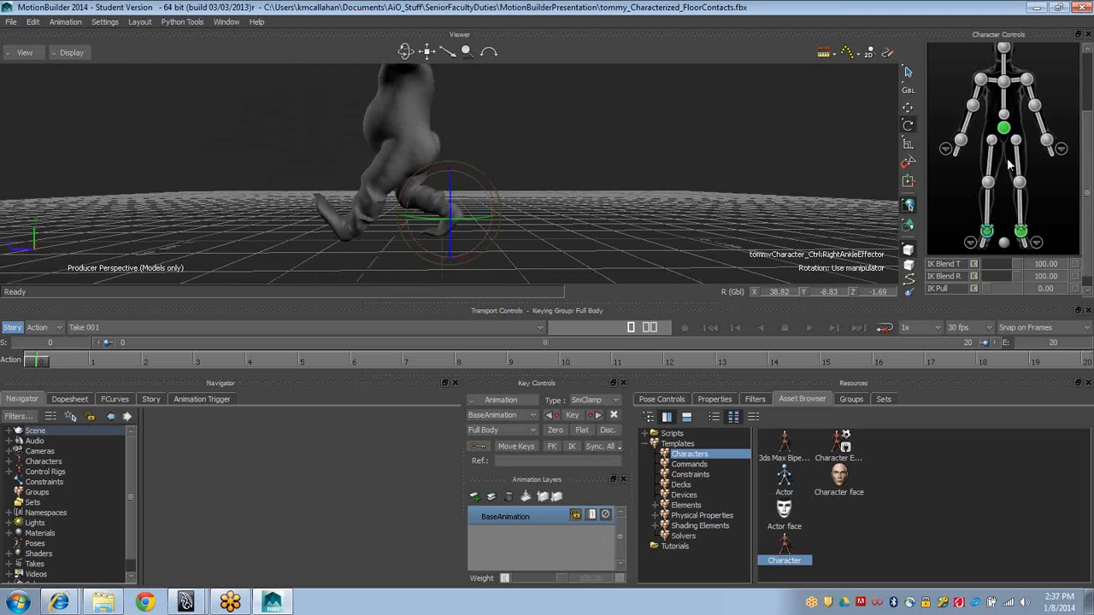
# Rotate the left shoulder effector to lower the arm and swing it back, to about X 32, Y 44, Z -48 in global rotation
pyautogui.hotkey('alt', 'Tab')
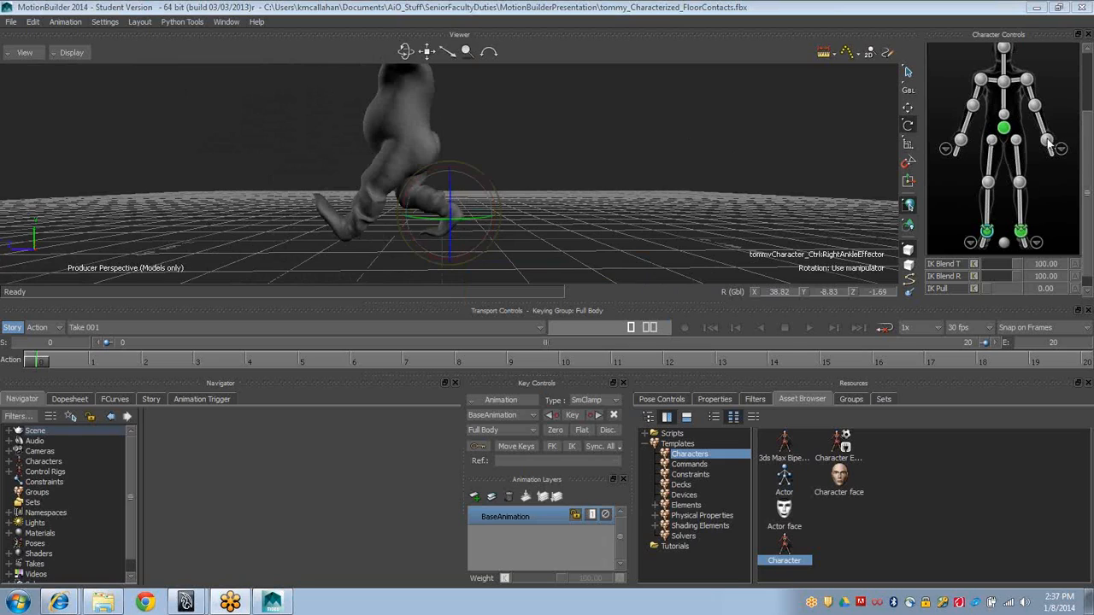
pyautogui.click(1047, 140)
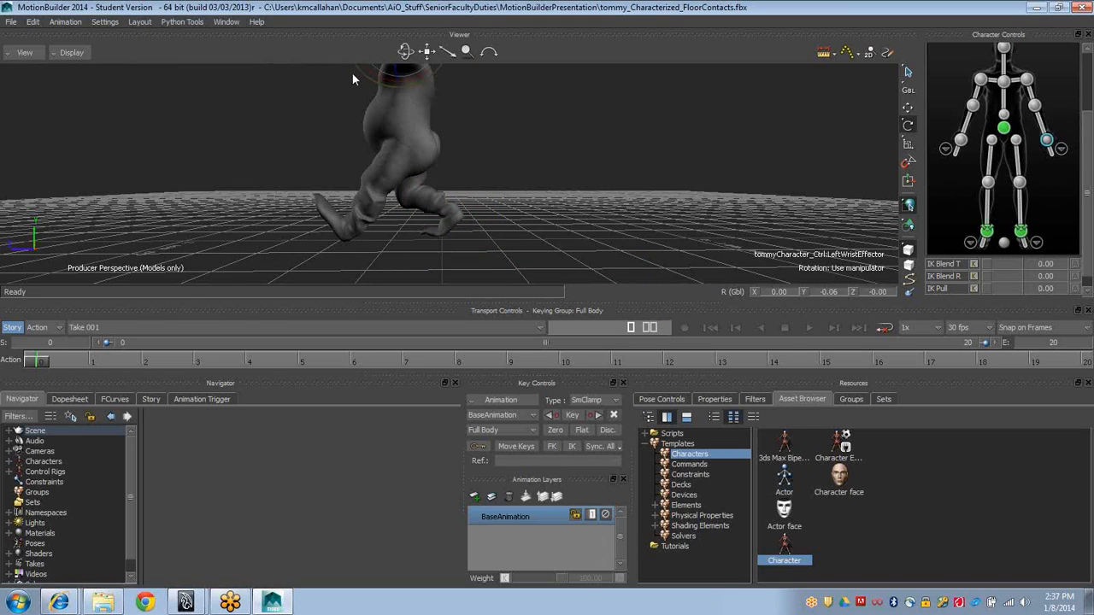
pyautogui.keyDown('alt'); pyautogui.moveTo(524, 110); pyautogui.dragTo(430, 94, button='right'); pyautogui.keyUp('alt')
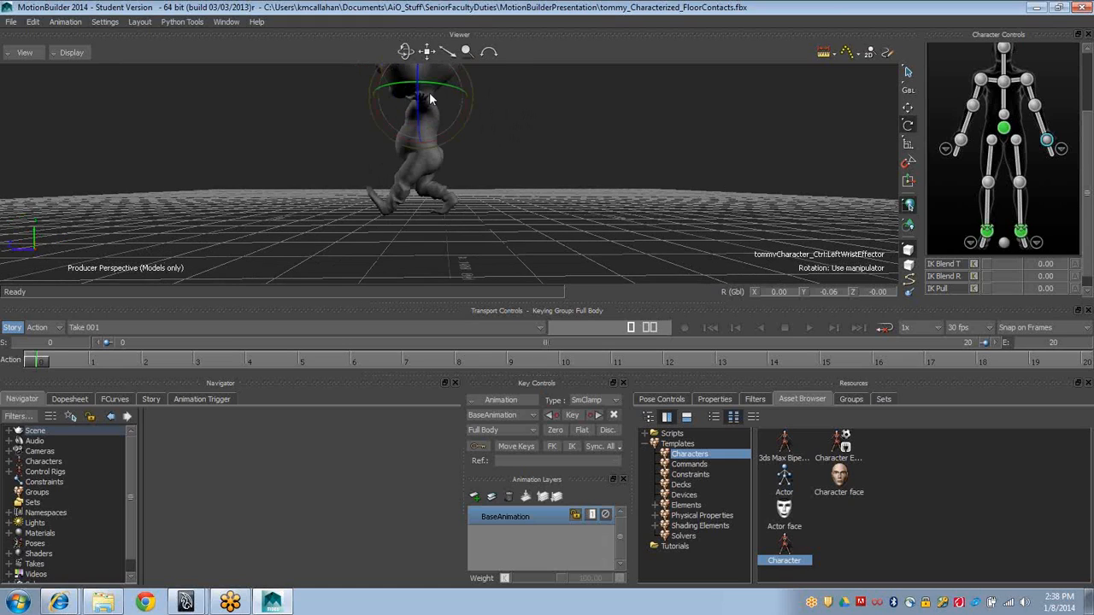
pyautogui.keyDown('alt'); pyautogui.moveTo(430, 95); pyautogui.dragTo(445, 106); pyautogui.keyUp('alt')
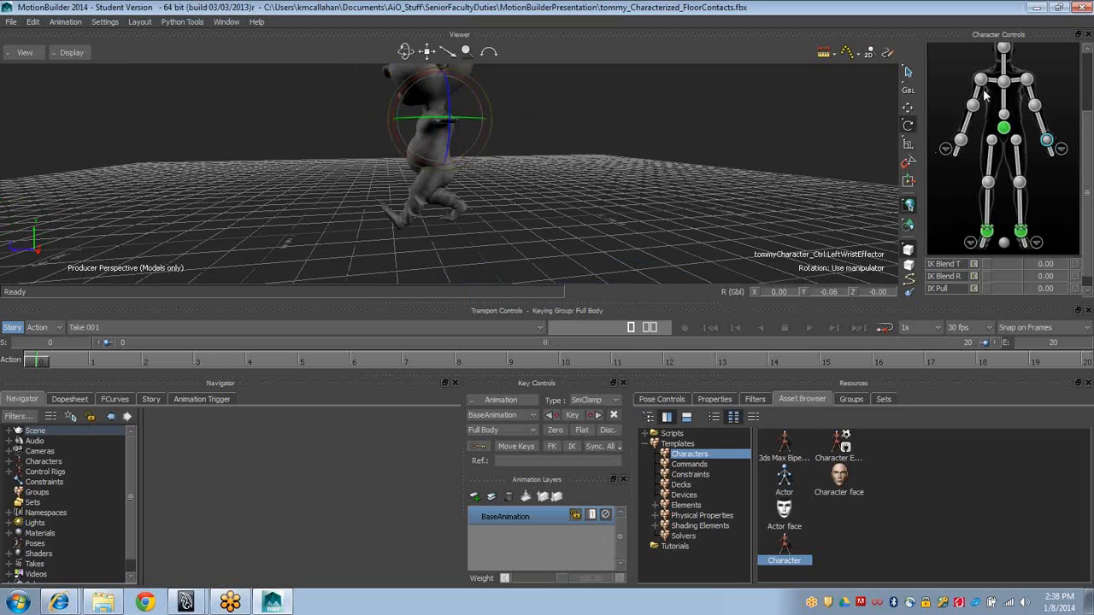
pyautogui.click(1027, 79)
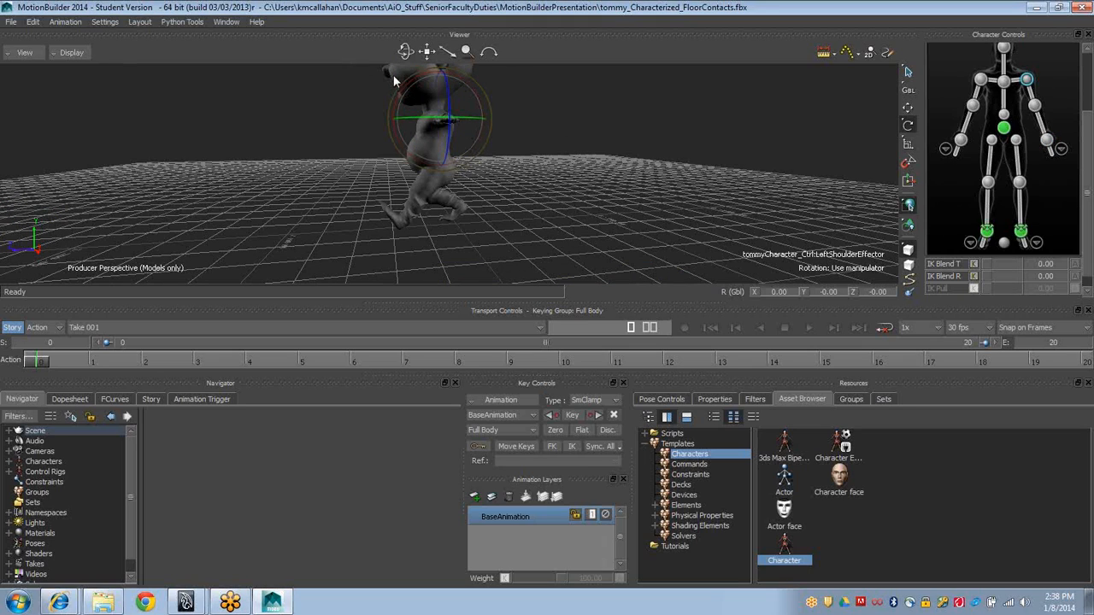
pyautogui.keyDown('ctrl'); pyautogui.keyDown('shift'); pyautogui.moveTo(394, 81); pyautogui.dragTo(556, 147); pyautogui.keyUp('shift'); pyautogui.keyUp('ctrl')
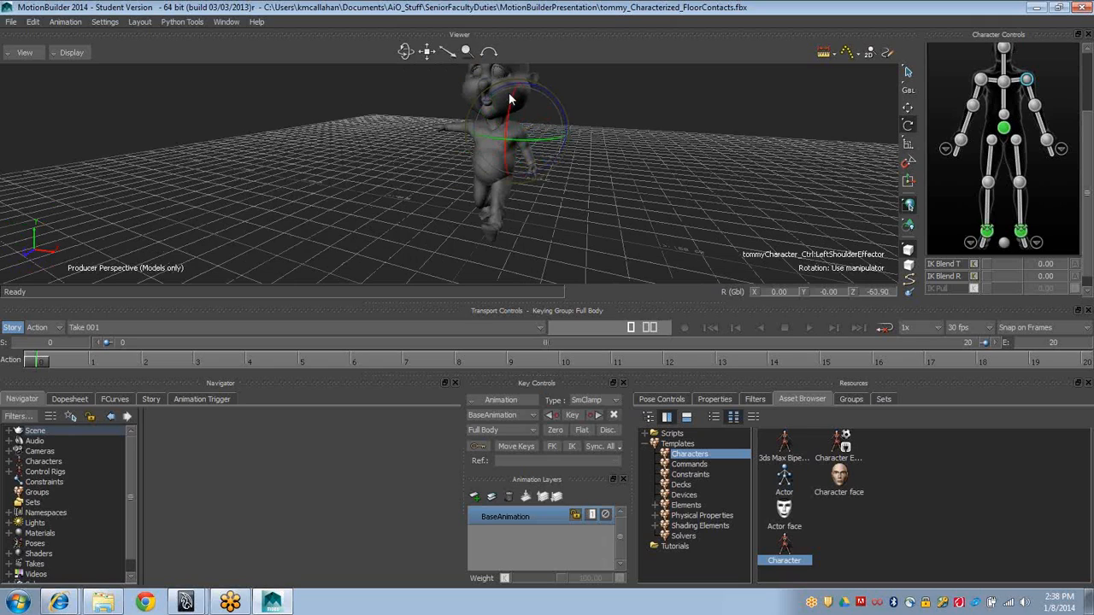
pyautogui.moveTo(406, 53); pyautogui.dragTo(393, 50)
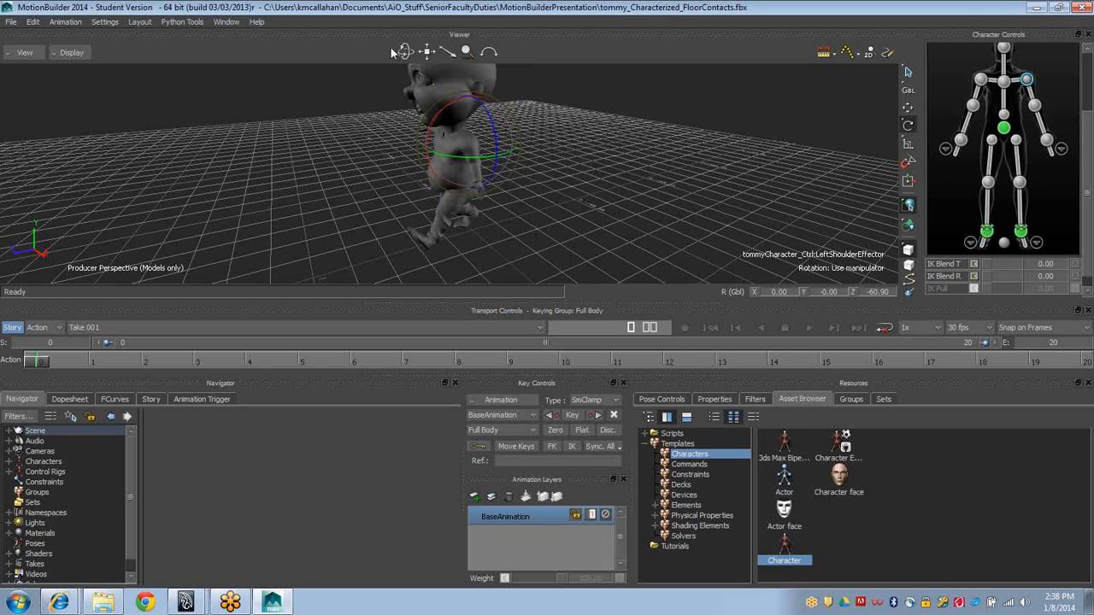
pyautogui.moveTo(467, 94); pyautogui.dragTo(481, 173)
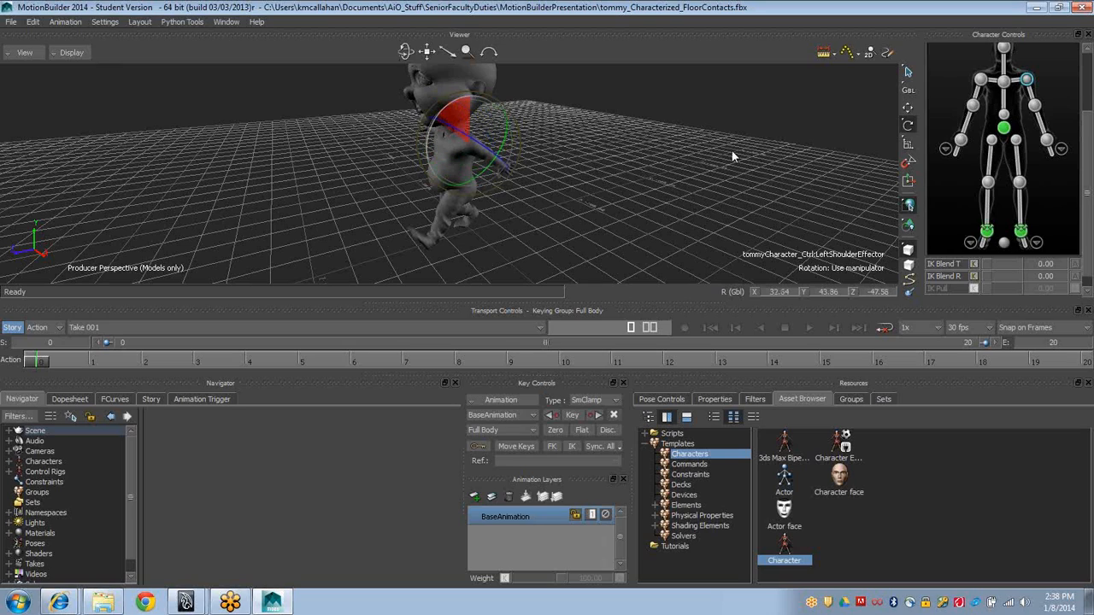
pyautogui.hotkey('alt', 'Tab')
pyautogui.hotkey('alt', 'Tab')
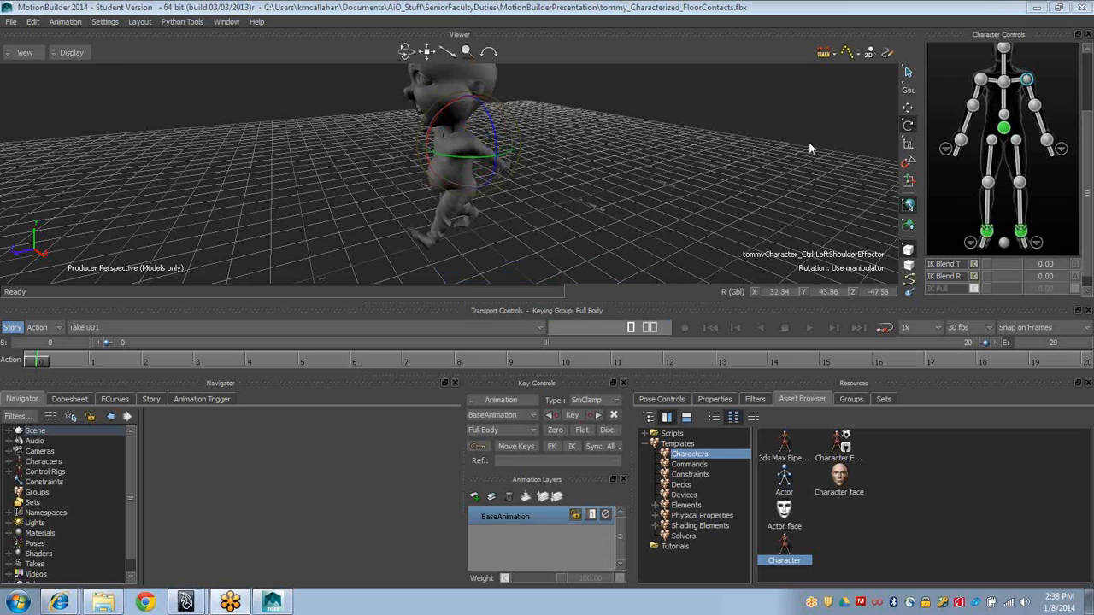
# Switch to the local reference frame and bend the left elbow effector to about X 1, Y -75, Z 23
pyautogui.click(1034, 105)
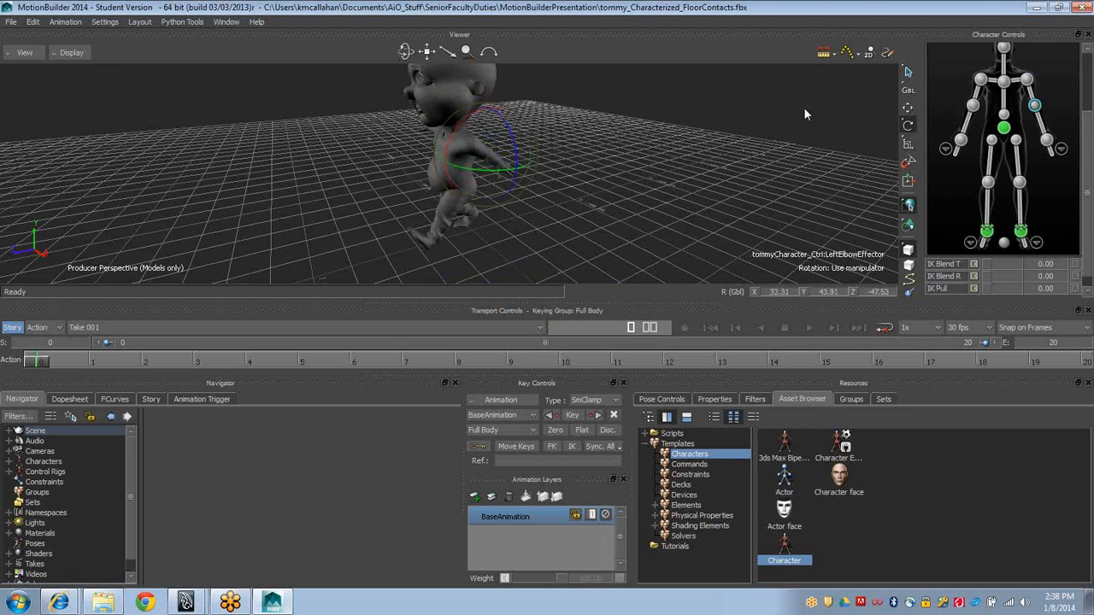
pyautogui.press('l')
pyautogui.moveTo(532, 152); pyautogui.dragTo(514, 188)
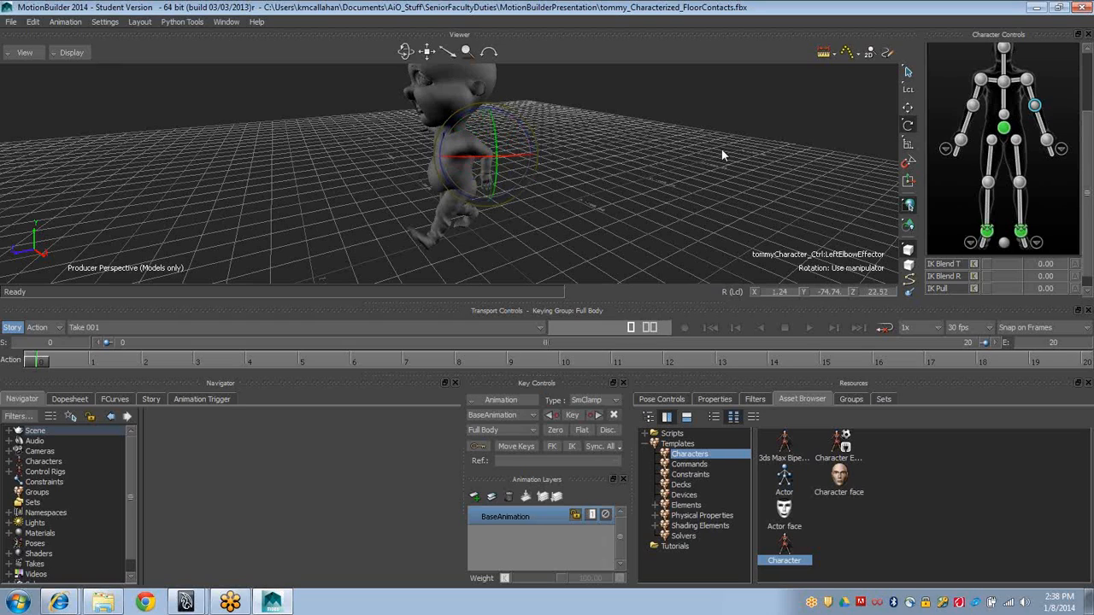
# Rotate the right shoulder effector to bring the arm down and forward, to about X -40, Y 30, Z -59 in local rotation
pyautogui.click(980, 80)
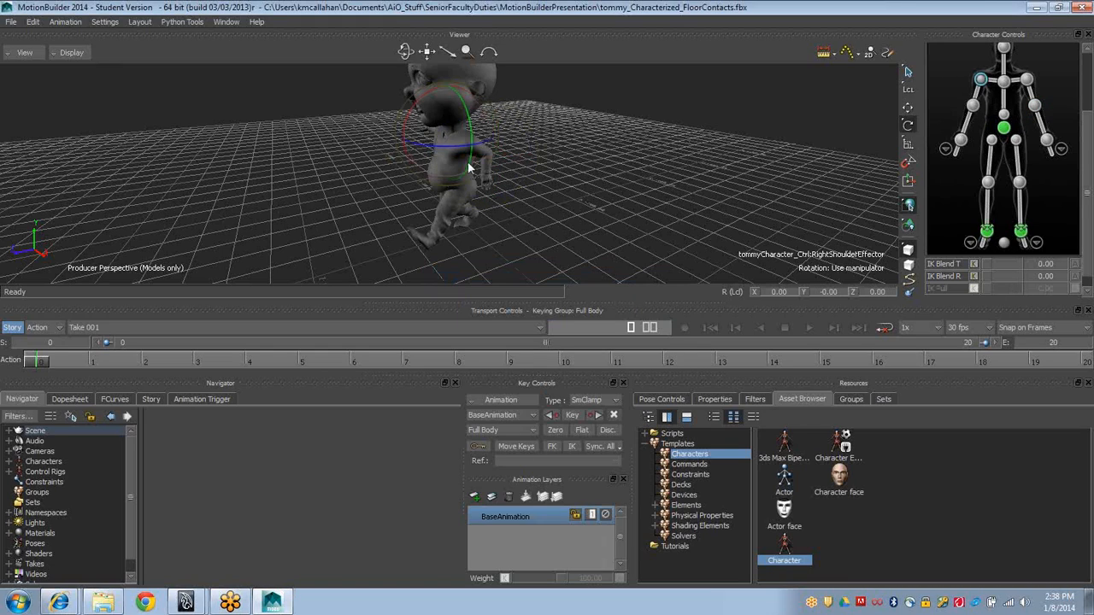
pyautogui.keyDown('ctrl'); pyautogui.keyDown('shift'); pyautogui.moveTo(173, 127); pyautogui.dragTo(273, 137); pyautogui.keyUp('shift'); pyautogui.keyUp('ctrl')
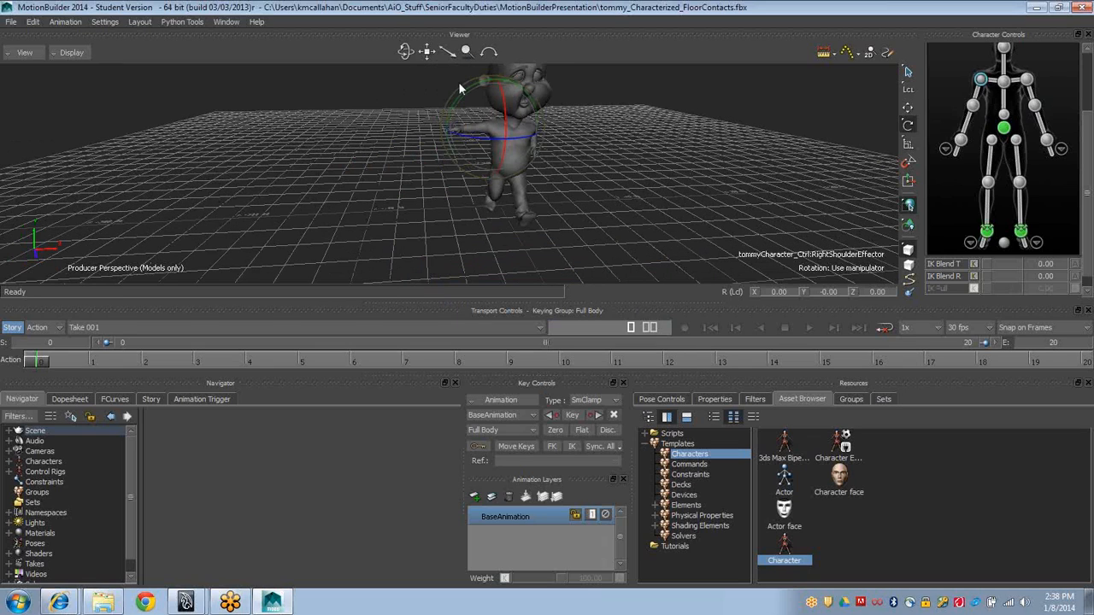
pyautogui.moveTo(483, 86); pyautogui.dragTo(564, 120)
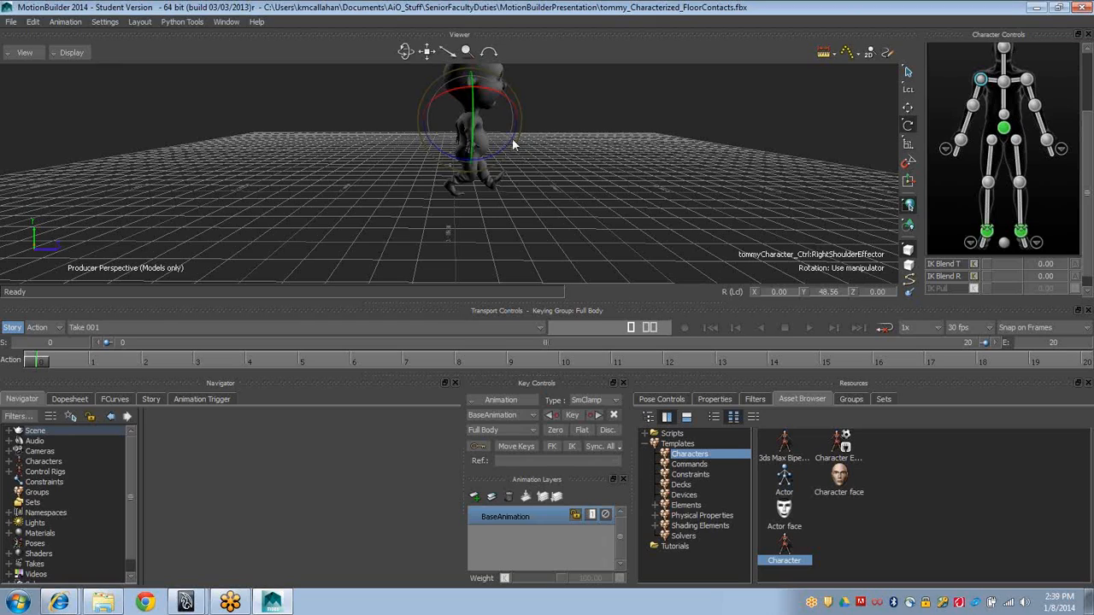
pyautogui.moveTo(513, 142); pyautogui.dragTo(437, 140)
pyautogui.hotkey('alt', 'Tab')
pyautogui.hotkey('alt', 'Tab')
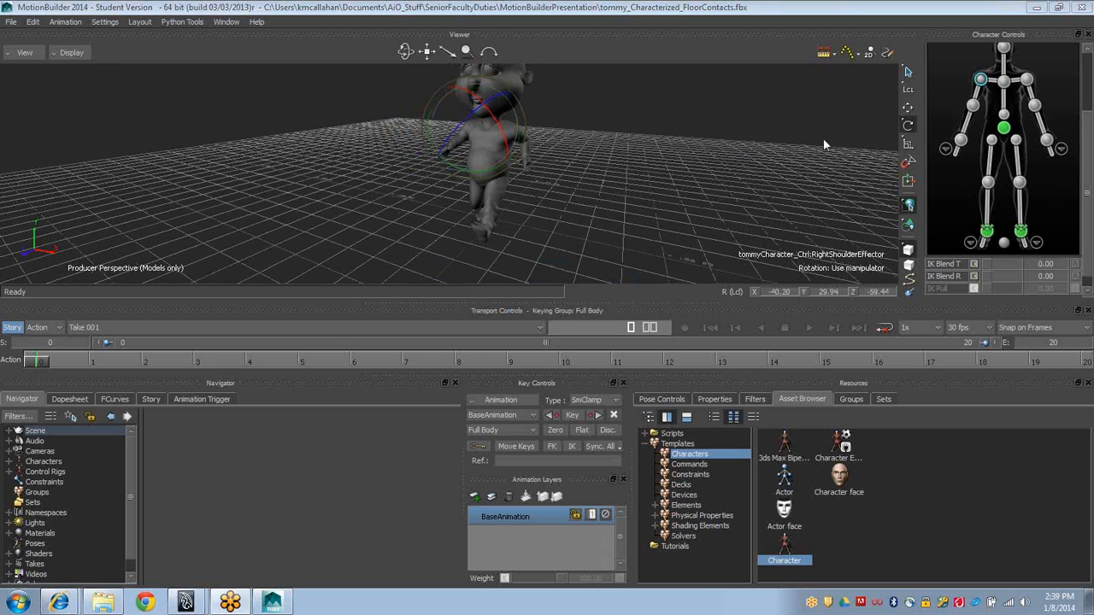
# Bend the right elbow to about X -48, Y 4, Z 94 and rotate the left shoulder to about X 73, Y 4, Z 65
pyautogui.click(972, 106)
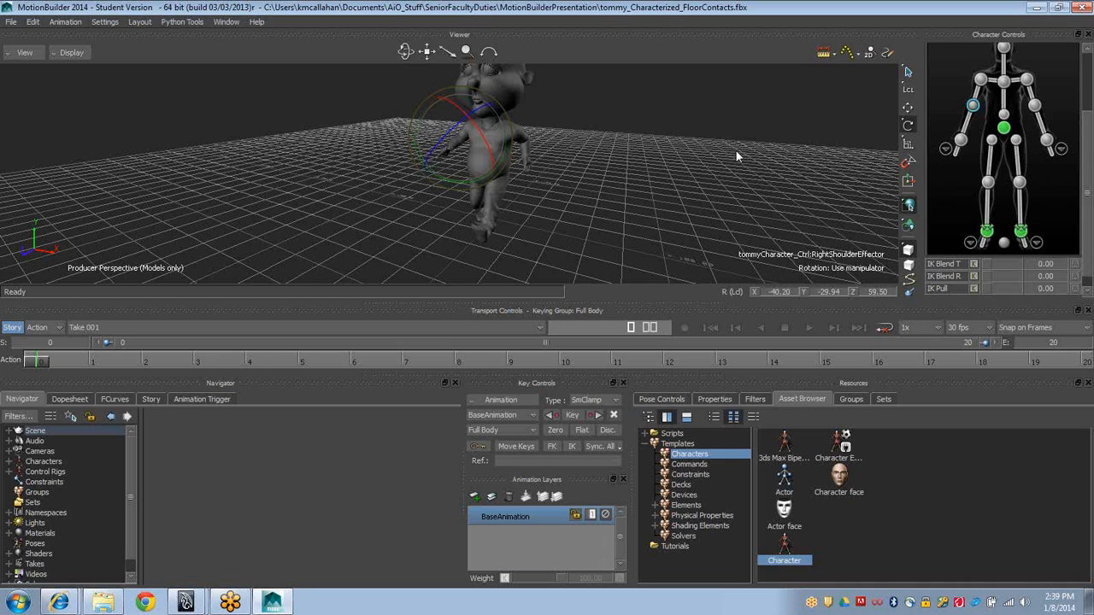
pyautogui.keyDown('ctrl'); pyautogui.keyDown('shift'); pyautogui.moveTo(469, 157); pyautogui.dragTo(438, 128); pyautogui.keyUp('shift'); pyautogui.keyUp('ctrl')
pyautogui.hotkey('alt', 'Tab')
pyautogui.hotkey('alt', 'Tab')
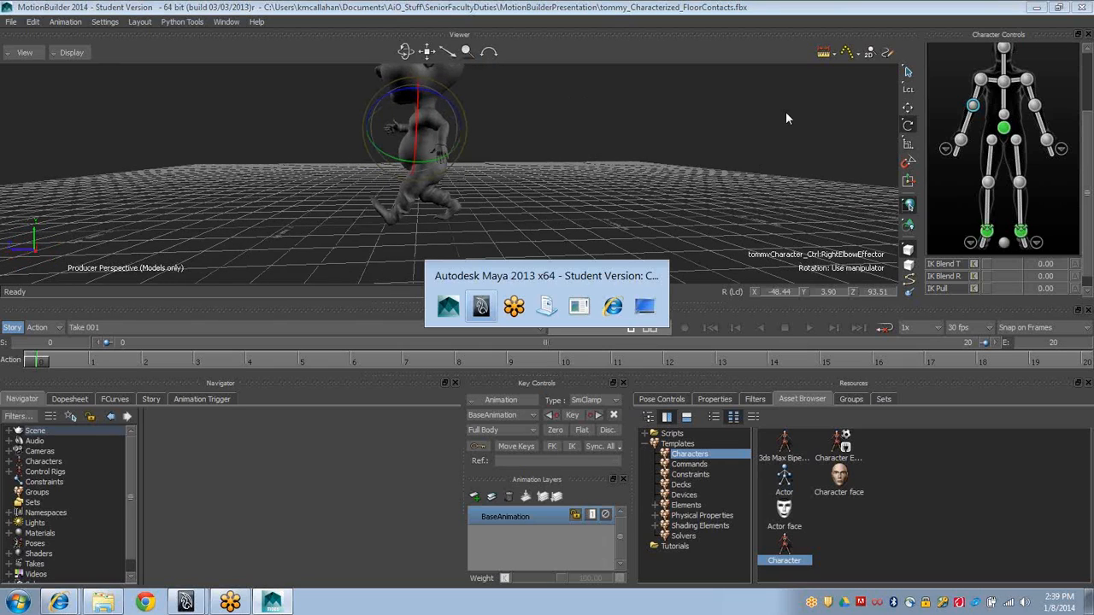
pyautogui.click(1027, 79)
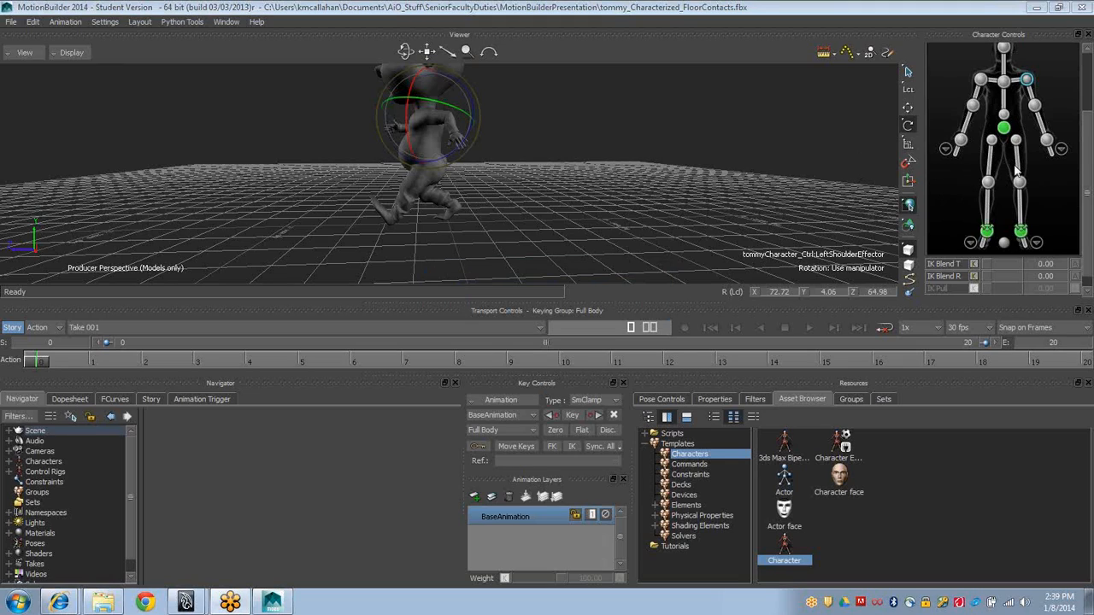
# Move the hips effector slightly up and forward, to about X 0.5, Y 37, Z 14
pyautogui.click(1004, 127)
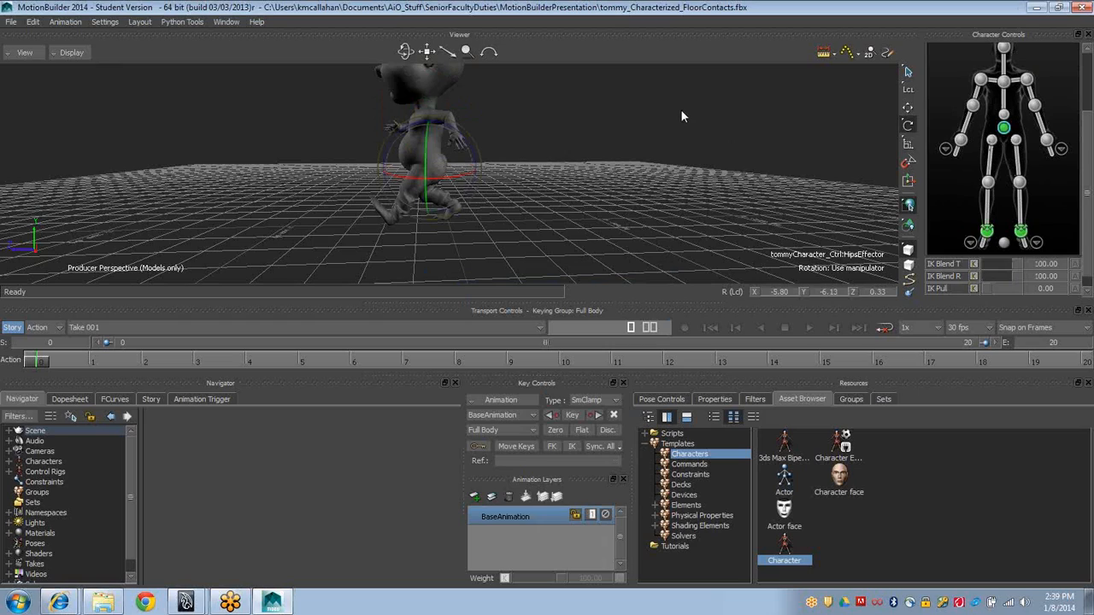
pyautogui.press('t')
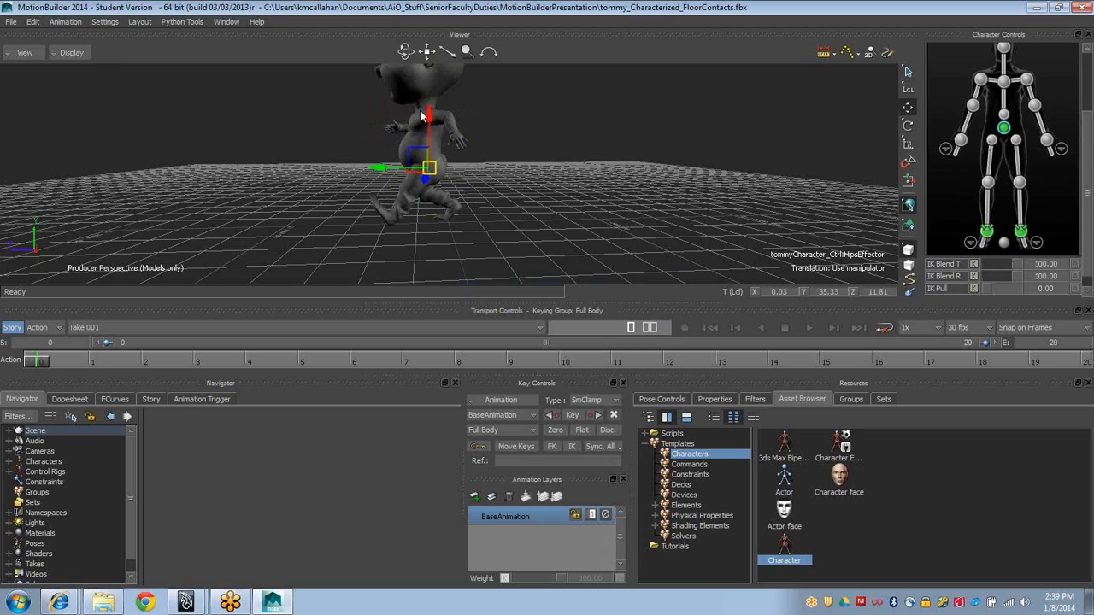
pyautogui.moveTo(421, 115); pyautogui.dragTo(426, 111)
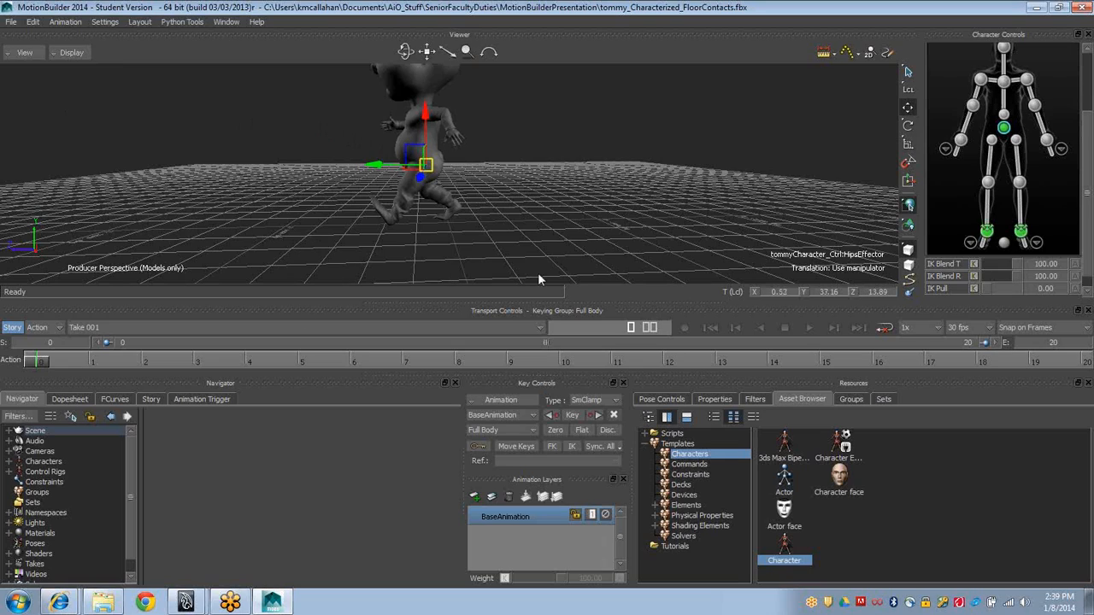
pyautogui.hotkey('alt', 'Tab')
pyautogui.hotkey('alt', 'Tab')
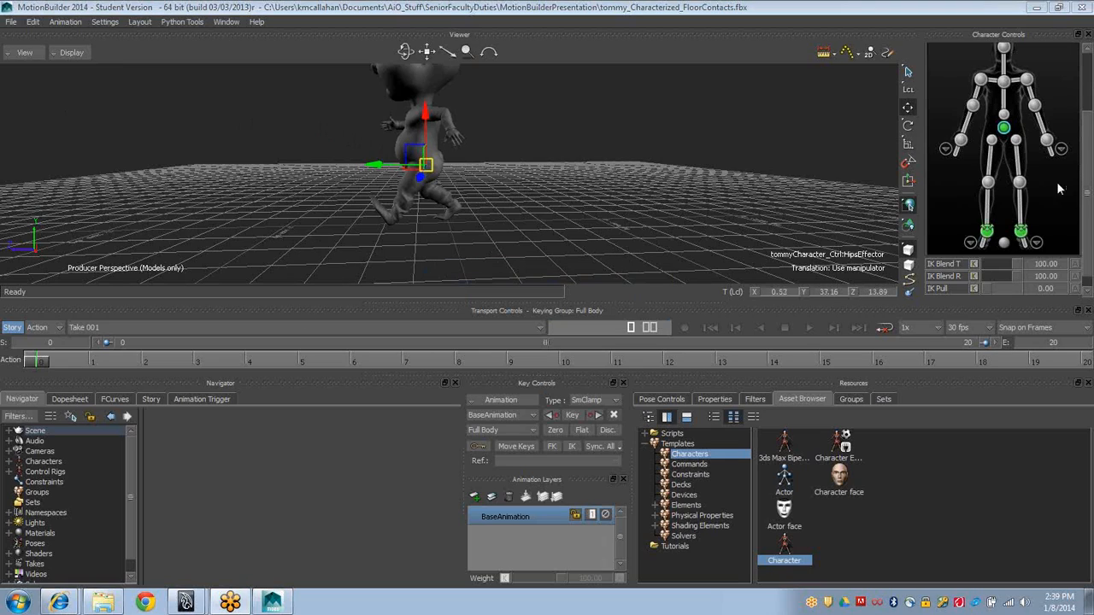
# Set the character's keying mode to Body Parts and select the left wrist effector
pyautogui.moveTo(1089, 139); pyautogui.dragTo(1091, 80)
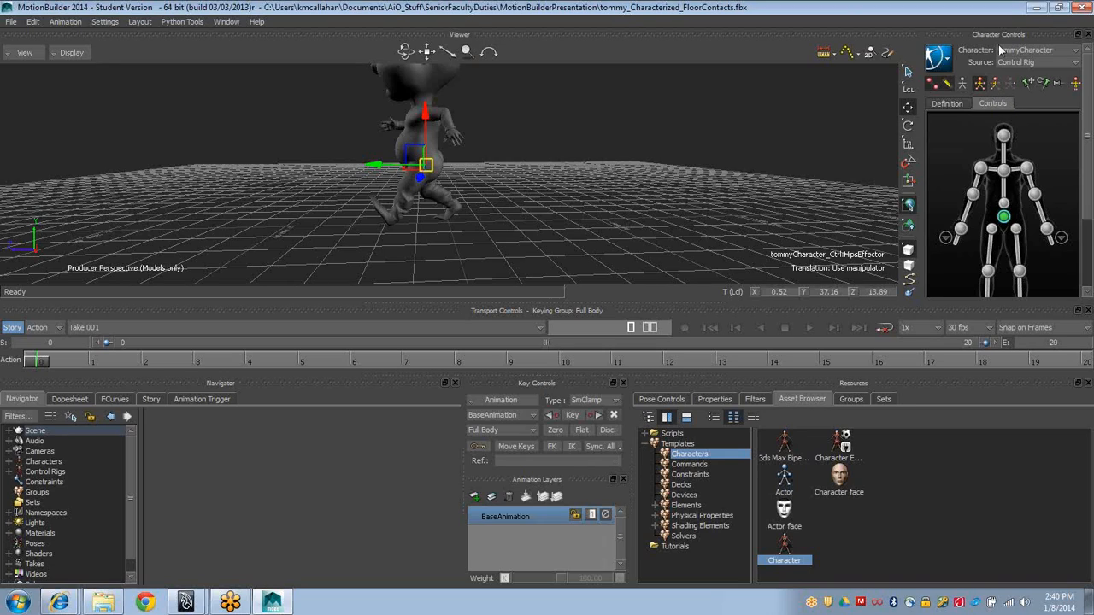
pyautogui.click(995, 83)
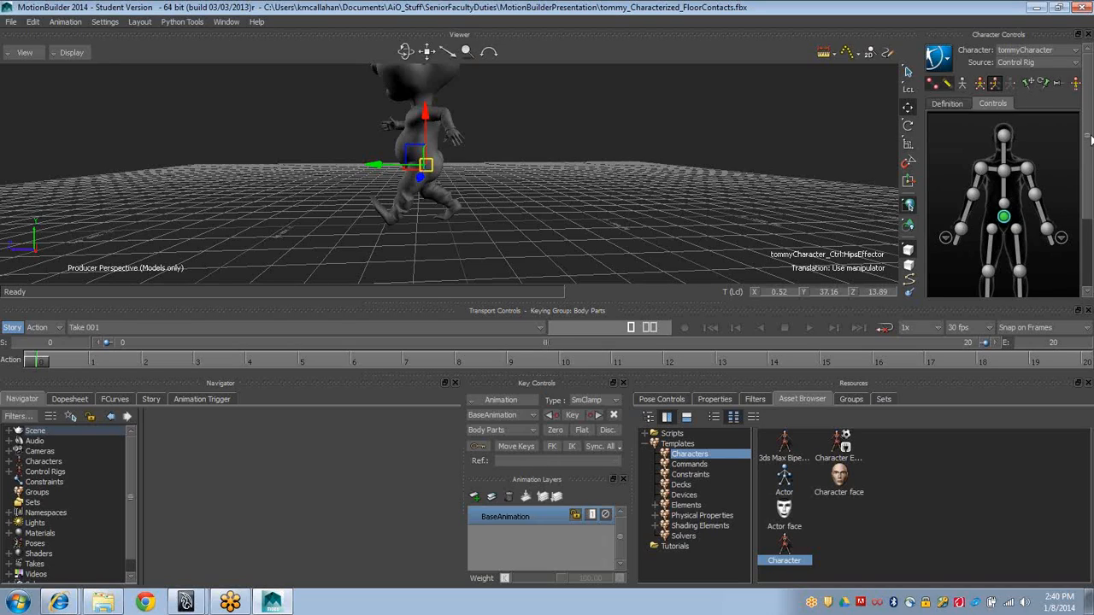
pyautogui.hotkey('alt', 'Tab')
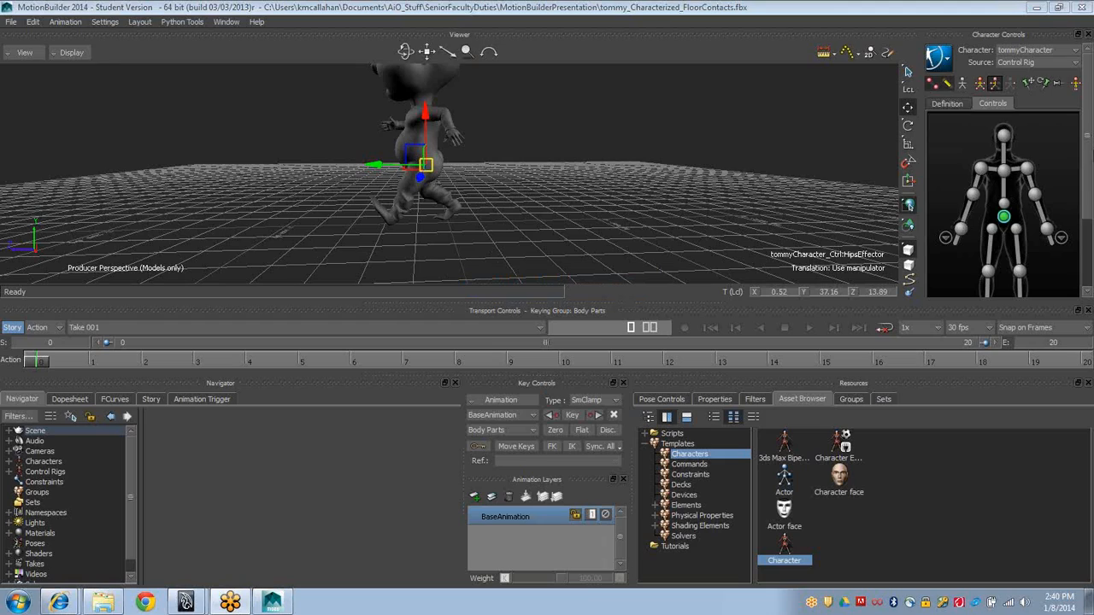
pyautogui.click(1048, 230)
pyautogui.click(1048, 232)
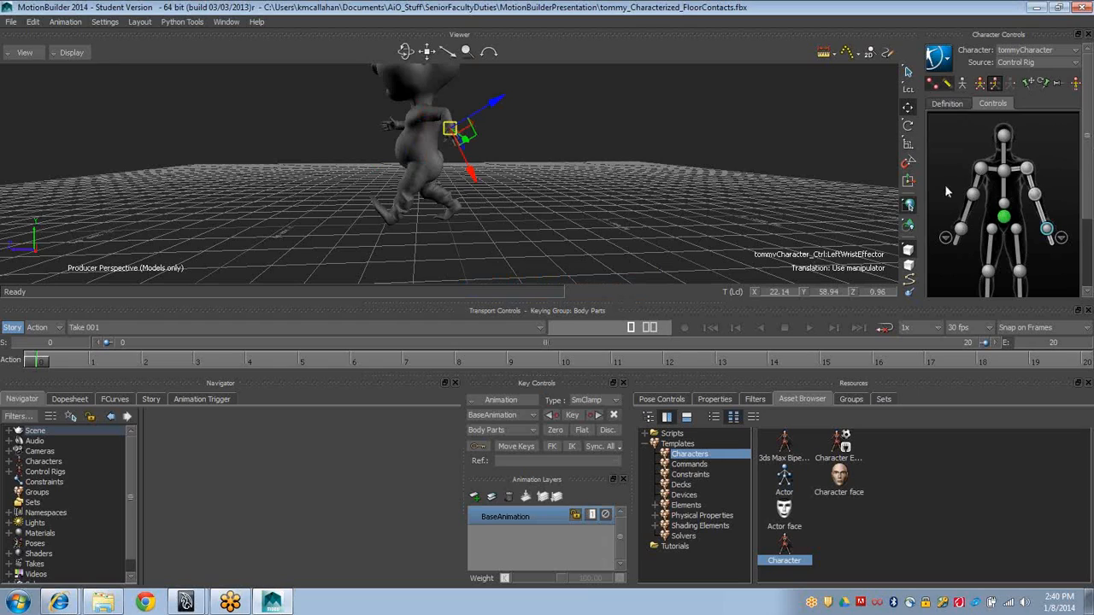
pyautogui.hotkey('alt', 'Tab')
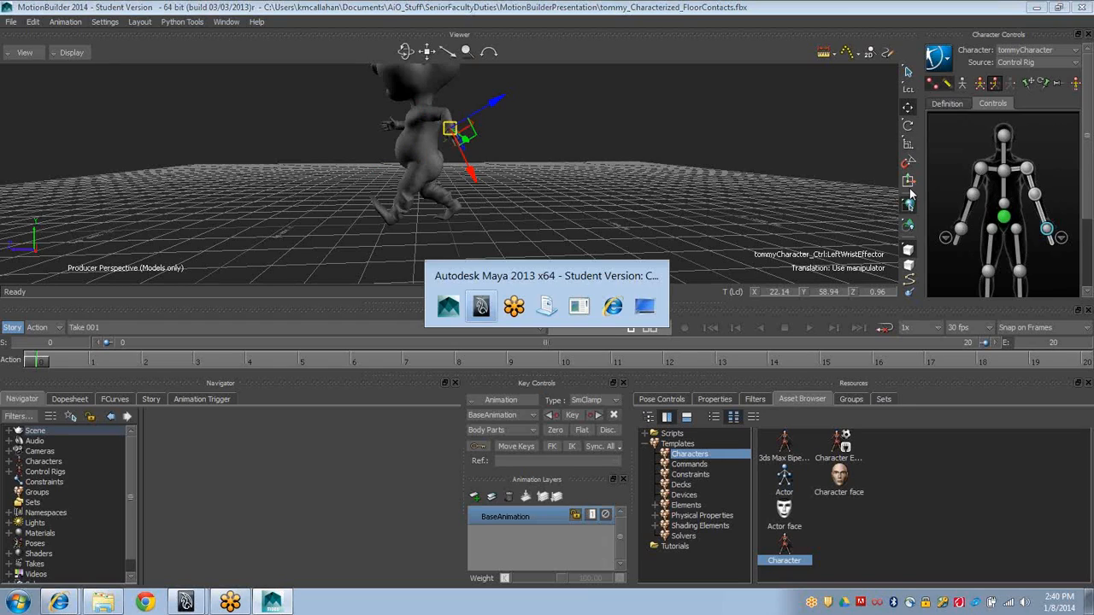
# Select the right knee effector on the character's control rig
pyautogui.scroll(-3, 1034, 225)
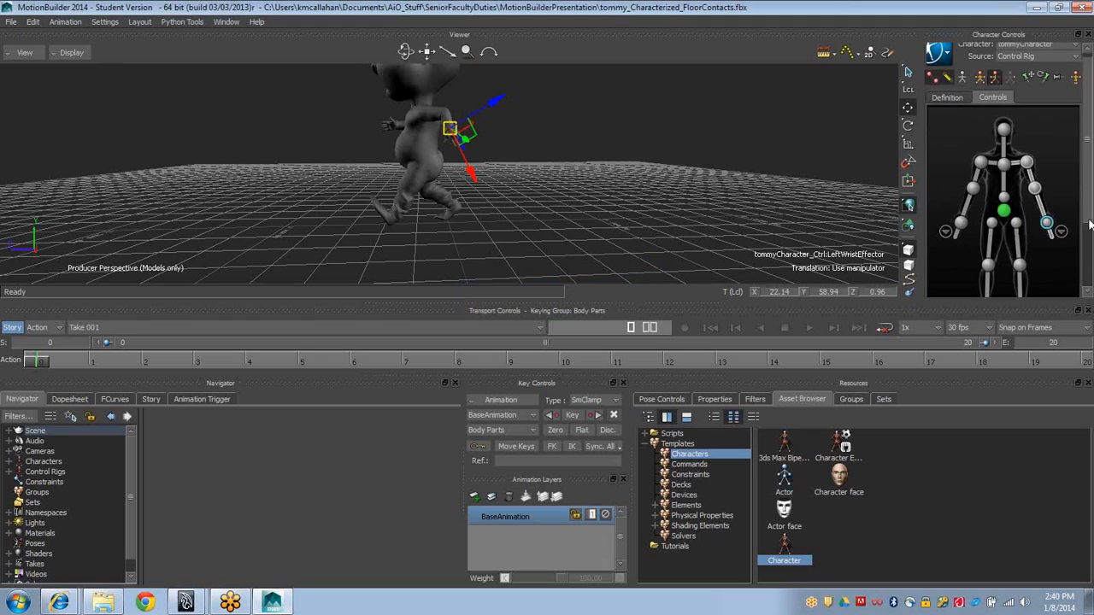
pyautogui.hotkey('alt', 'Tab')
pyautogui.hotkey('alt', 'Tab')
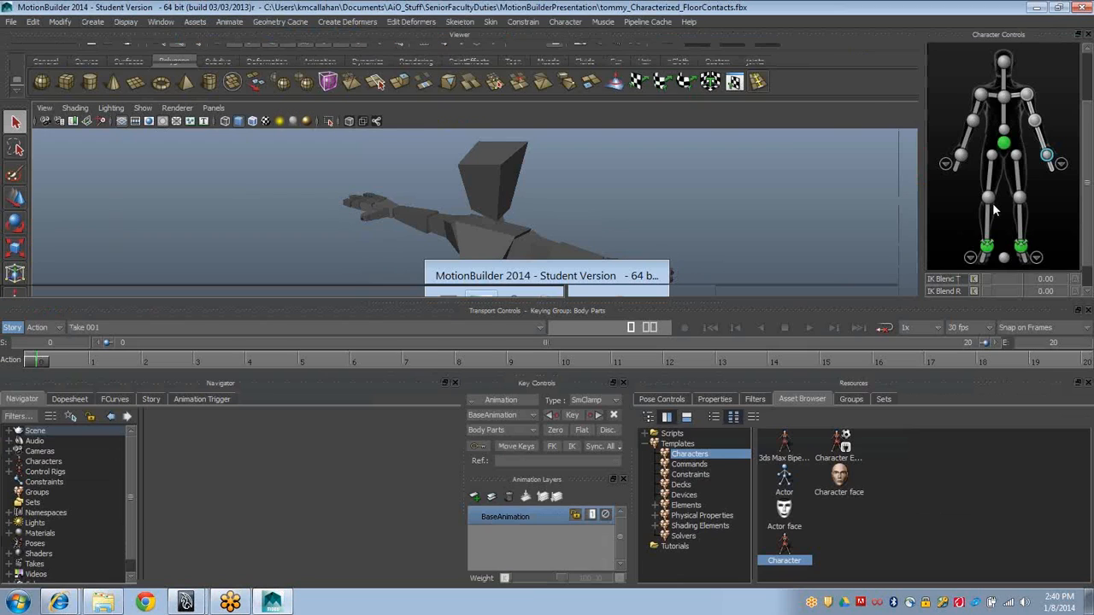
pyautogui.hotkey('alt', 'Tab')
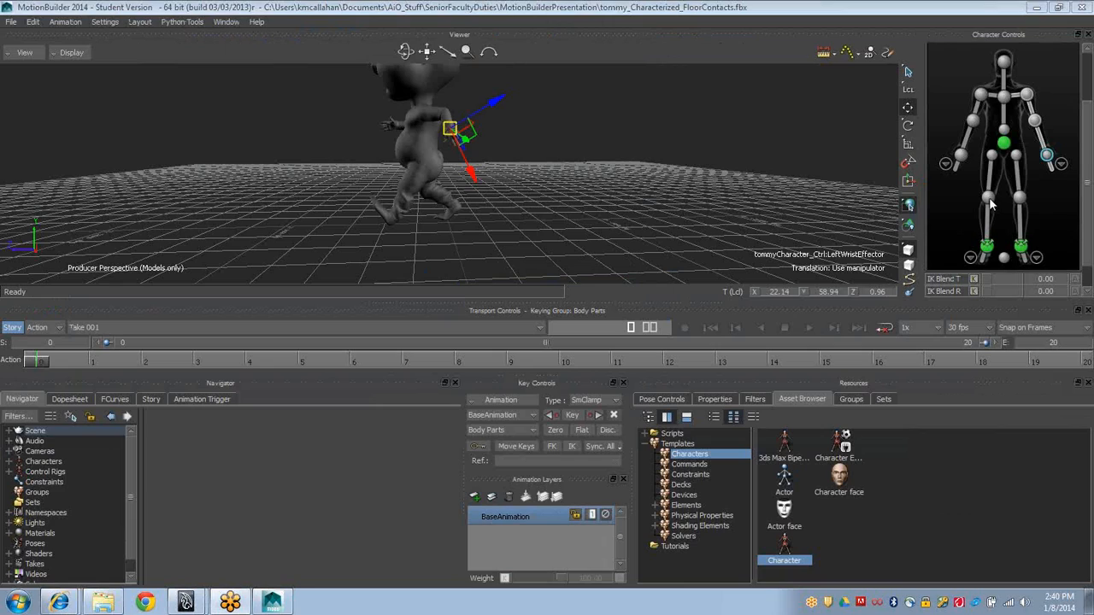
pyautogui.click(989, 197)
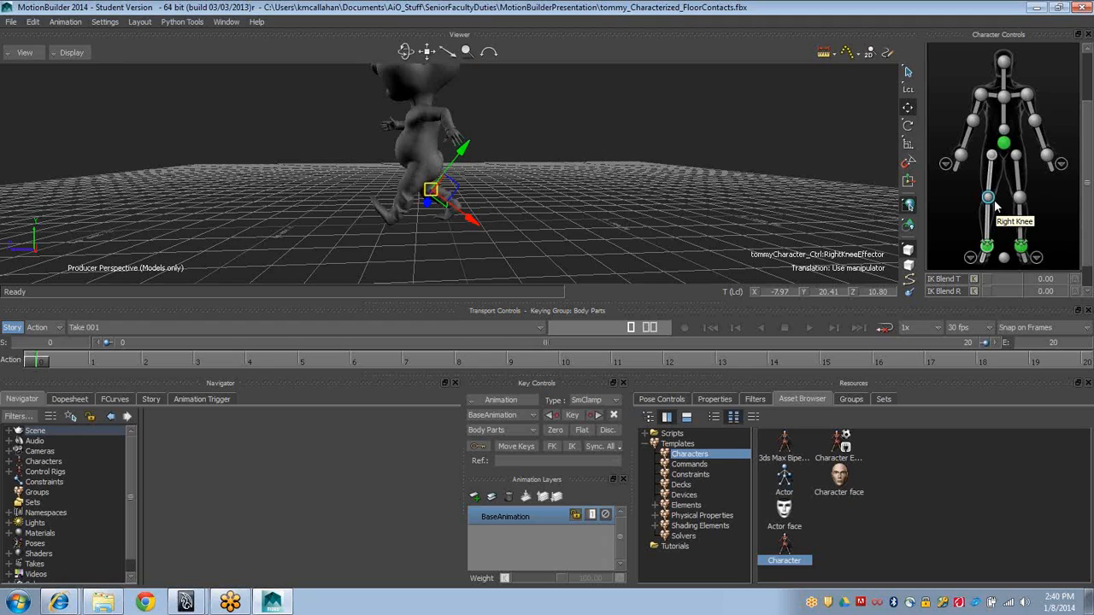
pyautogui.hotkey('alt', 'Tab')
pyautogui.hotkey('alt', 'Tab')
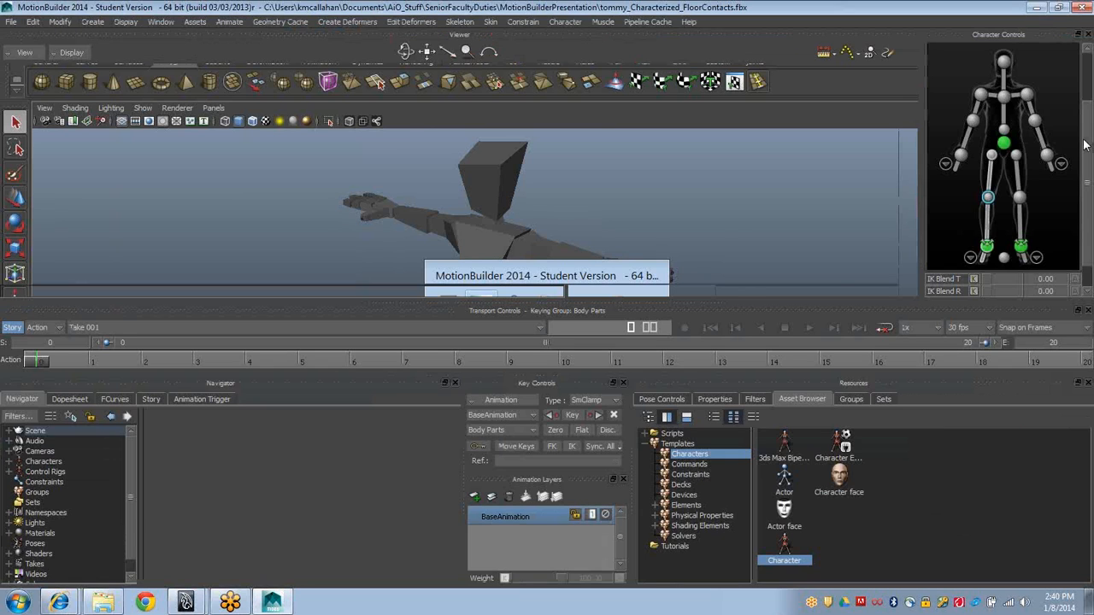
# Set the character's keying mode to Full Body
pyautogui.moveTo(1086, 147); pyautogui.dragTo(1089, 99)
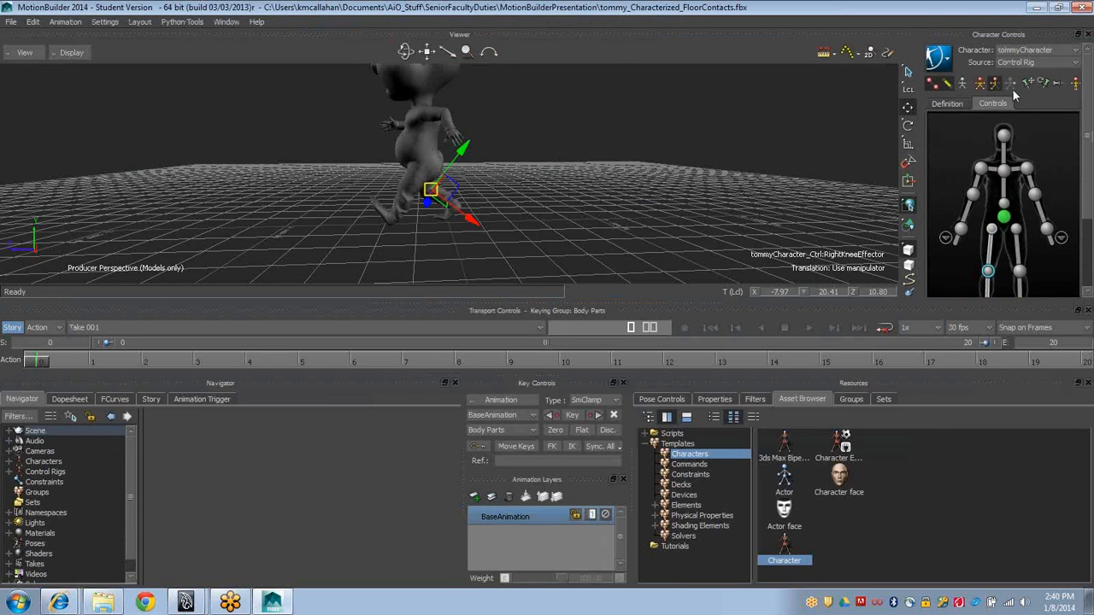
pyautogui.click(980, 84)
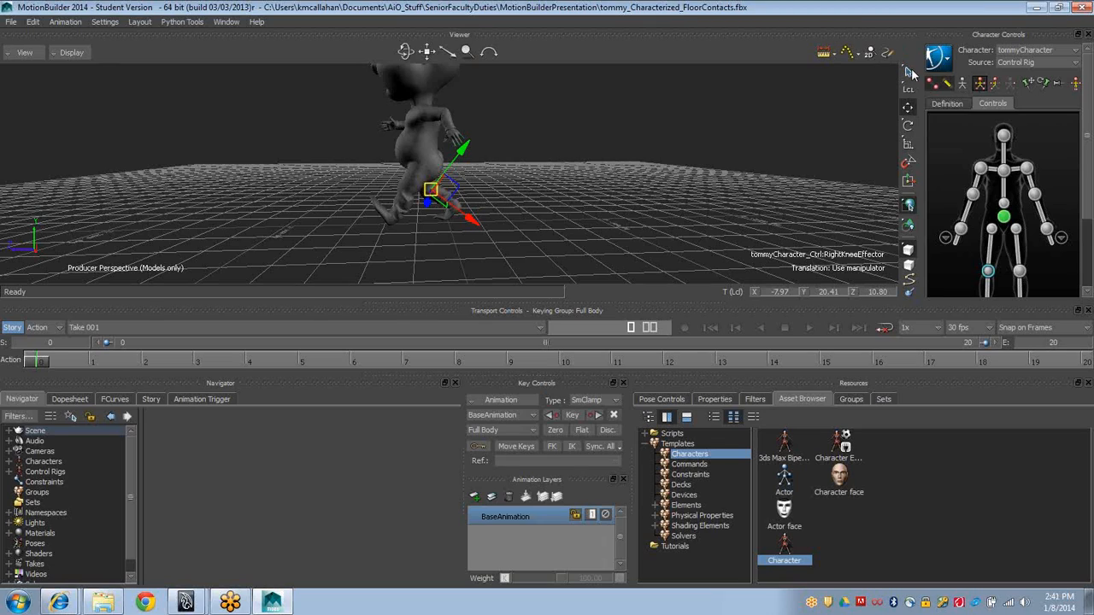
pyautogui.hotkey('alt', 'Tab')
pyautogui.hotkey('alt', 'Tab')
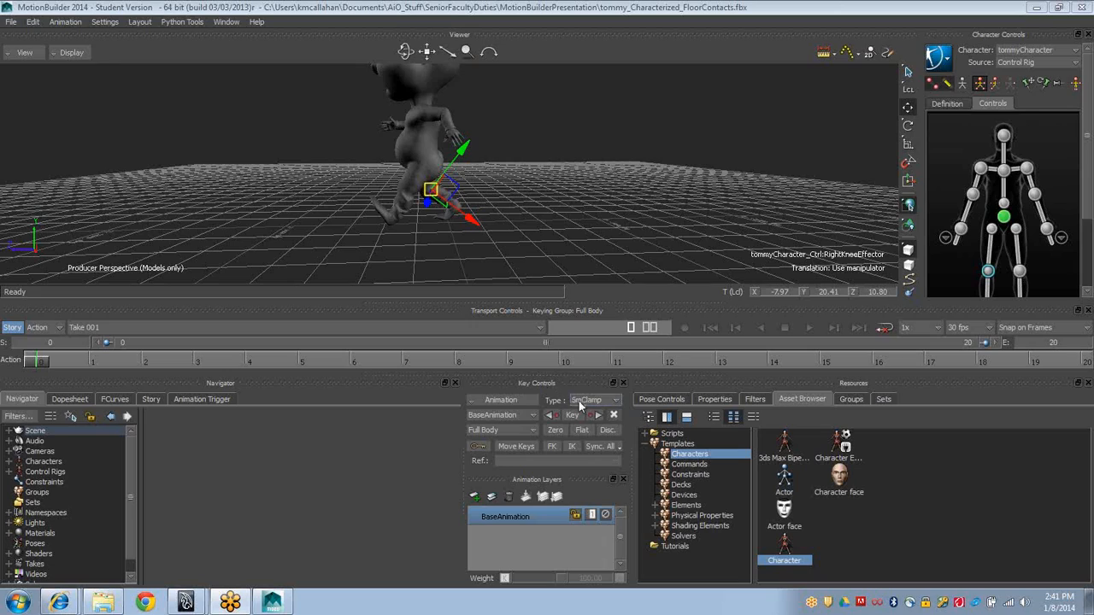
# Key the character's walking pose at frame 0 with the Full Body keying group
pyautogui.click(515, 434)
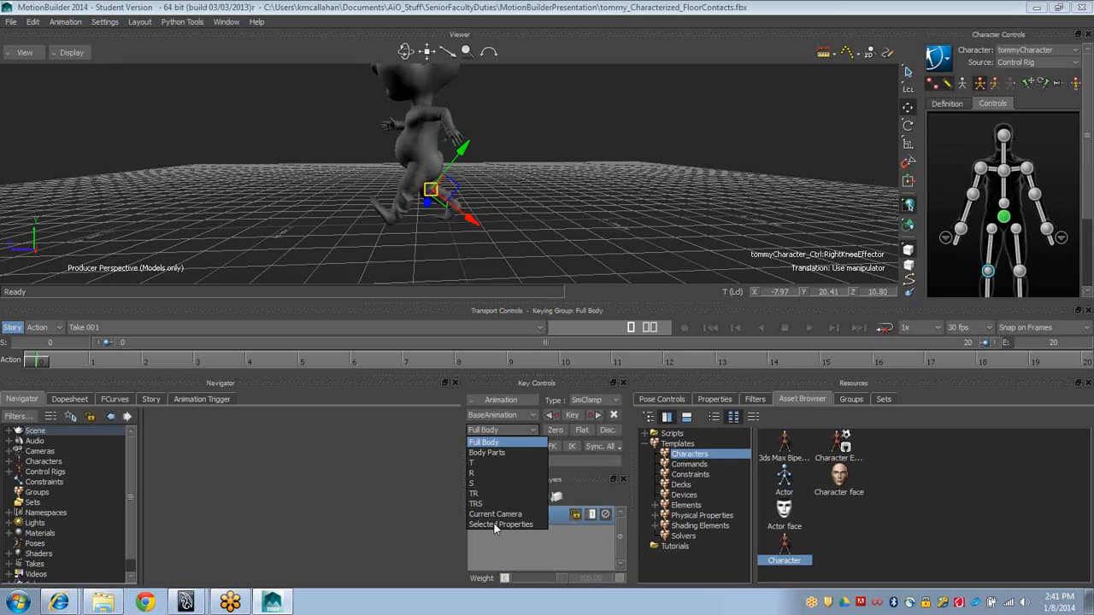
pyautogui.click(508, 438)
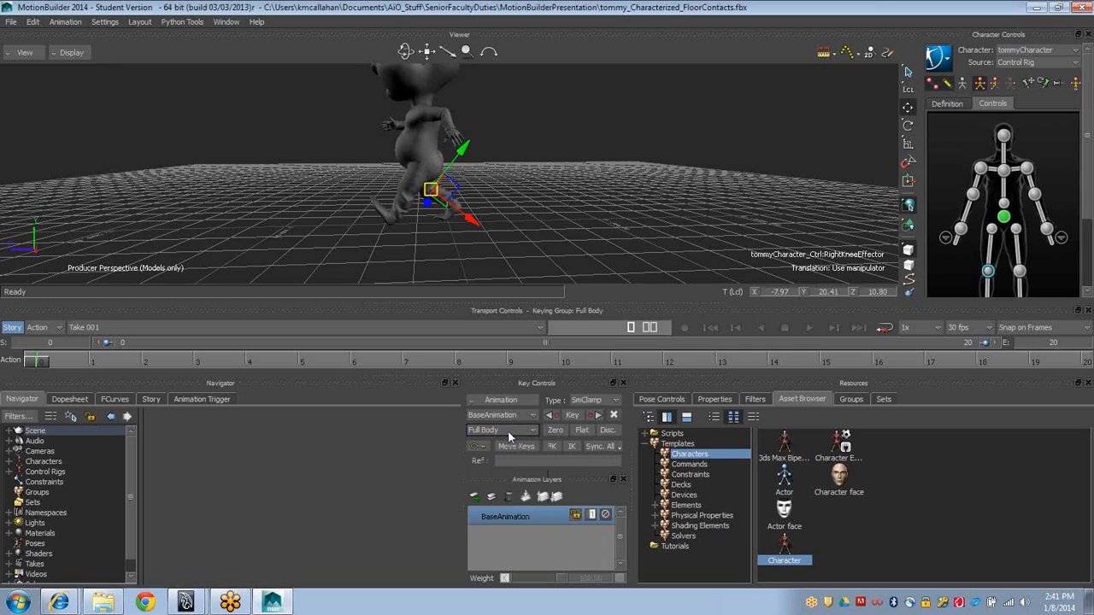
pyautogui.hotkey('alt', 'Tab')
pyautogui.hotkey('alt', 'Tab')
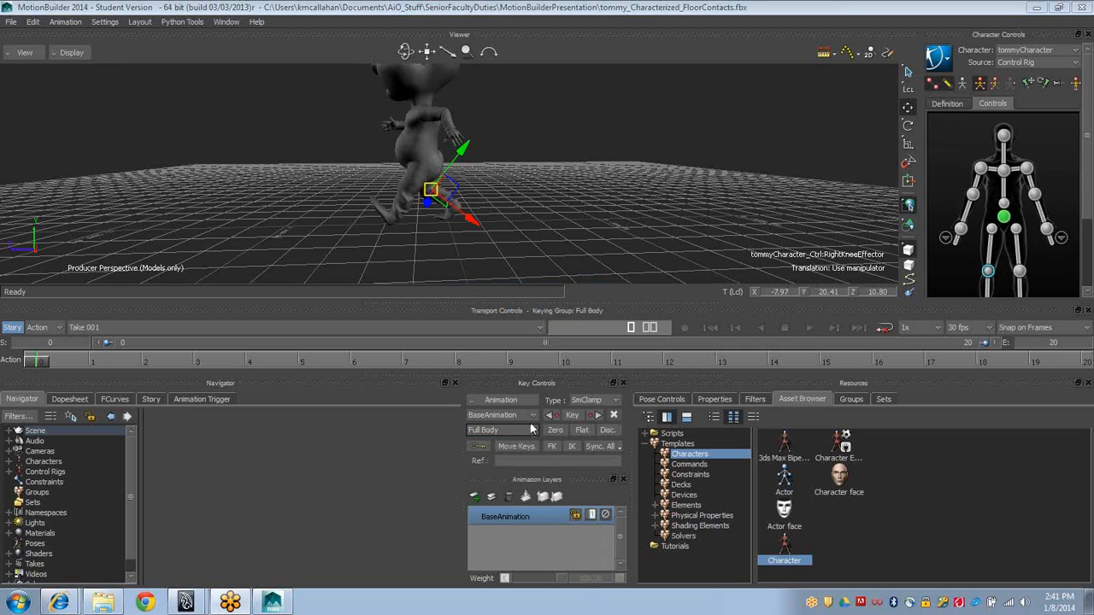
pyautogui.click(571, 415)
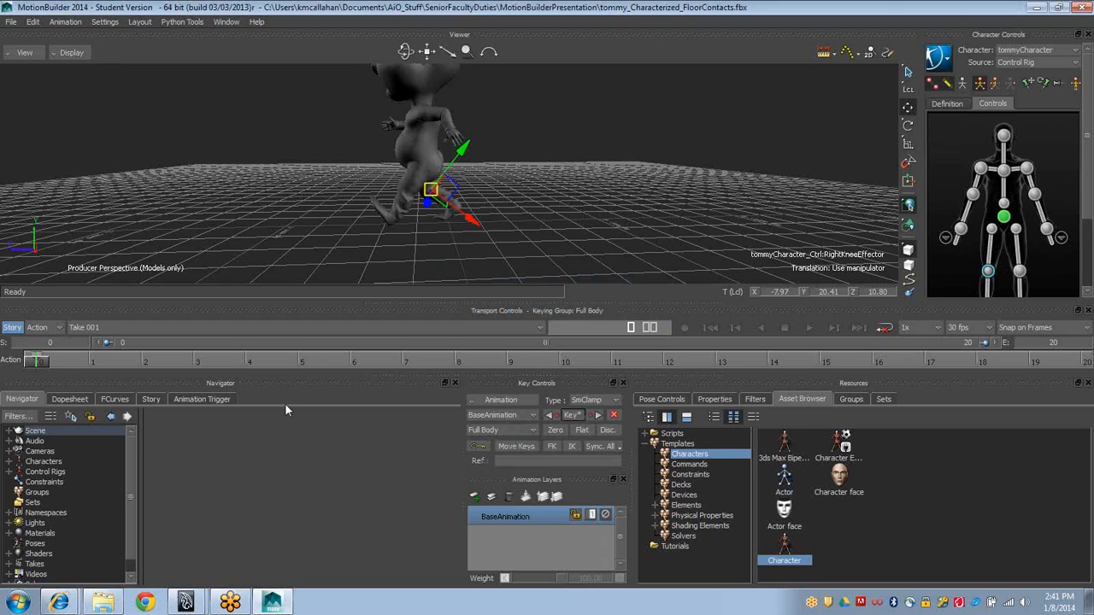
pyautogui.hotkey('alt', 'Tab')
pyautogui.hotkey('alt', 'Tab')
pyautogui.hotkey('alt', 'Tab')
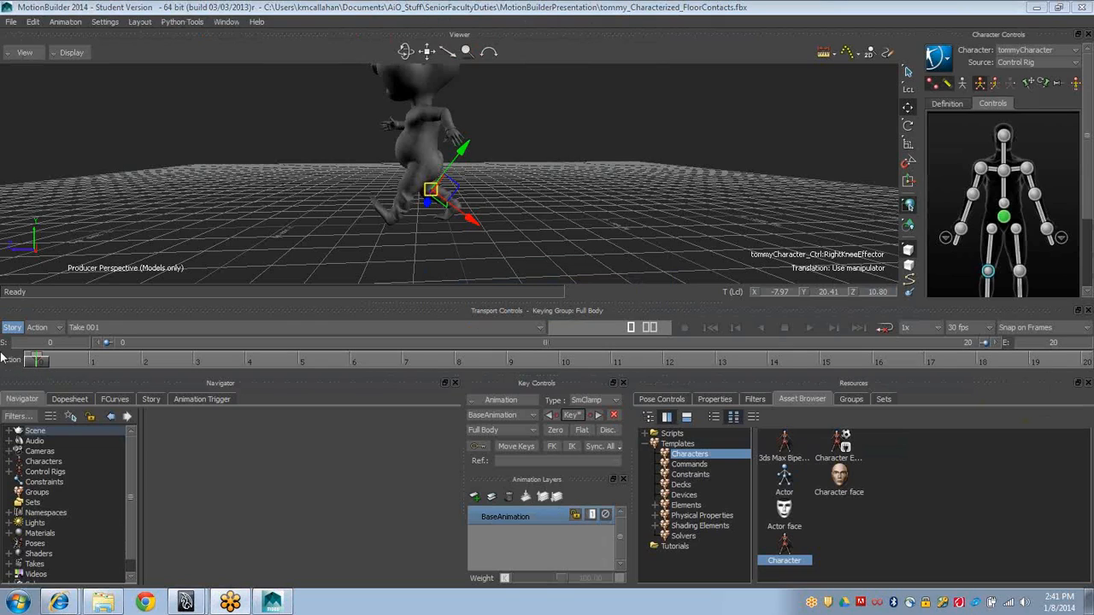
# At frame 3, switch the keying group to Body Parts and key the right leg
pyautogui.moveTo(42, 363); pyautogui.dragTo(70, 364)
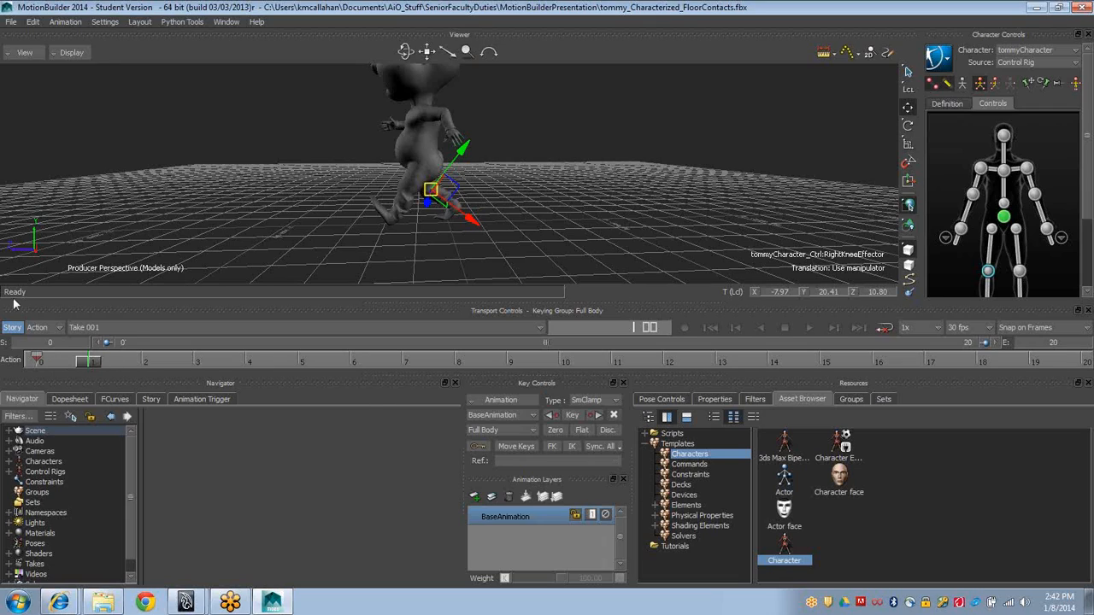
pyautogui.hotkey('alt', 'Tab')
pyautogui.hotkey('alt', 'Tab')
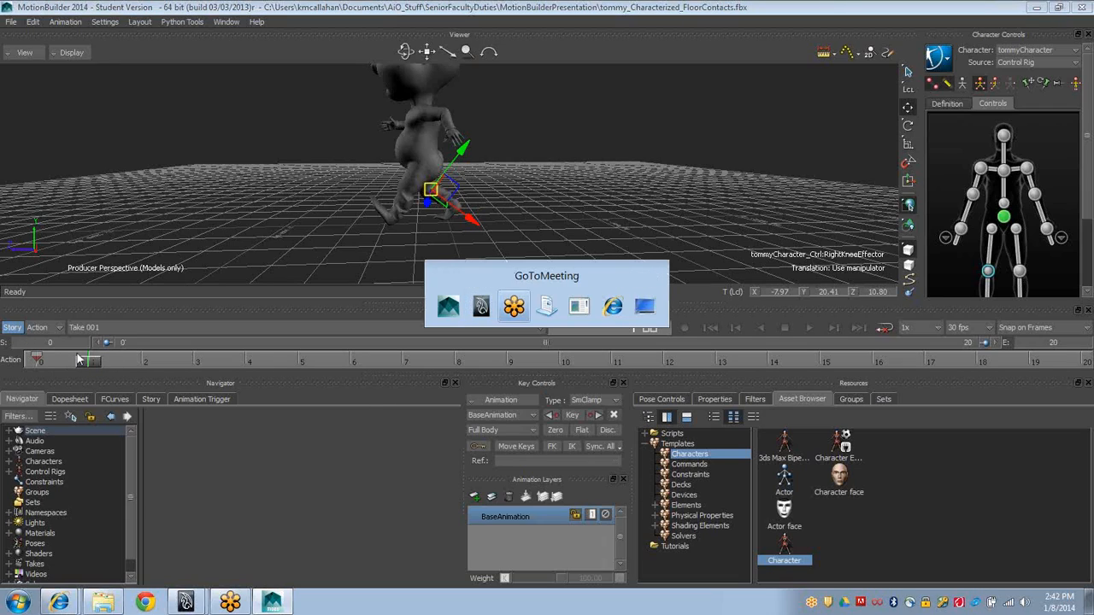
pyautogui.moveTo(86, 364); pyautogui.dragTo(175, 363)
pyautogui.hotkey('alt', 'Tab')
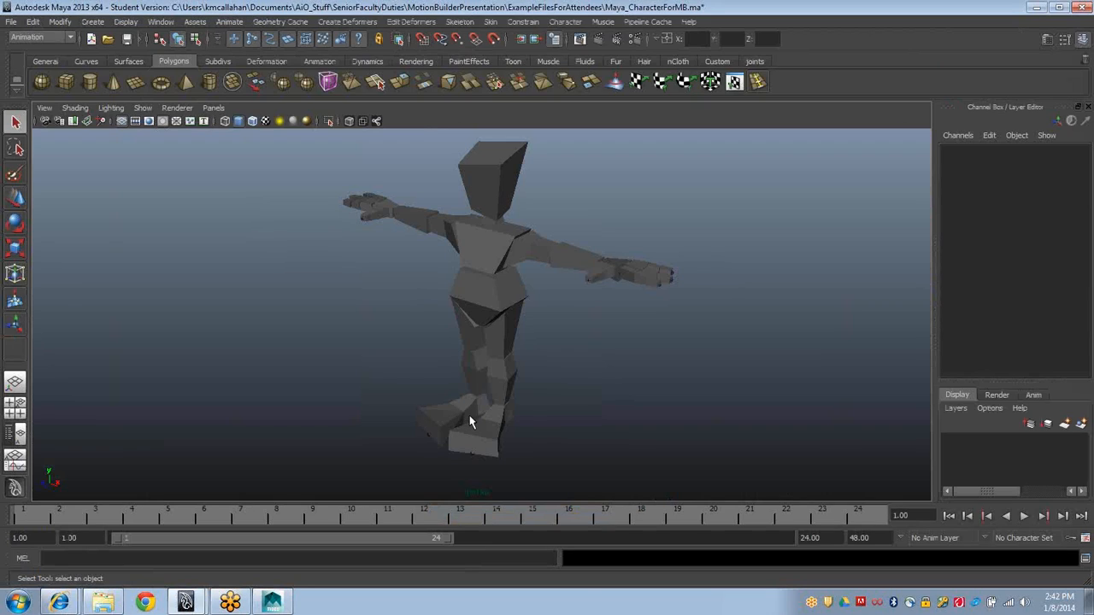
pyautogui.hotkey('alt', 'Tab')
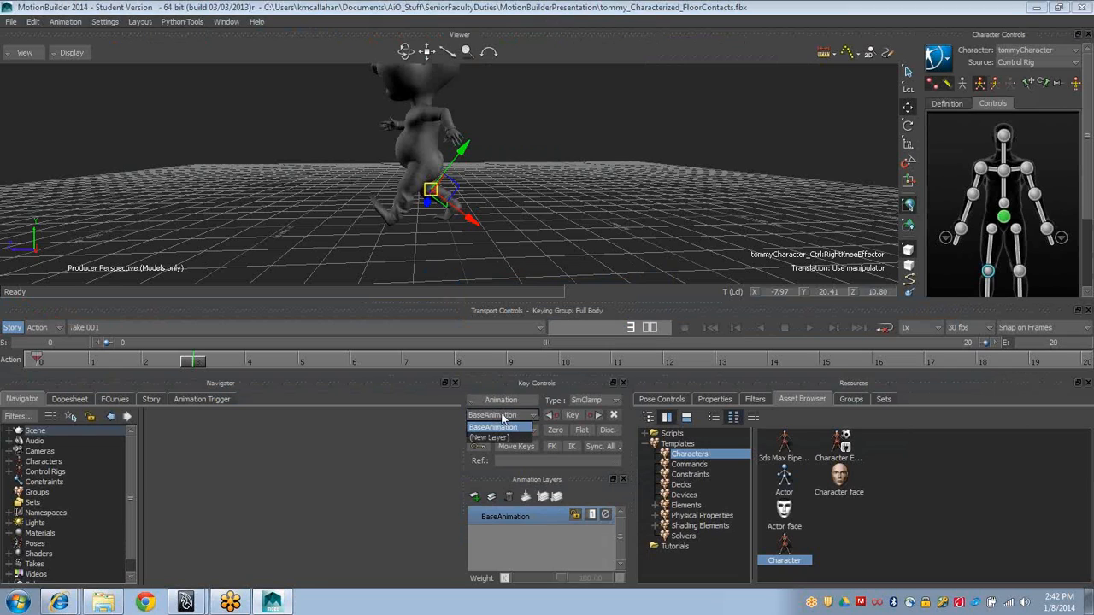
pyautogui.click(502, 430)
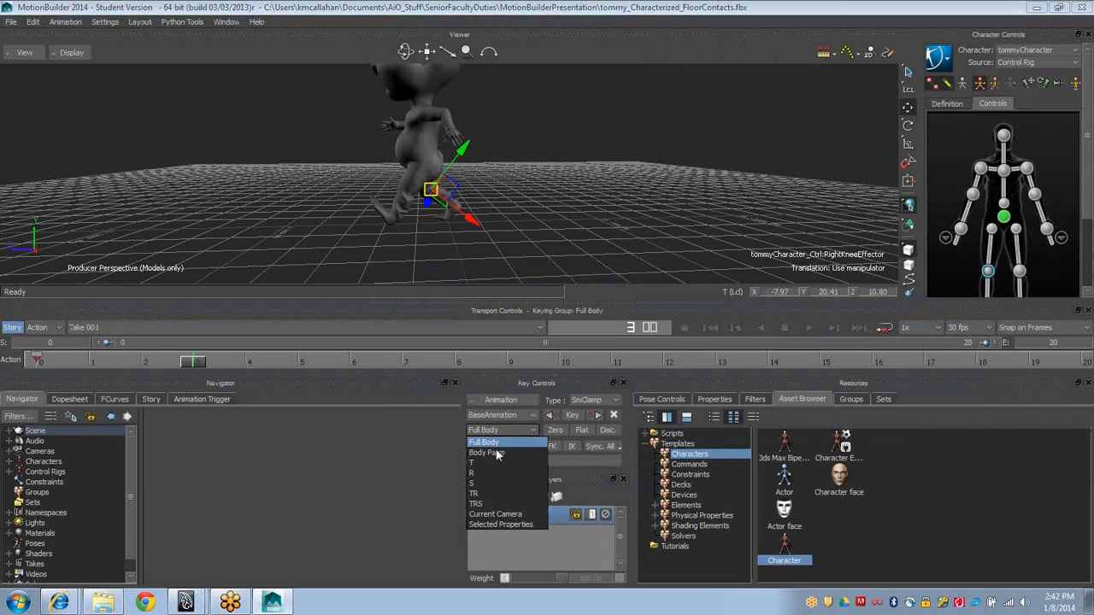
pyautogui.click(497, 452)
pyautogui.hotkey('alt', 'Tab')
pyautogui.hotkey('alt', 'Tab')
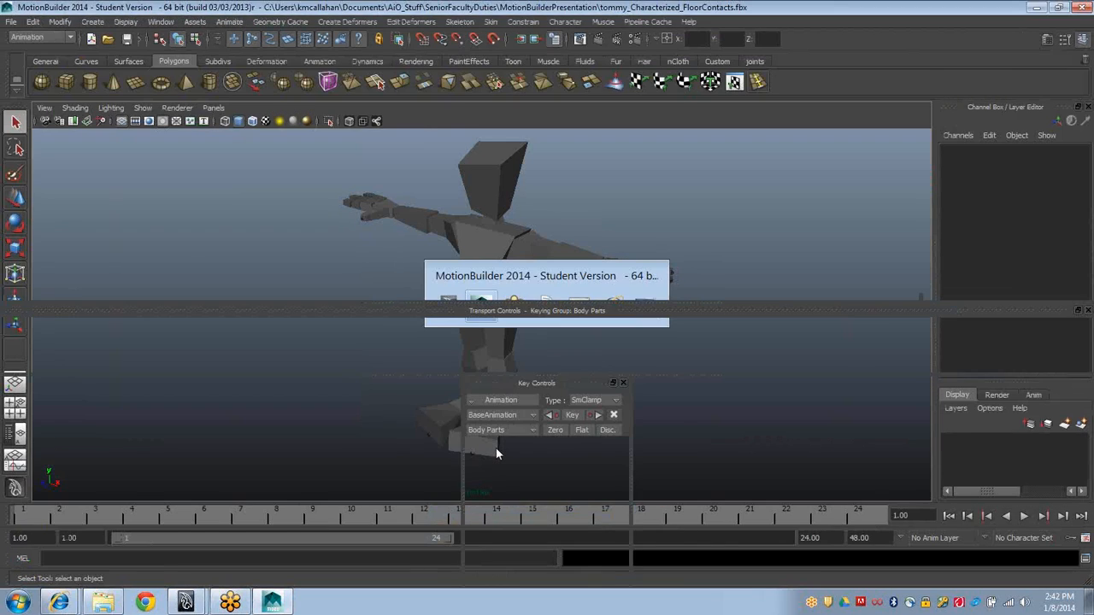
pyautogui.click(572, 415)
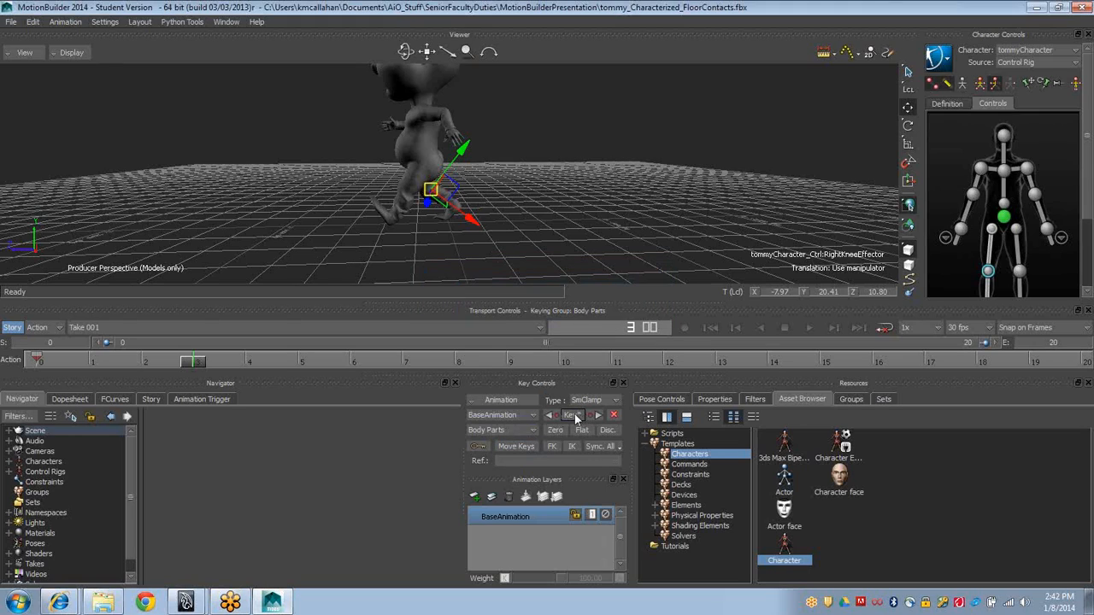
pyautogui.hotkey('alt', 'Tab')
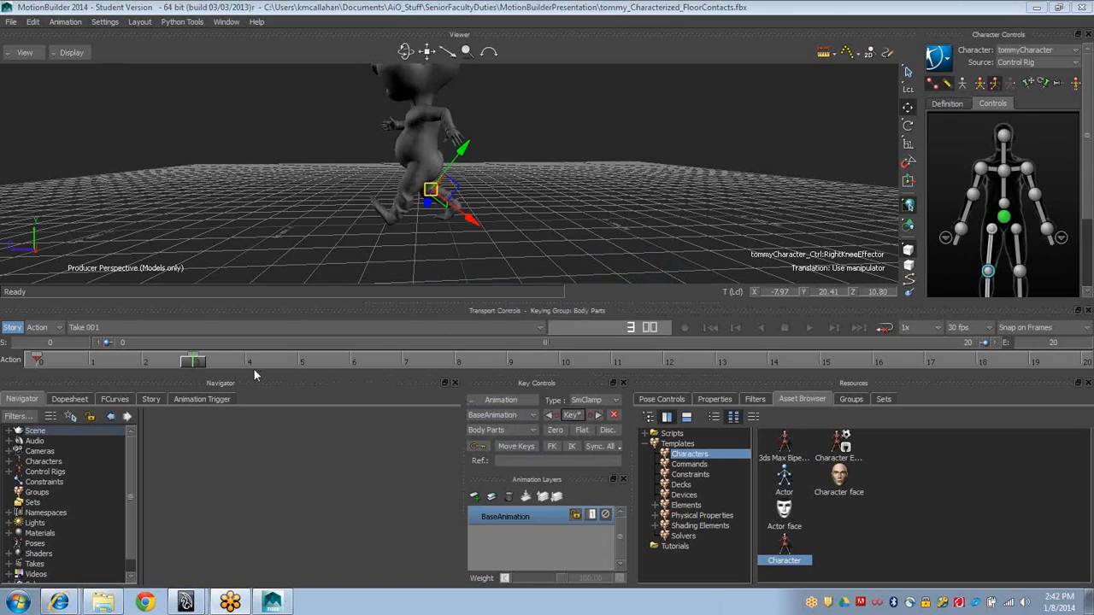
# Move the current time to frame 10
pyautogui.click(193, 357)
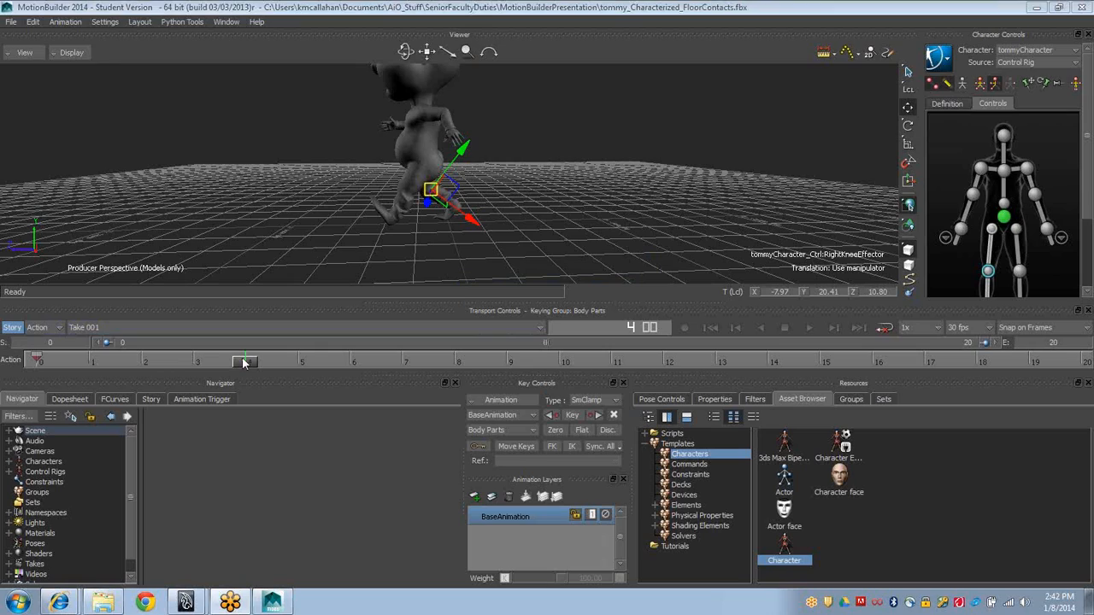
pyautogui.moveTo(246, 363); pyautogui.dragTo(289, 362)
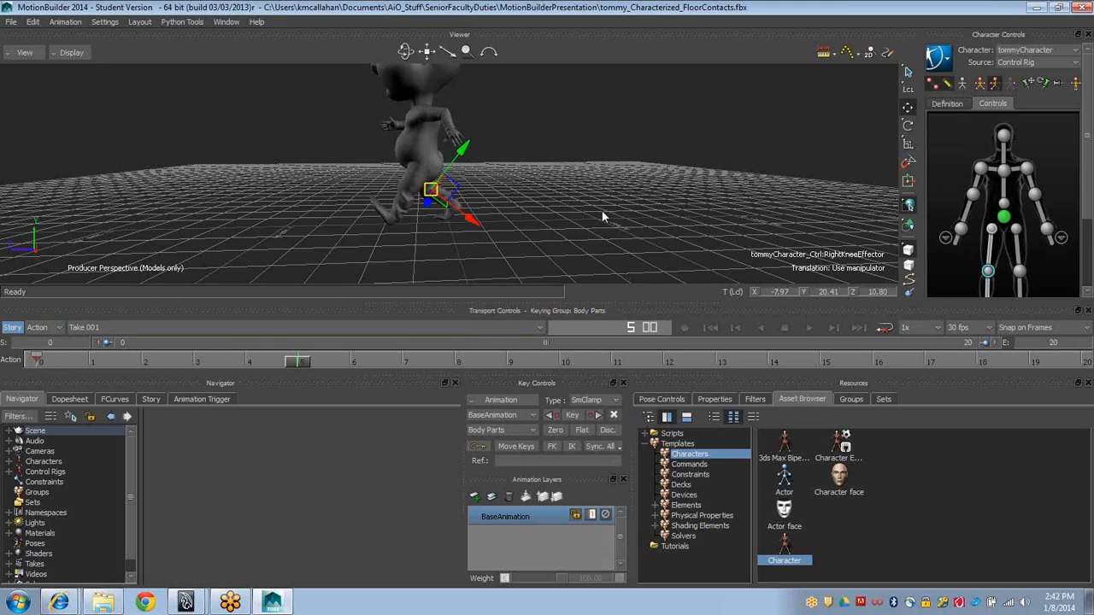
pyautogui.hotkey('alt', 'Tab')
pyautogui.hotkey('alt', 'Tab')
pyautogui.hotkey('alt', 'Tab')
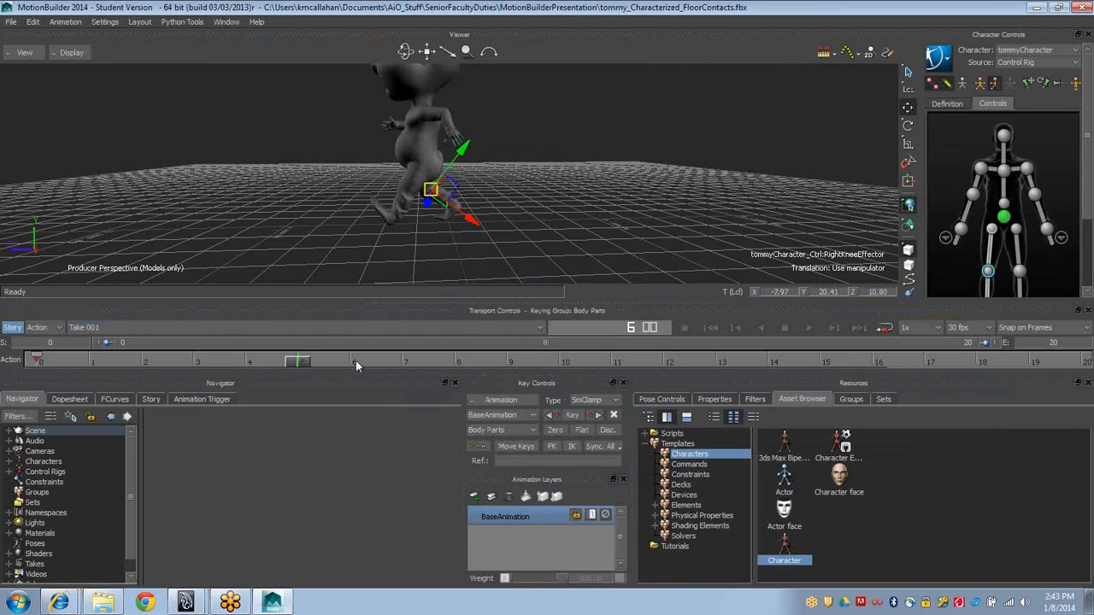
pyautogui.moveTo(355, 360); pyautogui.dragTo(563, 361)
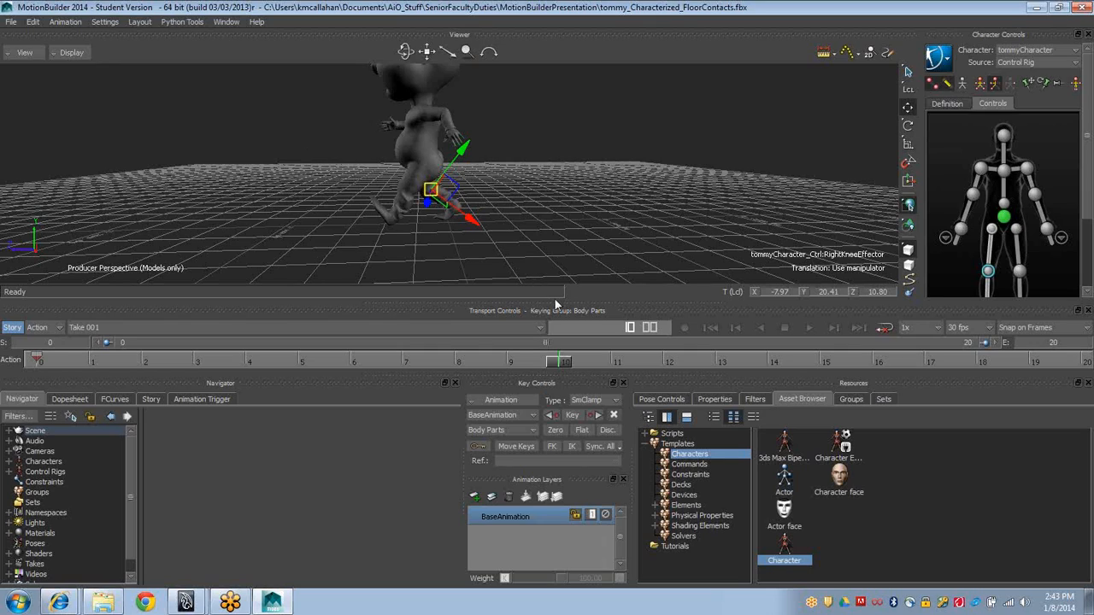
pyautogui.hotkey('alt', 'Tab')
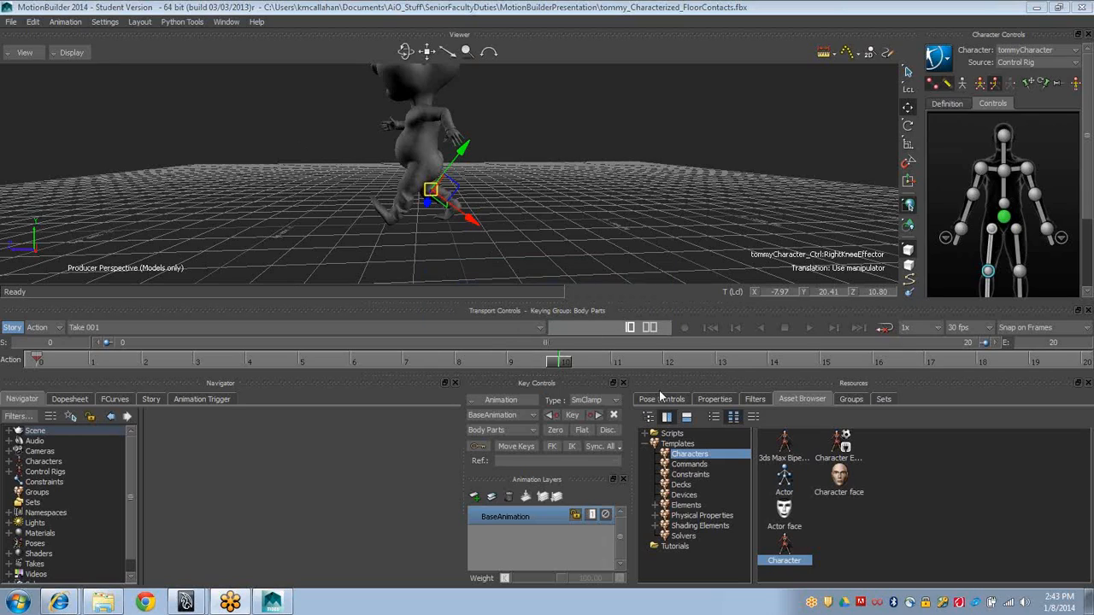
# Create a stored pose from the character's current stance in the Pose Controls
pyautogui.click(666, 400)
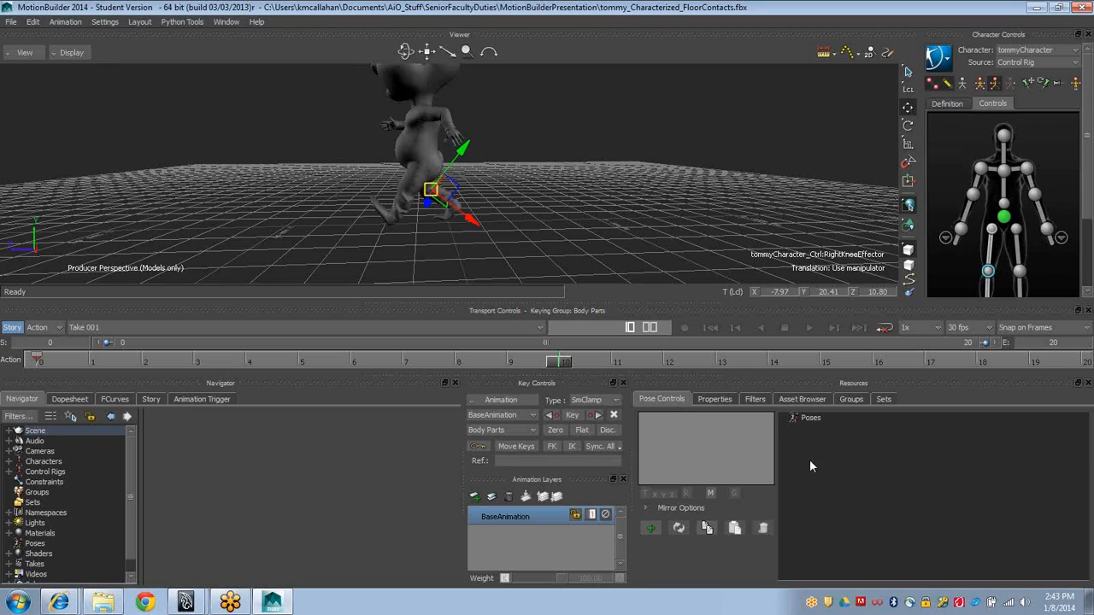
pyautogui.hotkey('alt', 'Tab')
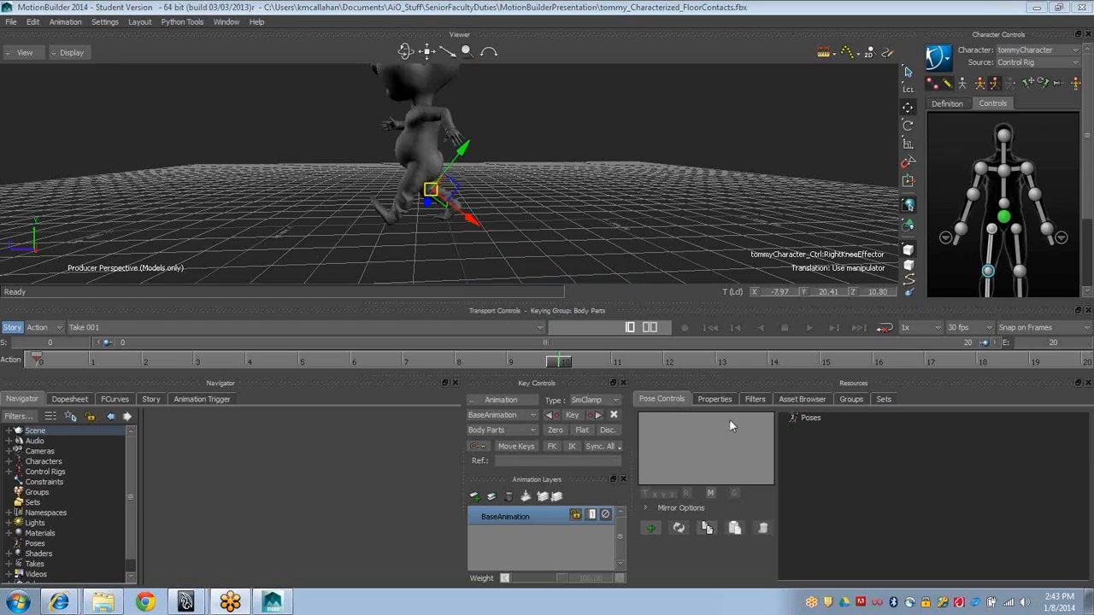
pyautogui.click(651, 530)
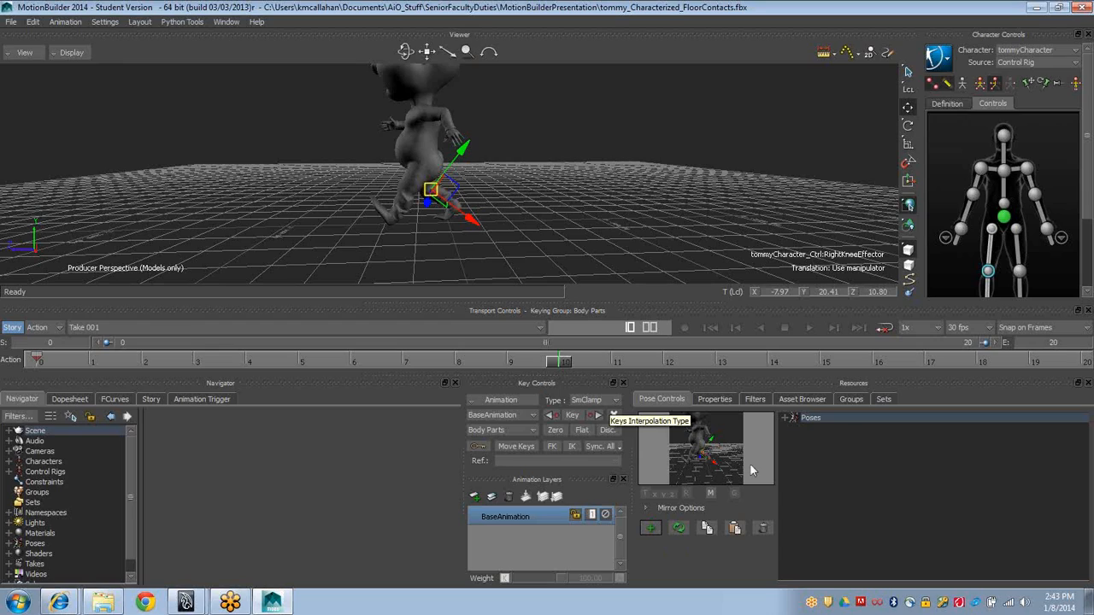
pyautogui.hotkey('alt', 'Tab')
pyautogui.hotkey('alt', 'Tab')
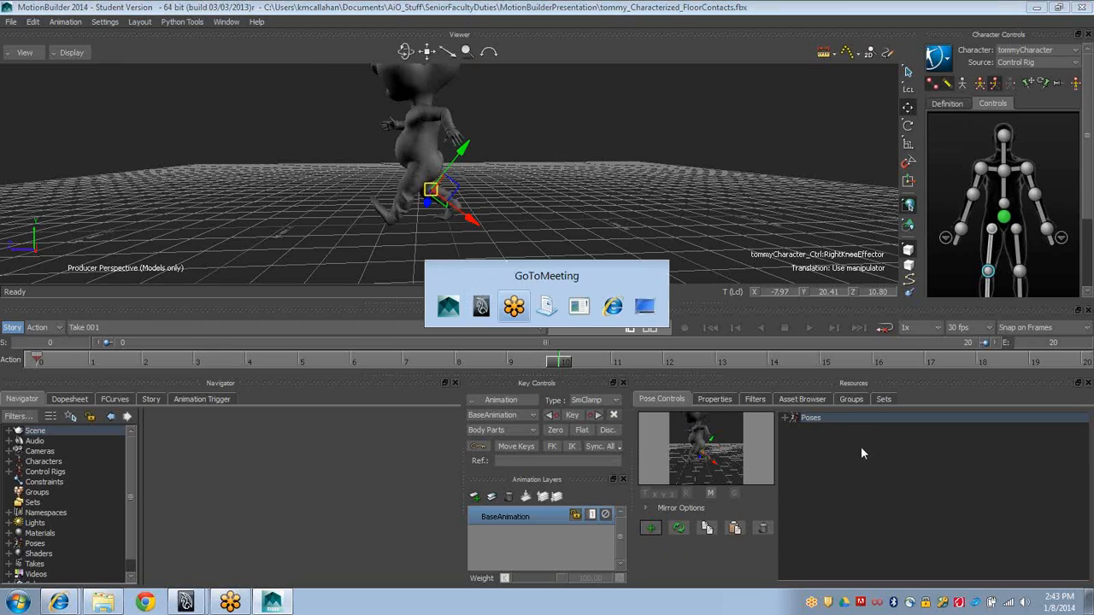
# Expand the Poses list and rename the new character pose as LeftContact
pyautogui.click(786, 419)
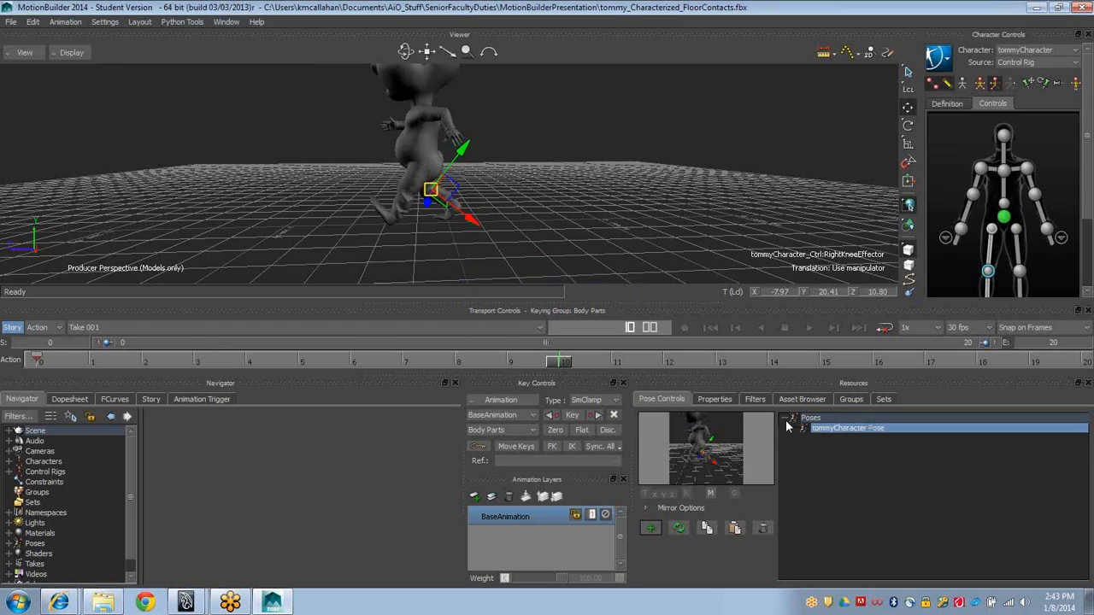
pyautogui.rightClick(837, 433)
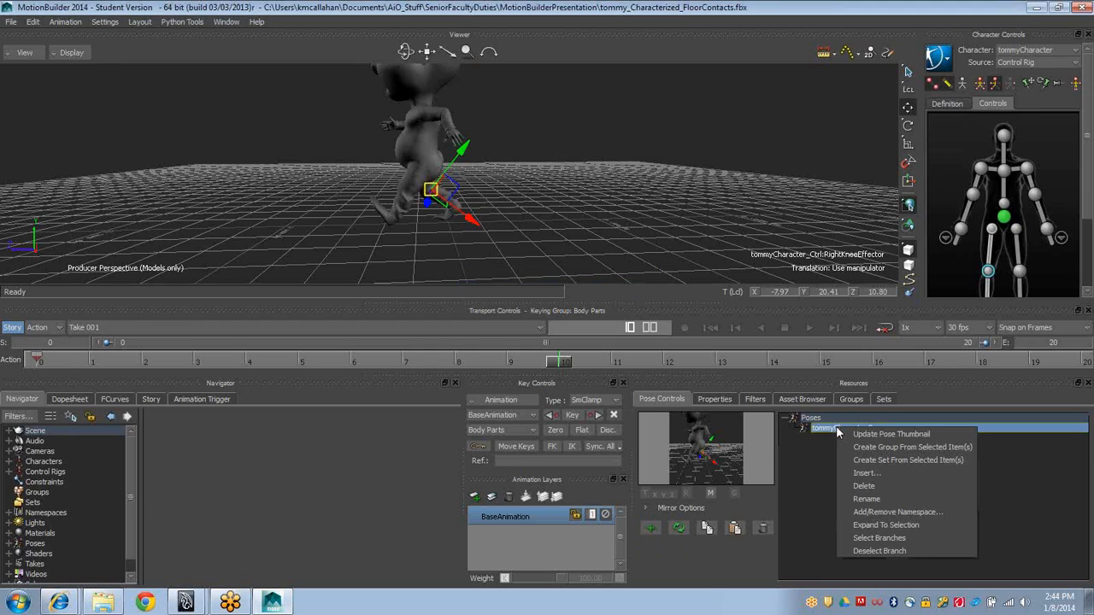
pyautogui.click(867, 499)
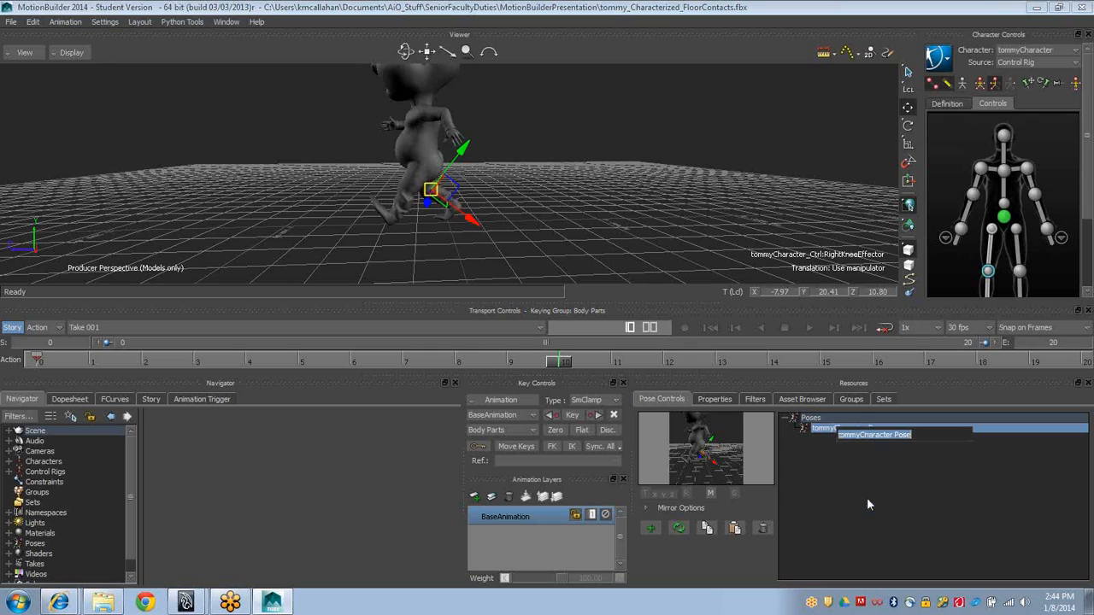
pyautogui.write('Lef')
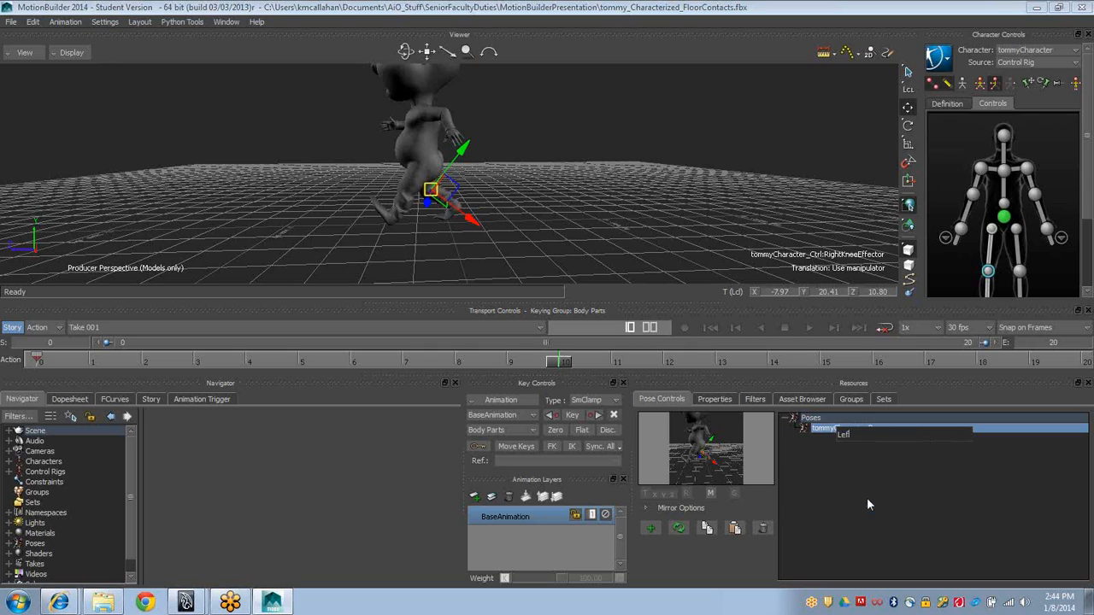
pyautogui.write('tContact')
pyautogui.press('Return')
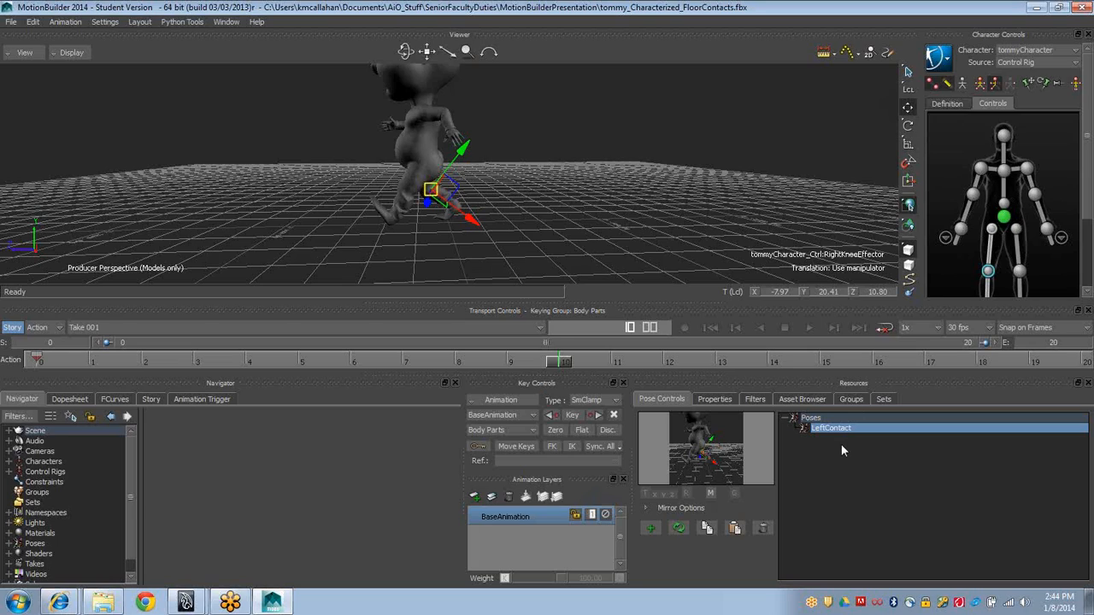
pyautogui.hotkey('alt', 'Tab')
pyautogui.hotkey('alt', 'Tab')
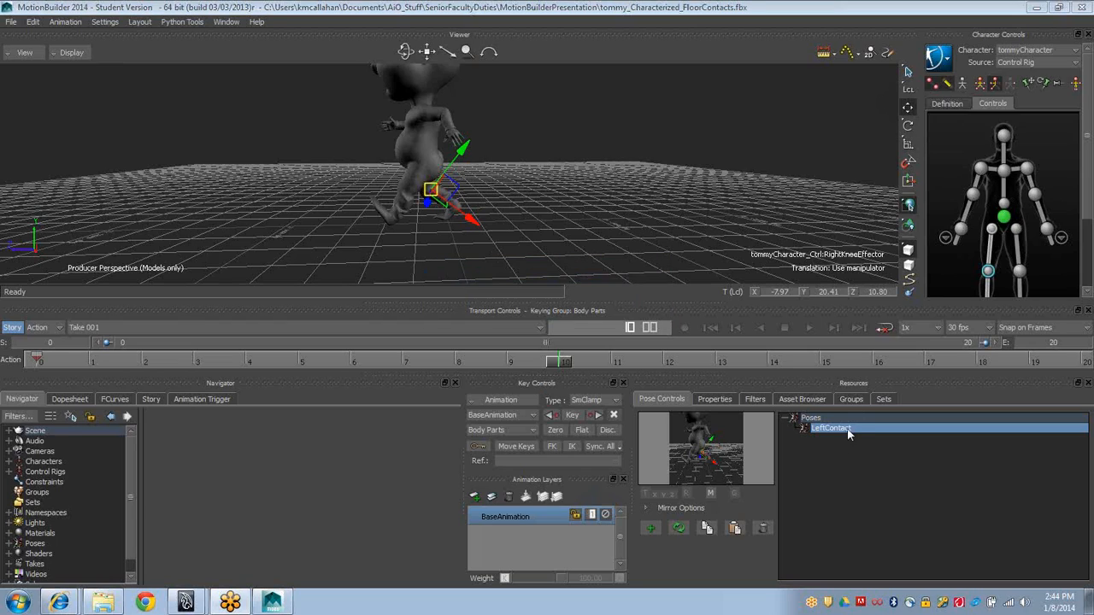
# Select the hips effector on the character's control rig
pyautogui.click(1002, 218)
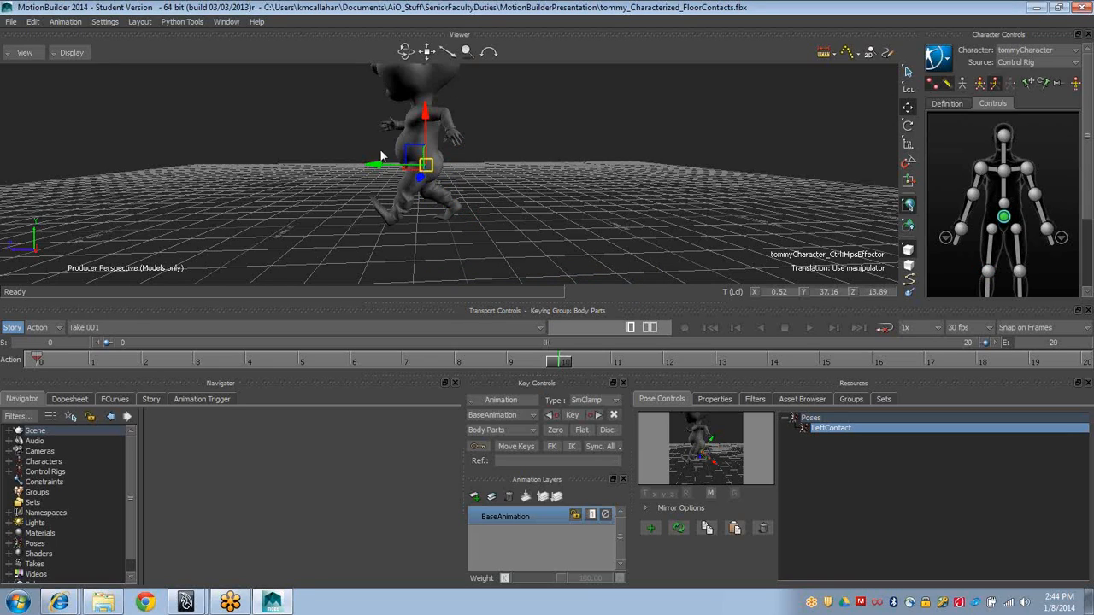
pyautogui.doubleClick(91, 8)
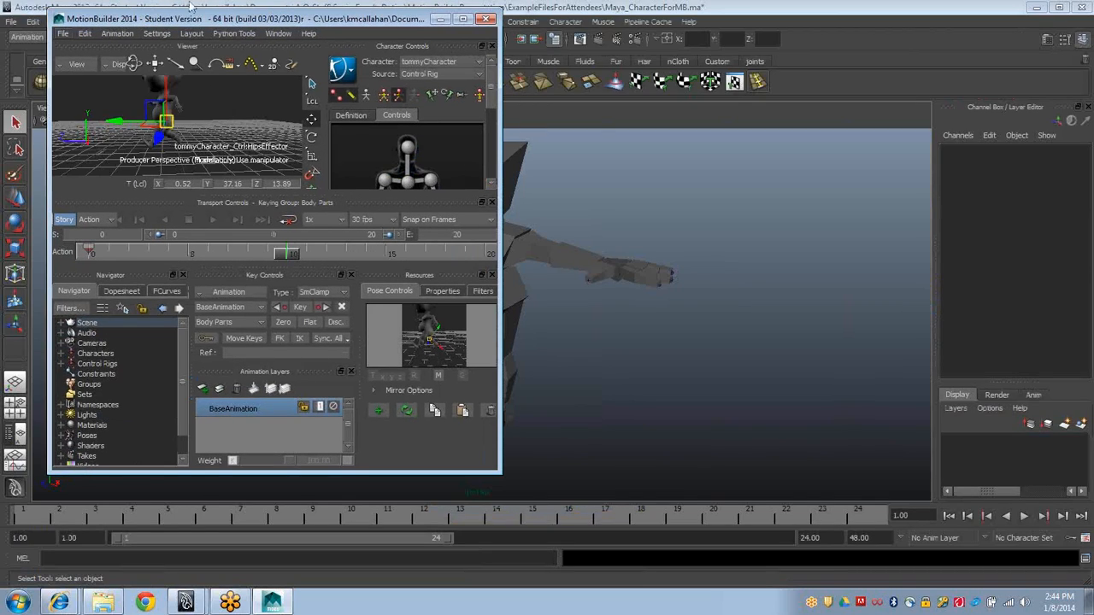
pyautogui.click(166, 8)
pyautogui.hotkey('alt', 'Tab')
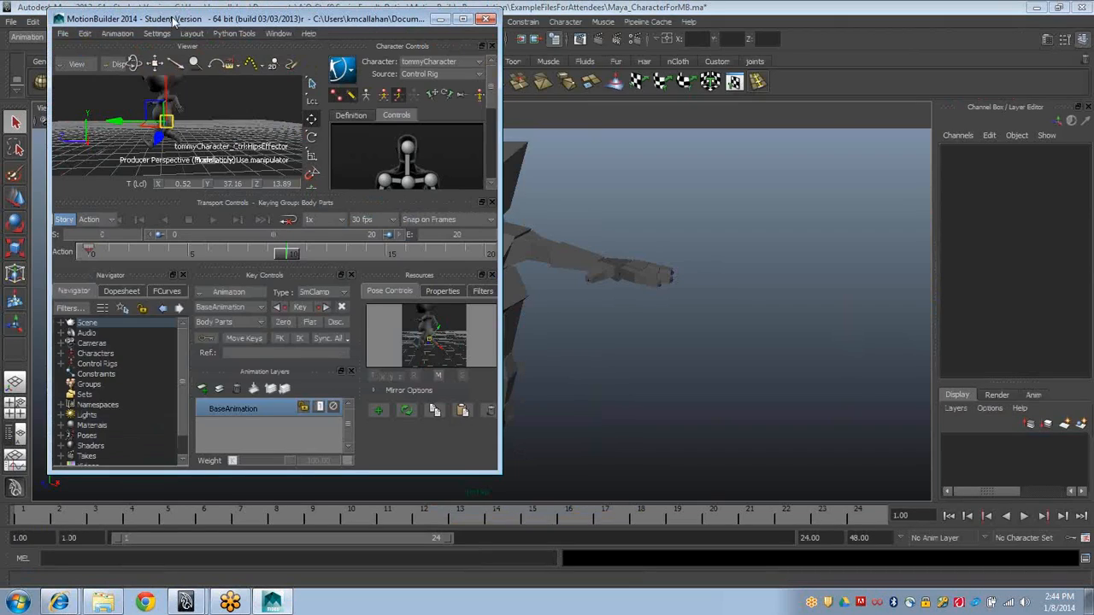
pyautogui.doubleClick(174, 19)
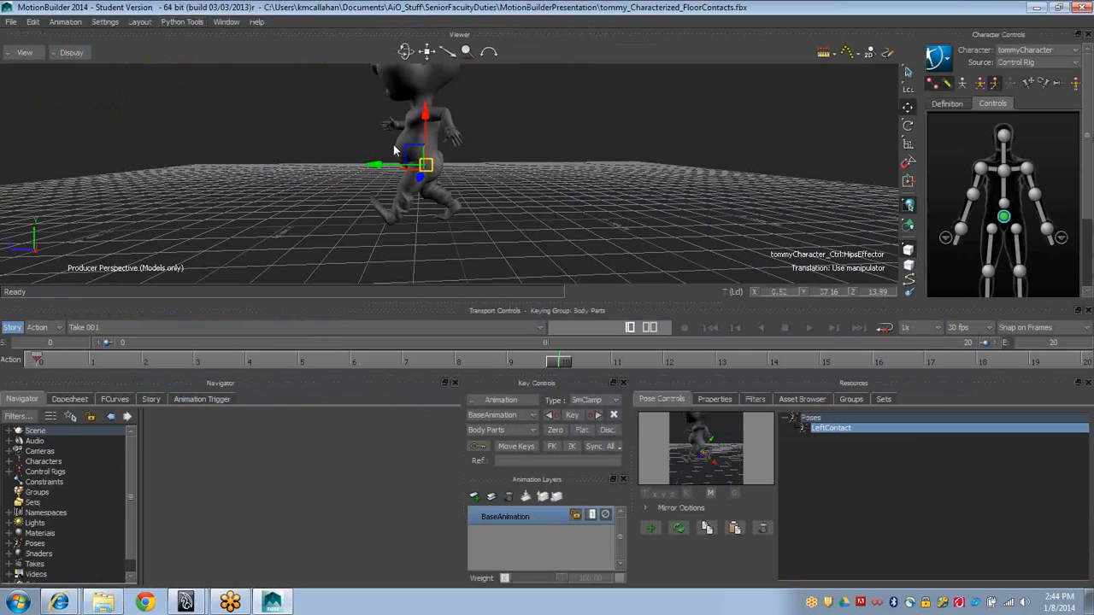
pyautogui.keyDown('alt'); pyautogui.moveTo(387, 149); pyautogui.dragTo(473, 157); pyautogui.keyUp('alt')
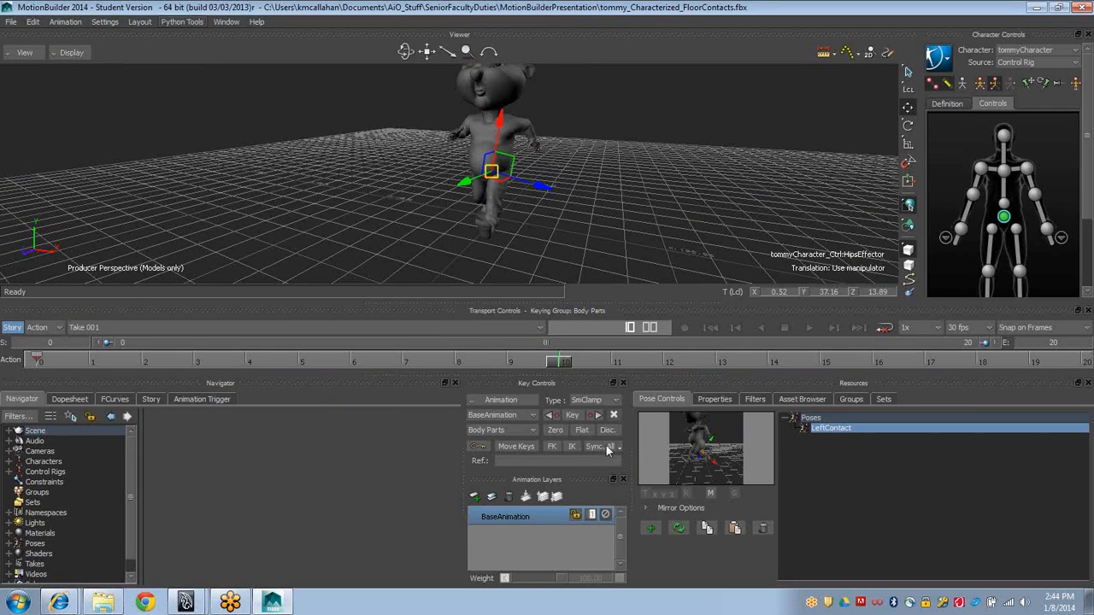
# Expand the pose mirror options and turn on mirroring for the LeftContact pose
pyautogui.hotkey('alt', 'Tab')
pyautogui.hotkey('alt', 'Tab')
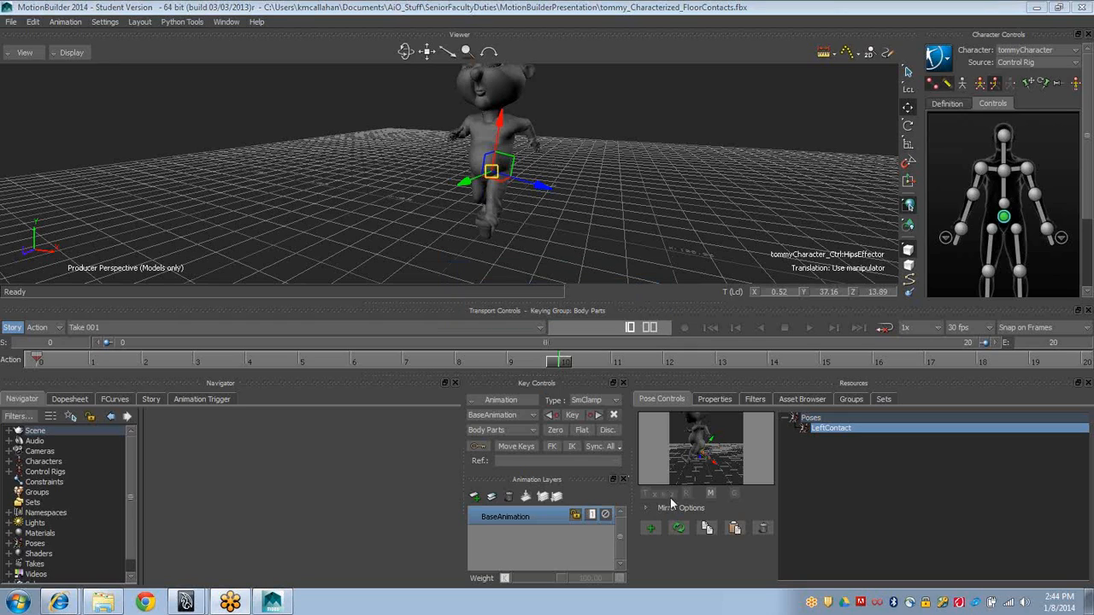
pyautogui.click(647, 509)
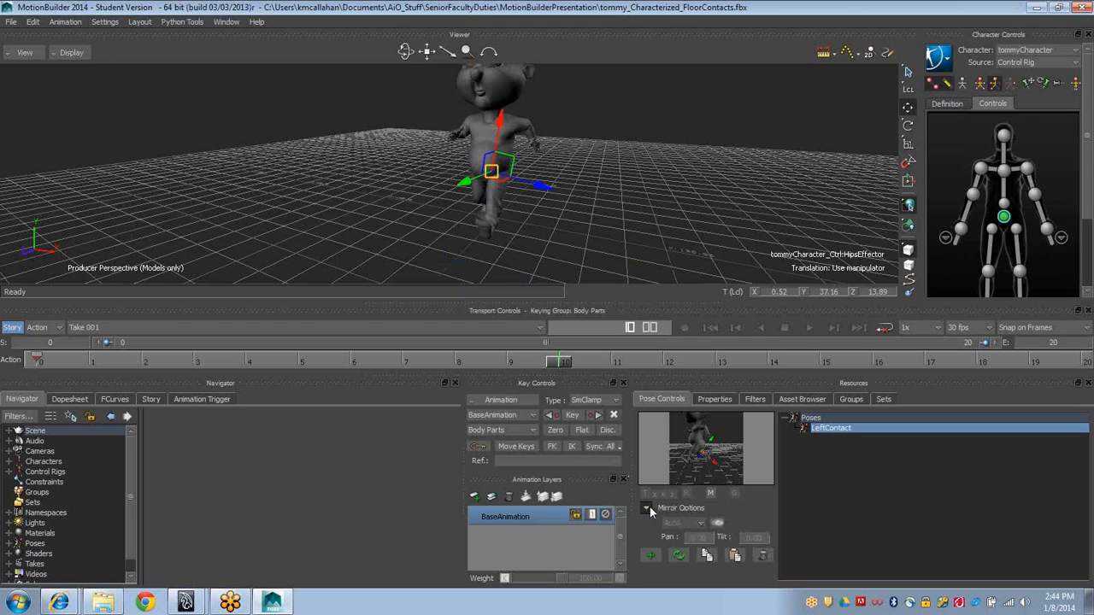
pyautogui.click(712, 494)
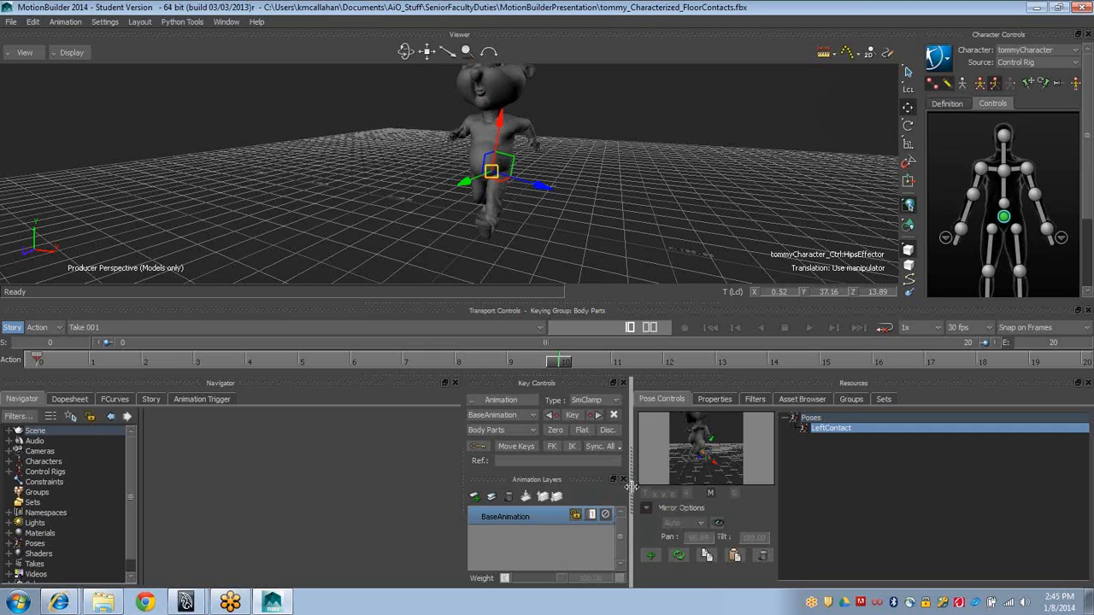
pyautogui.click(645, 510)
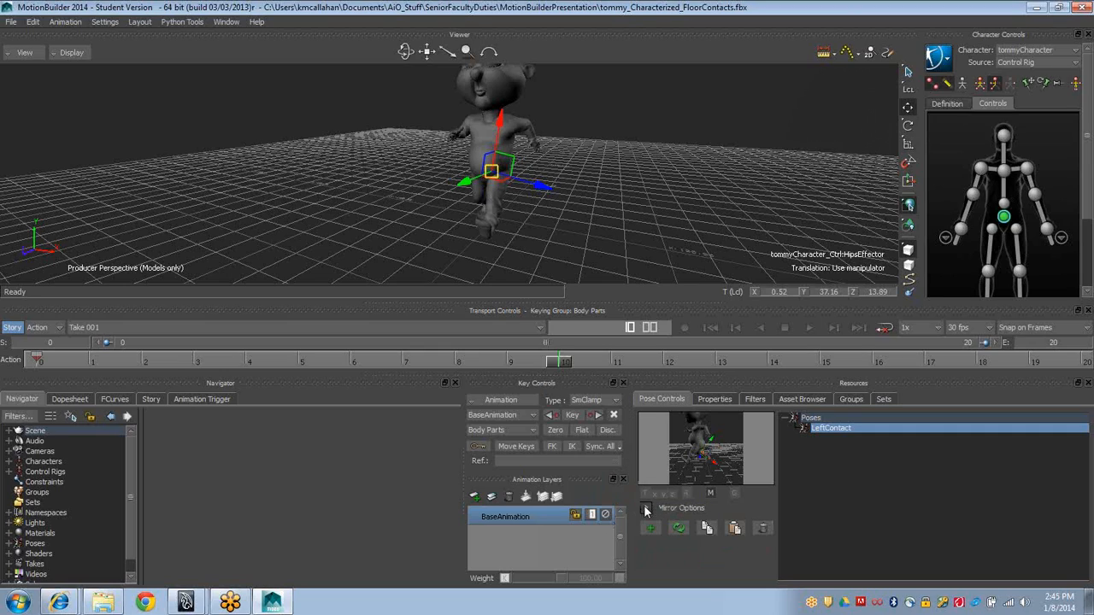
pyautogui.click(648, 509)
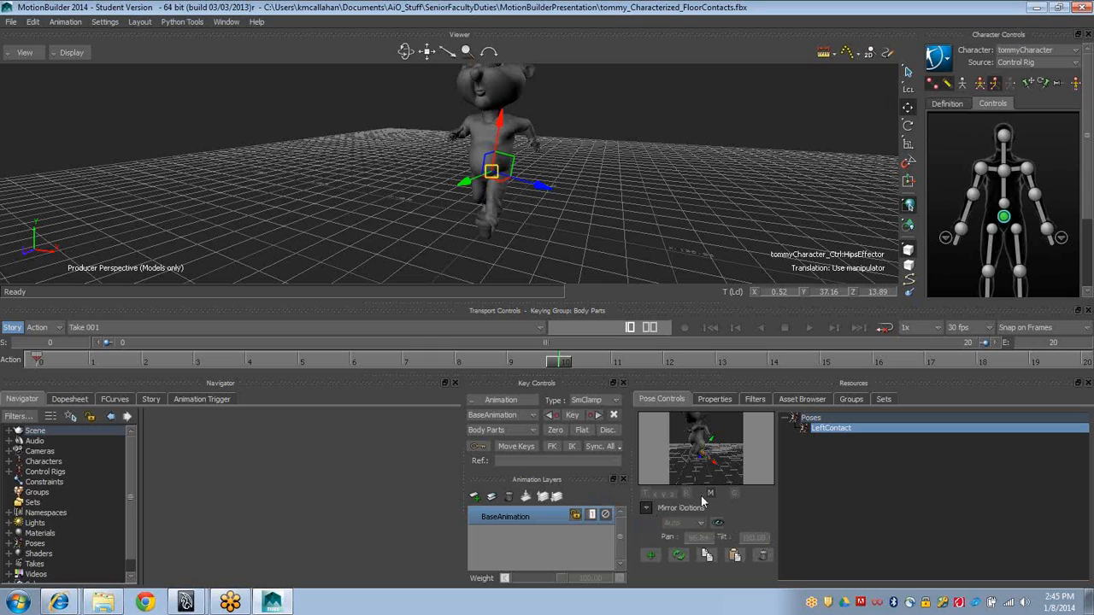
pyautogui.hotkey('alt', 'Tab')
pyautogui.hotkey('alt', 'Tab')
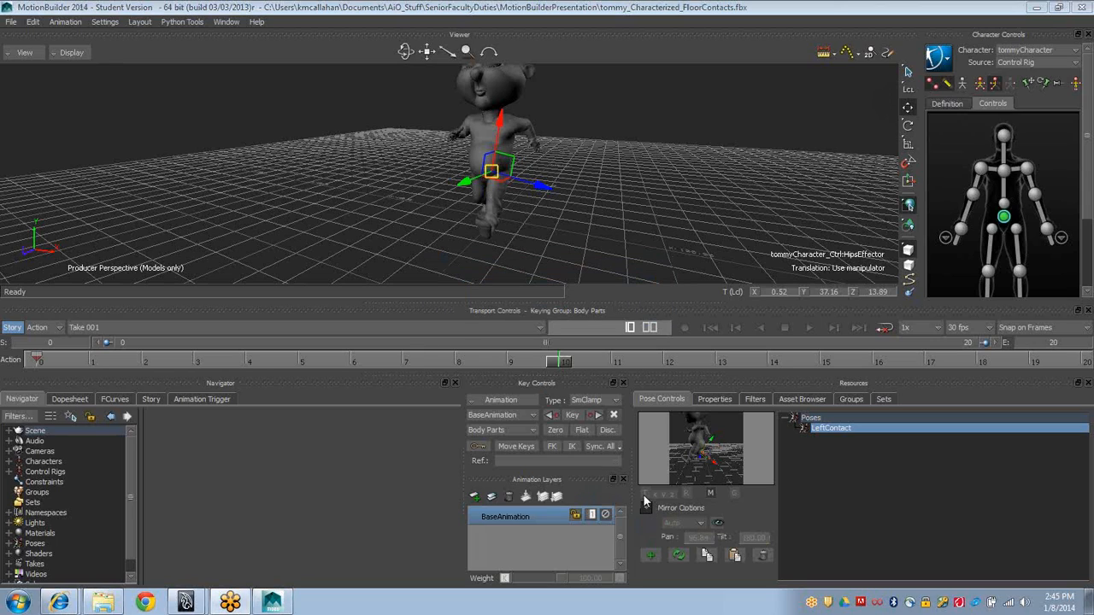
pyautogui.click(646, 500)
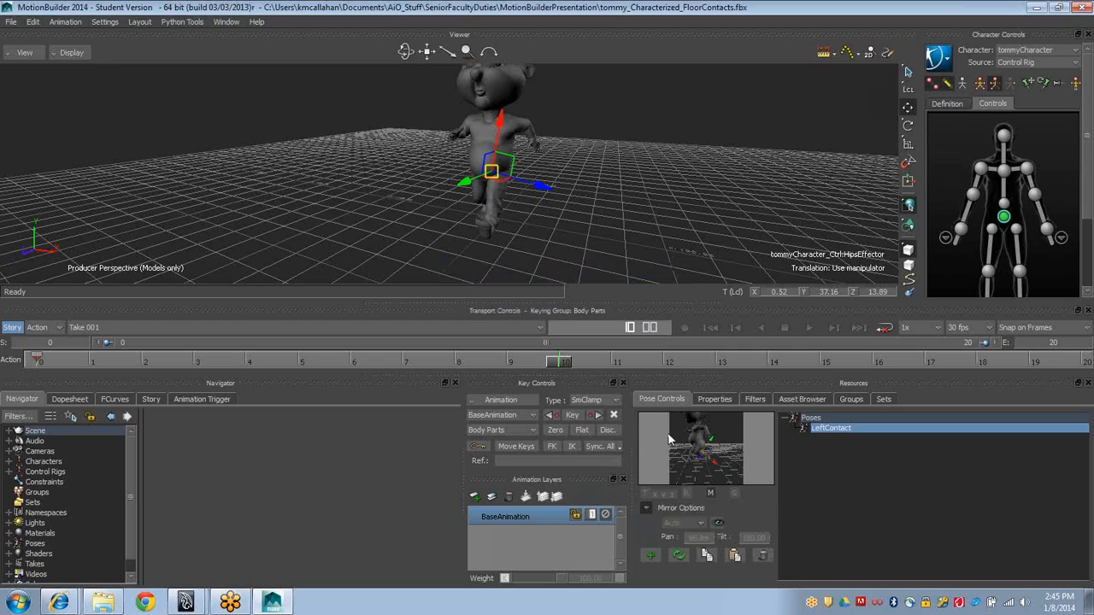
pyautogui.hotkey('alt', 'Tab')
pyautogui.hotkey('alt', 'Tab')
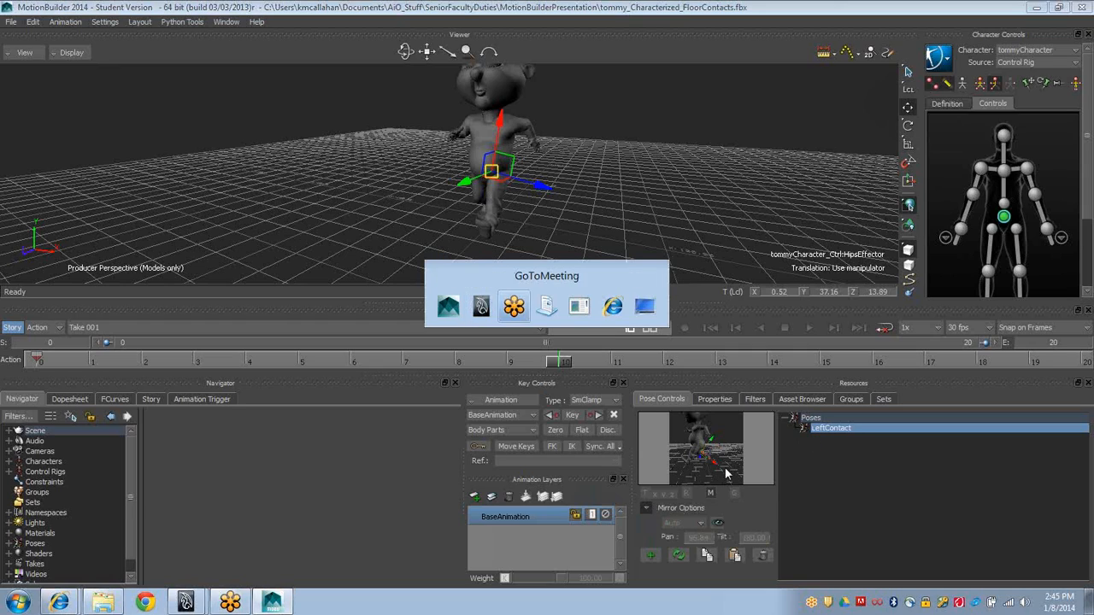
# Try applying the mirrored LeftContact pose to the character at frame 10, undo it and toggle the mirror plane display
pyautogui.click(833, 428)
pyautogui.doubleClick(834, 432)
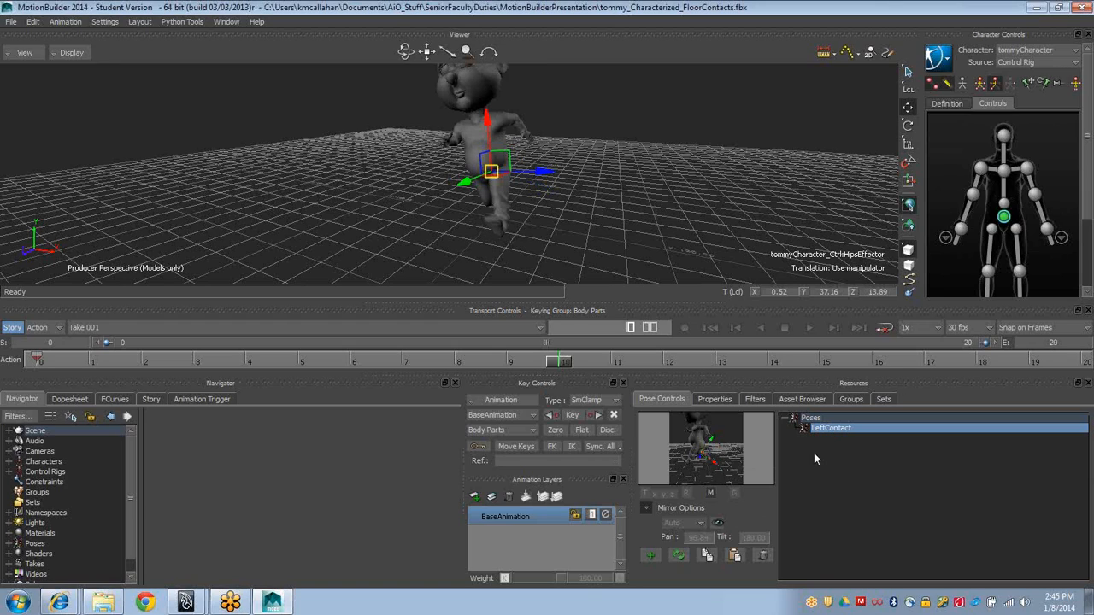
pyautogui.hotkey('ctrl', 'z')
pyautogui.click(717, 523)
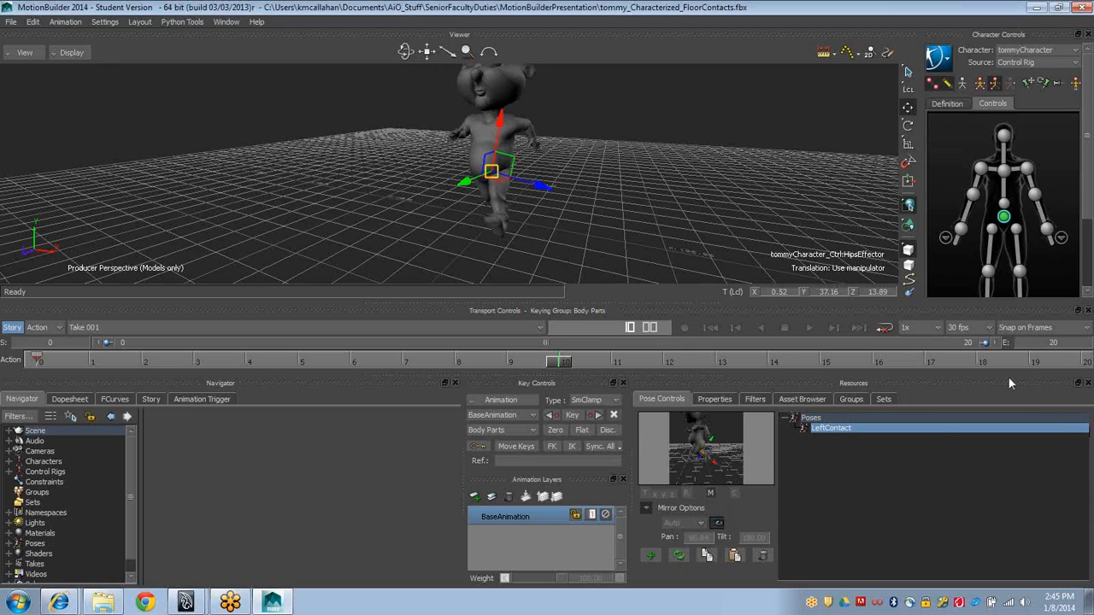
pyautogui.hotkey('alt', 'Tab')
pyautogui.hotkey('alt', 'Tab')
pyautogui.hotkey('alt', 'Tab')
pyautogui.hotkey('alt', 'Tab')
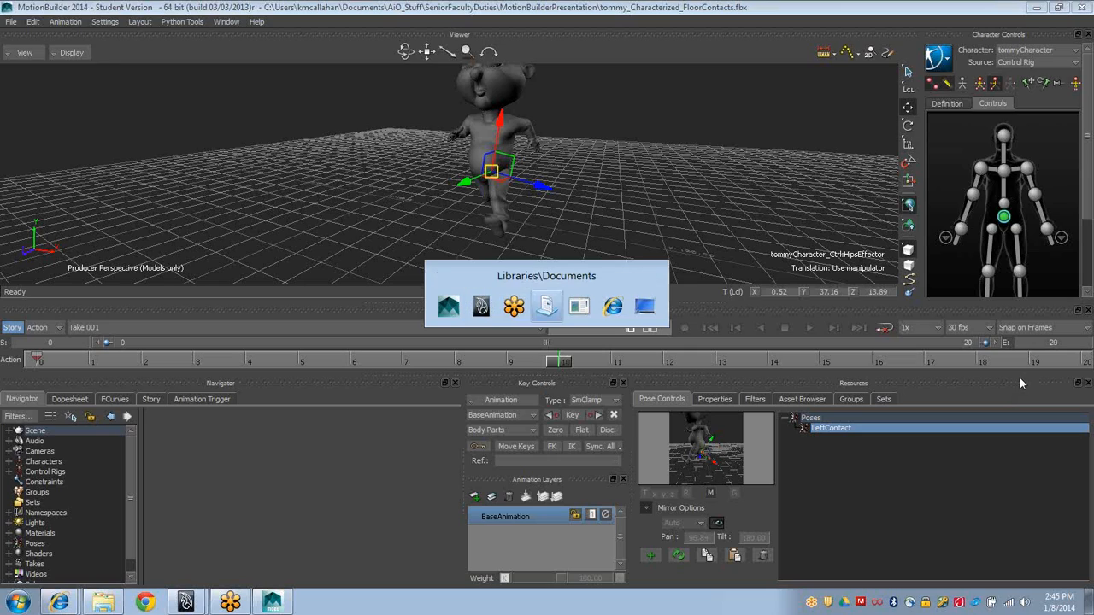
pyautogui.hotkey('alt', 'Tab')
pyautogui.hotkey('alt', 'Tab')
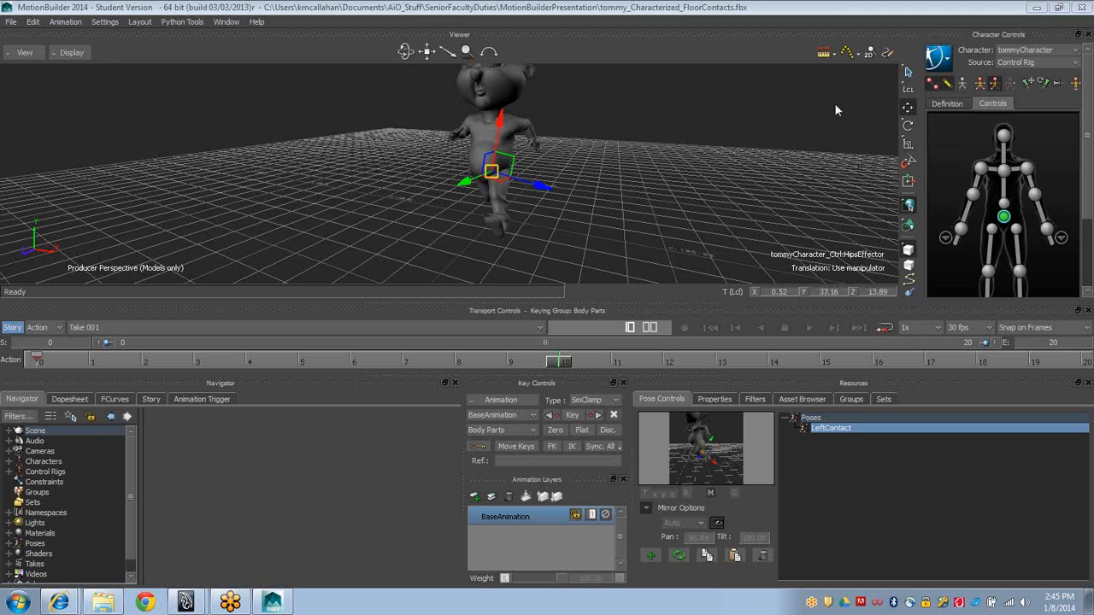
# Switch the viewer to X-Ray display to show the control rig, keeping the pose mirror options expanded
pyautogui.click(710, 494)
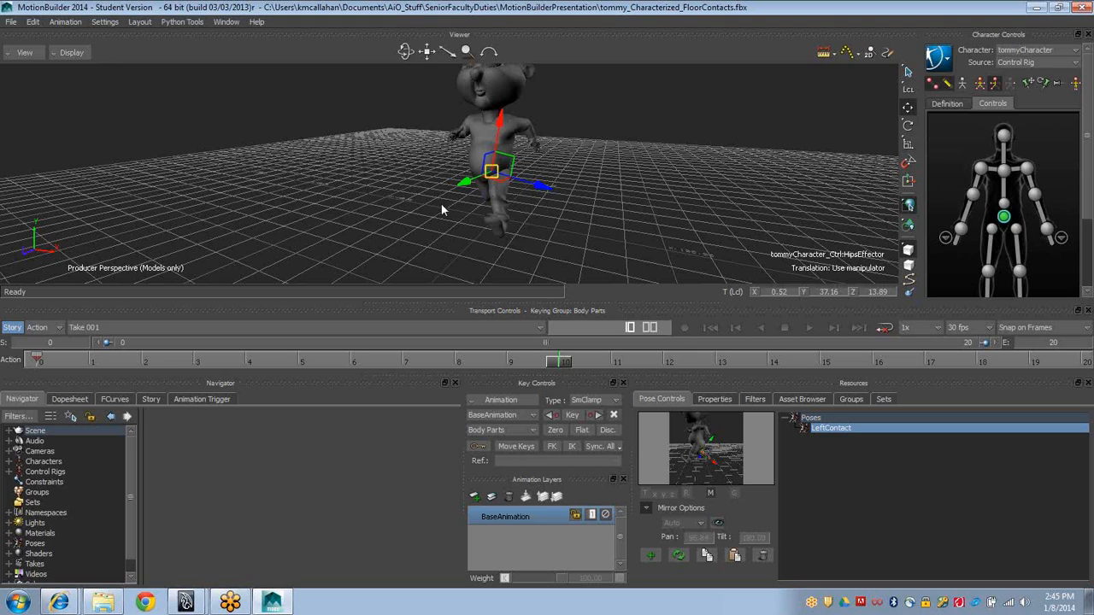
pyautogui.keyDown('ctrl'); pyautogui.keyDown('shift'); pyautogui.moveTo(526, 215); pyautogui.dragTo(487, 215); pyautogui.keyUp('shift'); pyautogui.keyUp('ctrl')
pyautogui.hotkey('ctrl', 'a')
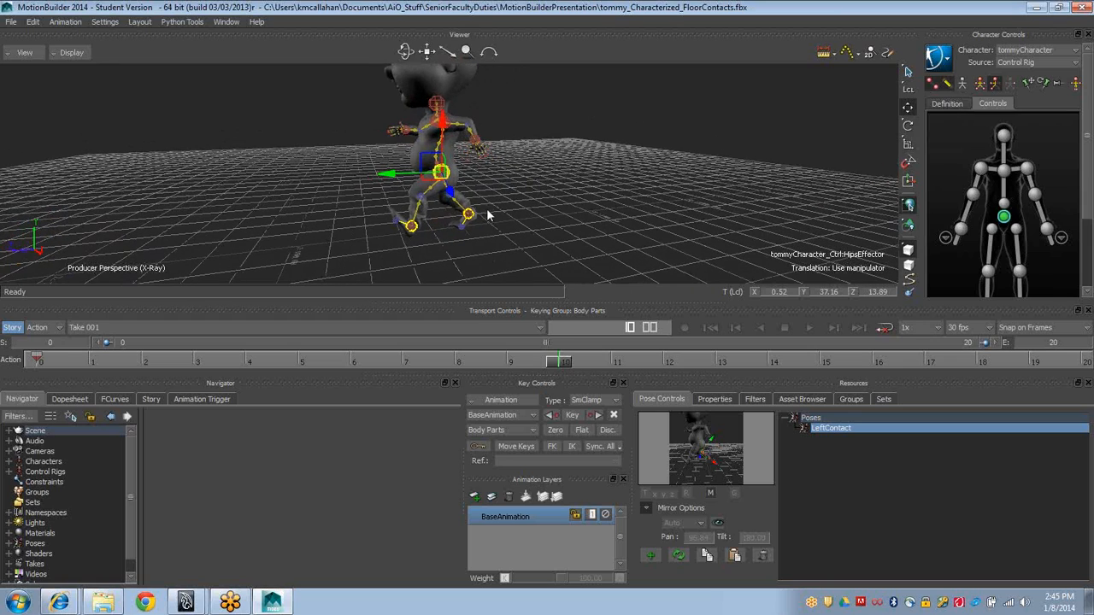
pyautogui.click(646, 508)
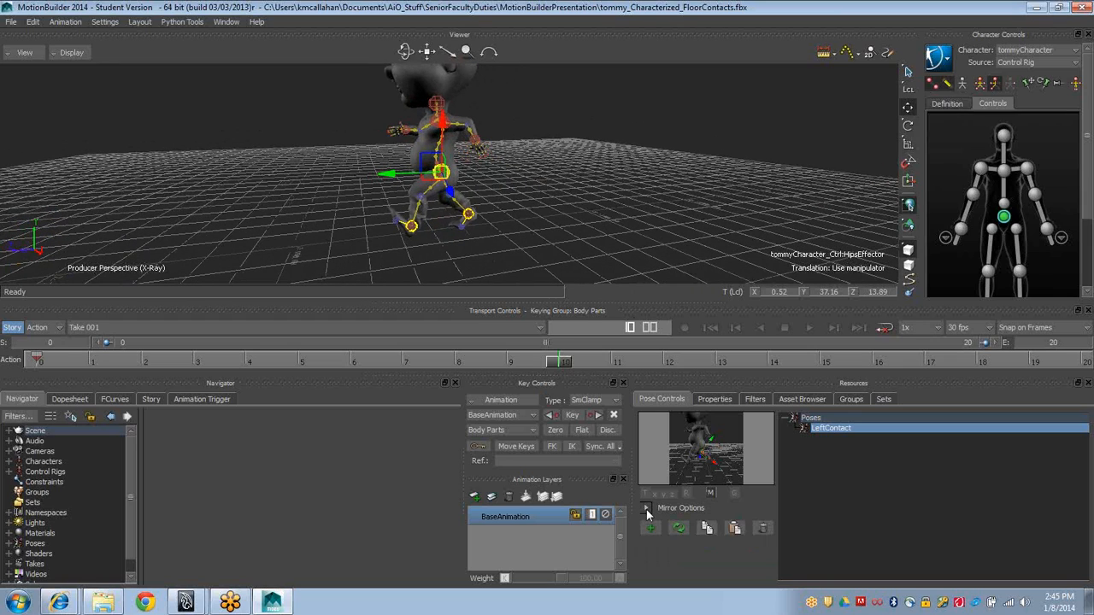
pyautogui.click(646, 508)
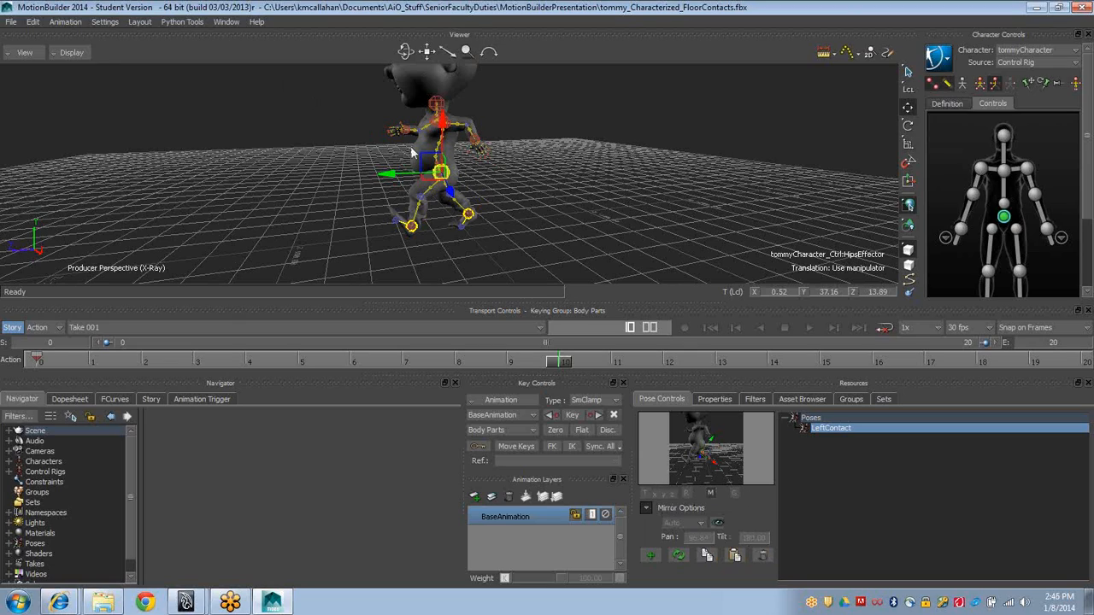
# Try again to apply the LeftContact pose to the character at frame 10, and undo the attempt
pyautogui.click(232, 22)
pyautogui.click(241, 24)
pyautogui.scroll(4, 420, 180)
pyautogui.keyDown('ctrl'); pyautogui.keyDown('shift'); pyautogui.moveTo(524, 224); pyautogui.dragTo(473, 220); pyautogui.keyUp('shift'); pyautogui.keyUp('ctrl')
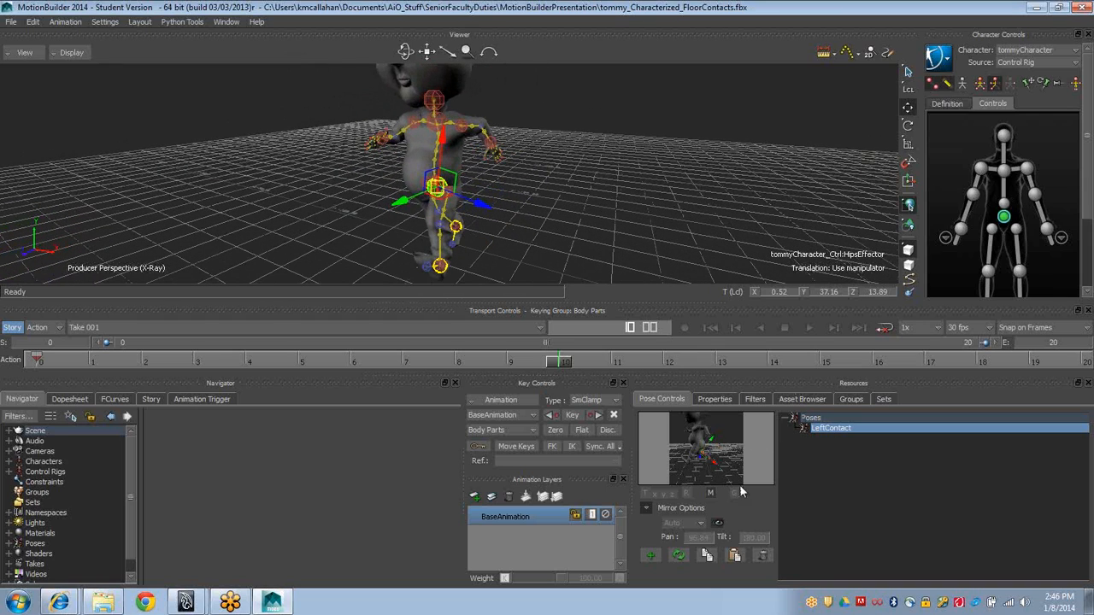
pyautogui.doubleClick(829, 428)
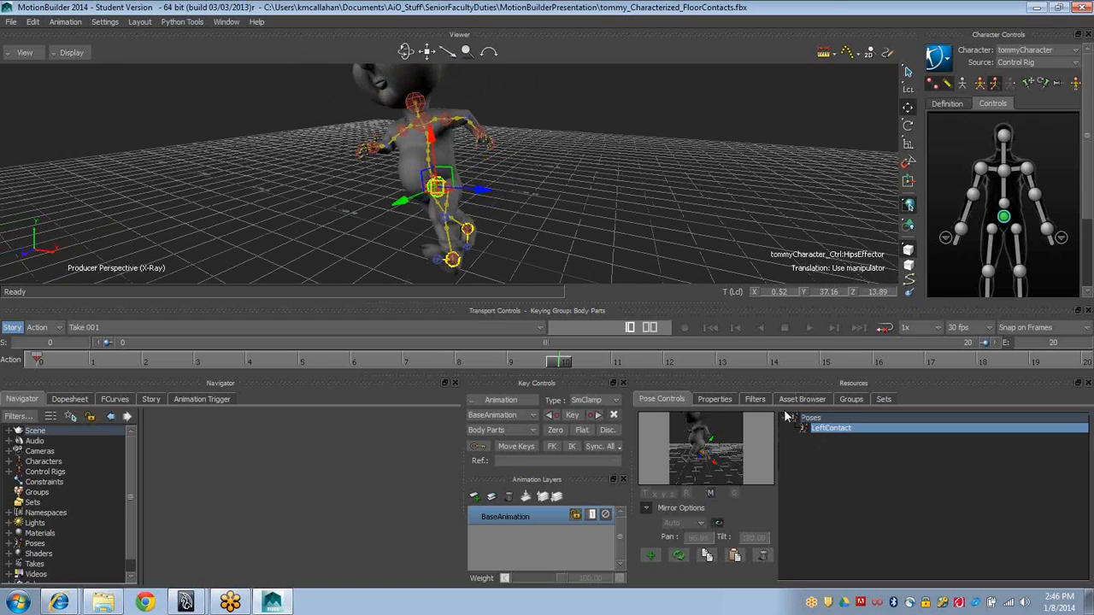
pyautogui.scroll(-3, 460, 206)
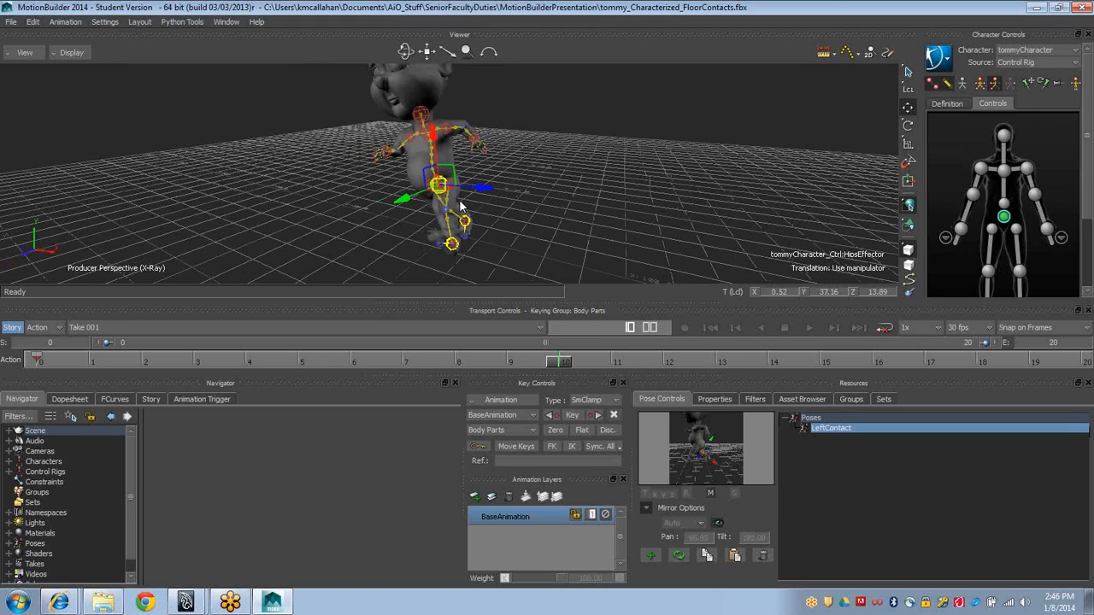
pyautogui.hotkey('ctrl', 'z')
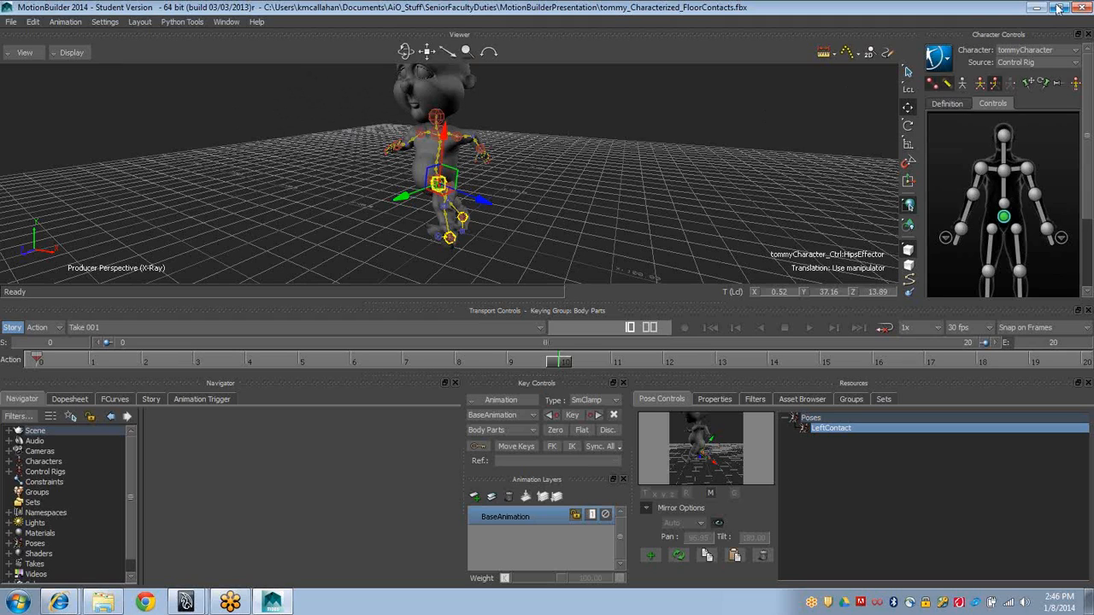
# Close MotionBuilder and Maya without saving the open scenes
pyautogui.click(1083, 8)
pyautogui.click(553, 343)
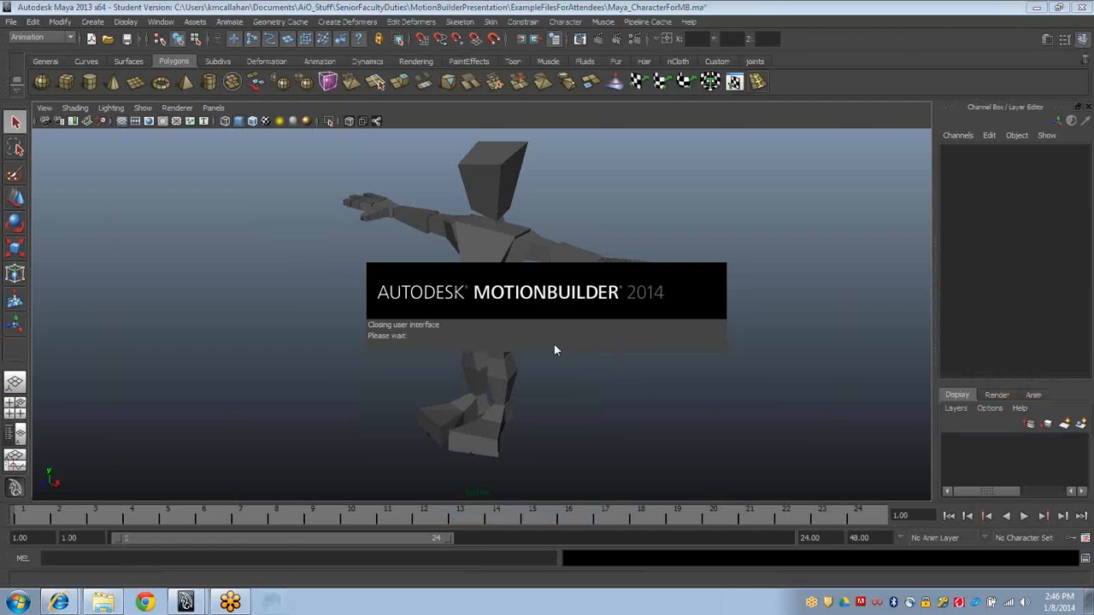
pyautogui.press('super')
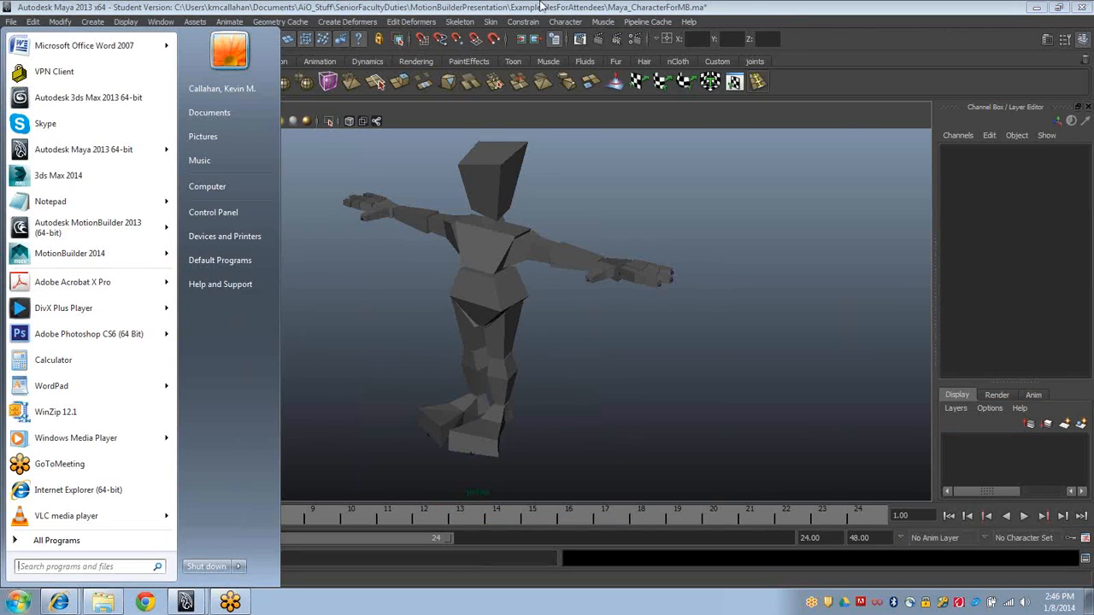
pyautogui.click(1022, 7)
pyautogui.click(1083, 6)
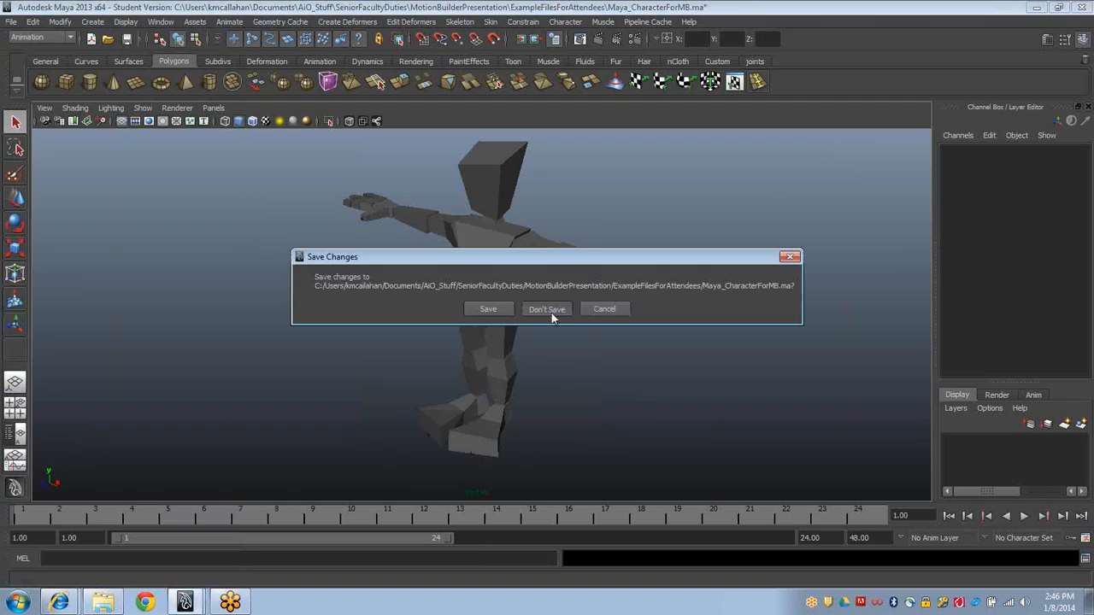
# Launch MotionBuilder 2014 and open the recent scene tommy_Characterized_FloorContacts.fbx with the default open options
pyautogui.click(17, 603)
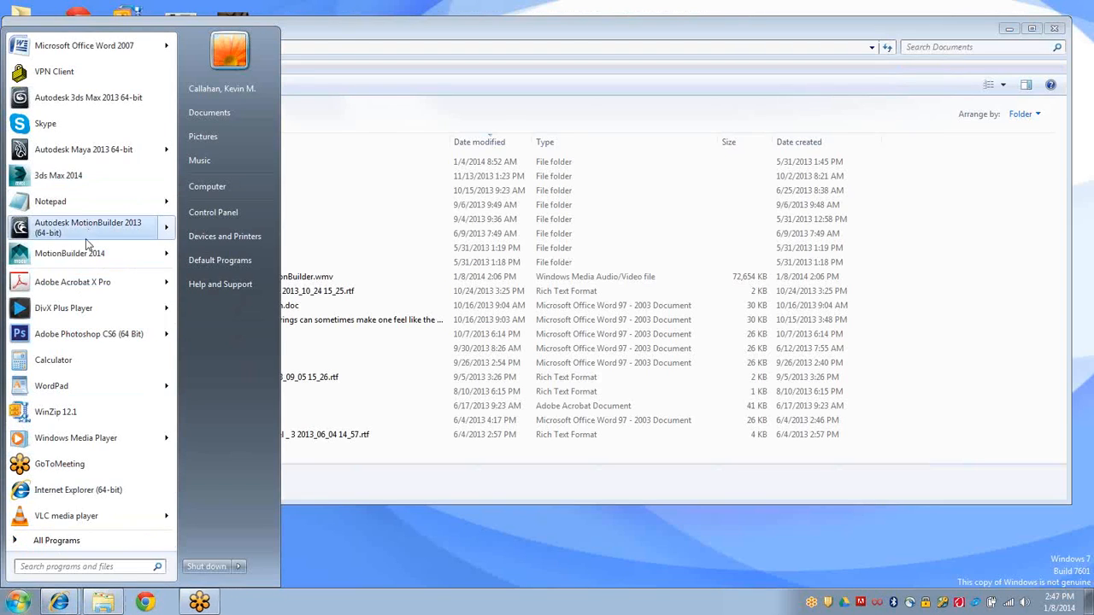
pyautogui.click(89, 259)
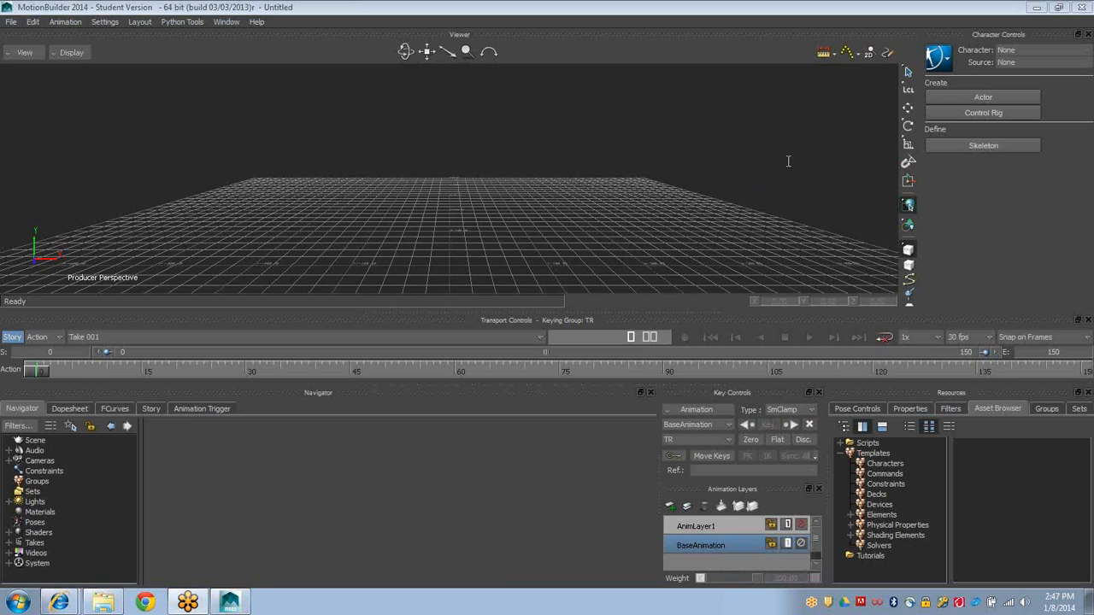
pyautogui.click(10, 23)
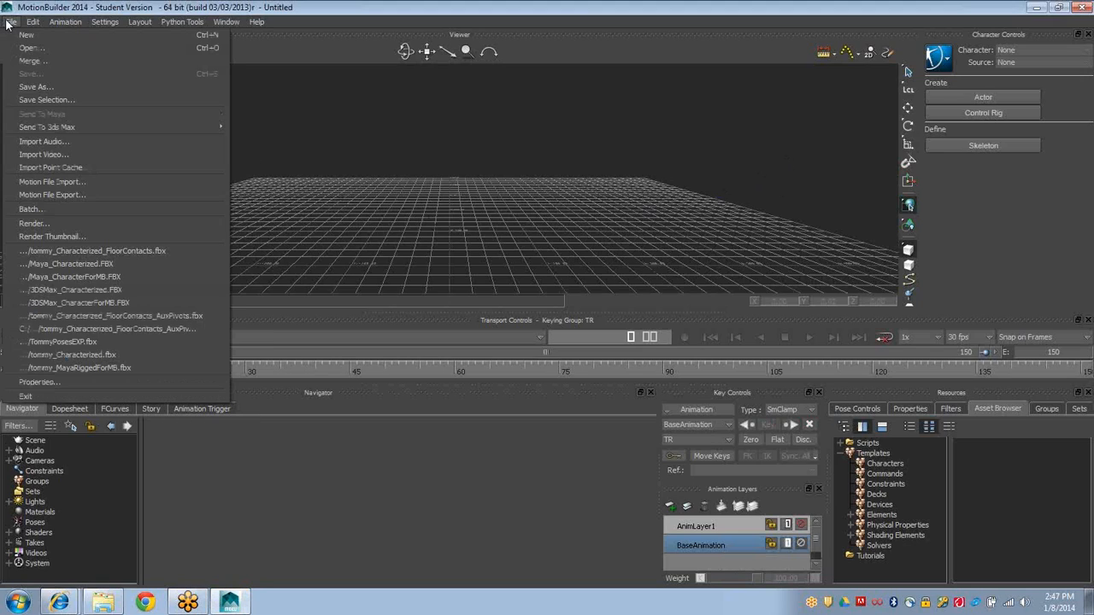
pyautogui.click(150, 251)
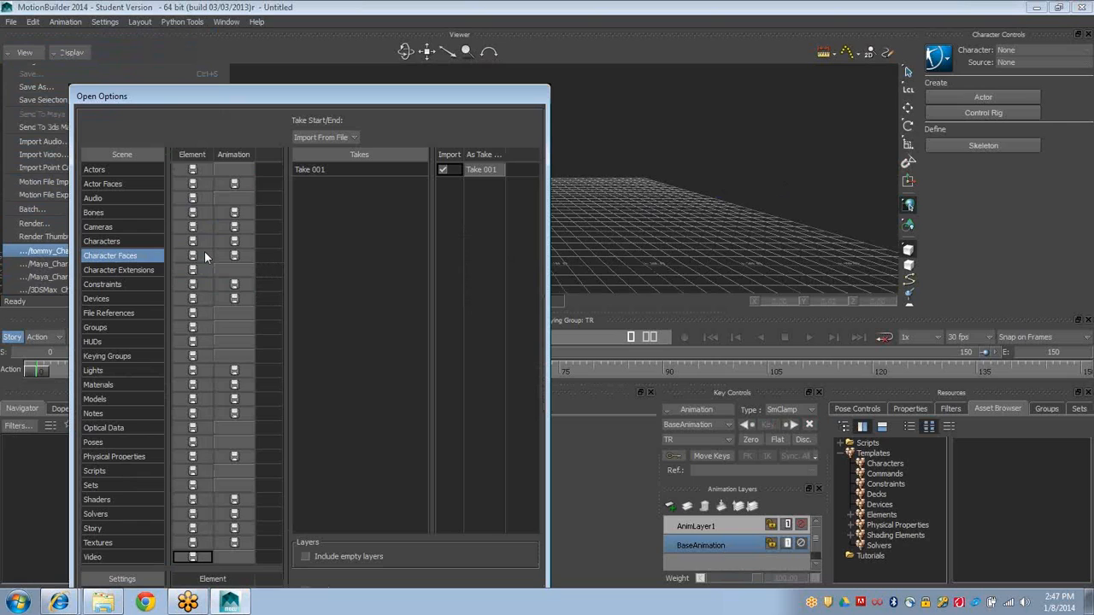
pyautogui.moveTo(257, 100); pyautogui.dragTo(270, 25)
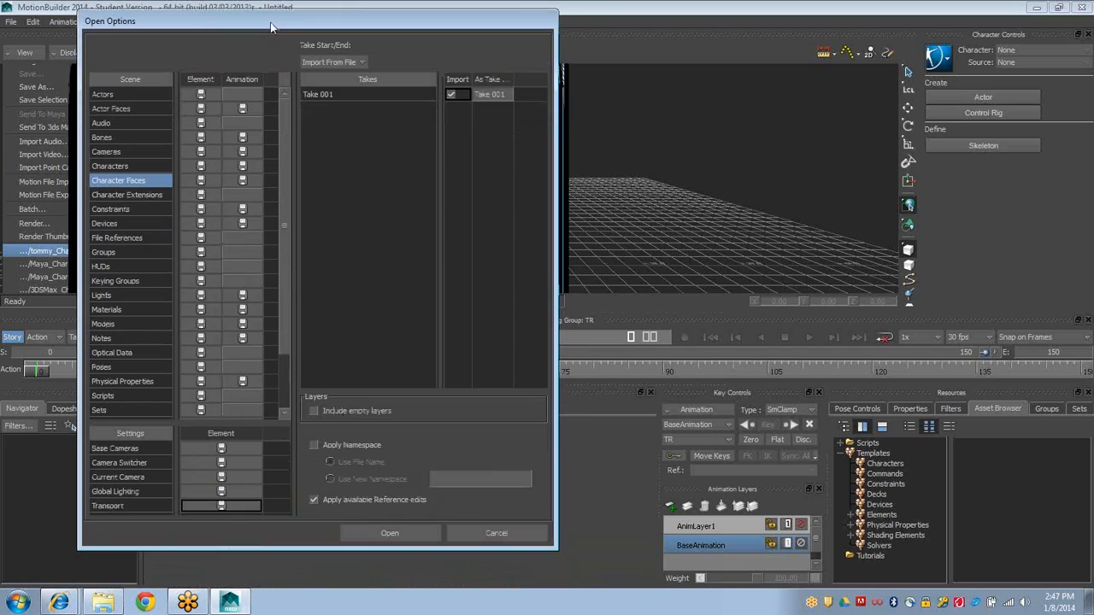
pyautogui.click(408, 536)
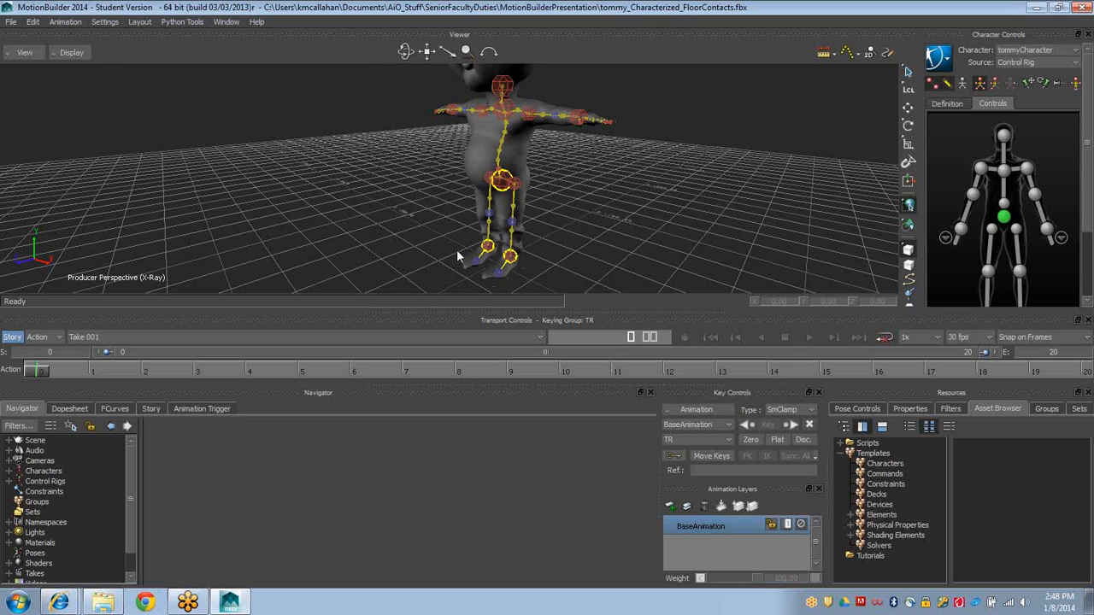
# Select the hips effector on the control rig of the reopened tommy character
pyautogui.moveTo(438, 220)
pyautogui.keyDown('ctrl'); pyautogui.mouseDown()
pyautogui.moveTo(405, 201)
pyautogui.moveTo(480, 154)
pyautogui.moveTo(380, 224)
pyautogui.moveTo(430, 204)
pyautogui.mouseUp(); pyautogui.keyUp('ctrl')
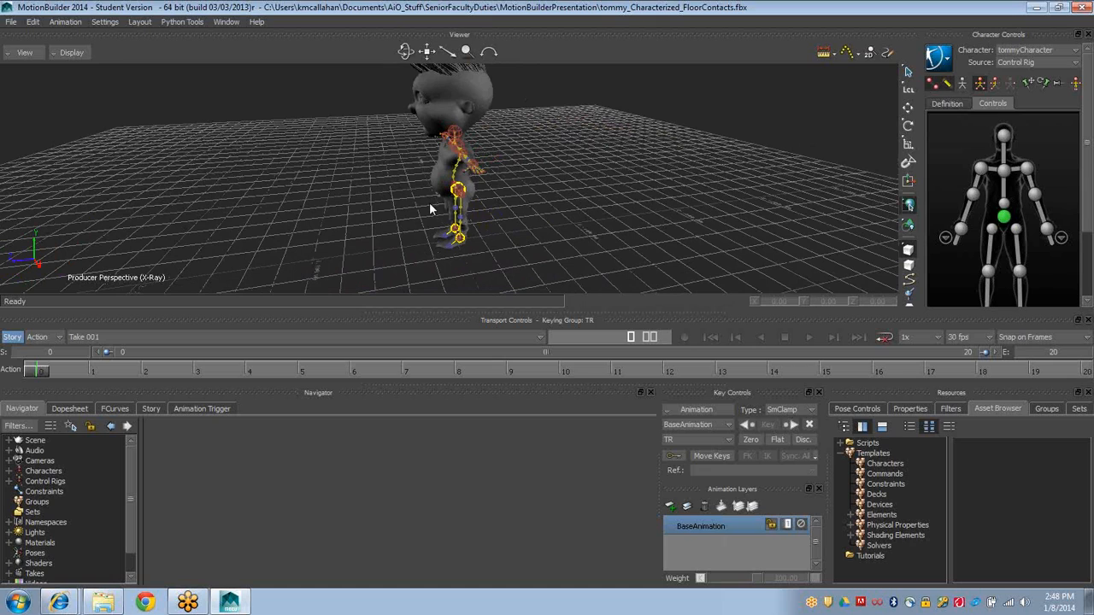
pyautogui.keyDown('ctrl'); pyautogui.keyDown('shift'); pyautogui.moveTo(381, 215); pyautogui.dragTo(429, 161); pyautogui.keyUp('shift'); pyautogui.keyUp('ctrl')
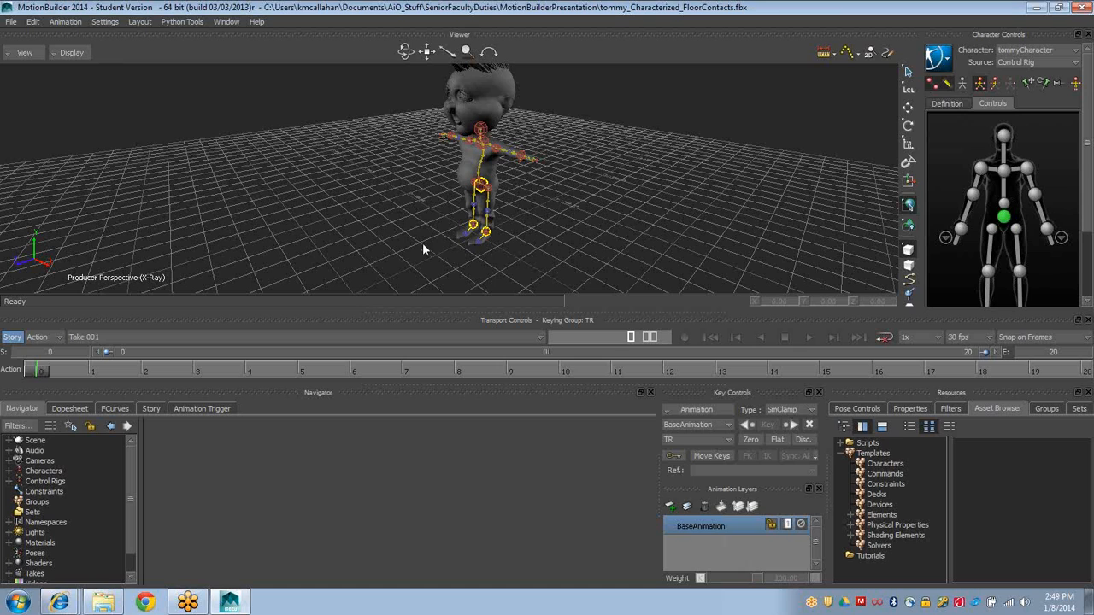
pyautogui.moveTo(432, 219); pyautogui.dragTo(487, 234, button='middle')
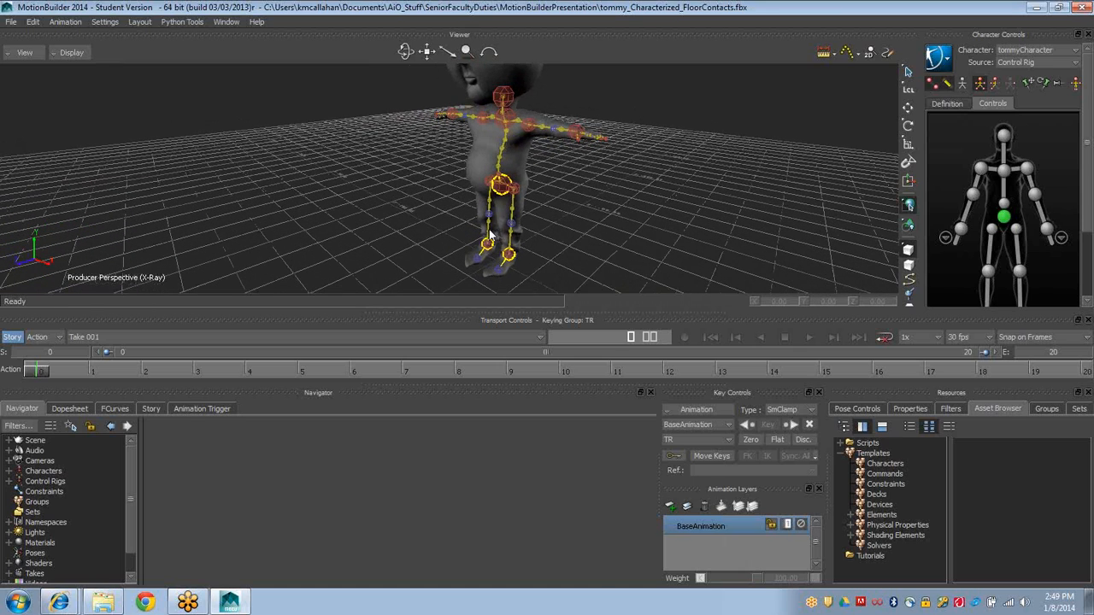
pyautogui.click(1005, 220)
pyautogui.moveTo(539, 201); pyautogui.dragTo(575, 192, button='middle')
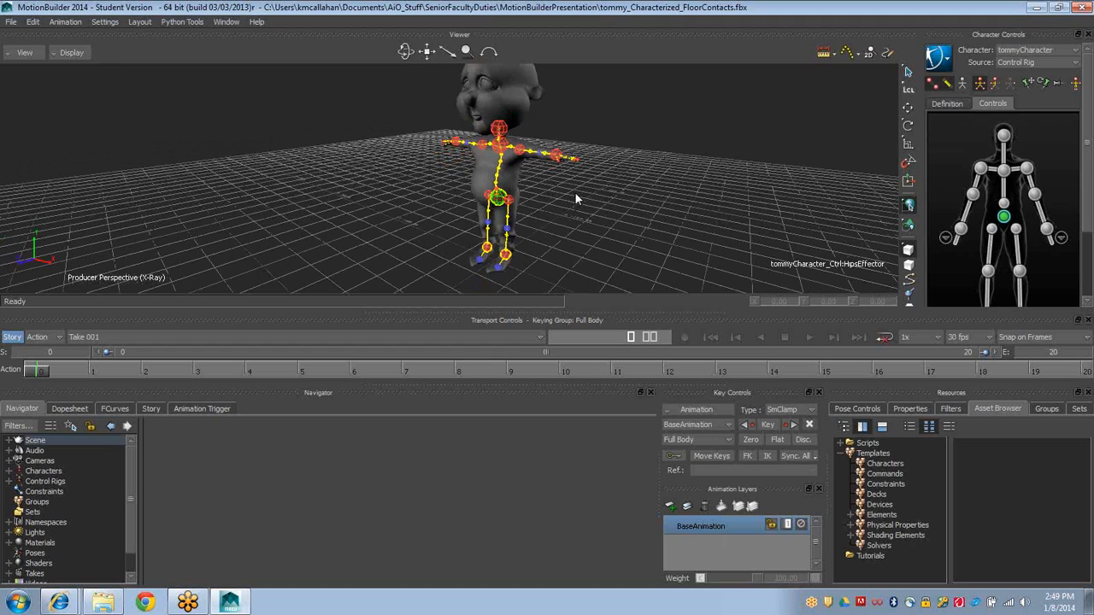
pyautogui.moveTo(541, 208)
pyautogui.mouseDown(button='middle')
pyautogui.moveTo(506, 204)
pyautogui.moveTo(530, 209)
pyautogui.mouseUp(button='middle')
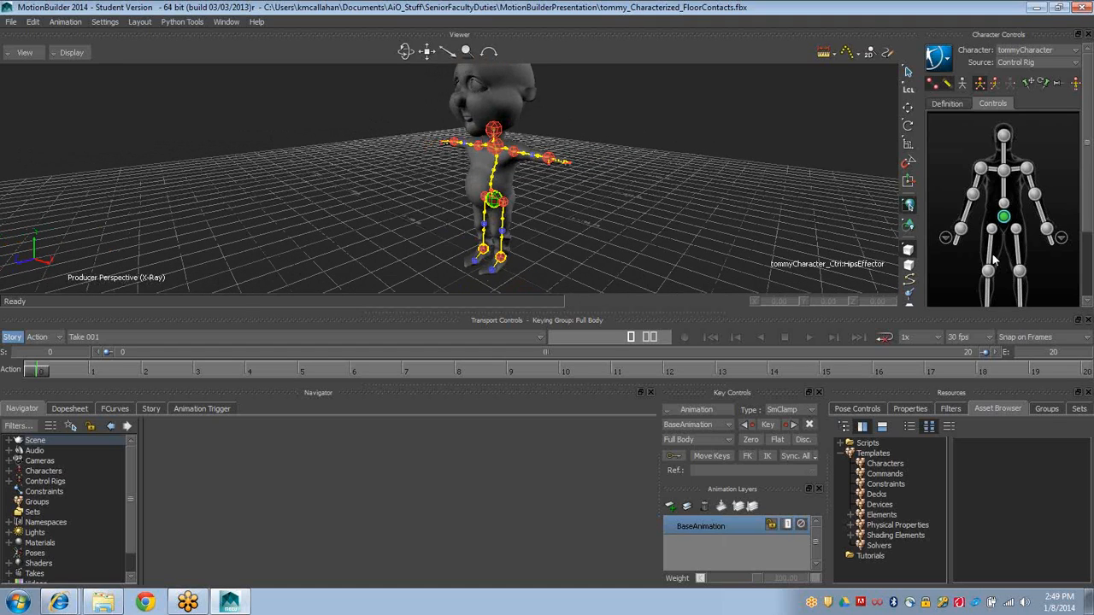
pyautogui.moveTo(527, 187); pyautogui.dragTo(460, 154, button='middle')
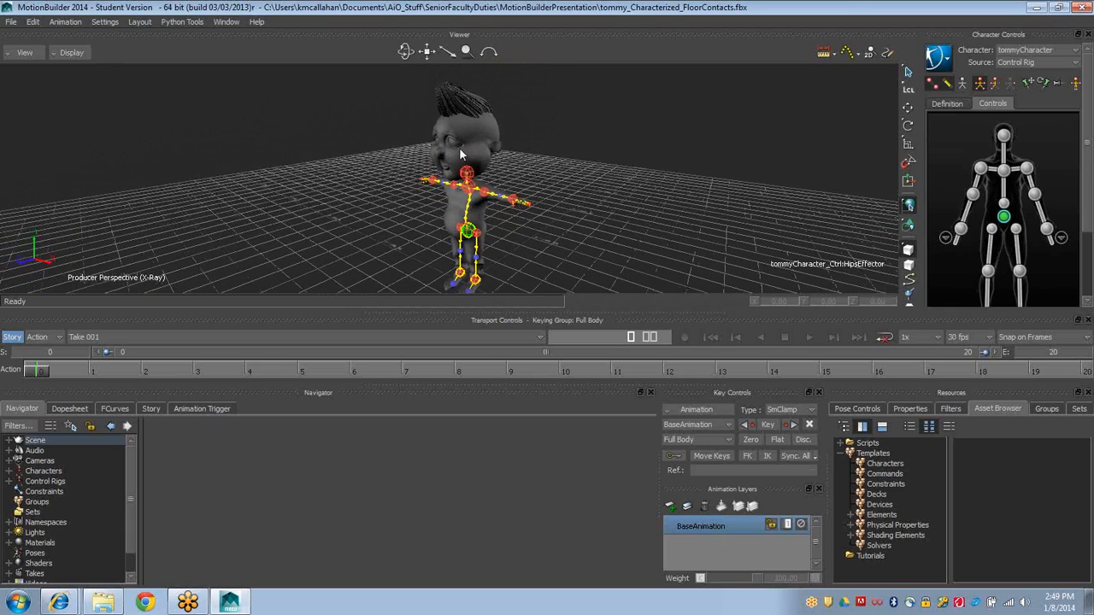
# Switch the viewer from X-ray to normal display and look over the tommy model from several angles
pyautogui.click(457, 154)
pyautogui.hotkey('ctrl', 'a')
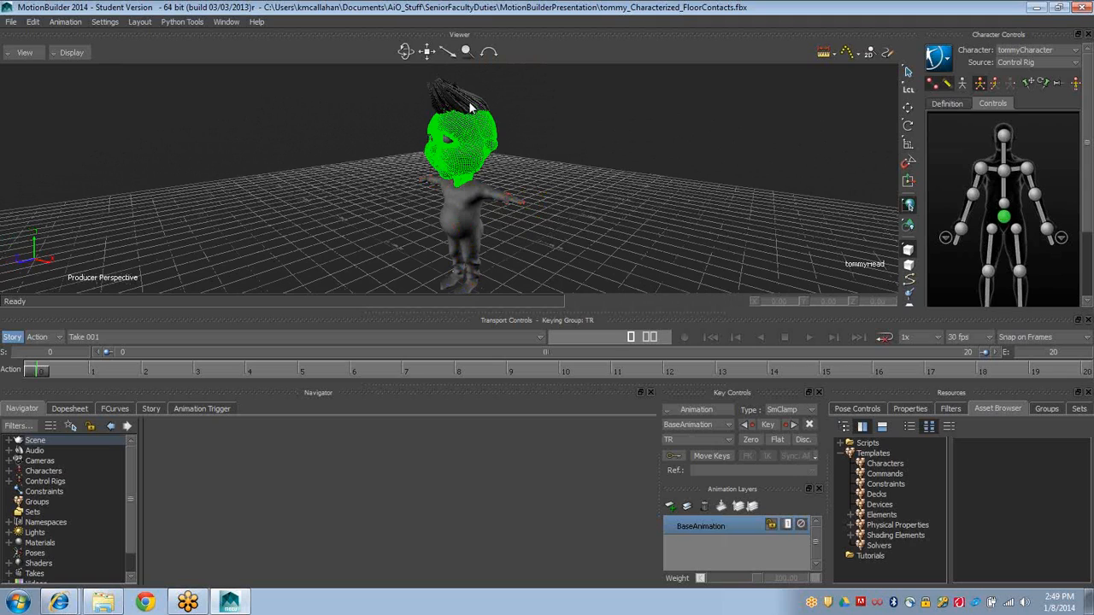
pyautogui.click(1010, 221)
pyautogui.keyDown('ctrl'); pyautogui.keyDown('shift'); pyautogui.moveTo(542, 184); pyautogui.dragTo(628, 162); pyautogui.keyUp('shift'); pyautogui.keyUp('ctrl')
pyautogui.click(460, 163)
pyautogui.keyDown('ctrl'); pyautogui.keyDown('shift'); pyautogui.moveTo(480, 158); pyautogui.dragTo(634, 161); pyautogui.keyUp('shift'); pyautogui.keyUp('ctrl')
pyautogui.click(573, 220)
pyautogui.click(530, 147)
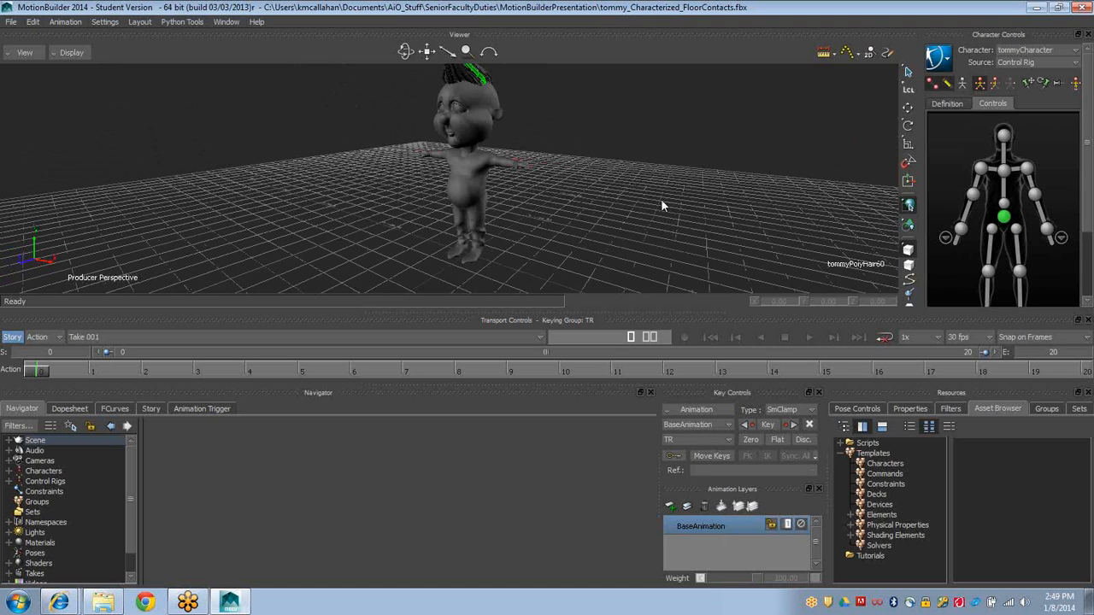
pyautogui.keyDown('ctrl'); pyautogui.keyDown('shift'); pyautogui.moveTo(660, 204); pyautogui.dragTo(552, 197); pyautogui.keyUp('shift'); pyautogui.keyUp('ctrl')
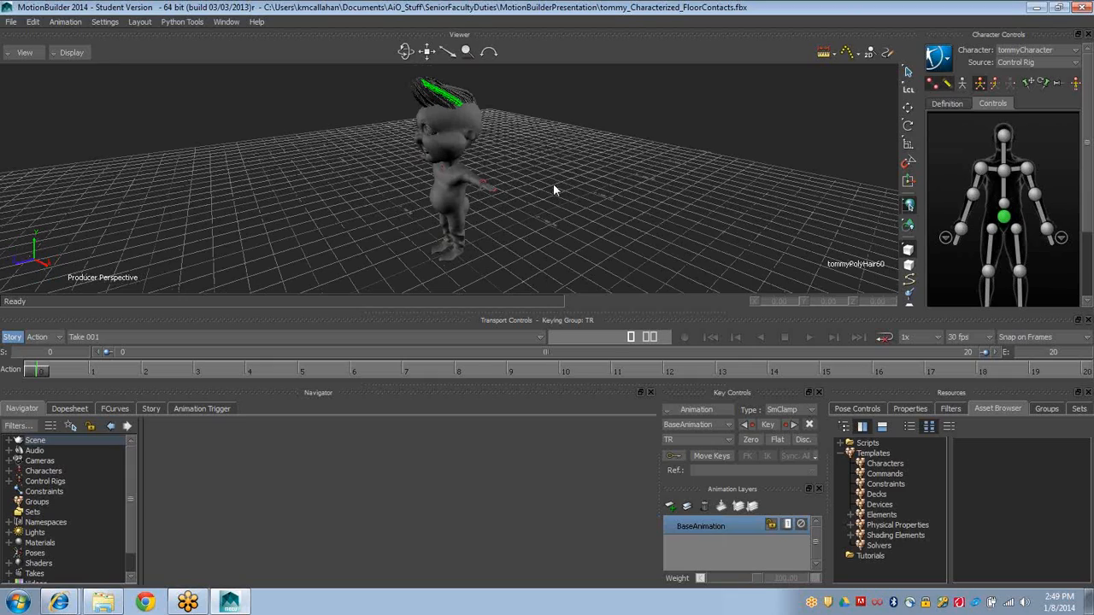
pyautogui.click(514, 182)
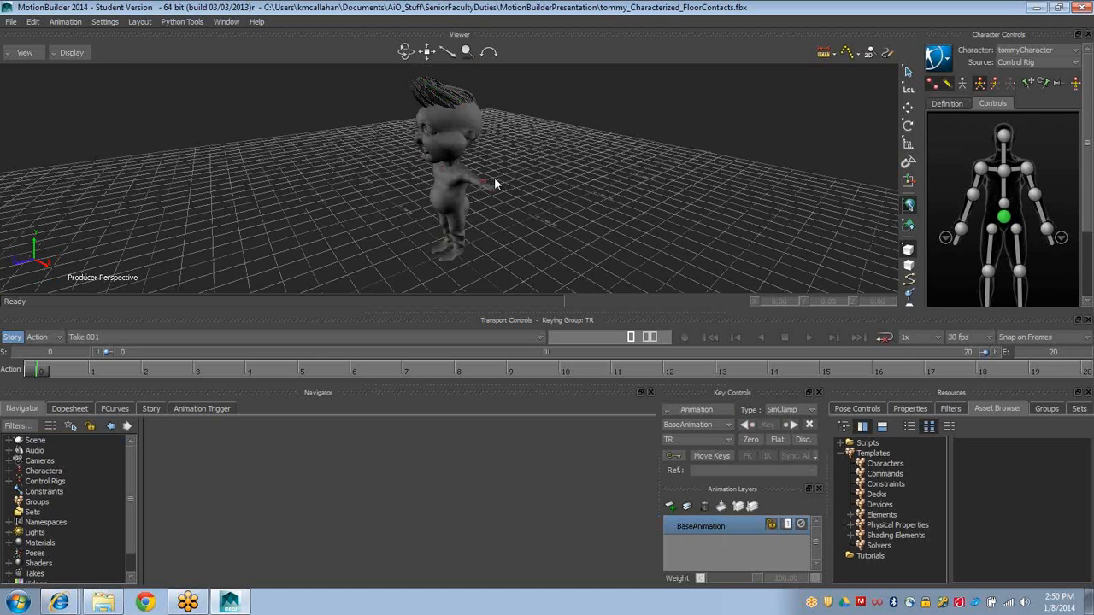
pyautogui.moveTo(496, 180)
pyautogui.keyDown('ctrl'); pyautogui.keyDown('shift'); pyautogui.mouseDown()
pyautogui.moveTo(531, 169)
pyautogui.moveTo(462, 176)
pyautogui.moveTo(517, 173)
pyautogui.moveTo(476, 169)
pyautogui.moveTo(486, 173)
pyautogui.mouseUp(); pyautogui.keyUp('shift'); pyautogui.keyUp('ctrl')
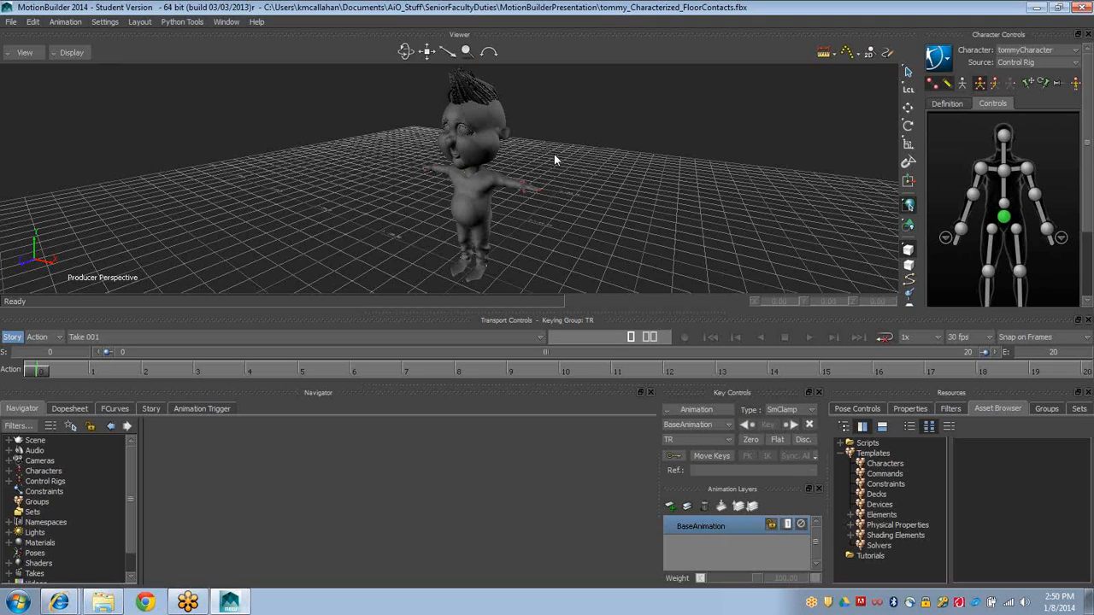
pyautogui.keyDown('ctrl'); pyautogui.keyDown('shift'); pyautogui.moveTo(558, 157); pyautogui.dragTo(803, 200); pyautogui.keyUp('shift'); pyautogui.keyUp('ctrl')
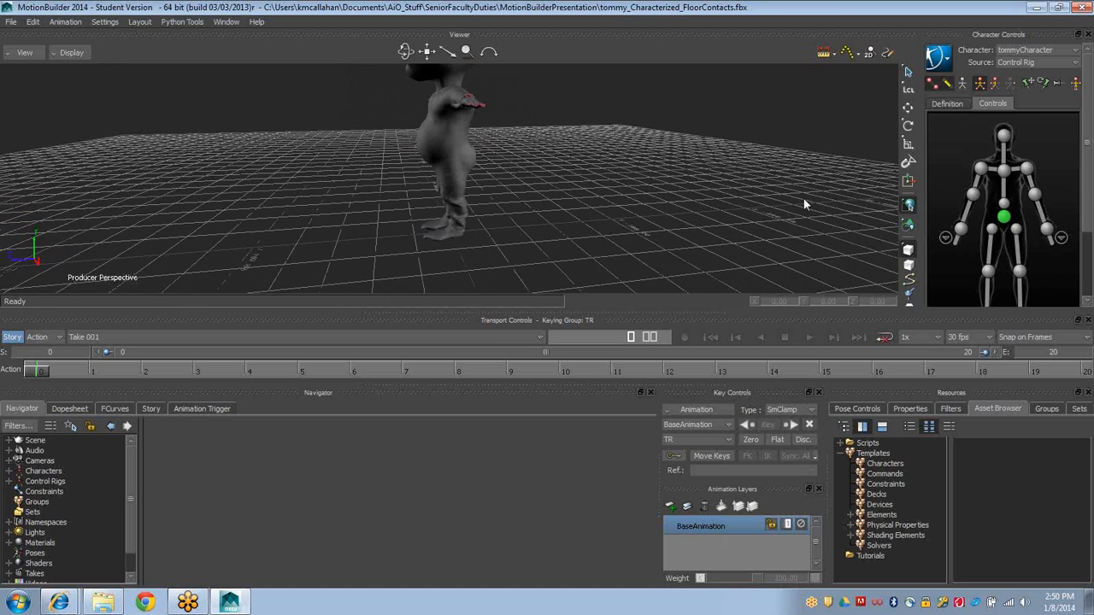
# Select the right ankle effector on the control rig and set the take's end frame to 50
pyautogui.click(1004, 222)
pyautogui.moveTo(1087, 214); pyautogui.dragTo(1088, 259)
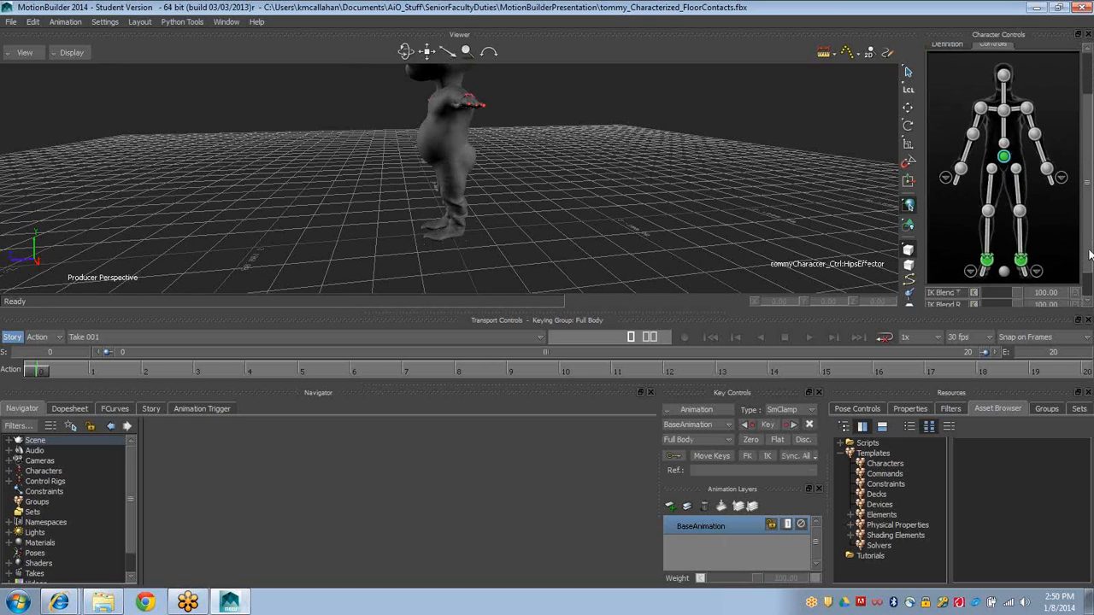
pyautogui.click(987, 261)
pyautogui.keyDown('ctrl'); pyautogui.keyDown('shift'); pyautogui.moveTo(489, 208); pyautogui.dragTo(411, 224); pyautogui.keyUp('shift'); pyautogui.keyUp('ctrl')
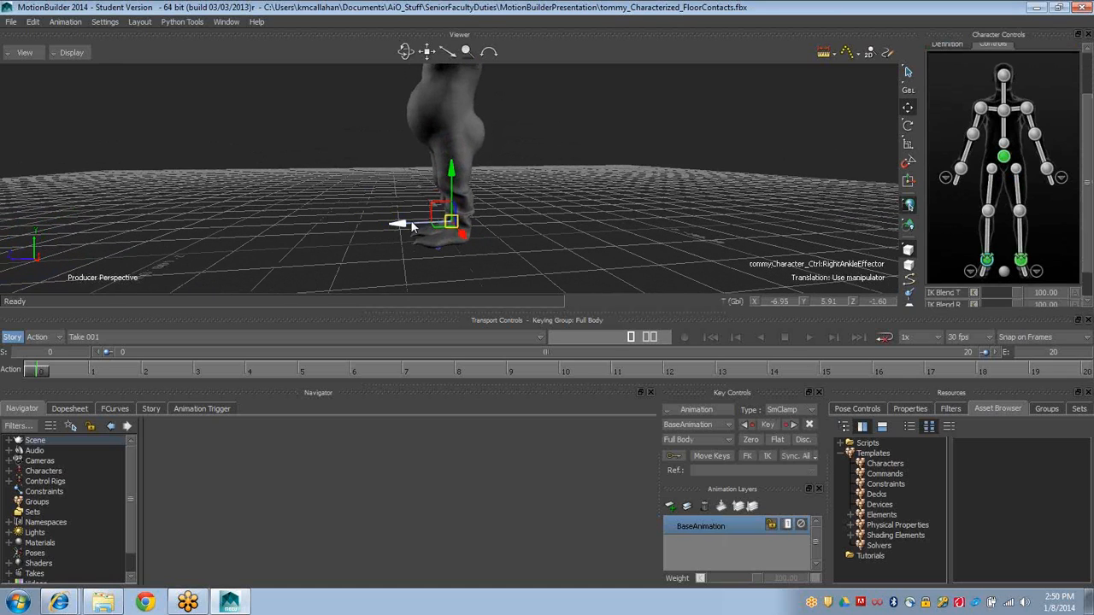
pyautogui.click(1047, 352)
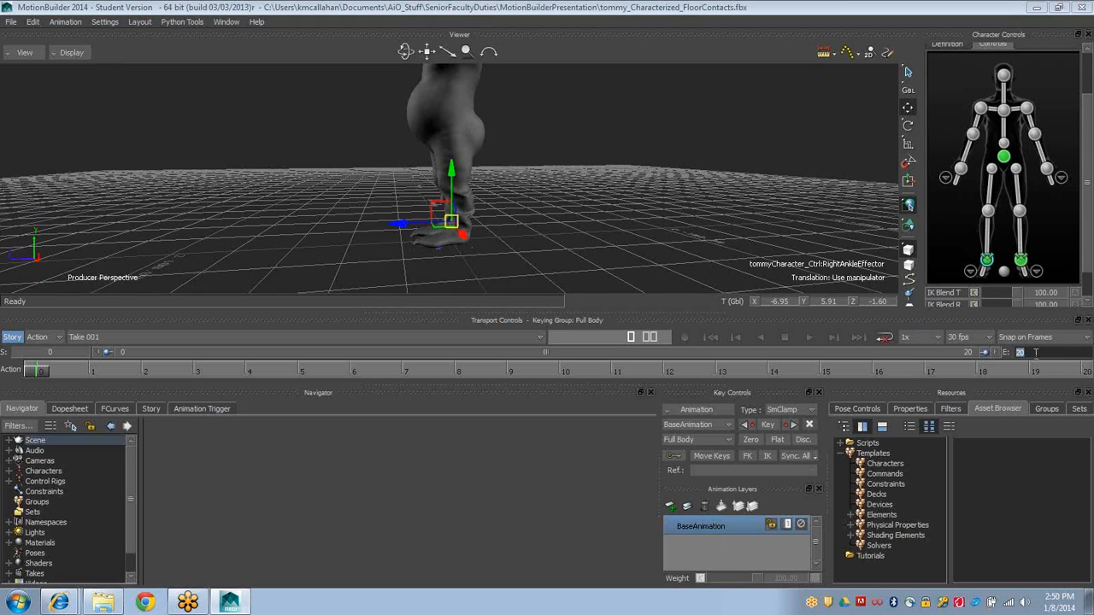
pyautogui.write('50')
pyautogui.press('Return')
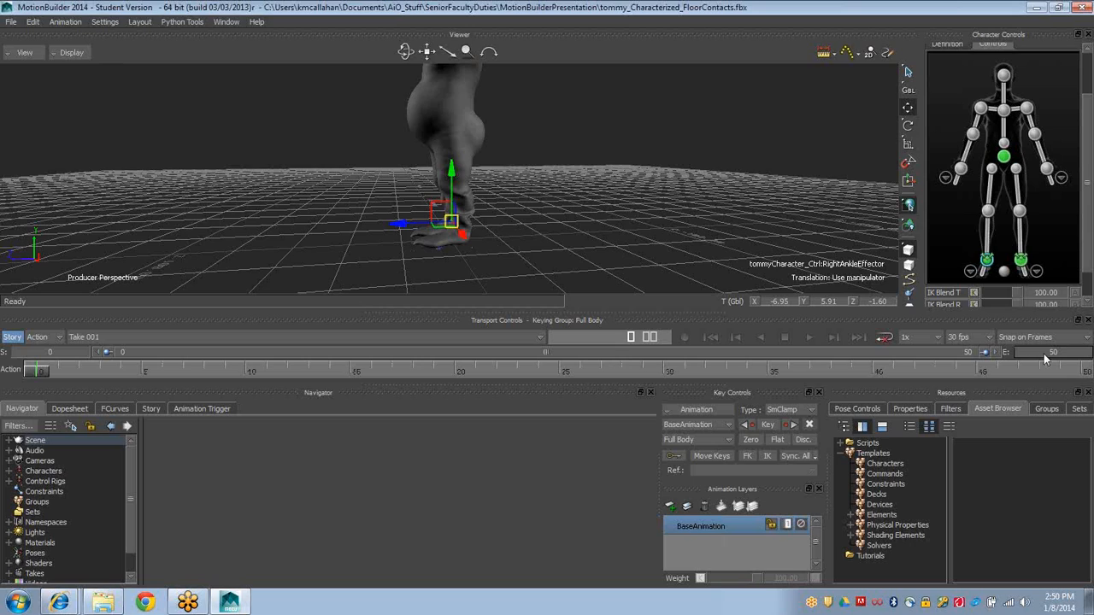
# Move the left ankle effector forward and tilt the left foot toes-up into a heel-strike position at frame 0
pyautogui.keyDown('ctrl'); pyautogui.keyDown('shift'); pyautogui.moveTo(498, 256); pyautogui.dragTo(484, 258); pyautogui.keyUp('shift'); pyautogui.keyUp('ctrl')
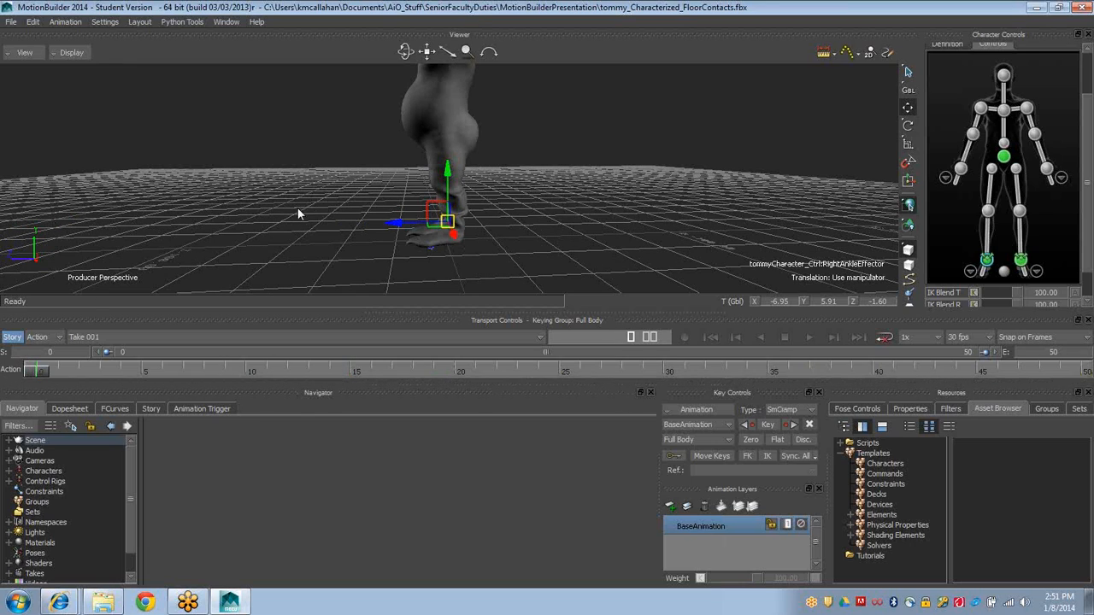
pyautogui.keyDown('ctrl'); pyautogui.keyDown('shift'); pyautogui.moveTo(297, 208); pyautogui.dragTo(220, 185); pyautogui.keyUp('shift'); pyautogui.keyUp('ctrl')
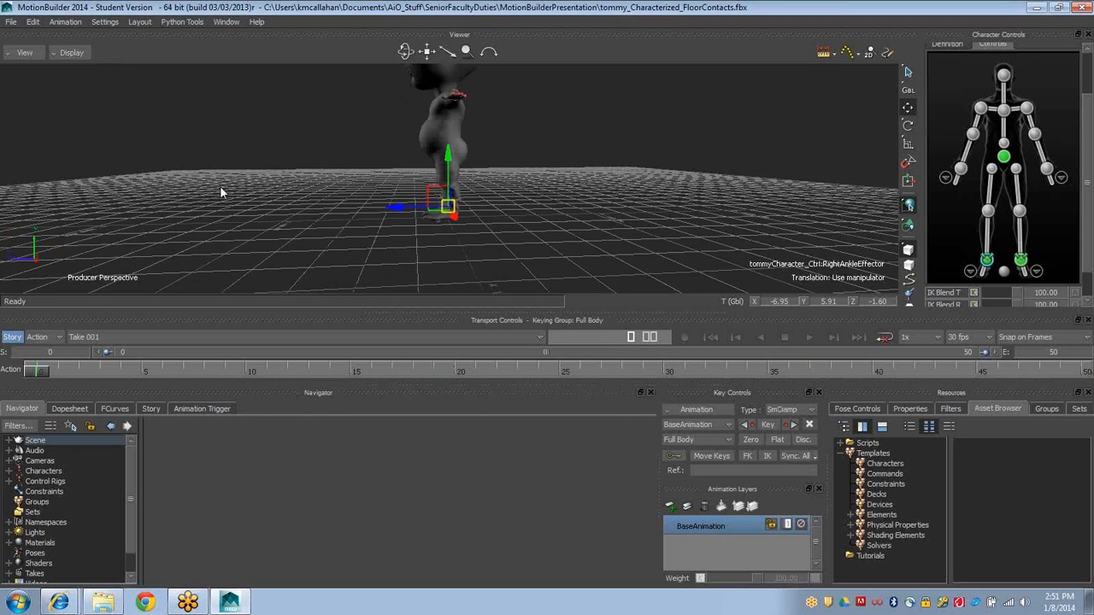
pyautogui.click(1022, 258)
pyautogui.scroll(5, 405, 207)
pyautogui.moveTo(408, 228); pyautogui.dragTo(389, 203)
pyautogui.press('e')
# Tilt the right foot onto its toes and move the right ankle effector back to about X -7.6, Y 10.3, Z -13.7
pyautogui.click(987, 260)
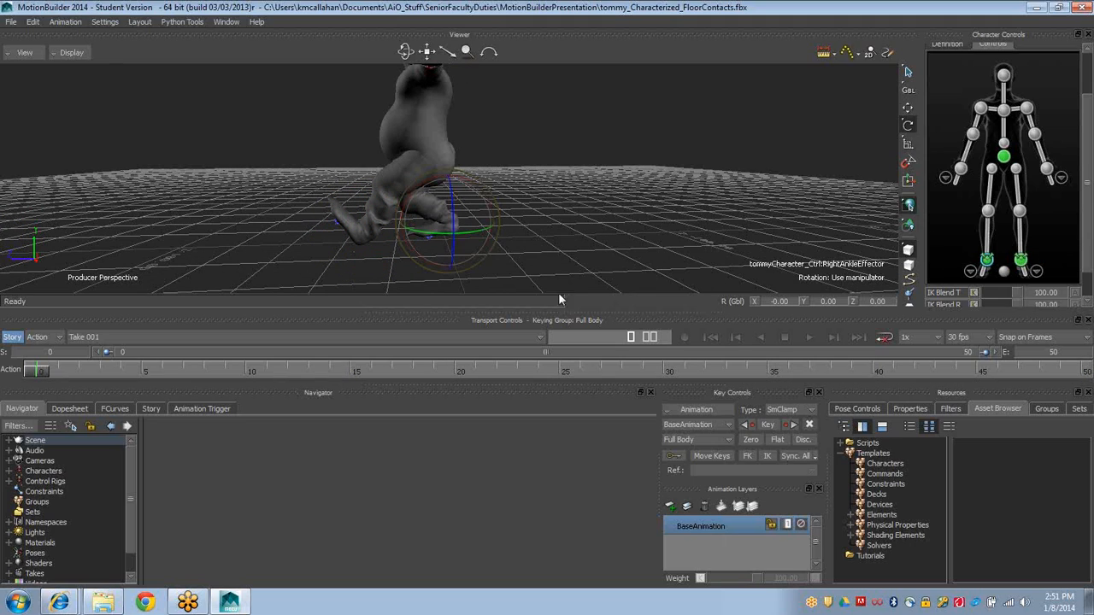
pyautogui.moveTo(468, 181); pyautogui.dragTo(425, 162)
pyautogui.press('t')
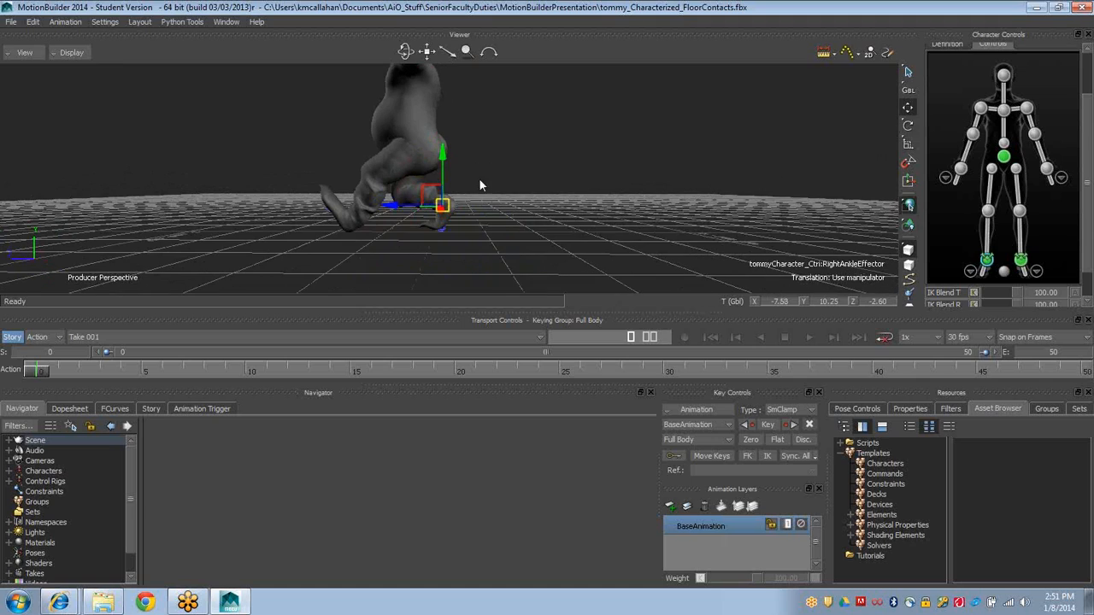
pyautogui.moveTo(393, 208); pyautogui.dragTo(420, 208)
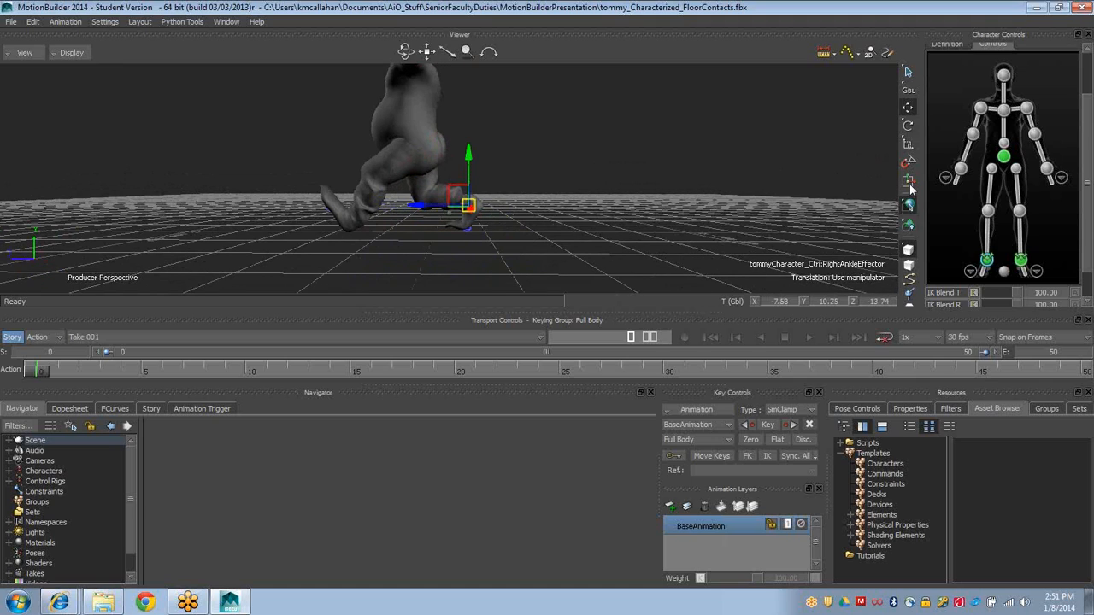
# Reposition the hips effector between the spread feet, at about Y 35.3, Z 9.4
pyautogui.click(1004, 158)
pyautogui.keyDown('ctrl'); pyautogui.moveTo(620, 219); pyautogui.dragTo(445, 178); pyautogui.keyUp('ctrl')
pyautogui.keyDown('shift'); pyautogui.moveTo(444, 178); pyautogui.dragTo(460, 205); pyautogui.keyUp('shift')
pyautogui.moveTo(444, 139); pyautogui.dragTo(445, 132)
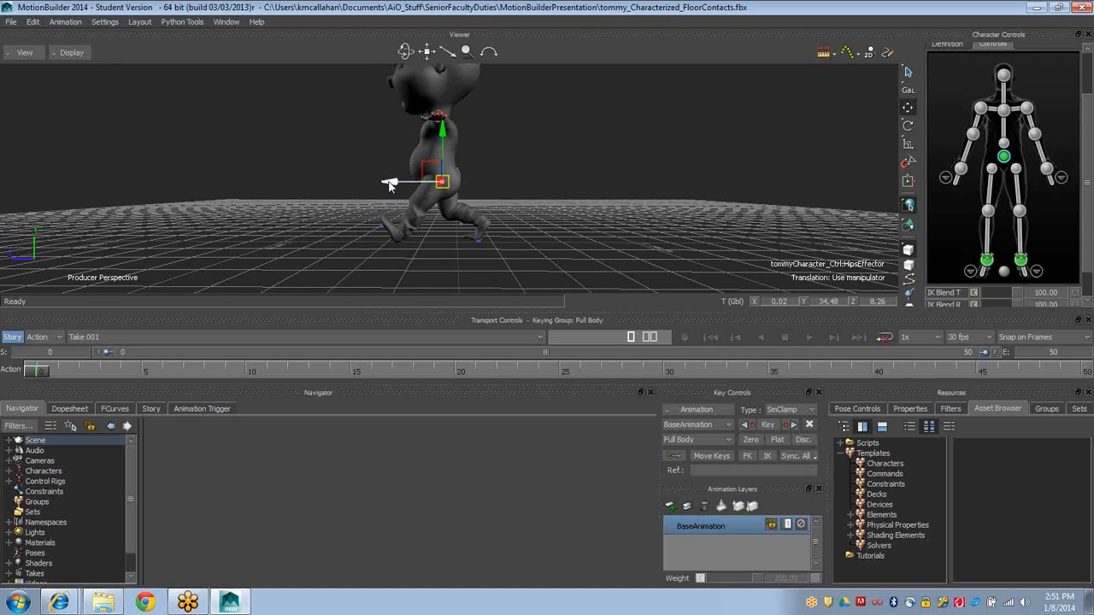
pyautogui.moveTo(389, 185); pyautogui.dragTo(386, 185)
pyautogui.moveTo(440, 135); pyautogui.dragTo(568, 158)
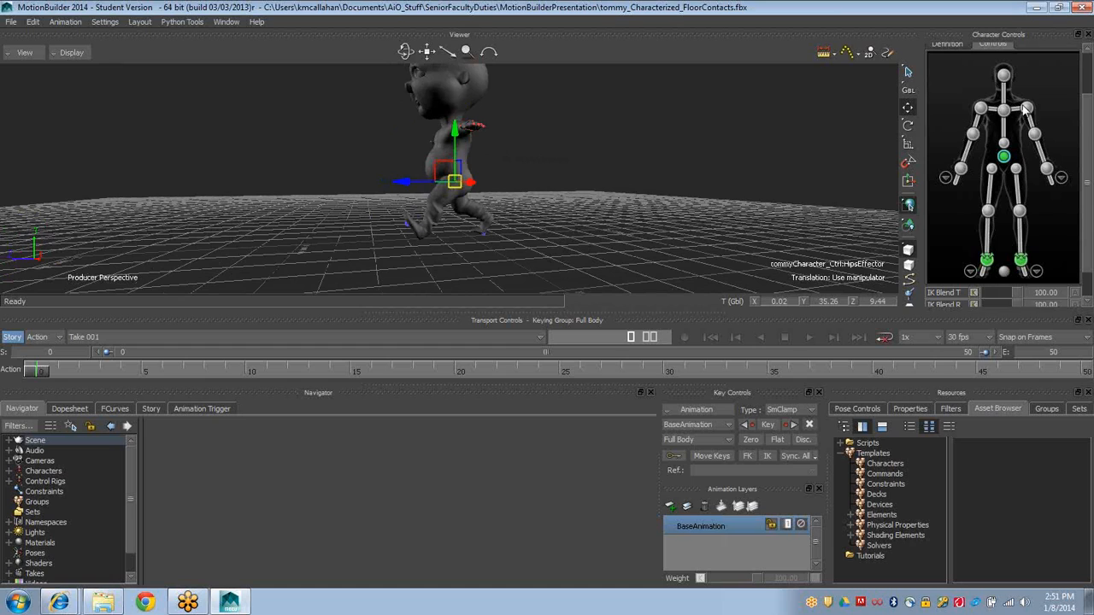
# Rotate the left shoulder effector to lower the left arm and swing it back, to about X 16, Y 32, Z -61 degrees
pyautogui.click(1025, 108)
pyautogui.keyDown('ctrl'); pyautogui.keyDown('shift'); pyautogui.moveTo(359, 160); pyautogui.dragTo(435, 150); pyautogui.keyUp('shift'); pyautogui.keyUp('ctrl')
pyautogui.press('e')
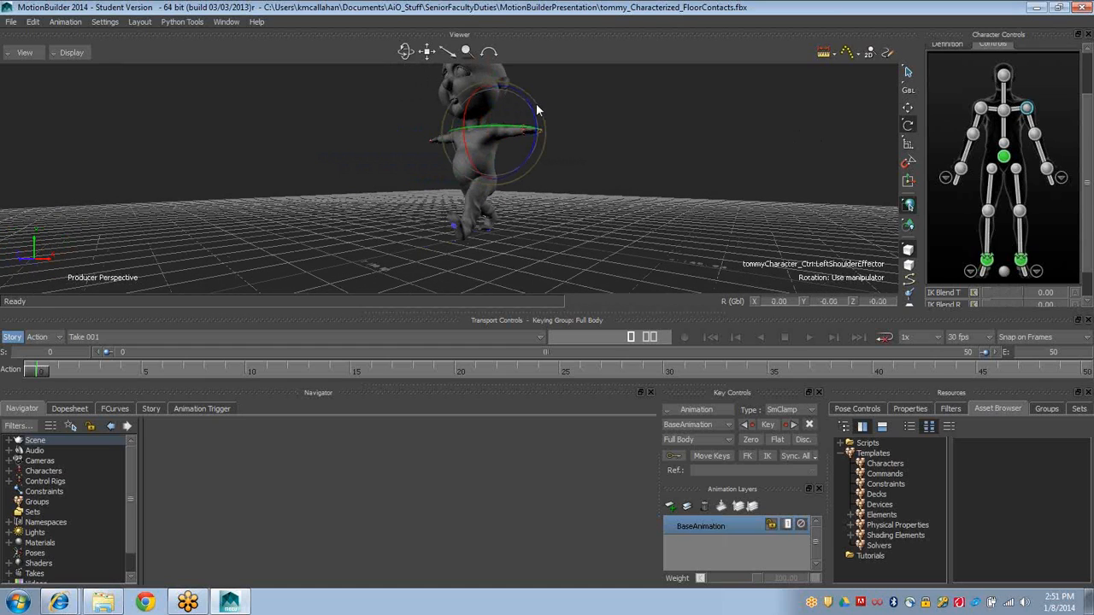
pyautogui.moveTo(536, 104); pyautogui.dragTo(547, 184)
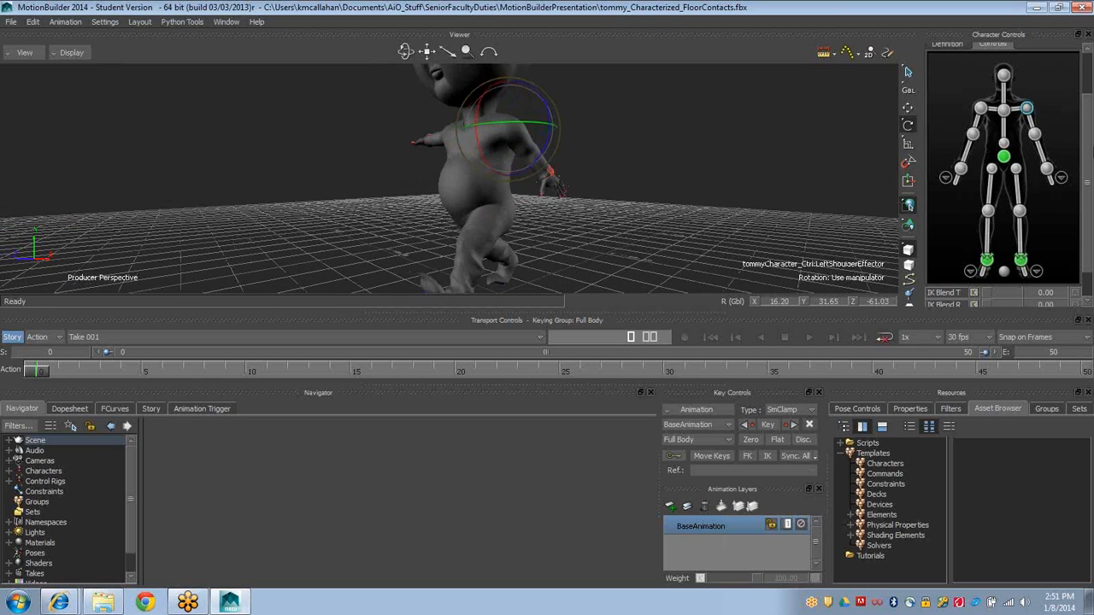
# Rotate the right shoulder effector to lower the right arm and swing it forward, to about X -46, Y 47, Z 36 degrees
pyautogui.scroll(2, 985, 293)
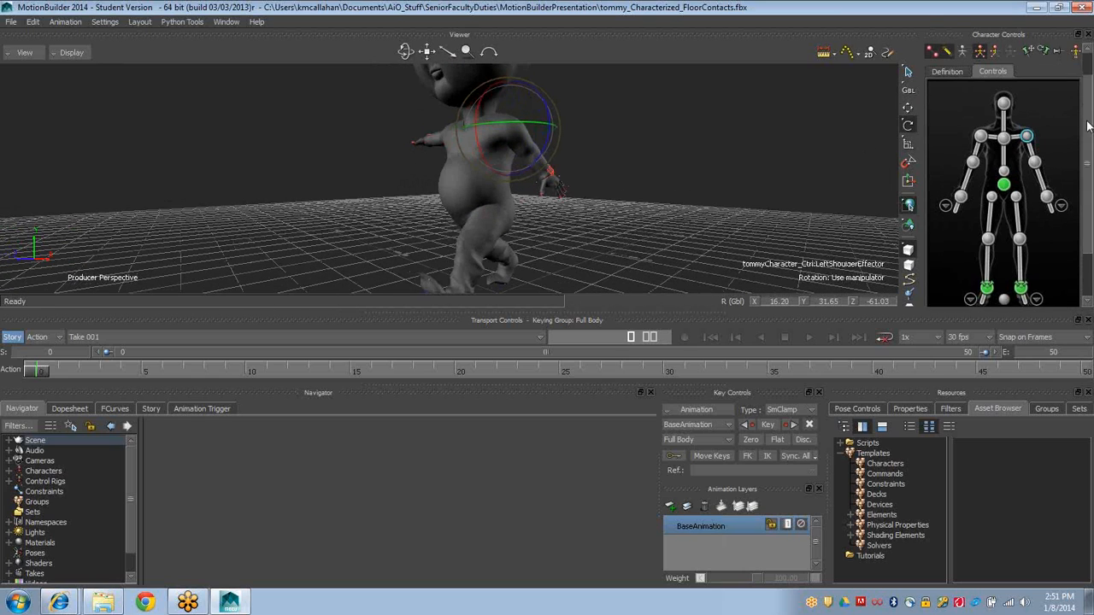
pyautogui.keyDown('ctrl'); pyautogui.keyDown('shift'); pyautogui.moveTo(503, 200); pyautogui.dragTo(482, 218); pyautogui.keyUp('shift'); pyautogui.keyUp('ctrl')
pyautogui.click(980, 168)
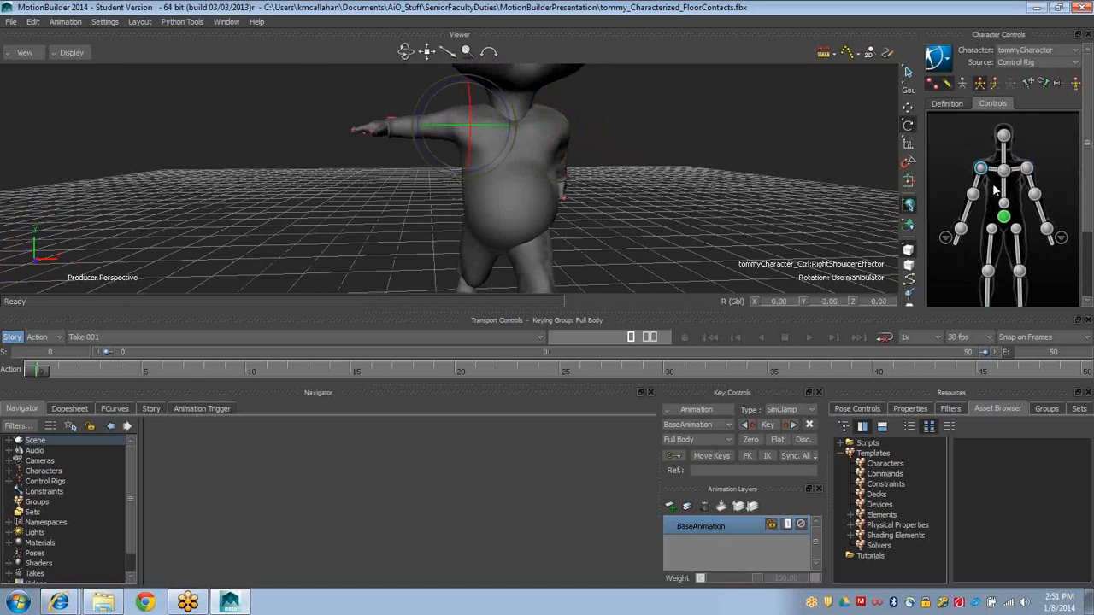
pyautogui.keyDown('ctrl'); pyautogui.keyDown('shift'); pyautogui.moveTo(521, 162); pyautogui.dragTo(554, 168); pyautogui.keyUp('shift'); pyautogui.keyUp('ctrl')
pyautogui.moveTo(453, 115); pyautogui.dragTo(467, 159)
pyautogui.keyDown('ctrl'); pyautogui.keyDown('shift'); pyautogui.moveTo(496, 168); pyautogui.dragTo(773, 210); pyautogui.keyUp('shift'); pyautogui.keyUp('ctrl')
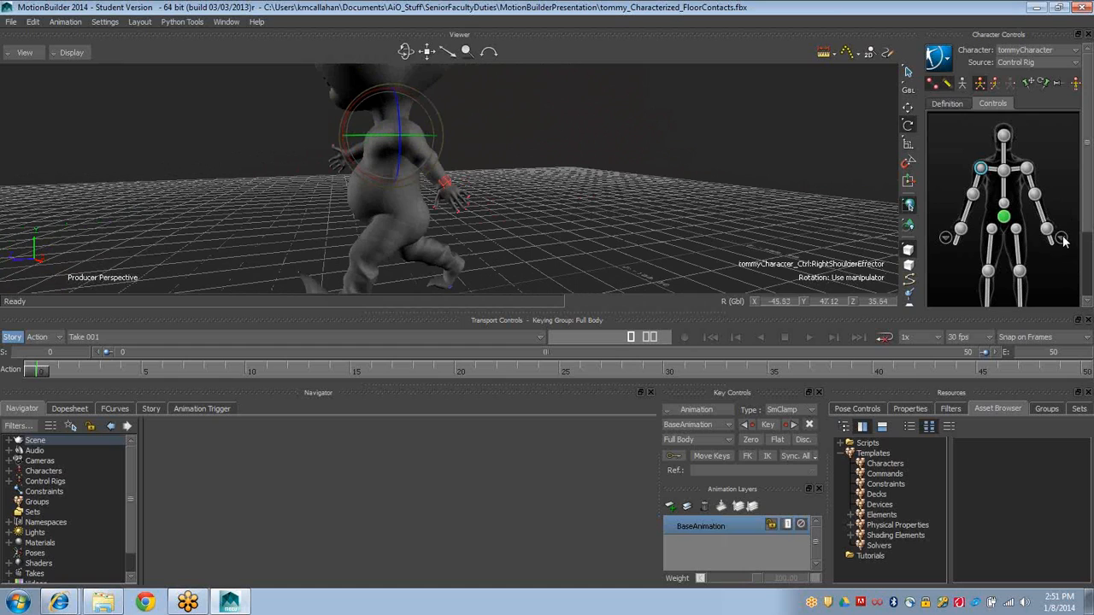
# Switch the viewer to X-ray display around the left hand and show the left hand's finger controls
pyautogui.keyDown('ctrl'); pyautogui.moveTo(428, 215); pyautogui.dragTo(550, 220); pyautogui.keyUp('ctrl')
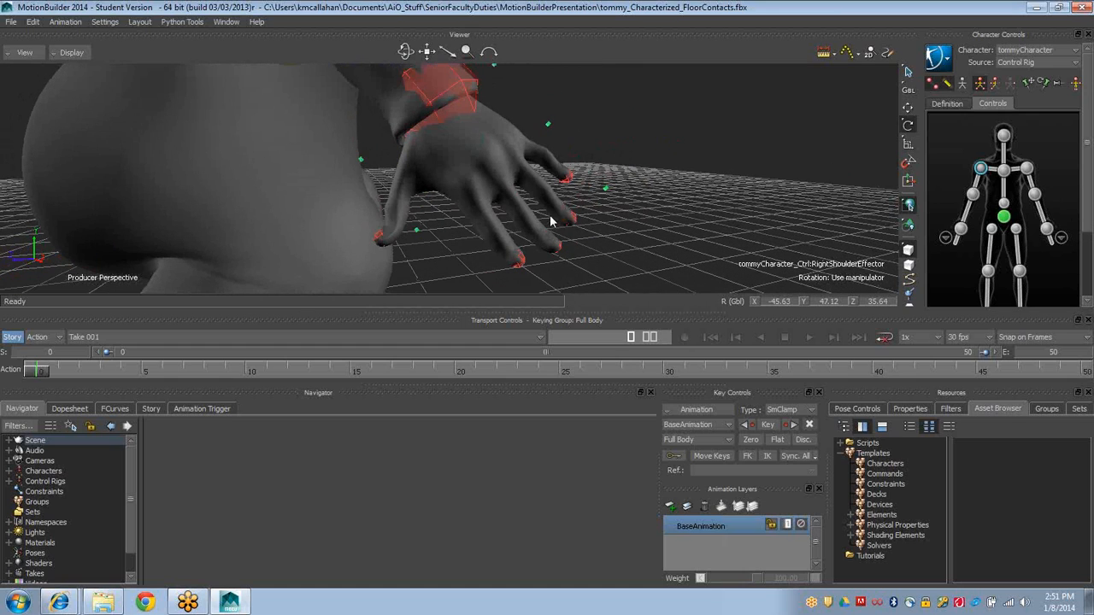
pyautogui.hotkey('ctrl', 'a')
pyautogui.hotkey('ctrl', 'a')
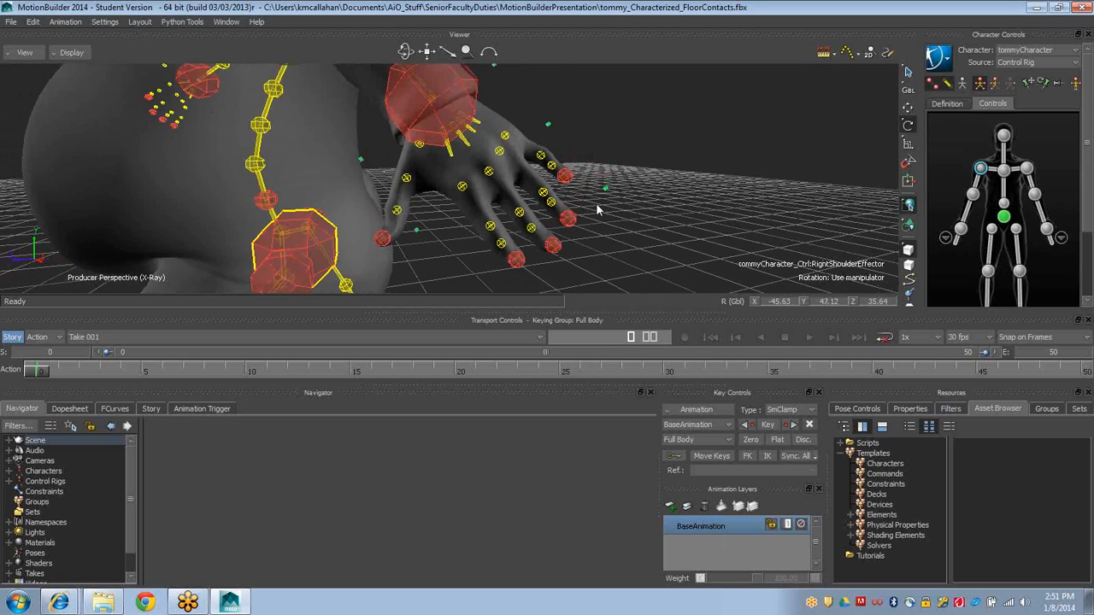
pyautogui.click(1065, 240)
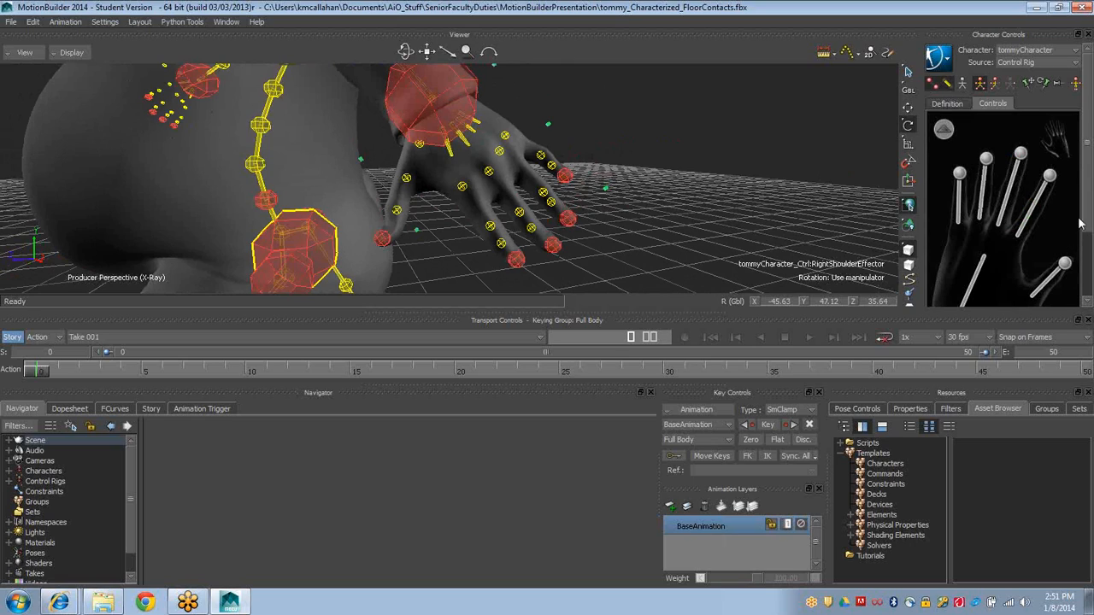
# Try to move the left index finger effector, and undo the move
pyautogui.scroll(-1, 1079, 223)
pyautogui.click(1050, 170)
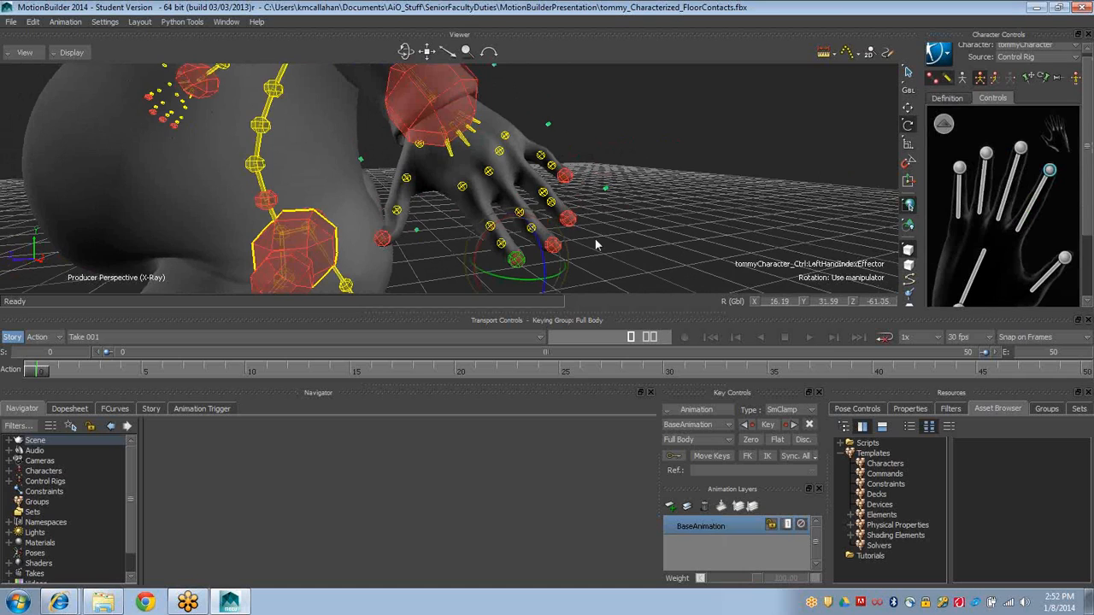
pyautogui.keyDown('ctrl'); pyautogui.keyDown('shift'); pyautogui.moveTo(596, 244); pyautogui.dragTo(588, 183); pyautogui.keyUp('shift'); pyautogui.keyUp('ctrl')
pyautogui.press('t')
pyautogui.hotkey('ctrl', 'z')
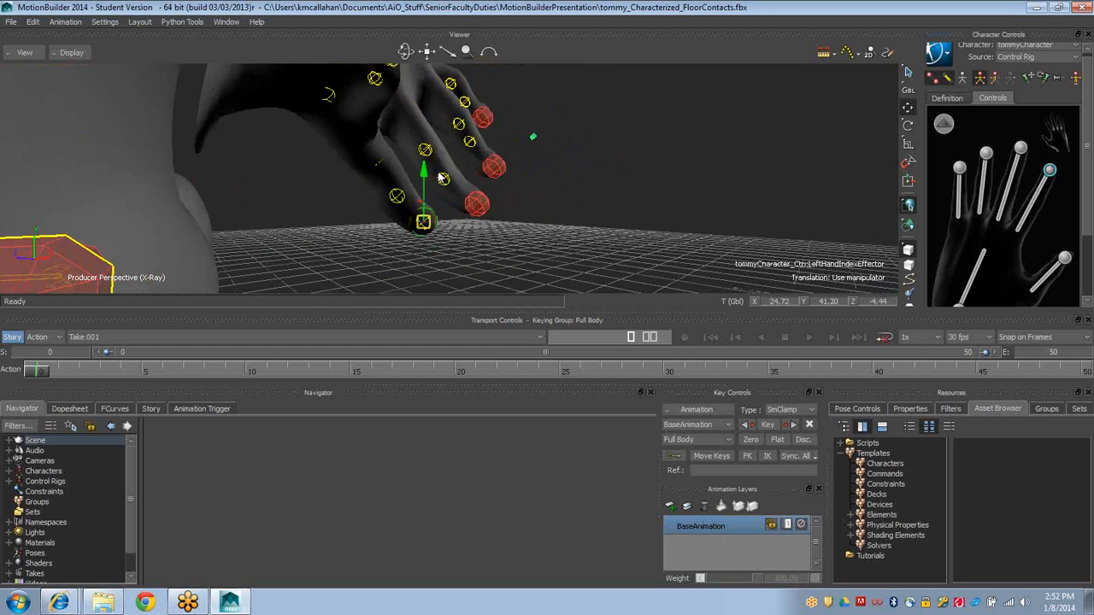
# Curl the left index finger by rotating its LeftHandIndex2 joint about 56 degrees in local Z
pyautogui.click(404, 167)
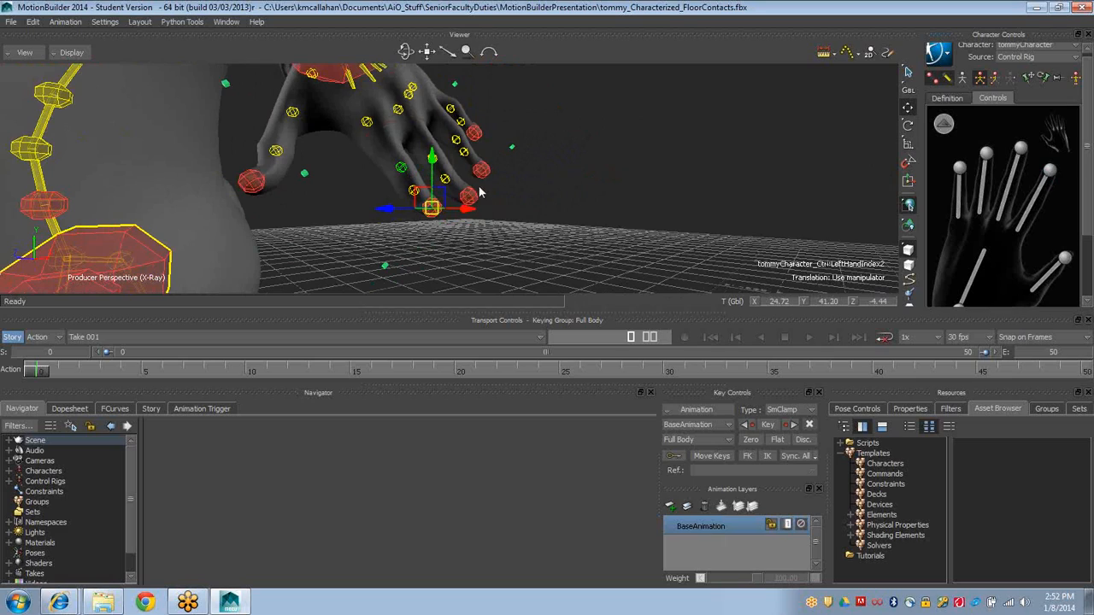
pyautogui.press('e')
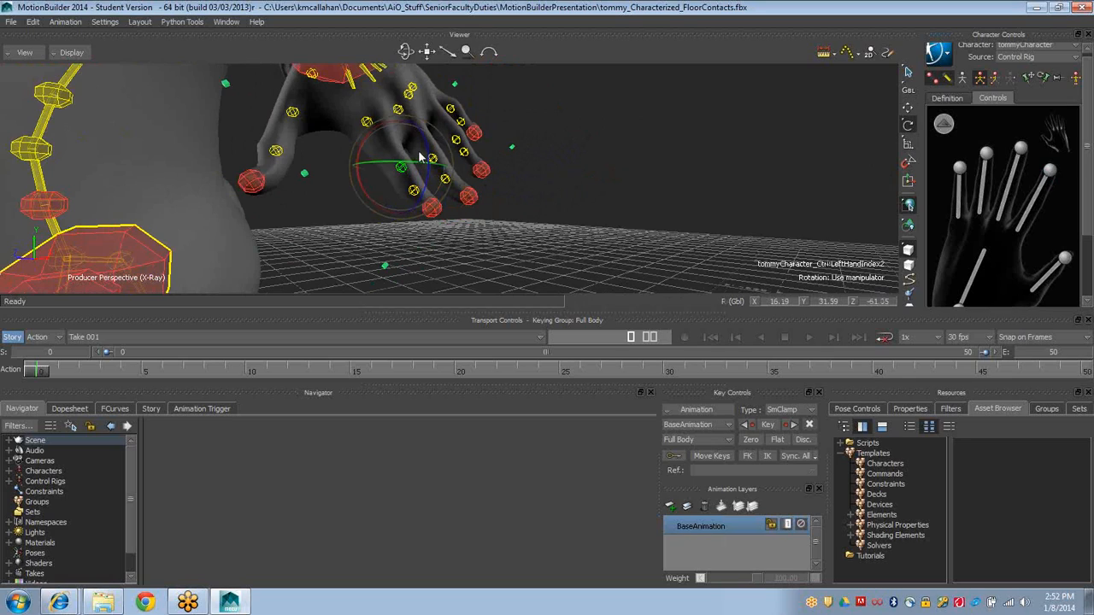
pyautogui.click(908, 89)
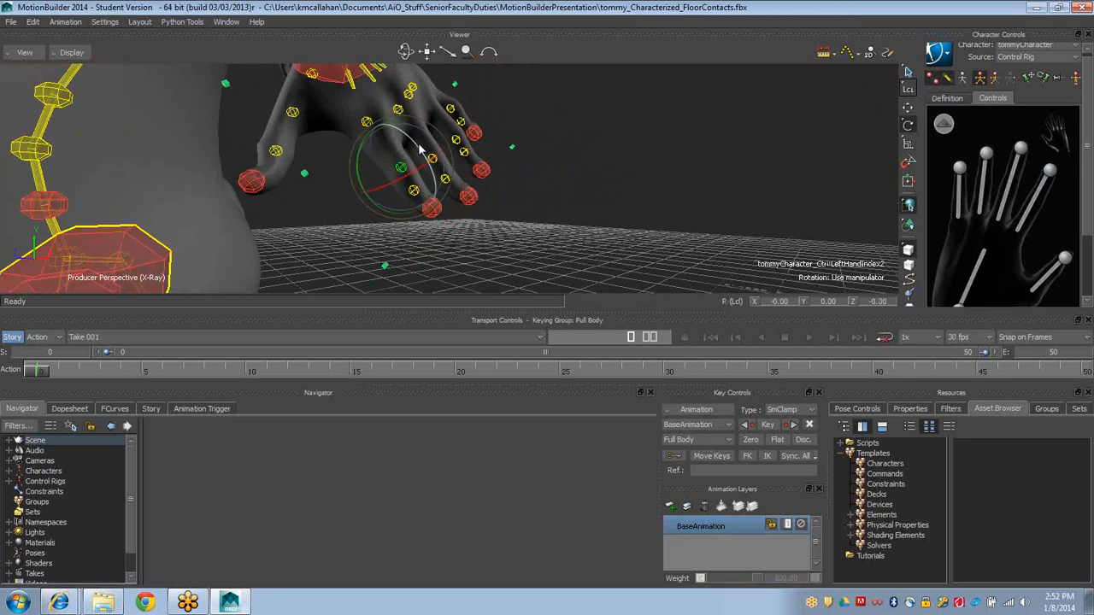
pyautogui.moveTo(419, 145); pyautogui.dragTo(503, 192)
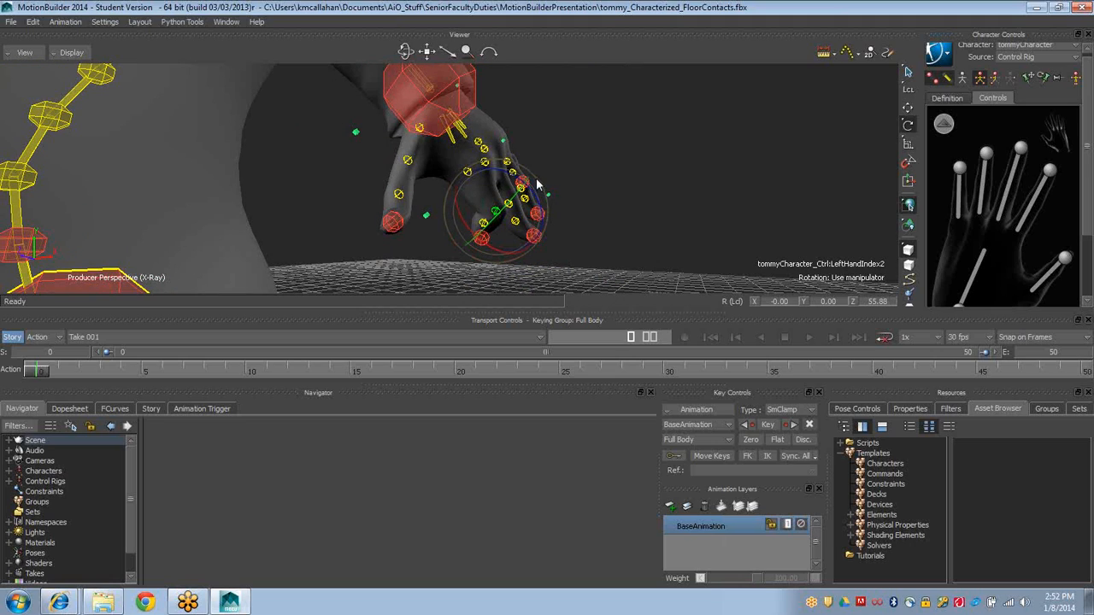
# Move the left index fingertip effector to about X 22.6, Y 41.7, Z -4.2 to refine the finger's curl
pyautogui.scroll(2, 523, 210)
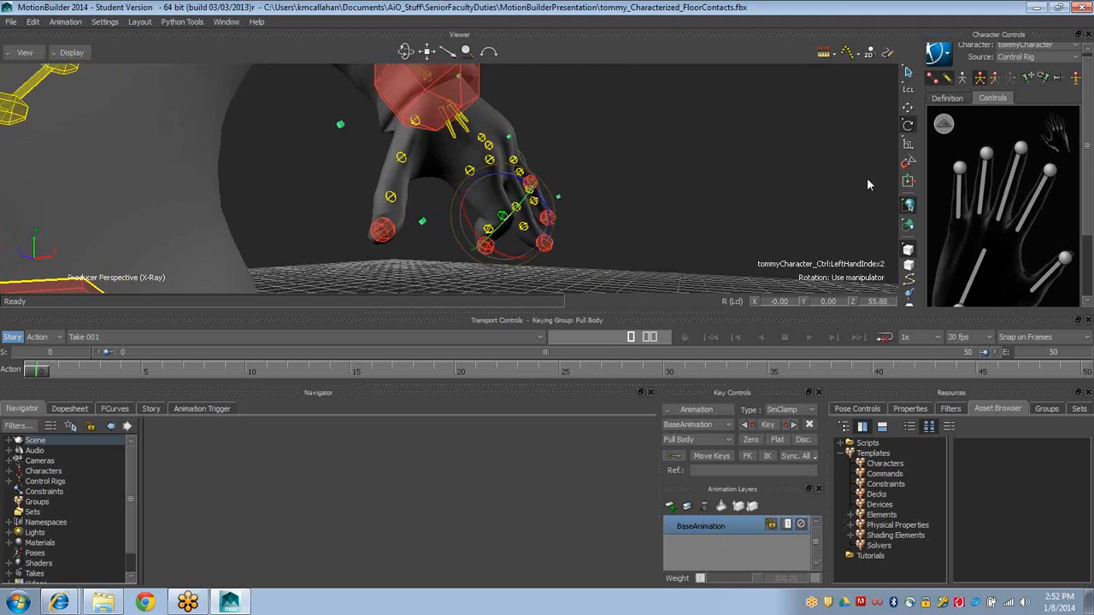
pyautogui.click(1050, 169)
pyautogui.scroll(-3, 592, 196)
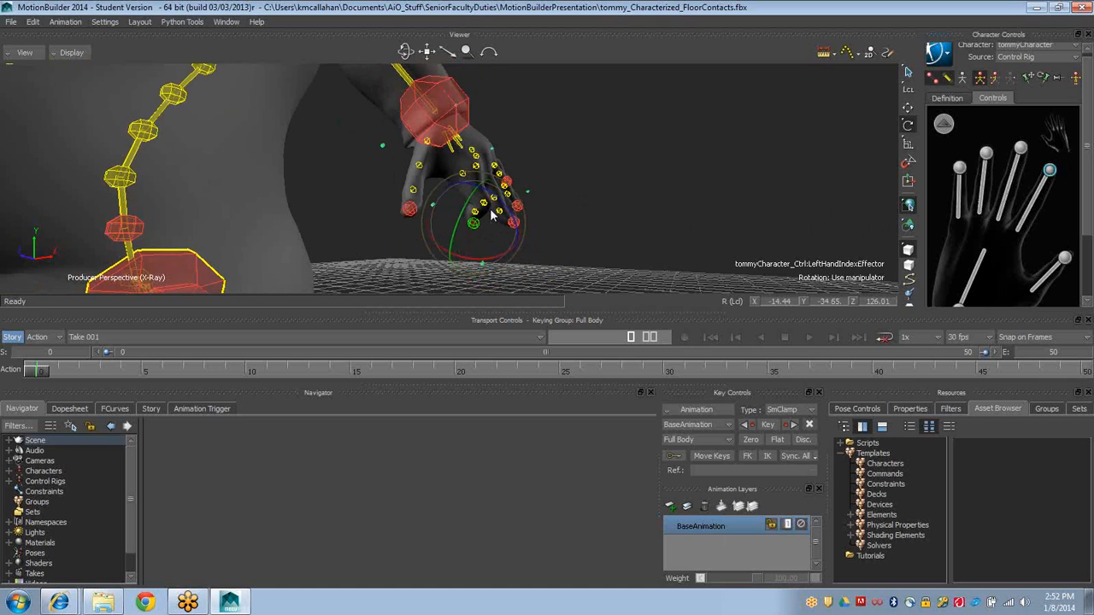
pyautogui.scroll(2, 493, 210)
pyautogui.press('t')
pyautogui.moveTo(470, 233); pyautogui.dragTo(494, 241)
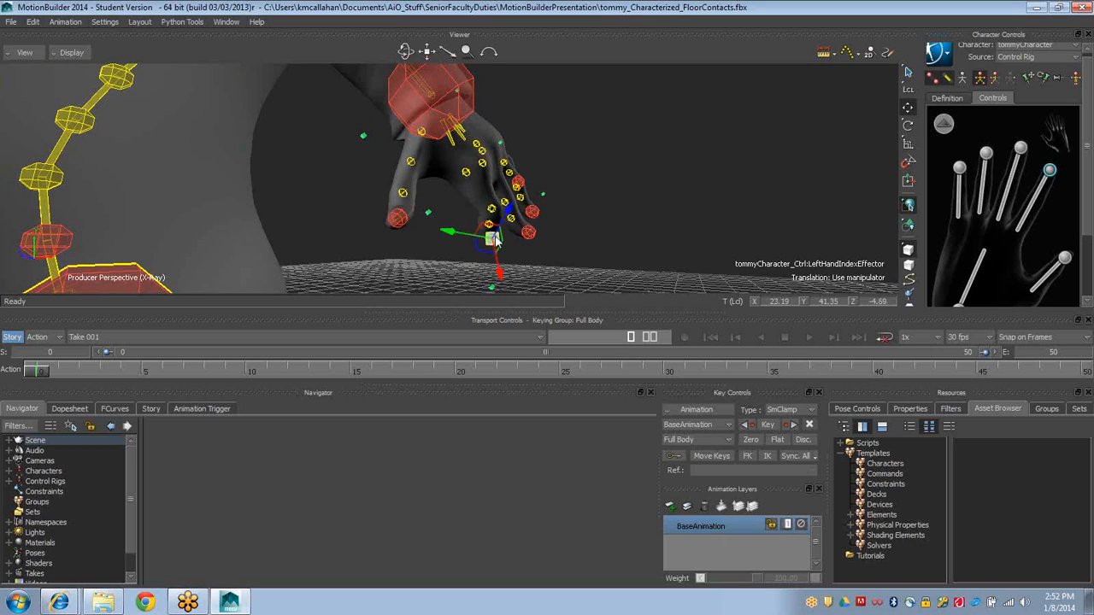
pyautogui.moveTo(496, 240); pyautogui.dragTo(358, 171)
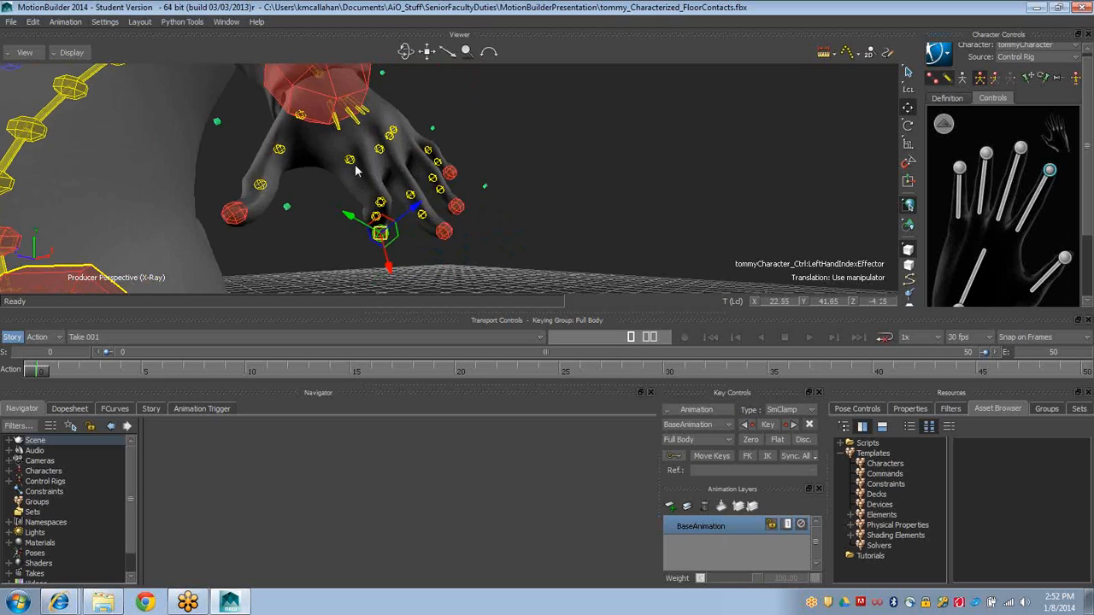
# Examine the left index finger's curl around its LeftHandIndex1 joint from another angle
pyautogui.click(349, 162)
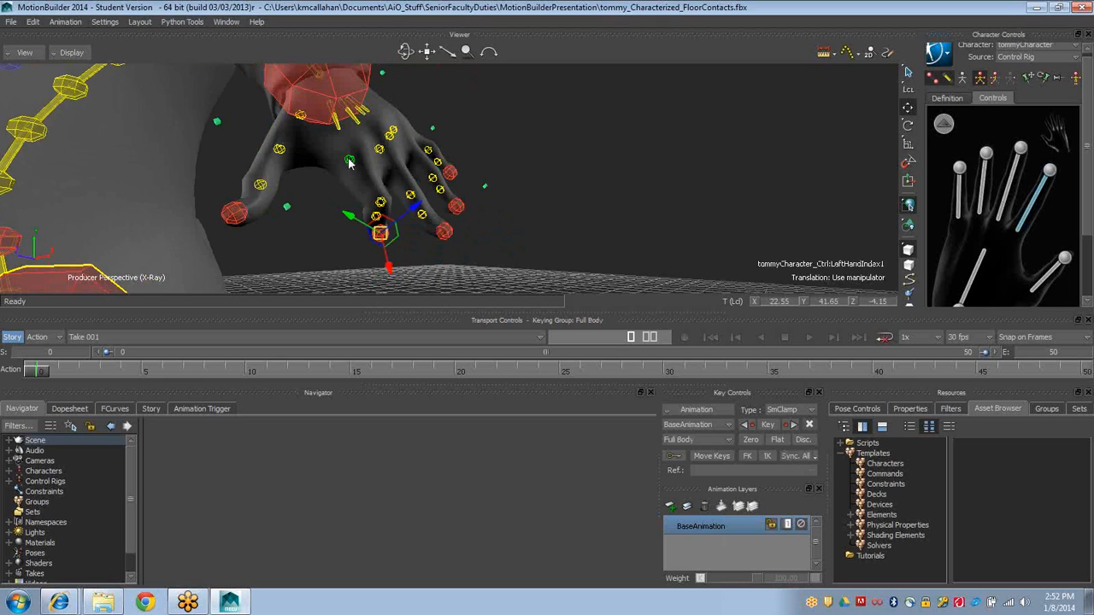
pyautogui.press('r')
pyautogui.keyDown('ctrl'); pyautogui.keyDown('shift'); pyautogui.moveTo(395, 170); pyautogui.dragTo(483, 198); pyautogui.keyUp('shift'); pyautogui.keyUp('ctrl')
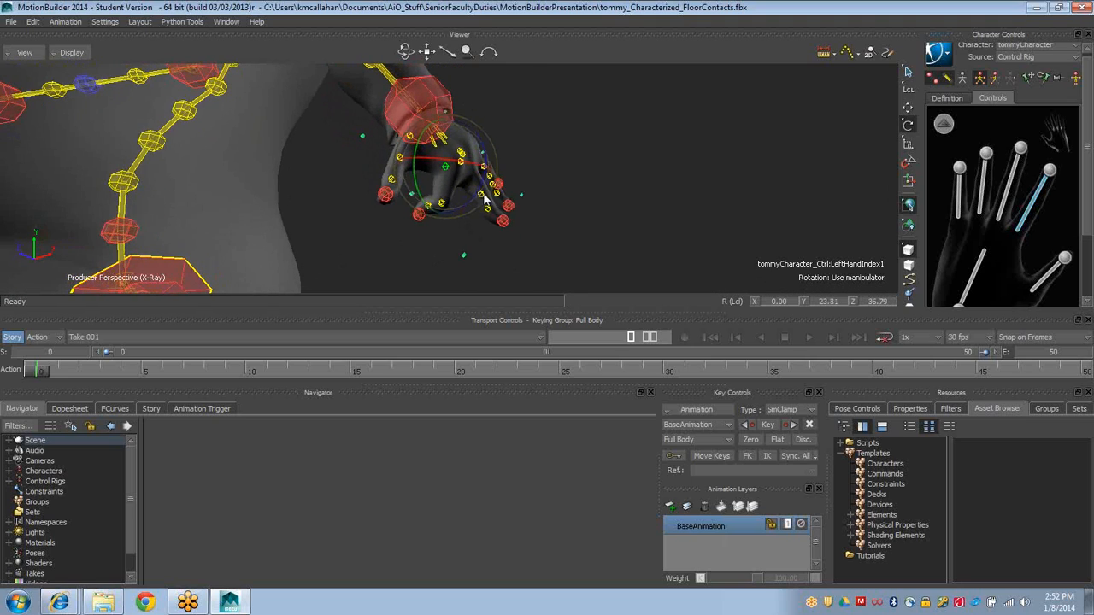
pyautogui.click(944, 124)
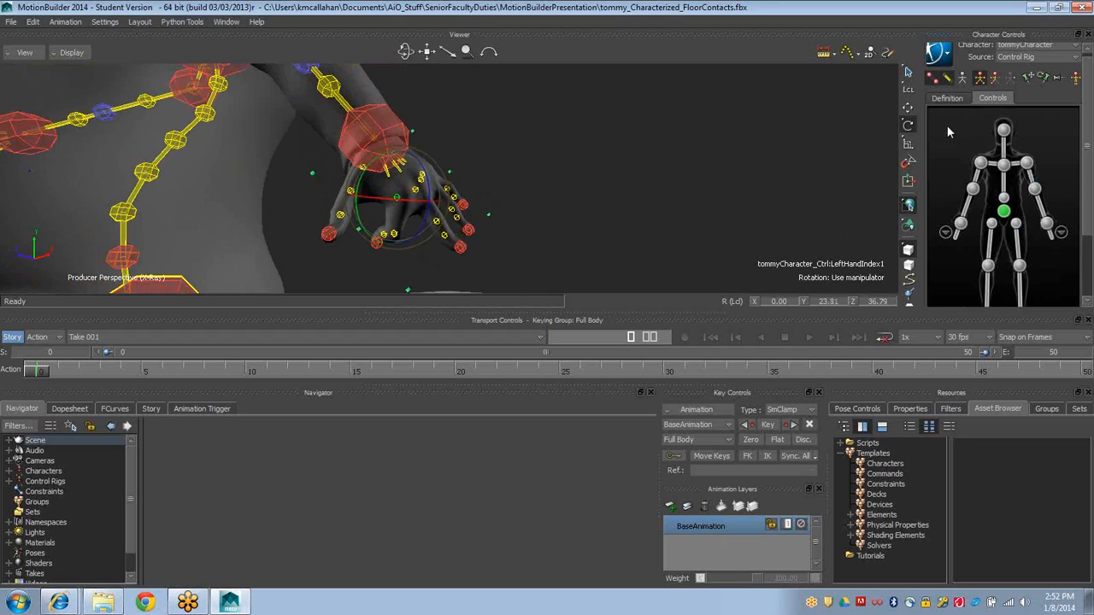
pyautogui.click(1064, 233)
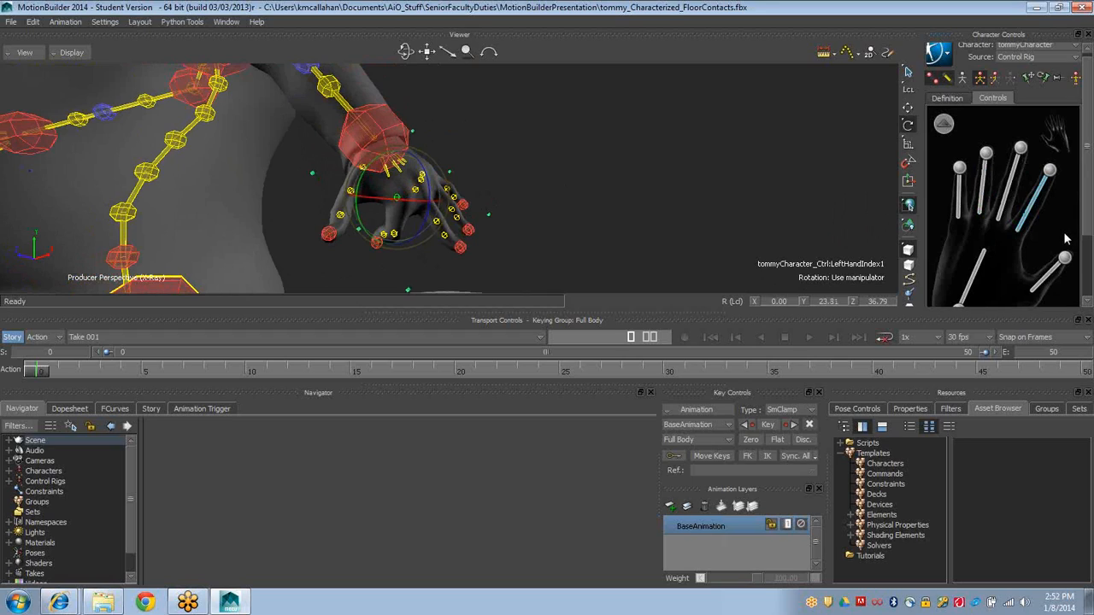
pyautogui.click(944, 126)
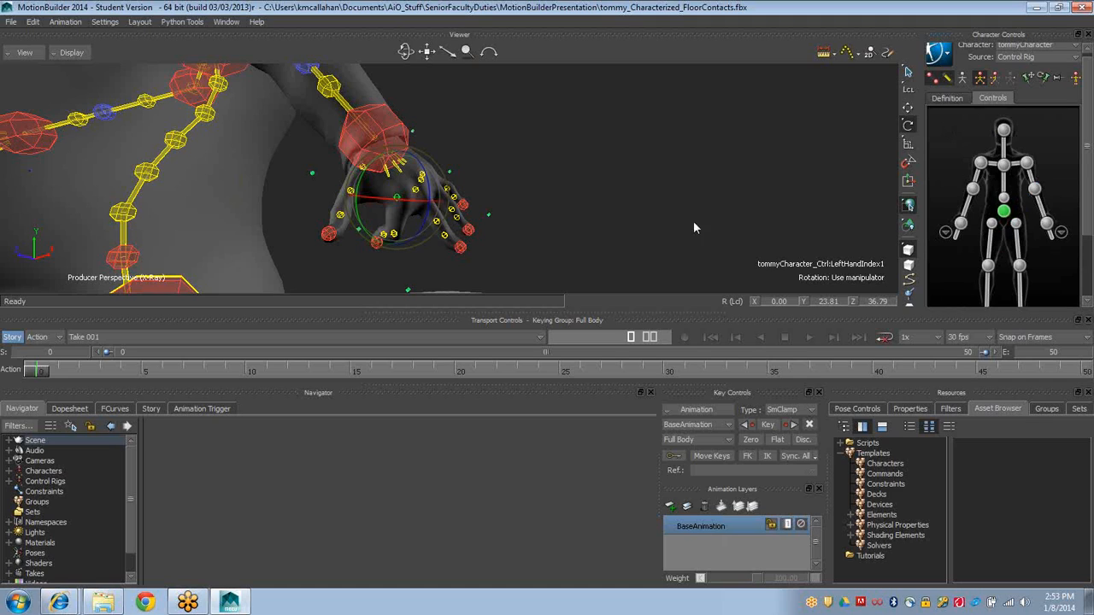
# Select the right hand's index finger effector and return the viewer from X-ray to normal display
pyautogui.scroll(-3, 444, 208)
pyautogui.scroll(-3, 439, 202)
pyautogui.keyDown('alt'); pyautogui.moveTo(434, 193); pyautogui.dragTo(524, 209); pyautogui.keyUp('alt')
pyautogui.click(947, 237)
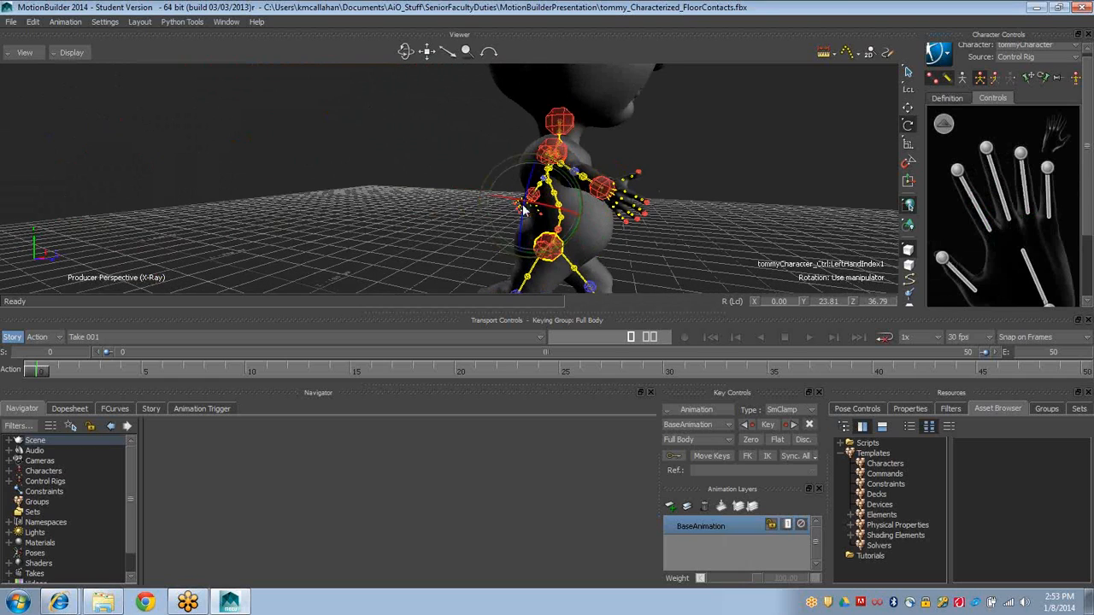
pyautogui.click(957, 172)
pyautogui.keyDown('alt'); pyautogui.moveTo(610, 234); pyautogui.dragTo(586, 241); pyautogui.keyUp('alt')
pyautogui.scroll(-3, 590, 239)
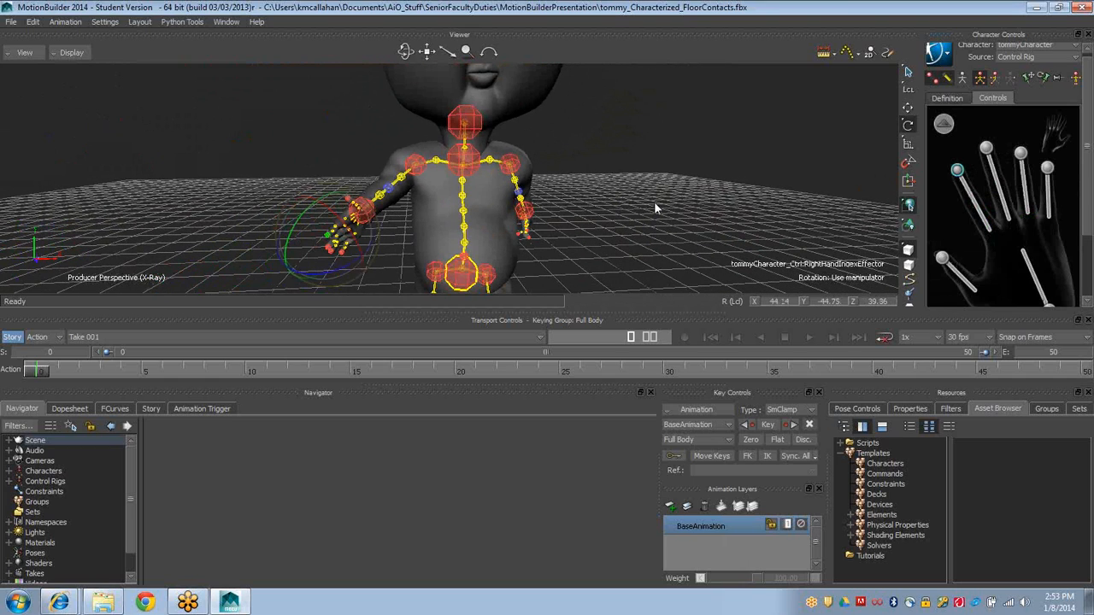
pyautogui.hotkey('ctrl', 'x')
pyautogui.keyDown('alt'); pyautogui.moveTo(652, 196); pyautogui.dragTo(588, 182); pyautogui.keyUp('alt')
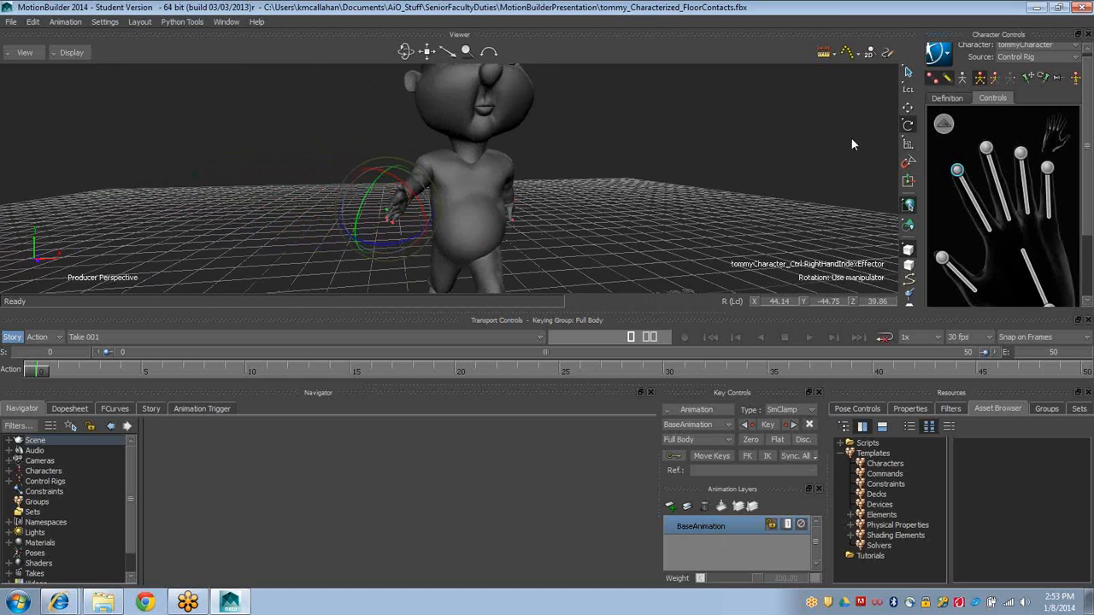
# Rotate the right shoulder effector to about X -18.3, Y 40.9, Z -56.5 to reposition the right arm
pyautogui.click(944, 125)
pyautogui.click(980, 162)
pyautogui.keyDown('alt'); pyautogui.moveTo(500, 211); pyautogui.dragTo(412, 172); pyautogui.keyUp('alt')
pyautogui.keyDown('alt'); pyautogui.moveTo(413, 173); pyautogui.dragTo(500, 174); pyautogui.keyUp('alt')
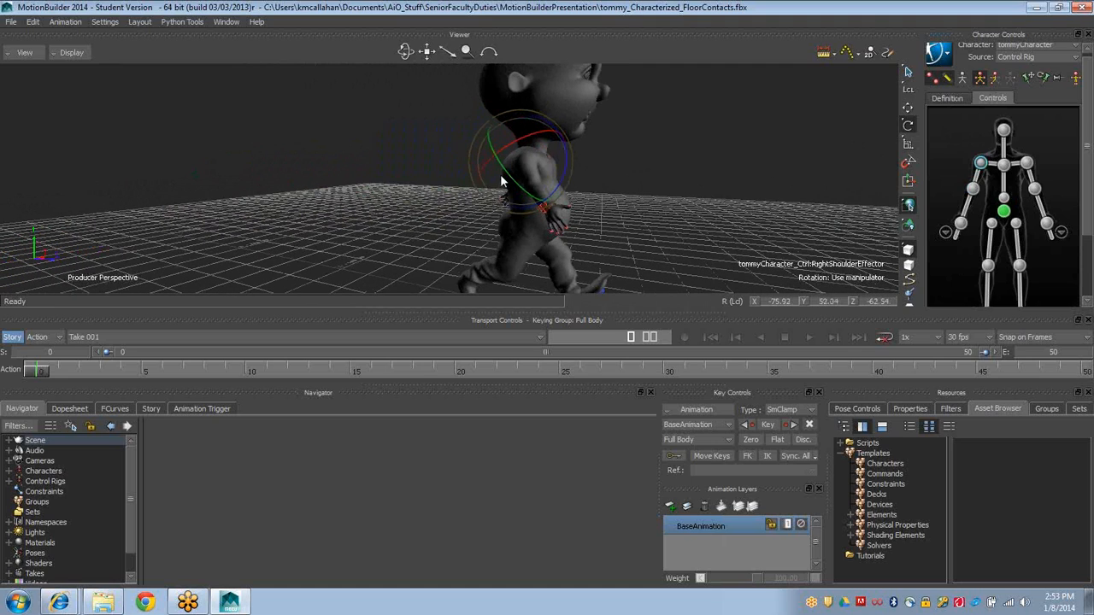
pyautogui.click(972, 188)
pyautogui.keyDown('alt'); pyautogui.moveTo(592, 175); pyautogui.dragTo(756, 192); pyautogui.keyUp('alt')
pyautogui.click(980, 163)
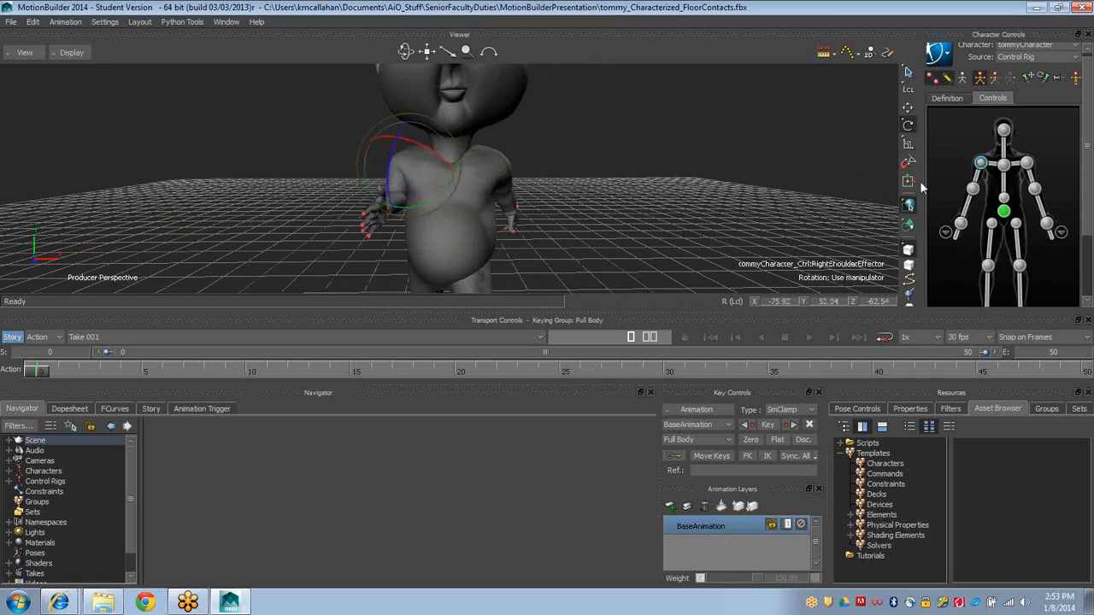
pyautogui.moveTo(421, 149); pyautogui.dragTo(835, 229)
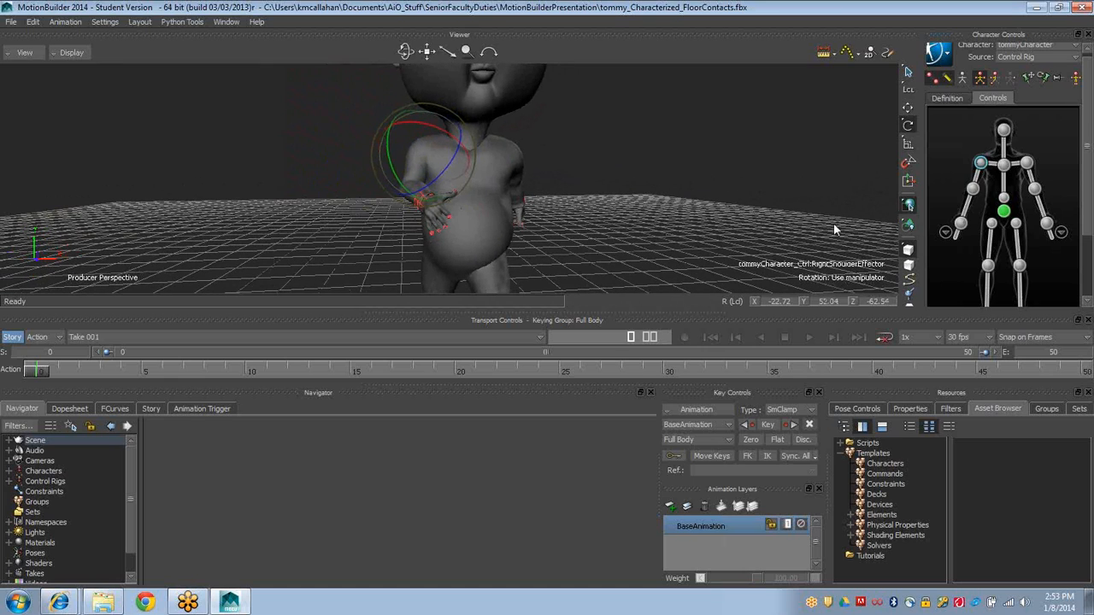
pyautogui.moveTo(402, 177); pyautogui.dragTo(394, 182)
# Rotate the left elbow effector to adjust the arm's bend, and rotate the left shoulder effector to about X 70.3, Y 1.0, Z 75.1
pyautogui.keyDown('alt'); pyautogui.moveTo(574, 201); pyautogui.dragTo(499, 207); pyautogui.keyUp('alt')
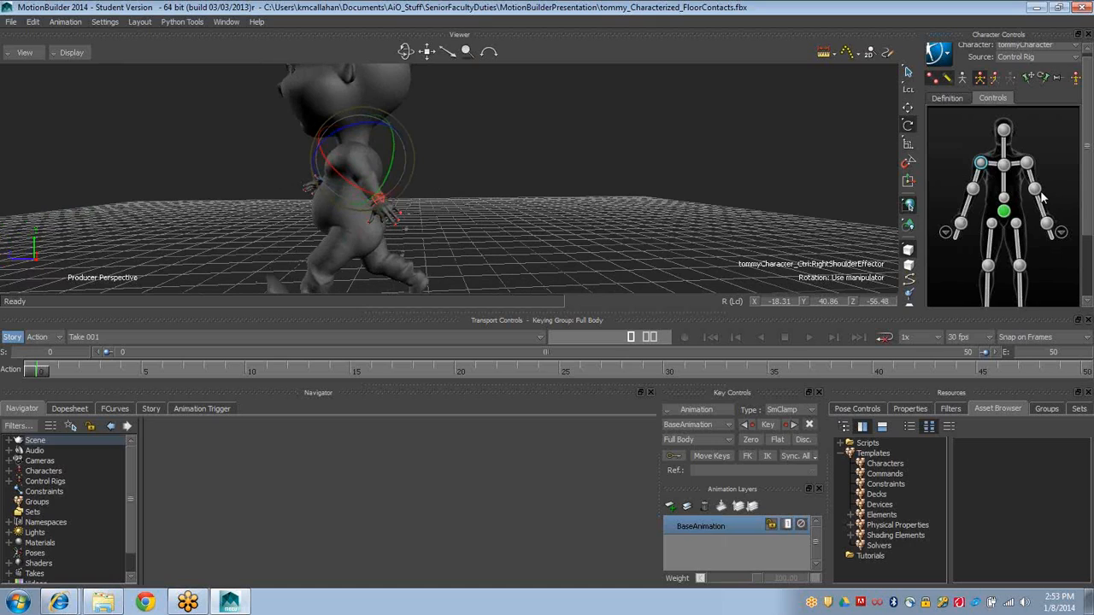
pyautogui.click(1034, 189)
pyautogui.keyDown('alt'); pyautogui.moveTo(635, 204); pyautogui.dragTo(569, 198); pyautogui.keyUp('alt')
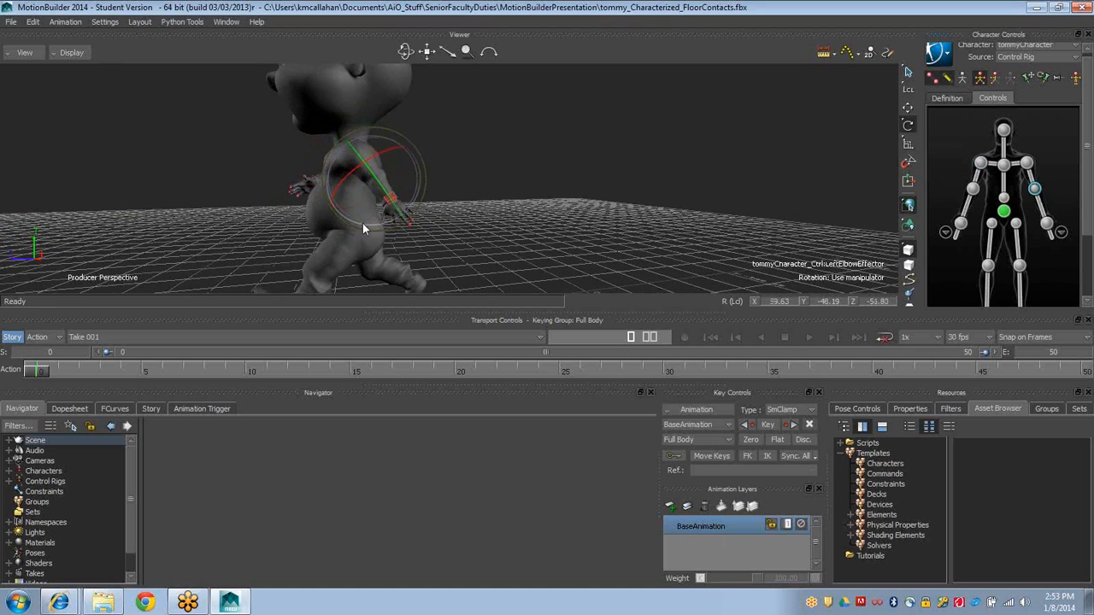
pyautogui.moveTo(362, 223); pyautogui.dragTo(333, 214)
pyautogui.click(1026, 162)
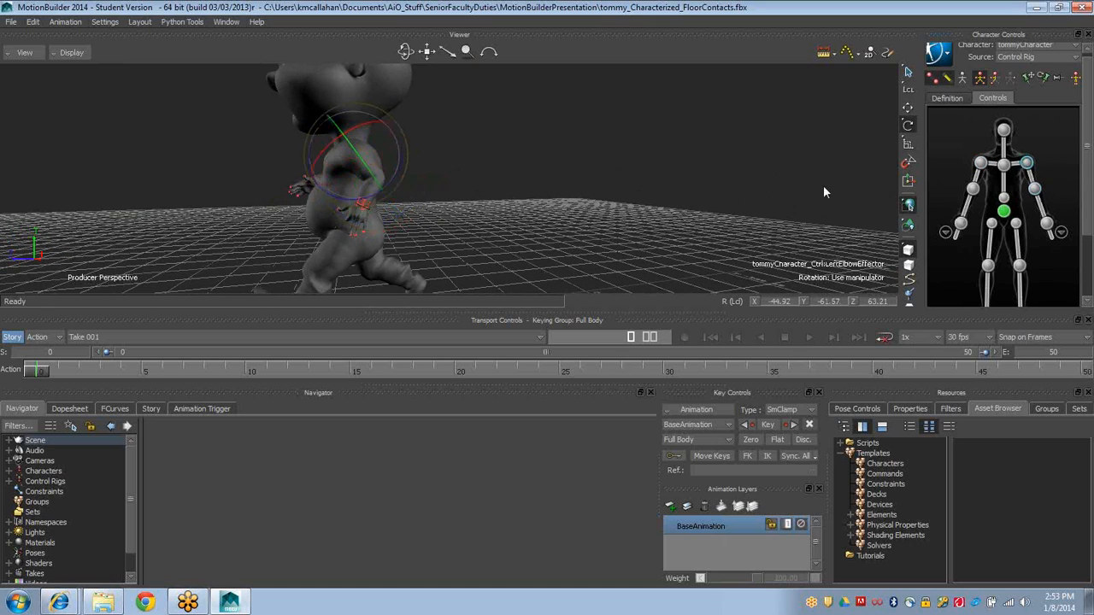
pyautogui.moveTo(394, 176)
pyautogui.mouseDown()
pyautogui.moveTo(425, 173)
pyautogui.moveTo(366, 196)
pyautogui.moveTo(384, 193)
pyautogui.mouseUp()
pyautogui.keyDown('ctrl'); pyautogui.keyDown('shift'); pyautogui.moveTo(384, 193); pyautogui.dragTo(419, 214); pyautogui.keyUp('shift'); pyautogui.keyUp('ctrl')
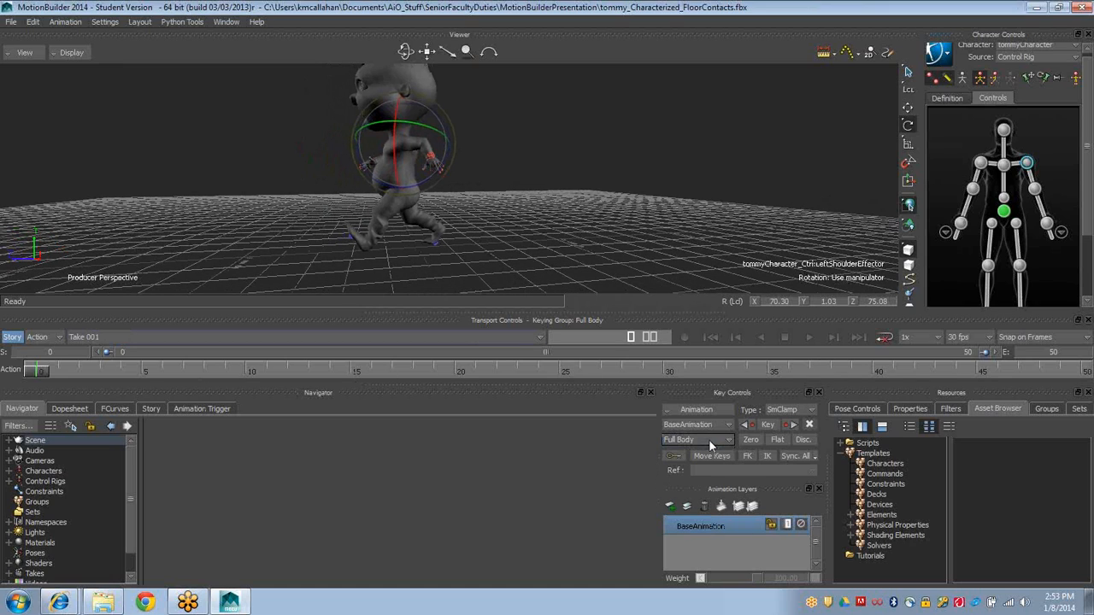
# Key the full-body contact pose at frame 0
pyautogui.click(772, 425)
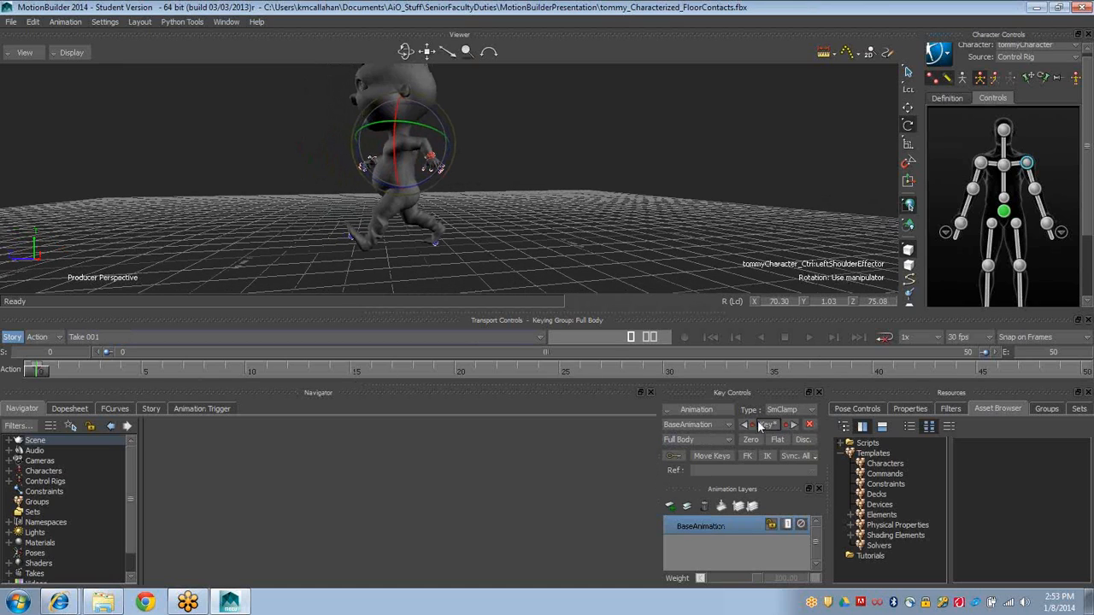
pyautogui.keyDown('ctrl'); pyautogui.keyDown('shift'); pyautogui.moveTo(476, 207); pyautogui.dragTo(444, 220); pyautogui.keyUp('shift'); pyautogui.keyUp('ctrl')
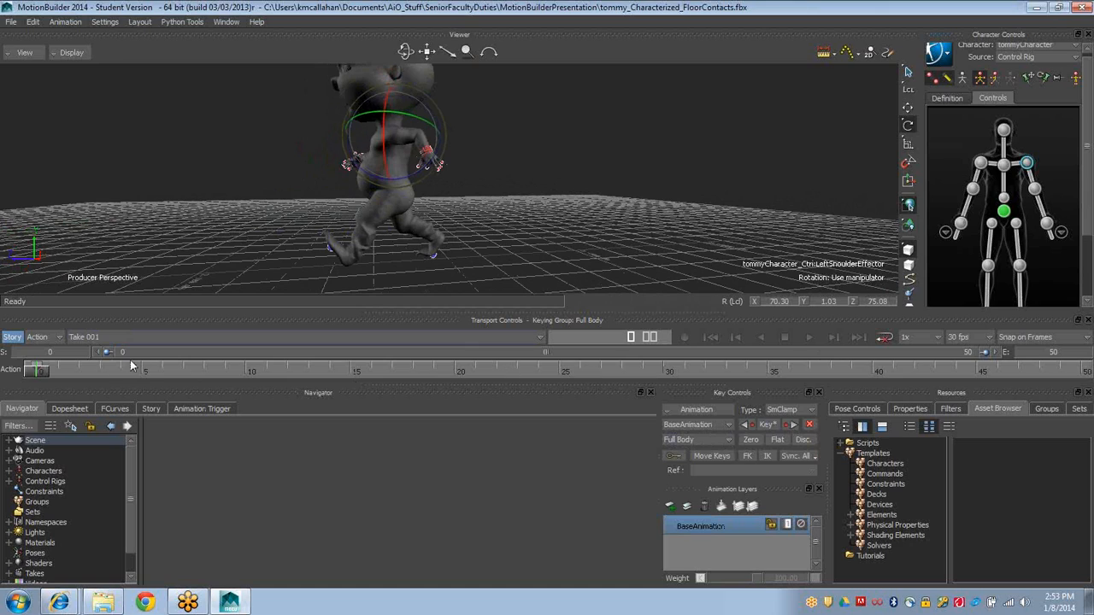
pyautogui.scroll(1, 276, 250)
# Key the same full-body contact pose at frame 50 to end the walk cycle
pyautogui.moveTo(37, 371); pyautogui.dragTo(1085, 391)
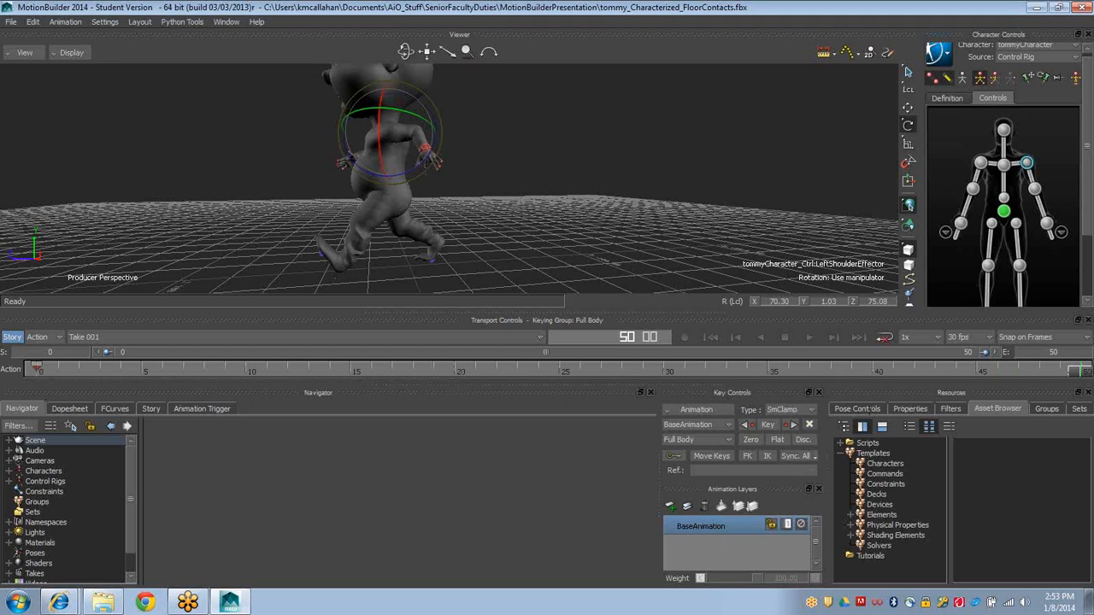
pyautogui.keyDown('ctrl'); pyautogui.keyDown('shift'); pyautogui.moveTo(462, 178); pyautogui.dragTo(381, 199); pyautogui.keyUp('shift'); pyautogui.keyUp('ctrl')
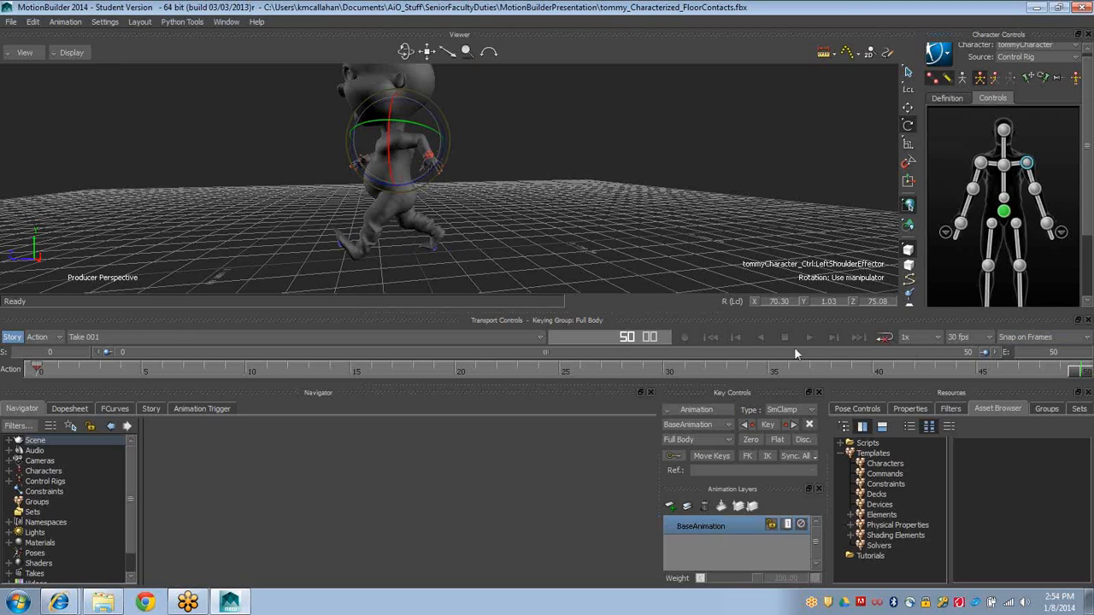
pyautogui.click(1068, 374)
pyautogui.click(1075, 373)
pyautogui.keyDown('alt'); pyautogui.moveTo(488, 243); pyautogui.dragTo(496, 242, button='right'); pyautogui.keyUp('alt')
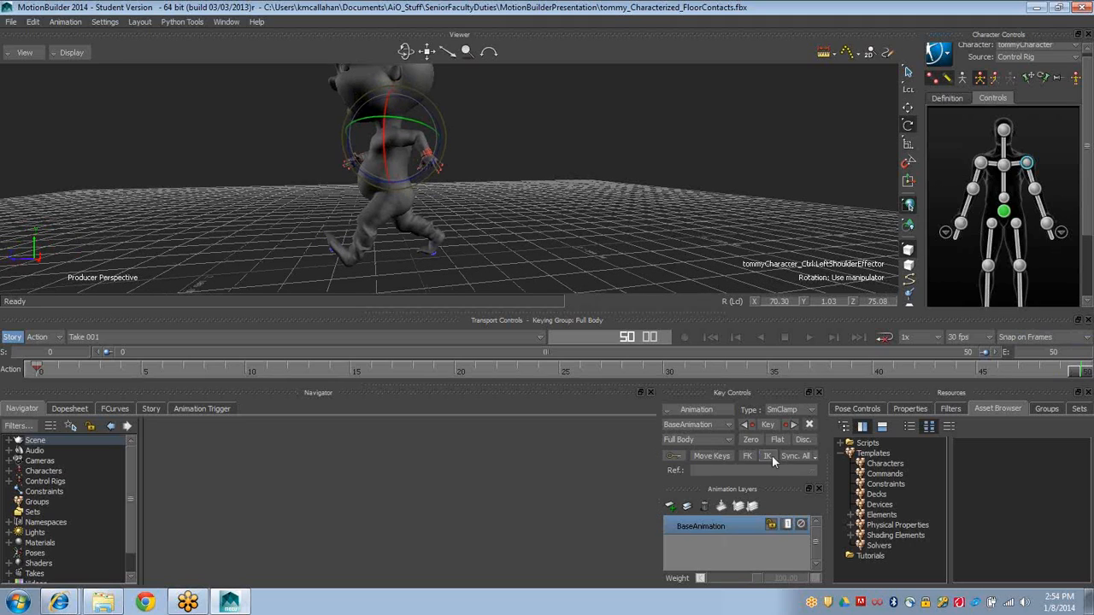
pyautogui.click(768, 426)
# Store the frame 0 pose in the Pose Controls with the hips effector selected, and name it LeftContact
pyautogui.moveTo(1080, 372); pyautogui.dragTo(28, 409)
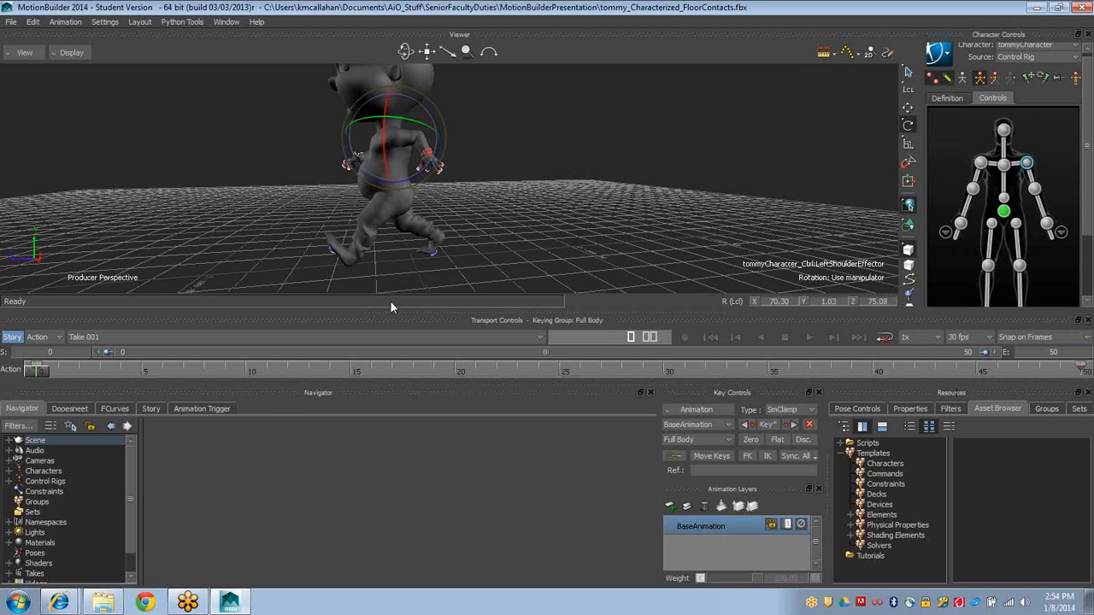
pyautogui.click(853, 410)
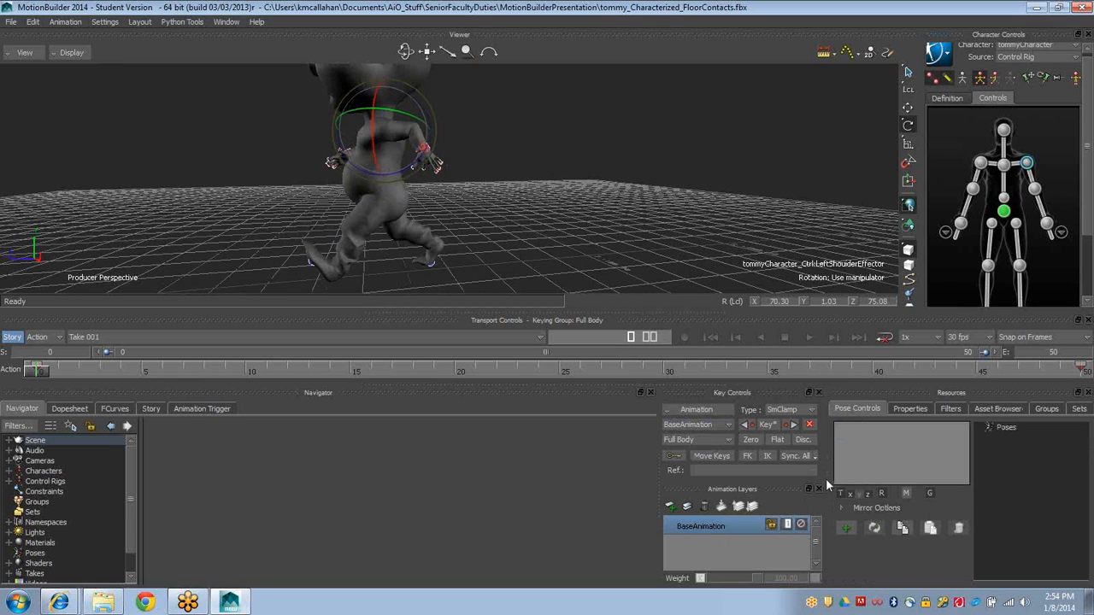
pyautogui.click(1005, 214)
pyautogui.keyDown('ctrl'); pyautogui.keyDown('shift'); pyautogui.moveTo(505, 246); pyautogui.dragTo(515, 238); pyautogui.keyUp('shift'); pyautogui.keyUp('ctrl')
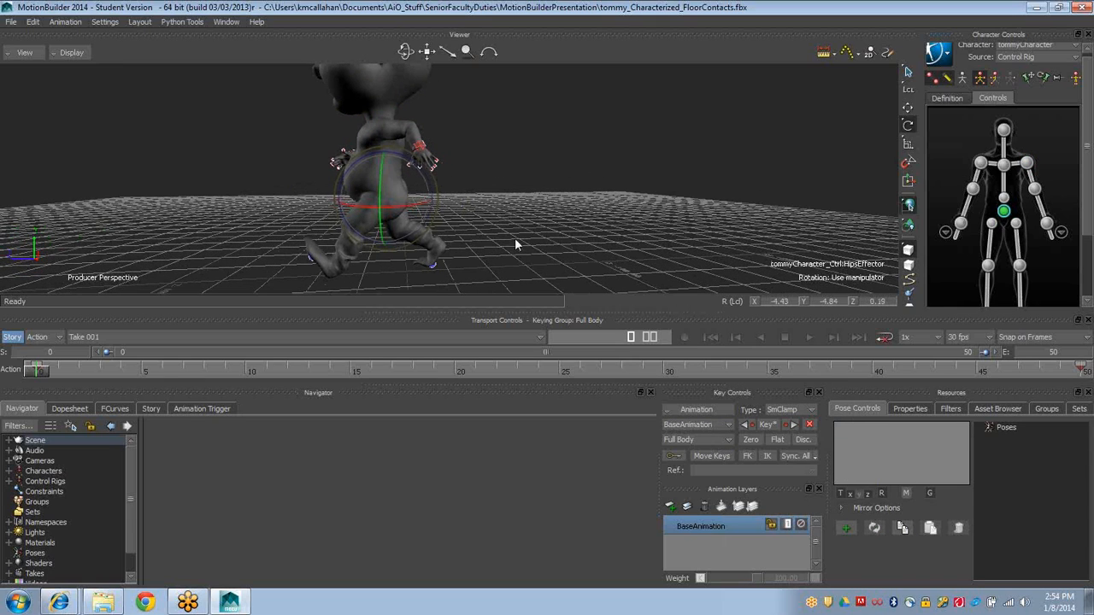
pyautogui.press('t')
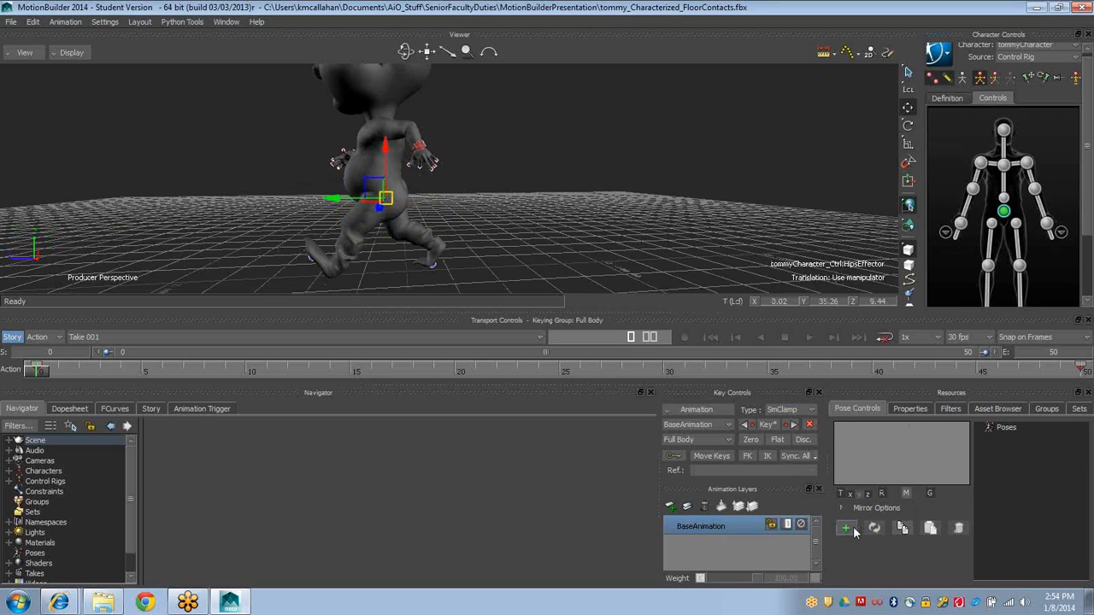
pyautogui.click(846, 528)
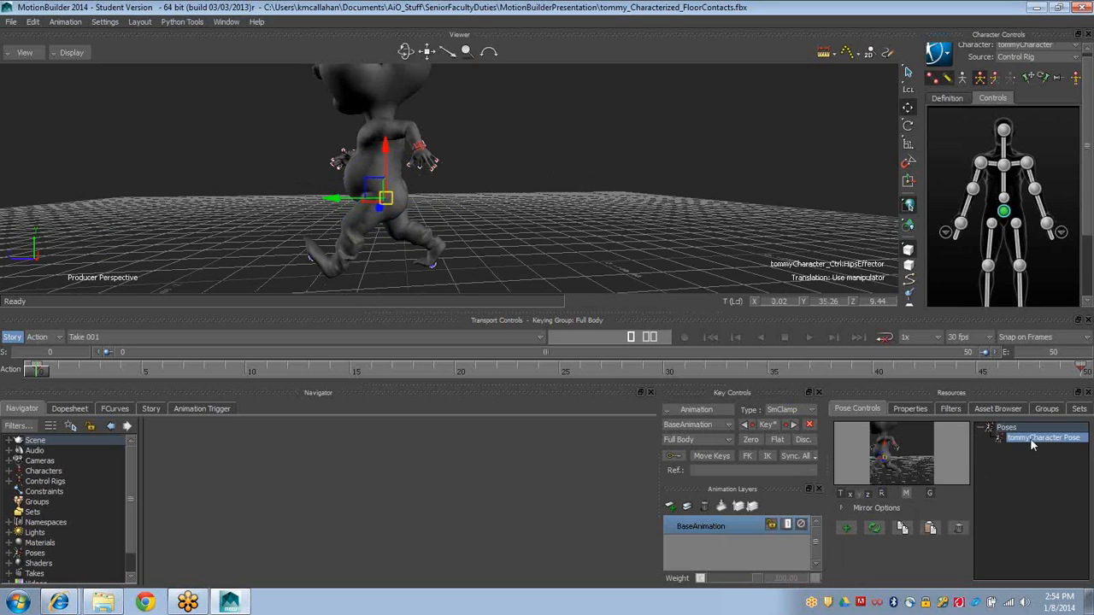
pyautogui.rightClick(1032, 439)
pyautogui.click(1003, 510)
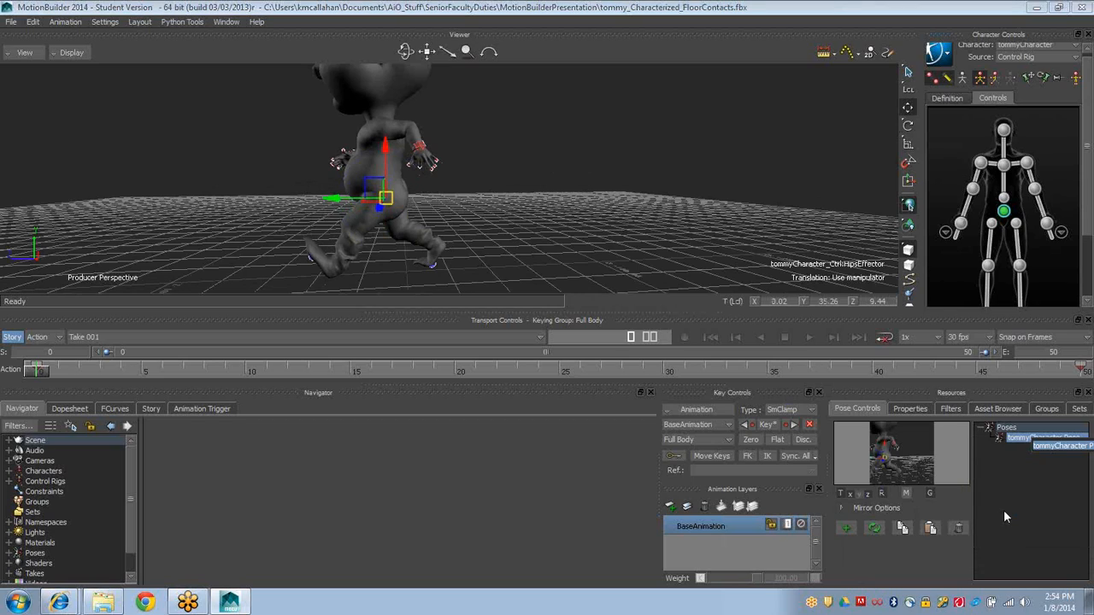
pyautogui.write('LeftContact')
pyautogui.press('Return')
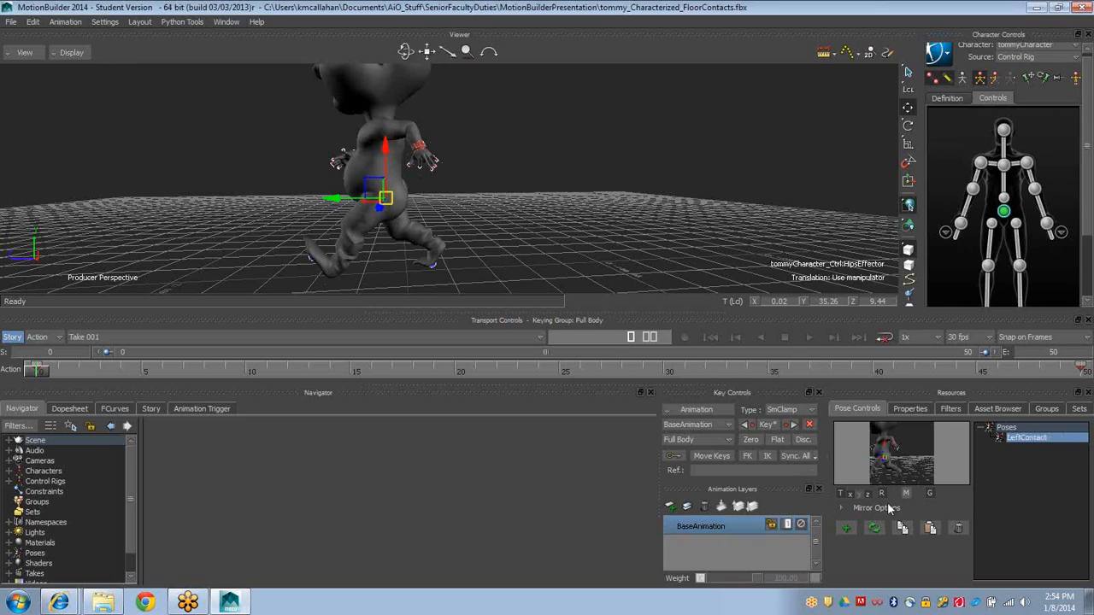
# Apply the LeftContact pose mirrored to the character at frame 25 and key it on the full body
pyautogui.click(841, 507)
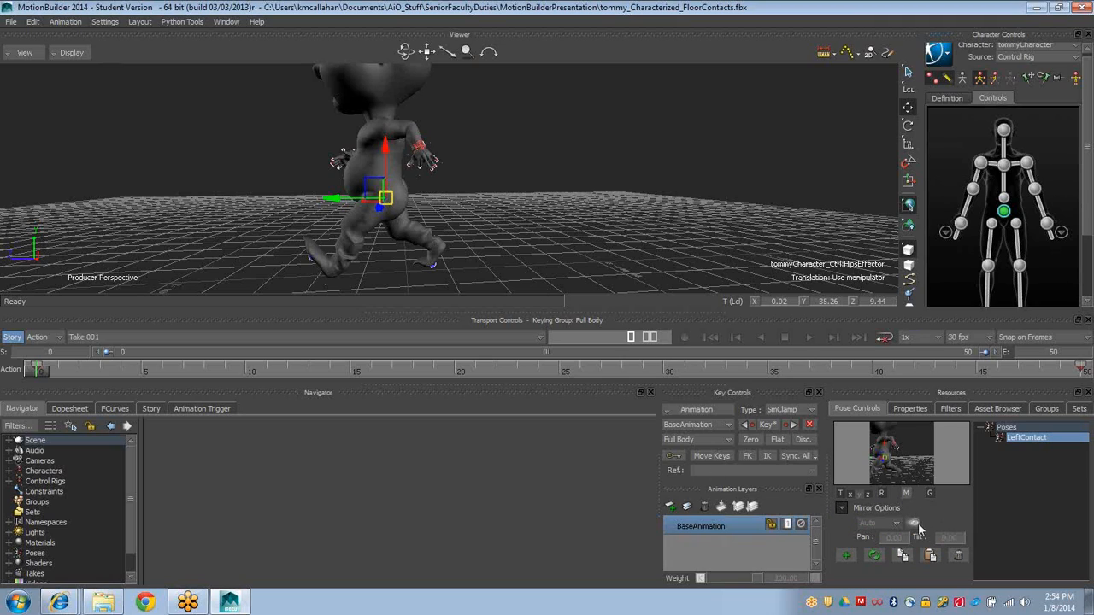
pyautogui.keyDown('ctrl'); pyautogui.keyDown('shift'); pyautogui.moveTo(474, 206); pyautogui.dragTo(496, 202); pyautogui.keyUp('shift'); pyautogui.keyUp('ctrl')
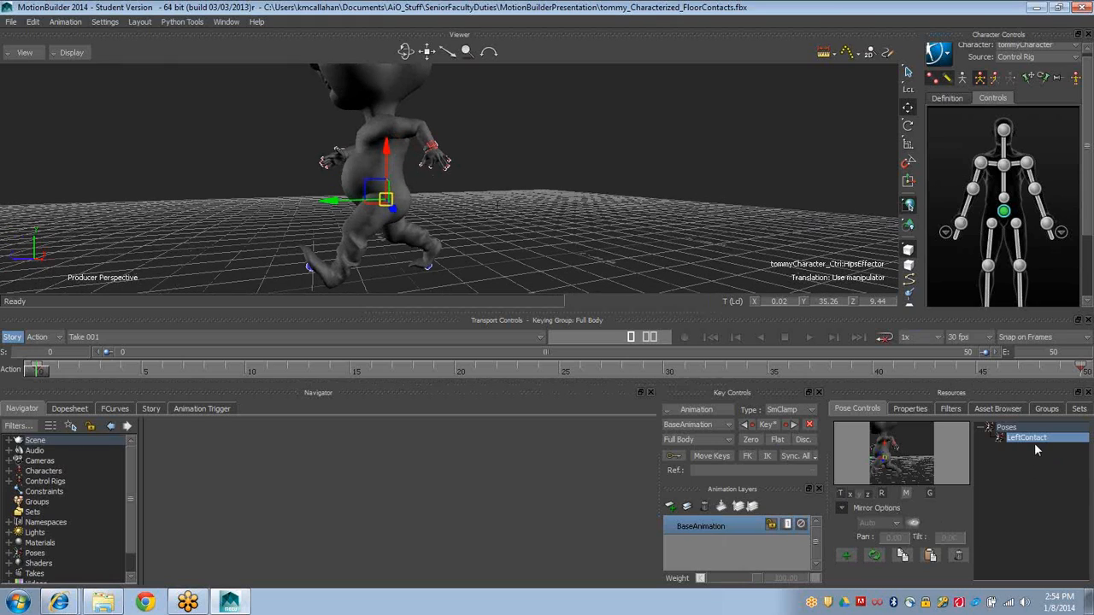
pyautogui.moveTo(65, 366); pyautogui.dragTo(418, 376)
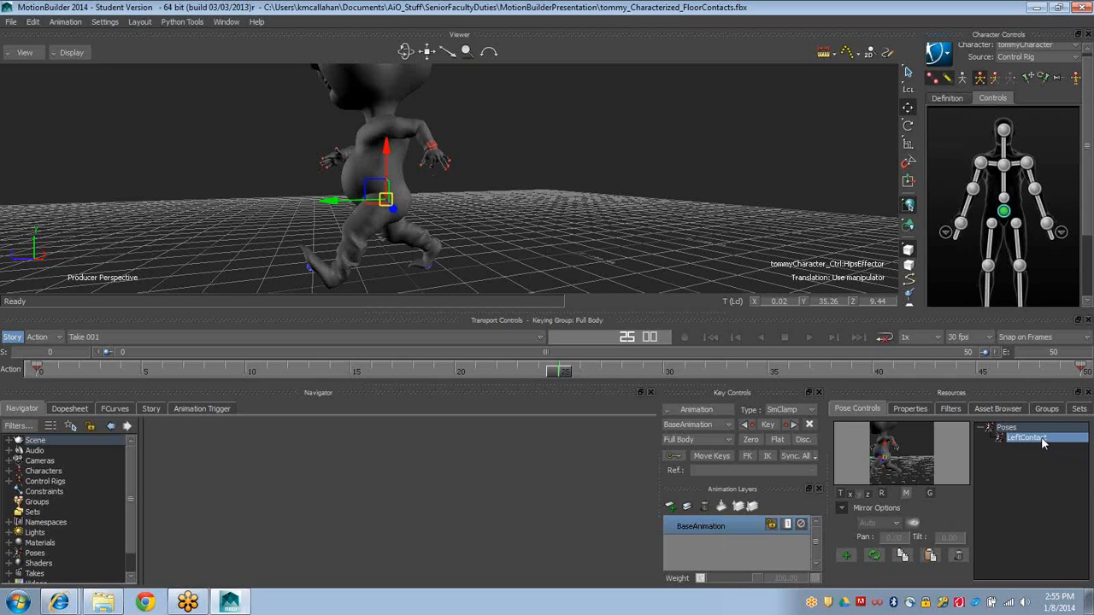
pyautogui.click(906, 495)
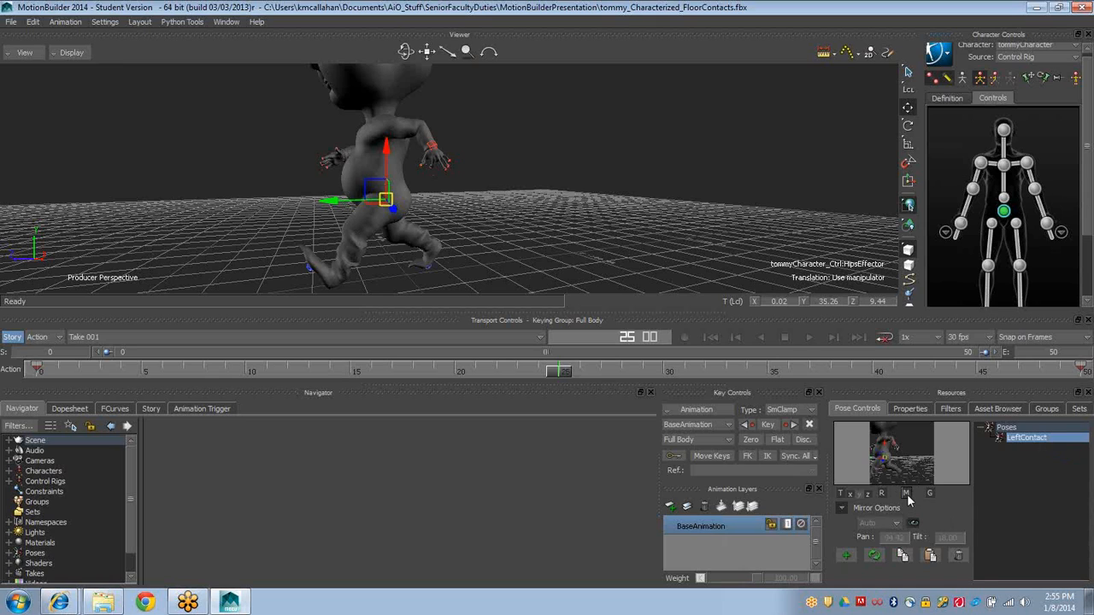
pyautogui.doubleClick(1033, 439)
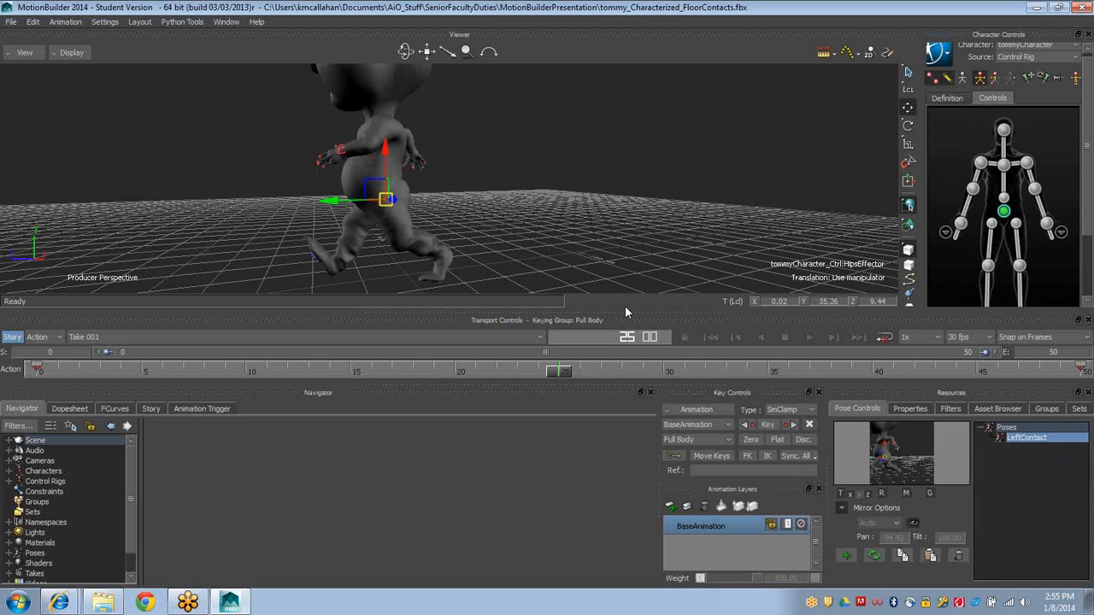
pyautogui.keyDown('ctrl'); pyautogui.keyDown('shift'); pyautogui.moveTo(540, 226); pyautogui.dragTo(427, 233); pyautogui.keyUp('shift'); pyautogui.keyUp('ctrl')
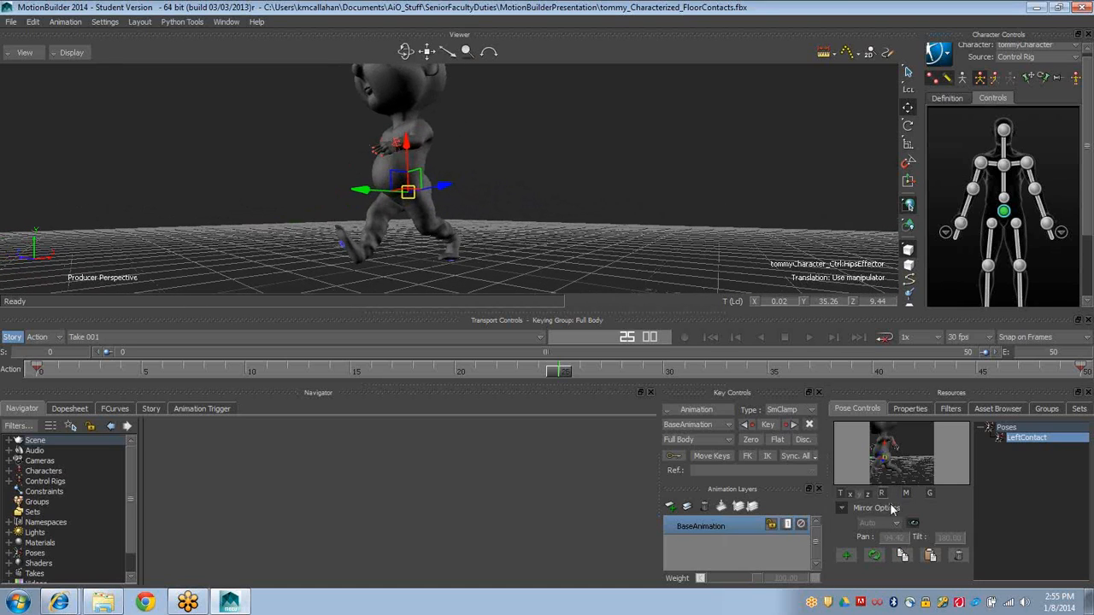
pyautogui.click(767, 427)
# Scrub the timeline between the keyed contact poses and over the first frames to review the leg motion
pyautogui.keyDown('ctrl'); pyautogui.keyDown('shift'); pyautogui.moveTo(466, 195); pyautogui.dragTo(415, 215); pyautogui.keyUp('shift'); pyautogui.keyUp('ctrl')
pyautogui.moveTo(559, 376); pyautogui.dragTo(7, 342)
pyautogui.keyDown('ctrl'); pyautogui.keyDown('shift'); pyautogui.moveTo(265, 193); pyautogui.dragTo(256, 218); pyautogui.keyUp('shift'); pyautogui.keyUp('ctrl')
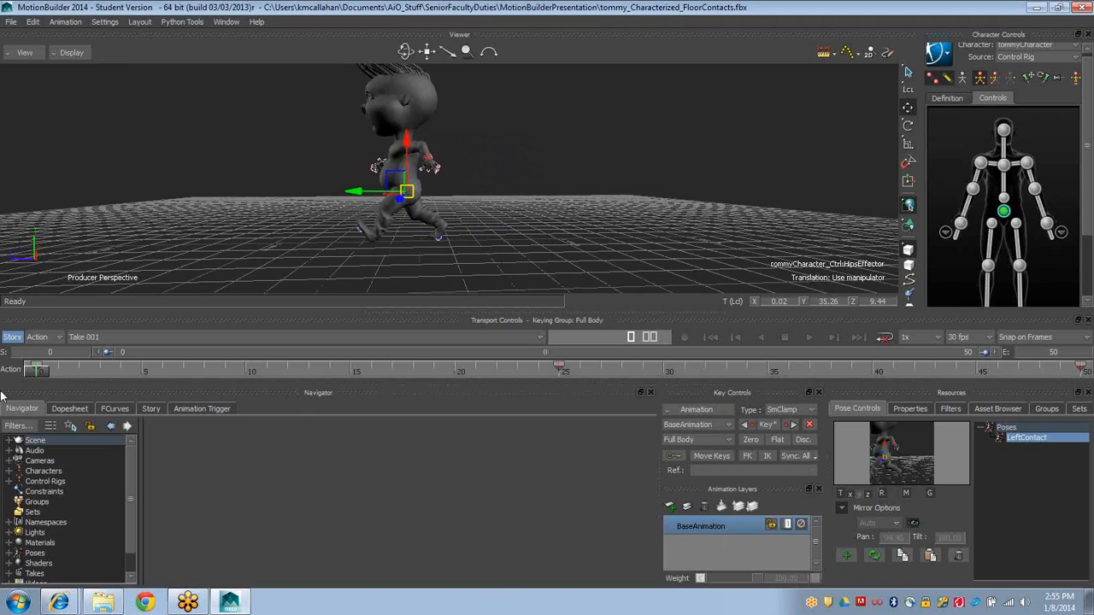
pyautogui.moveTo(36, 372); pyautogui.dragTo(329, 374)
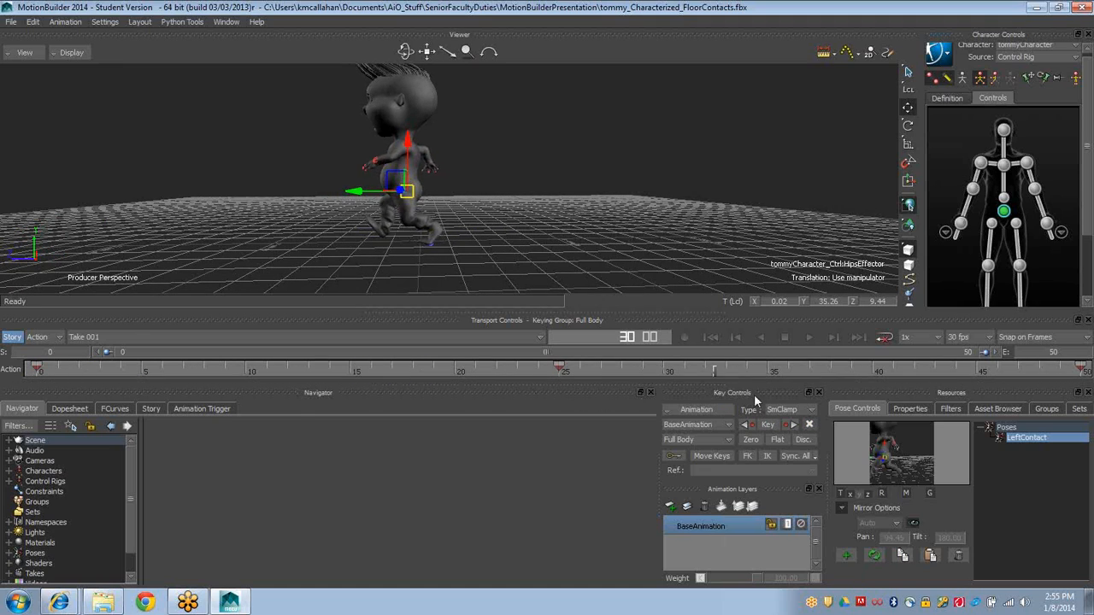
pyautogui.moveTo(239, 416); pyautogui.dragTo(3, 386)
pyautogui.keyDown('ctrl'); pyautogui.moveTo(351, 194); pyautogui.dragTo(379, 181); pyautogui.keyUp('ctrl')
pyautogui.moveTo(34, 379); pyautogui.dragTo(105, 374)
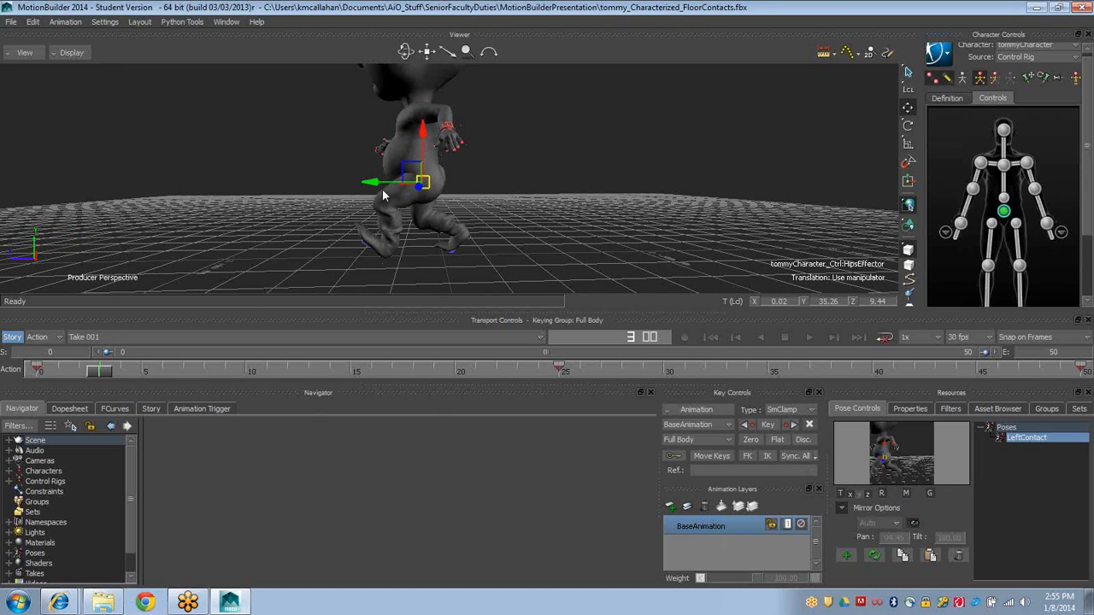
pyautogui.keyDown('ctrl'); pyautogui.moveTo(382, 188); pyautogui.dragTo(363, 255); pyautogui.keyUp('ctrl')
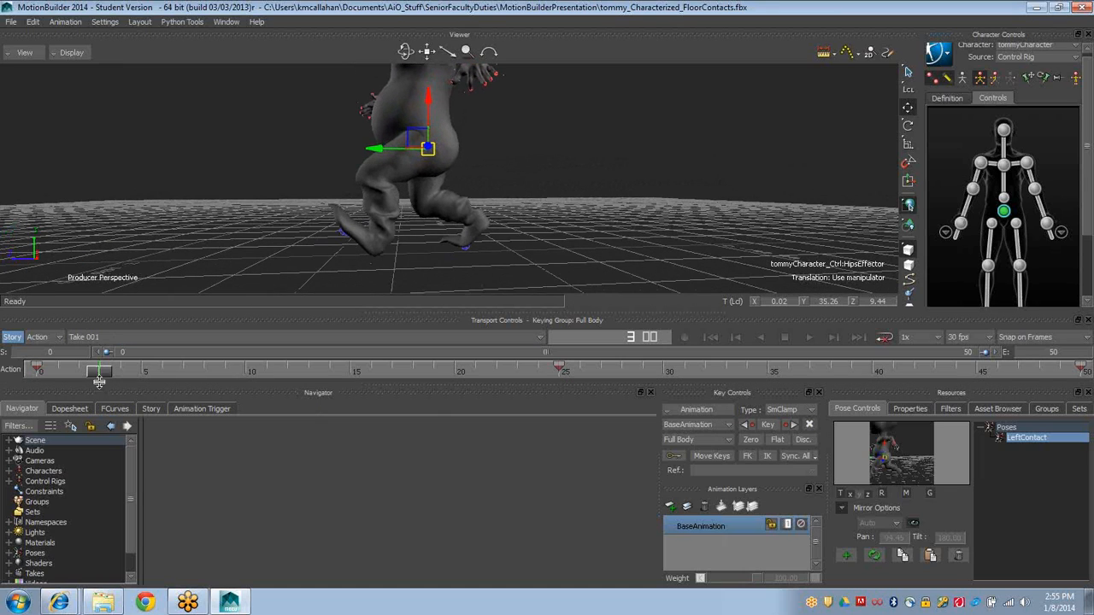
pyautogui.moveTo(99, 376); pyautogui.dragTo(34, 375)
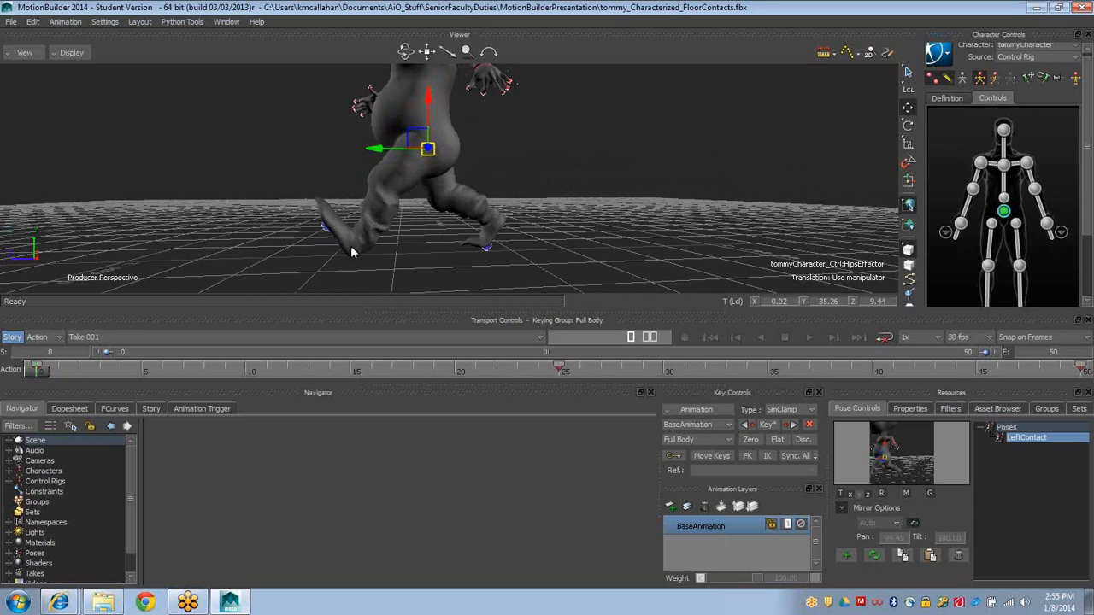
# At frame 3, rotate the left ankle effector until the left foot is flat to the floor
pyautogui.moveTo(35, 375); pyautogui.dragTo(89, 373)
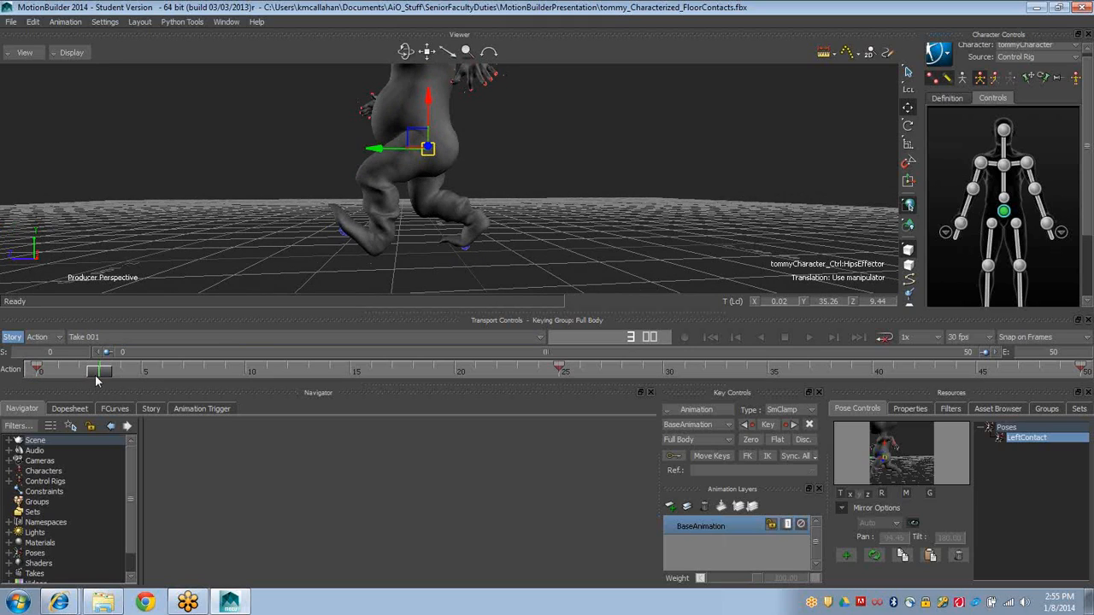
pyautogui.scroll(-2, 1092, 184)
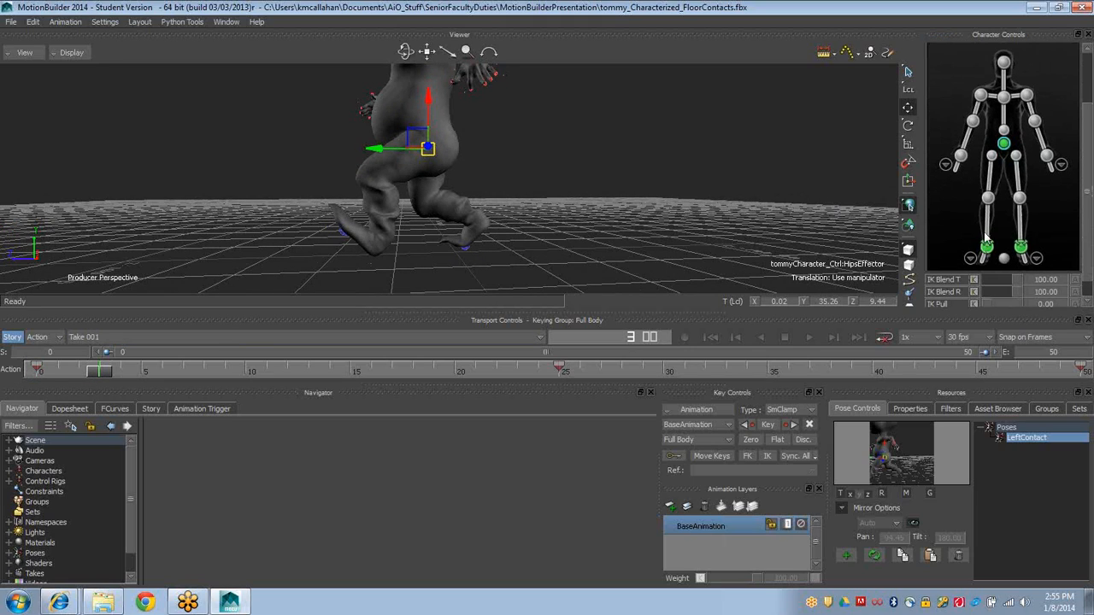
pyautogui.click(1022, 250)
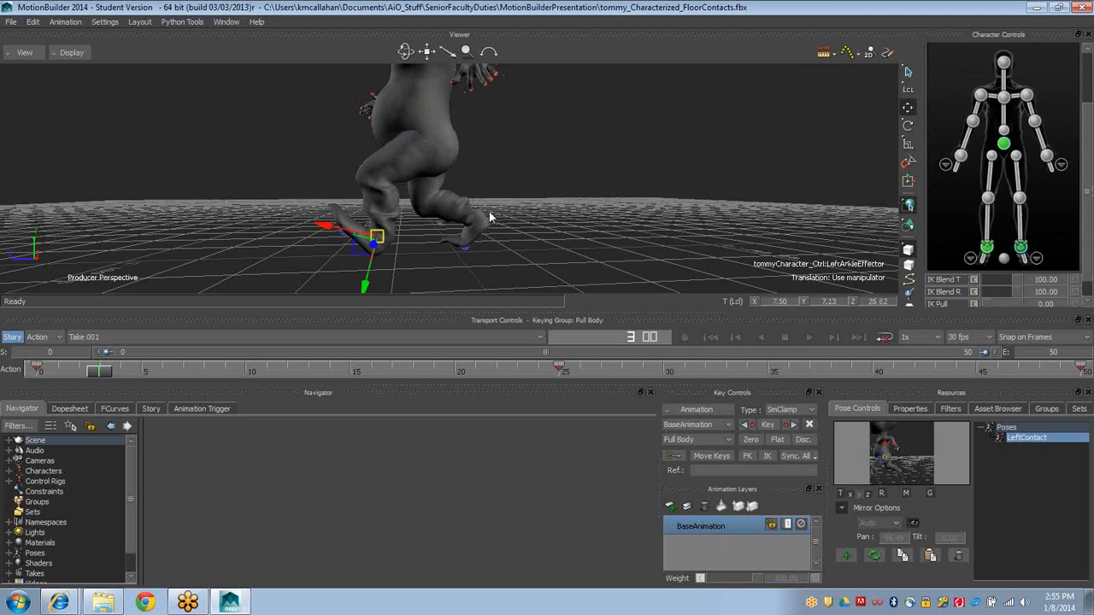
pyautogui.keyDown('ctrl'); pyautogui.moveTo(462, 215); pyautogui.dragTo(412, 187); pyautogui.keyUp('ctrl')
pyautogui.press('r')
pyautogui.press('t')
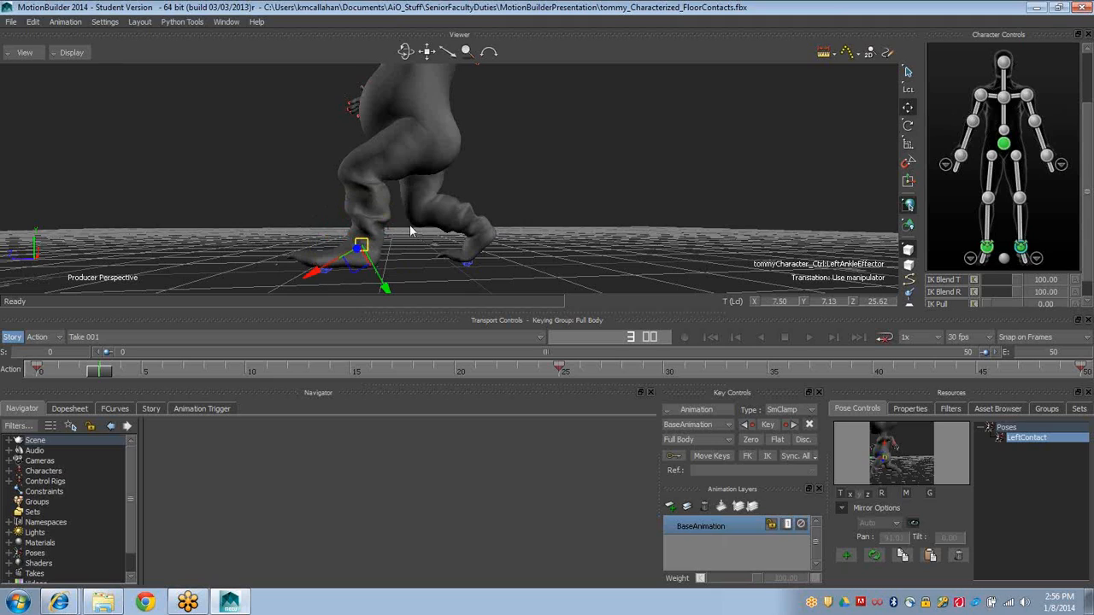
# Using global axes, move the left ankle effector to about Y 5.91, Z 25.00 and key the full body at frame 3
pyautogui.click(910, 93)
pyautogui.click(918, 89)
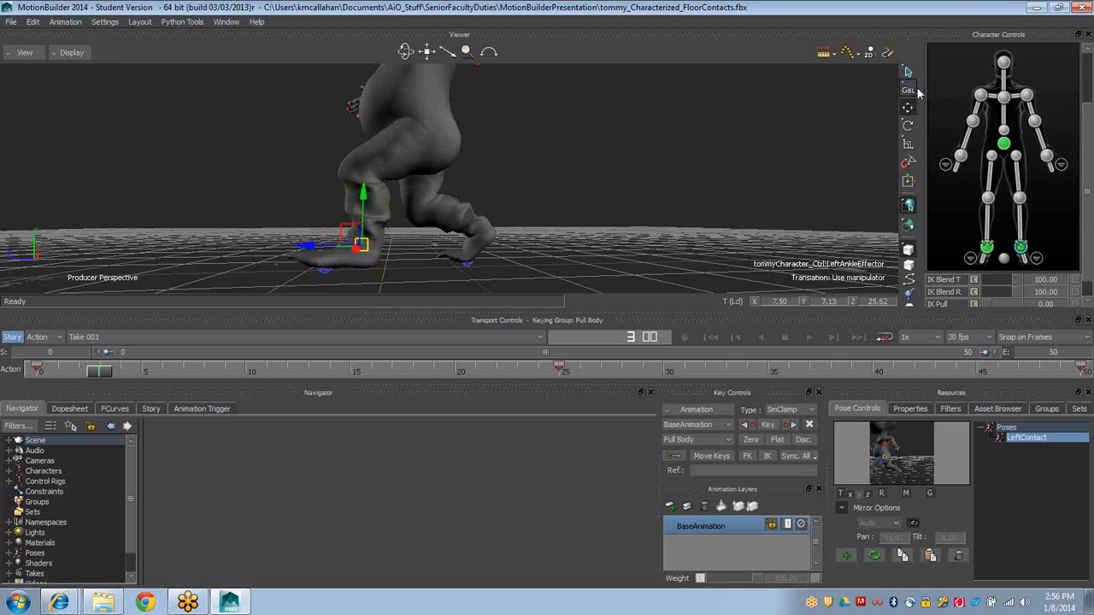
pyautogui.keyDown('shift'); pyautogui.moveTo(409, 211); pyautogui.dragTo(371, 179); pyautogui.keyUp('shift')
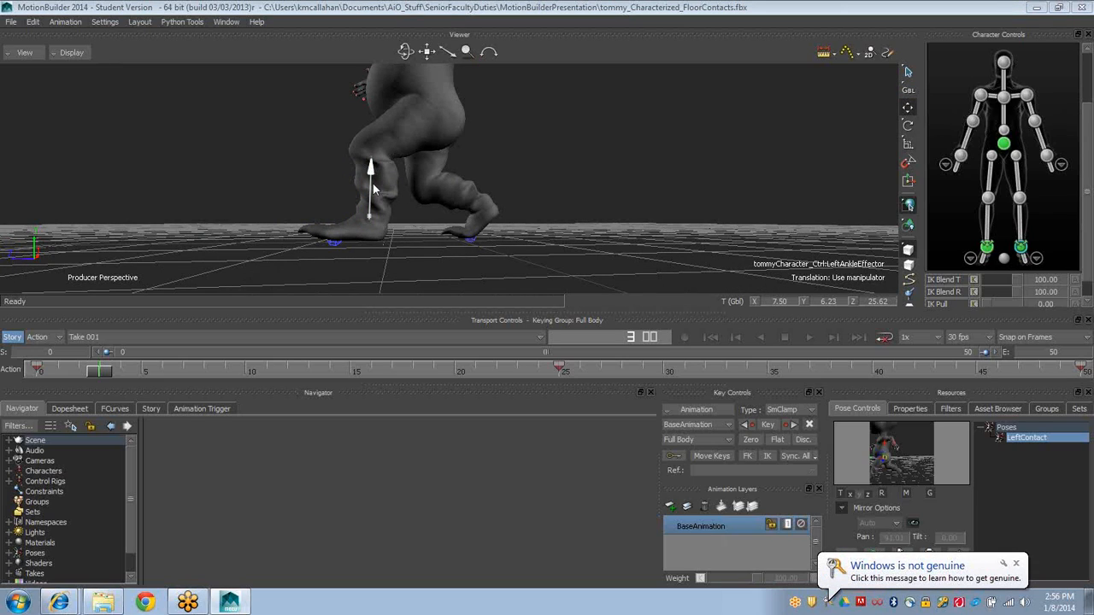
pyautogui.moveTo(372, 192); pyautogui.dragTo(423, 206)
pyautogui.moveTo(370, 169); pyautogui.dragTo(474, 238)
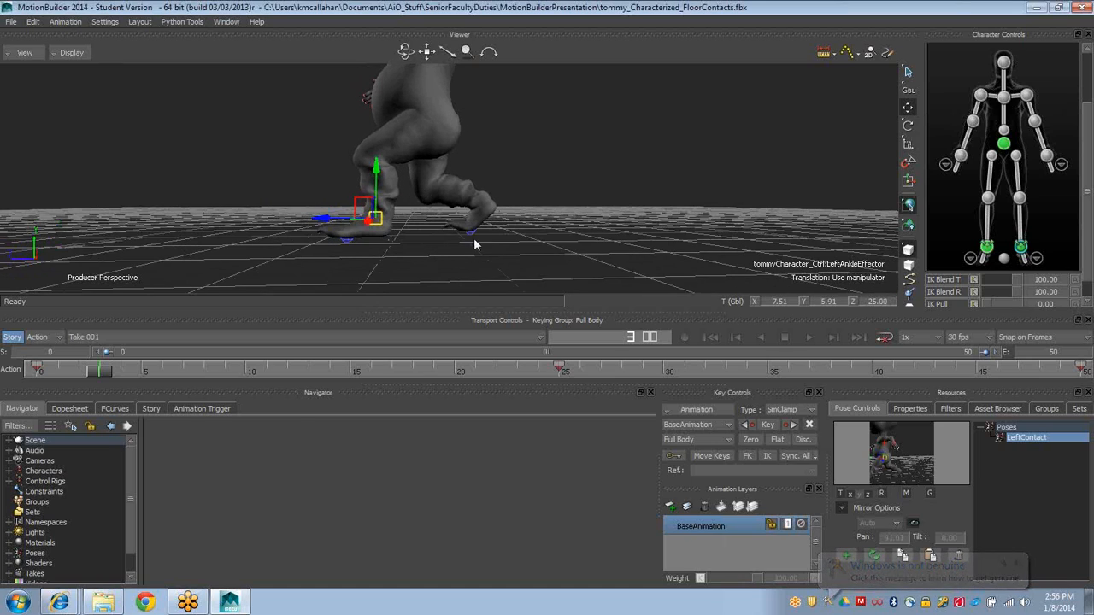
pyautogui.click(773, 425)
# Raise the right ankle effector to about Y 13.44 to lift the rear foot off the floor
pyautogui.keyDown('ctrl'); pyautogui.keyDown('shift'); pyautogui.moveTo(489, 188); pyautogui.dragTo(473, 195); pyautogui.keyUp('shift'); pyautogui.keyUp('ctrl')
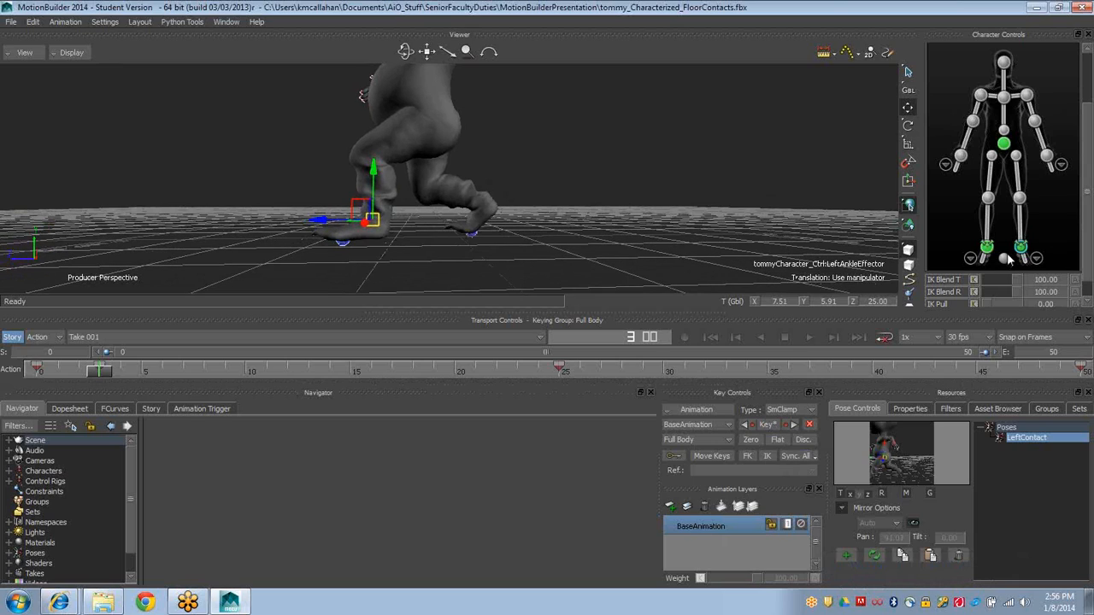
pyautogui.click(477, 238)
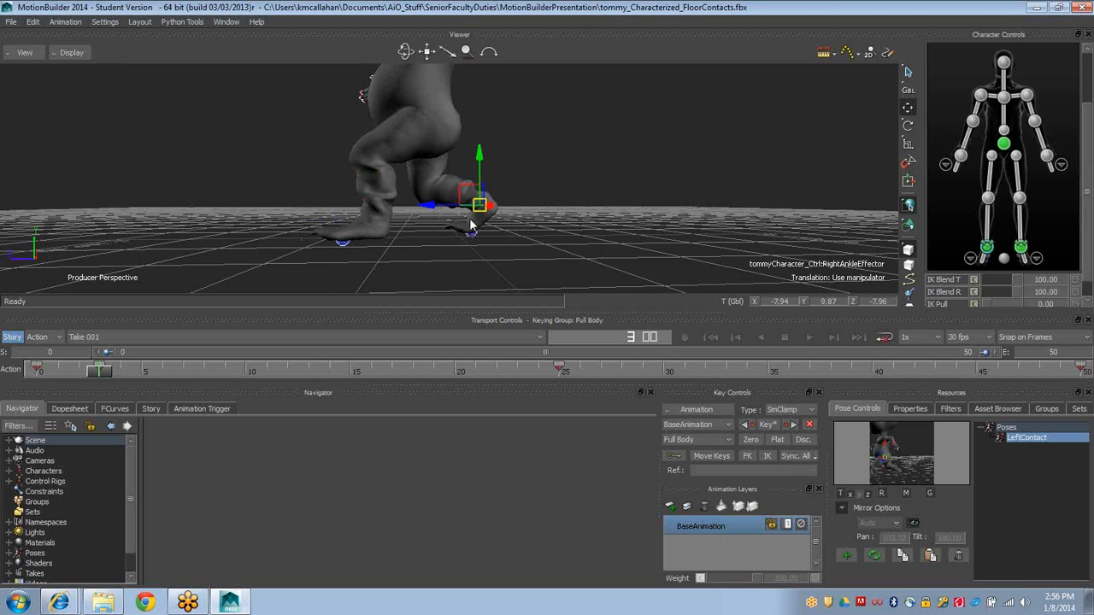
pyautogui.moveTo(476, 172); pyautogui.dragTo(481, 157)
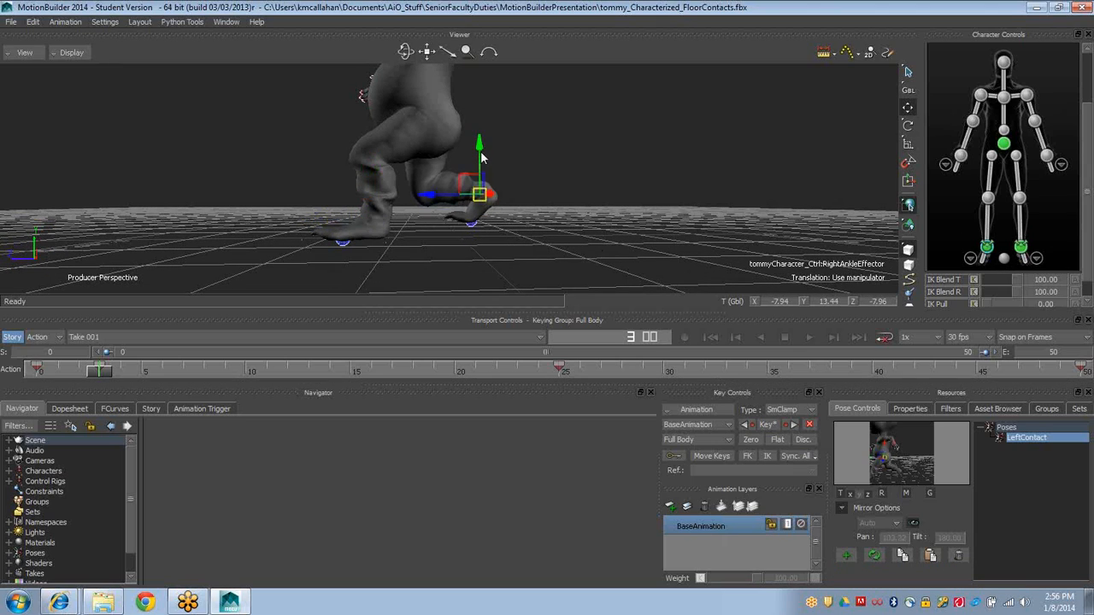
pyautogui.keyDown('ctrl'); pyautogui.moveTo(344, 229); pyautogui.dragTo(400, 233); pyautogui.keyUp('ctrl')
pyautogui.keyDown('shift'); pyautogui.moveTo(401, 234); pyautogui.dragTo(483, 213); pyautogui.keyUp('shift')
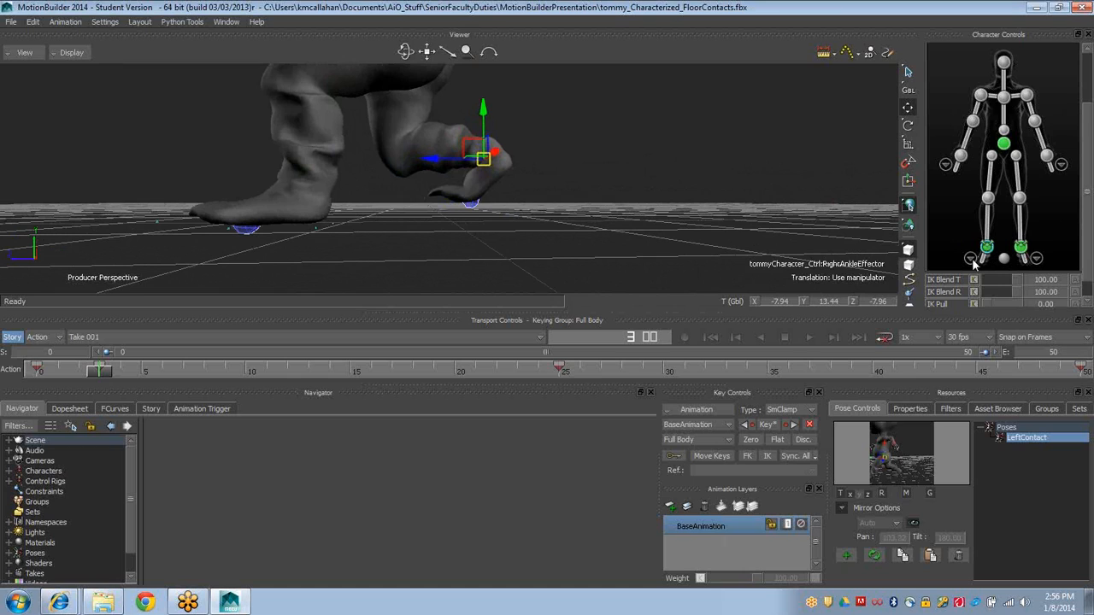
# Show the rig in X-Ray display, select the right foot effector and open the detailed right foot controls
pyautogui.keyDown('ctrl'); pyautogui.keyDown('shift'); pyautogui.moveTo(617, 176); pyautogui.dragTo(628, 245); pyautogui.keyUp('shift'); pyautogui.keyUp('ctrl')
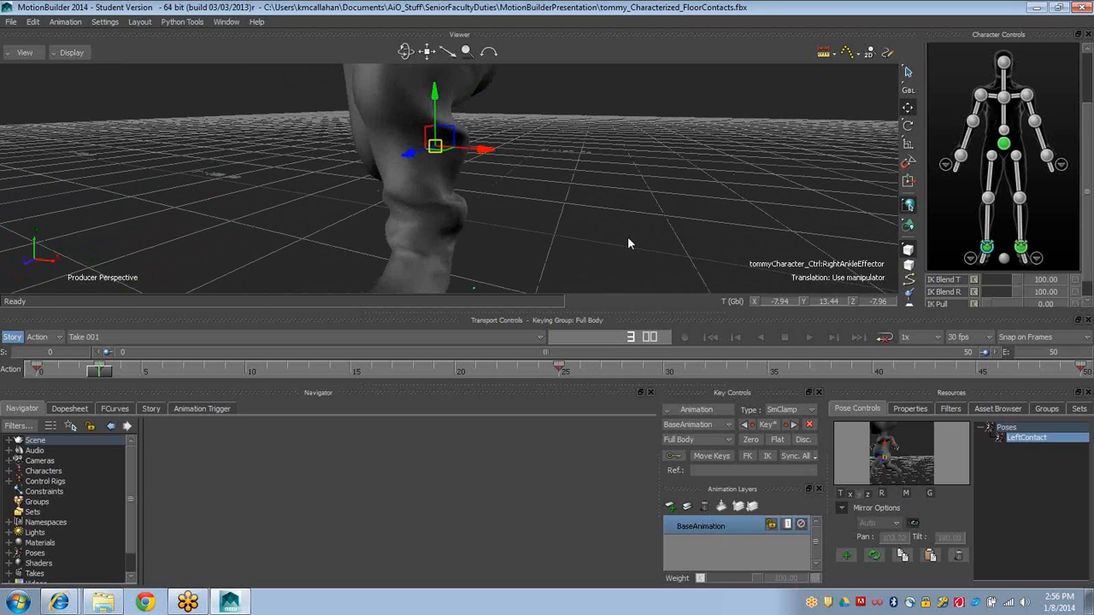
pyautogui.hotkey('ctrl', 'a')
pyautogui.keyDown('ctrl'); pyautogui.keyDown('shift'); pyautogui.moveTo(538, 196); pyautogui.dragTo(392, 218); pyautogui.keyUp('shift'); pyautogui.keyUp('ctrl')
pyautogui.click(401, 219)
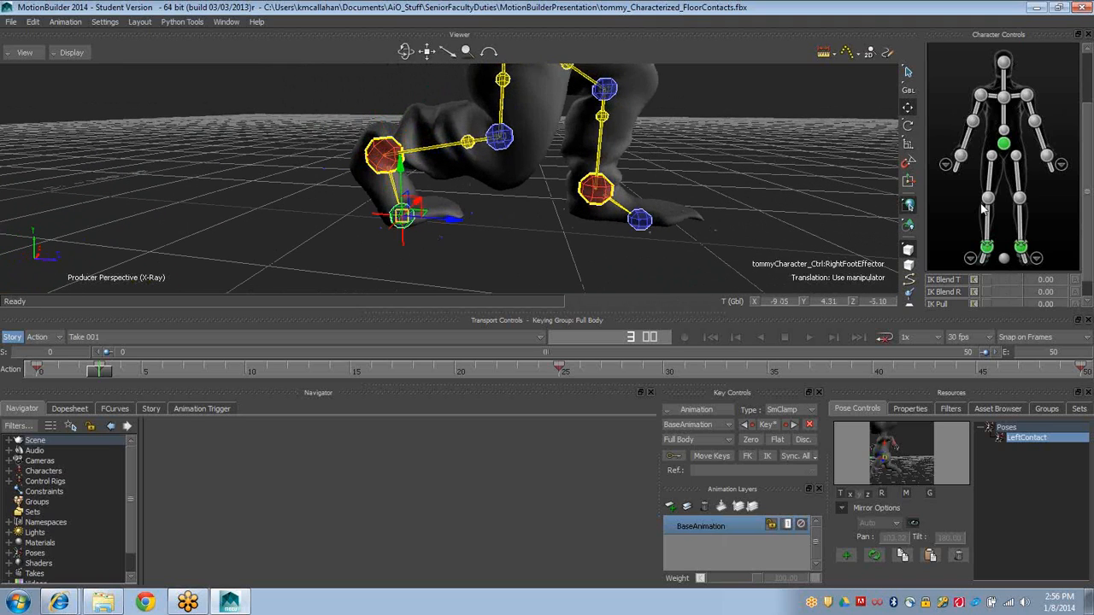
pyautogui.click(973, 259)
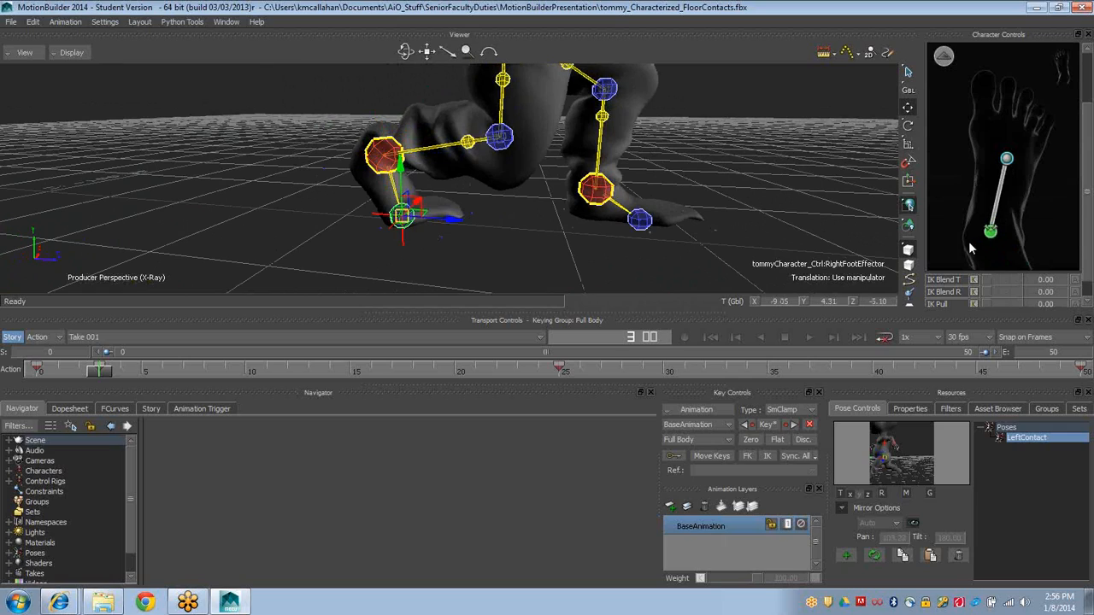
pyautogui.click(947, 58)
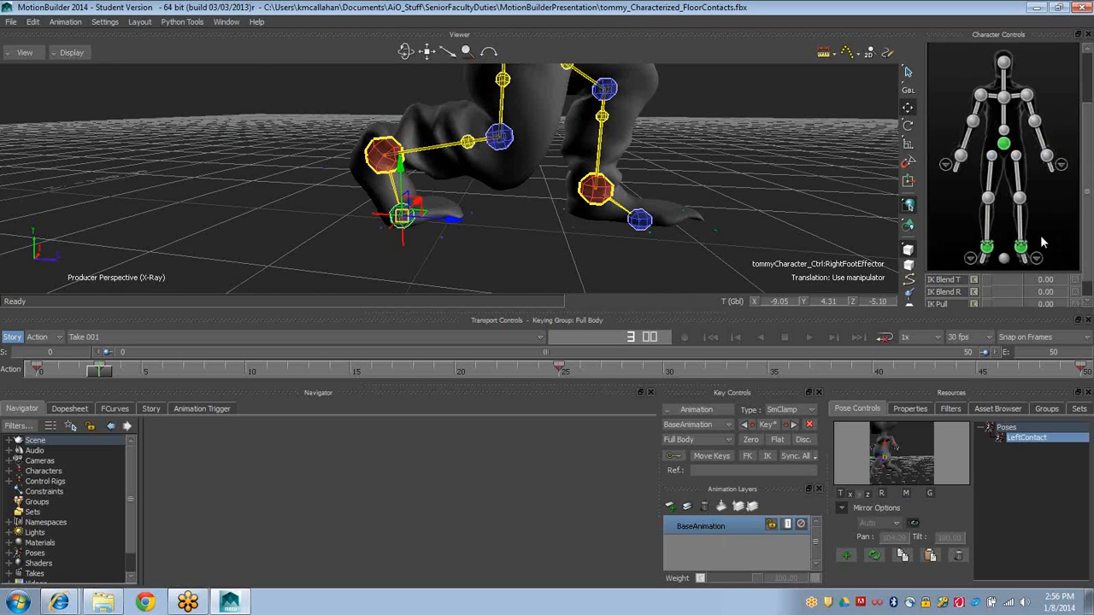
pyautogui.click(972, 259)
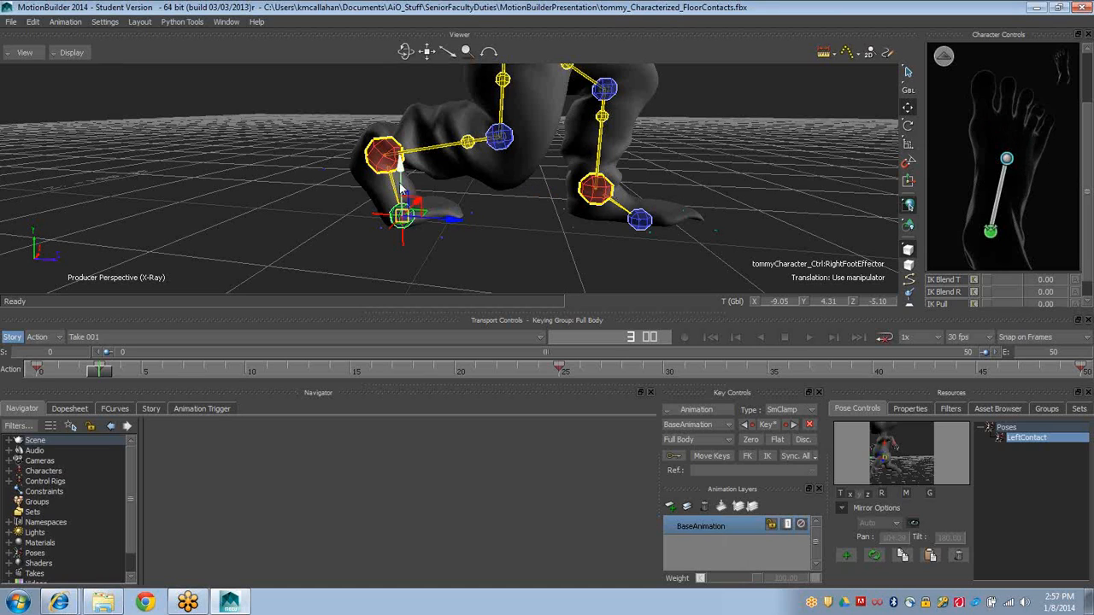
# Tilt the right toes downward and raise the right ankle effector to about Y 19.42
pyautogui.keyDown('ctrl'); pyautogui.keyDown('shift'); pyautogui.moveTo(464, 203); pyautogui.dragTo(426, 211); pyautogui.keyUp('shift'); pyautogui.keyUp('ctrl')
pyautogui.keyDown('ctrl'); pyautogui.keyDown('shift'); pyautogui.moveTo(515, 223); pyautogui.dragTo(388, 141); pyautogui.keyUp('shift'); pyautogui.keyUp('ctrl')
pyautogui.press('r')
pyautogui.click(376, 135)
pyautogui.press('t')
pyautogui.moveTo(389, 92); pyautogui.dragTo(395, 69)
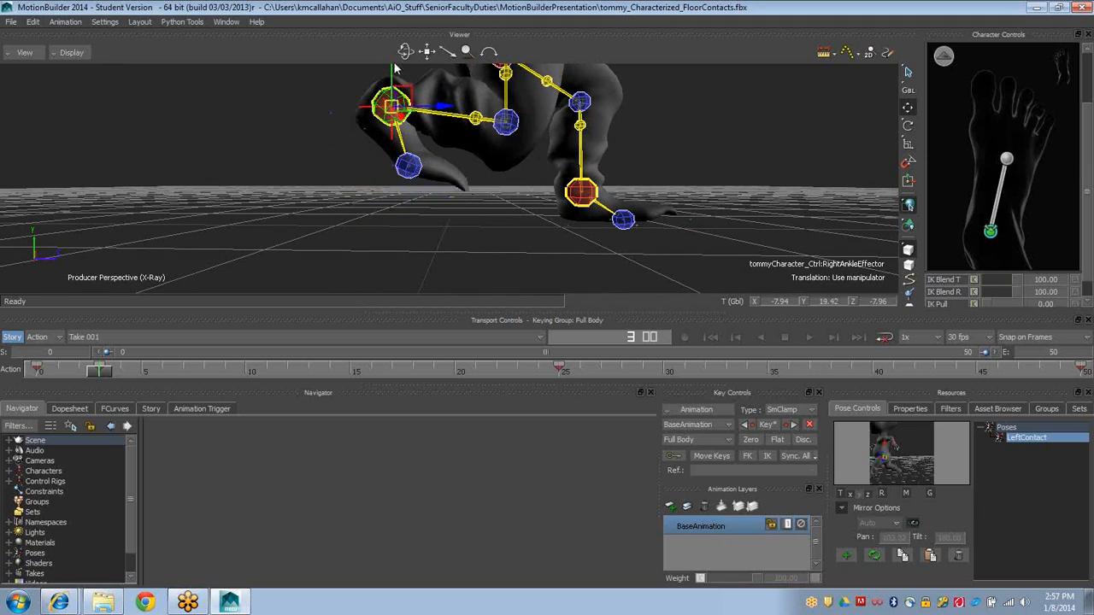
# Rotate the right foot effector further to about 49.93 degrees in X to bend the toes down
pyautogui.click(1005, 161)
pyautogui.press('r')
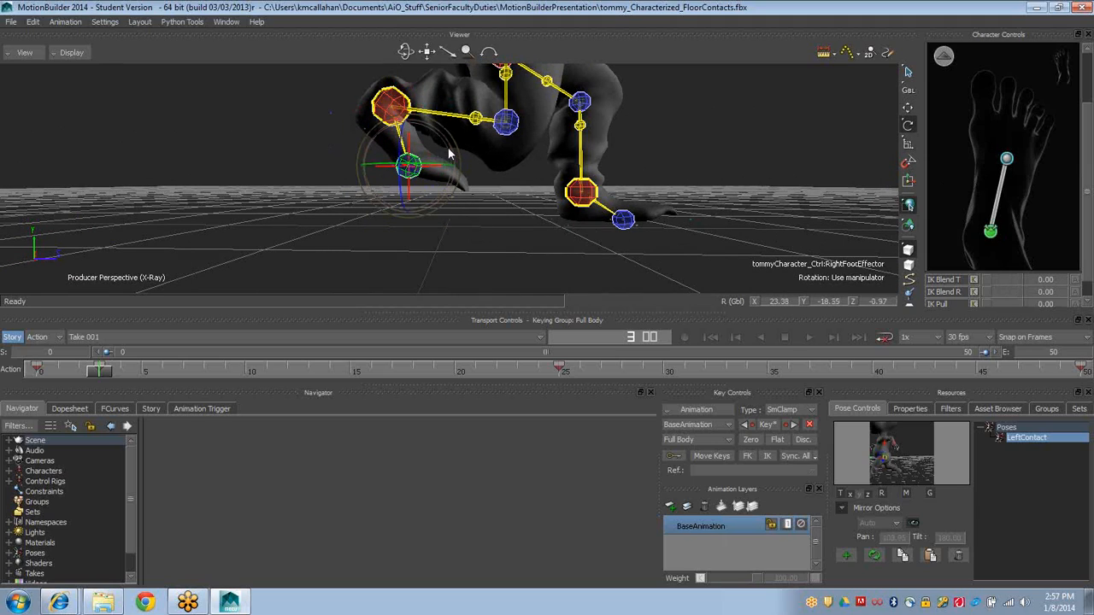
pyautogui.moveTo(453, 155); pyautogui.dragTo(450, 171)
pyautogui.keyDown('ctrl'); pyautogui.keyDown('shift'); pyautogui.moveTo(540, 180); pyautogui.dragTo(341, 166); pyautogui.keyUp('shift'); pyautogui.keyUp('ctrl')
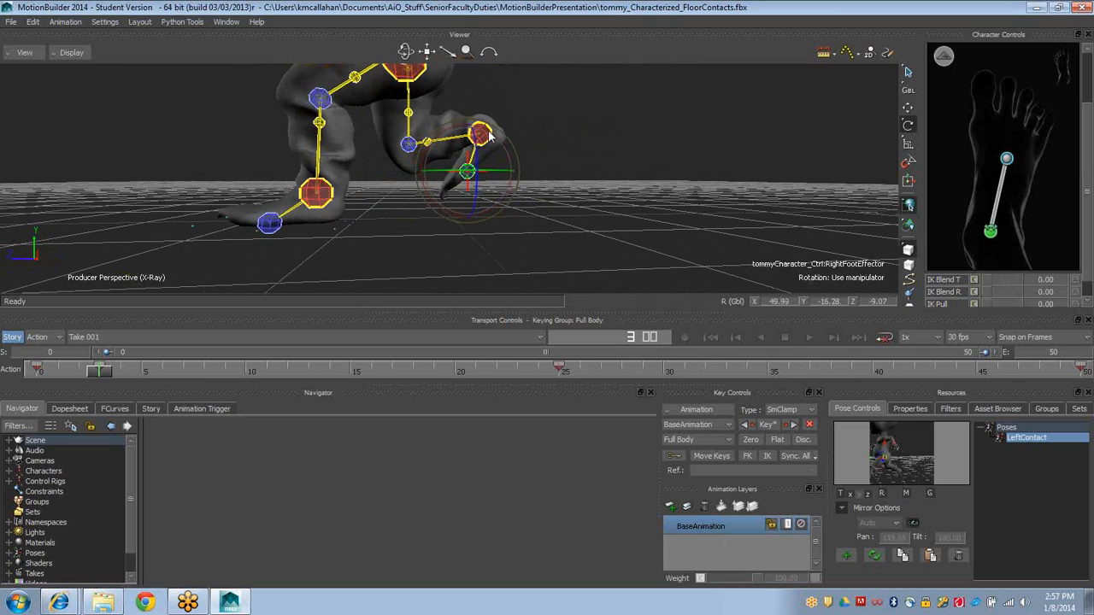
# Rotate the right ankle effector so the toes point at the floor, and lower it to about Y 17.91
pyautogui.click(537, 128)
pyautogui.click(481, 135)
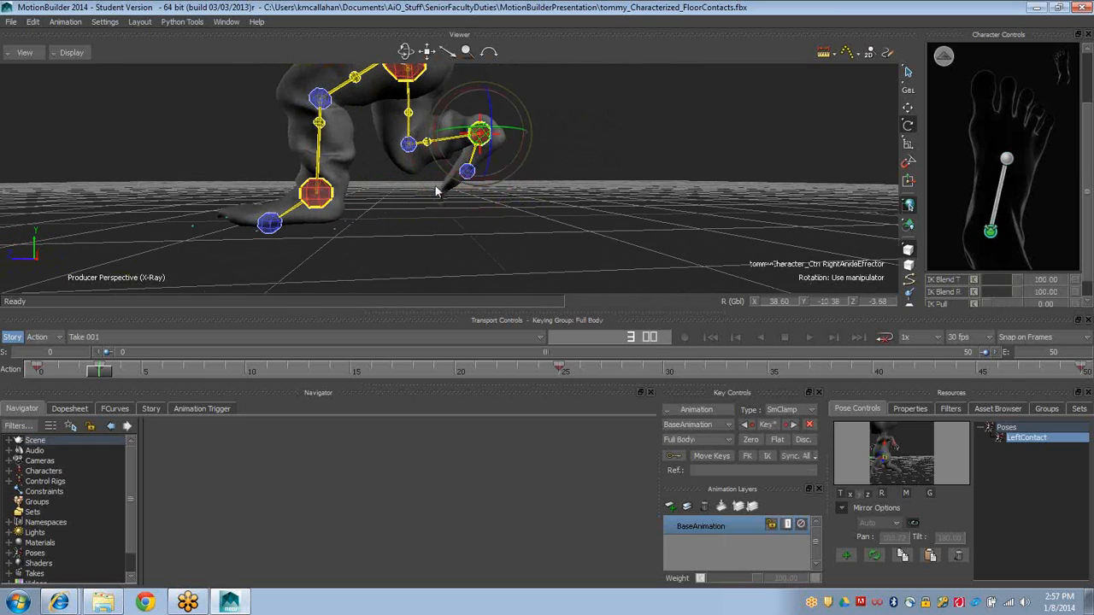
pyautogui.moveTo(453, 171); pyautogui.dragTo(493, 183)
pyautogui.press('t')
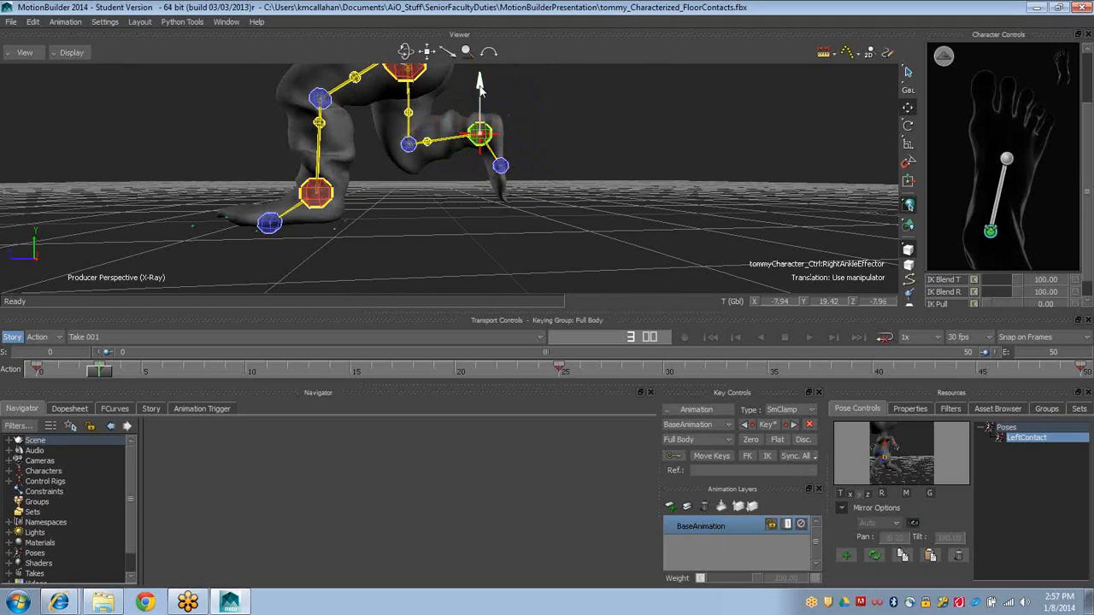
pyautogui.moveTo(480, 84)
pyautogui.mouseDown()
pyautogui.moveTo(481, 103)
pyautogui.moveTo(483, 92)
pyautogui.mouseUp()
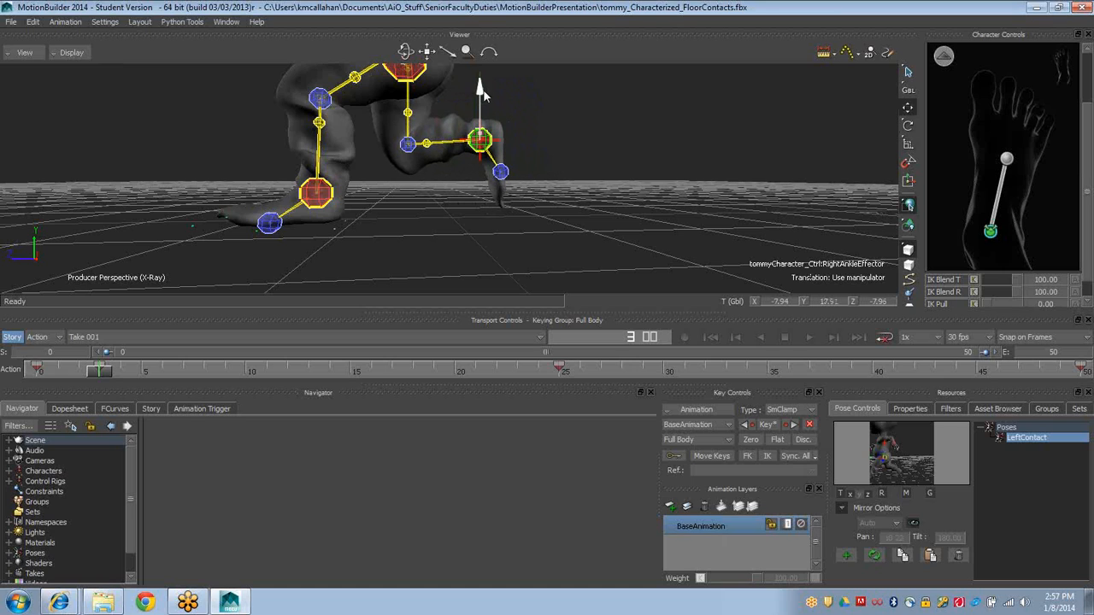
# Return to the normal display and full-body controls, and raise the hips effector to about Y 35.28
pyautogui.keyDown('ctrl'); pyautogui.moveTo(608, 155); pyautogui.dragTo(418, 126); pyautogui.keyUp('ctrl')
pyautogui.keyDown('shift'); pyautogui.moveTo(418, 126); pyautogui.dragTo(425, 167); pyautogui.keyUp('shift')
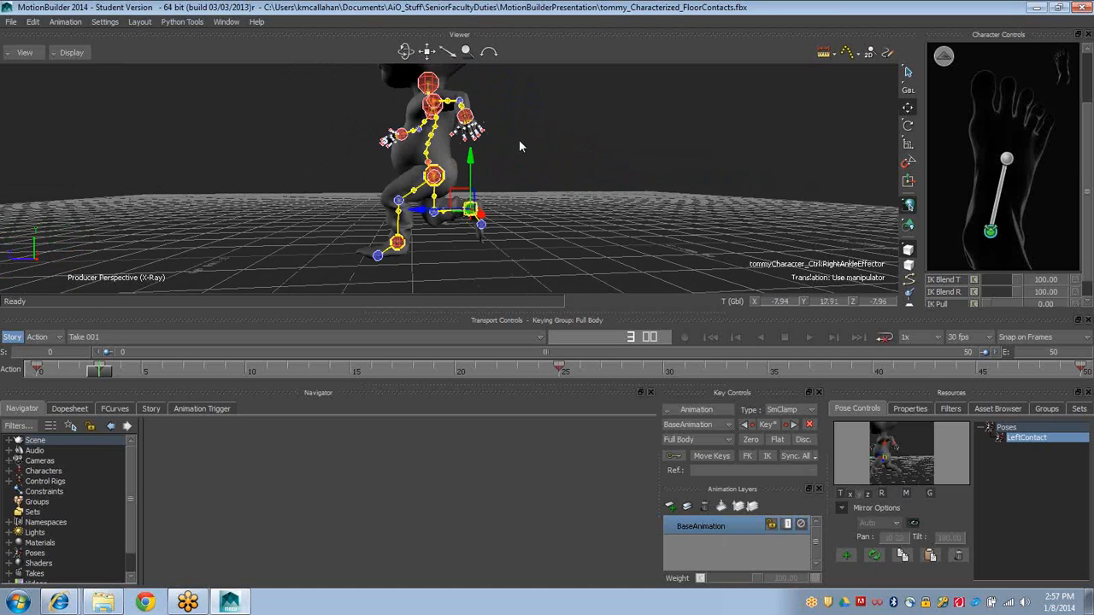
pyautogui.hotkey('ctrl', 'a')
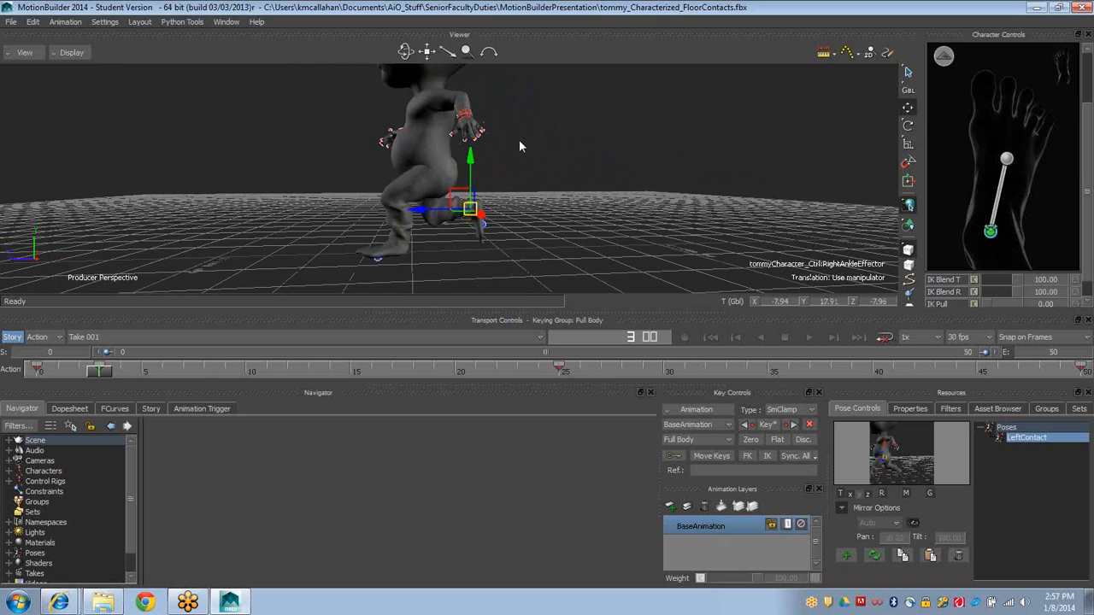
pyautogui.click(941, 56)
pyautogui.click(1005, 146)
pyautogui.keyDown('ctrl'); pyautogui.moveTo(518, 183); pyautogui.dragTo(449, 170); pyautogui.keyUp('ctrl')
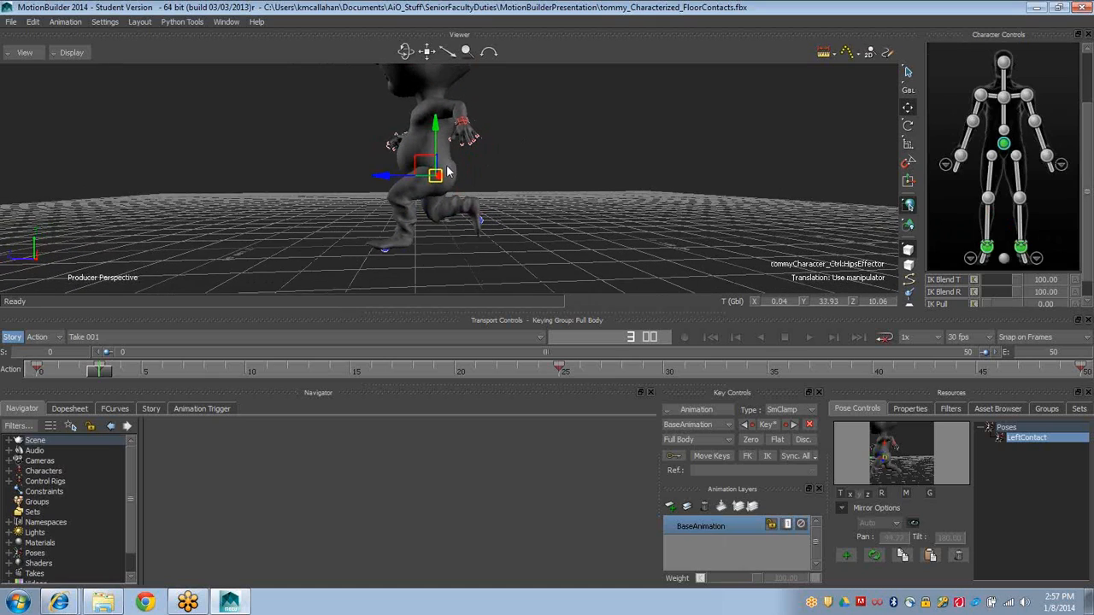
pyautogui.moveTo(435, 120); pyautogui.dragTo(434, 120)
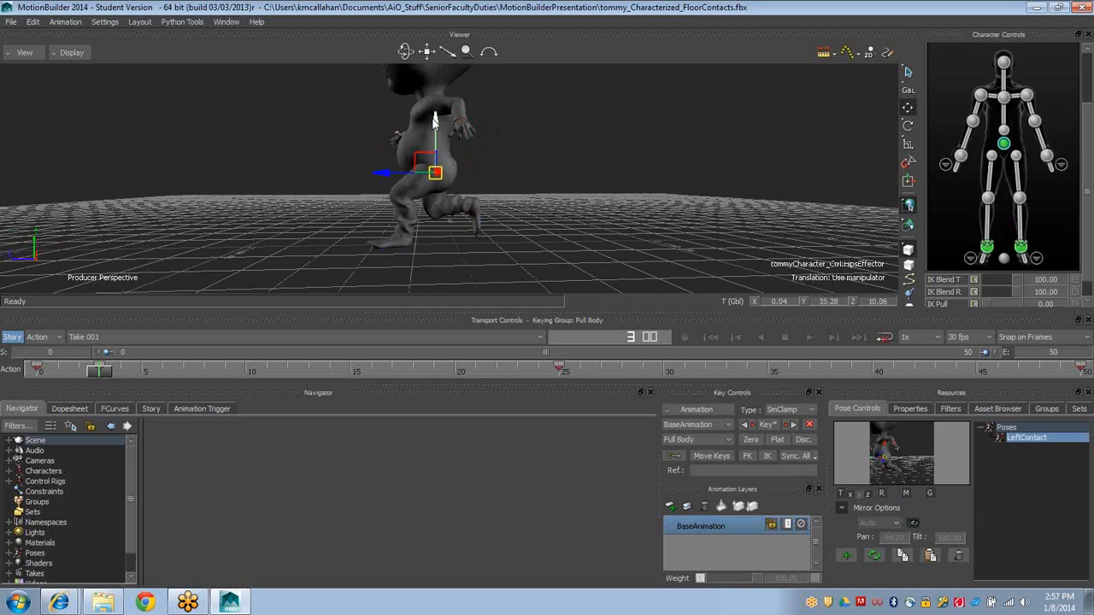
# Cycle the viewer's display modes and examine the Normal, X-Ray and Models Only display options
pyautogui.hotkey('ctrl', 'x')
pyautogui.hotkey('ctrl', 'a')
pyautogui.hotkey('ctrl', 'a')
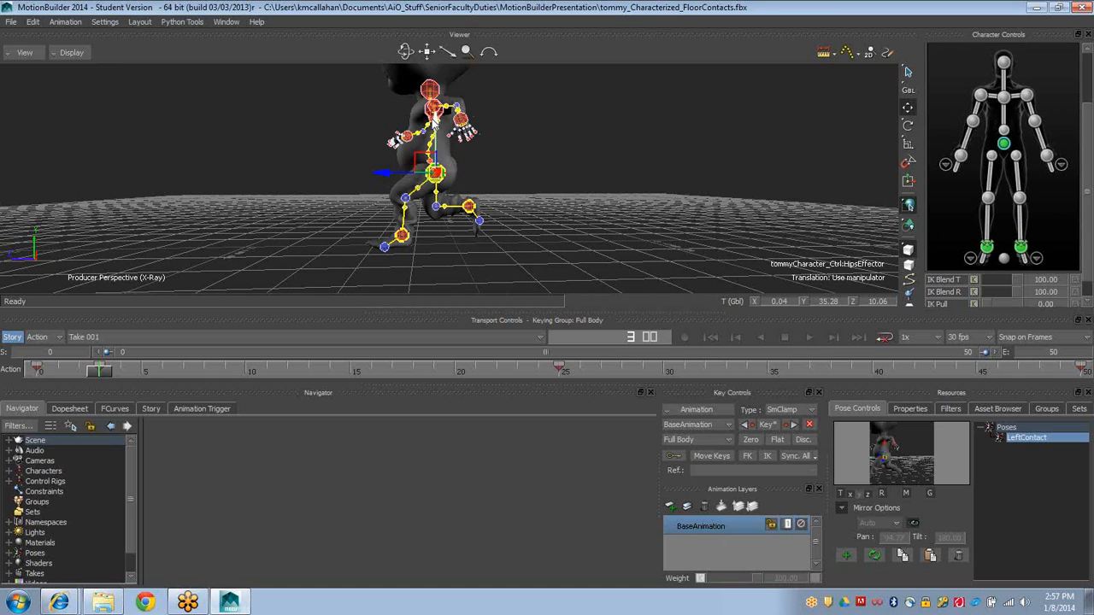
pyautogui.keyDown('ctrl'); pyautogui.keyDown('shift'); pyautogui.moveTo(433, 120); pyautogui.dragTo(465, 186); pyautogui.keyUp('shift'); pyautogui.keyUp('ctrl')
pyautogui.hotkey('ctrl', 'a')
pyautogui.click(69, 52)
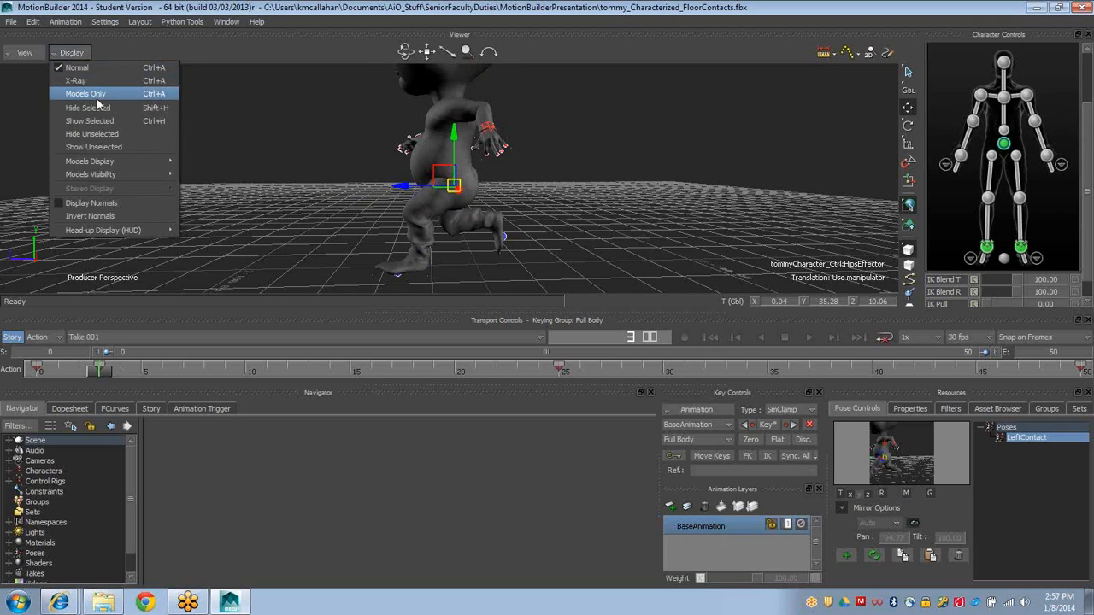
pyautogui.click(544, 205)
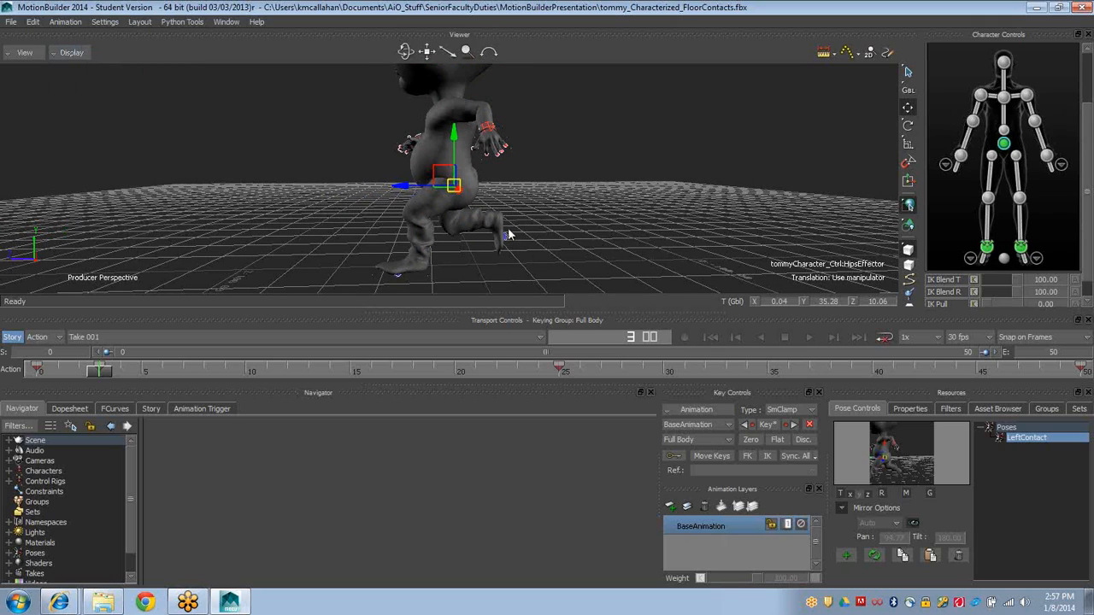
pyautogui.keyDown('ctrl'); pyautogui.keyDown('shift'); pyautogui.moveTo(539, 247); pyautogui.dragTo(587, 171); pyautogui.keyUp('shift'); pyautogui.keyUp('ctrl')
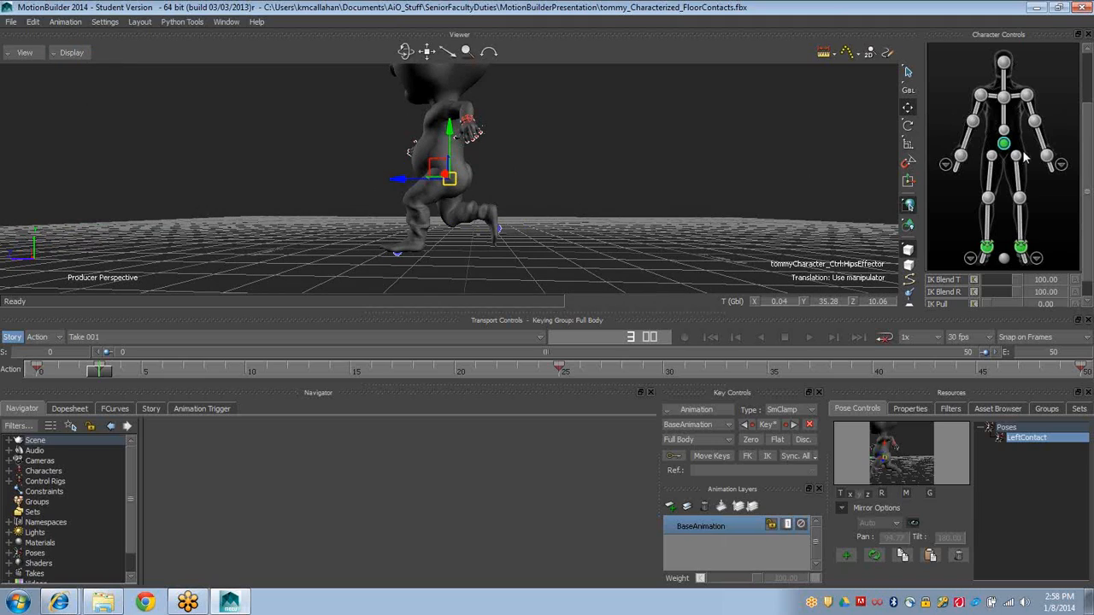
# At frame 3, move the hips effector to about Y 32.52 and Z 14.80, and key the down pose
pyautogui.moveTo(399, 179); pyautogui.dragTo(389, 181)
pyautogui.moveTo(442, 132)
pyautogui.mouseDown()
pyautogui.moveTo(442, 158)
pyautogui.moveTo(442, 139)
pyautogui.mouseUp()
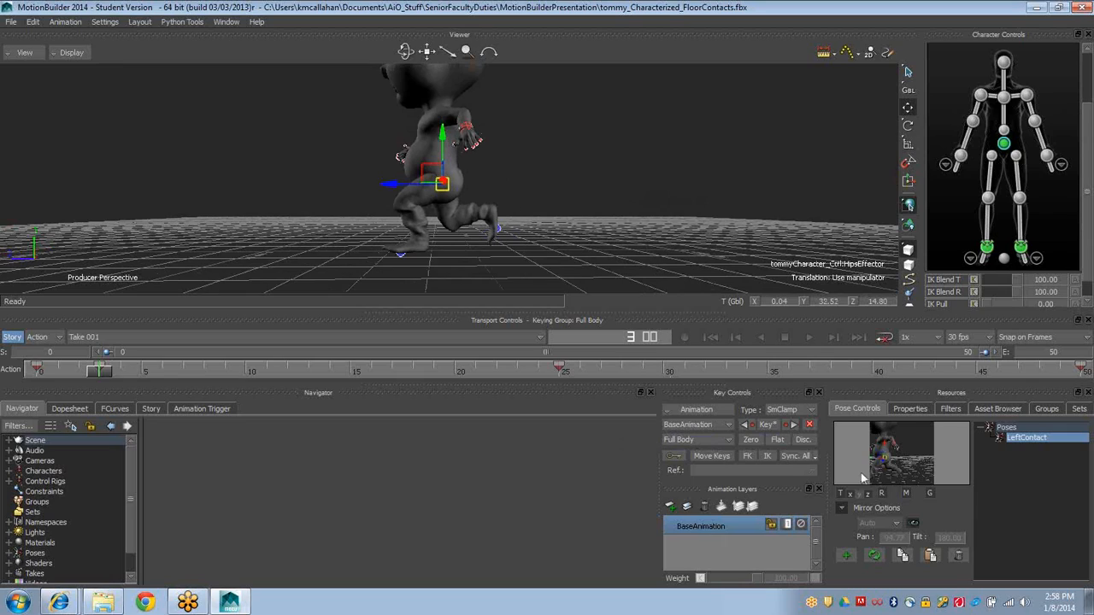
pyautogui.click(769, 423)
pyautogui.moveTo(101, 379)
pyautogui.mouseDown()
pyautogui.moveTo(3, 379)
pyautogui.moveTo(175, 389)
pyautogui.moveTo(37, 381)
pyautogui.moveTo(565, 385)
pyautogui.moveTo(101, 381)
pyautogui.mouseUp()
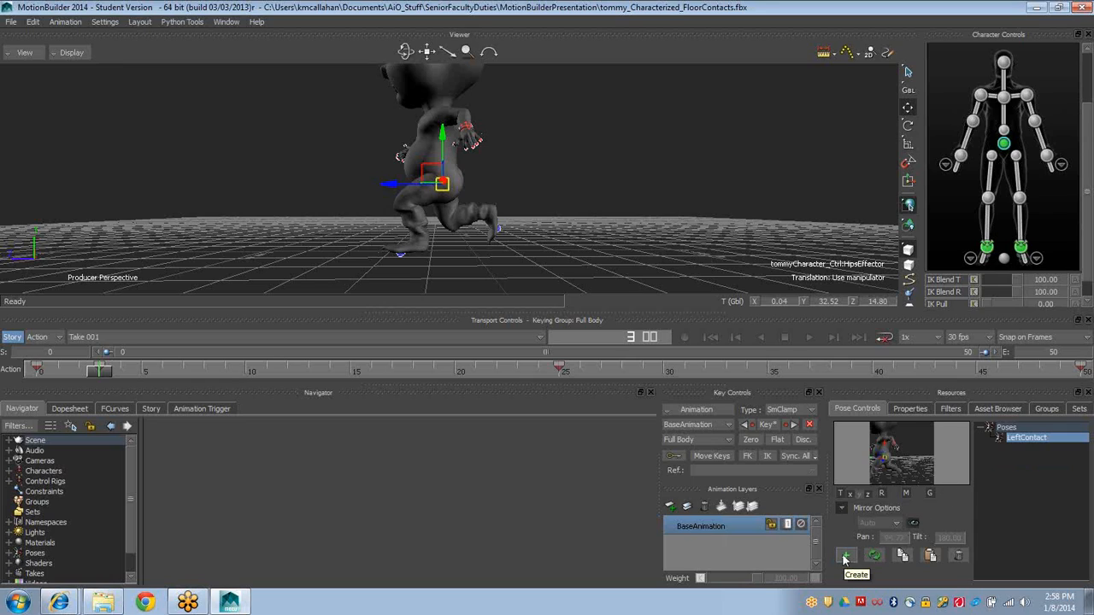
# Save the current down position as a new pose and name it LeftDown
pyautogui.click(846, 557)
pyautogui.rightClick(1070, 456)
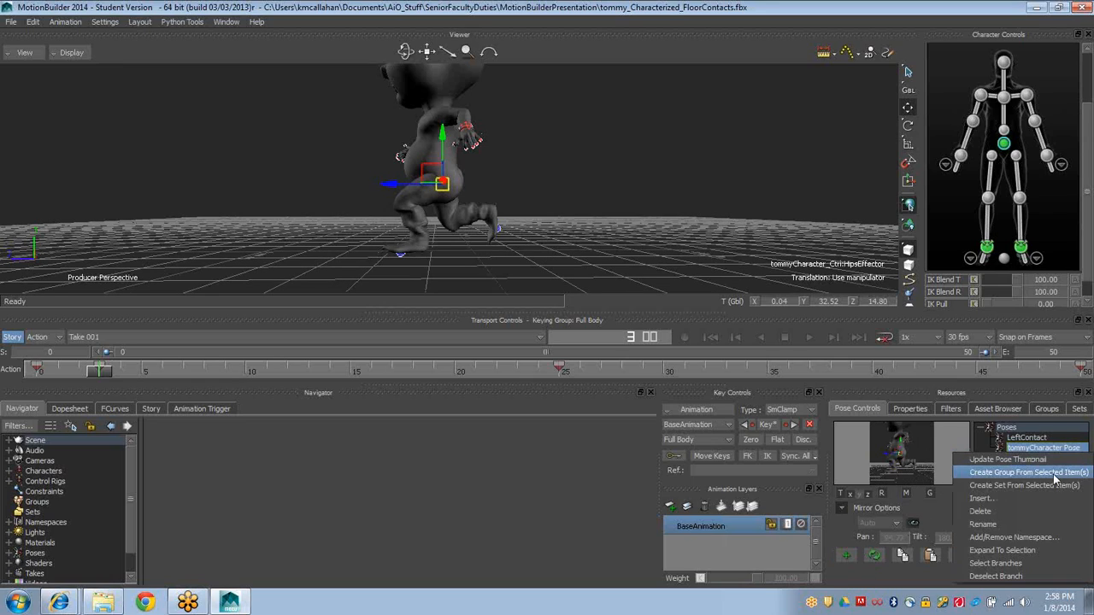
pyautogui.click(1026, 525)
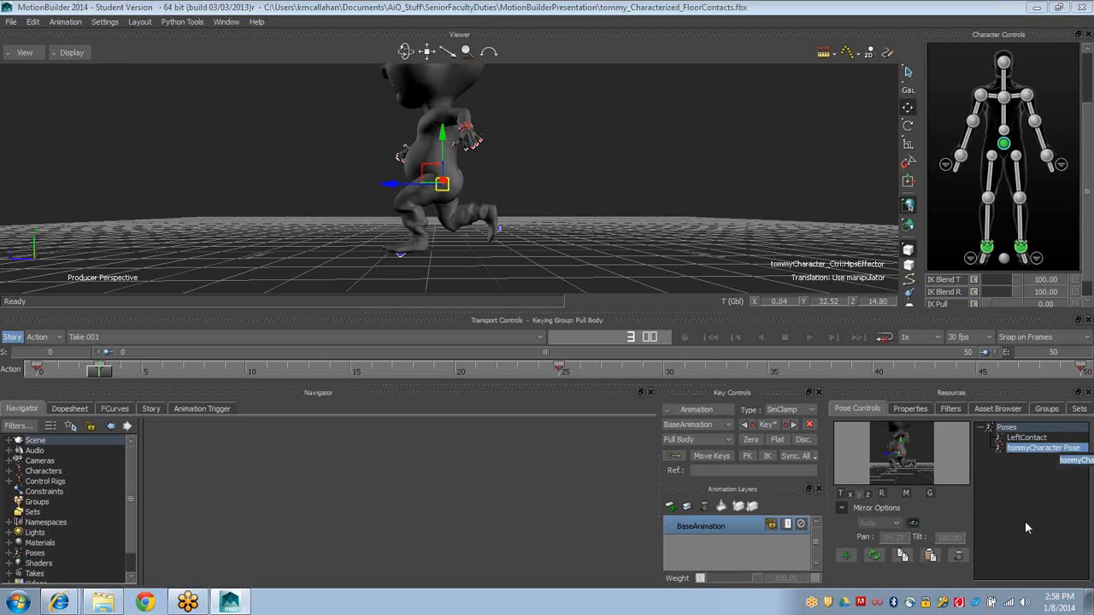
pyautogui.write('LeftDown')
pyautogui.press('Return')
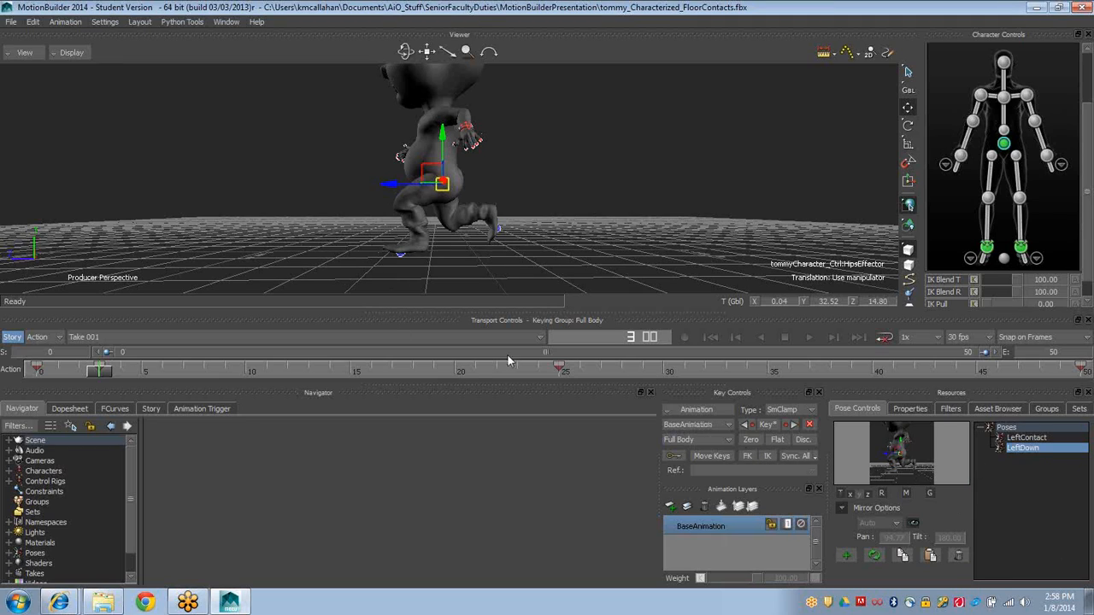
# Apply the LeftDown pose at frame 28 and key it for the full body
pyautogui.moveTo(102, 369); pyautogui.dragTo(612, 379)
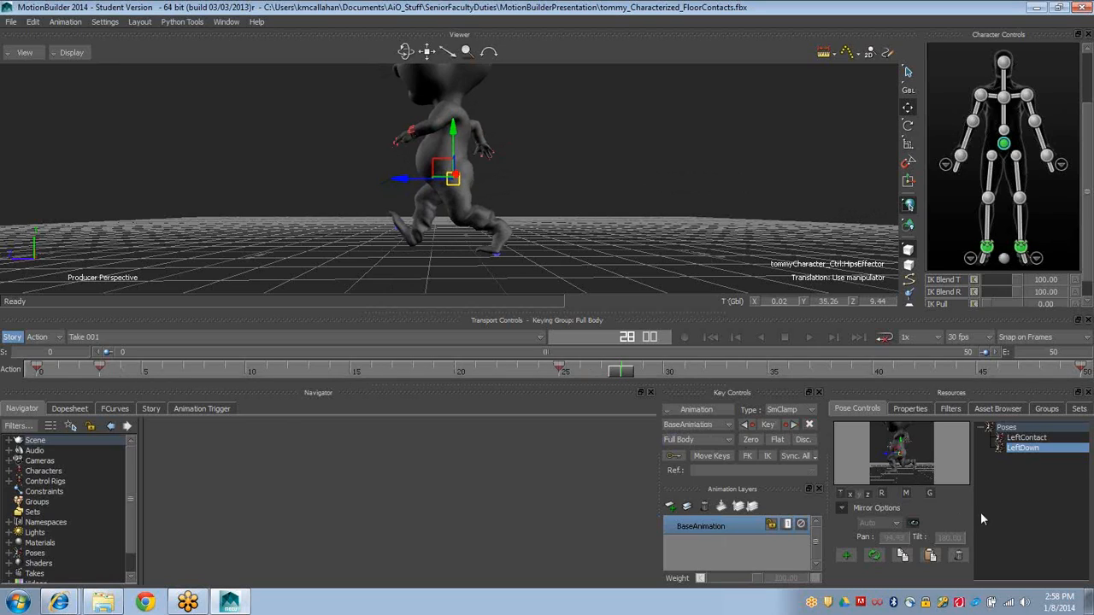
pyautogui.doubleClick(1025, 448)
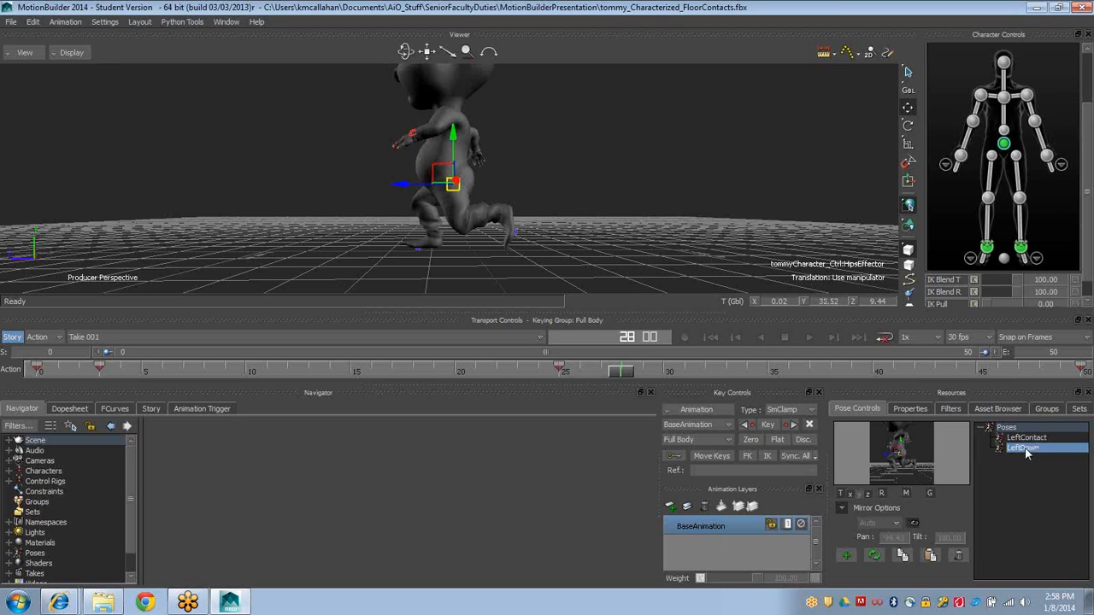
pyautogui.click(767, 424)
# Scrub between the keyed poses and examine the leg motion and the frame 3 down pose from several angles
pyautogui.moveTo(617, 382); pyautogui.dragTo(488, 381)
pyautogui.keyDown('ctrl'); pyautogui.keyDown('shift'); pyautogui.moveTo(400, 243); pyautogui.dragTo(491, 256); pyautogui.keyUp('shift'); pyautogui.keyUp('ctrl')
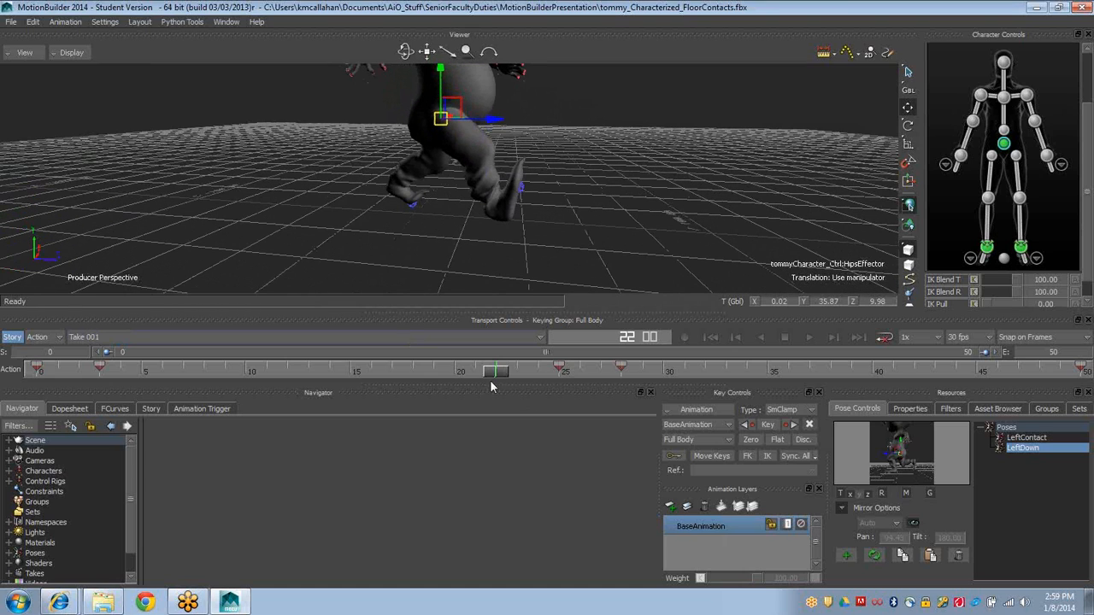
pyautogui.moveTo(492, 371)
pyautogui.mouseDown()
pyautogui.moveTo(182, 356)
pyautogui.moveTo(502, 387)
pyautogui.mouseUp()
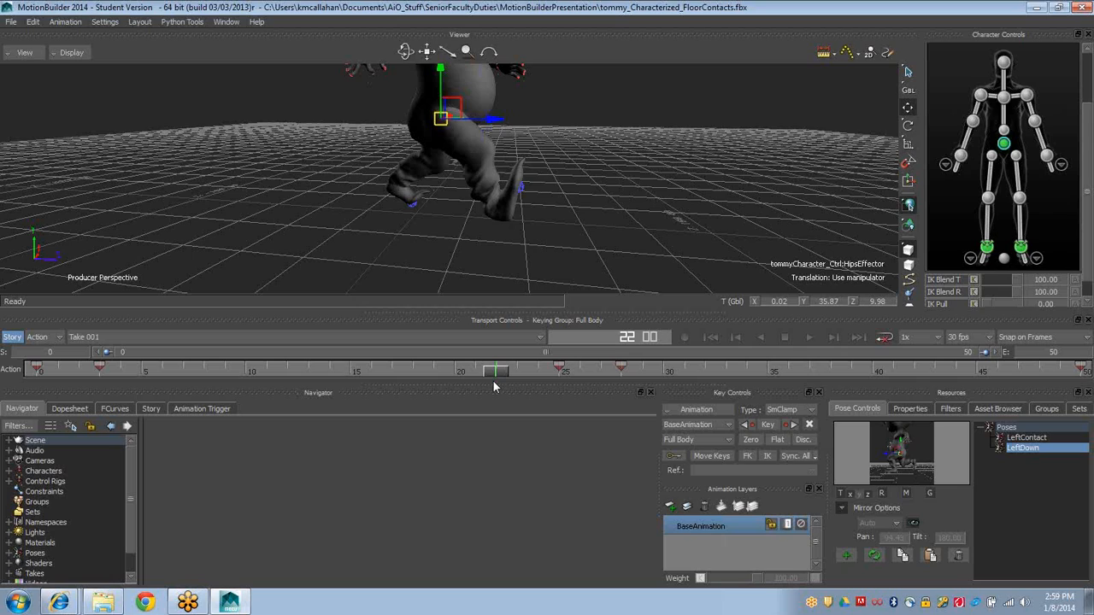
pyautogui.moveTo(492, 387); pyautogui.dragTo(202, 363)
pyautogui.keyDown('alt'); pyautogui.moveTo(566, 198); pyautogui.dragTo(367, 205); pyautogui.keyUp('alt')
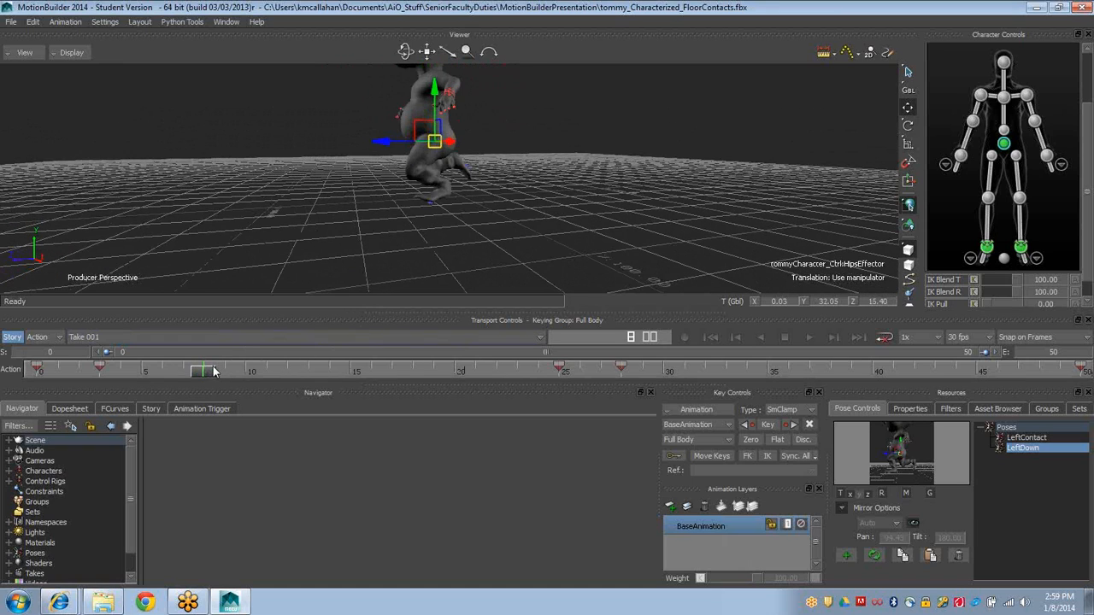
pyautogui.moveTo(214, 372); pyautogui.dragTo(99, 376)
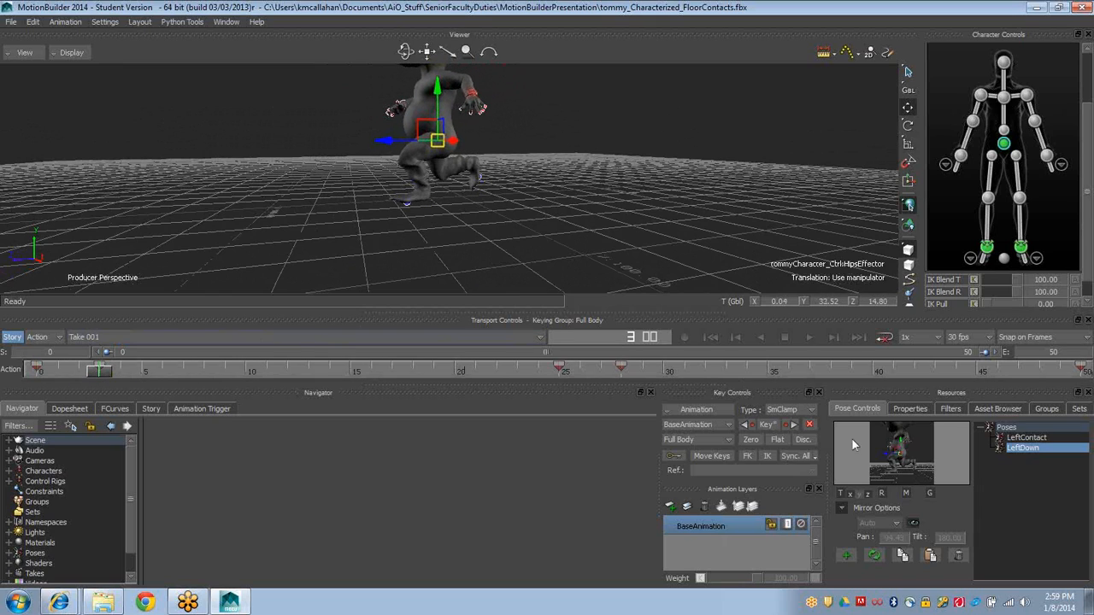
pyautogui.keyDown('alt'); pyautogui.moveTo(460, 227); pyautogui.dragTo(475, 244); pyautogui.keyUp('alt')
pyautogui.moveTo(490, 250)
pyautogui.keyDown('ctrl'); pyautogui.mouseDown()
pyautogui.moveTo(398, 229)
pyautogui.moveTo(505, 248)
pyautogui.mouseUp(); pyautogui.keyUp('ctrl')
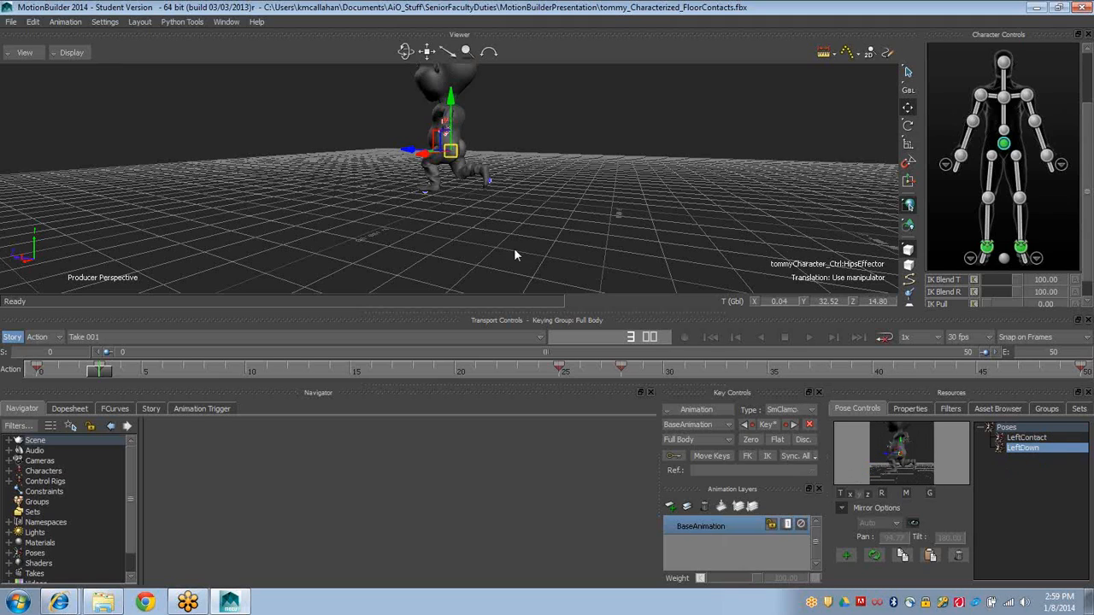
pyautogui.keyDown('ctrl'); pyautogui.keyDown('shift'); pyautogui.moveTo(386, 206); pyautogui.dragTo(440, 218); pyautogui.keyUp('shift'); pyautogui.keyUp('ctrl')
# Open Maya_Characterized.FBX without saving the changes to the current scene
pyautogui.click(11, 21)
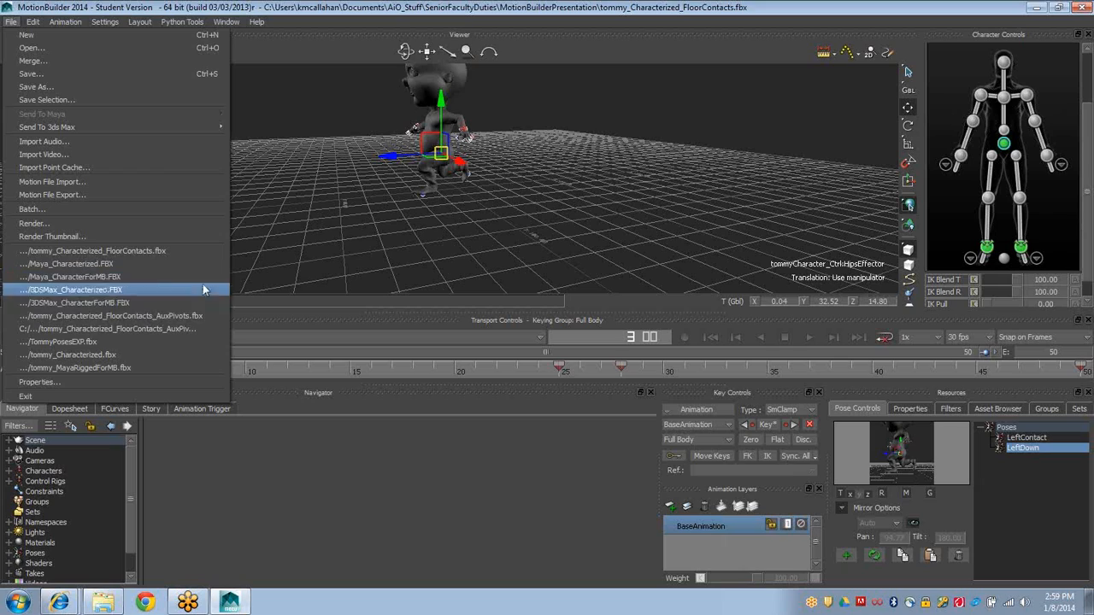
pyautogui.click(32, 47)
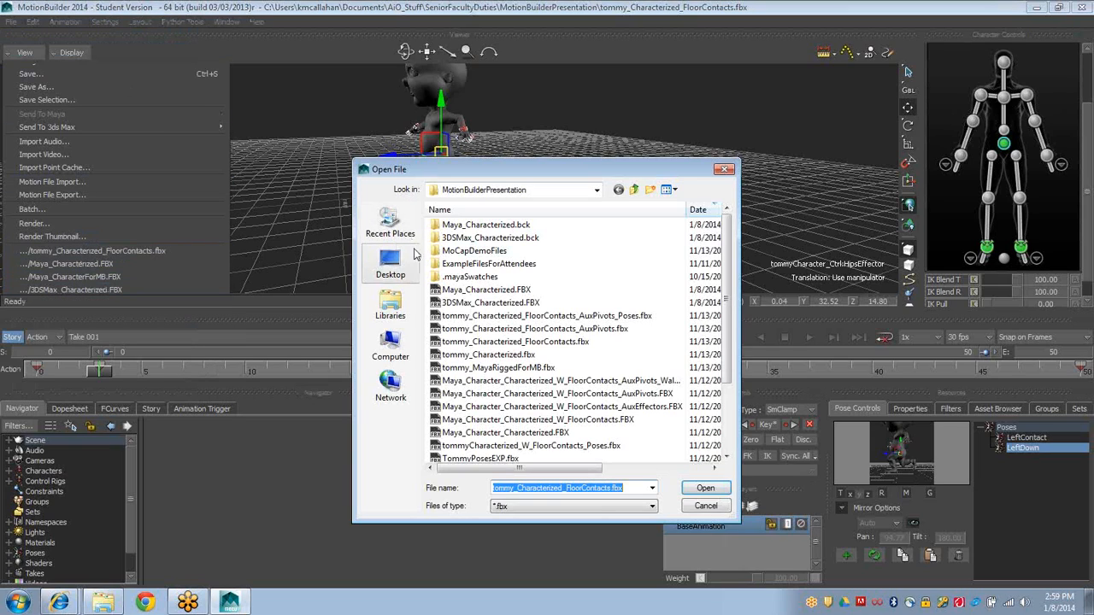
pyautogui.doubleClick(502, 291)
pyautogui.click(550, 340)
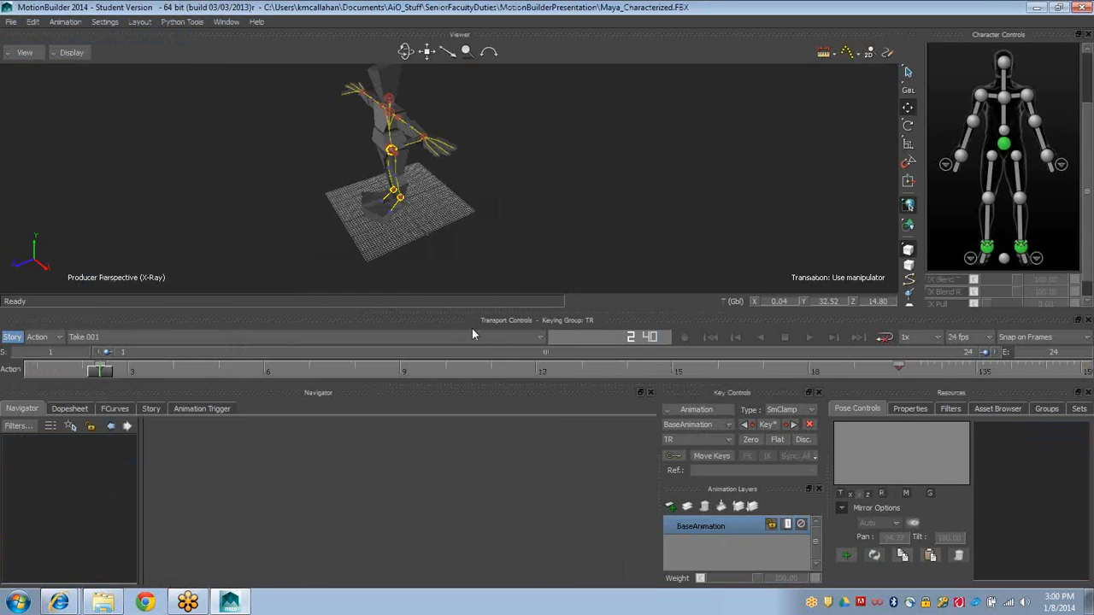
# Select the character's right lower leg and examine it from the side with the rotation manipulator shown
pyautogui.keyDown('ctrl'); pyautogui.moveTo(437, 238); pyautogui.dragTo(615, 293); pyautogui.keyUp('ctrl')
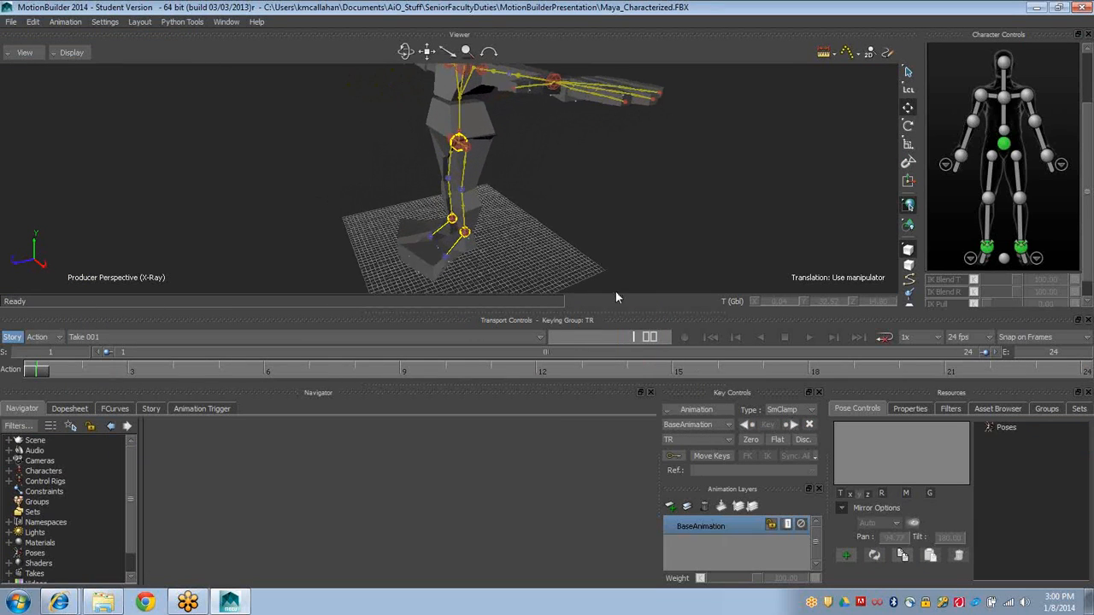
pyautogui.keyDown('ctrl'); pyautogui.keyDown('shift'); pyautogui.moveTo(440, 276); pyautogui.dragTo(448, 246); pyautogui.keyUp('shift'); pyautogui.keyUp('ctrl')
pyautogui.click(470, 262)
pyautogui.click(450, 246)
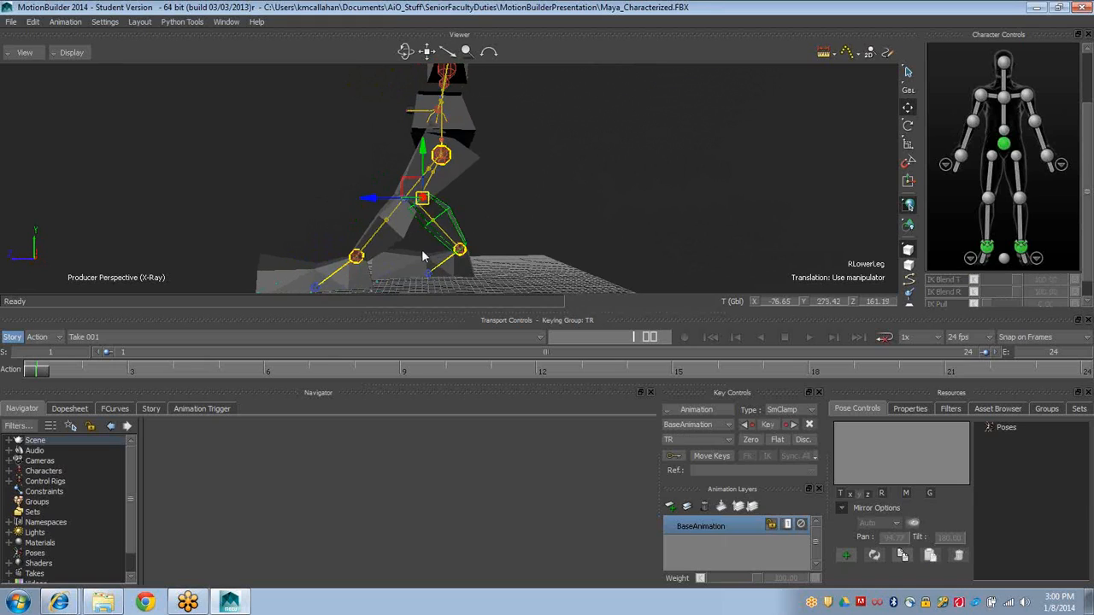
pyautogui.press('e')
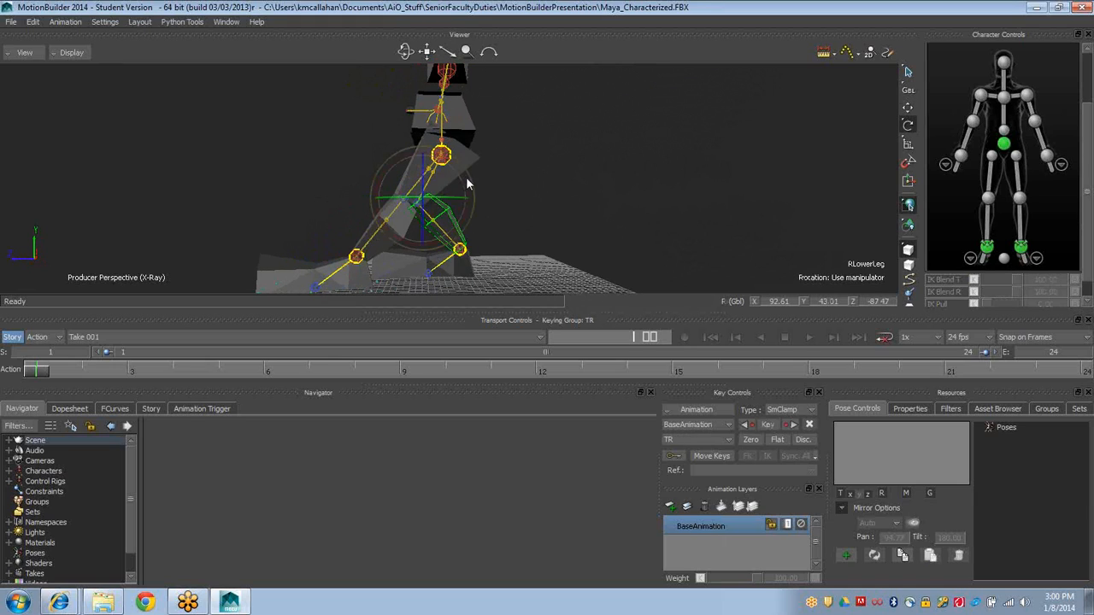
# Open babyWalkWave06a.fbx from the MotionBuilderPresentation folder without saving the current scene
pyautogui.click(12, 22)
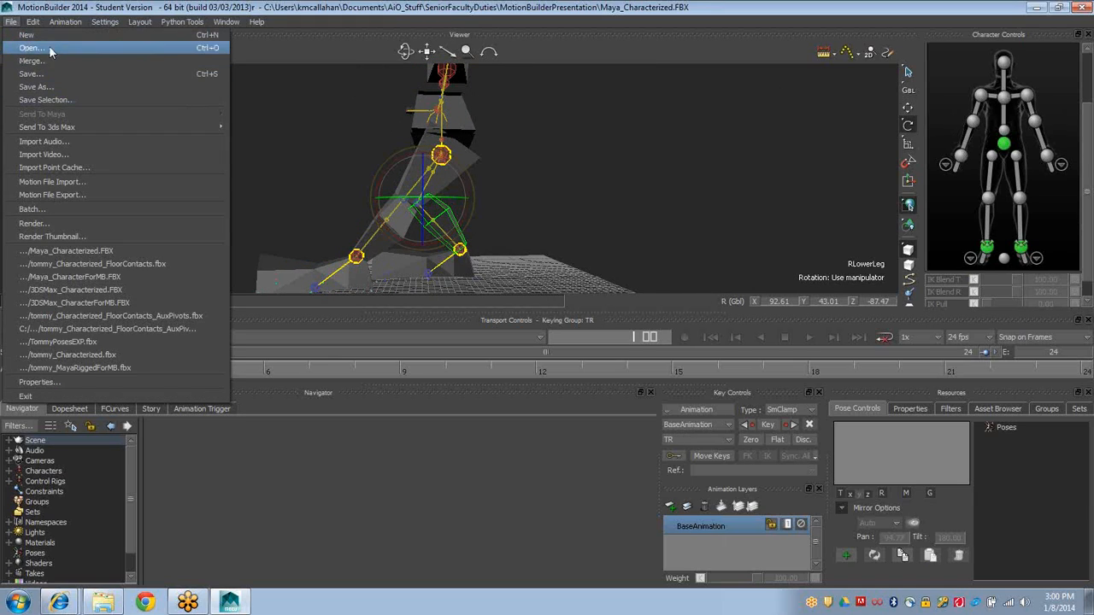
pyautogui.click(34, 48)
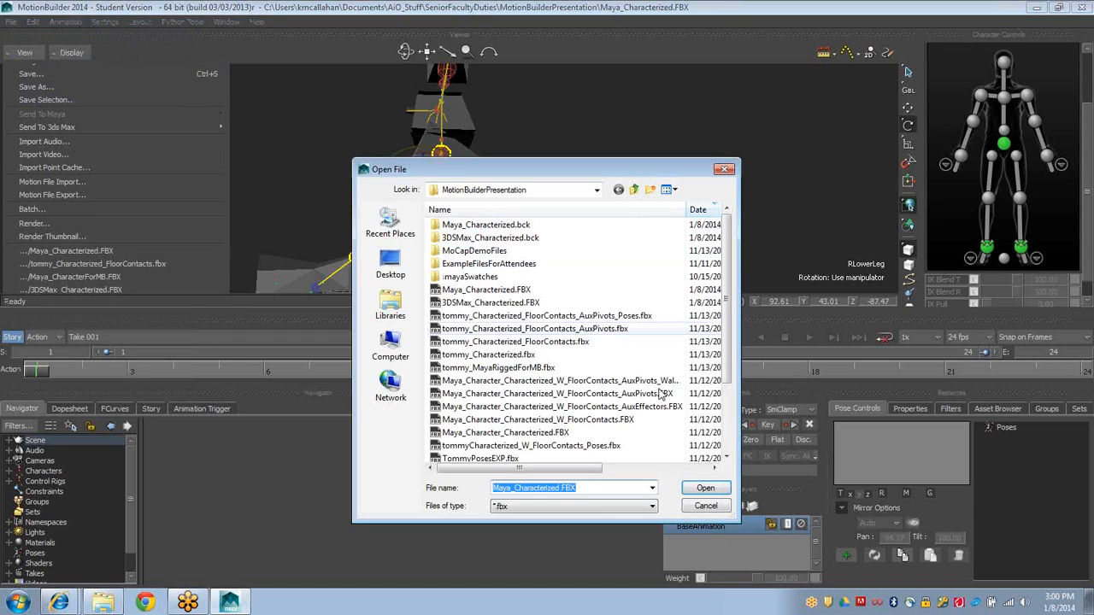
pyautogui.scroll(-3, 731, 379)
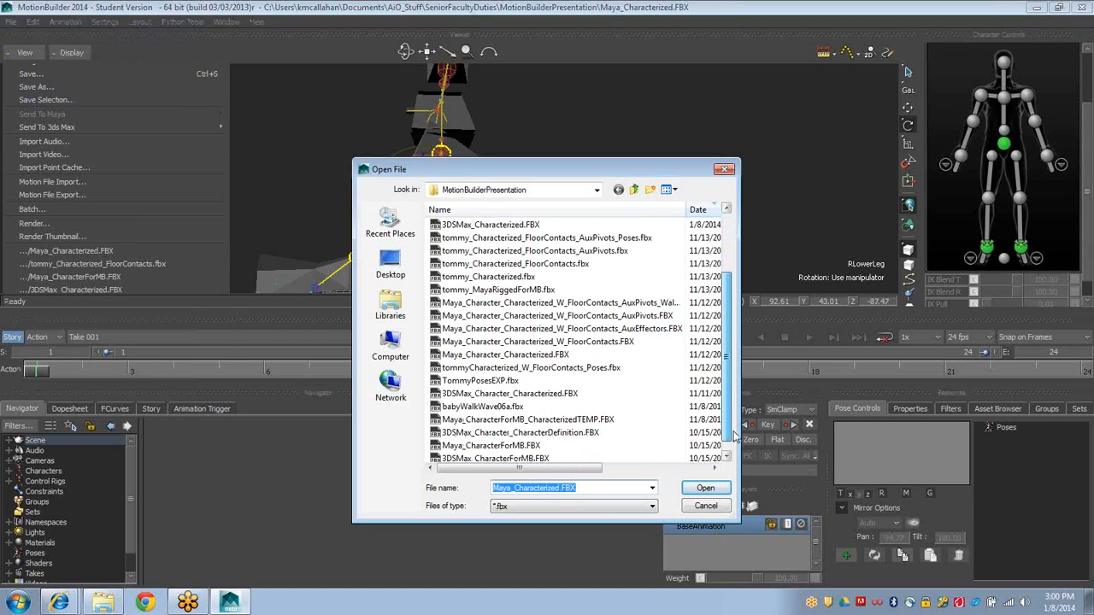
pyautogui.click(504, 395)
pyautogui.click(705, 488)
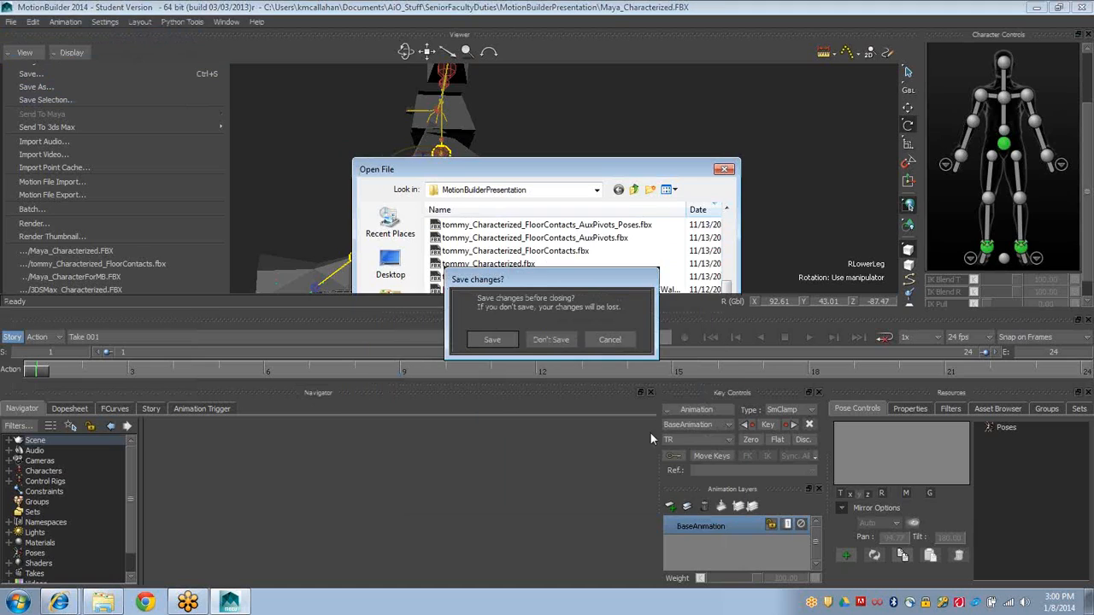
pyautogui.click(552, 341)
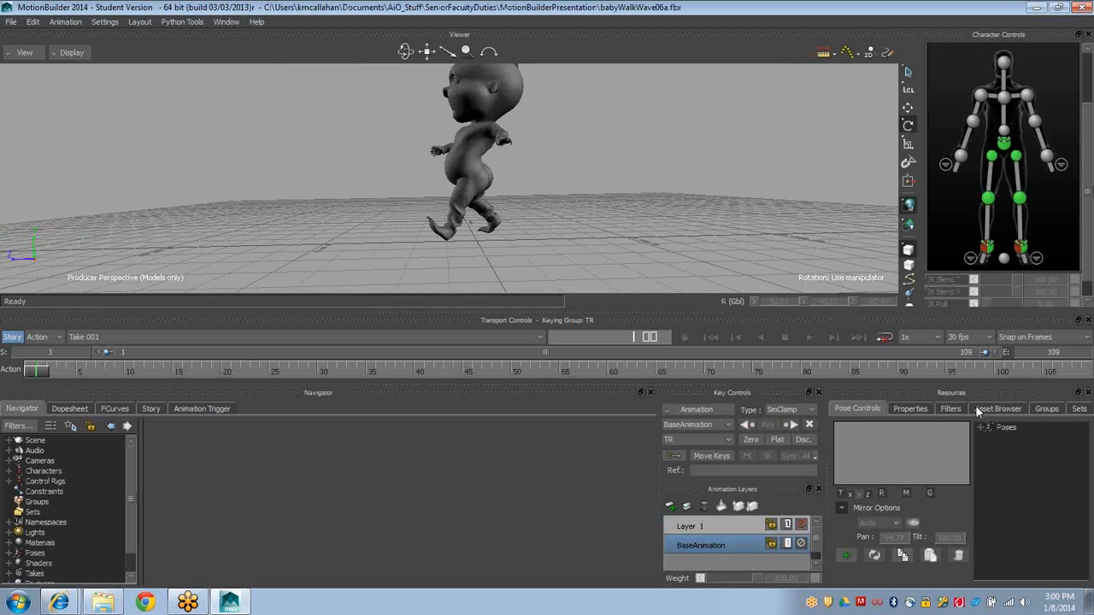
# Expand the list of stored poses and switch to the Preview layout
pyautogui.click(987, 427)
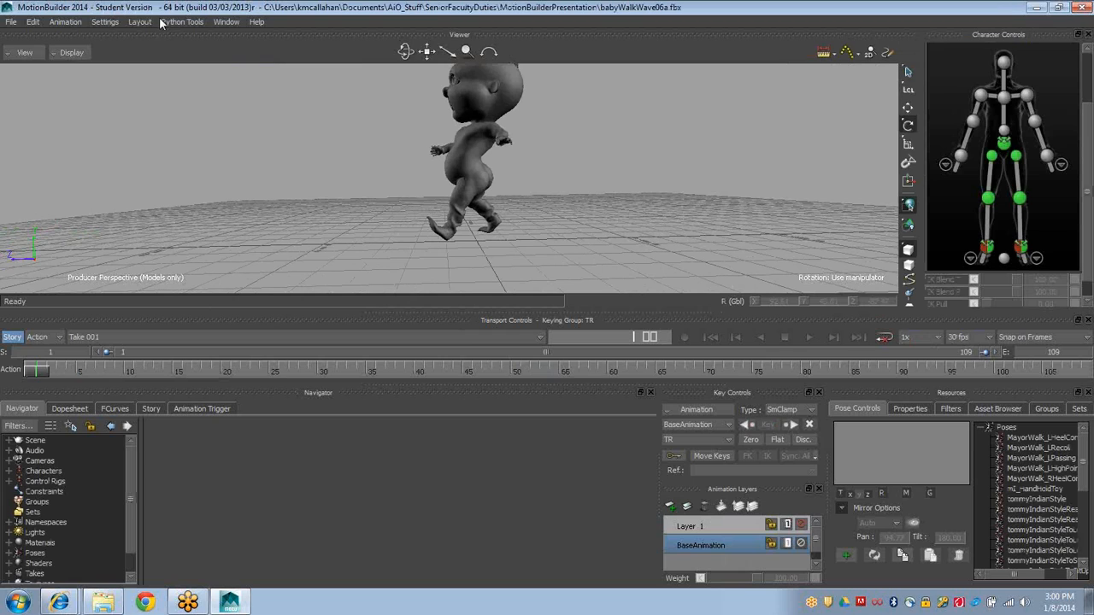
pyautogui.click(115, 23)
pyautogui.moveTo(191, 25)
pyautogui.moveTo(141, 23)
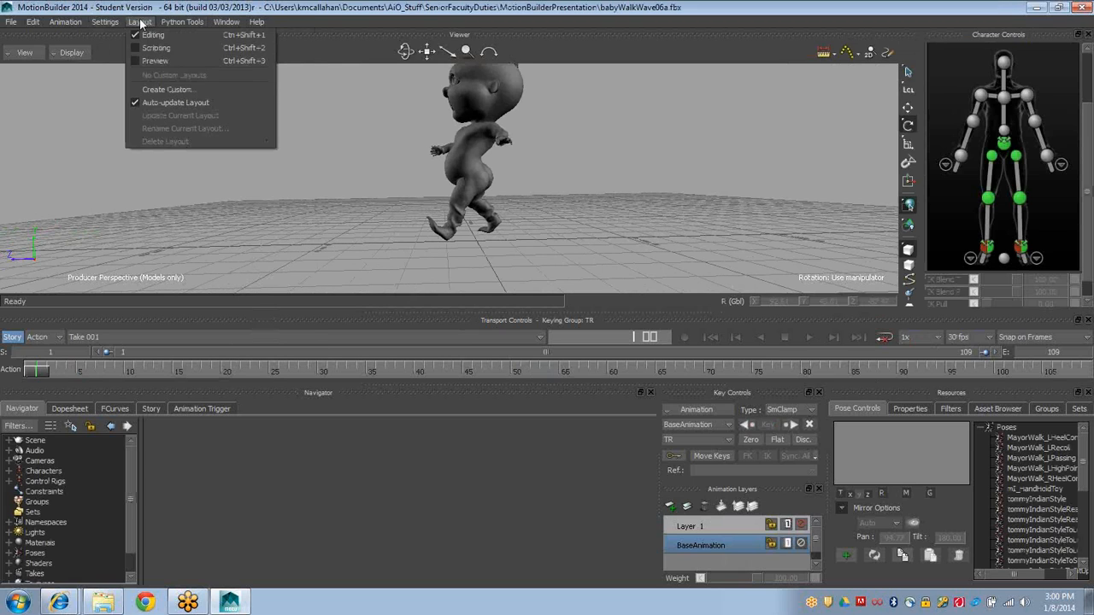
pyautogui.click(154, 61)
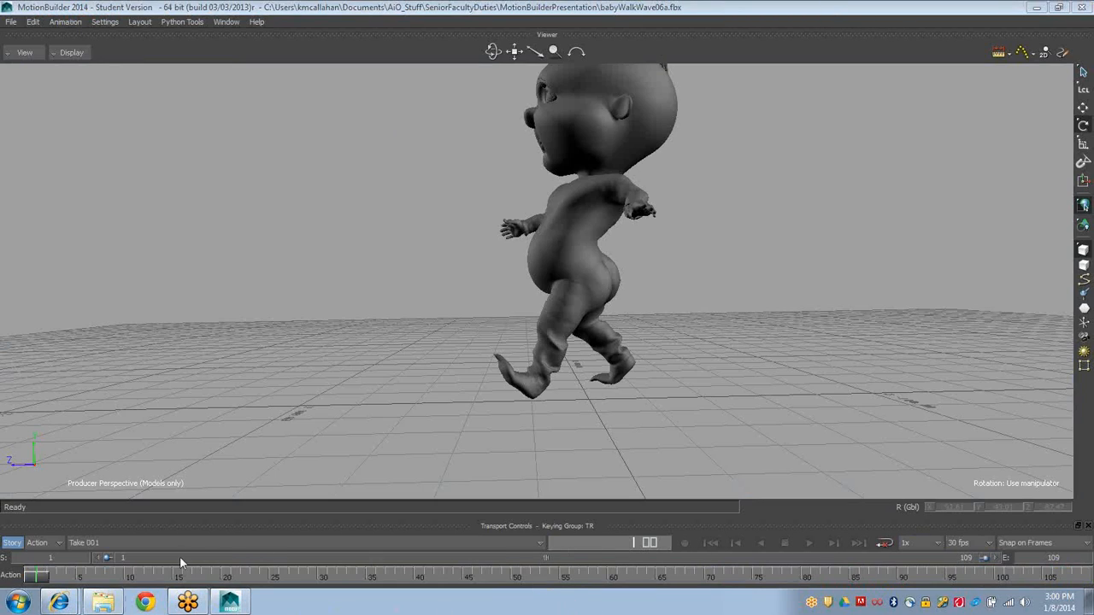
# Turn on loop playback, return to the Editing layout and play the walk animation
pyautogui.click(884, 542)
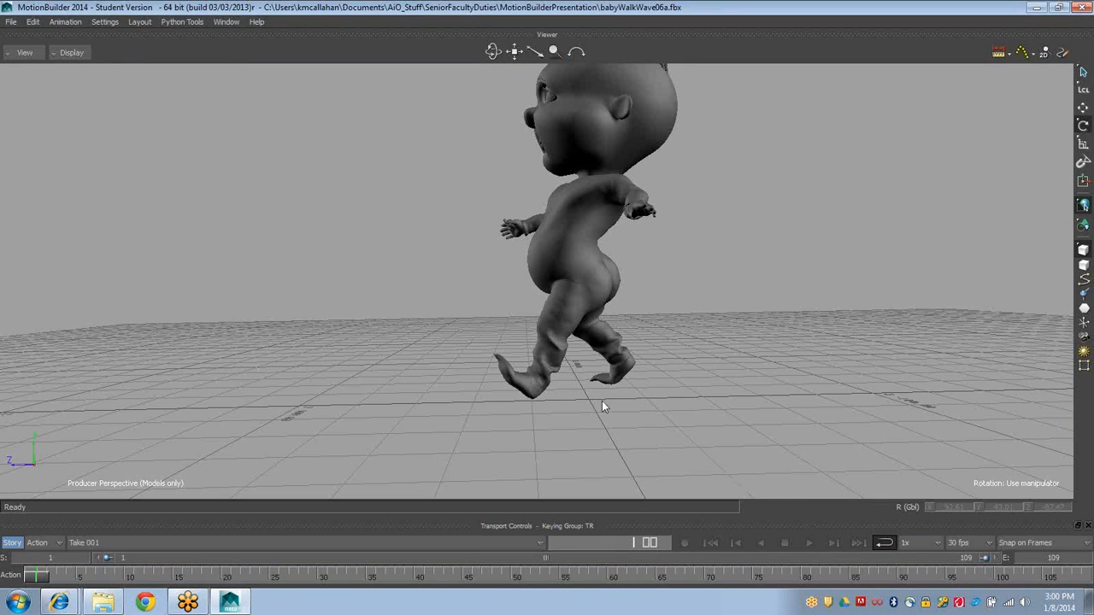
pyautogui.scroll(-2, 829, 277)
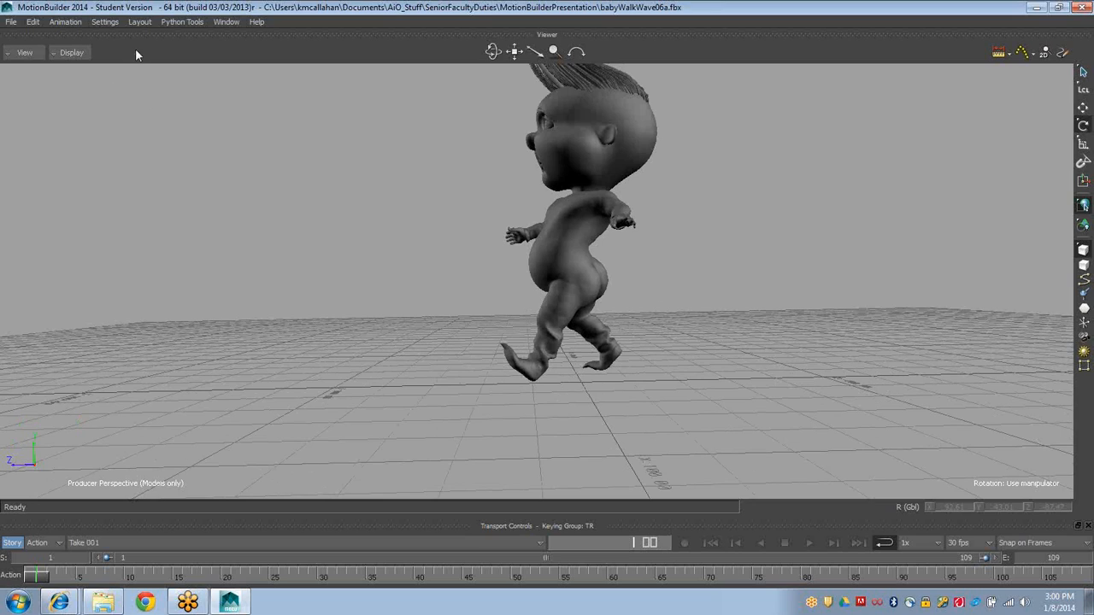
pyautogui.click(104, 22)
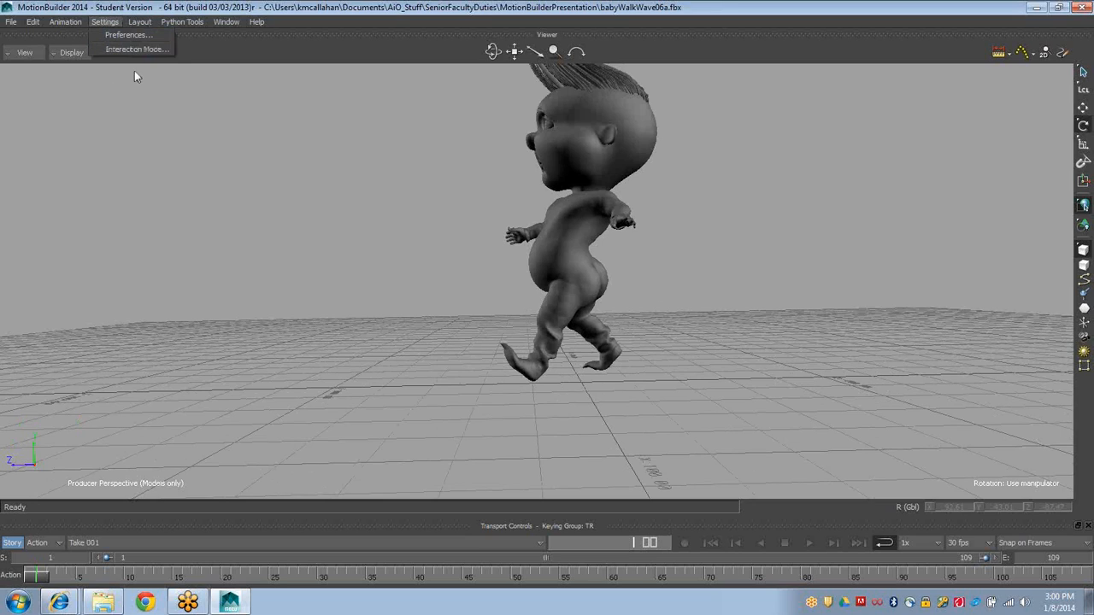
pyautogui.click(153, 35)
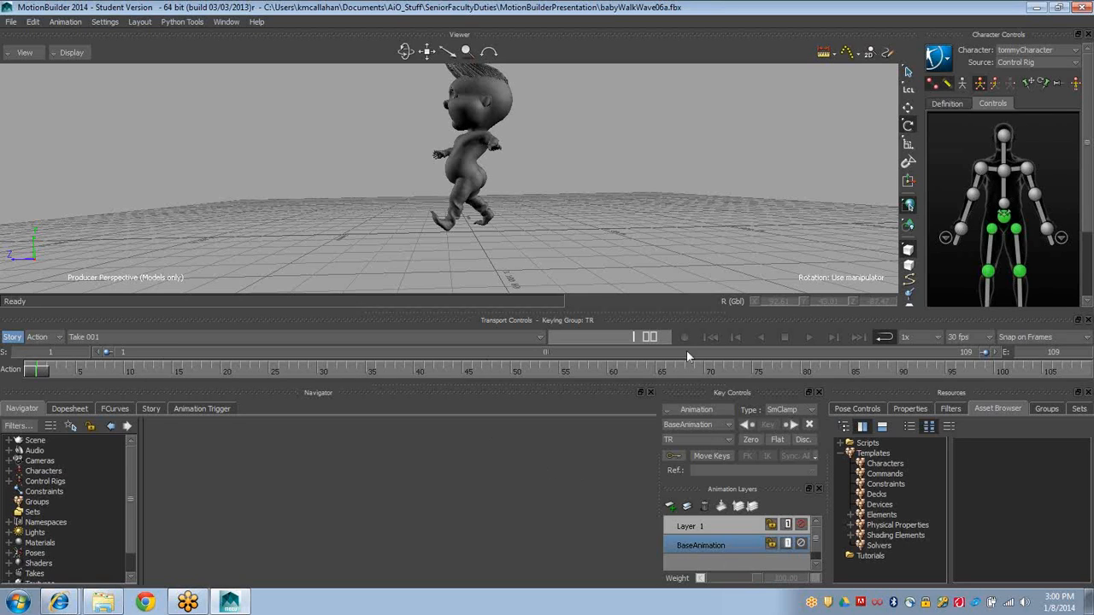
pyautogui.click(809, 336)
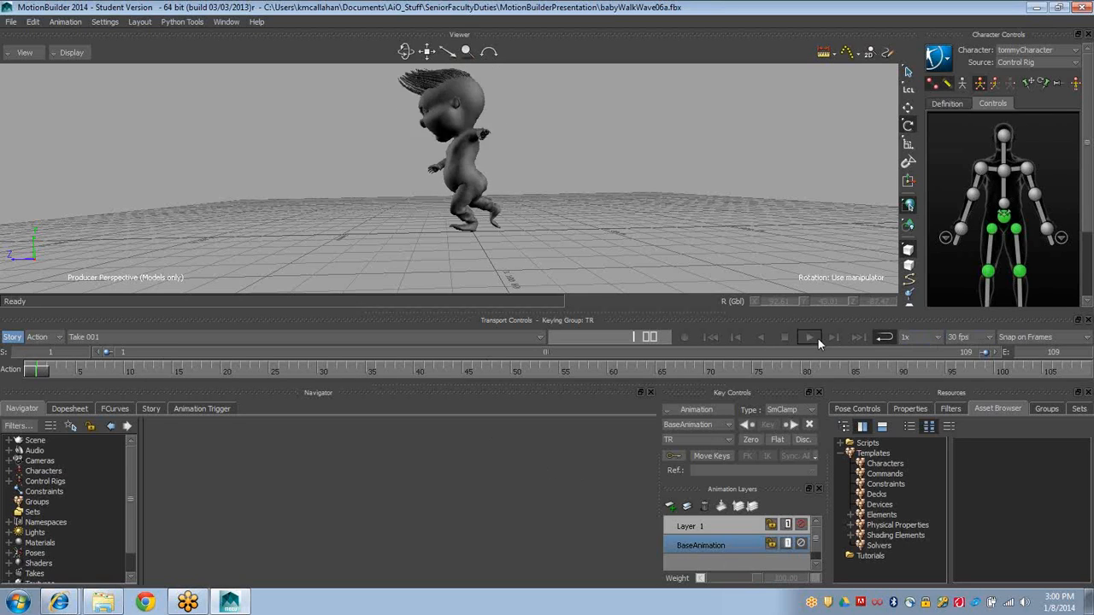
# Switch to the Preview layout while the walk animation keeps playing
pyautogui.click(135, 22)
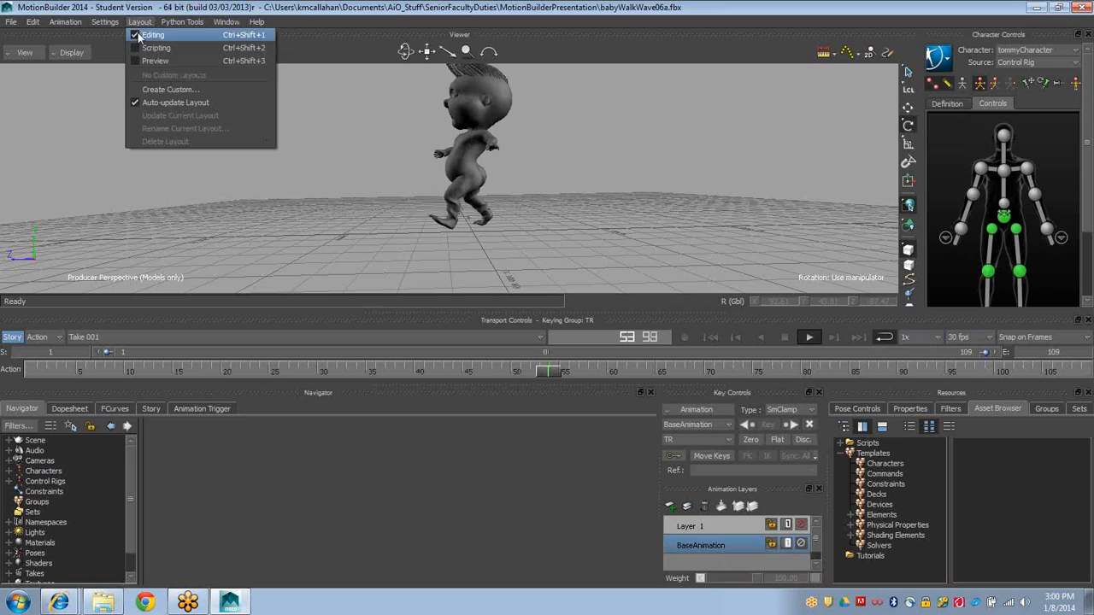
pyautogui.click(139, 34)
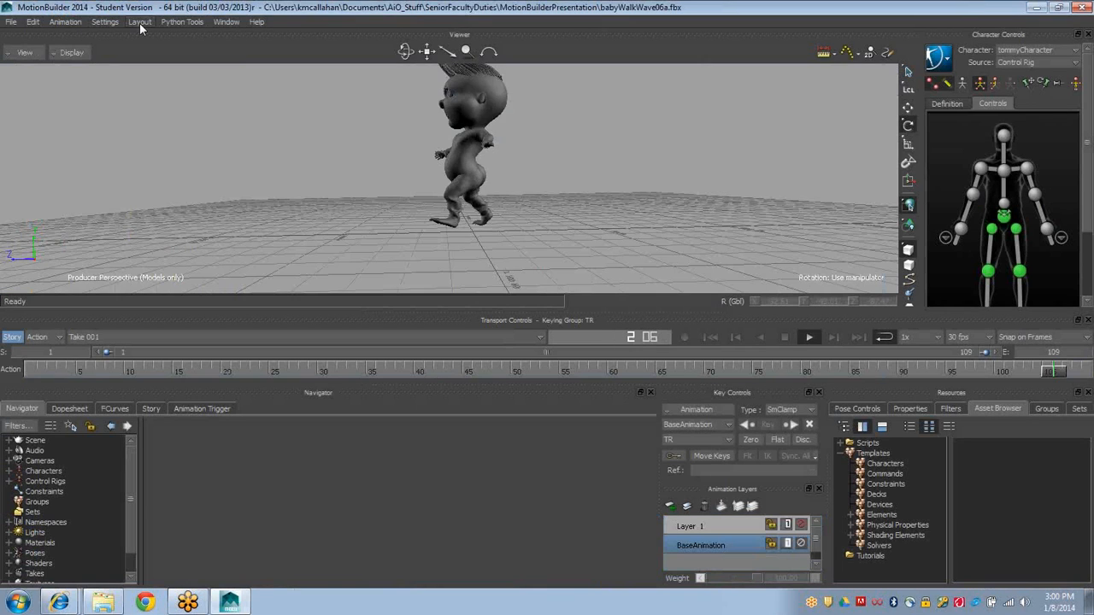
pyautogui.click(139, 22)
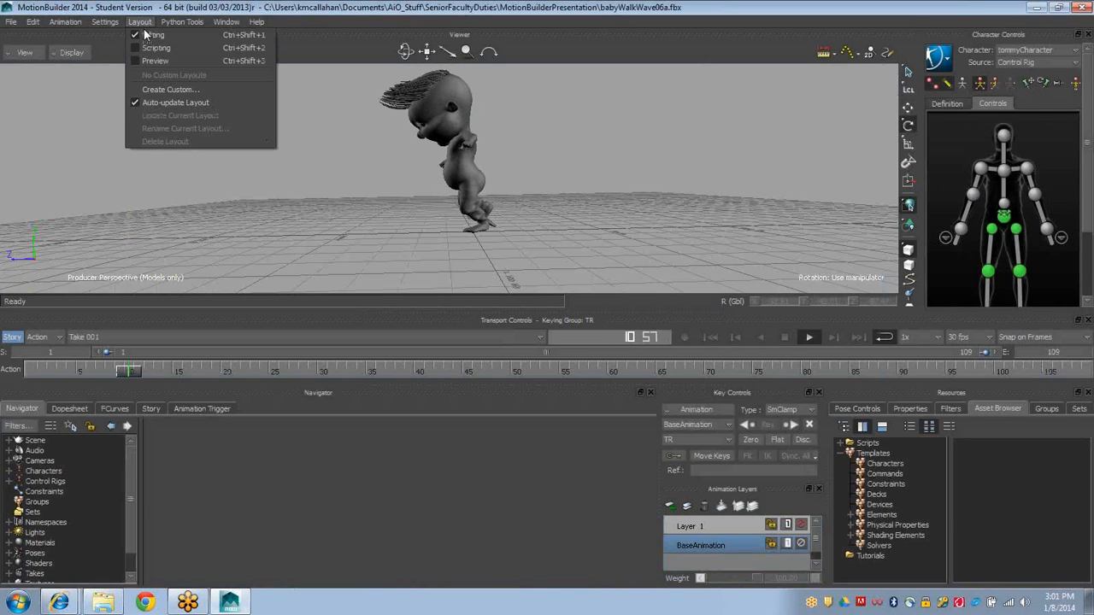
pyautogui.click(154, 59)
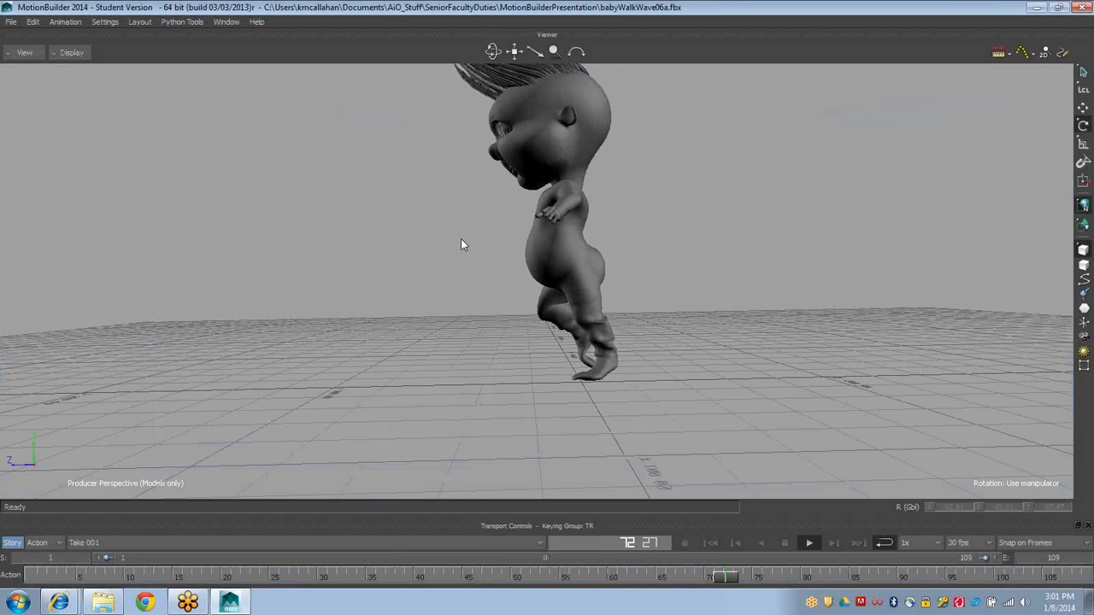
# Return to the Editing layout, show the stored poses in the pose controls and move the timeline to frame 2
pyautogui.keyDown('ctrl'); pyautogui.keyDown('shift'); pyautogui.moveTo(461, 238); pyautogui.dragTo(433, 222); pyautogui.keyUp('shift'); pyautogui.keyUp('ctrl')
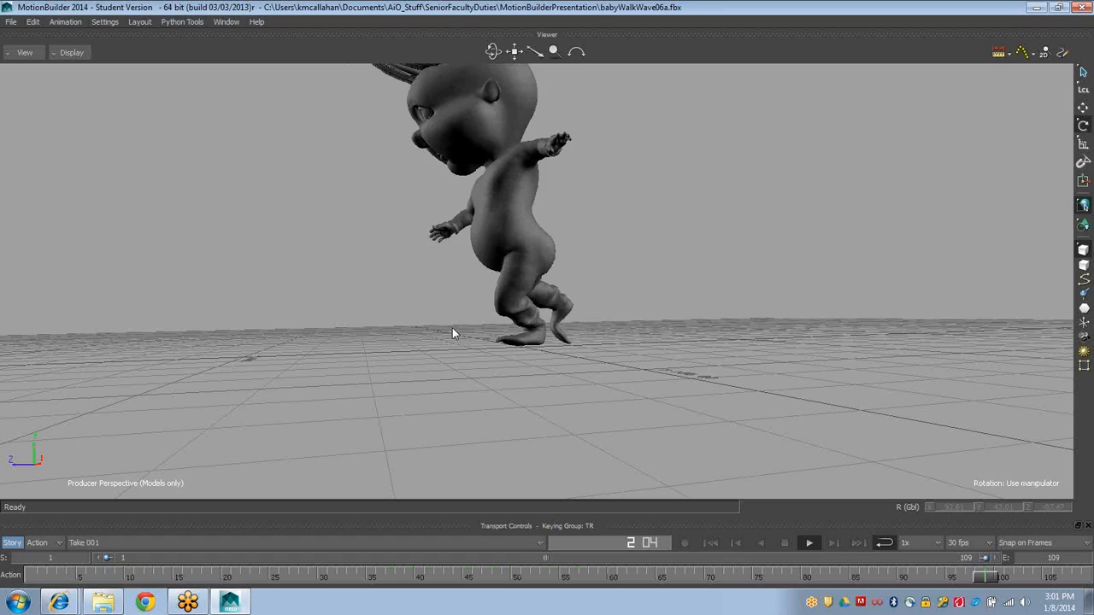
pyautogui.moveTo(491, 272)
pyautogui.keyDown('ctrl'); pyautogui.keyDown('shift'); pyautogui.mouseDown()
pyautogui.moveTo(544, 278)
pyautogui.moveTo(504, 288)
pyautogui.mouseUp(); pyautogui.keyUp('shift'); pyautogui.keyUp('ctrl')
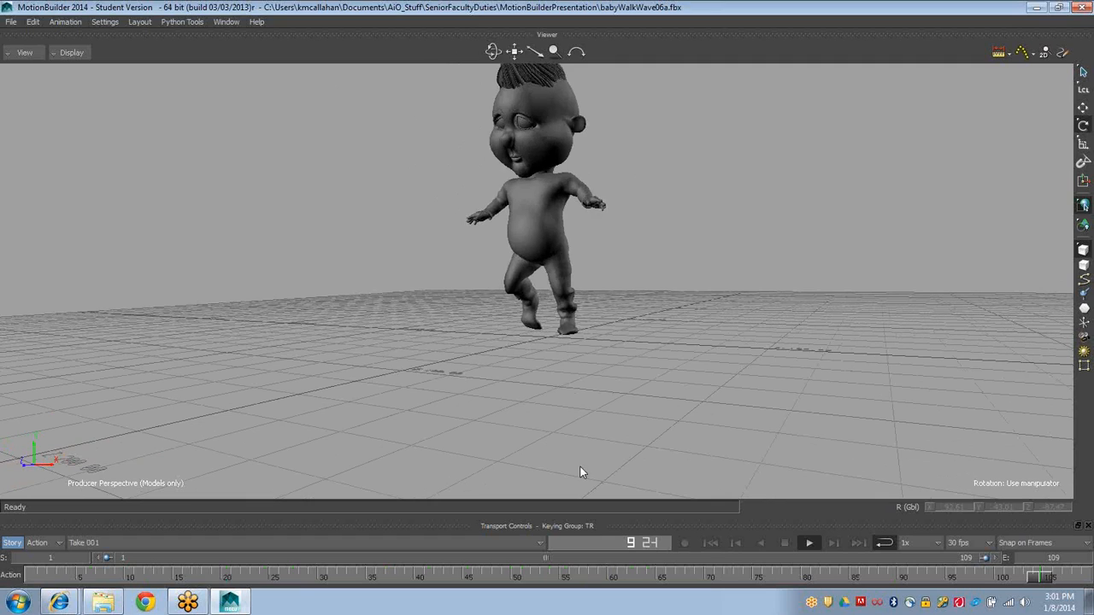
pyautogui.click(145, 21)
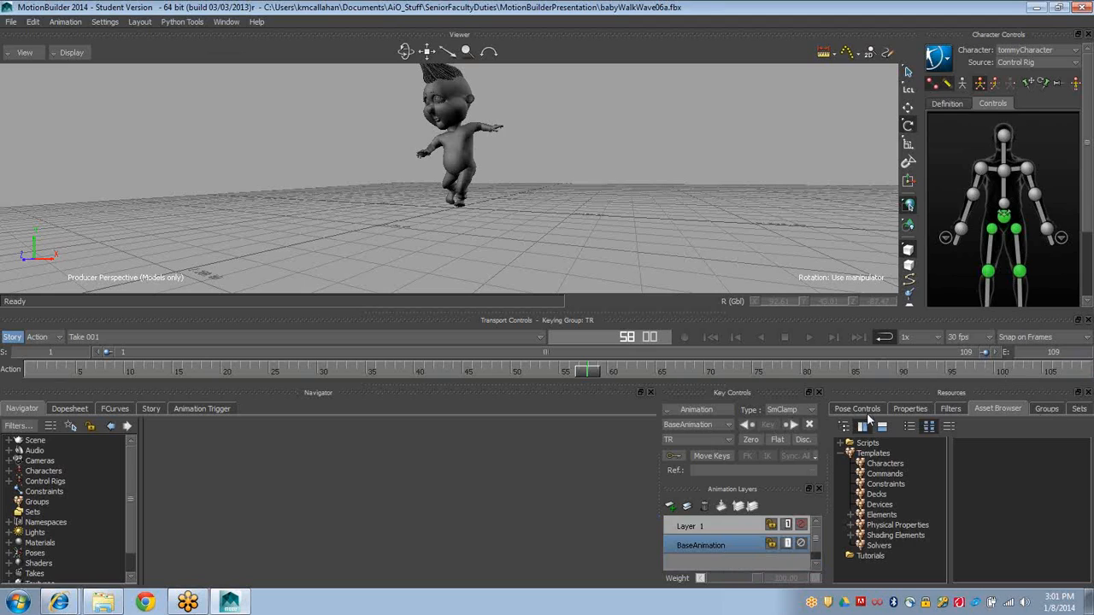
pyautogui.click(859, 409)
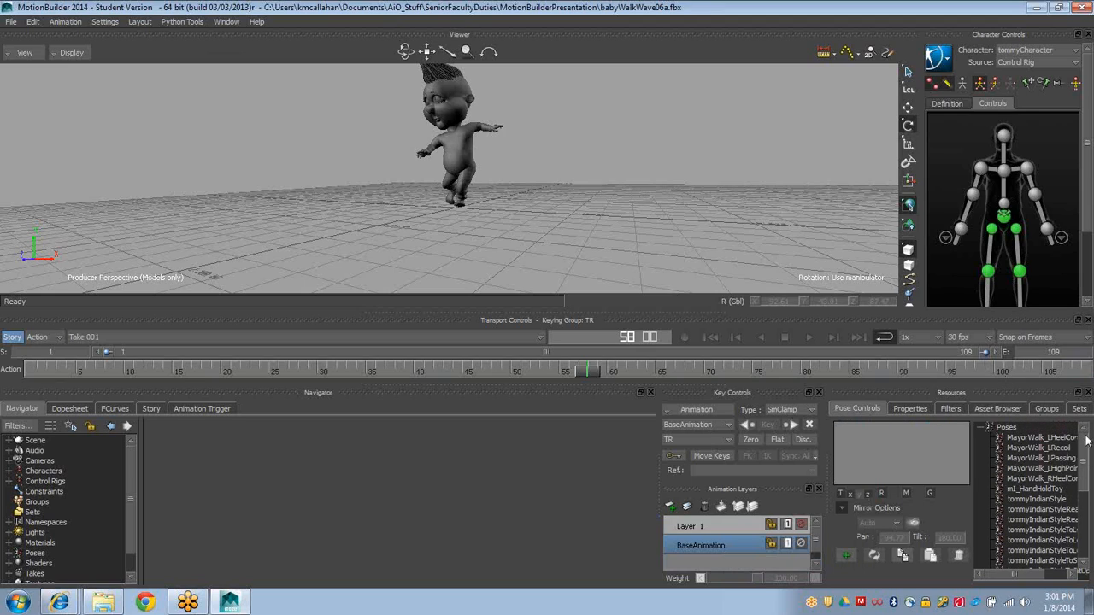
pyautogui.moveTo(1027, 434); pyautogui.dragTo(483, 145)
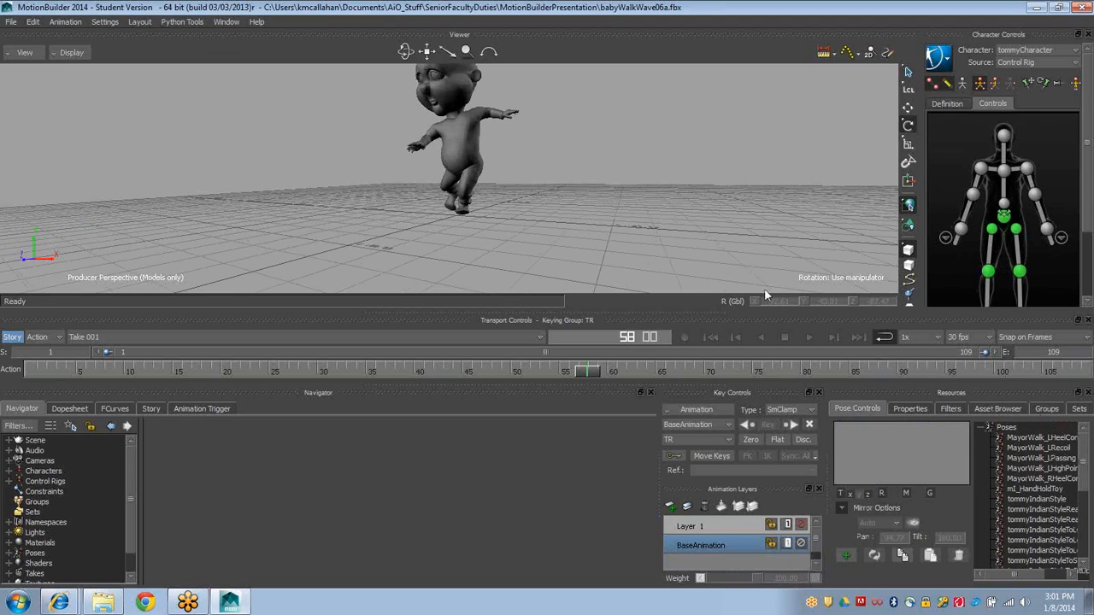
pyautogui.moveTo(588, 370); pyautogui.dragTo(45, 339)
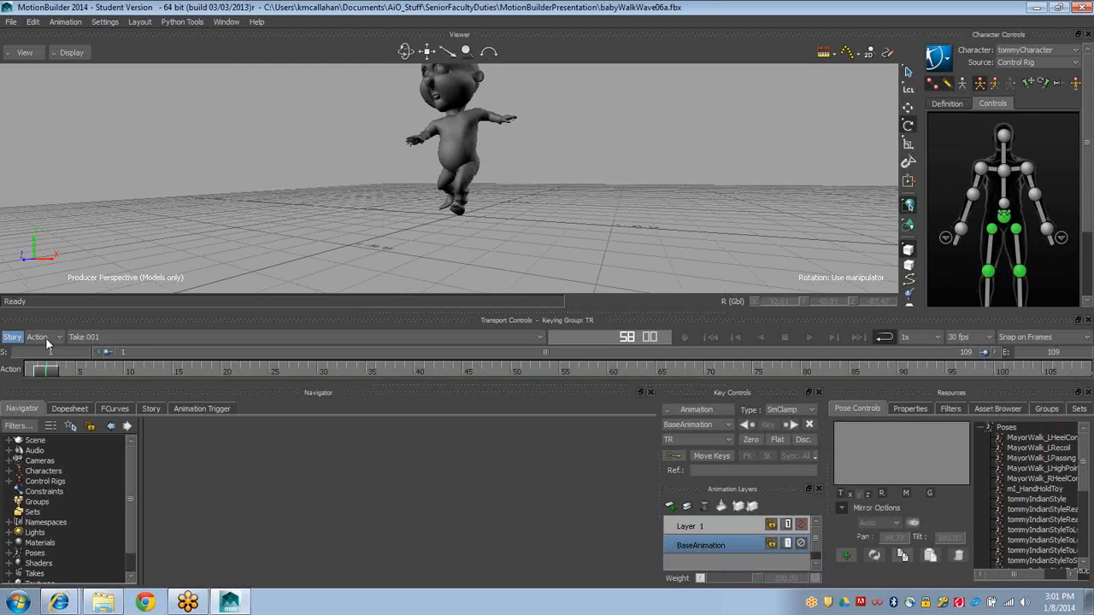
pyautogui.keyDown('alt'); pyautogui.moveTo(425, 207); pyautogui.dragTo(346, 211); pyautogui.keyUp('alt')
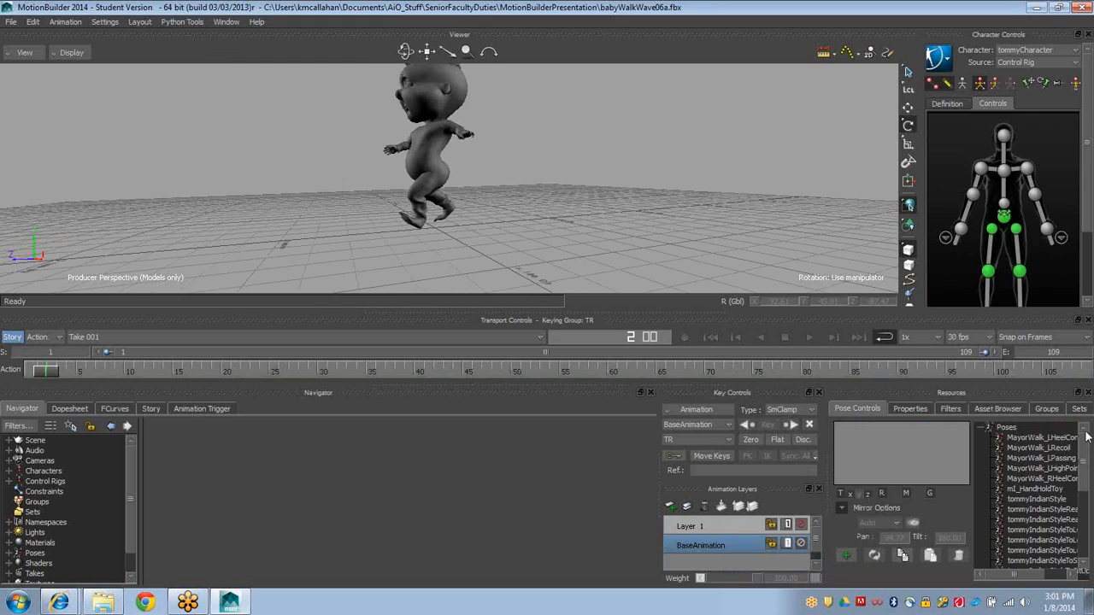
# Apply the stored MayorWalk poses one after another at frame 2: left heel contact, recoil, passing, high point and right heel contact
pyautogui.doubleClick(1042, 438)
pyautogui.keyDown('alt'); pyautogui.moveTo(690, 208); pyautogui.dragTo(752, 215); pyautogui.keyUp('alt')
pyautogui.doubleClick(1043, 447)
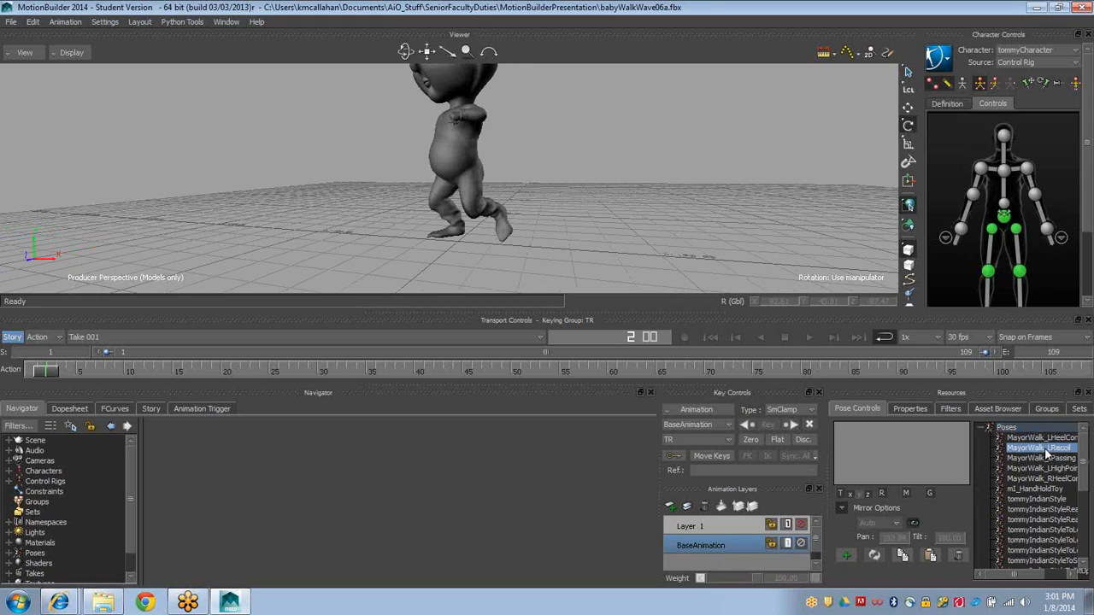
pyautogui.doubleClick(1042, 458)
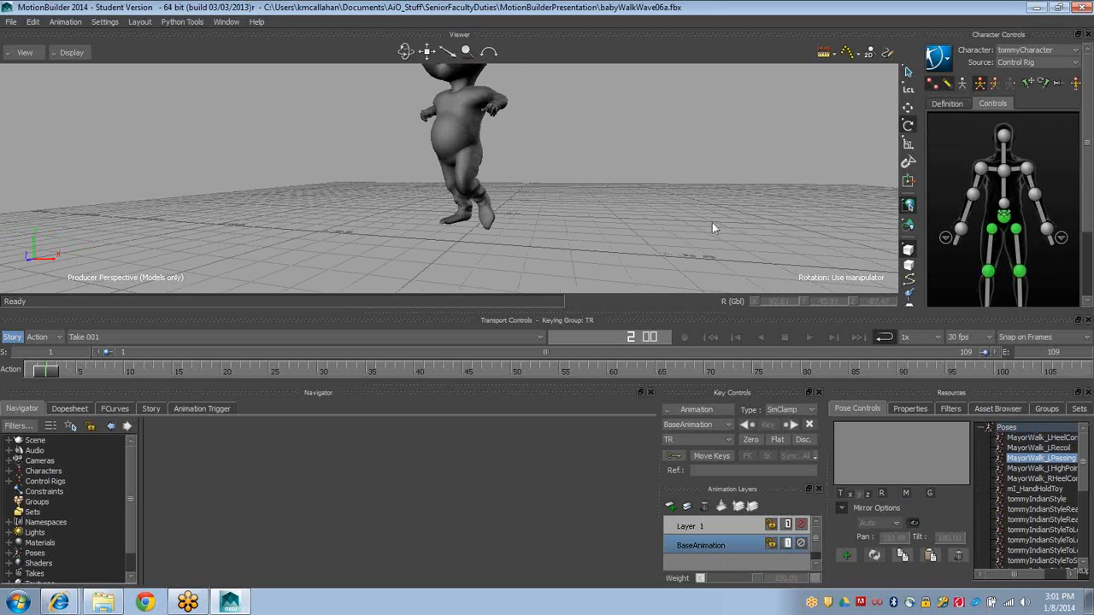
pyautogui.keyDown('alt'); pyautogui.moveTo(712, 228); pyautogui.dragTo(481, 217); pyautogui.keyUp('alt')
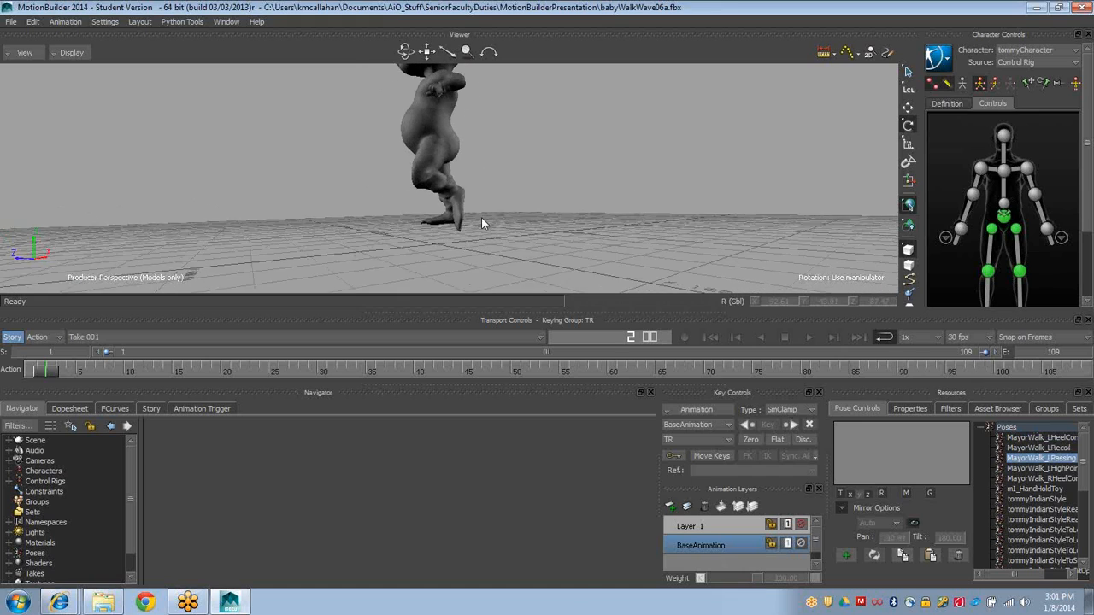
pyautogui.doubleClick(1064, 468)
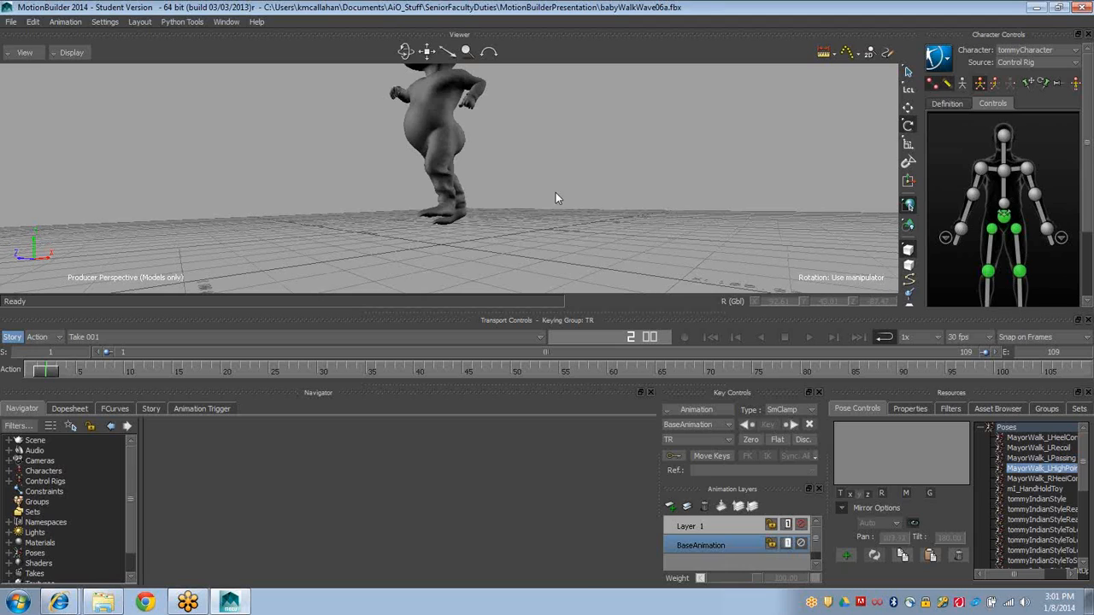
pyautogui.keyDown('alt'); pyautogui.moveTo(557, 202); pyautogui.dragTo(525, 204); pyautogui.keyUp('alt')
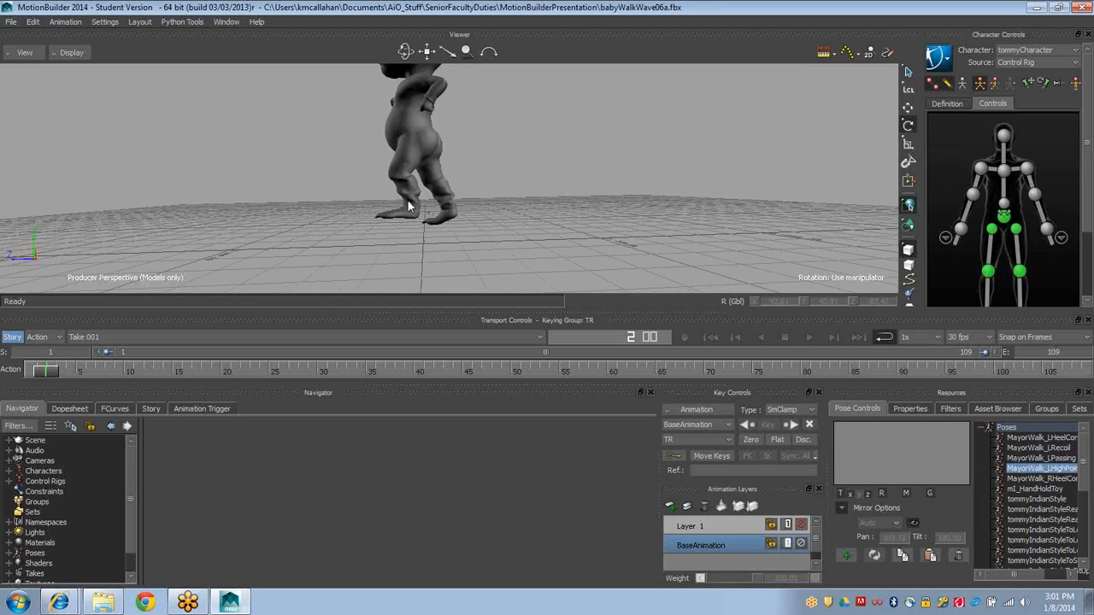
pyautogui.doubleClick(1065, 479)
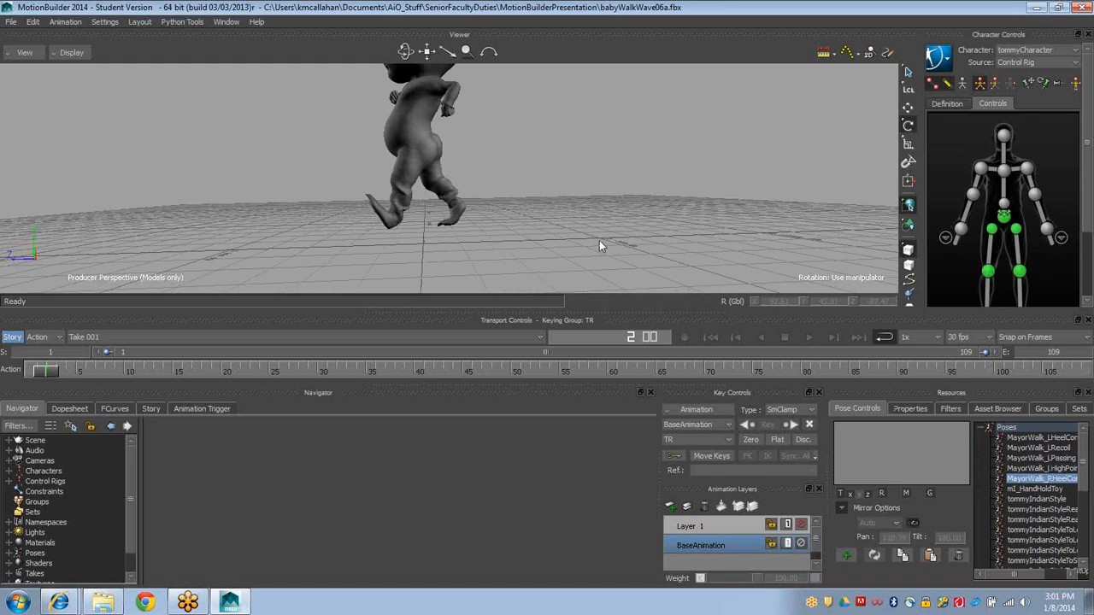
# Examine the character's right heel contact pose from the front, the side and close up
pyautogui.moveTo(479, 203); pyautogui.dragTo(502, 250)
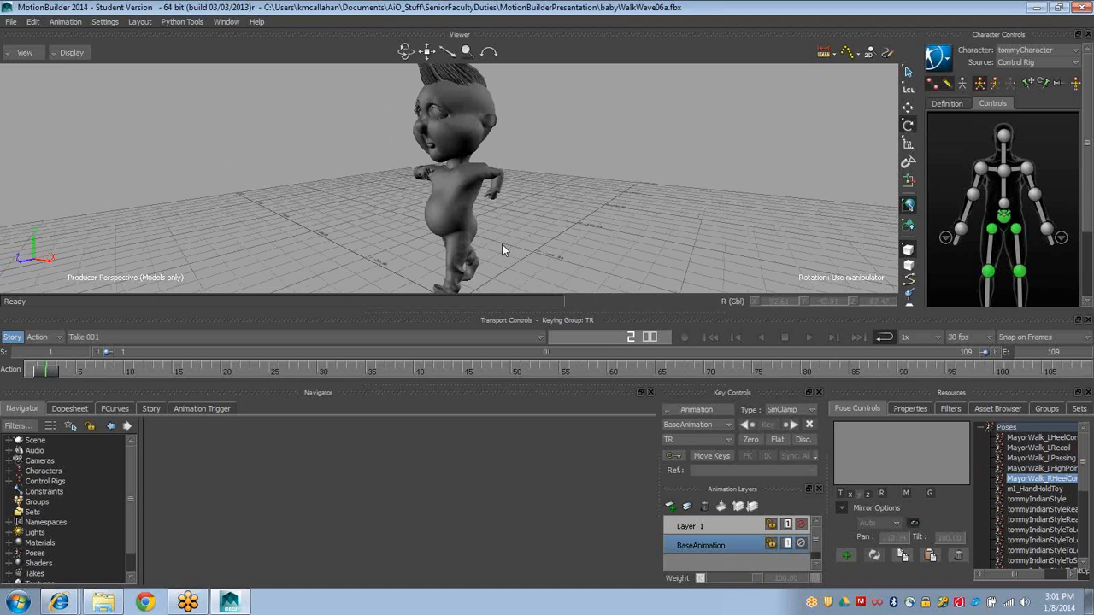
pyautogui.moveTo(526, 231); pyautogui.dragTo(458, 186)
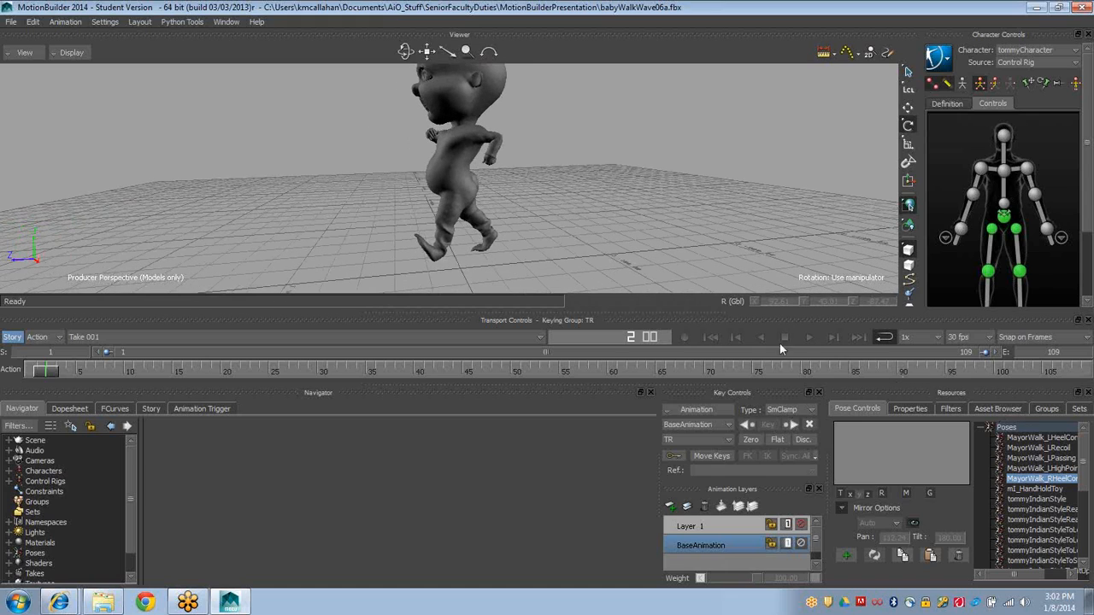
pyautogui.moveTo(470, 243); pyautogui.dragTo(556, 263)
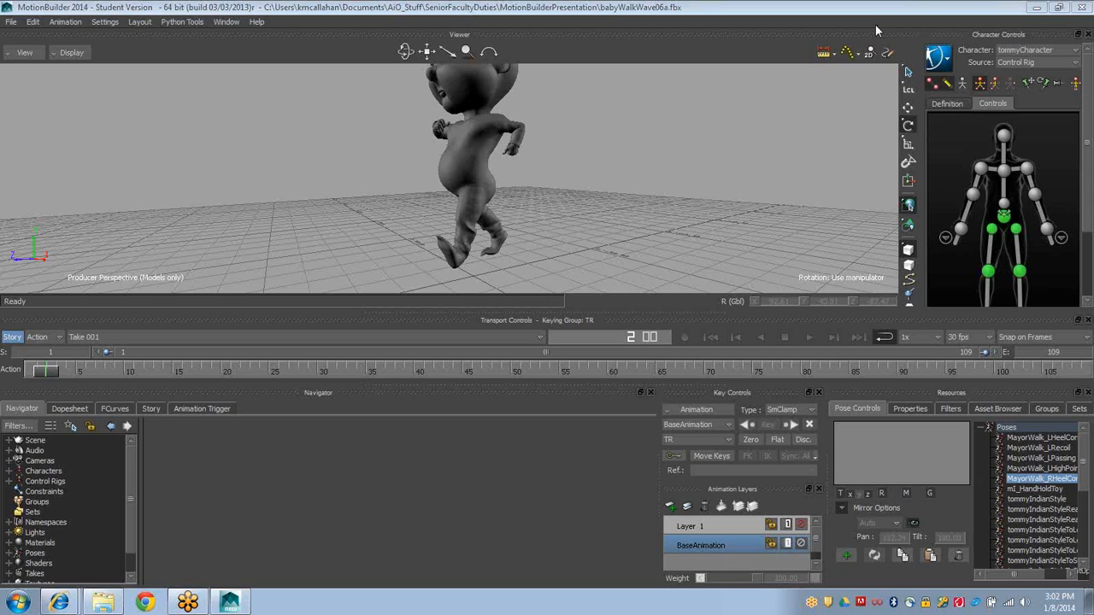
pyautogui.scroll(-2, 1086, 187)
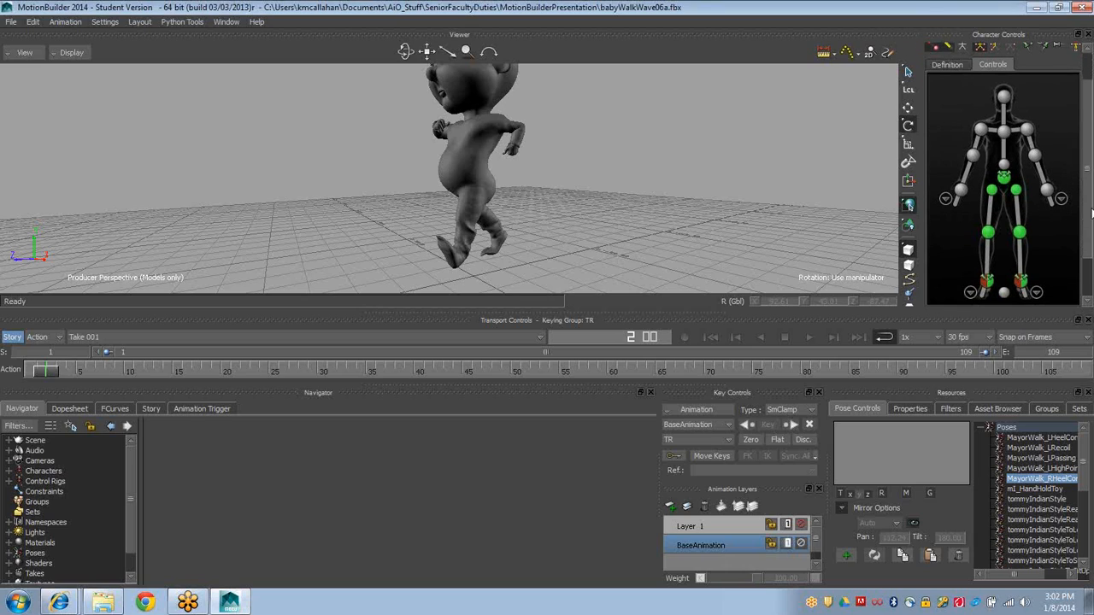
pyautogui.keyDown('ctrl'); pyautogui.keyDown('shift'); pyautogui.moveTo(486, 186); pyautogui.dragTo(493, 141); pyautogui.keyUp('shift'); pyautogui.keyUp('ctrl')
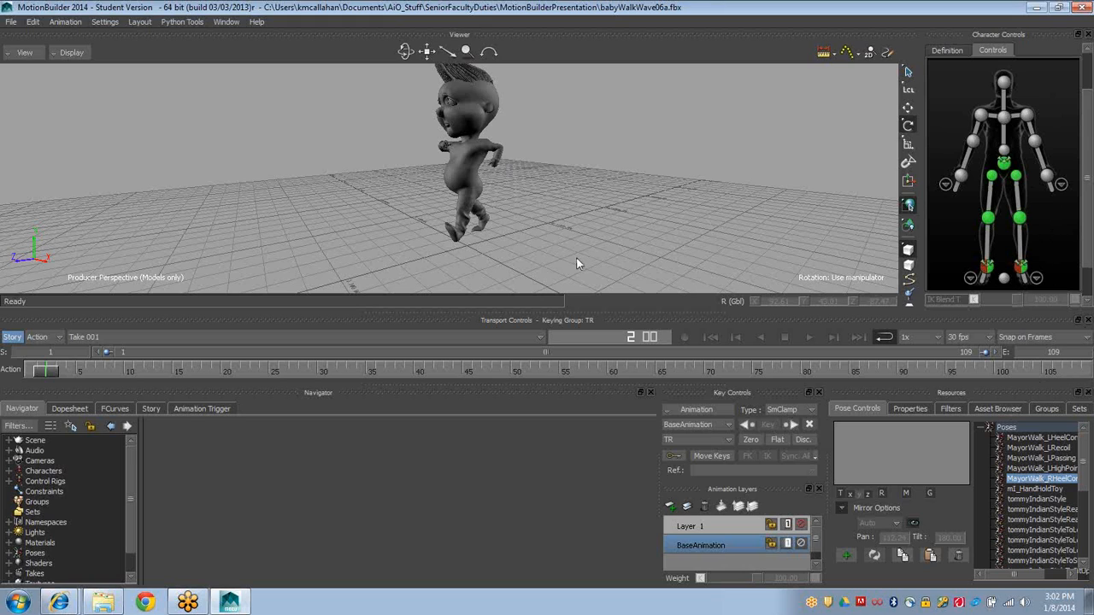
pyautogui.moveTo(454, 224)
pyautogui.keyDown('ctrl'); pyautogui.keyDown('shift'); pyautogui.mouseDown()
pyautogui.moveTo(402, 224)
pyautogui.moveTo(436, 230)
pyautogui.mouseUp(); pyautogui.keyUp('shift'); pyautogui.keyUp('ctrl')
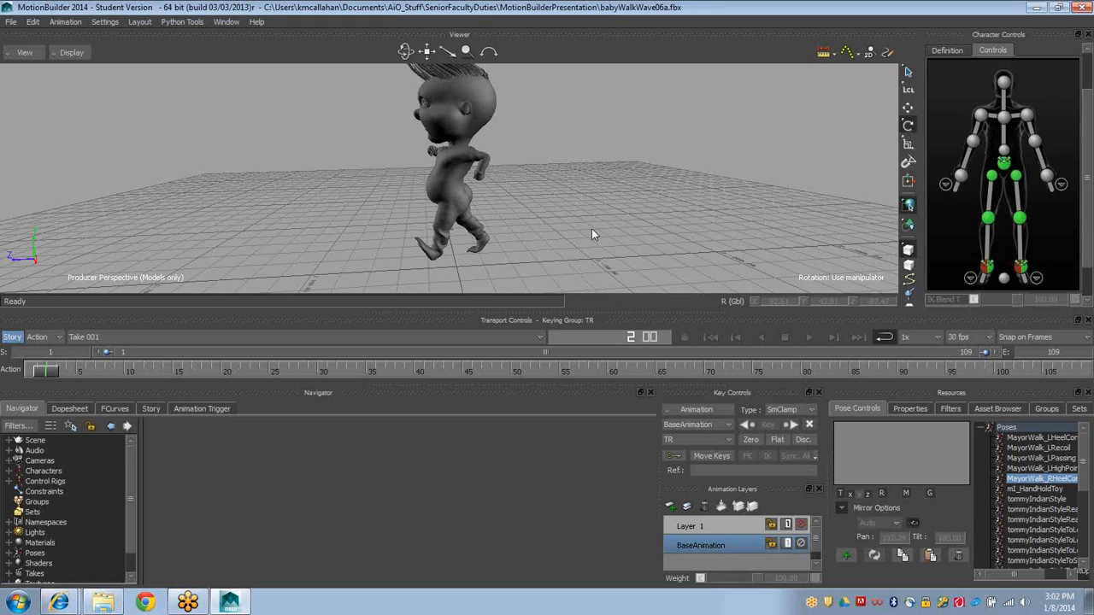
pyautogui.keyDown('ctrl'); pyautogui.keyDown('shift'); pyautogui.moveTo(412, 221); pyautogui.dragTo(554, 248); pyautogui.keyUp('shift'); pyautogui.keyUp('ctrl')
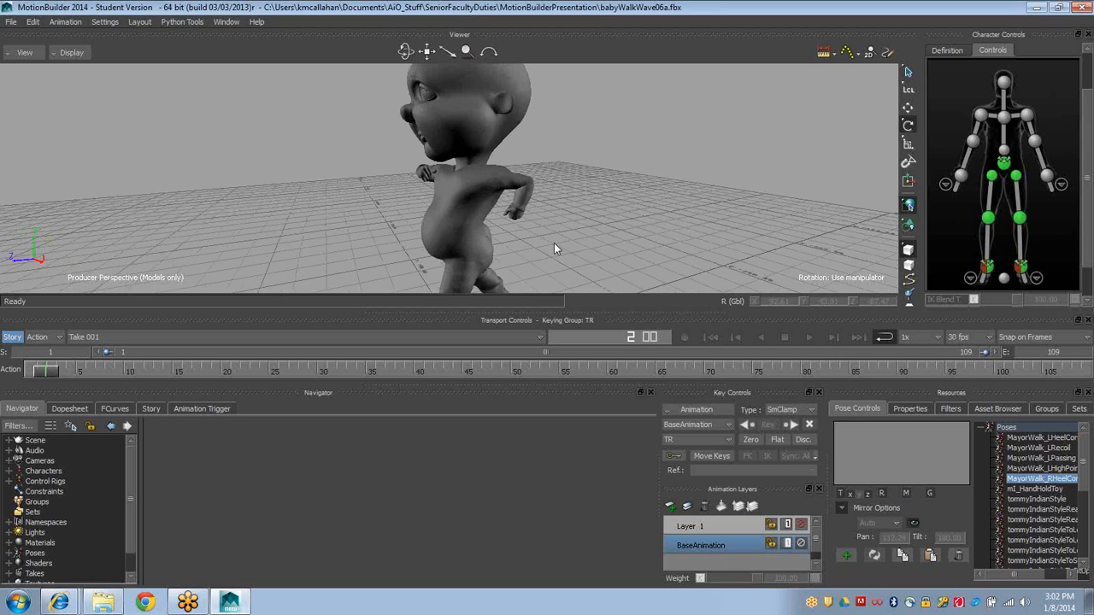
pyautogui.moveTo(500, 224)
pyautogui.keyDown('ctrl'); pyautogui.keyDown('shift'); pyautogui.mouseDown()
pyautogui.moveTo(530, 202)
pyautogui.moveTo(552, 237)
pyautogui.moveTo(449, 207)
pyautogui.moveTo(571, 228)
pyautogui.moveTo(497, 229)
pyautogui.moveTo(513, 235)
pyautogui.moveTo(489, 222)
pyautogui.mouseUp(); pyautogui.keyUp('shift'); pyautogui.keyUp('ctrl')
# Cycle the viewer's display mode to X-Ray and inspect the control rig inside the character
pyautogui.hotkey('ctrl', 'a')
pyautogui.hotkey('ctrl', 'a')
pyautogui.hotkey('ctrl', 'a')
pyautogui.hotkey('ctrl', 'a')
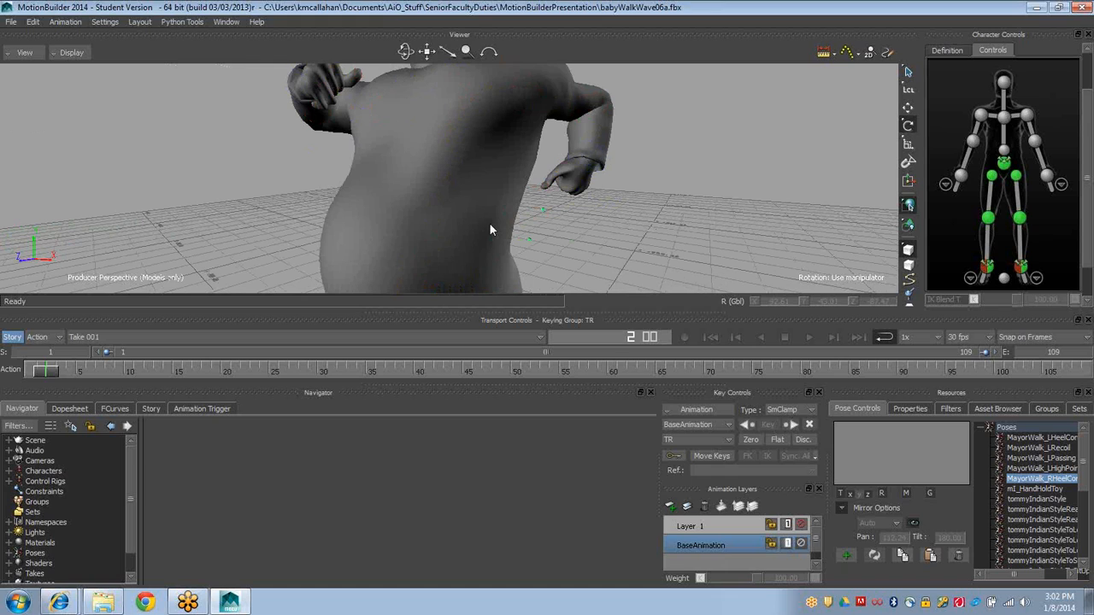
pyautogui.keyDown('ctrl'); pyautogui.keyDown('shift'); pyautogui.moveTo(469, 210); pyautogui.dragTo(490, 100); pyautogui.keyUp('shift'); pyautogui.keyUp('ctrl')
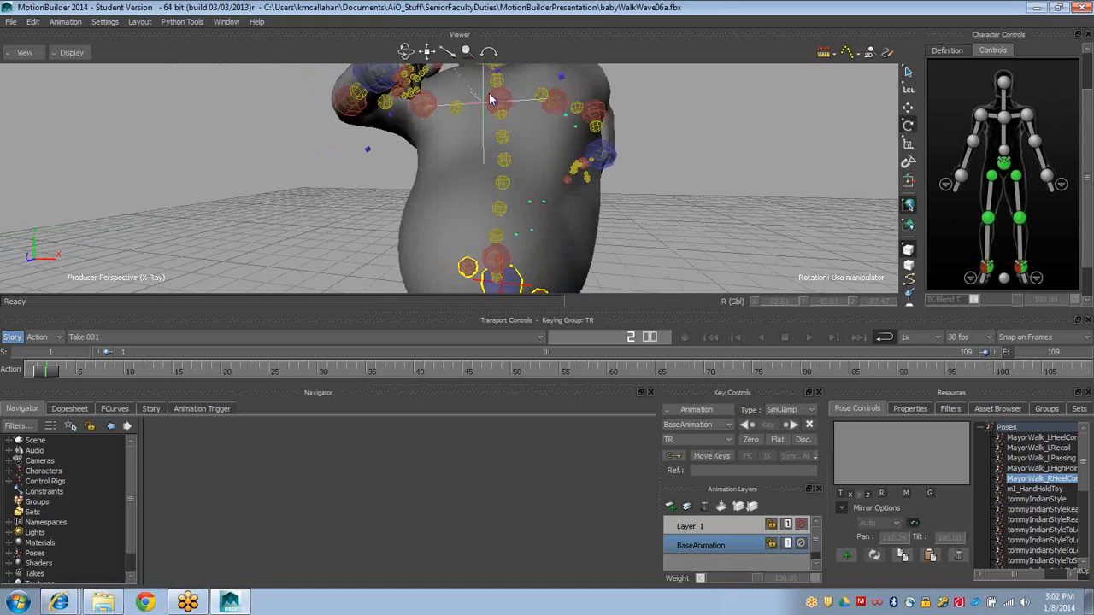
pyautogui.keyDown('ctrl'); pyautogui.keyDown('shift'); pyautogui.moveTo(543, 225); pyautogui.dragTo(154, 100); pyautogui.keyUp('shift'); pyautogui.keyUp('ctrl')
# Merge Maya_Characterized.FBX from the MotionBuilderPresentation folder into the current walk scene
pyautogui.click(10, 22)
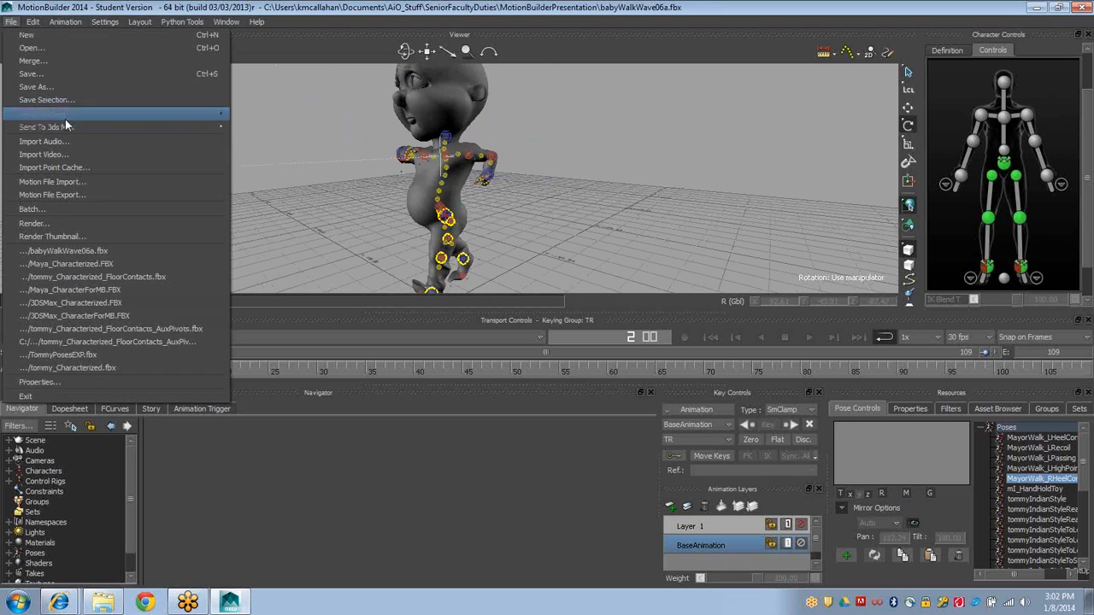
pyautogui.click(45, 62)
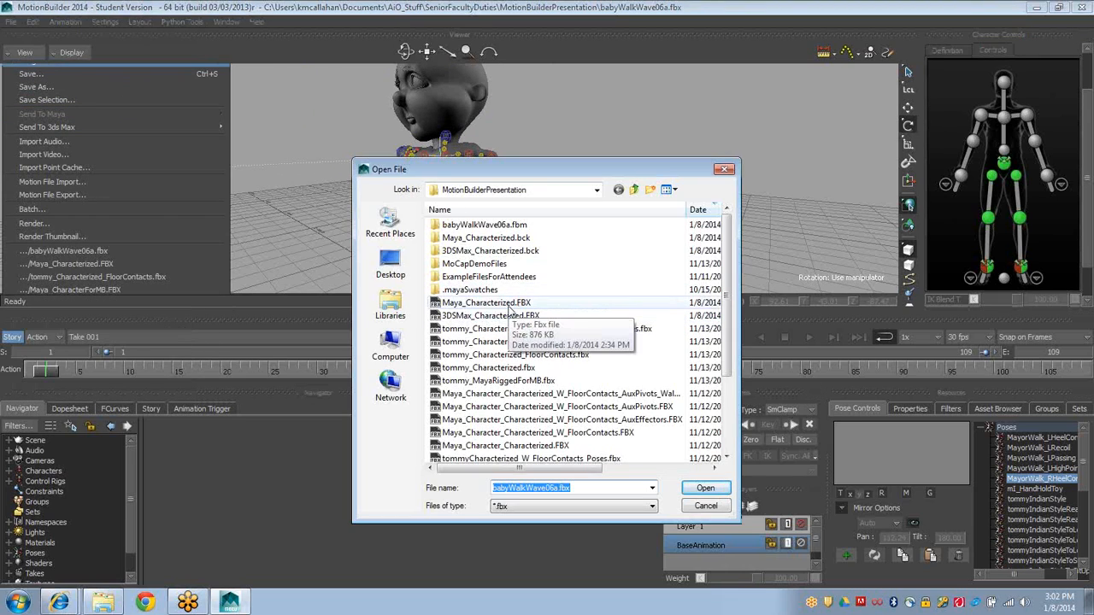
pyautogui.doubleClick(485, 303)
pyautogui.press('Return')
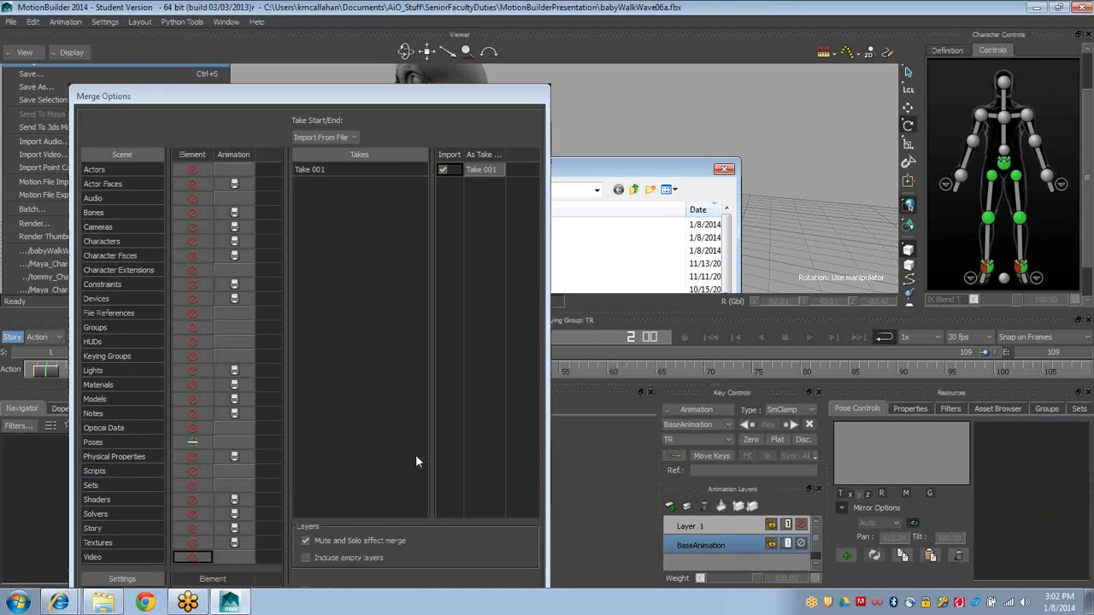
pyautogui.keyDown('alt'); pyautogui.moveTo(563, 226); pyautogui.dragTo(510, 184, button='right'); pyautogui.keyUp('alt')
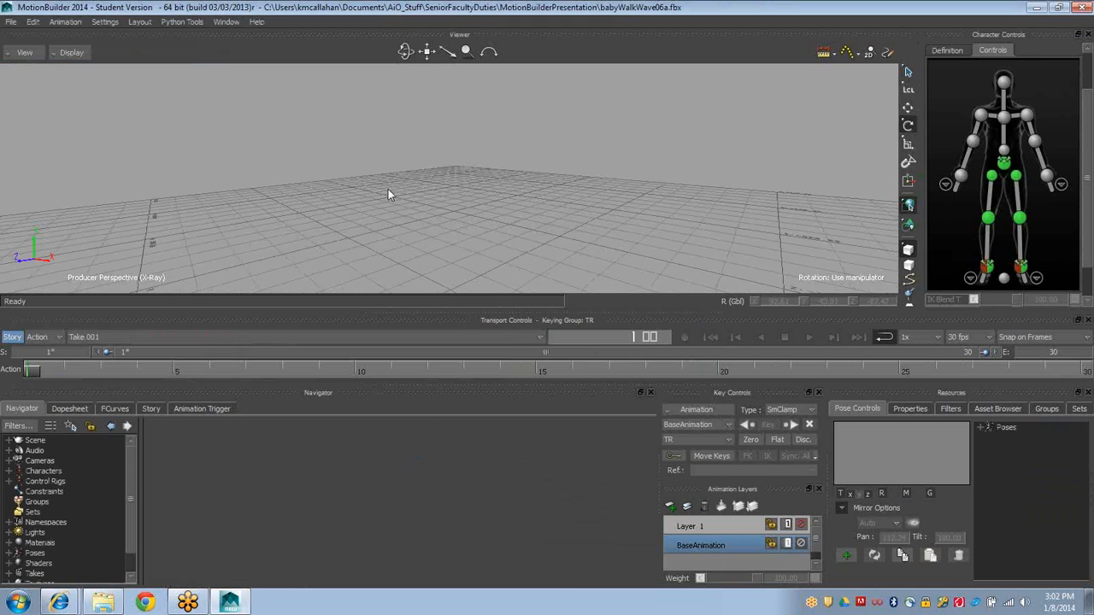
pyautogui.keyDown('ctrl'); pyautogui.keyDown('shift'); pyautogui.moveTo(287, 201); pyautogui.dragTo(440, 210); pyautogui.keyUp('shift'); pyautogui.keyUp('ctrl')
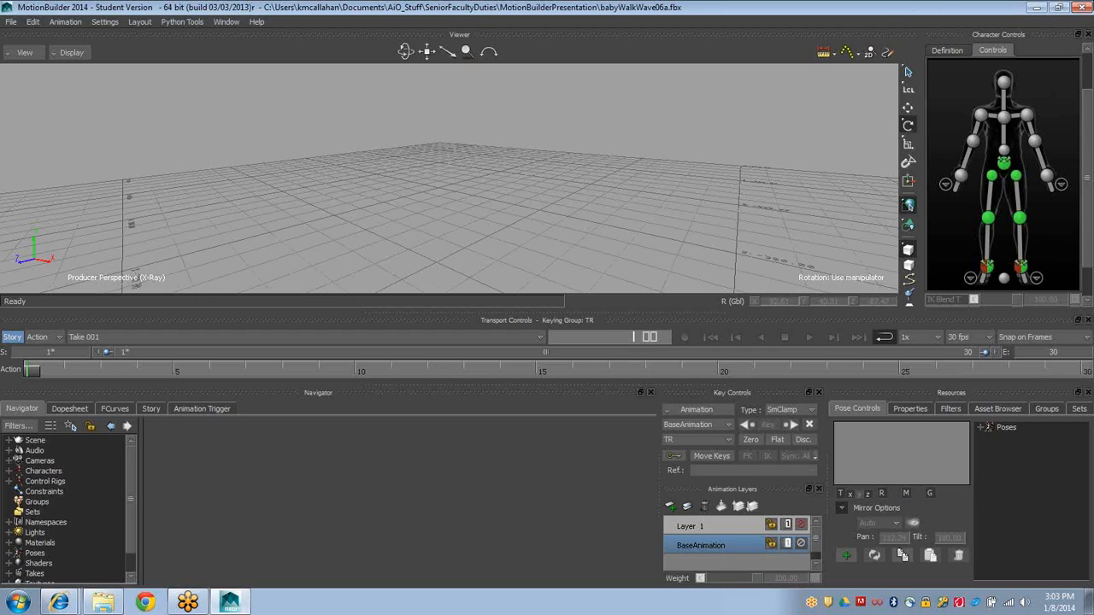
# Close MotionBuilder 2014 without saving the changes and start it again
pyautogui.click(1082, 7)
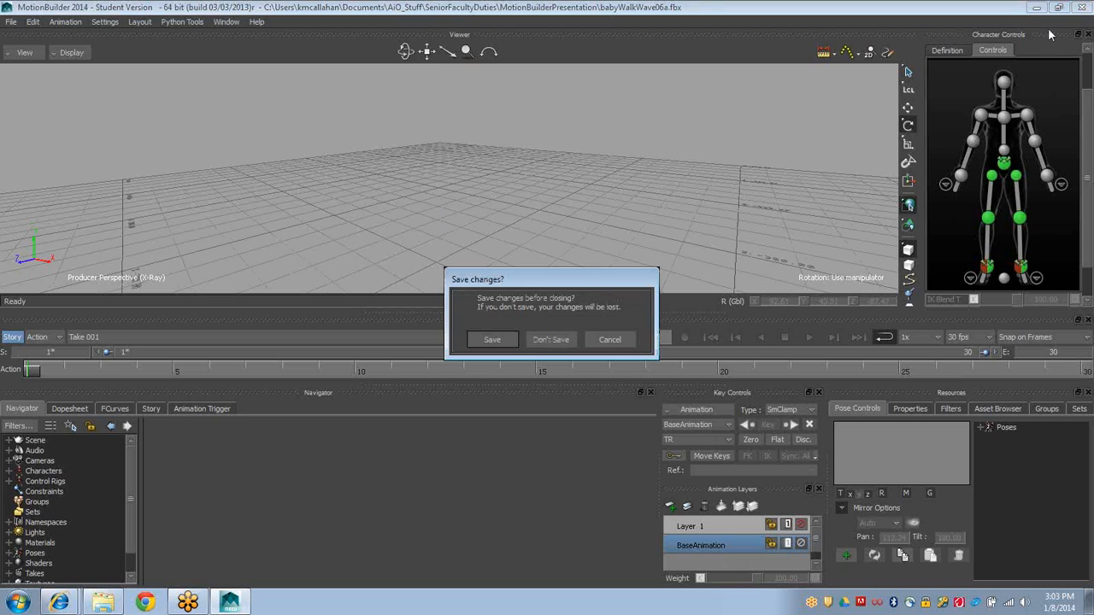
pyautogui.click(552, 340)
pyautogui.click(19, 603)
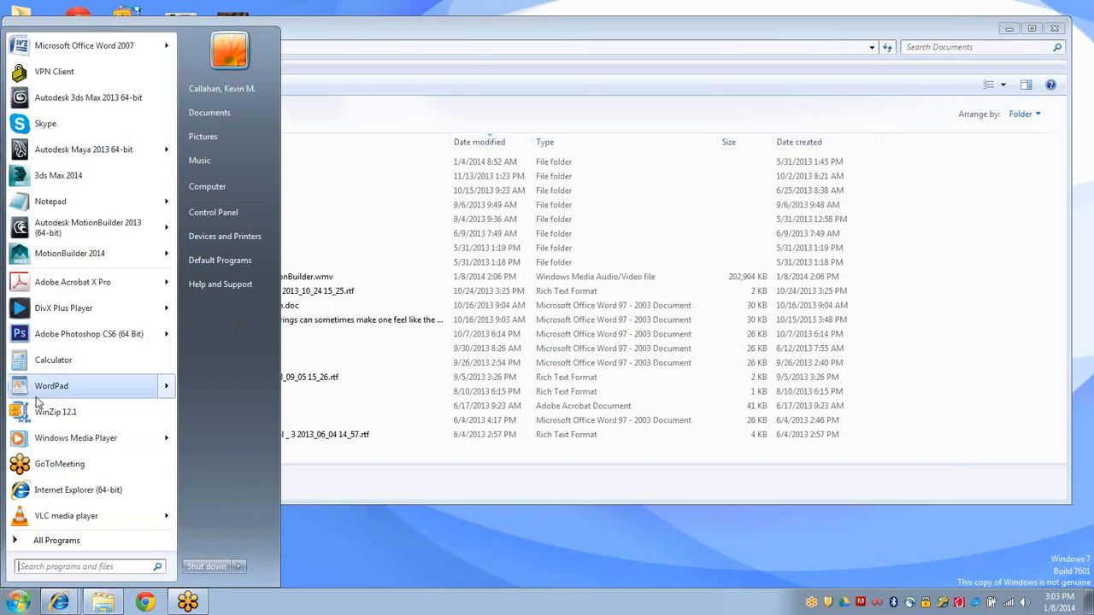
pyautogui.click(85, 253)
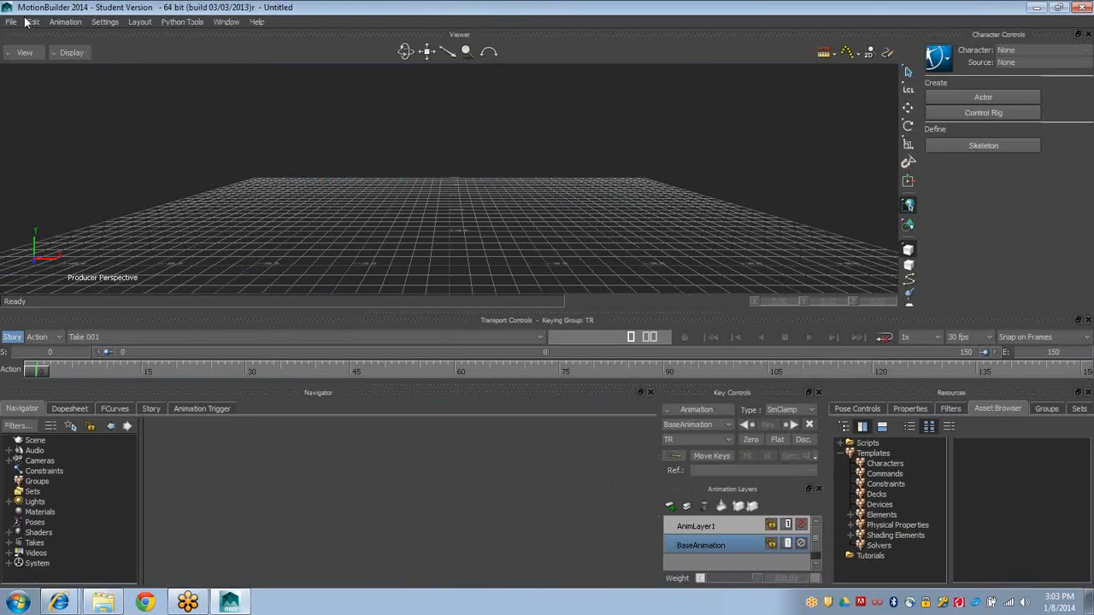
# Open the recent file Maya_Characterized.FBX, importing all of its elements and Take 001
pyautogui.click(8, 24)
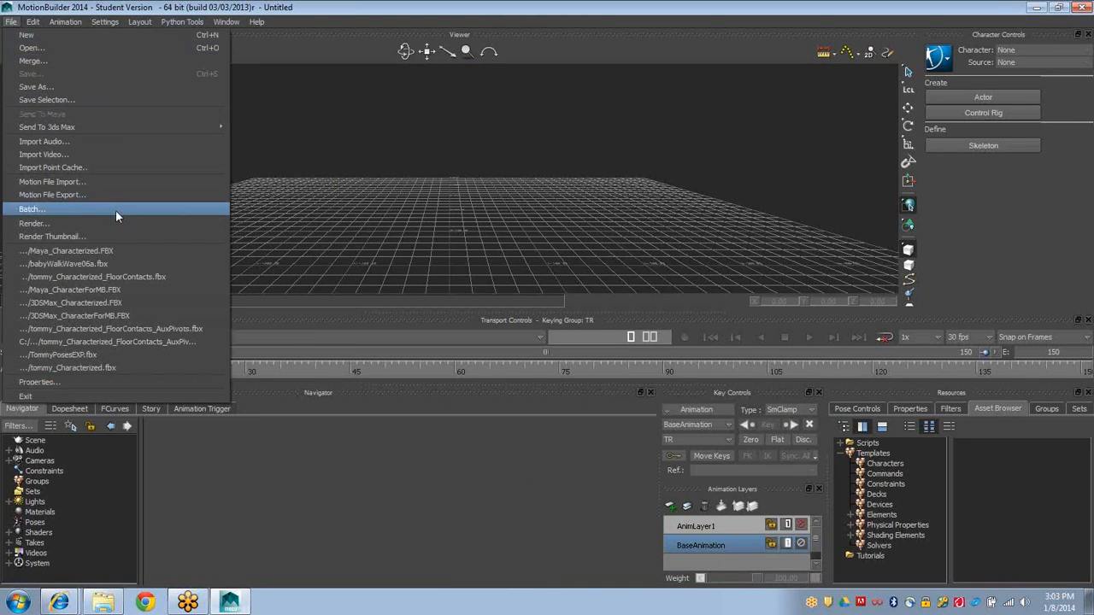
pyautogui.click(130, 250)
pyautogui.press('Return')
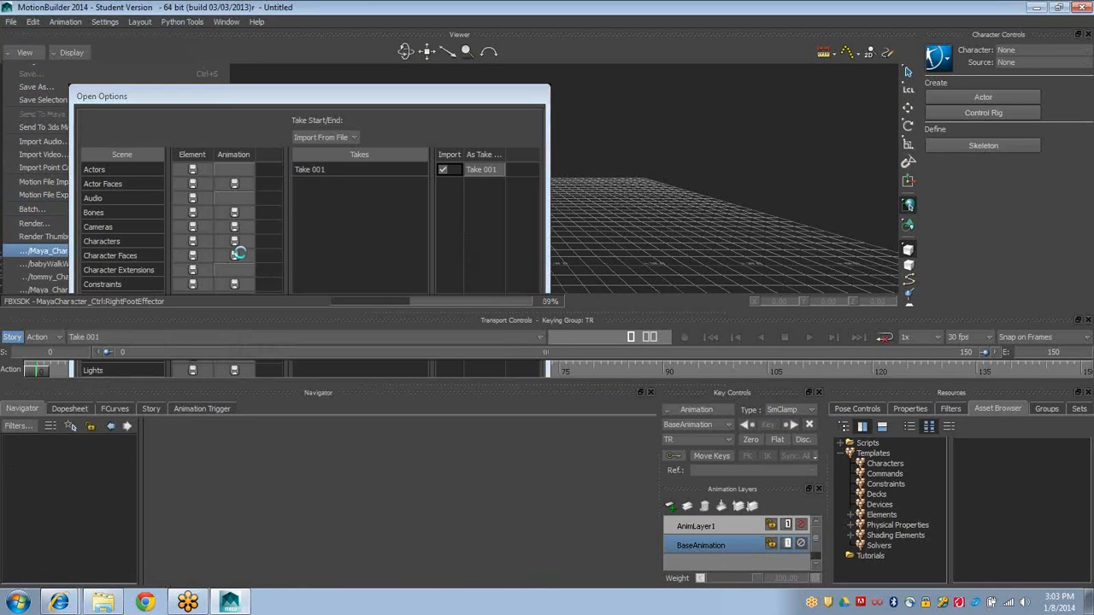
# Merge the poses from TommyPosesEXP.fbx into the Maya_Characterized scene, importing Take 001
pyautogui.click(11, 21)
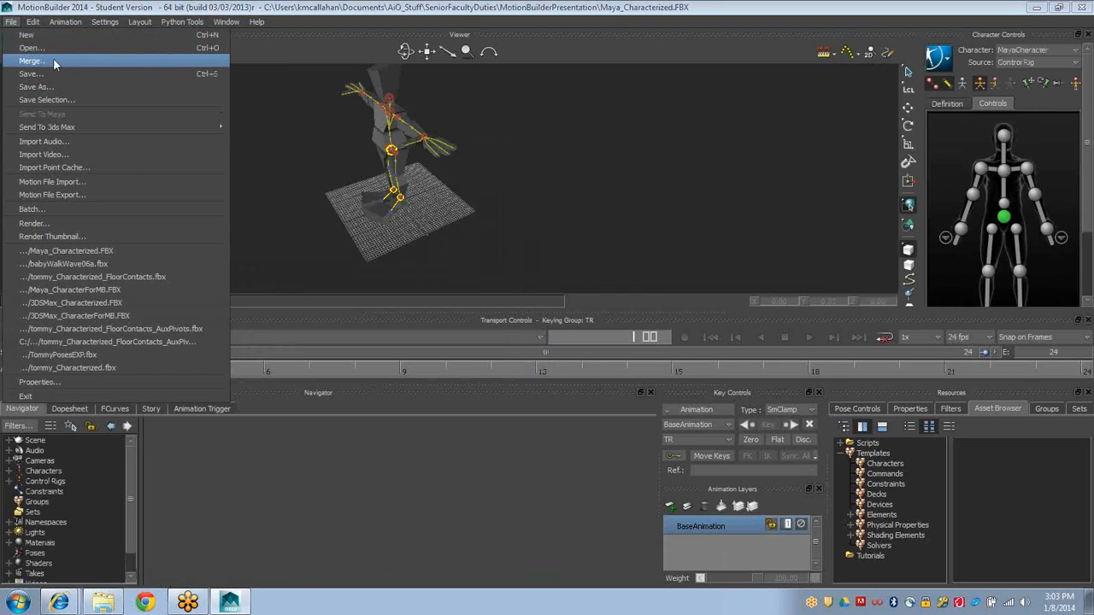
pyautogui.click(49, 60)
pyautogui.scroll(-3, 728, 371)
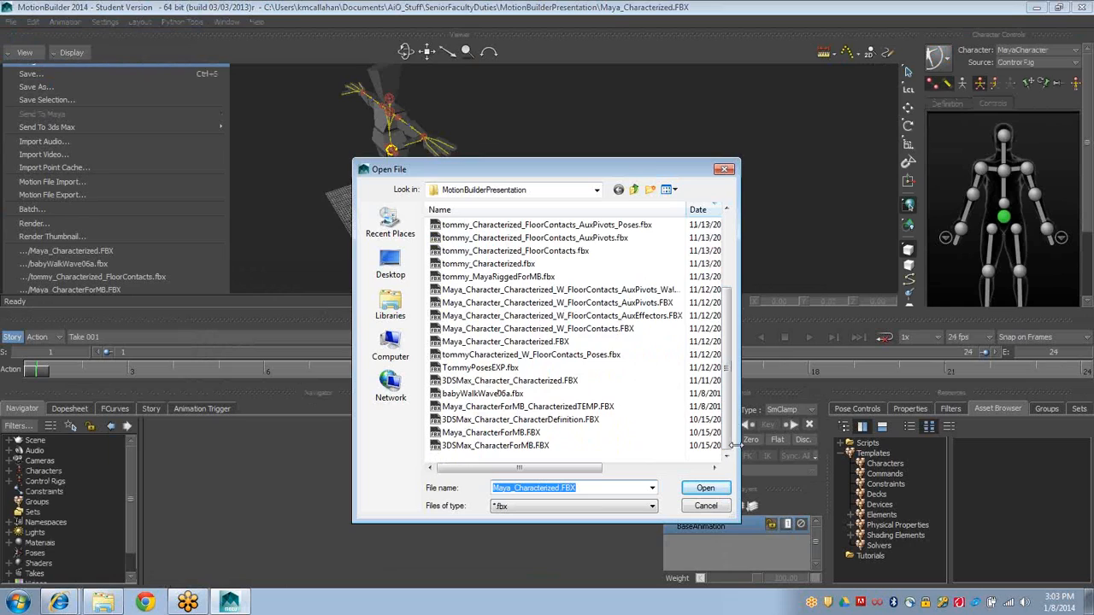
pyautogui.doubleClick(500, 370)
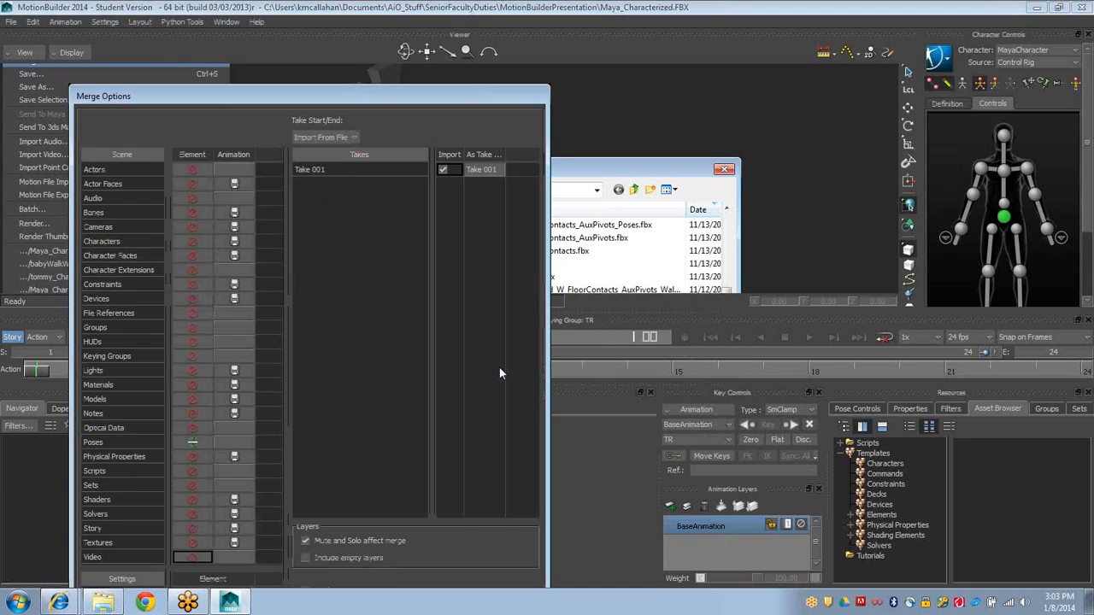
pyautogui.press('Return')
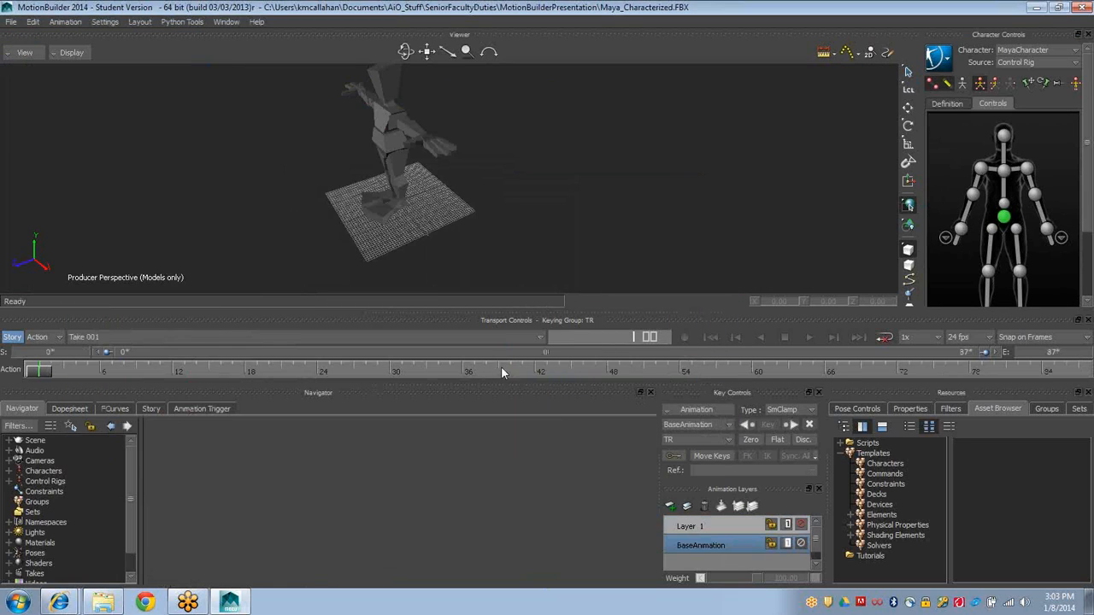
# Expand the list of stored poses and display the character in X-Ray mode
pyautogui.click(852, 408)
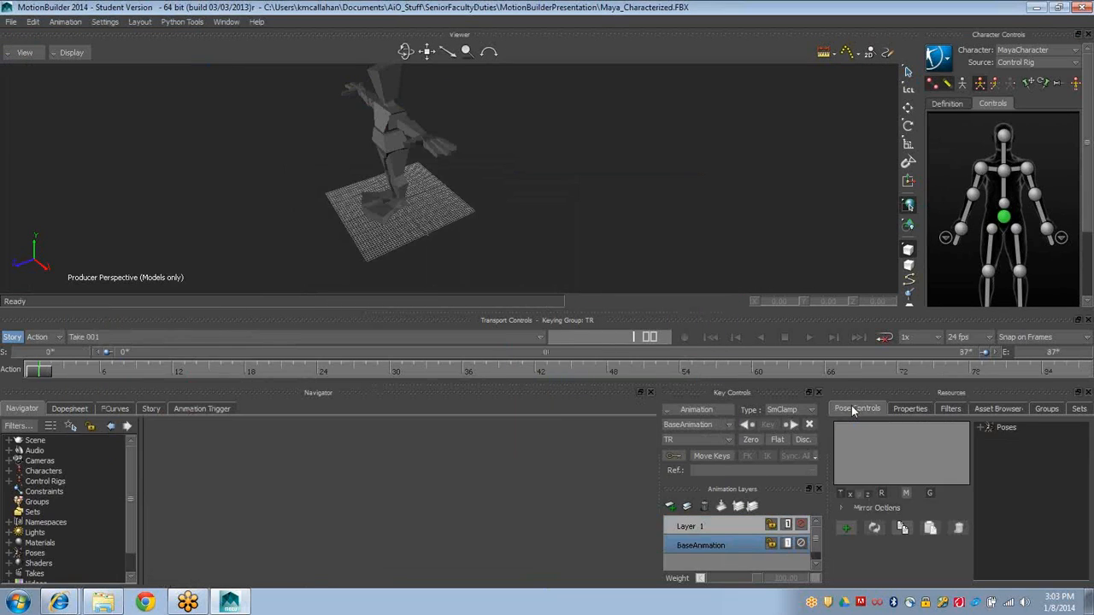
pyautogui.click(980, 427)
pyautogui.moveTo(294, 201); pyautogui.dragTo(375, 234)
pyautogui.hotkey('ctrl', 'a')
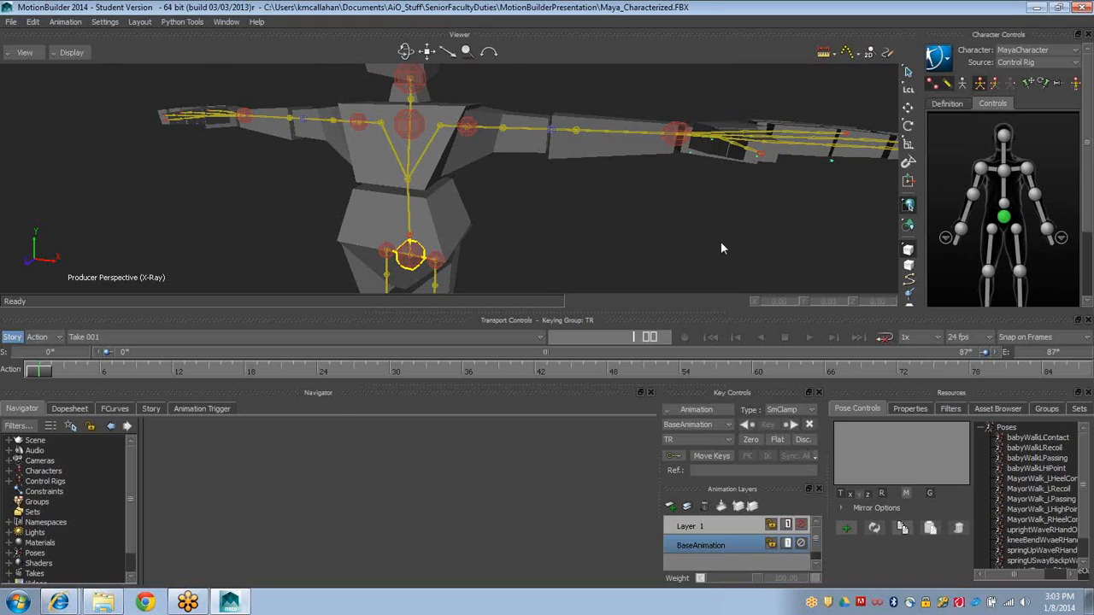
# Apply the stored babyWalkLContact pose to the Maya character
pyautogui.keyDown('alt'); pyautogui.moveTo(720, 241); pyautogui.dragTo(548, 202, button='right'); pyautogui.keyUp('alt')
pyautogui.keyDown('alt'); pyautogui.moveTo(547, 202); pyautogui.dragTo(916, 313); pyautogui.keyUp('alt')
pyautogui.press('w')
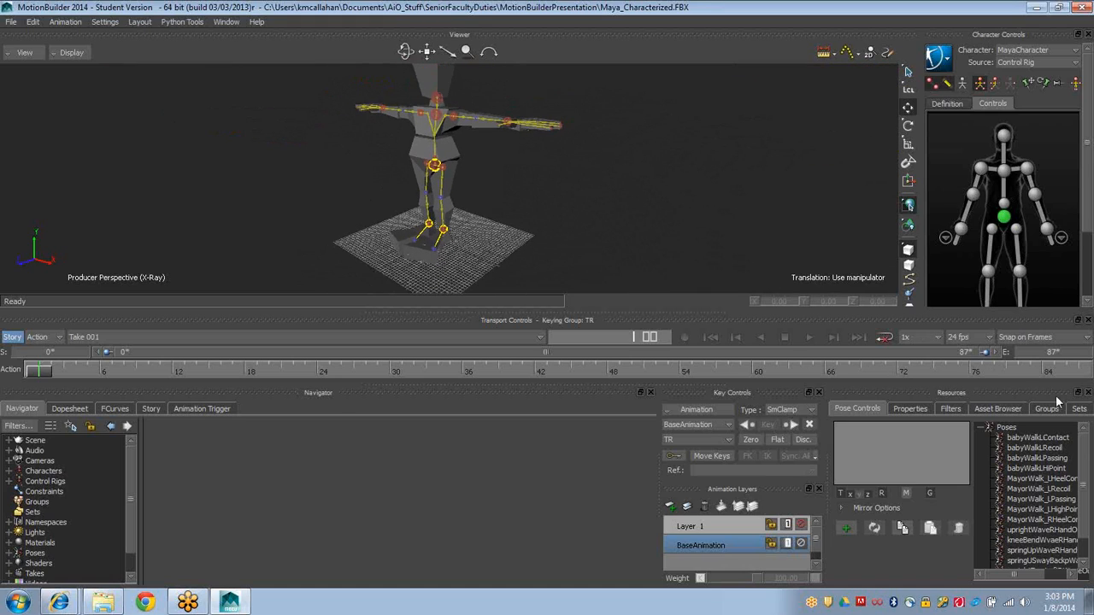
pyautogui.doubleClick(1063, 439)
pyautogui.keyDown('alt'); pyautogui.moveTo(772, 297); pyautogui.dragTo(674, 259); pyautogui.keyUp('alt')
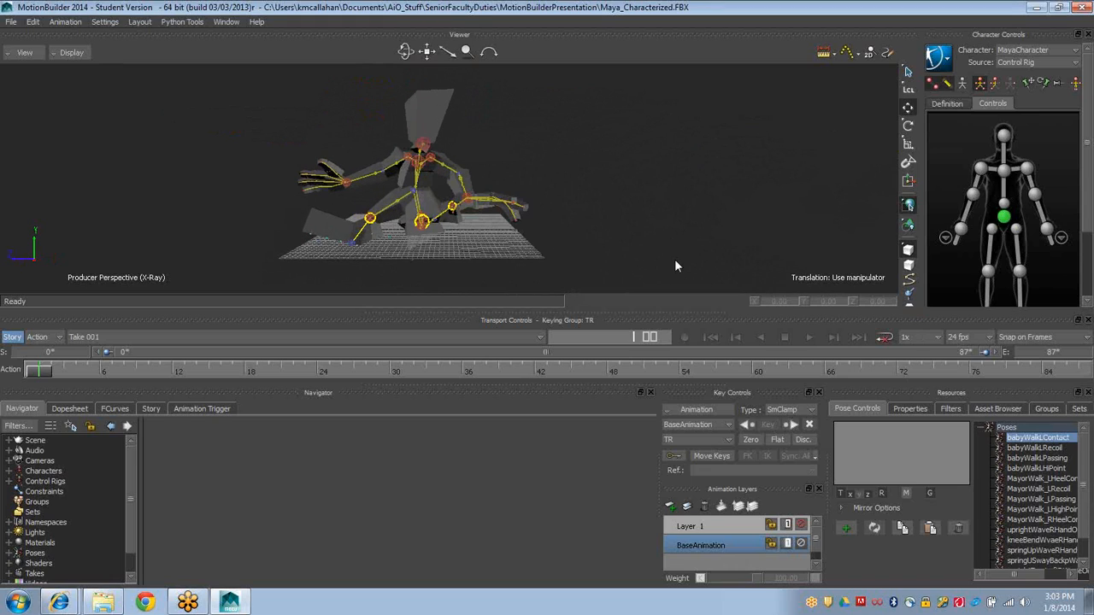
# Raise the character's hips effector to a global Y translation of about 466
pyautogui.click(1005, 218)
pyautogui.scroll(-2, 500, 171)
pyautogui.moveTo(428, 158); pyautogui.dragTo(444, 199)
pyautogui.scroll(-1, 429, 125)
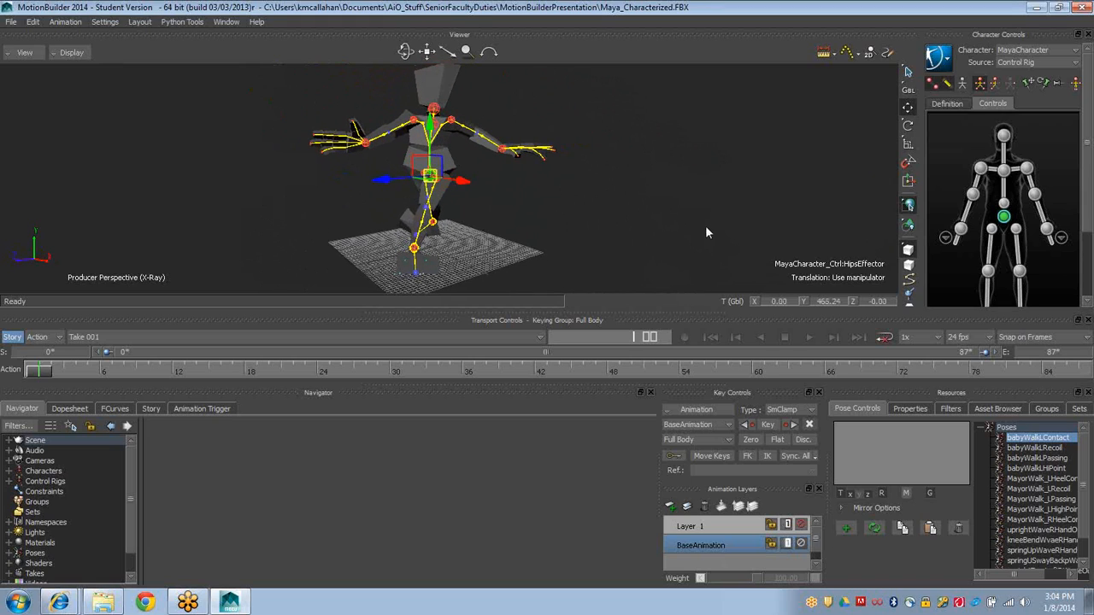
# Inspect the posed character and its control rig from several angles, including the head
pyautogui.moveTo(427, 205)
pyautogui.keyDown('ctrl'); pyautogui.keyDown('shift'); pyautogui.mouseDown()
pyautogui.moveTo(356, 209)
pyautogui.moveTo(416, 195)
pyautogui.moveTo(468, 225)
pyautogui.moveTo(411, 214)
pyautogui.moveTo(460, 205)
pyautogui.moveTo(444, 210)
pyautogui.mouseUp(); pyautogui.keyUp('shift'); pyautogui.keyUp('ctrl')
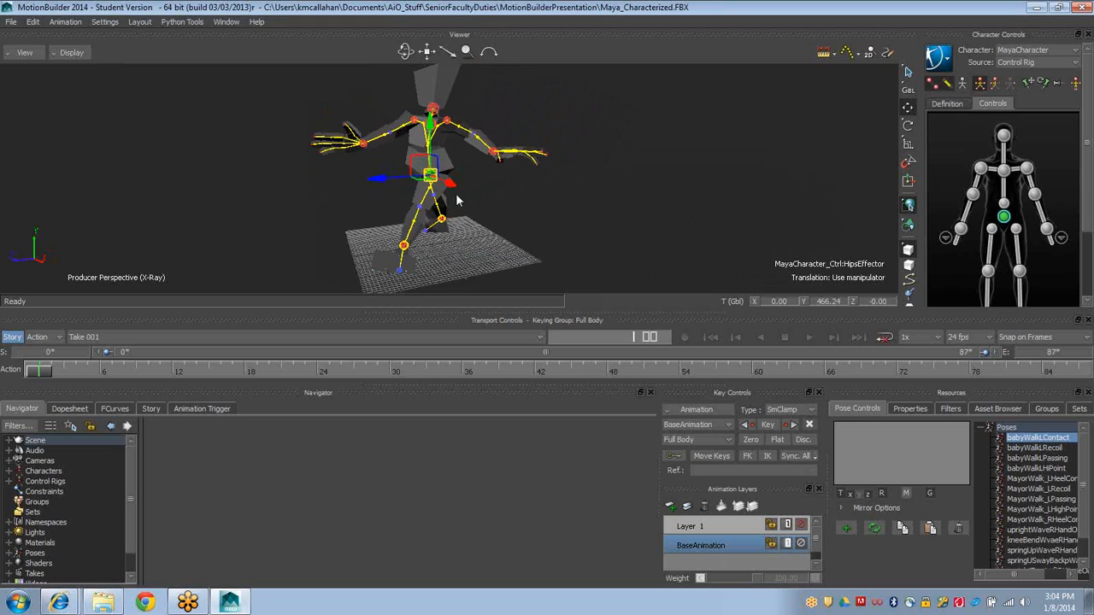
pyautogui.keyDown('ctrl'); pyautogui.keyDown('shift'); pyautogui.moveTo(460, 202); pyautogui.dragTo(300, 193); pyautogui.keyUp('shift'); pyautogui.keyUp('ctrl')
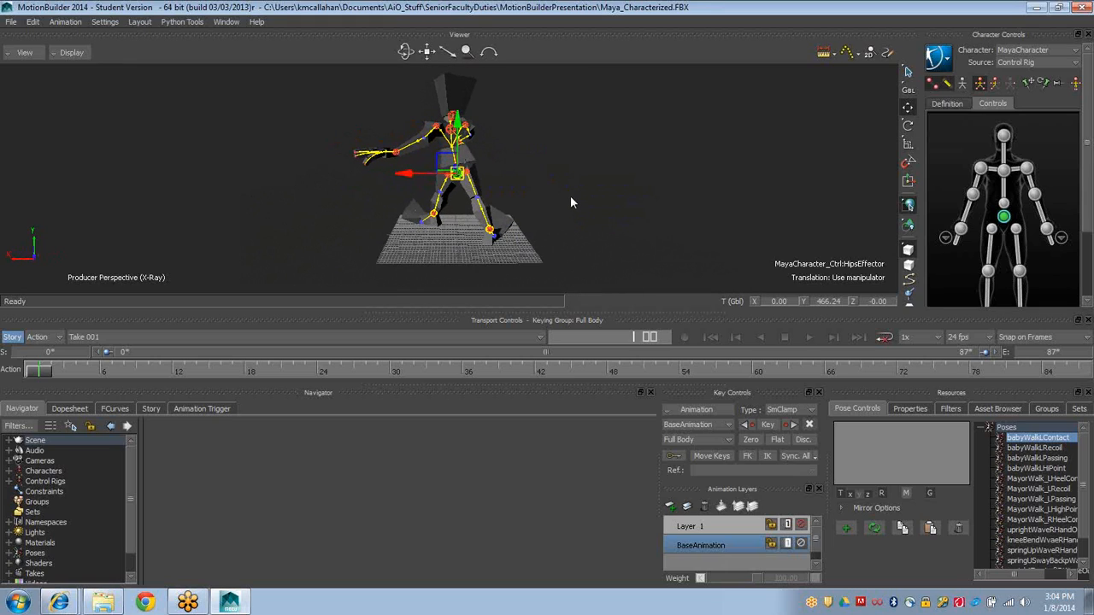
pyautogui.keyDown('ctrl'); pyautogui.keyDown('shift'); pyautogui.moveTo(571, 203); pyautogui.dragTo(452, 230); pyautogui.keyUp('shift'); pyautogui.keyUp('ctrl')
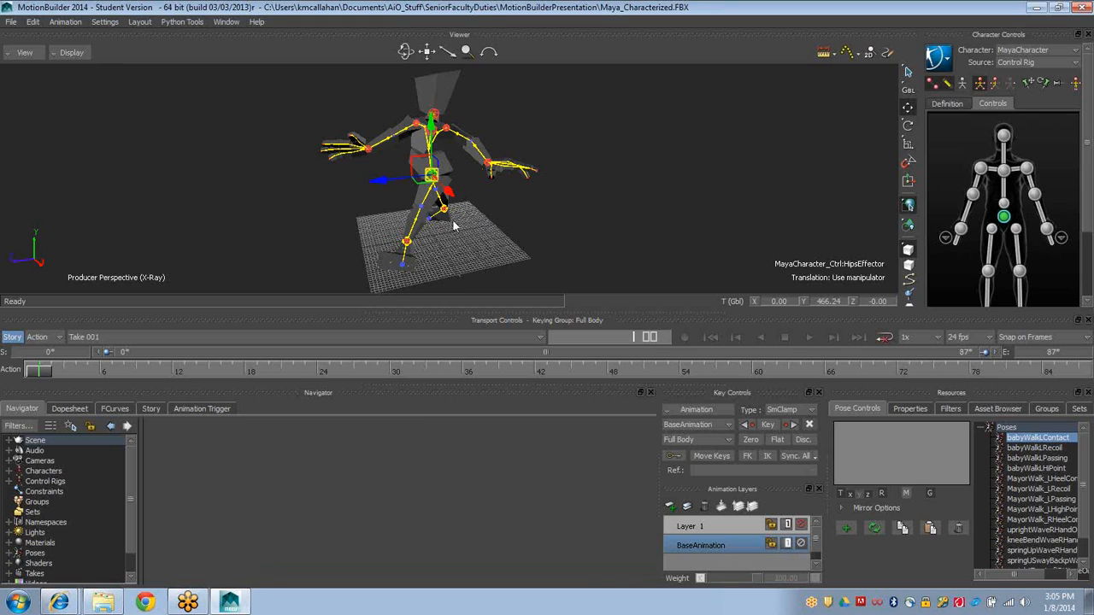
pyautogui.keyDown('alt'); pyautogui.moveTo(452, 222); pyautogui.dragTo(476, 217); pyautogui.keyUp('alt')
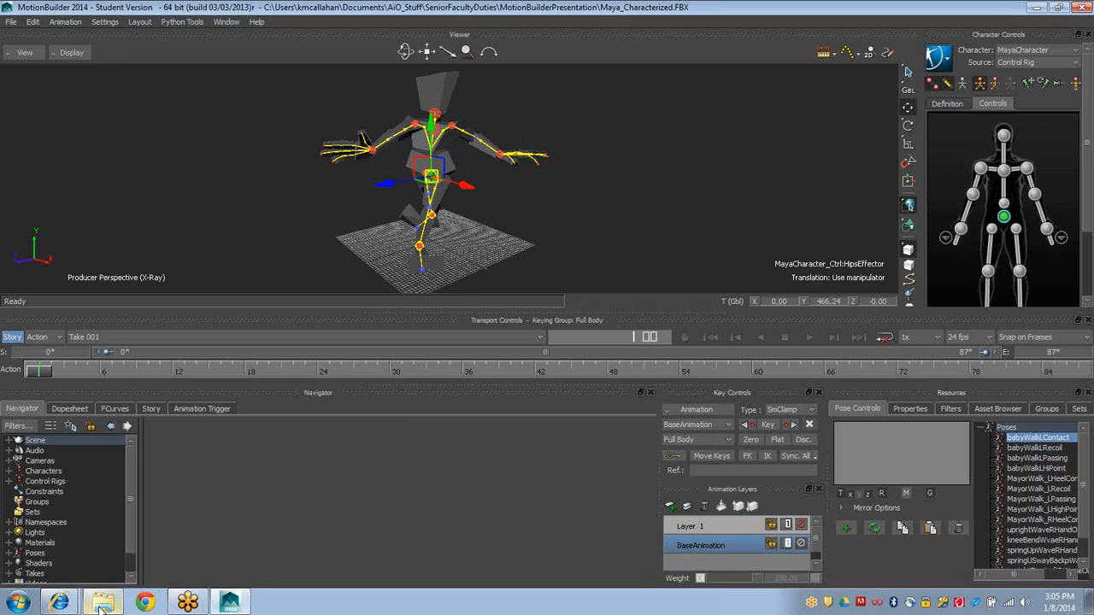
pyautogui.click(438, 91)
pyautogui.keyDown('alt'); pyautogui.moveTo(439, 91); pyautogui.dragTo(380, 193); pyautogui.keyUp('alt')
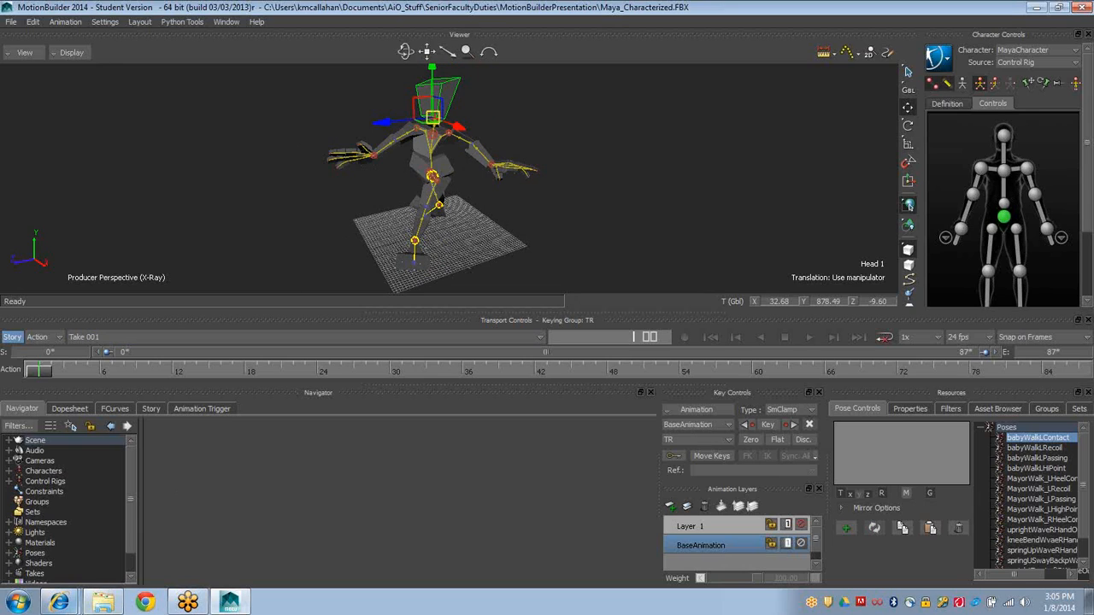
# Switch to Windows Explorer and browse to AiO_Stuff > SeniorFacultyDuties > MotionBuilderPresentation > ExampleFilesForAttendees
pyautogui.click(103, 603)
pyautogui.doubleClick(159, 162)
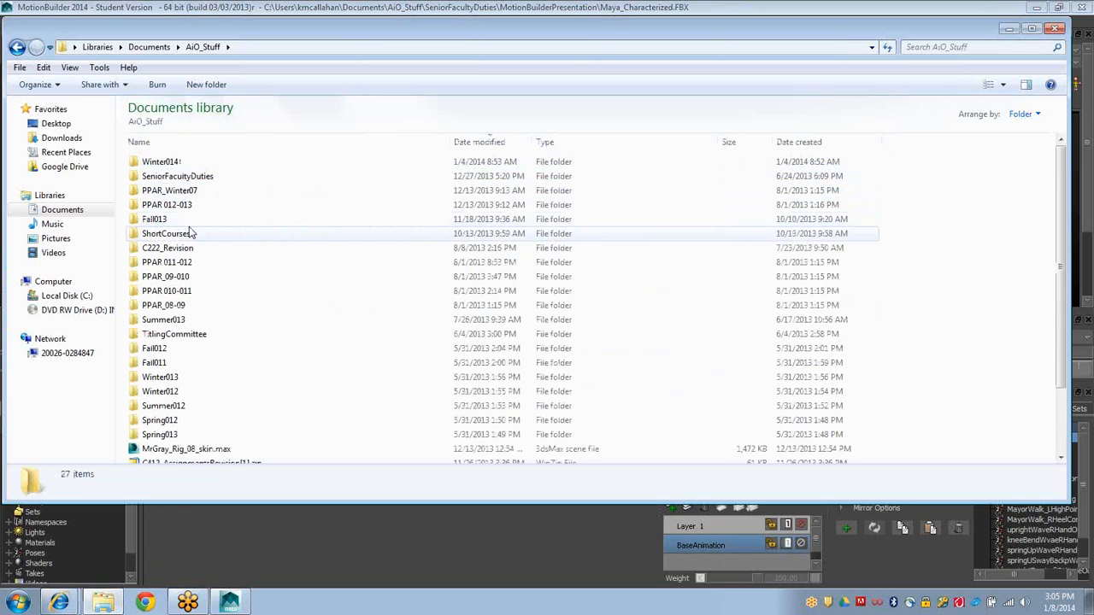
pyautogui.doubleClick(175, 176)
pyautogui.doubleClick(184, 161)
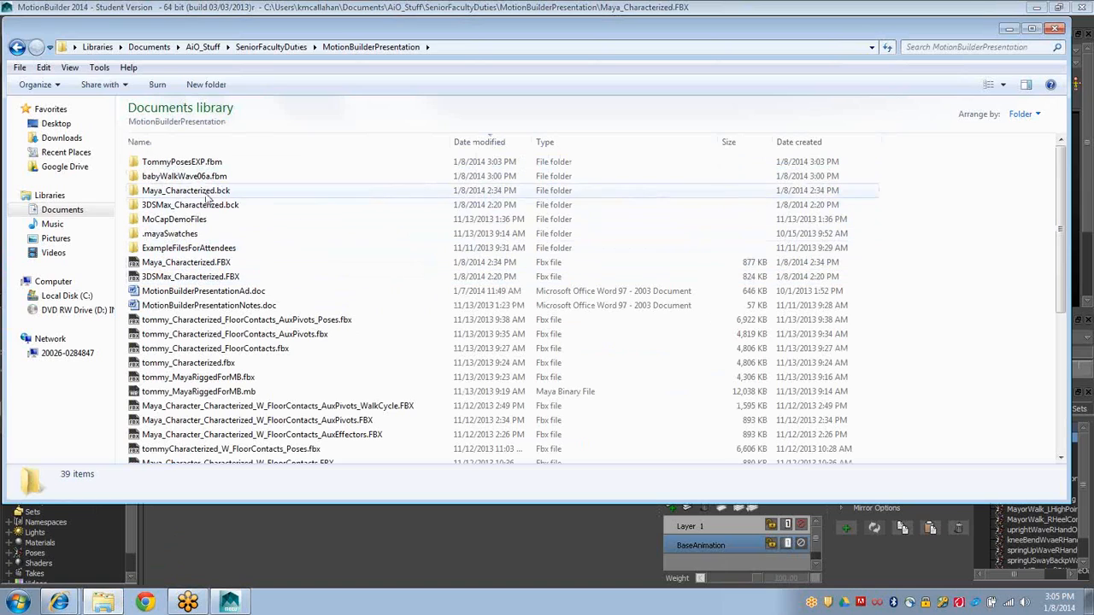
pyautogui.doubleClick(205, 249)
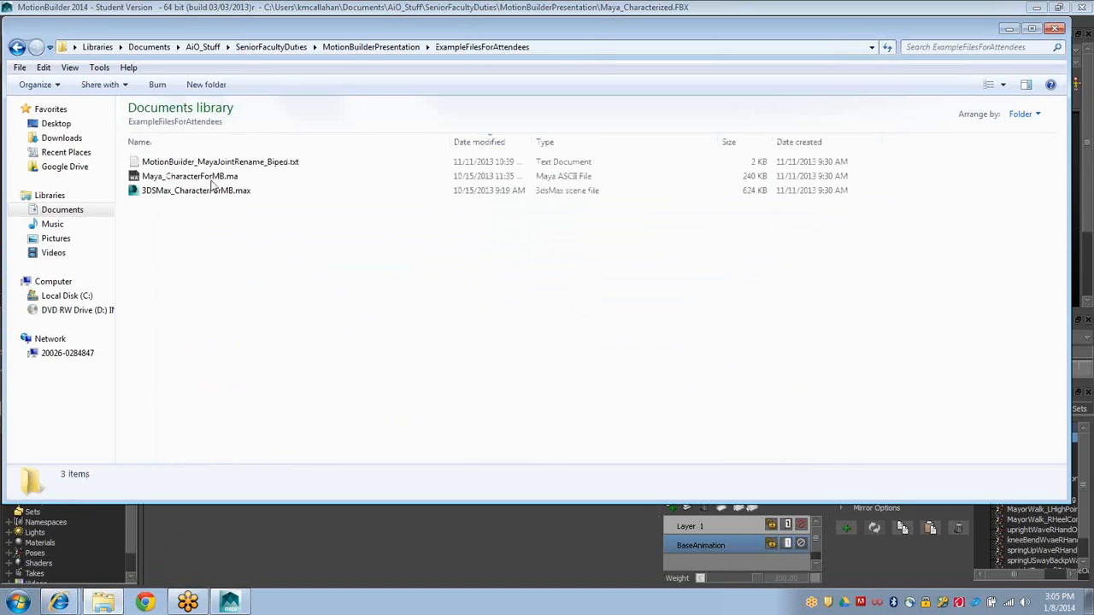
# Open MotionBuilder_MayaJointRename_Biped.txt in Notepad and examine its joint rename commands
pyautogui.doubleClick(220, 162)
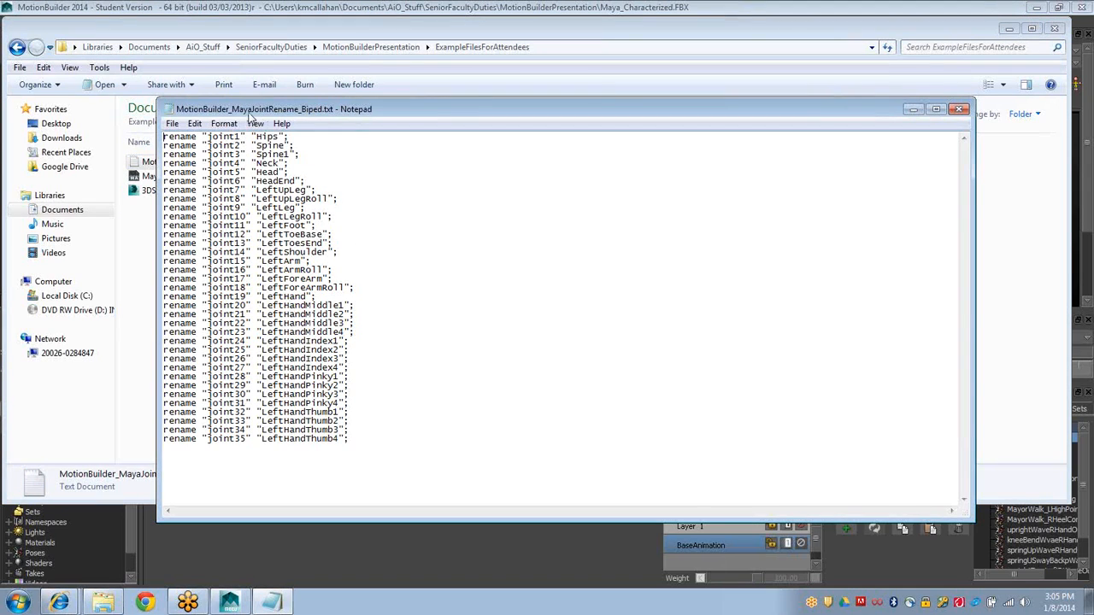
pyautogui.moveTo(252, 110); pyautogui.dragTo(170, 99)
pyautogui.moveTo(235, 135); pyautogui.dragTo(278, 272)
pyautogui.click(258, 321)
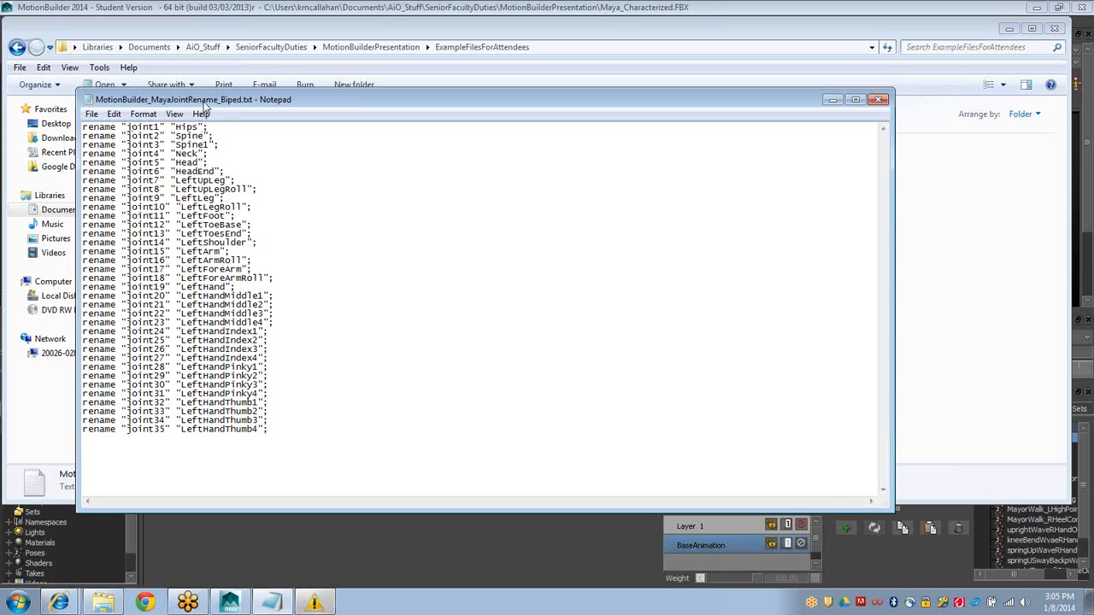
pyautogui.moveTo(205, 104); pyautogui.dragTo(208, 104)
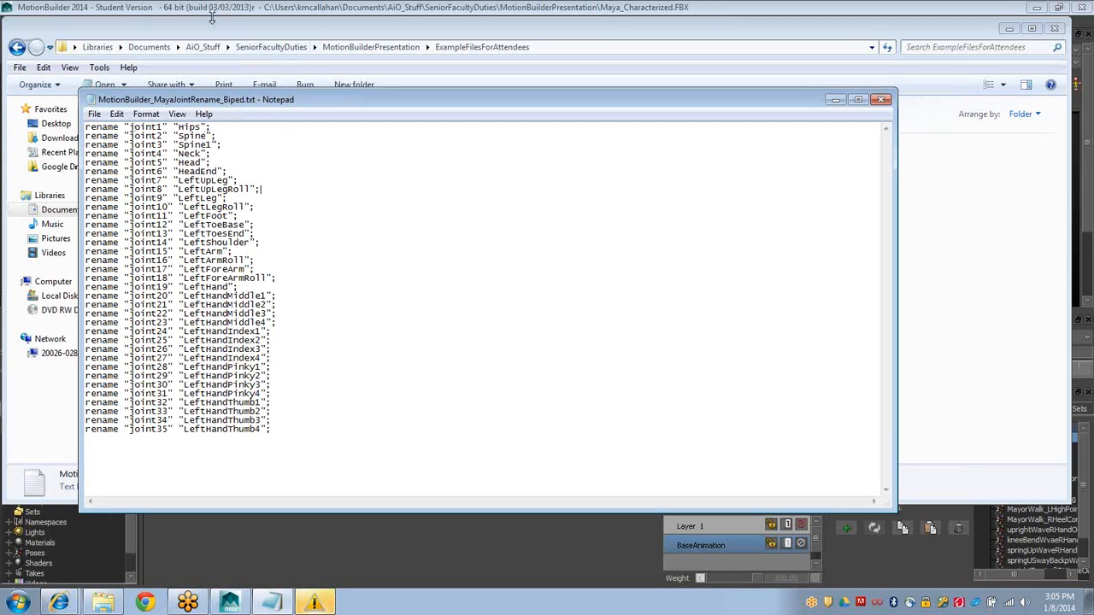
# Return to the ExampleFilesForAttendees folder and point out Maya_CharacterForMB.ma and 3DSMax_CharacterForMB.max
pyautogui.click(244, 27)
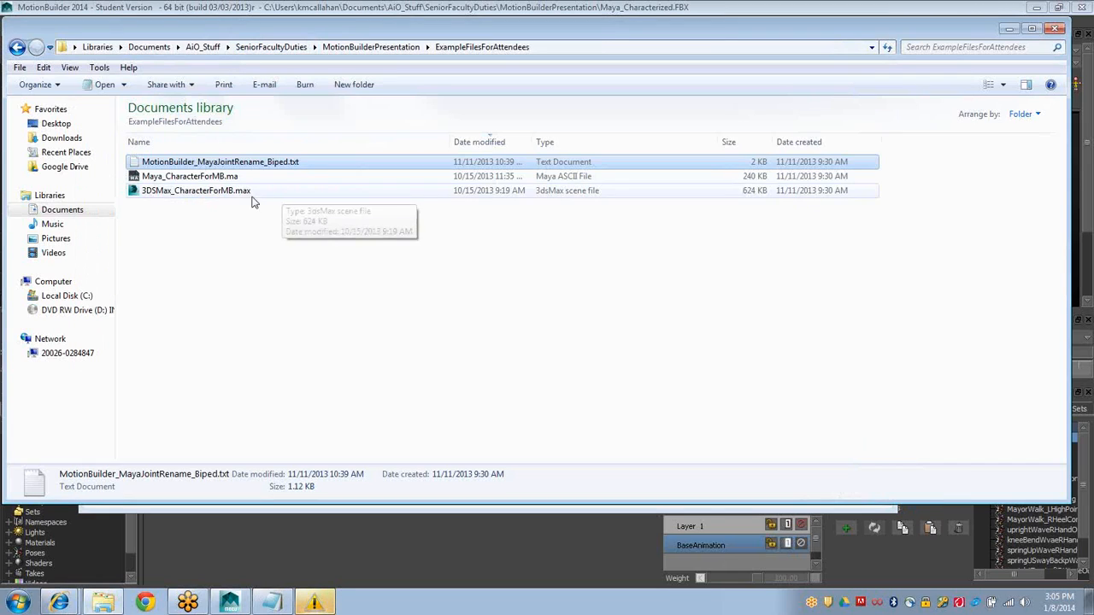
pyautogui.click(215, 177)
pyautogui.click(218, 194)
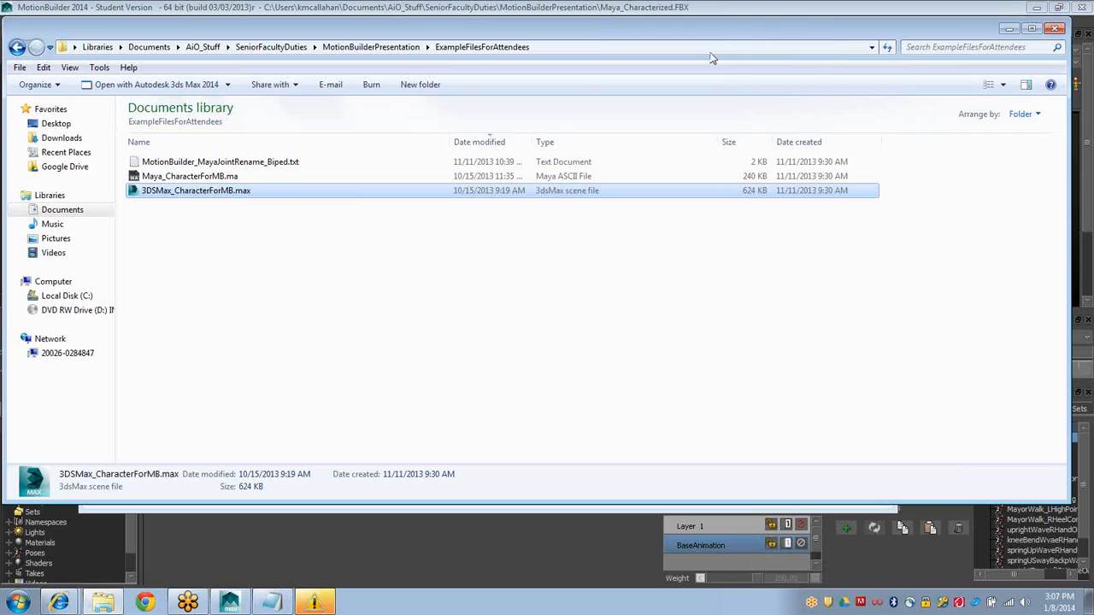
pyautogui.click(713, 22)
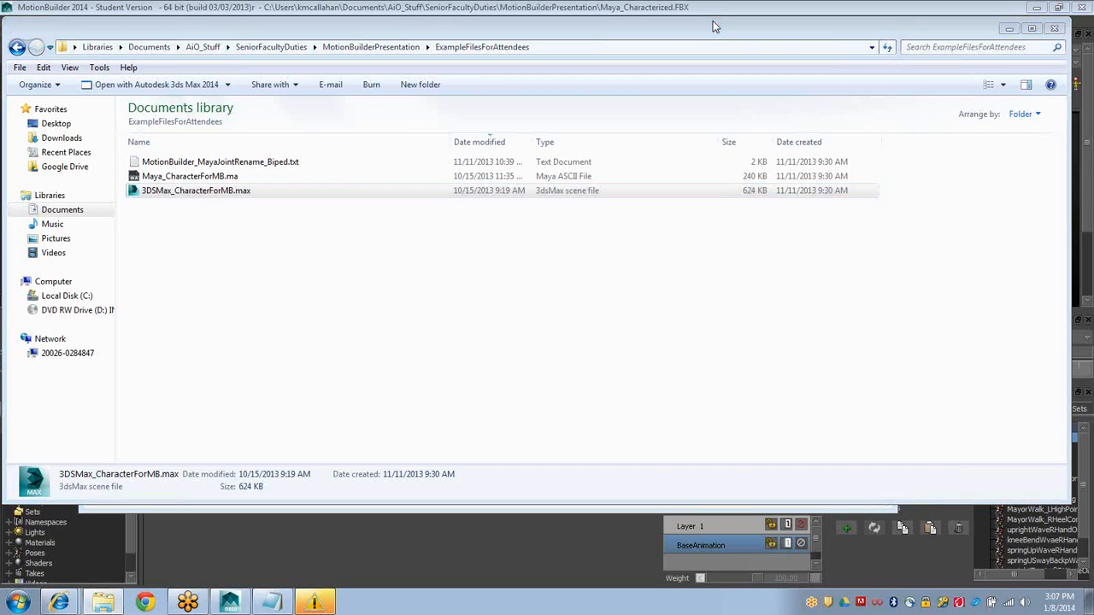